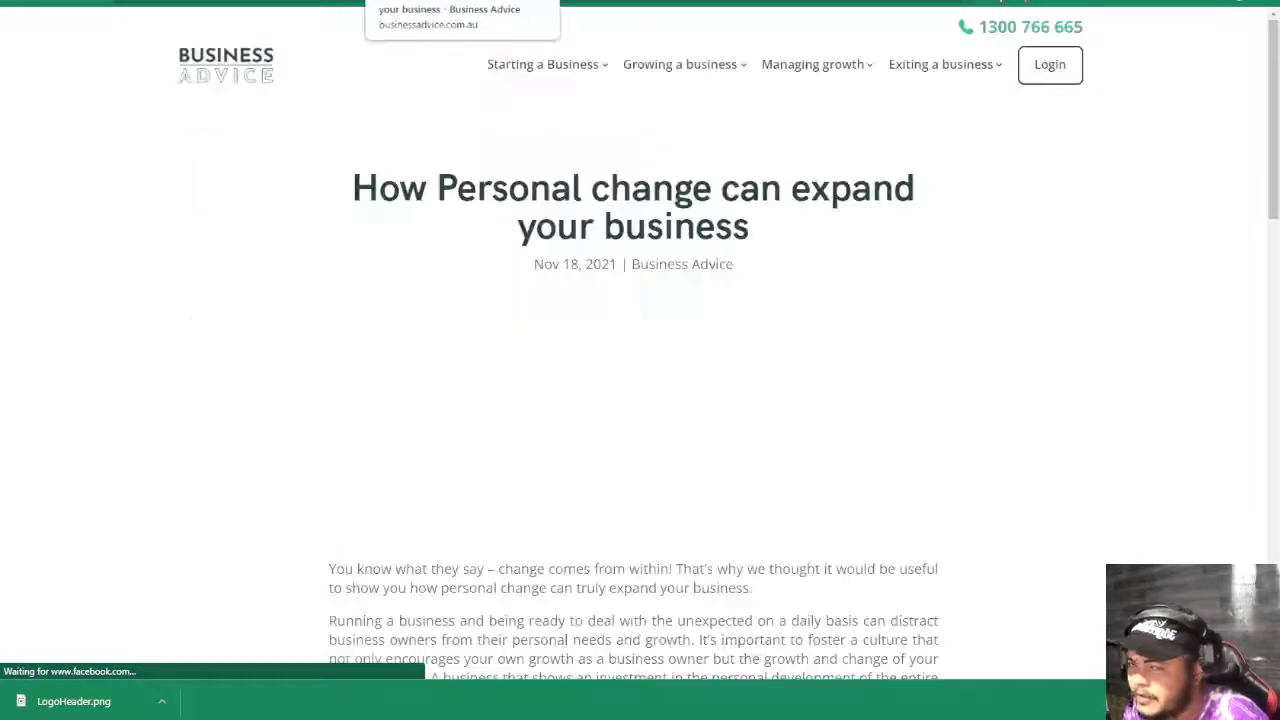
- Move the article into its own full-screen window and inspect its web address path
left_click_drag(430, 3, 422, 228)
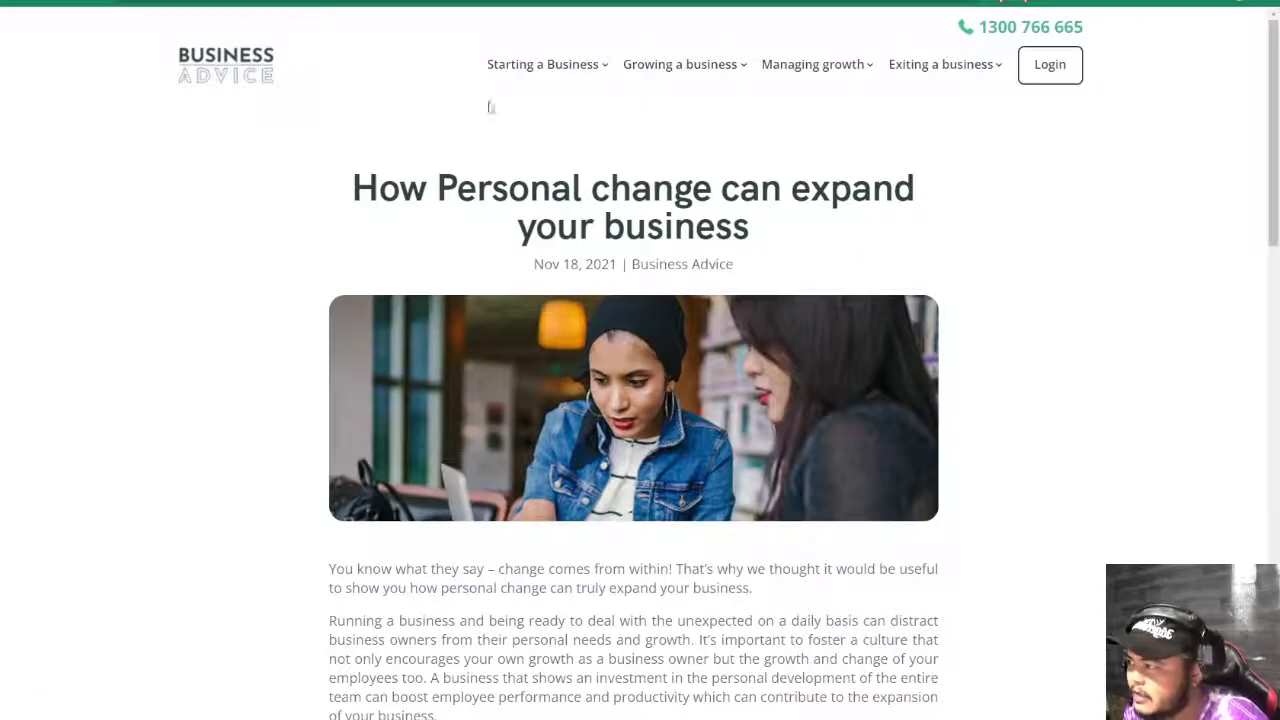
left_click_drag(422, 5, 318, 114)
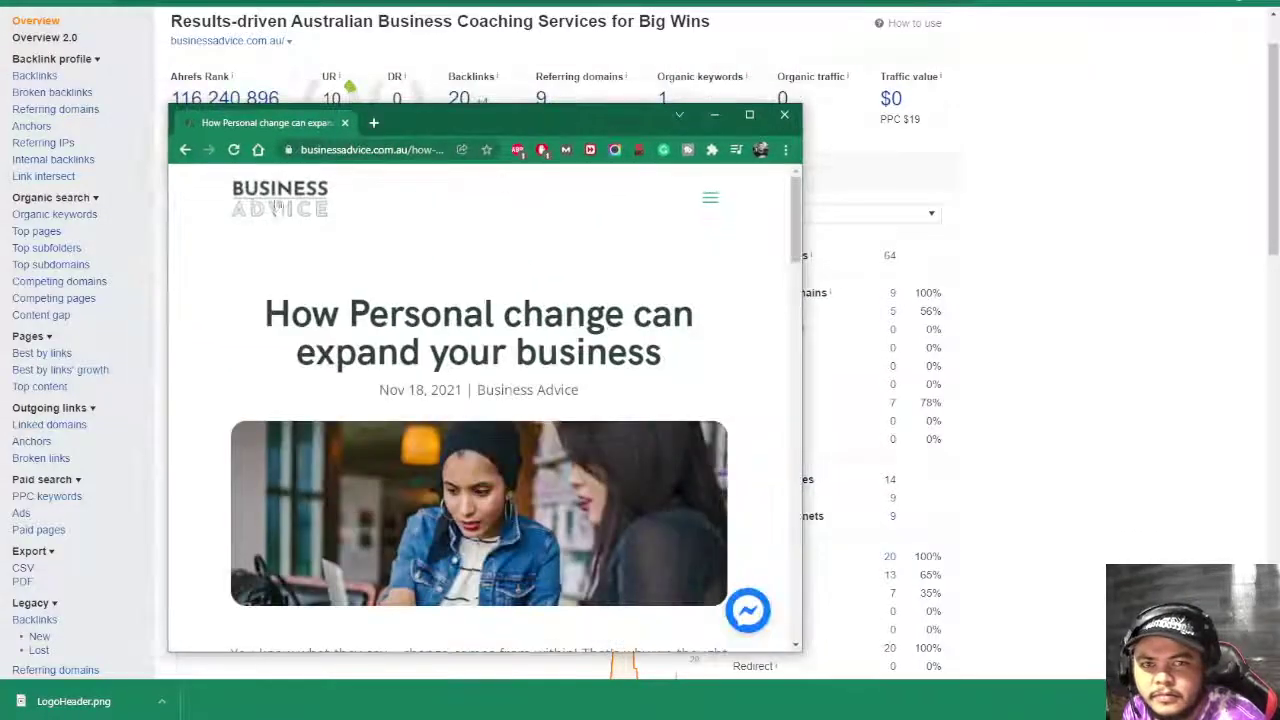
left_click_drag(800, 170, 1143, 172)
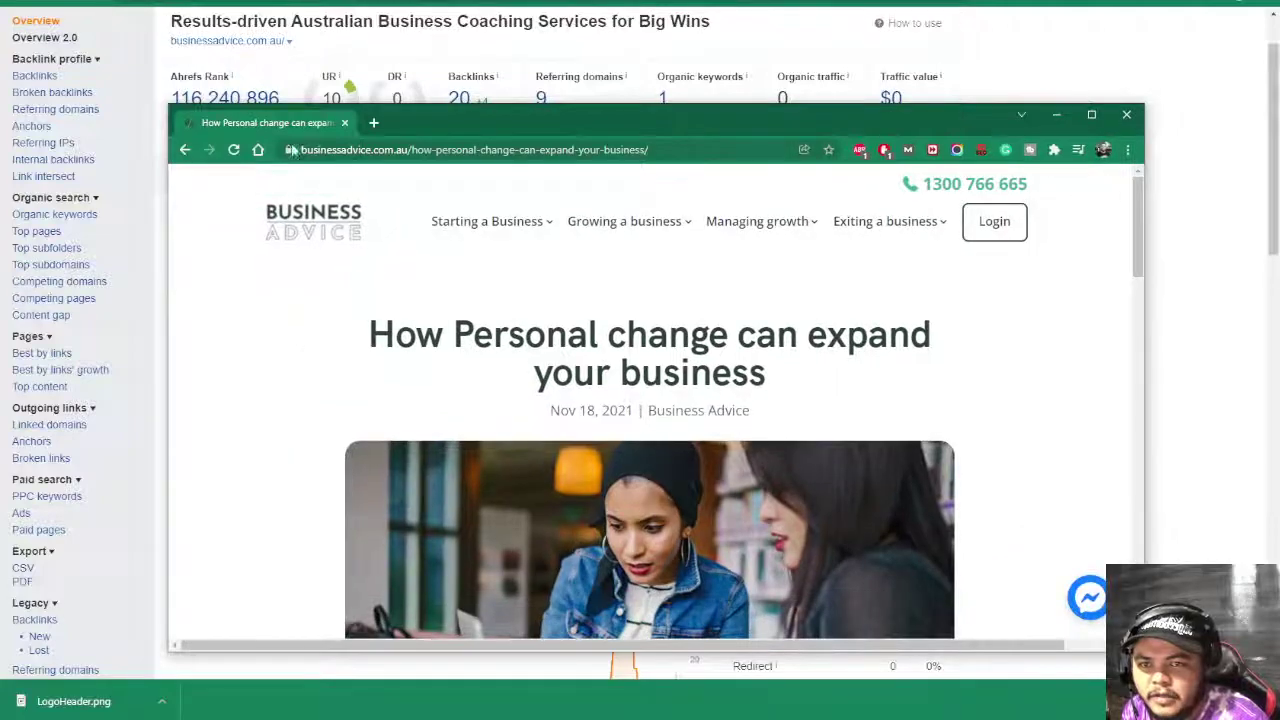
left_click(414, 150)
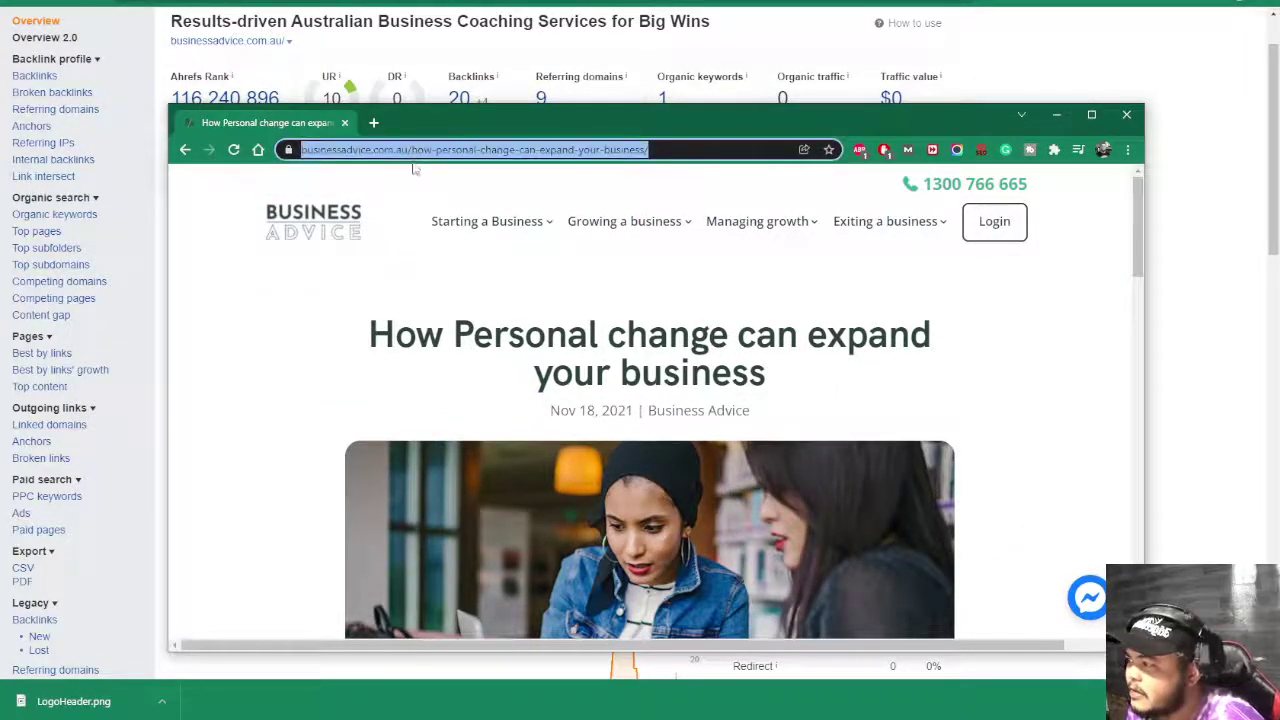
left_click(416, 151)
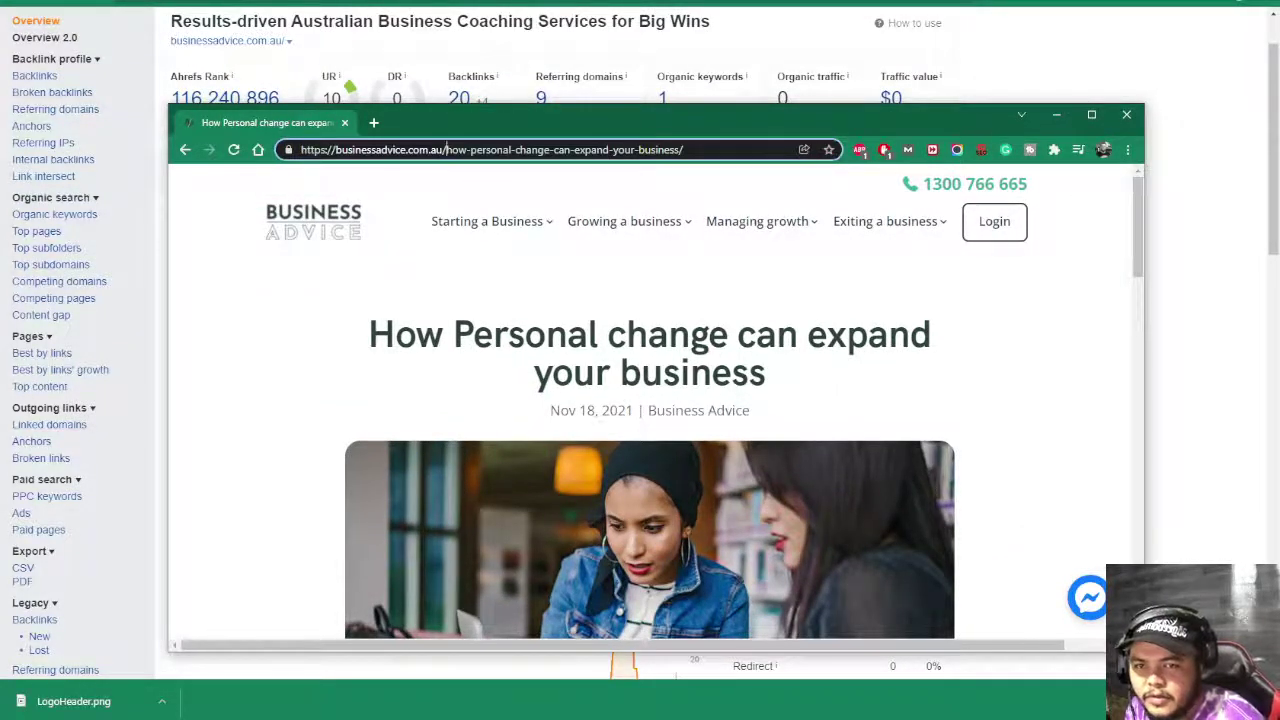
left_click_drag(446, 150, 684, 150)
mouse_move(628, 222)
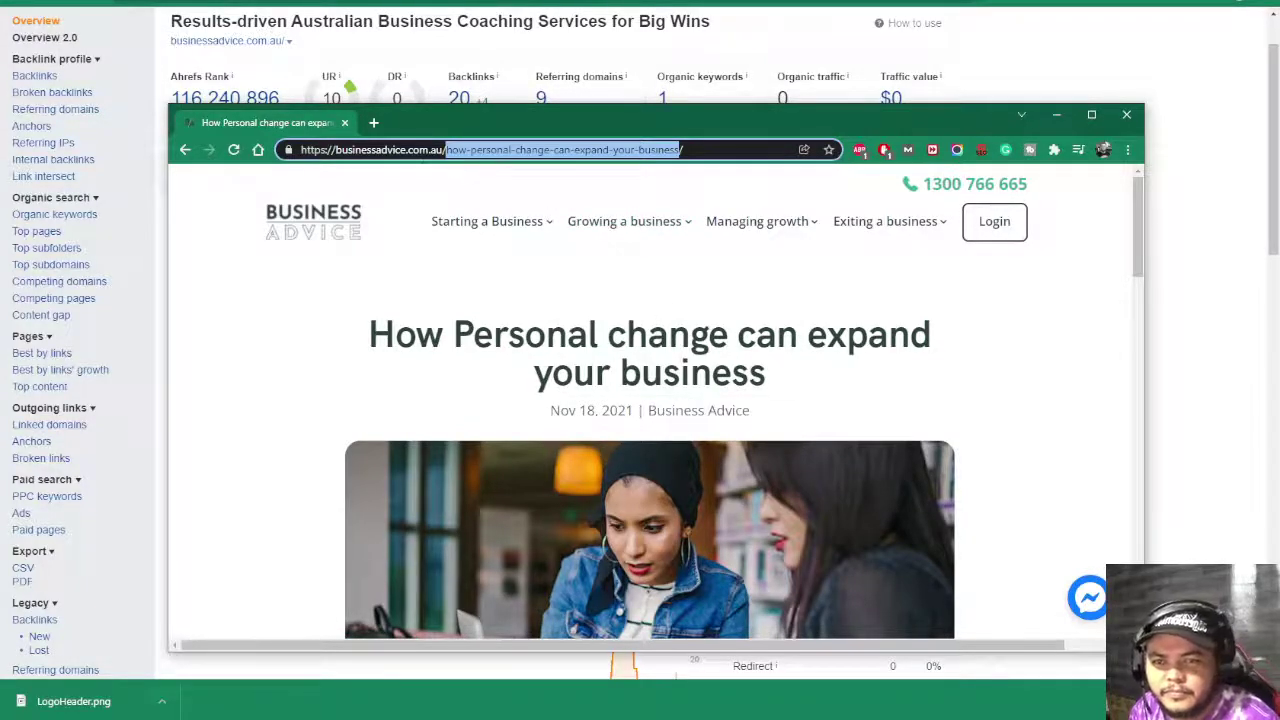
left_click_drag(407, 150, 684, 150)
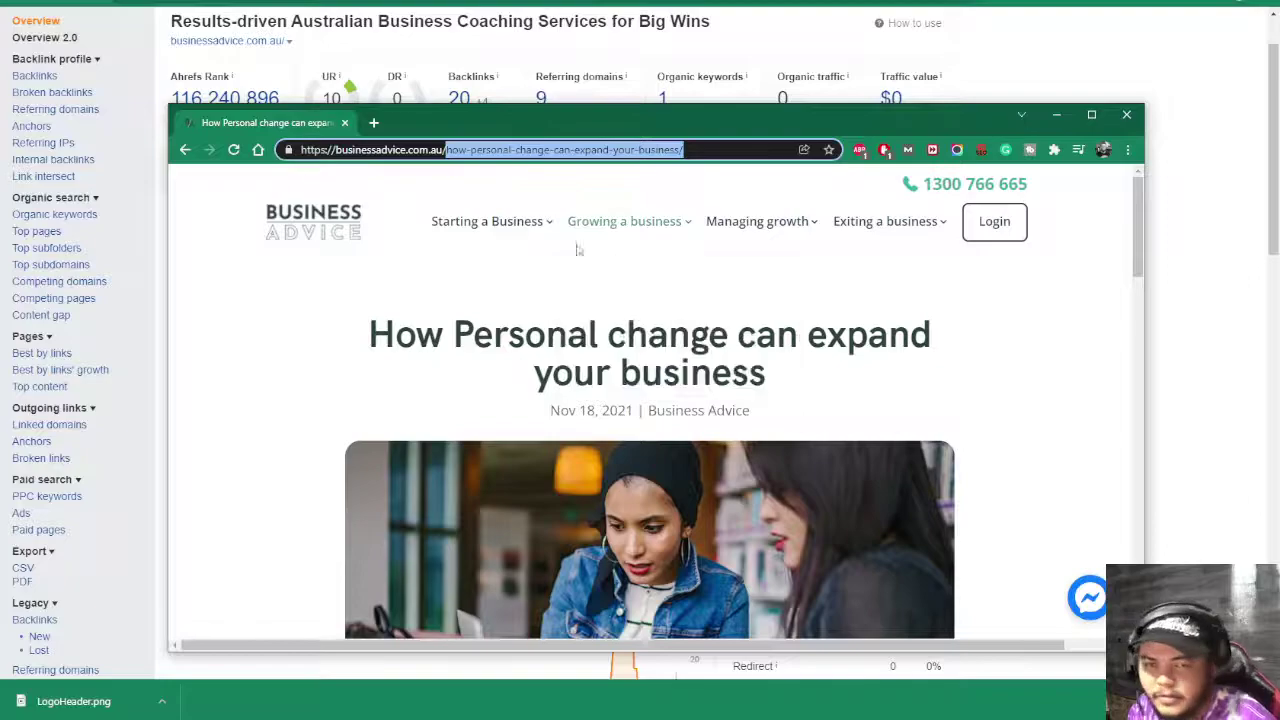
left_click(516, 150)
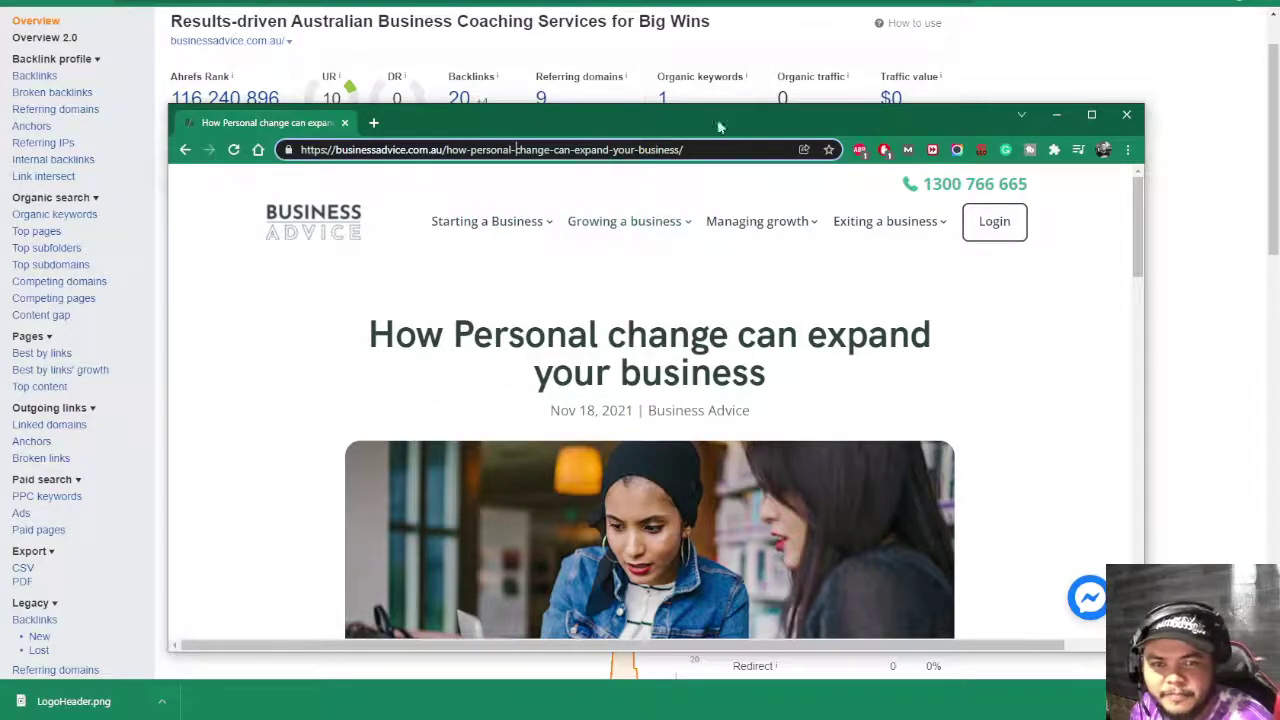
left_click_drag(718, 126, 727, 47)
left_click_drag(268, 60, 452, 2)
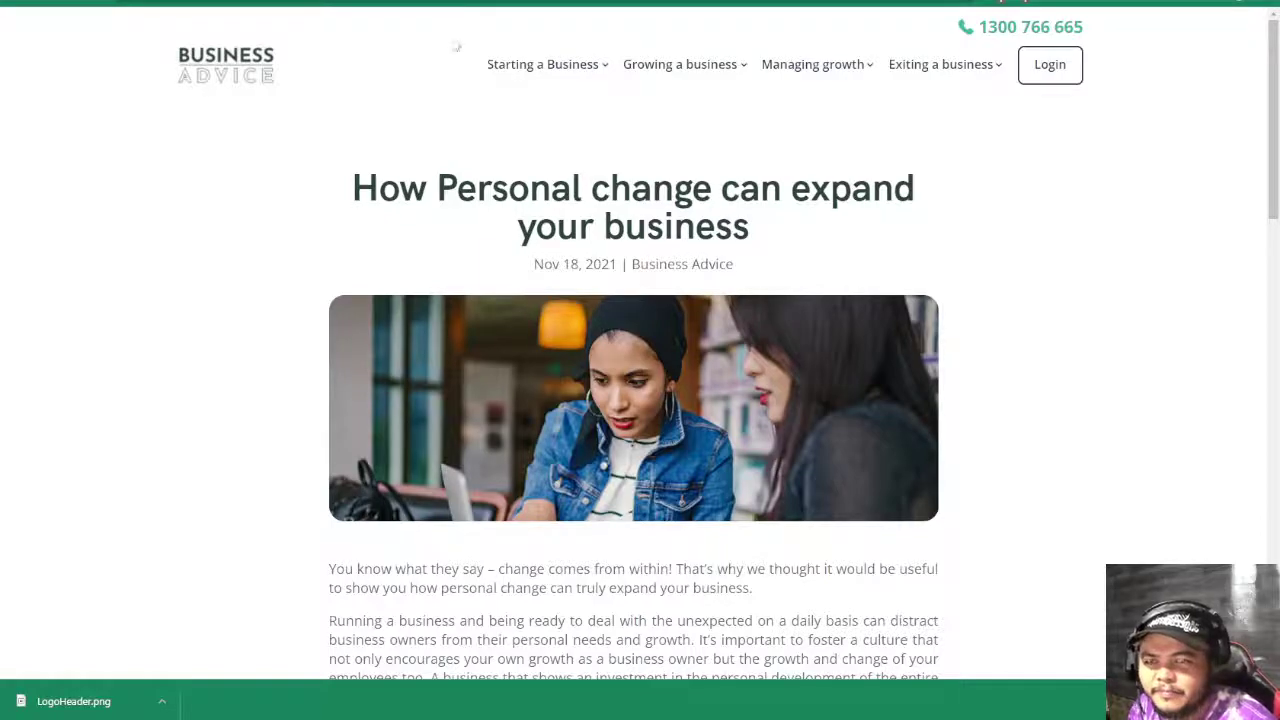
- Enter an x in D22 for Check for Pretty Permalinks, then go back to the article
key("ctrl+Tab")
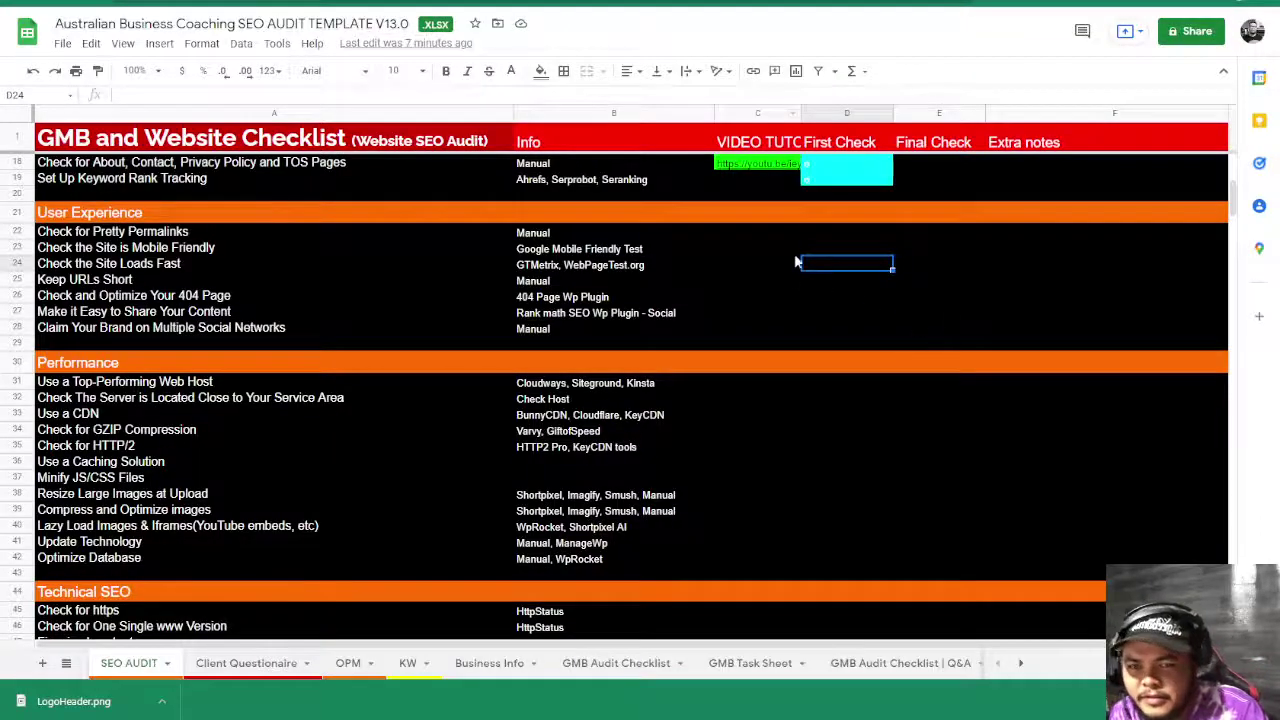
left_click(826, 233)
type("x")
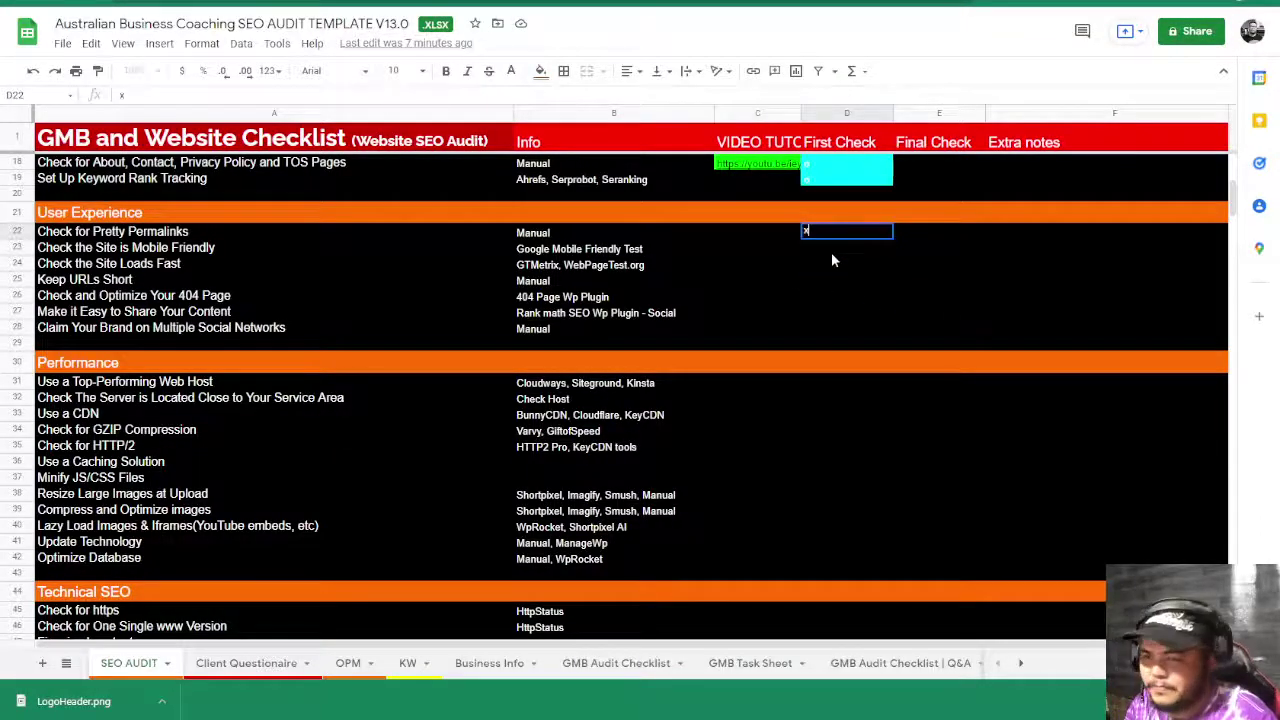
left_click(831, 252)
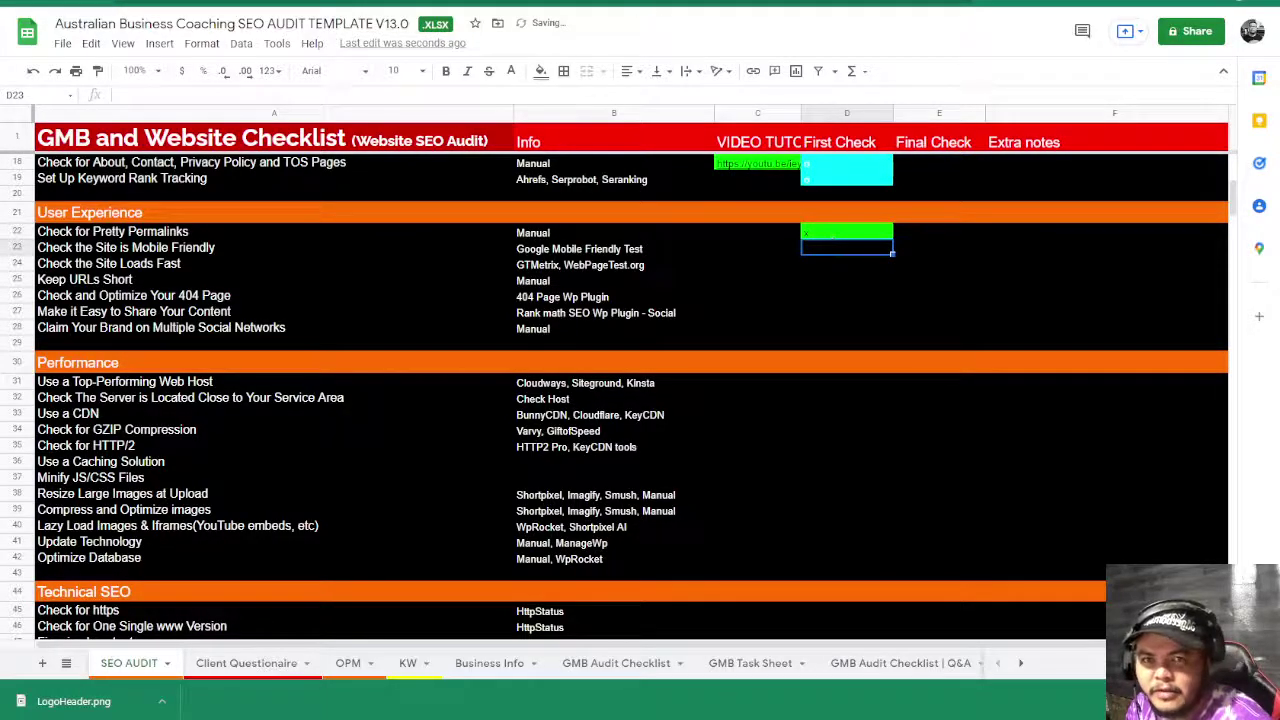
key("ctrl+shift+Tab")
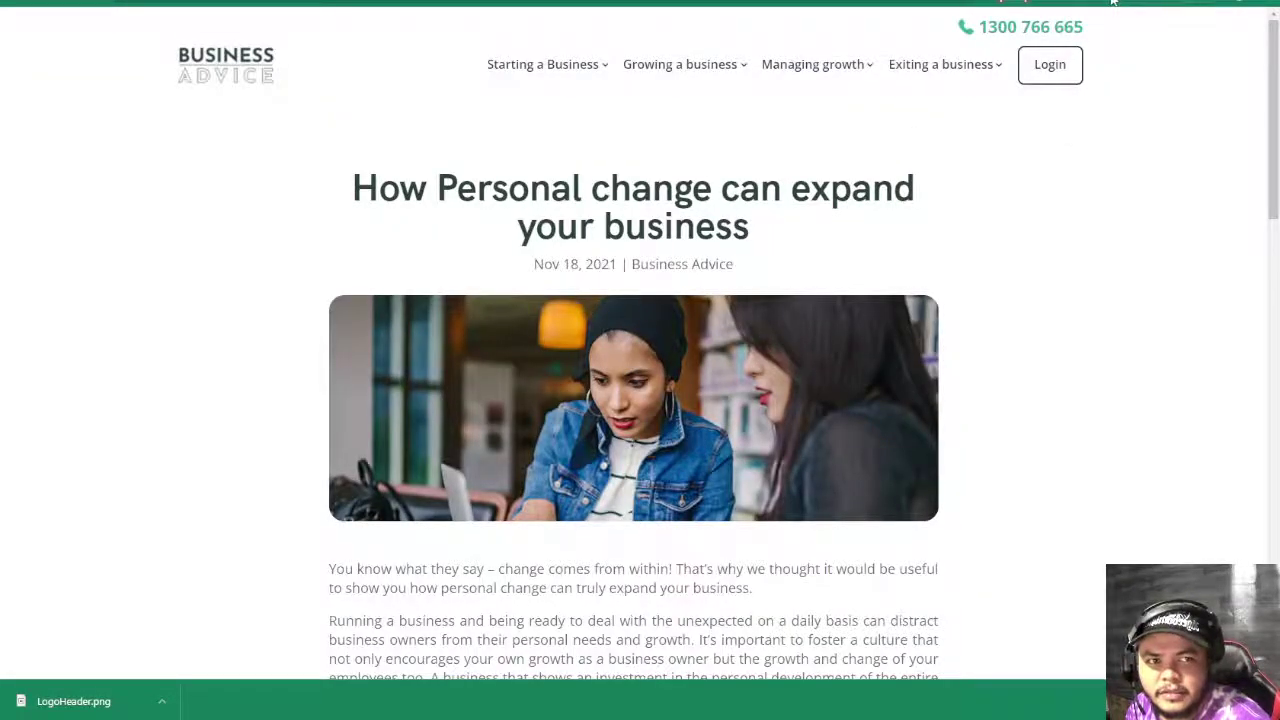
- Run Google's Mobile-Friendly Test on the article URL, which reports the page is mobile friendly
left_click(1112, 2)
left_click(965, 35)
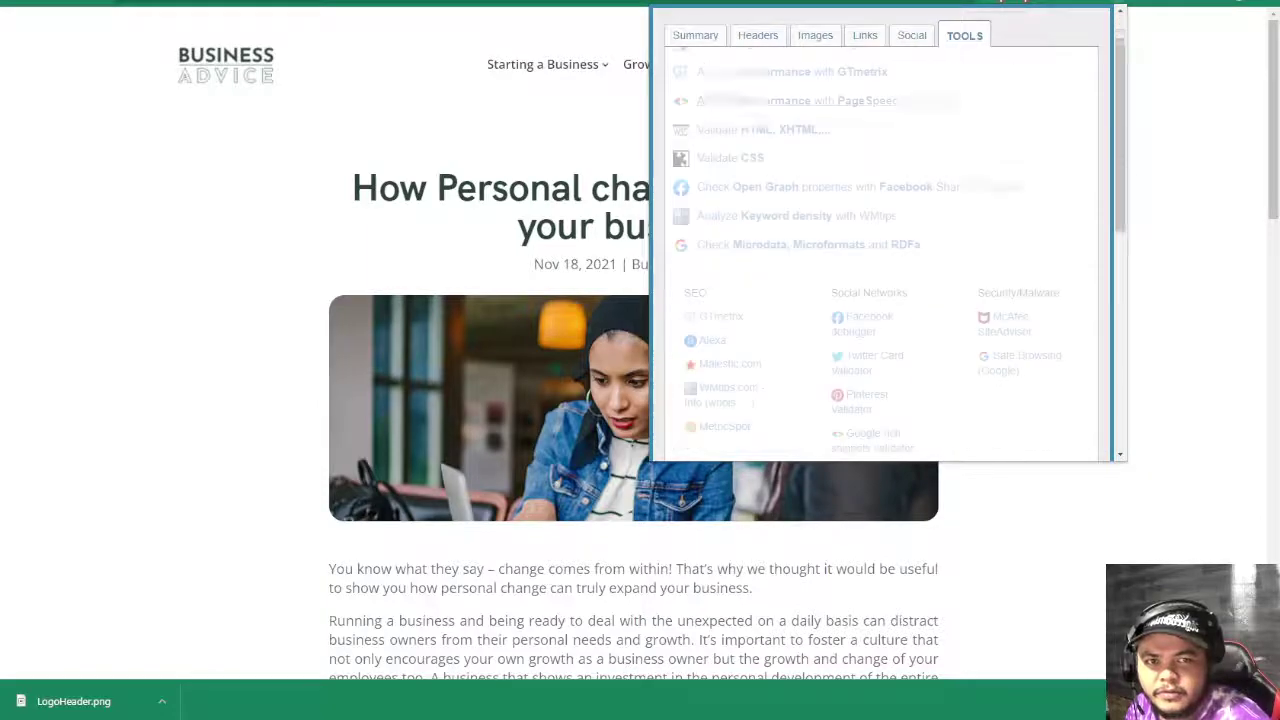
scroll(846, 163, "up", 1)
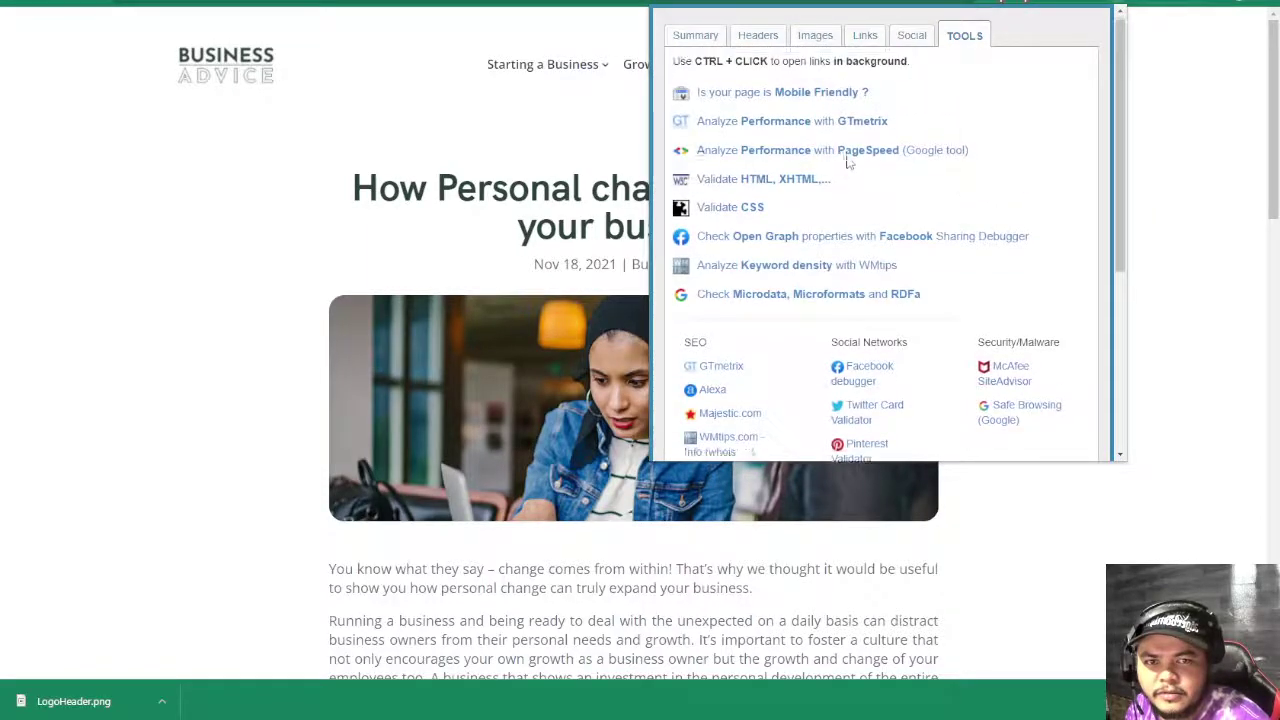
left_click(838, 94)
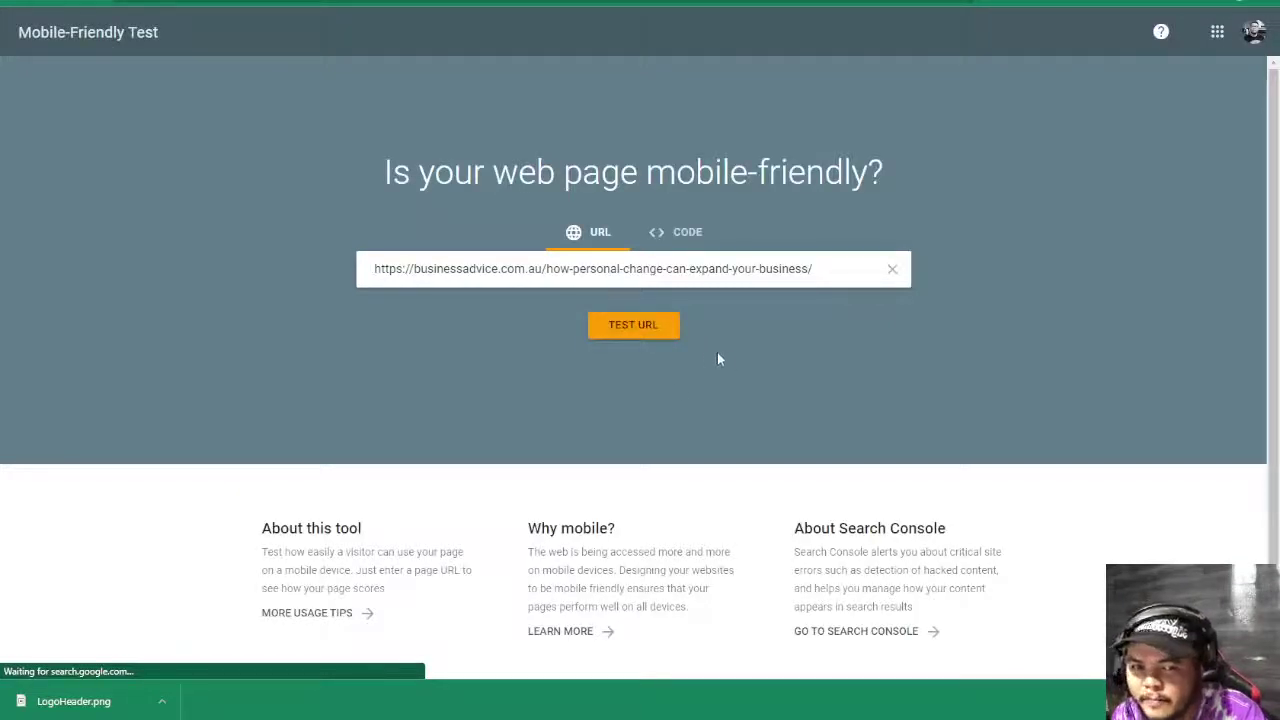
left_click(646, 330)
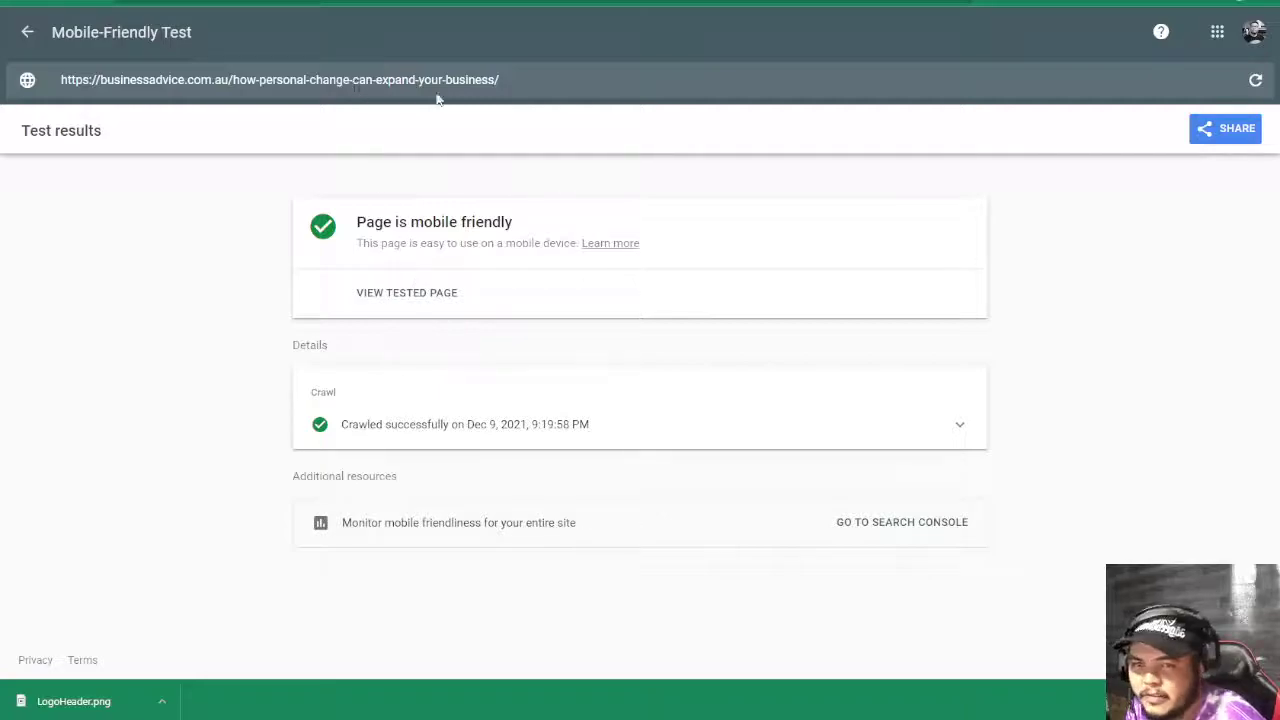
left_click(280, 79)
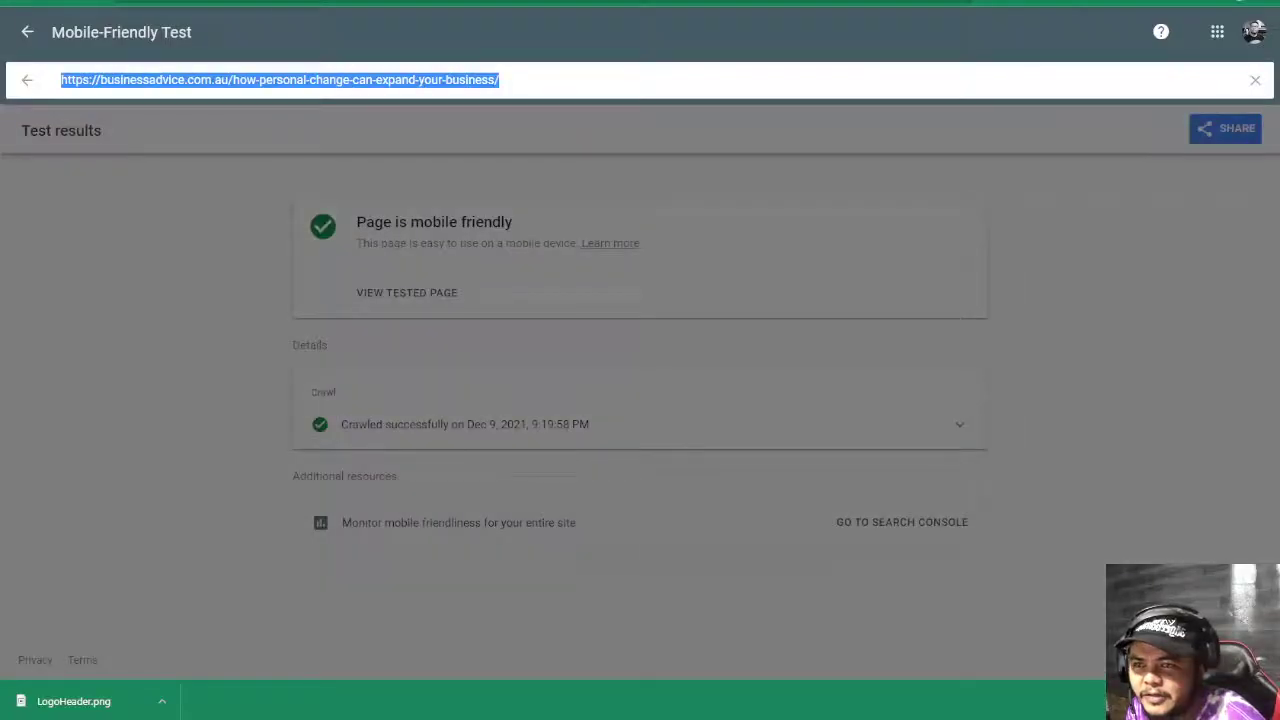
left_click(167, 226)
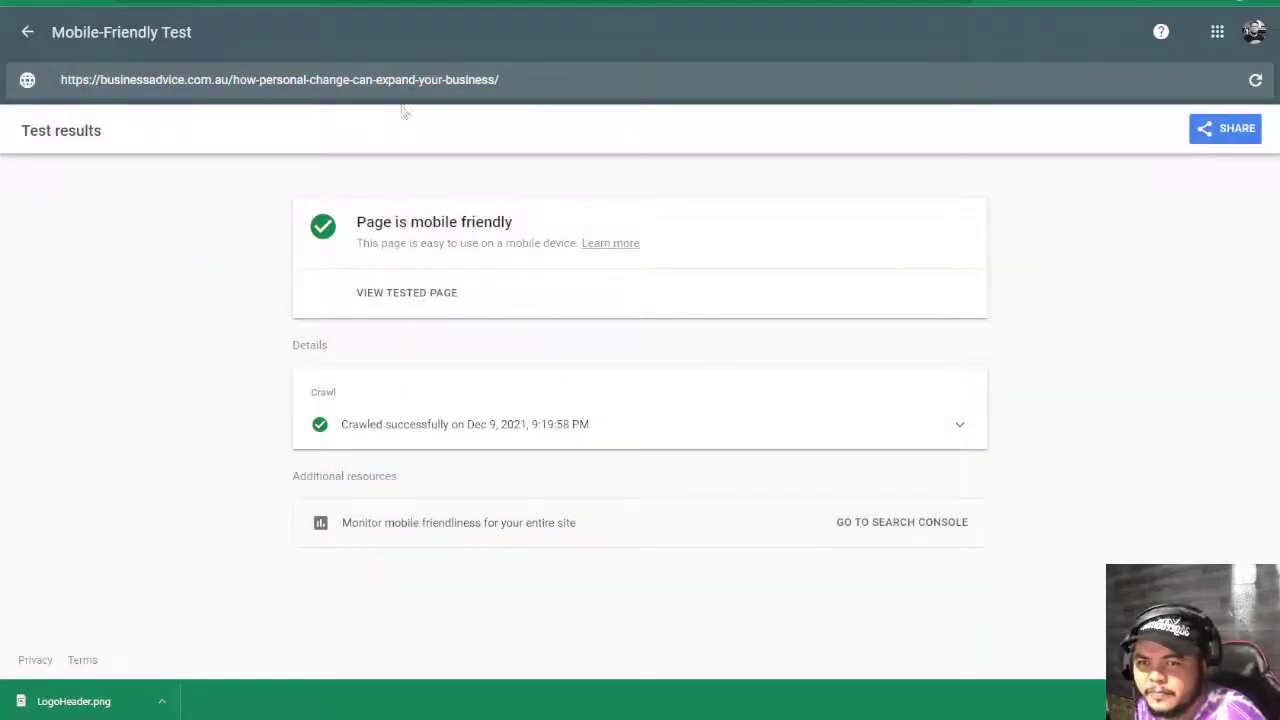
- Enter an x in D23 for the mobile-friendly check, then go back to the article
key("ctrl+Tab")
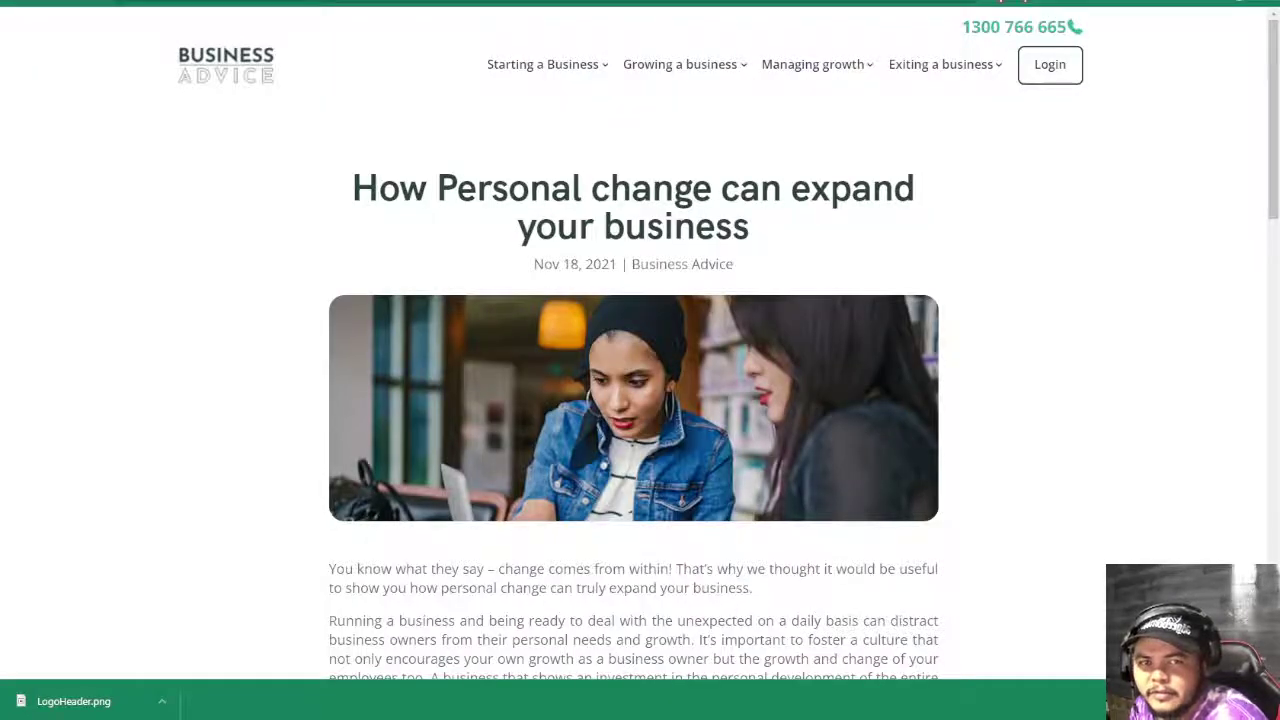
key("ctrl+Tab")
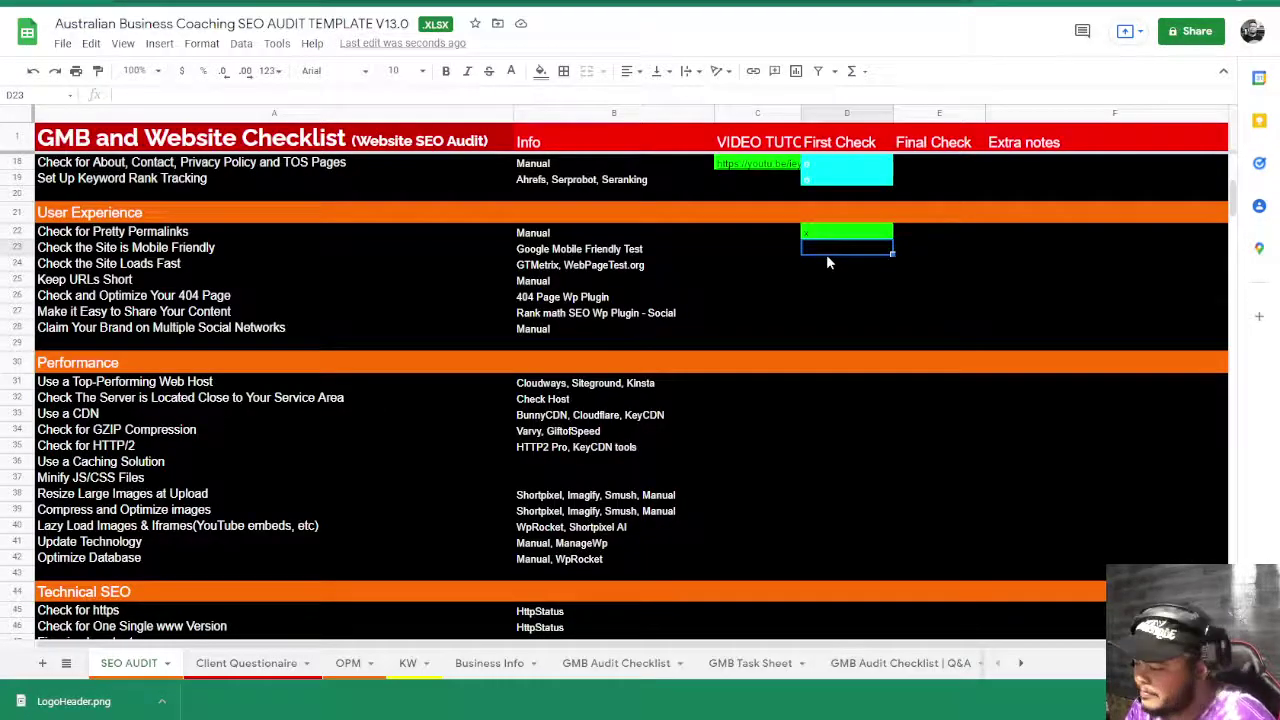
type("x")
left_click(837, 310)
left_click(830, 260)
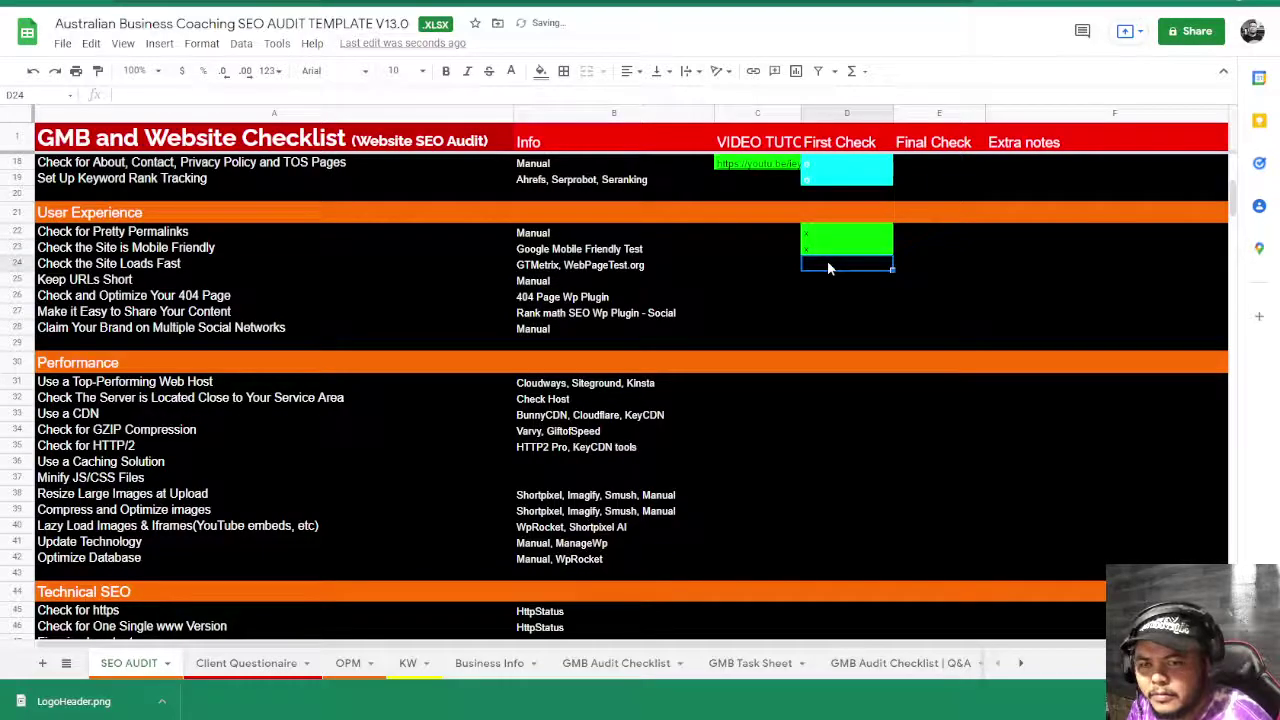
key("ctrl+Tab")
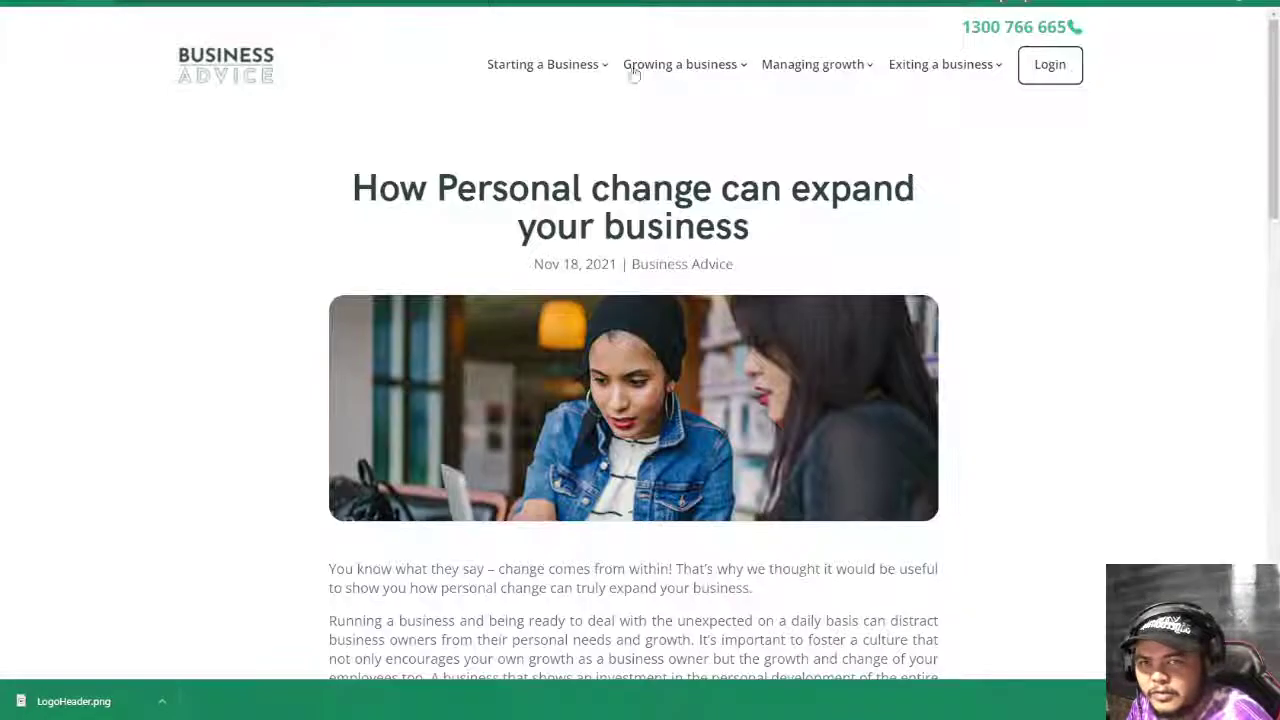
- Start a GTmetrix speed test on the article from the SEO extension
left_click(1122, 2)
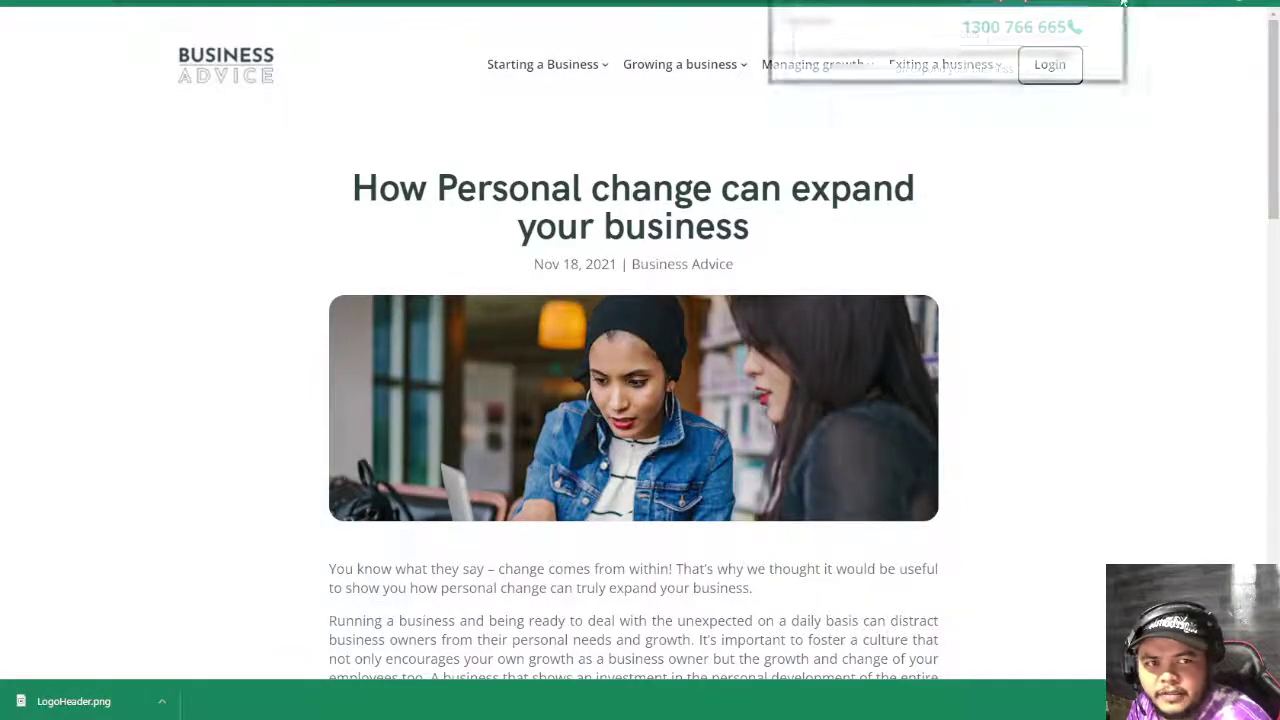
left_click(966, 38)
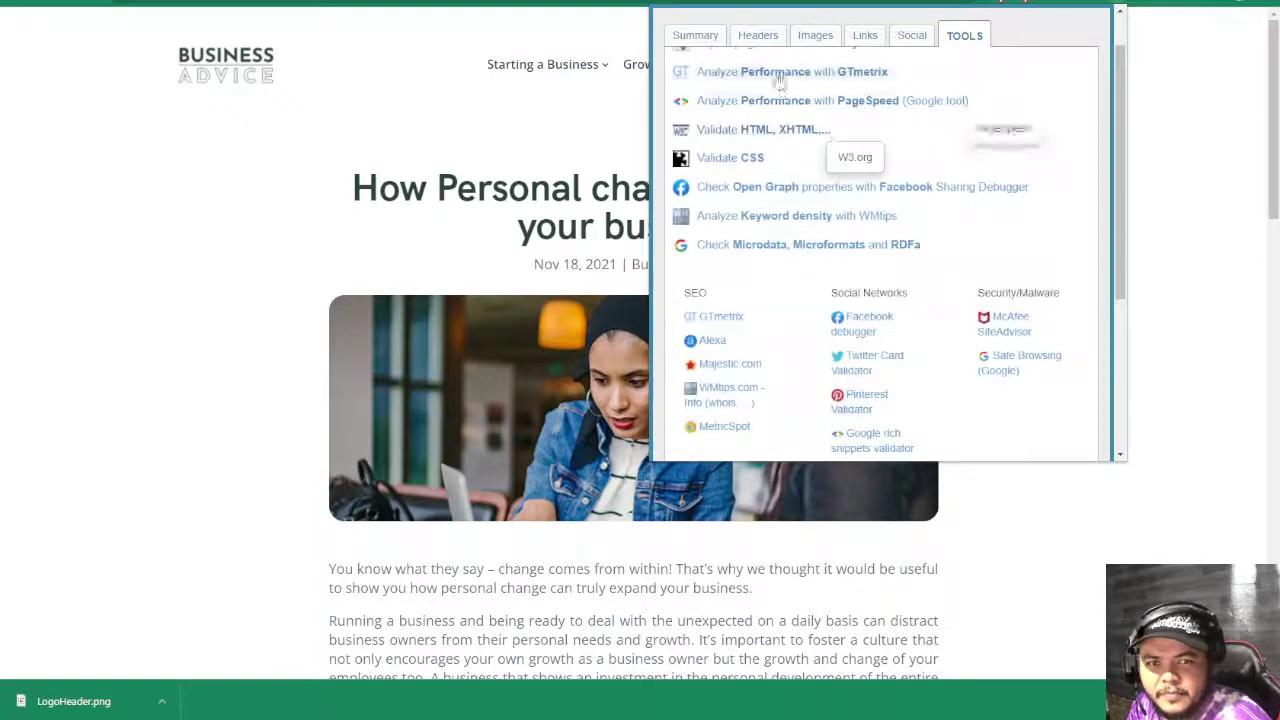
left_click(775, 71)
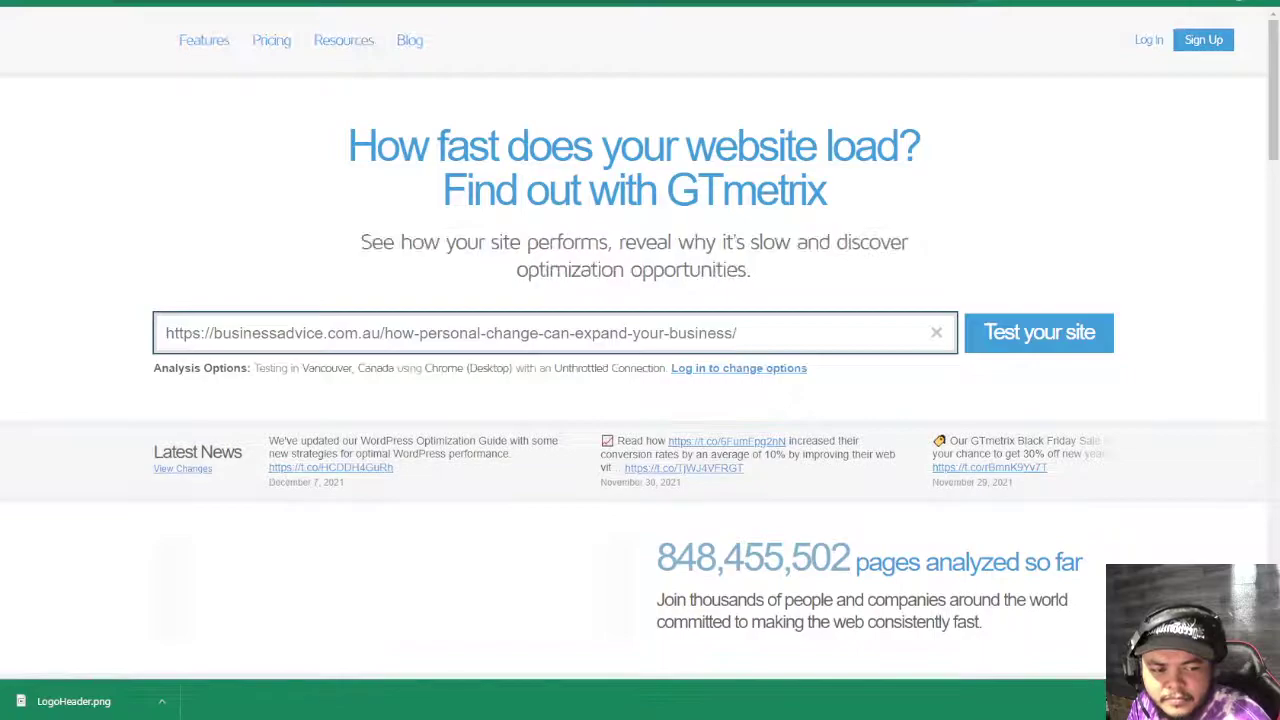
left_click(1000, 334)
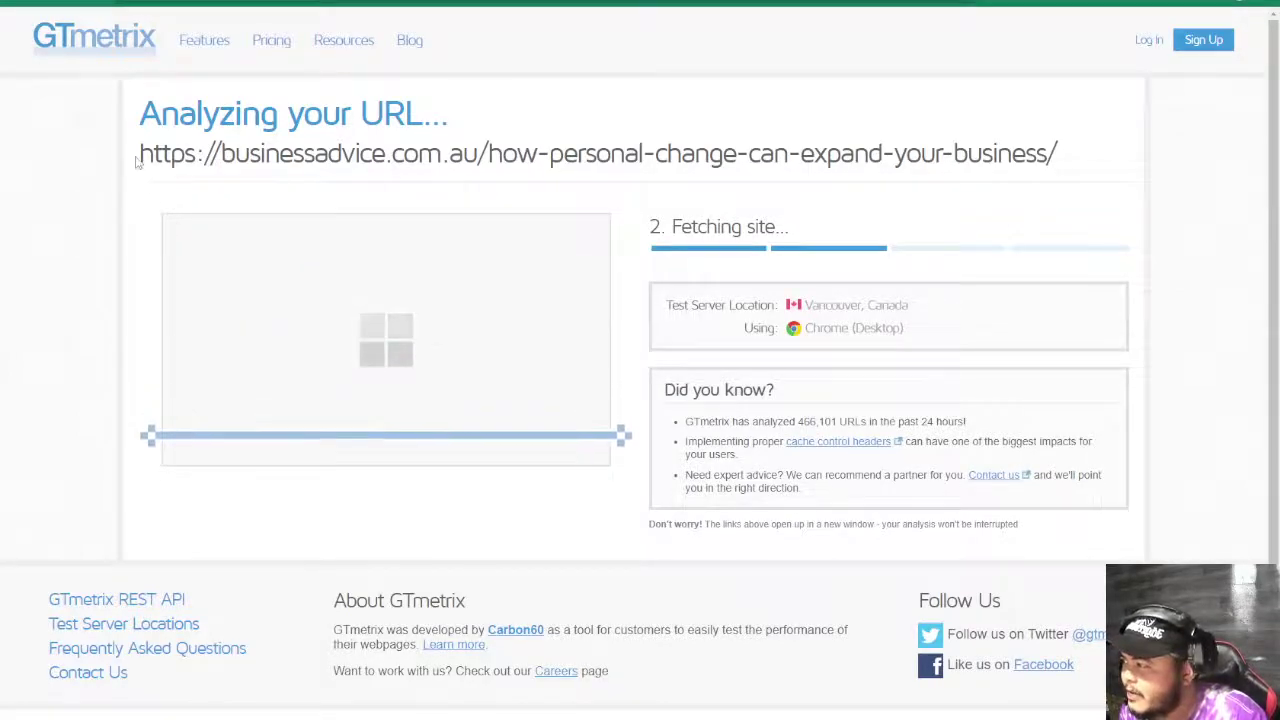
- Review the GTmetrix results: grade E, LCP 4.9s, TBT 0ms, CLS 0.39
left_click_drag(141, 155, 490, 152)
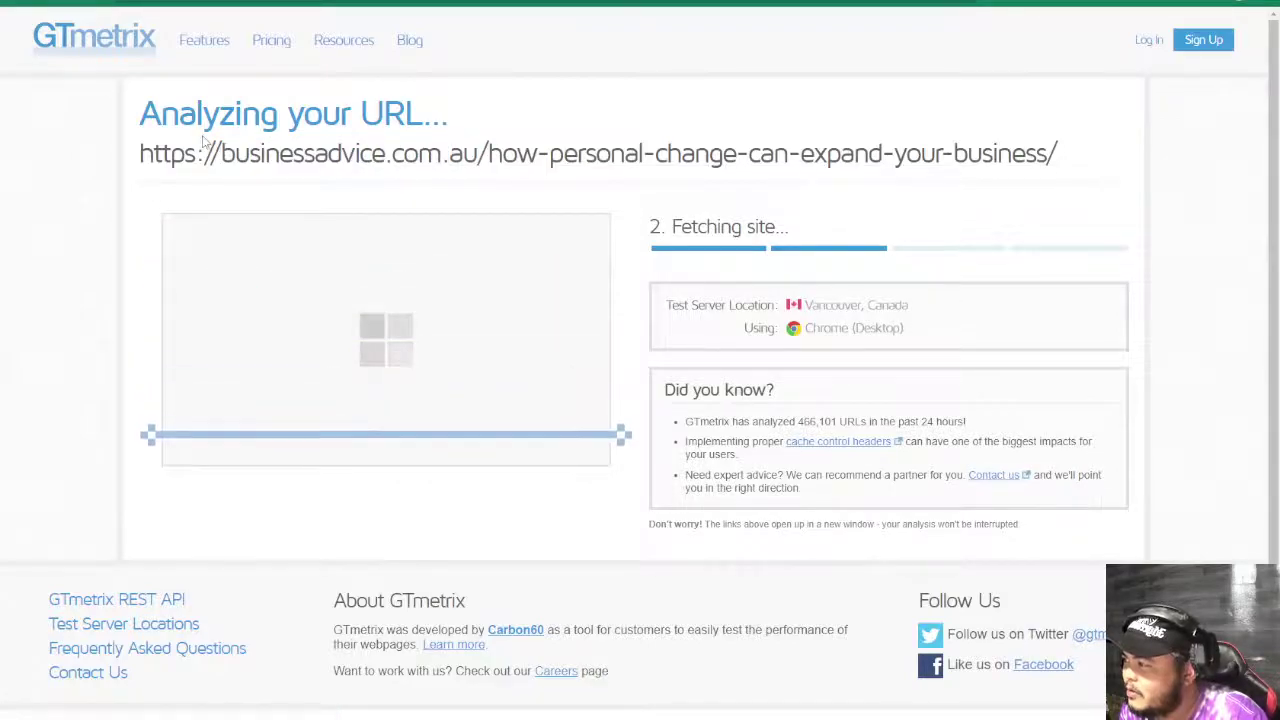
left_click_drag(449, 115, 163, 118)
left_click(49, 137)
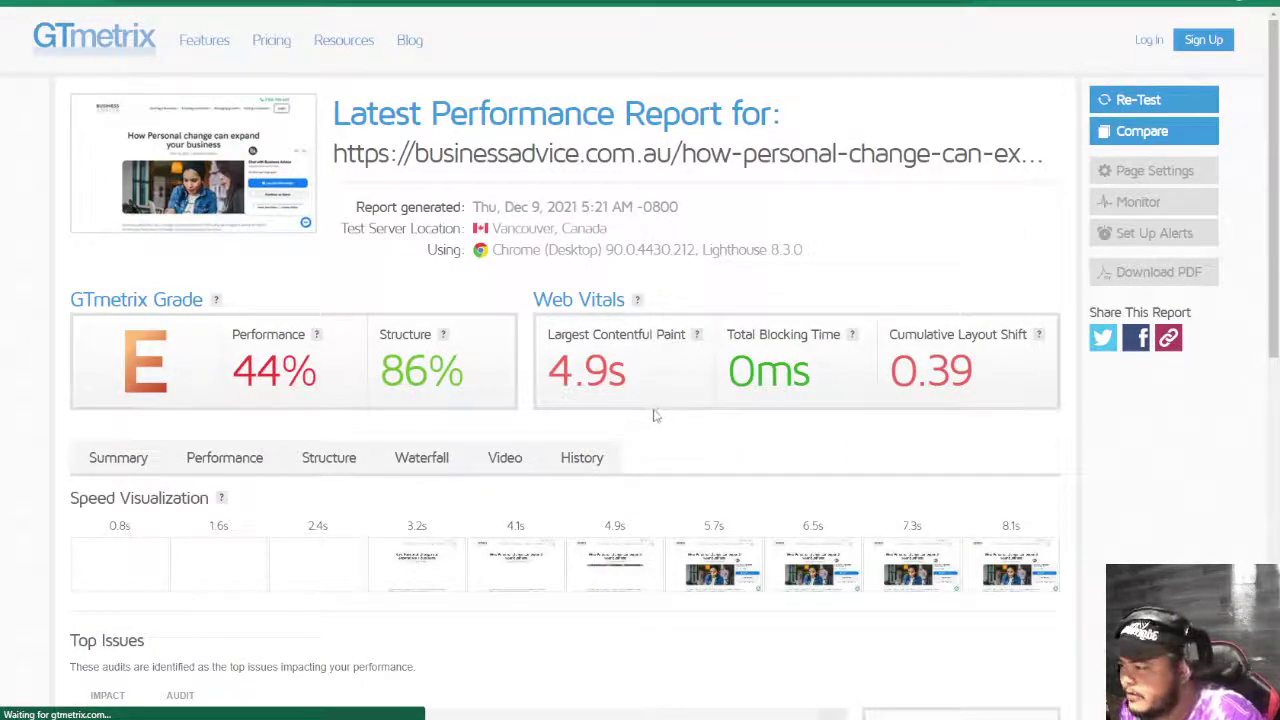
left_click_drag(655, 400, 519, 380)
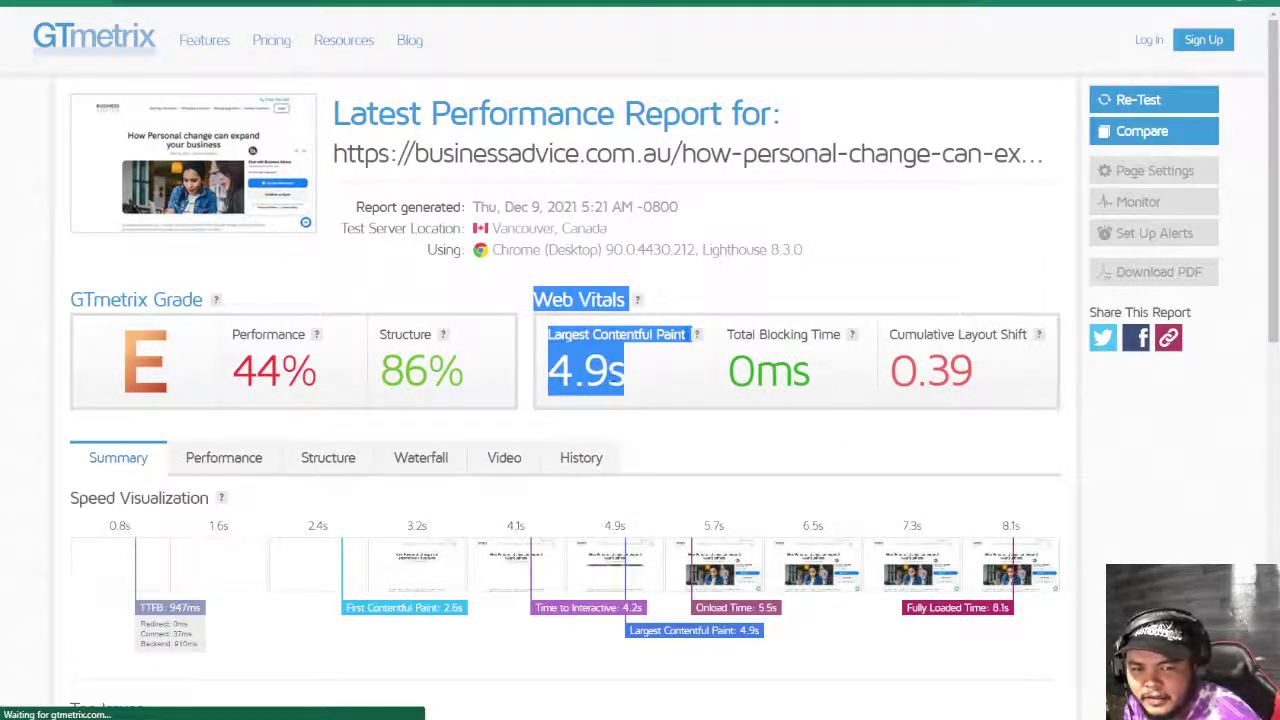
left_click(611, 382)
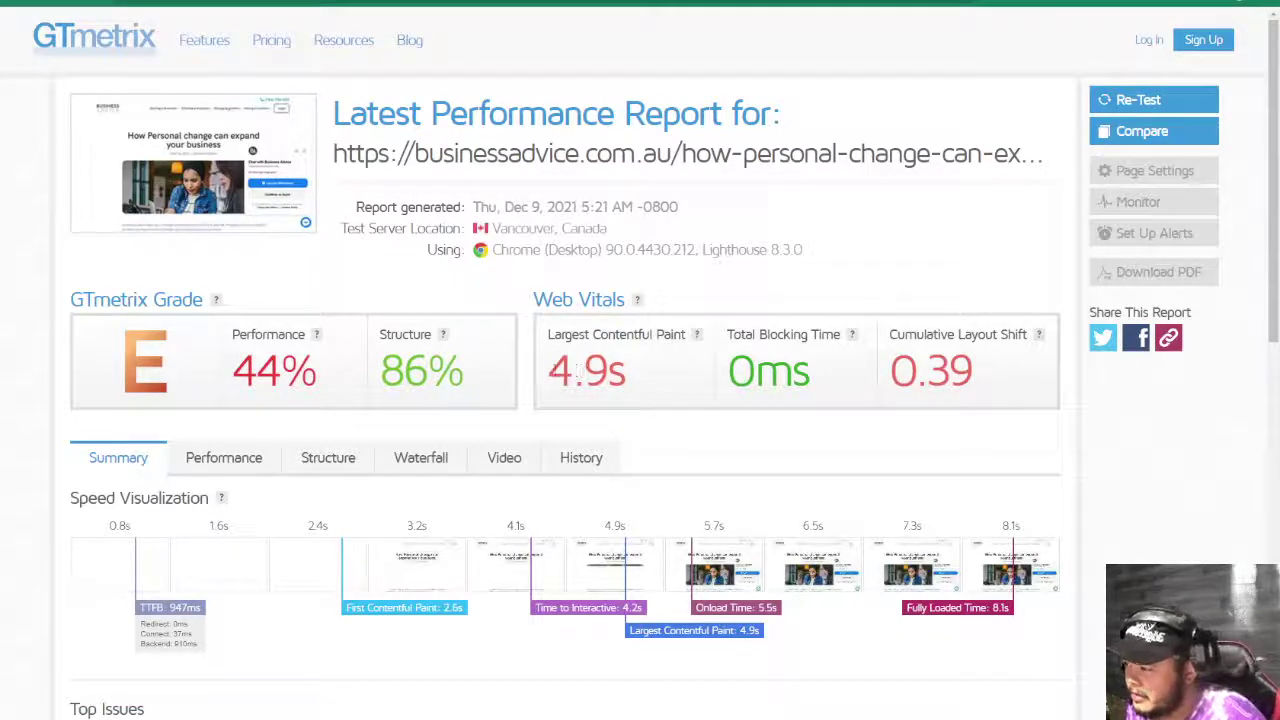
left_click_drag(578, 370, 897, 206)
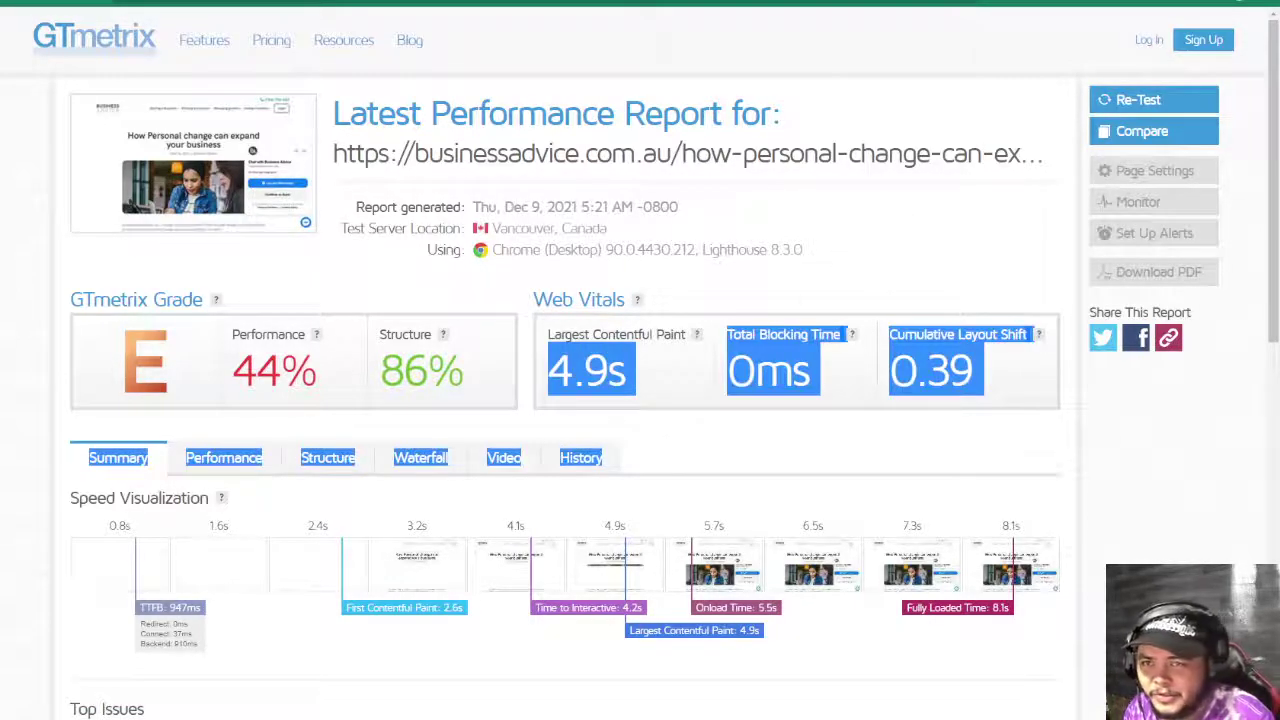
- Enter n in D24 so Check the Site Loads Fast turns red as failed
key("ctrl+Tab")
left_click(840, 264)
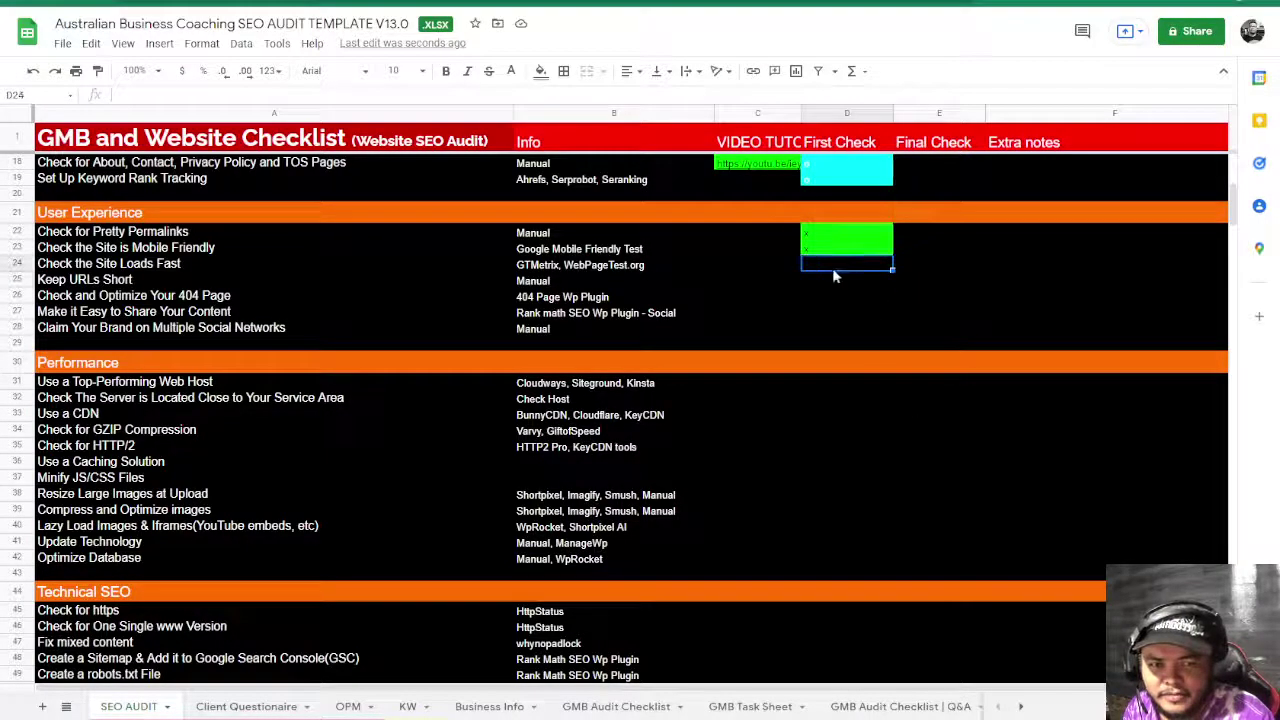
type("n")
key("Return")
left_click_drag(850, 296, 846, 345)
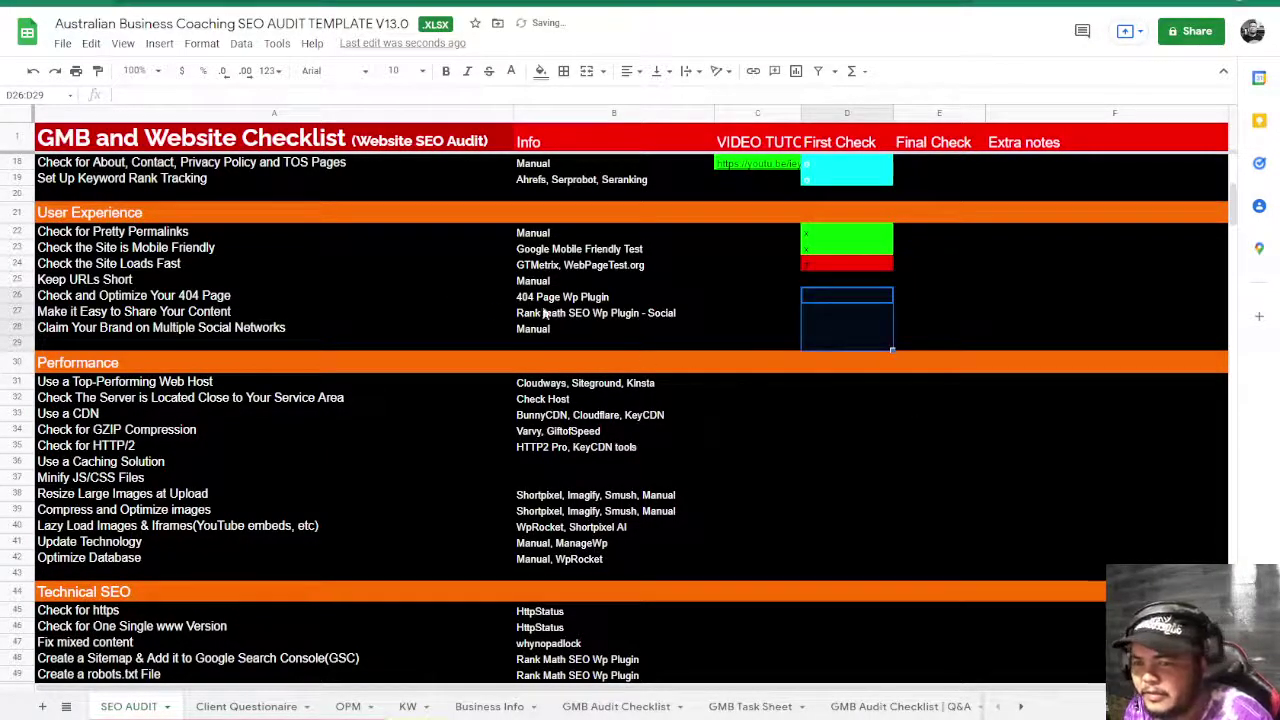
left_click(121, 280)
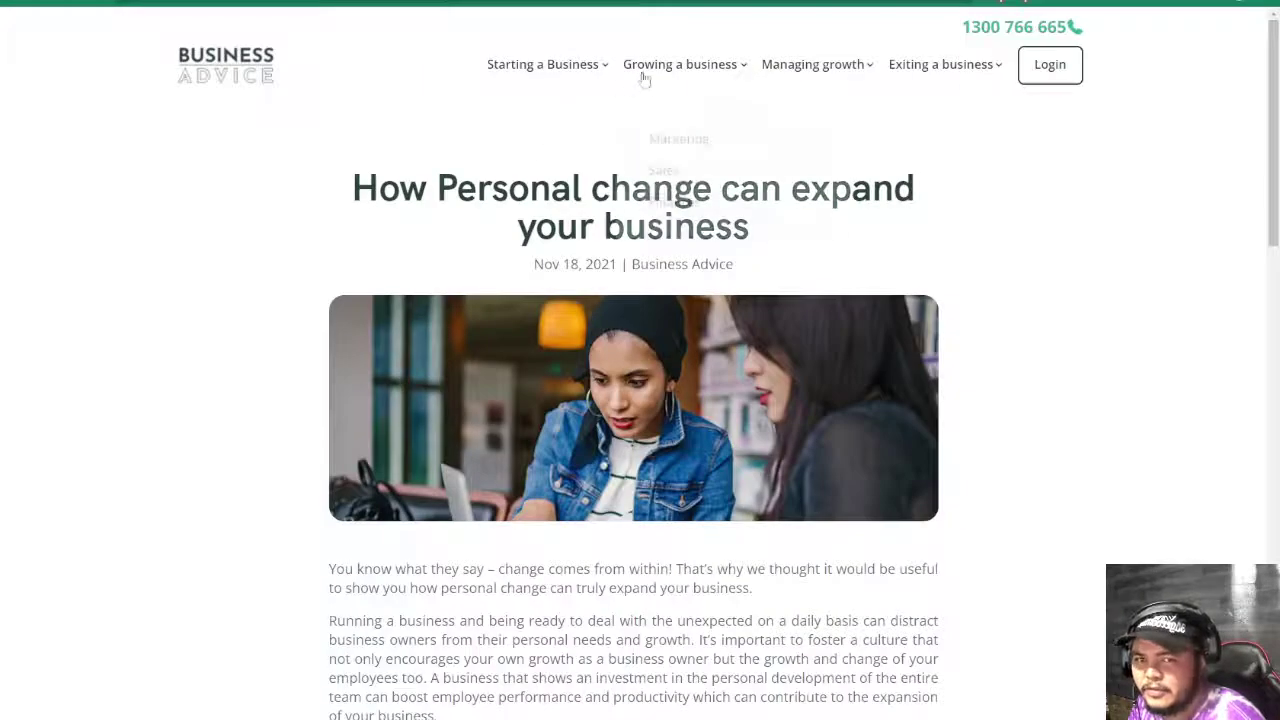
- Browse the site's Marketing, Managing growth and Finding the right acquirer pages to check their URLs
mouse_move(651, 77)
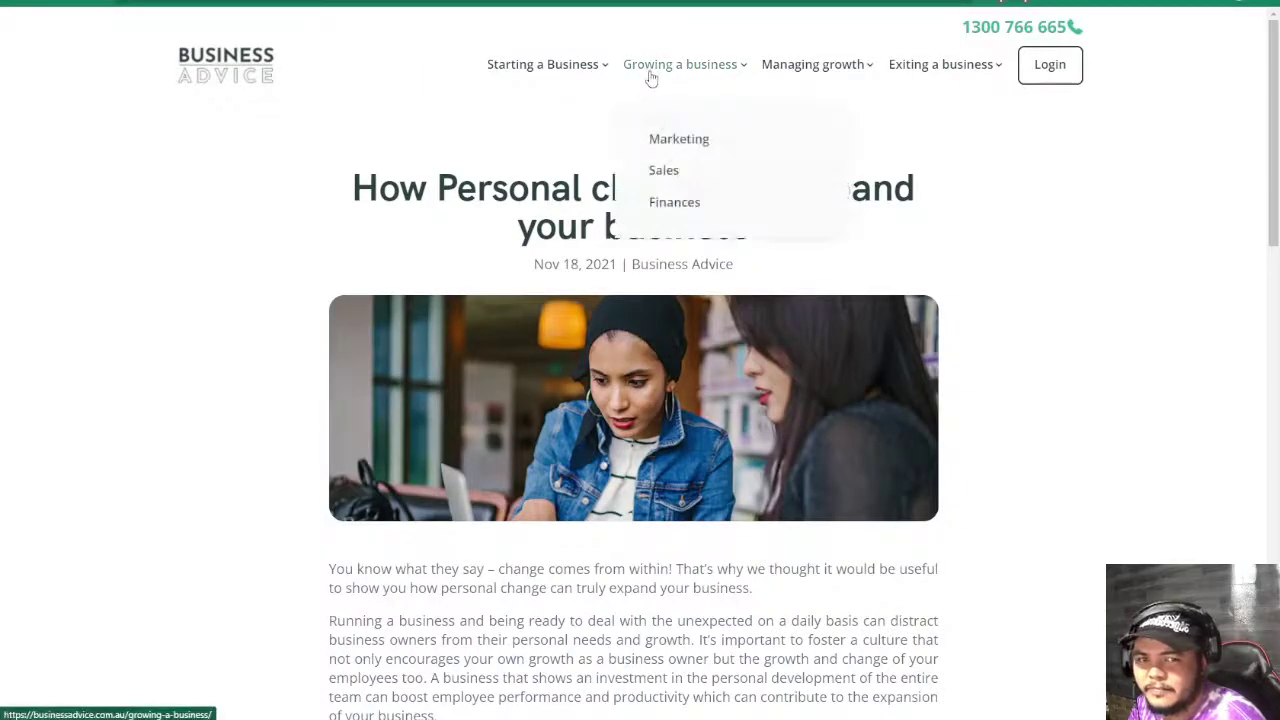
left_click(656, 146)
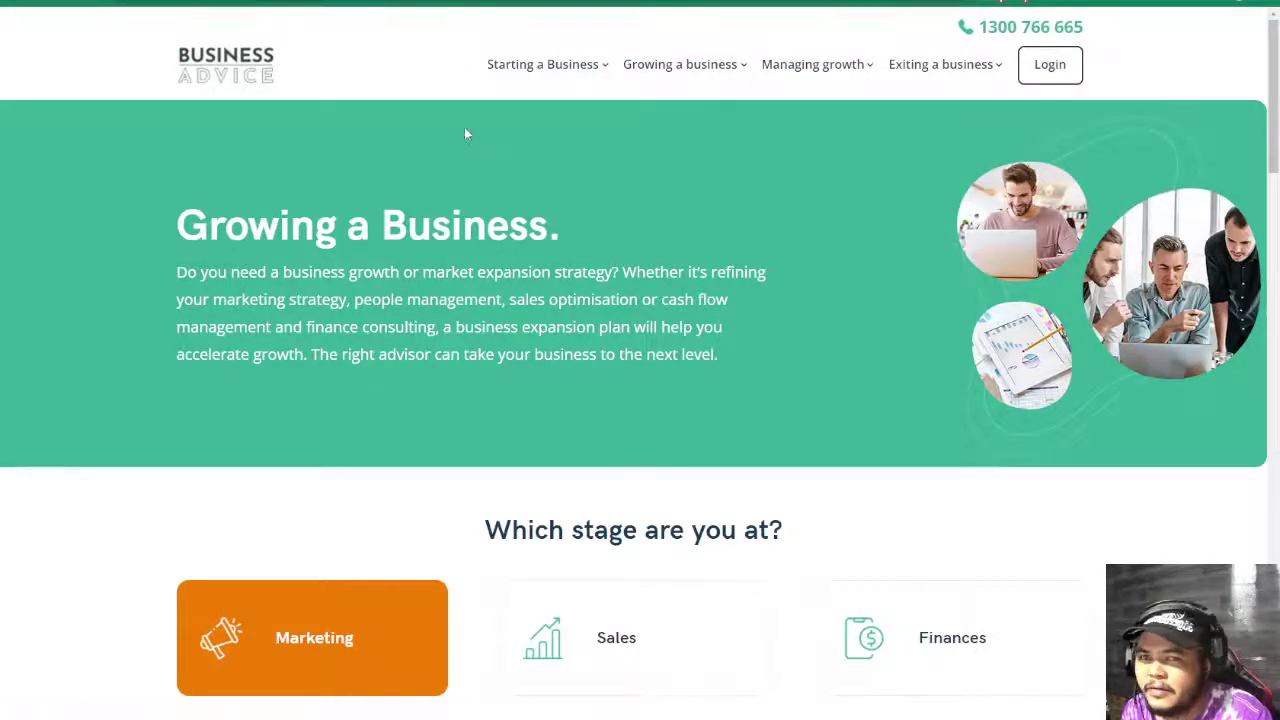
key("F11")
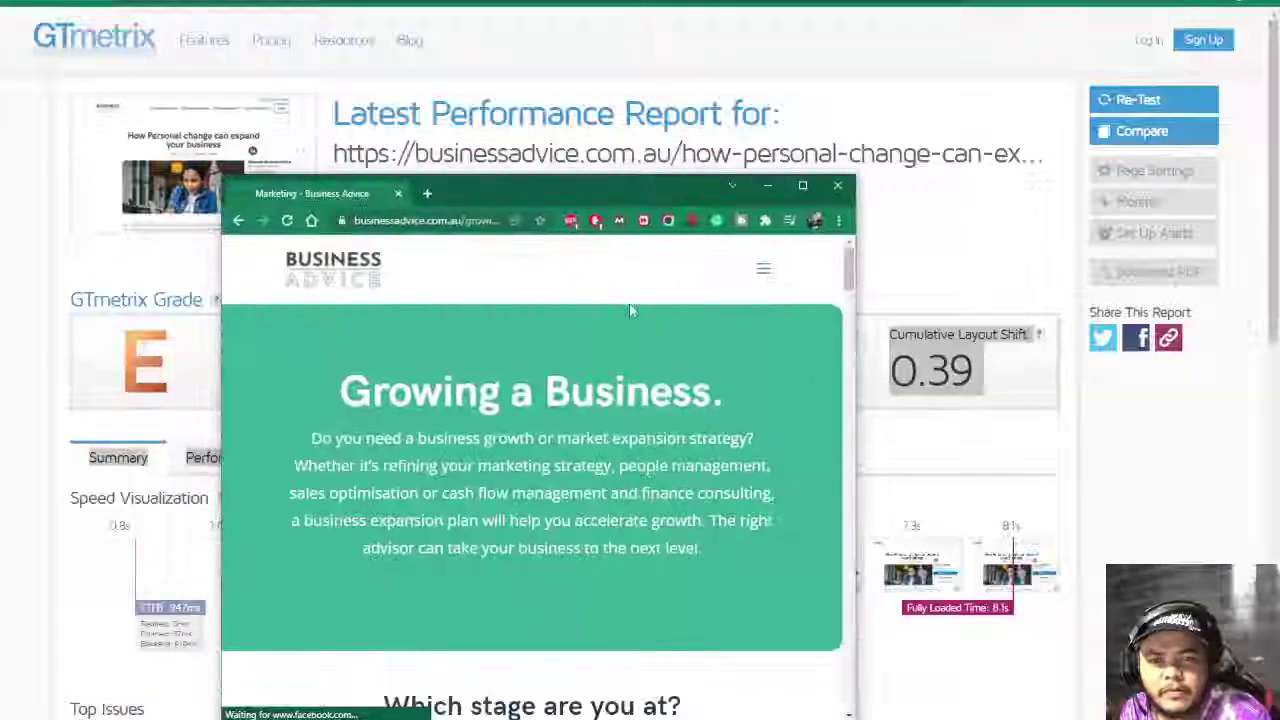
left_click(758, 270)
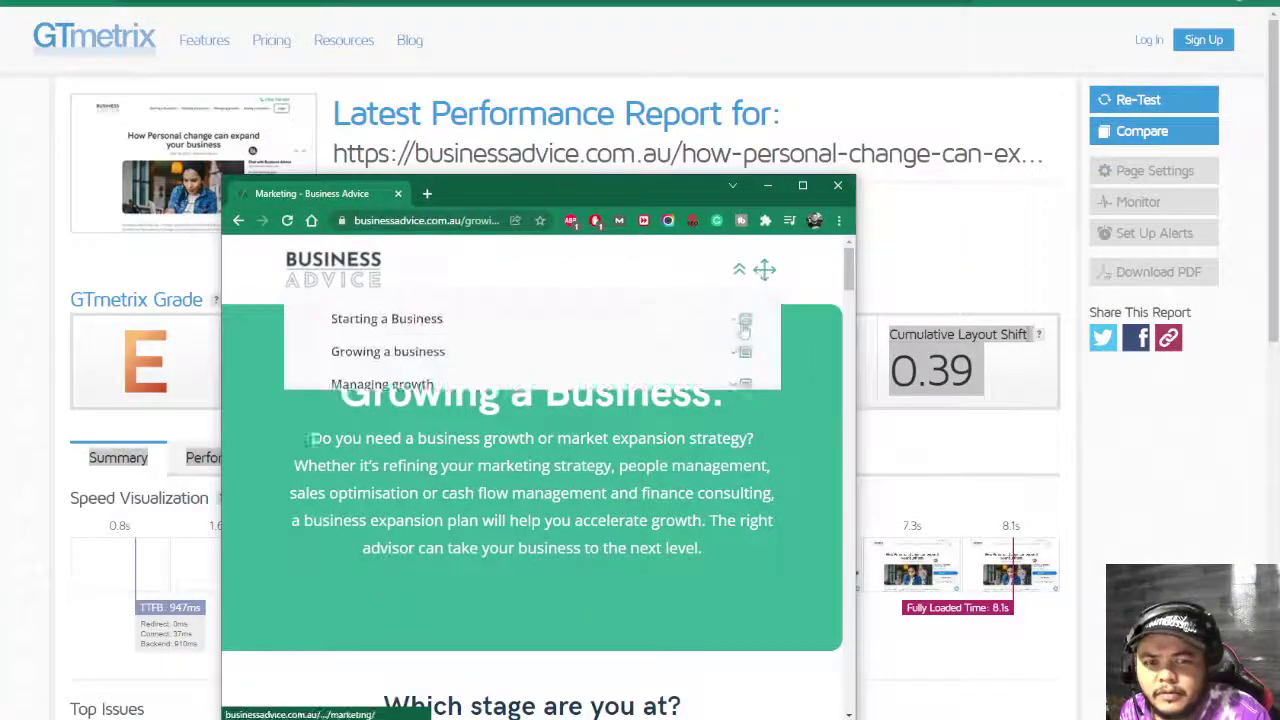
left_click(390, 398)
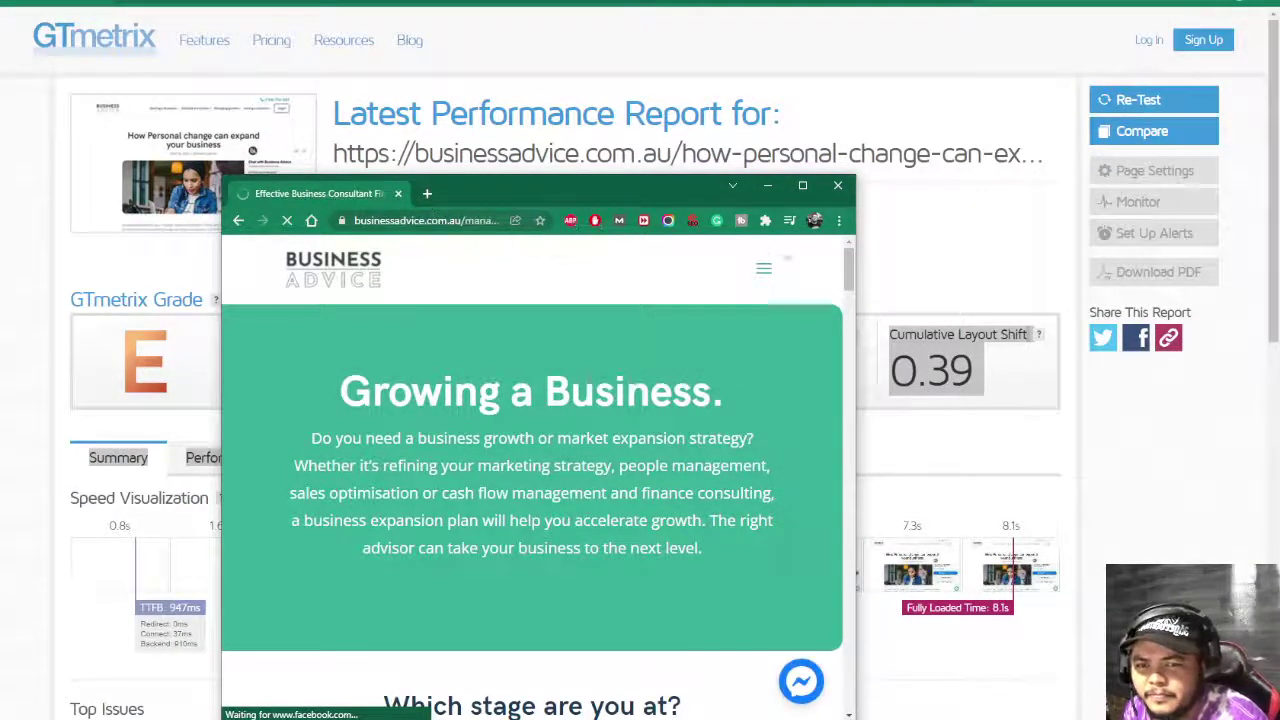
left_click_drag(853, 228, 1272, 228)
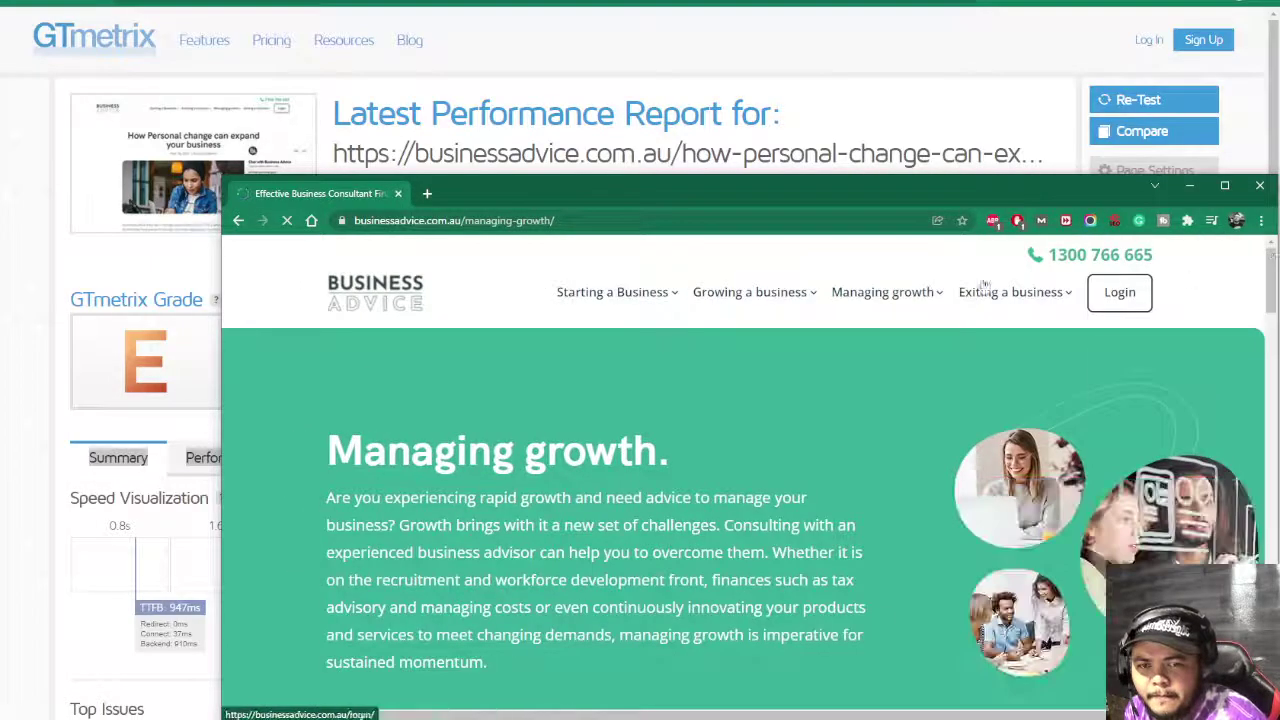
left_click(550, 220)
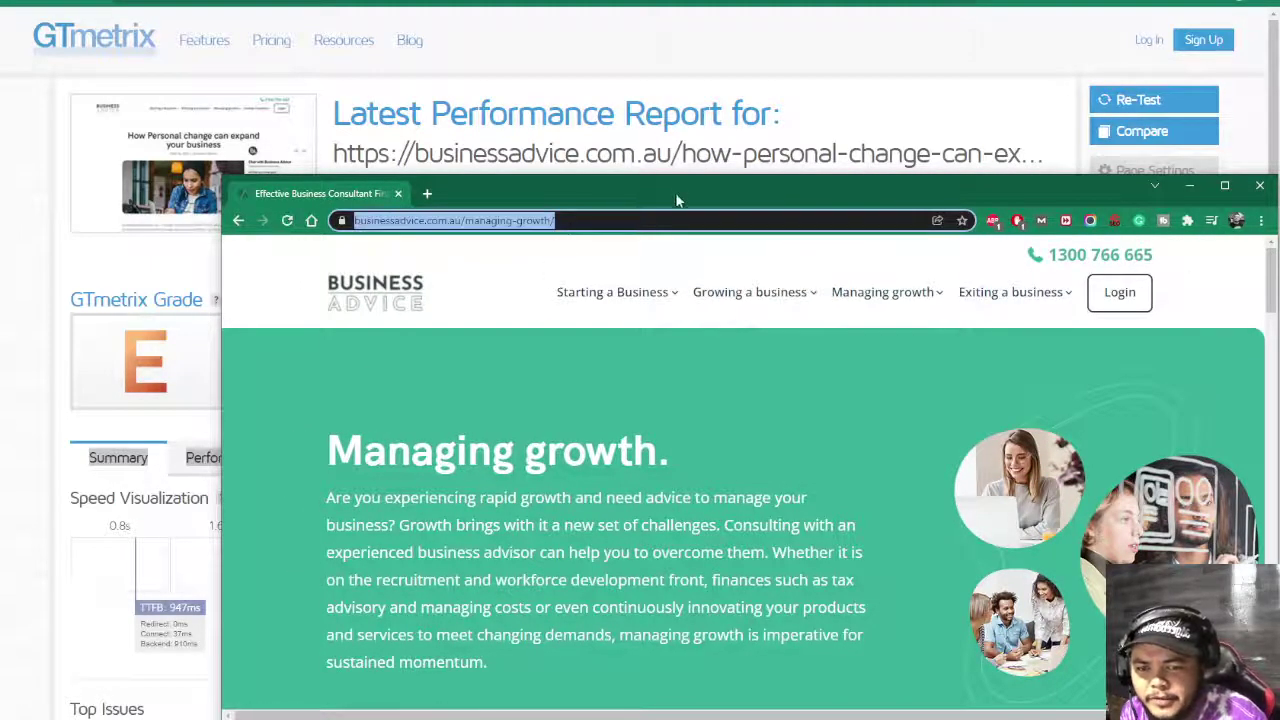
left_click_drag(675, 192, 548, 158)
mouse_move(880, 274)
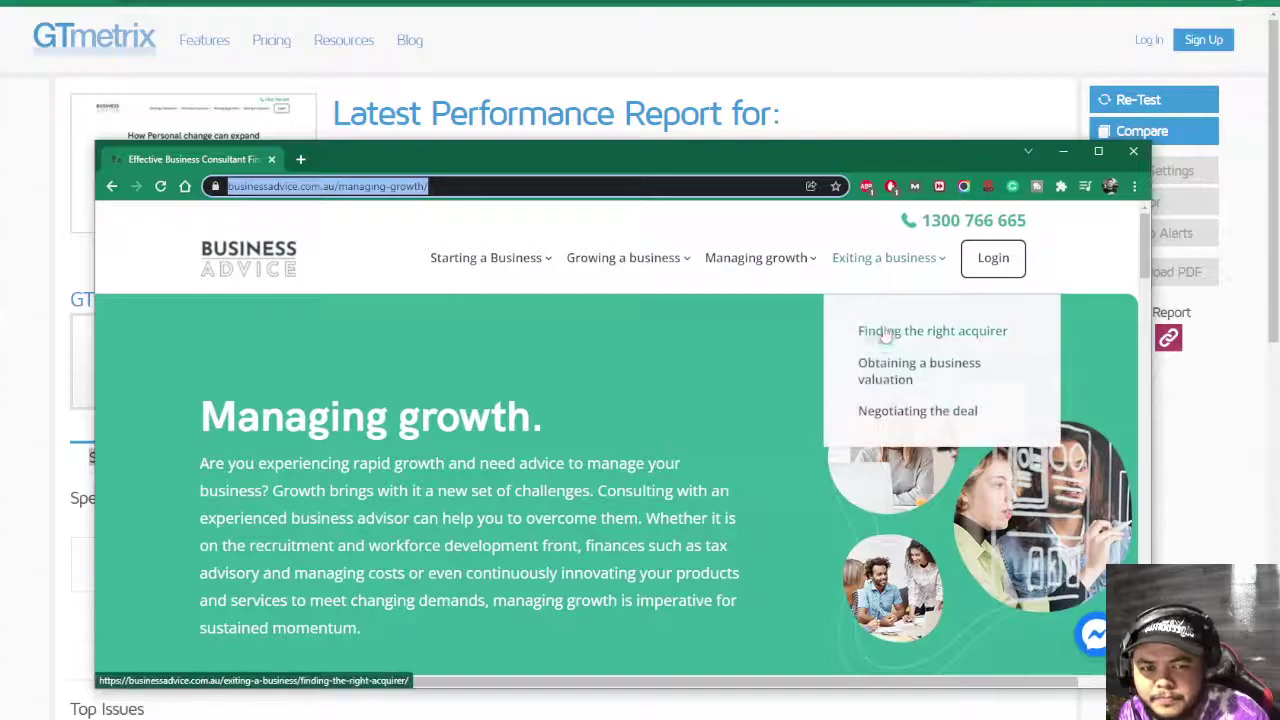
left_click(880, 408)
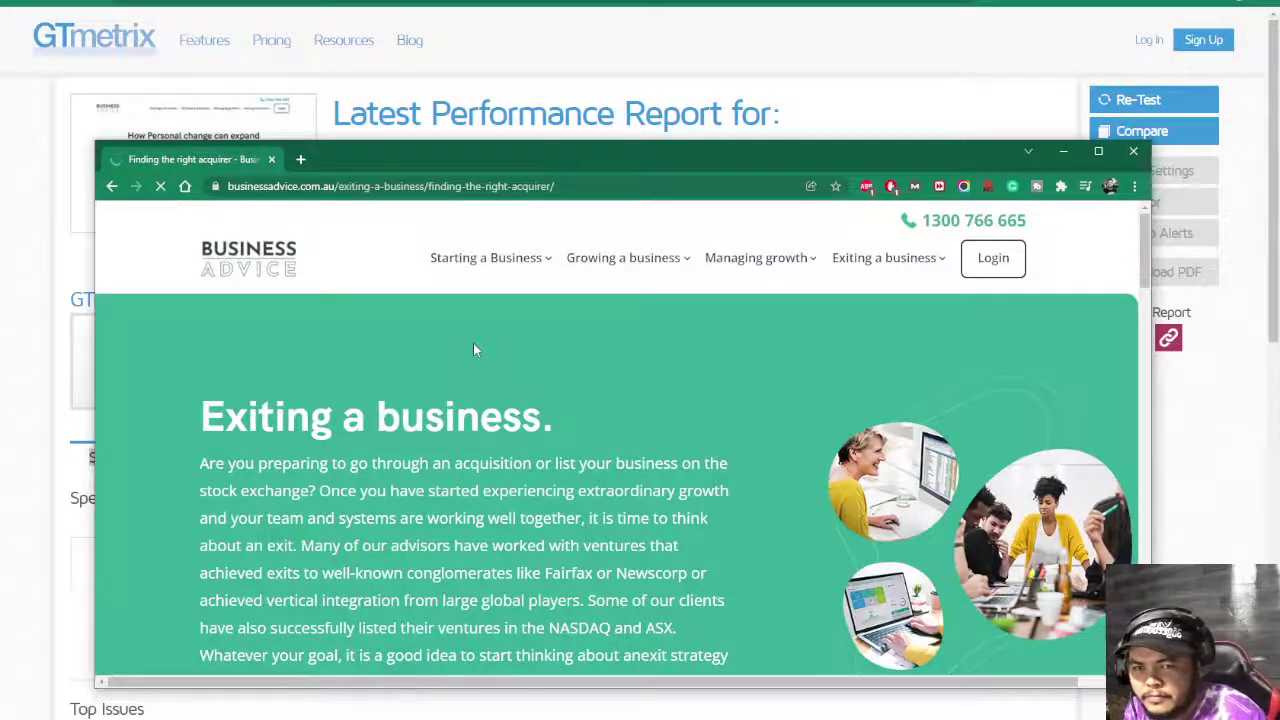
- Open the Finances page under Growing a business
scroll(473, 343, "down", 3)
scroll(473, 343, "down", 2)
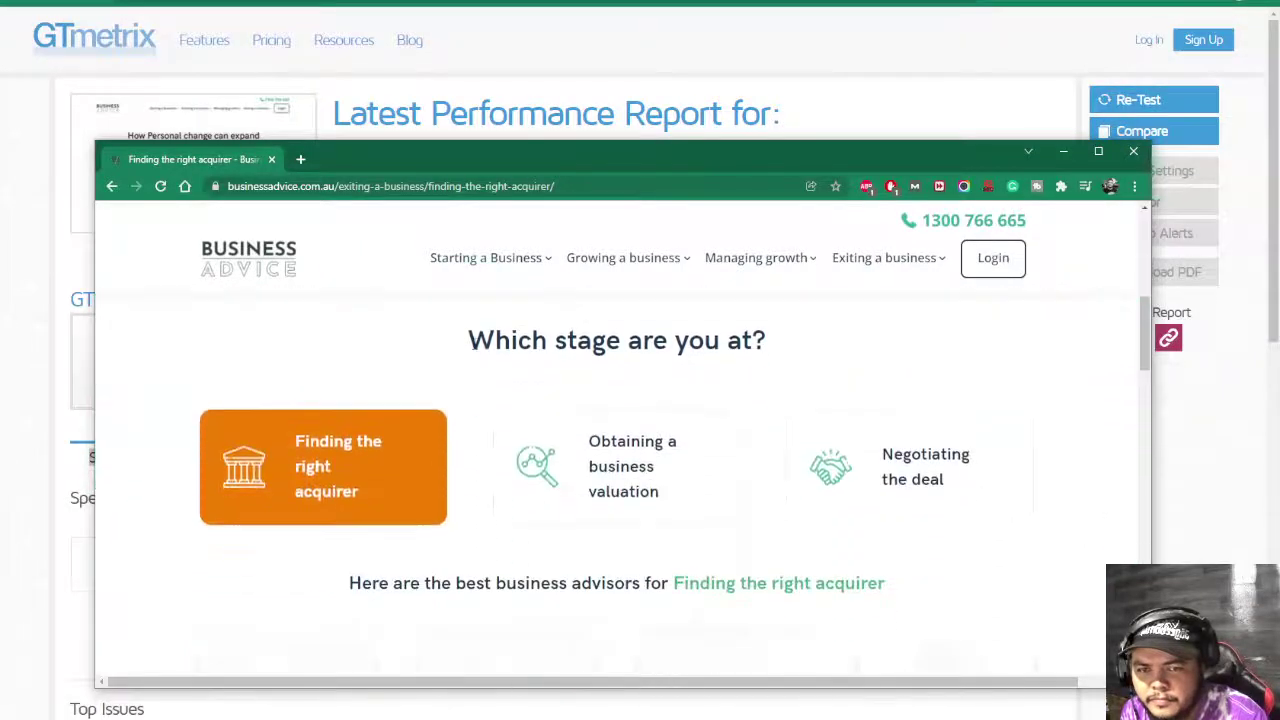
scroll(458, 391, "up", 5)
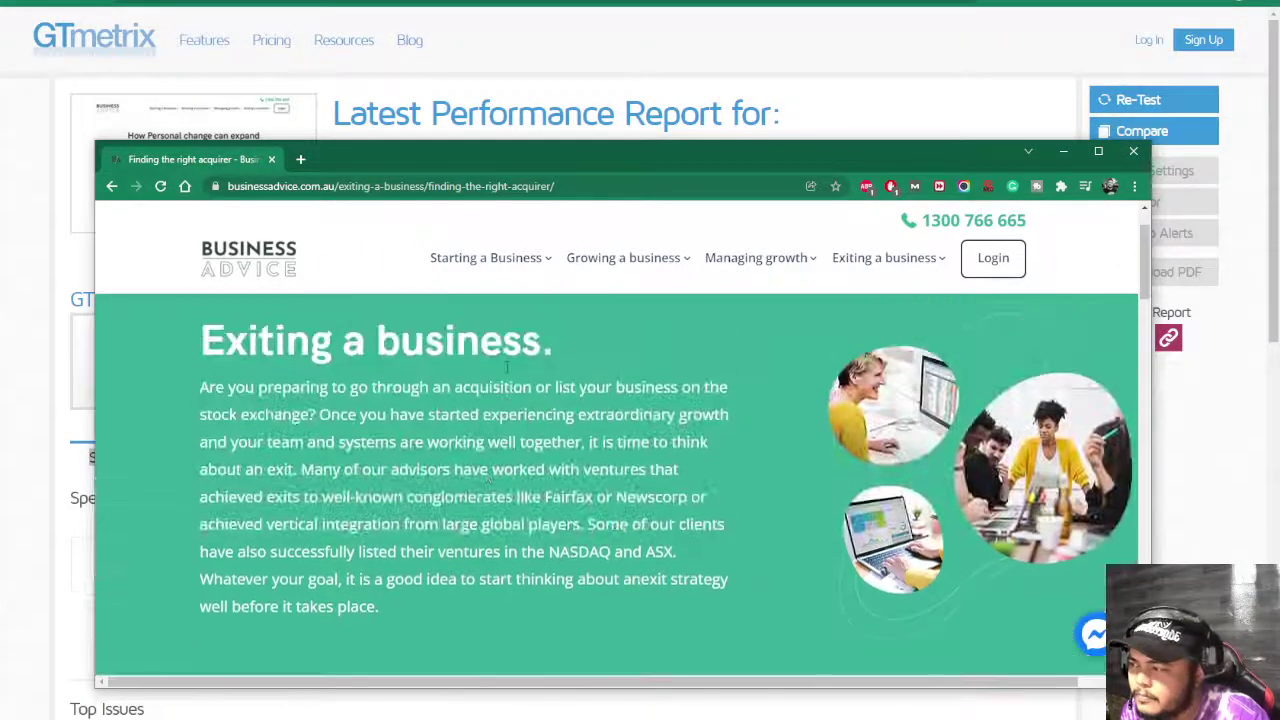
mouse_move(641, 358)
left_click(621, 397)
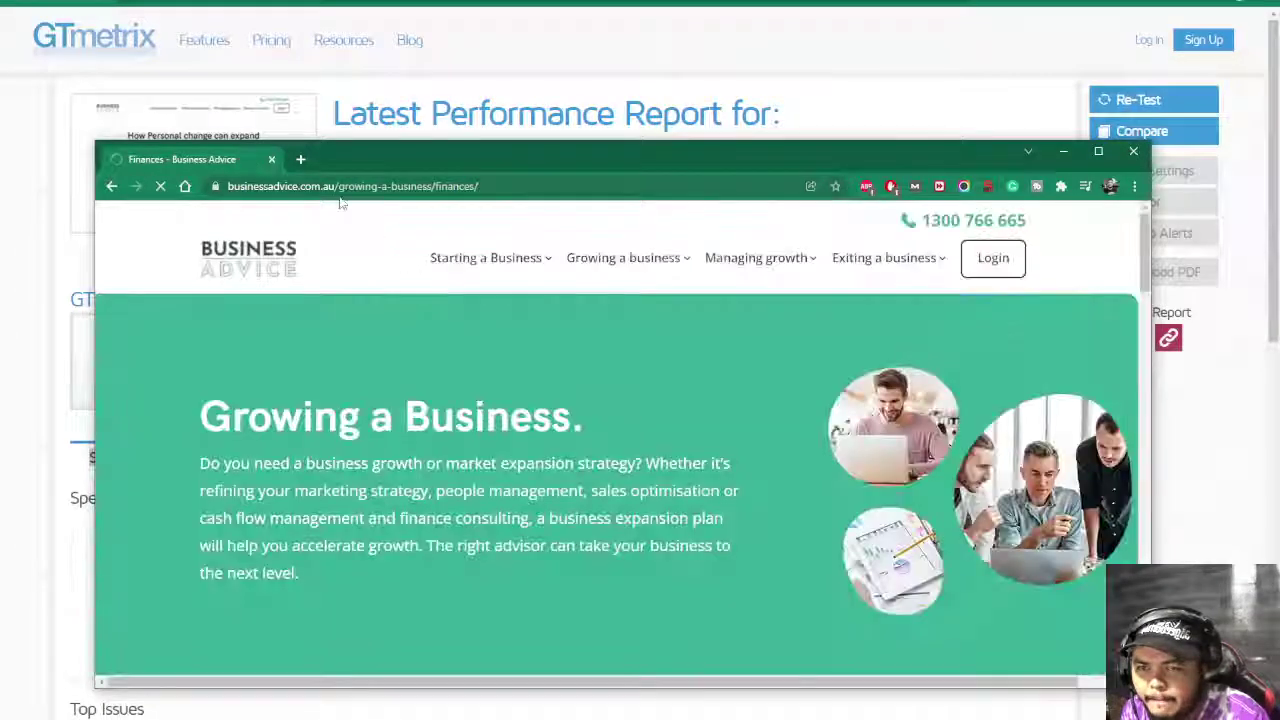
mouse_move(522, 275)
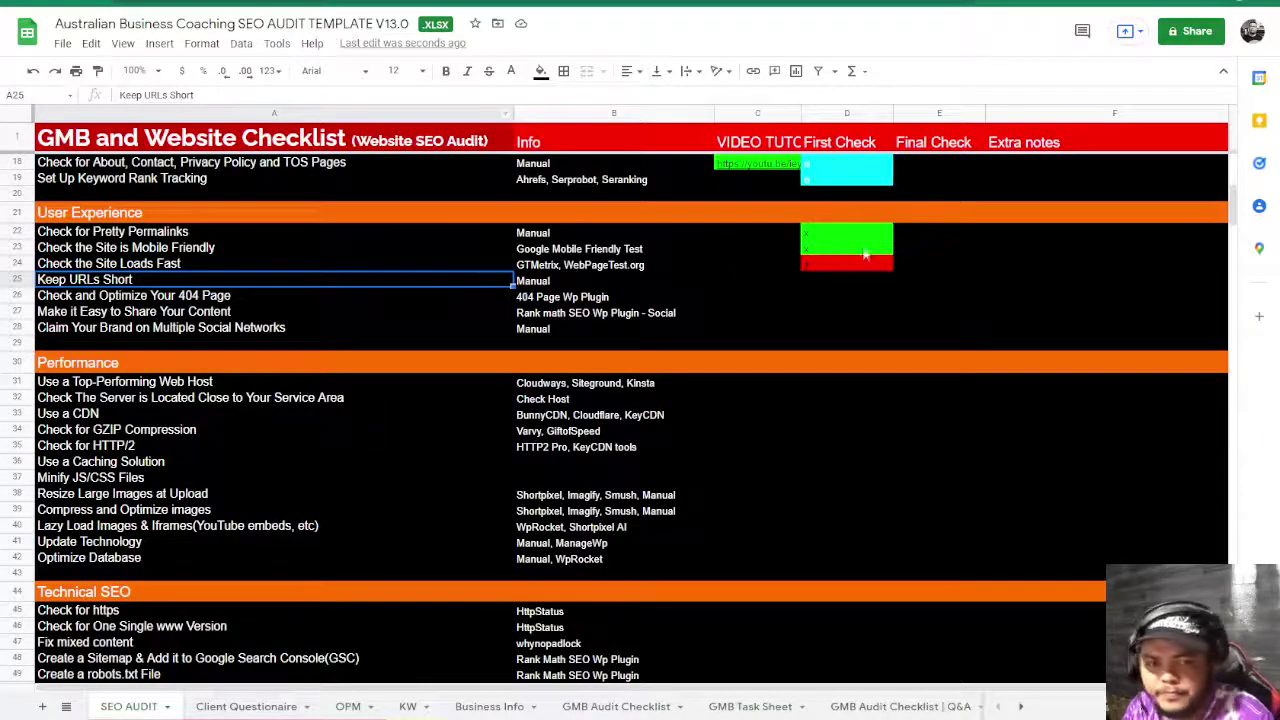
- Mark Keep URLs Short as passed with an x in D25
left_click(840, 281)
type("x")
key("Return")
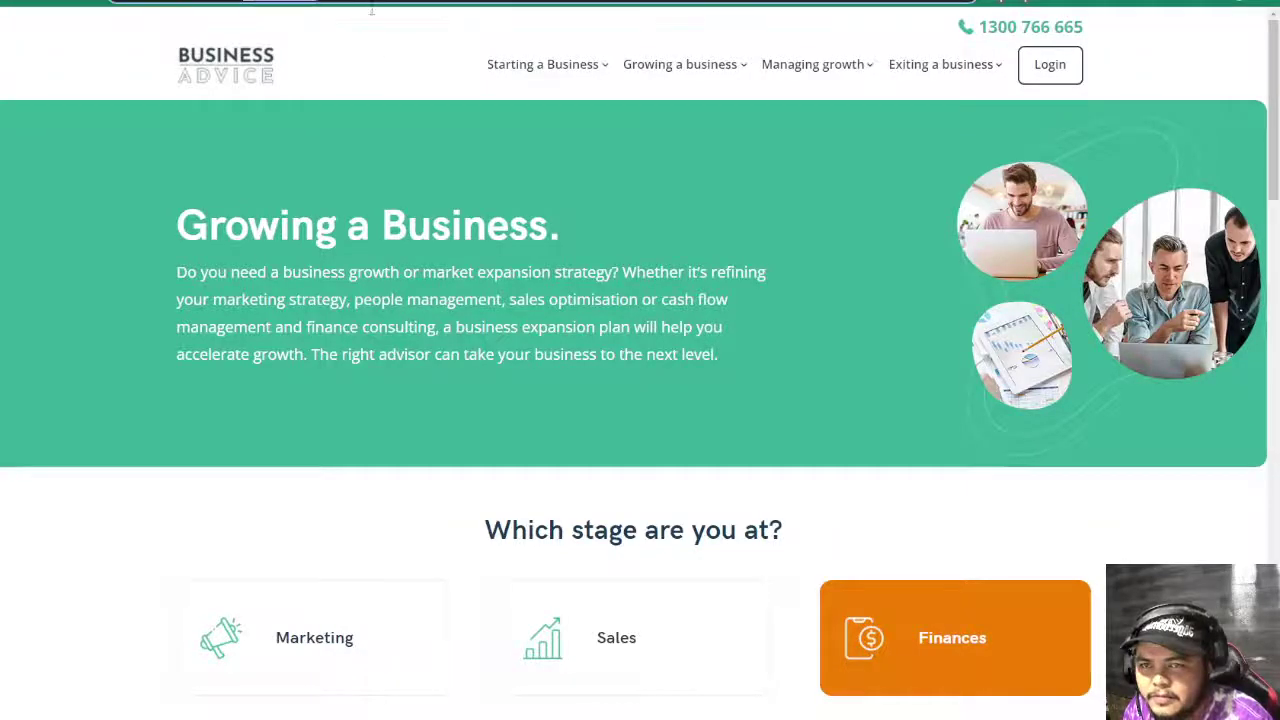
- Test the site's 404 page by loading the made-up path fgdfgdfg
left_click(497, 20)
type("fgdfgdfg")
key("Return")
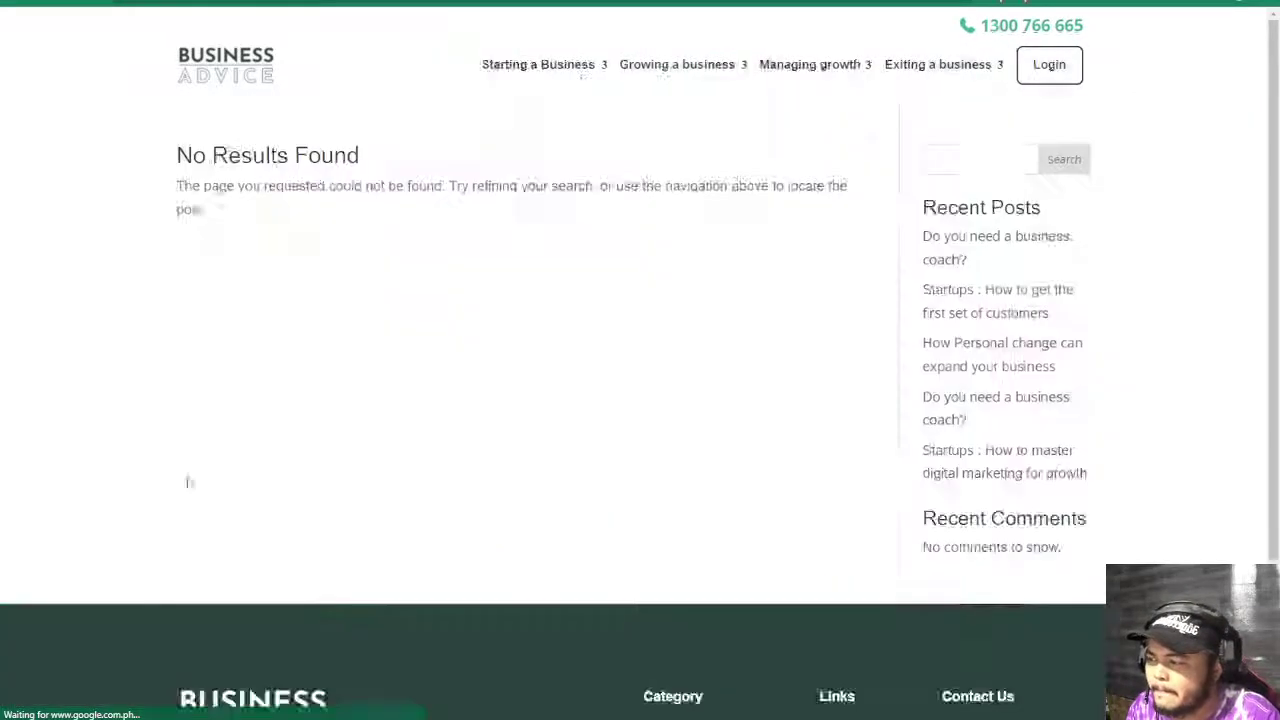
- Launch Screaming Frog SEO Spider and check the site footer's Facebook, LinkedIn and address links
key("super")
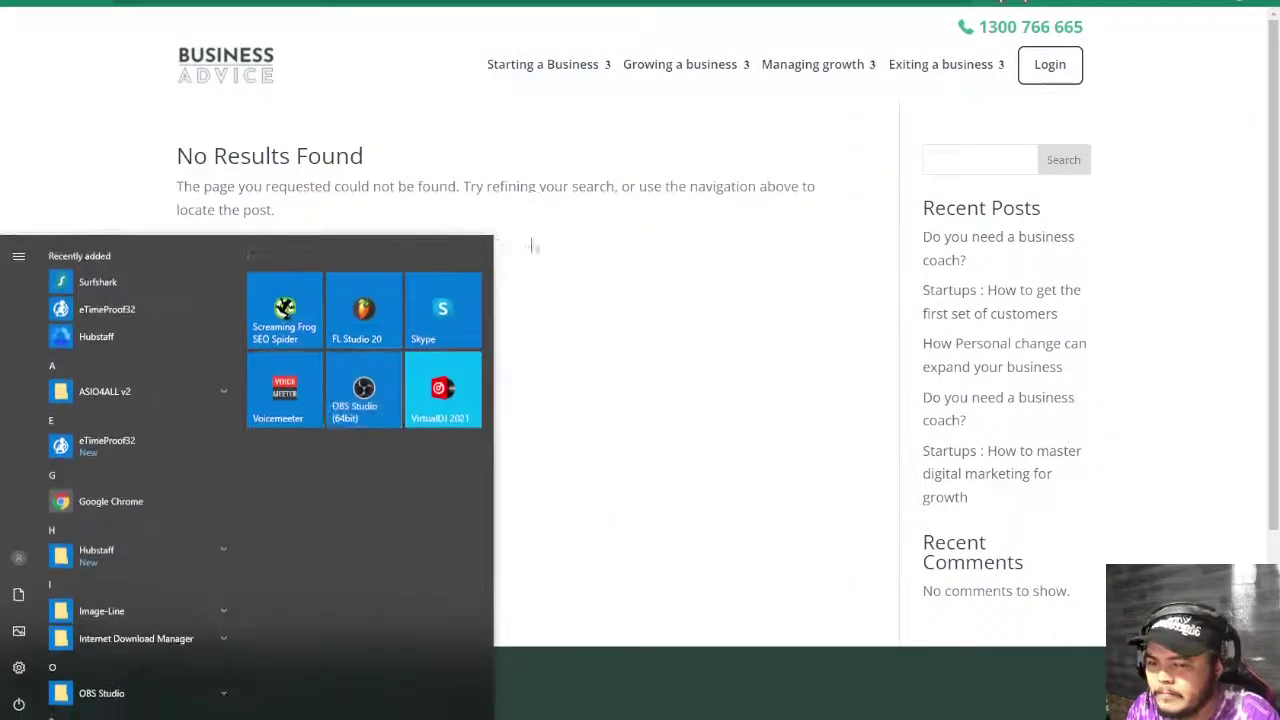
left_click(284, 310)
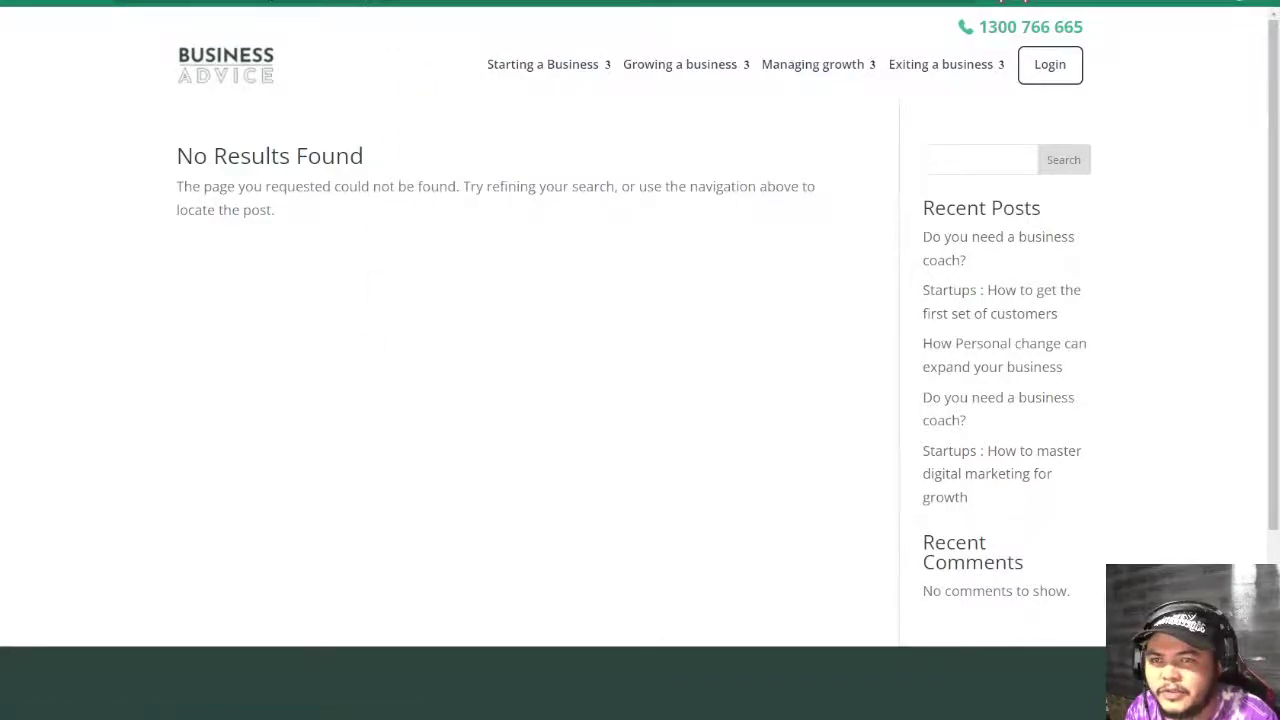
scroll(404, 290, "down", 3)
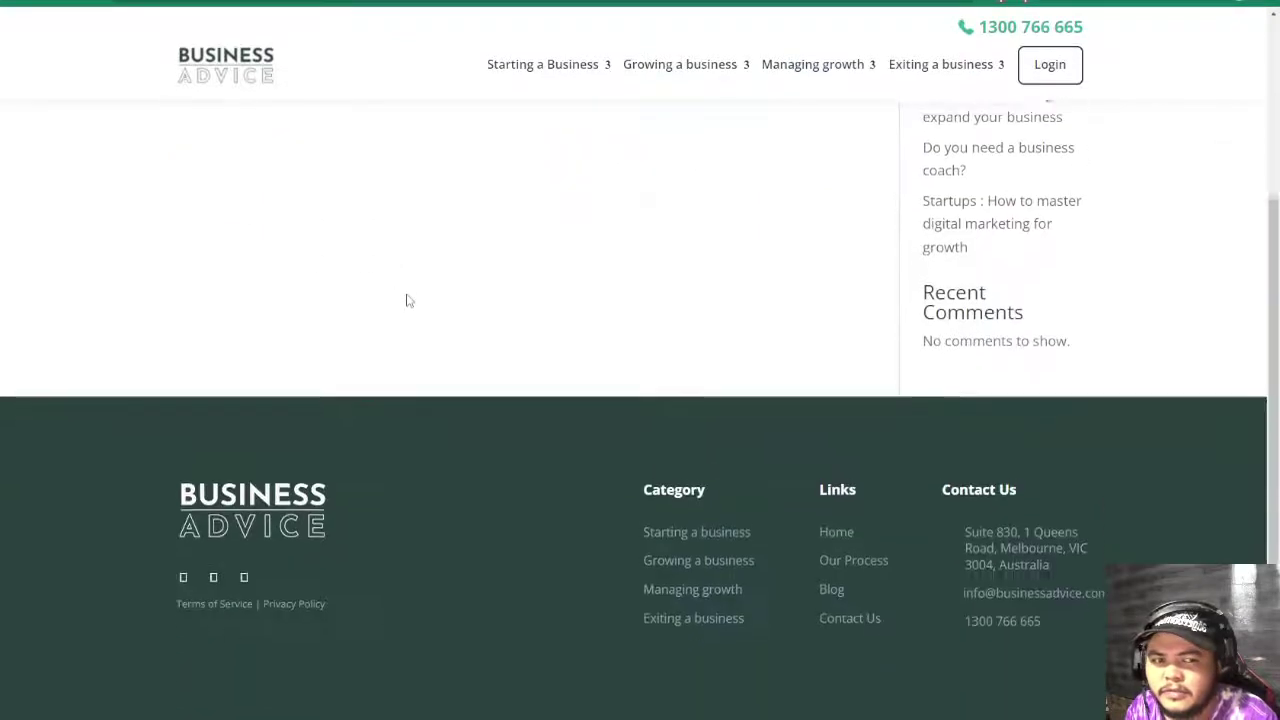
scroll(442, 537, "up", 3)
scroll(444, 540, "down", 3)
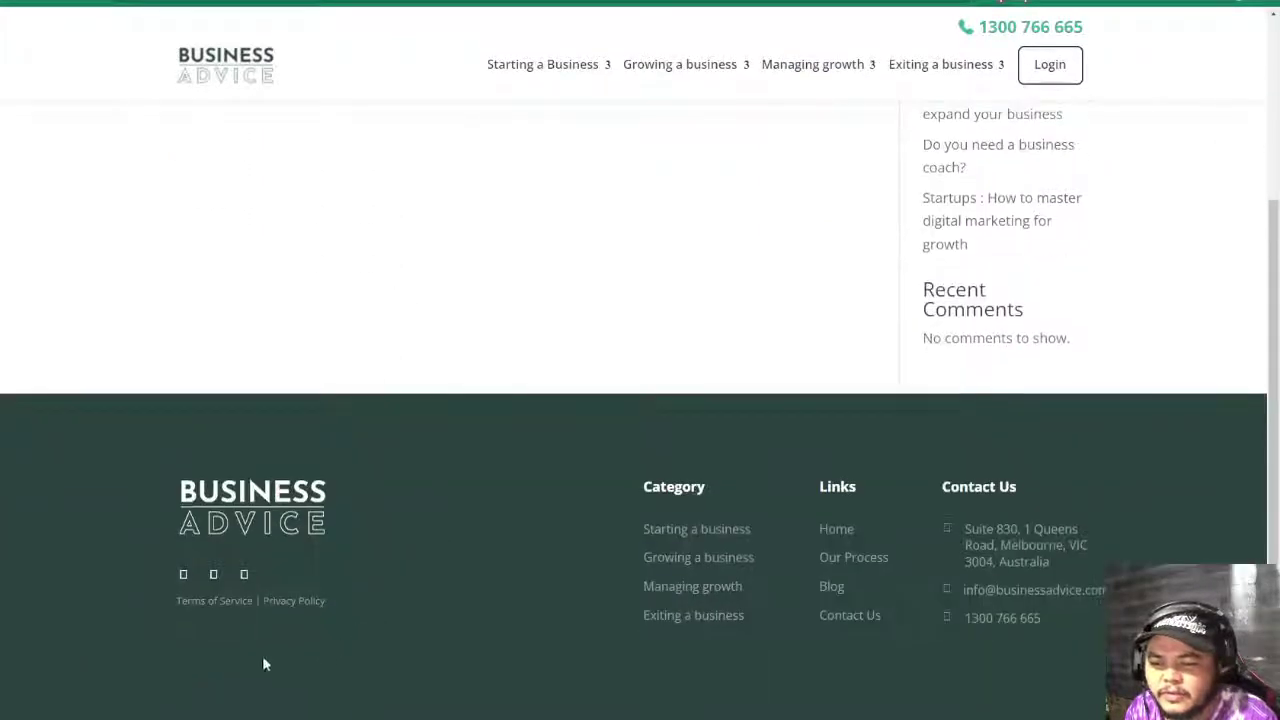
left_click(181, 566)
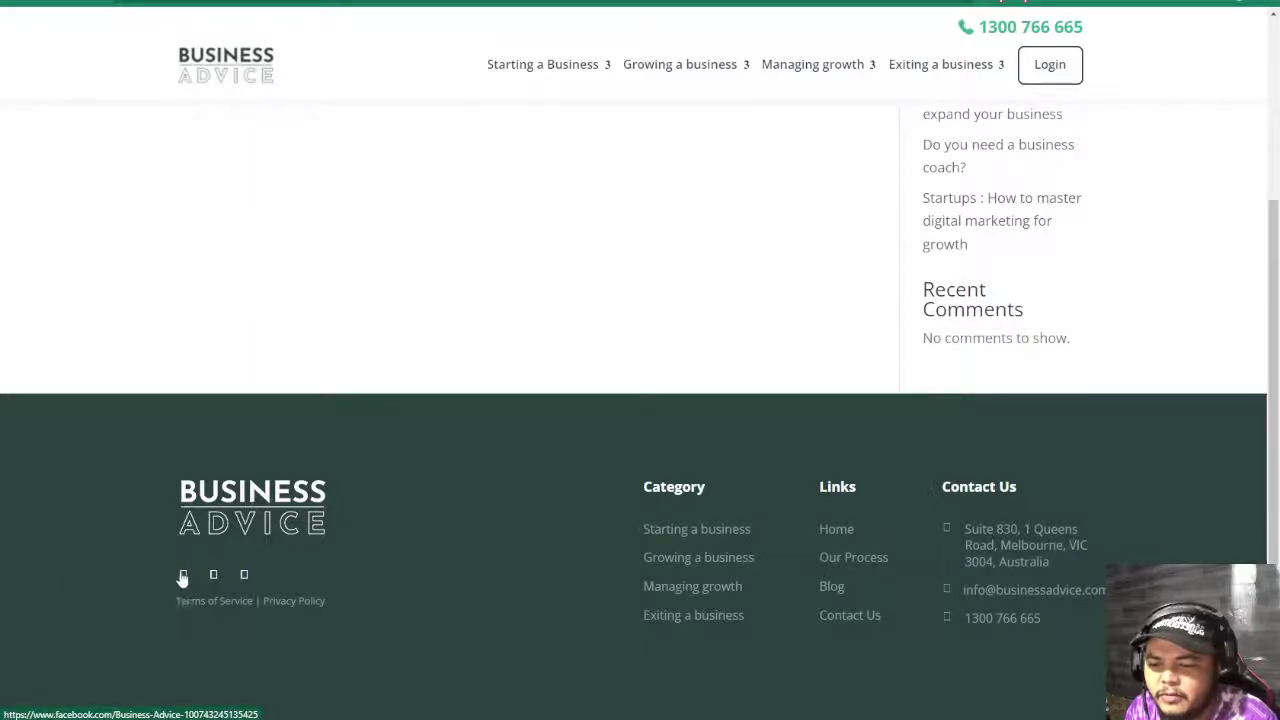
left_click_drag(182, 572, 247, 576)
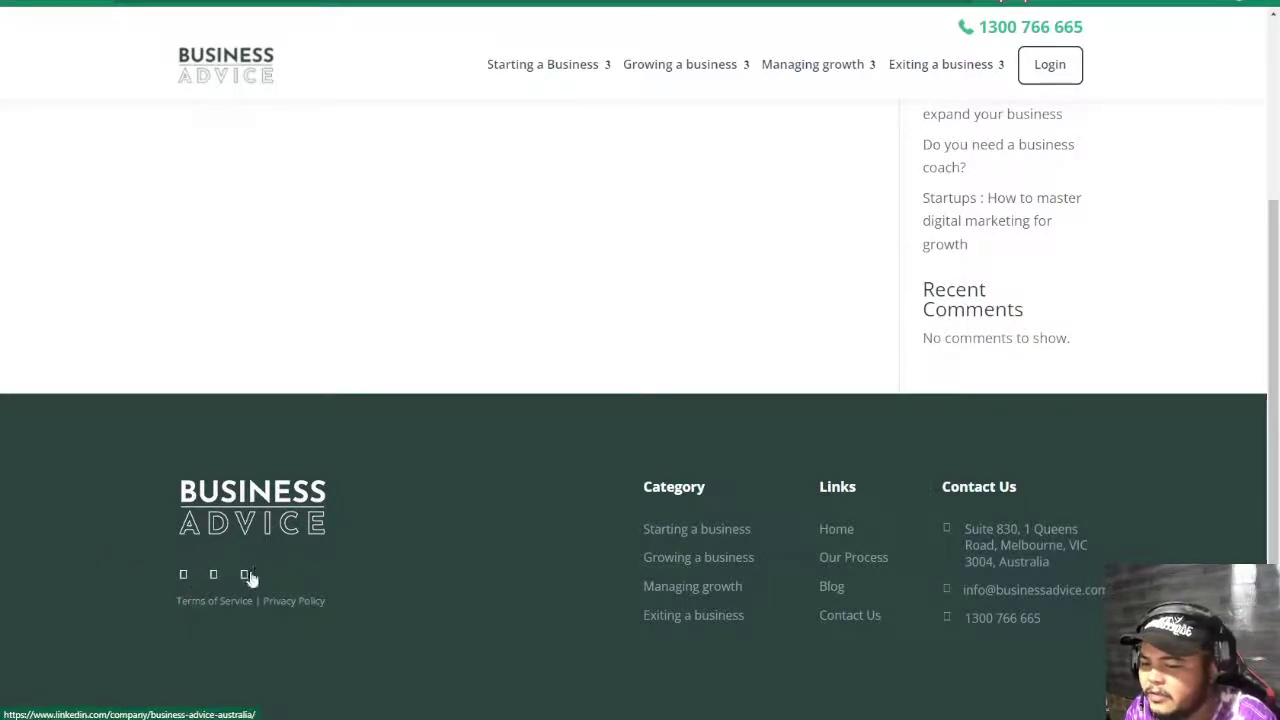
left_click(247, 576)
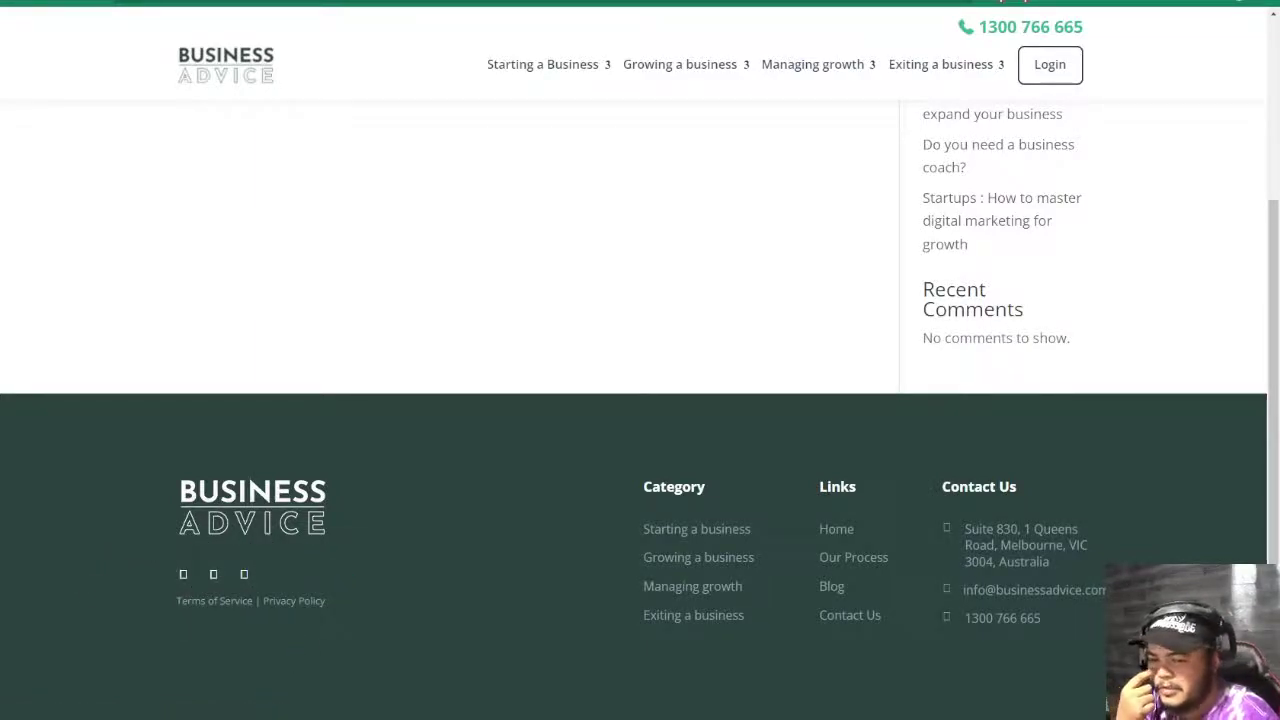
scroll(366, 346, "up", 3)
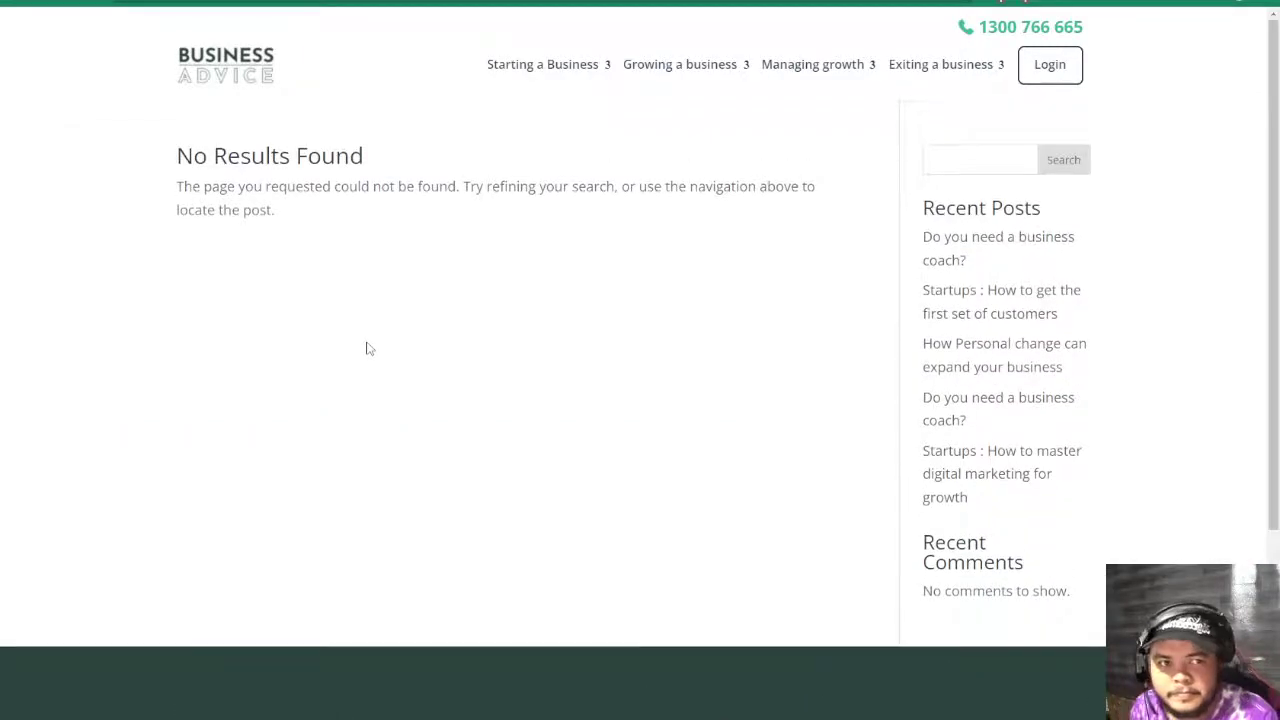
scroll(366, 346, "down", 3)
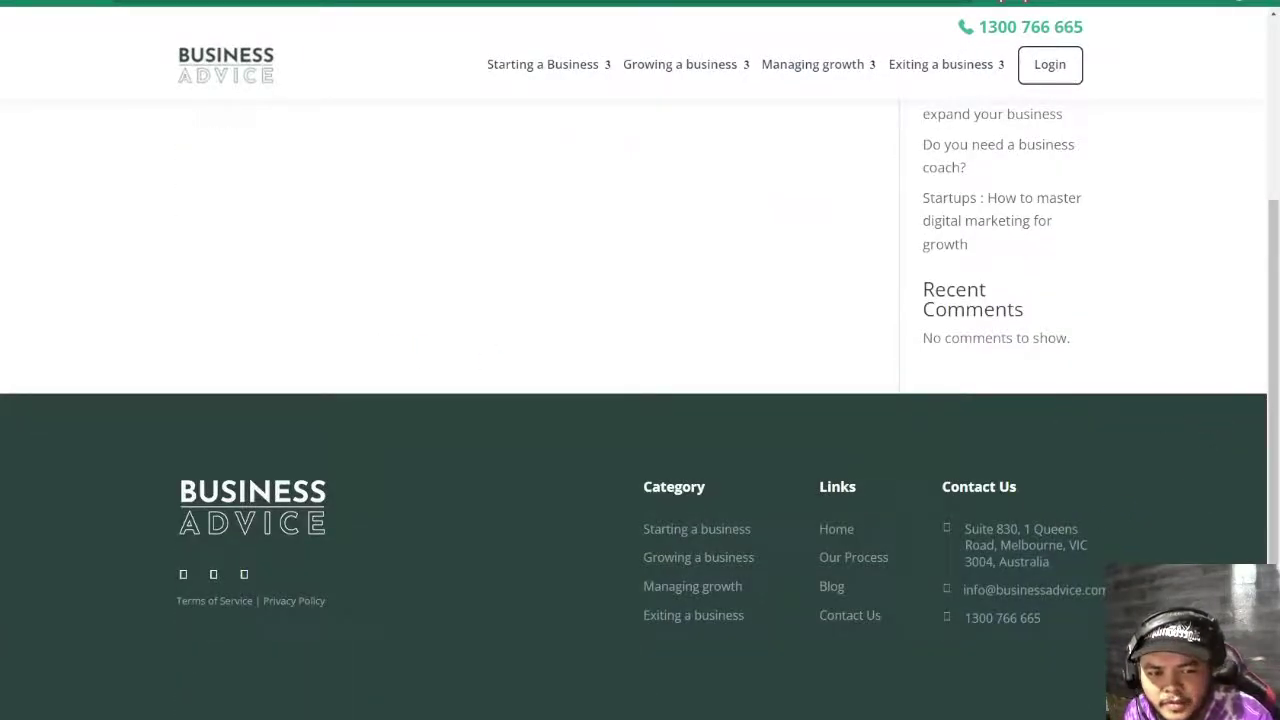
left_click(945, 543)
double_click(945, 540)
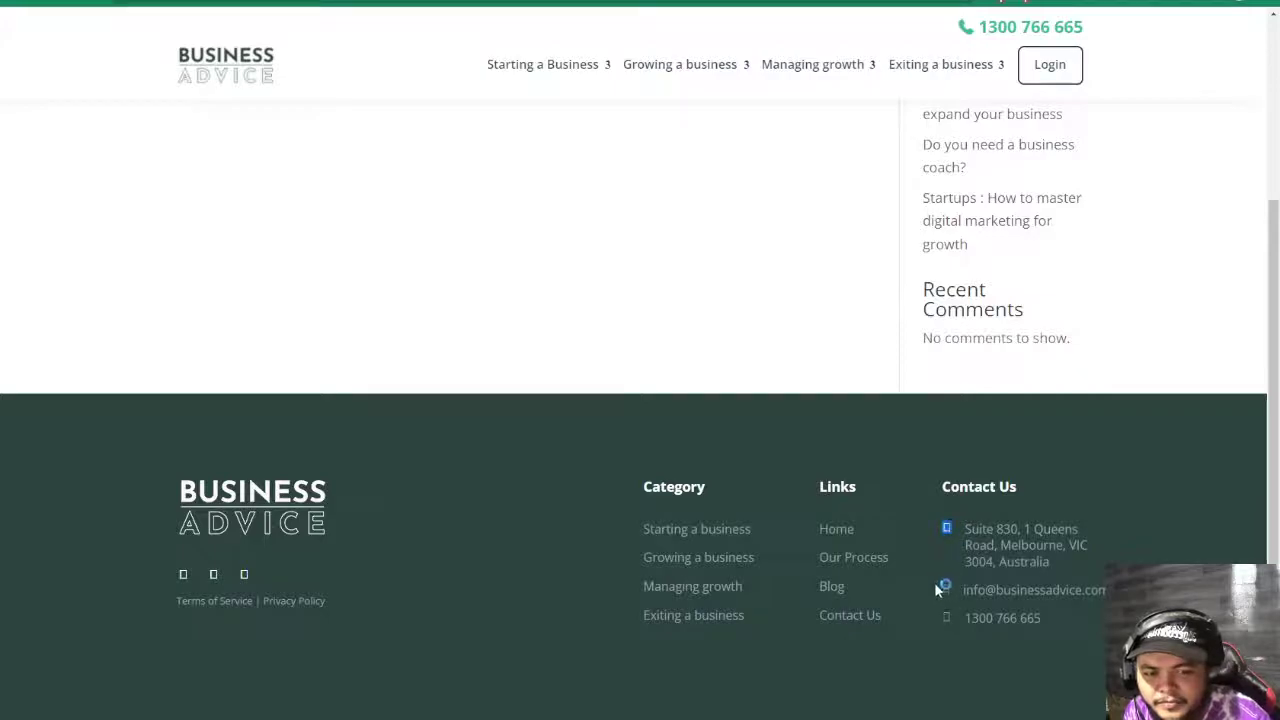
left_click_drag(937, 590, 971, 629)
left_click(551, 149)
- Open Starting a Business and its Ideation advisors, then select the site address
scroll(589, 329, "up", 3)
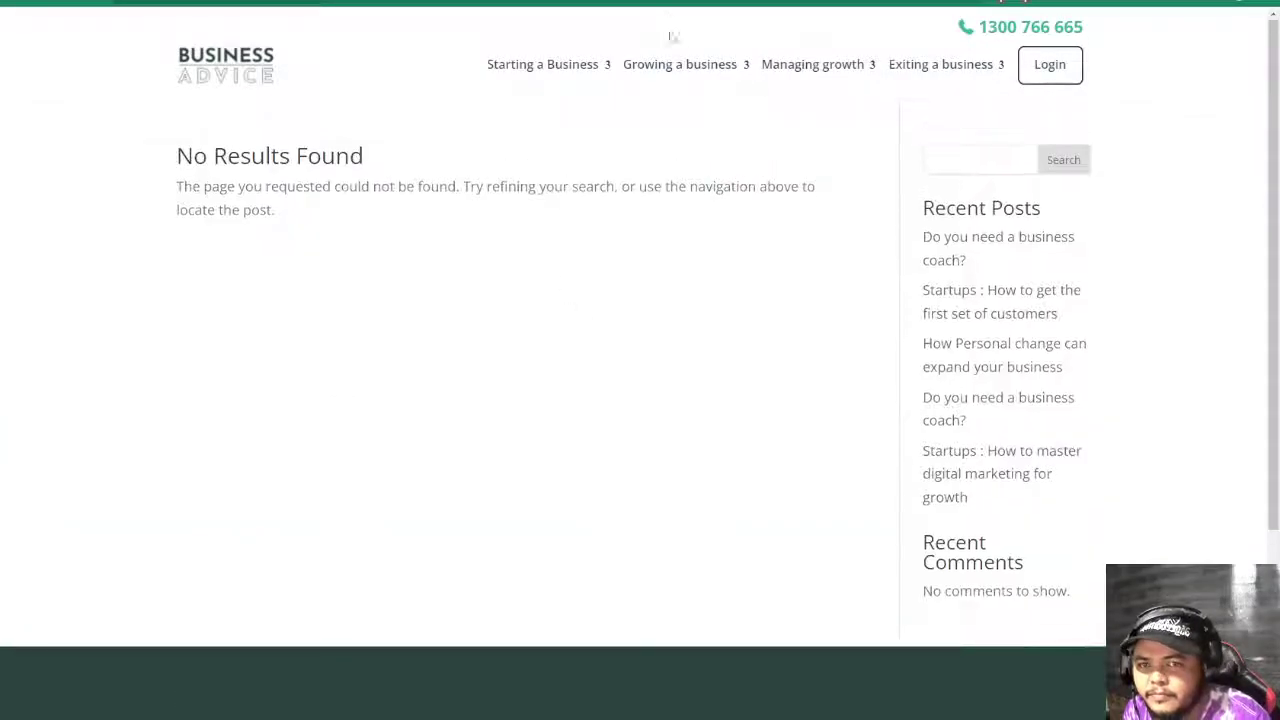
mouse_move(541, 153)
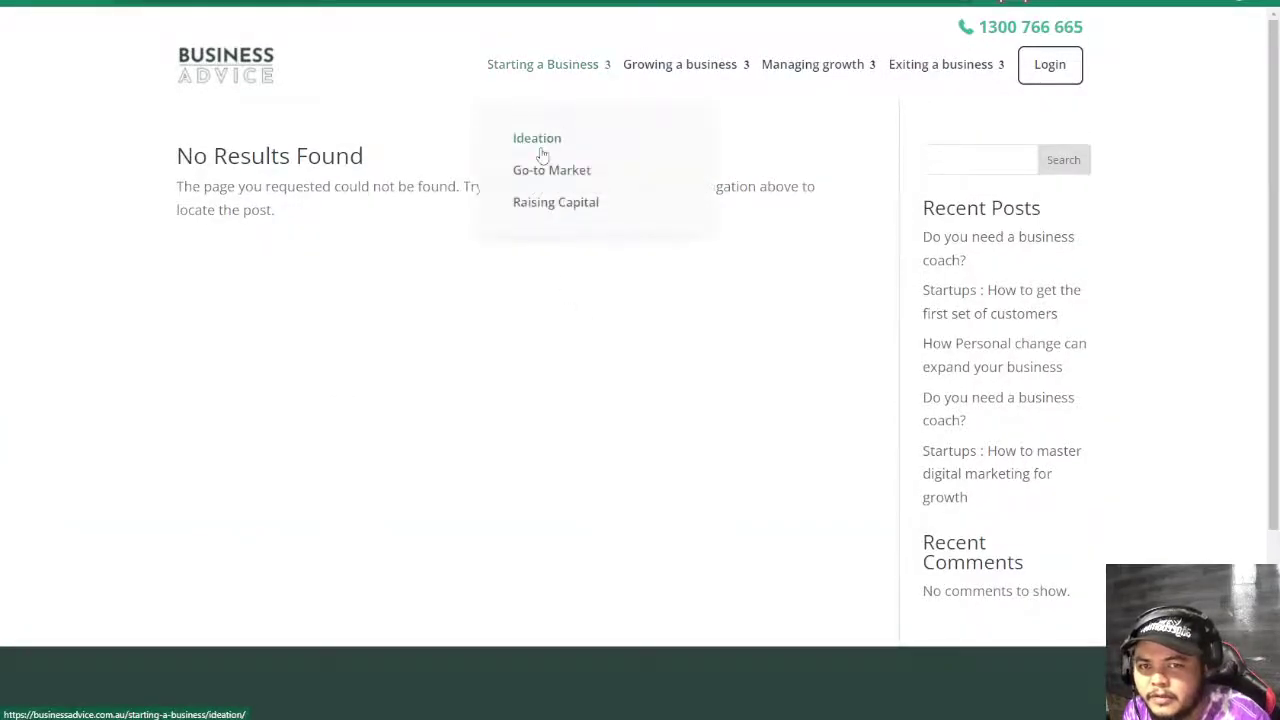
left_click(540, 205)
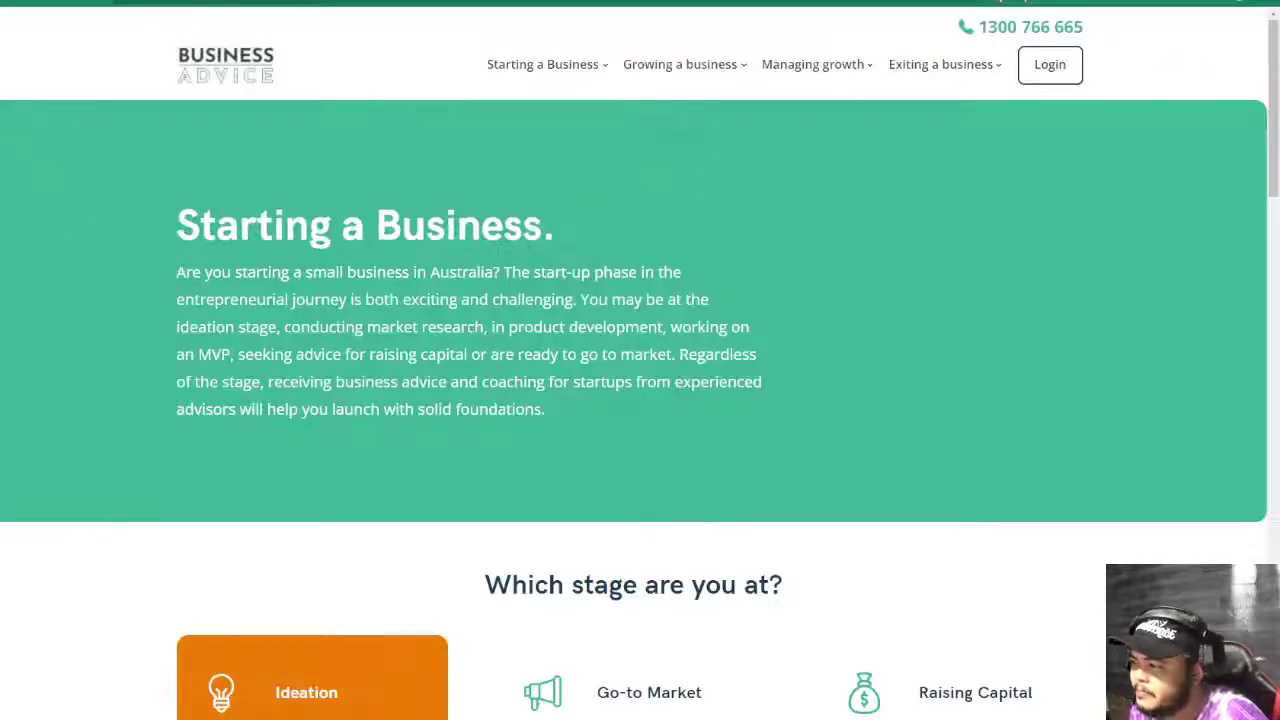
left_click(537, 134)
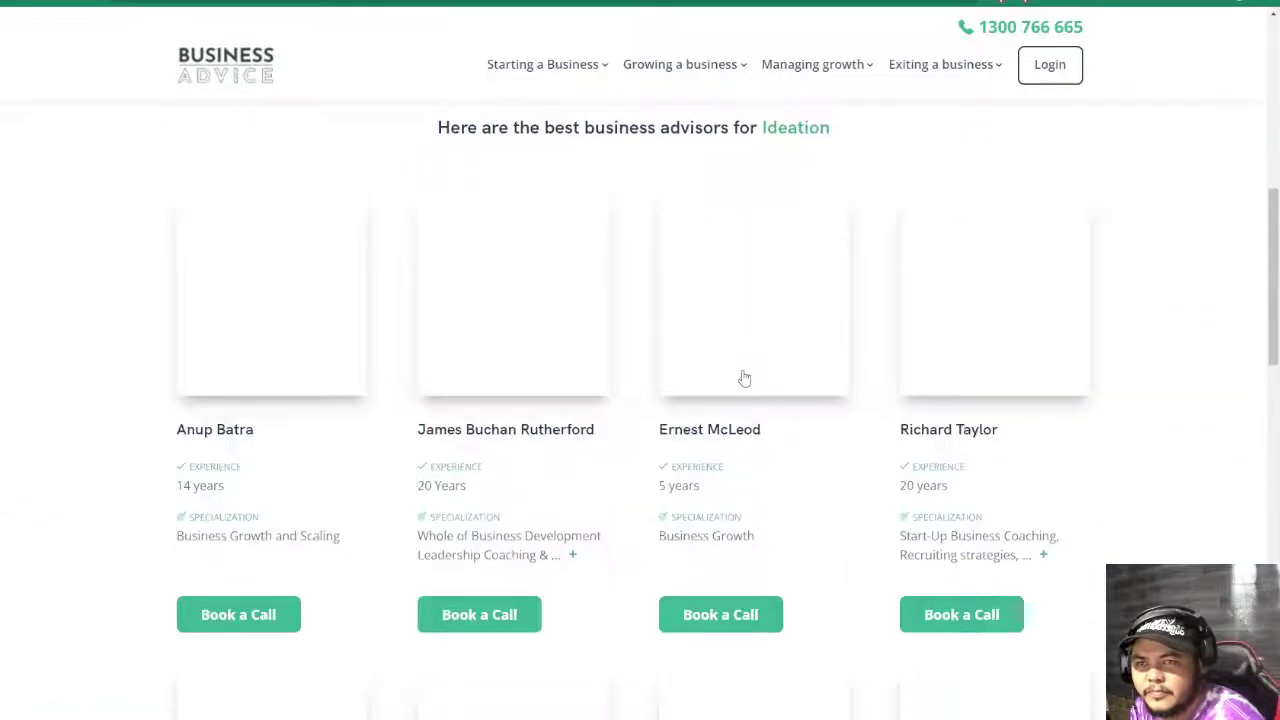
scroll(744, 378, "down", 15)
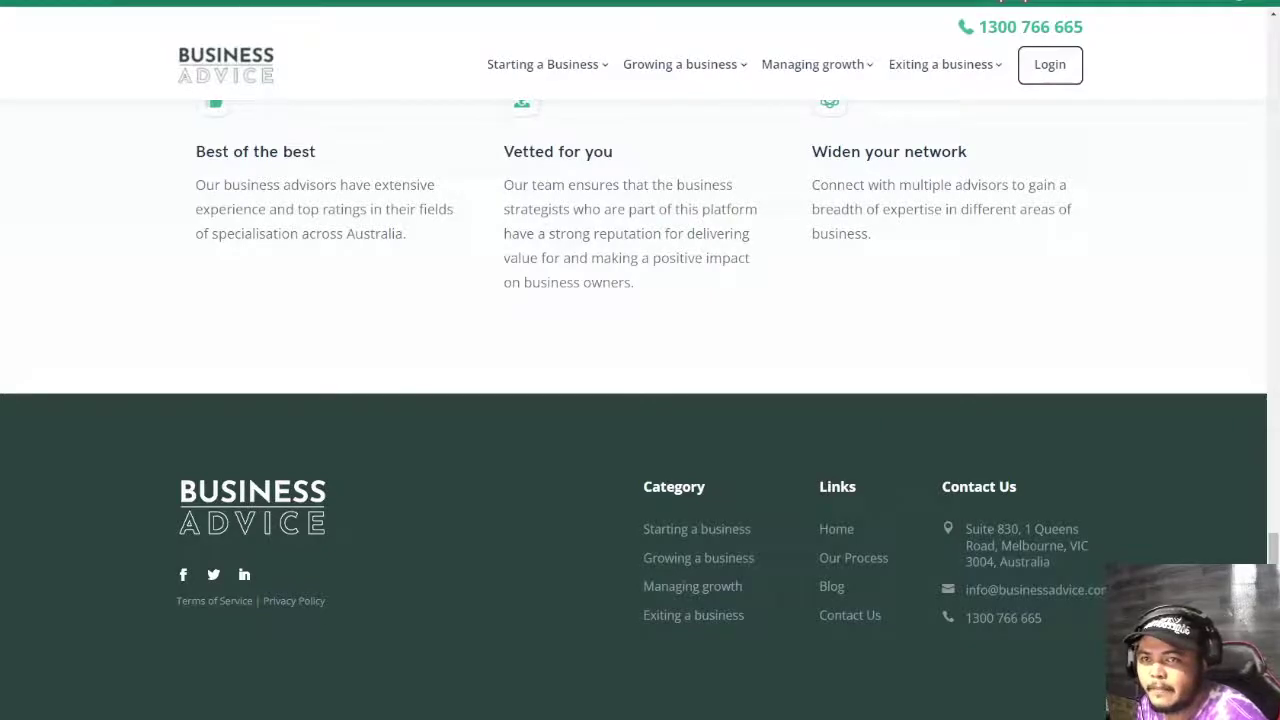
key("ctrl+l")
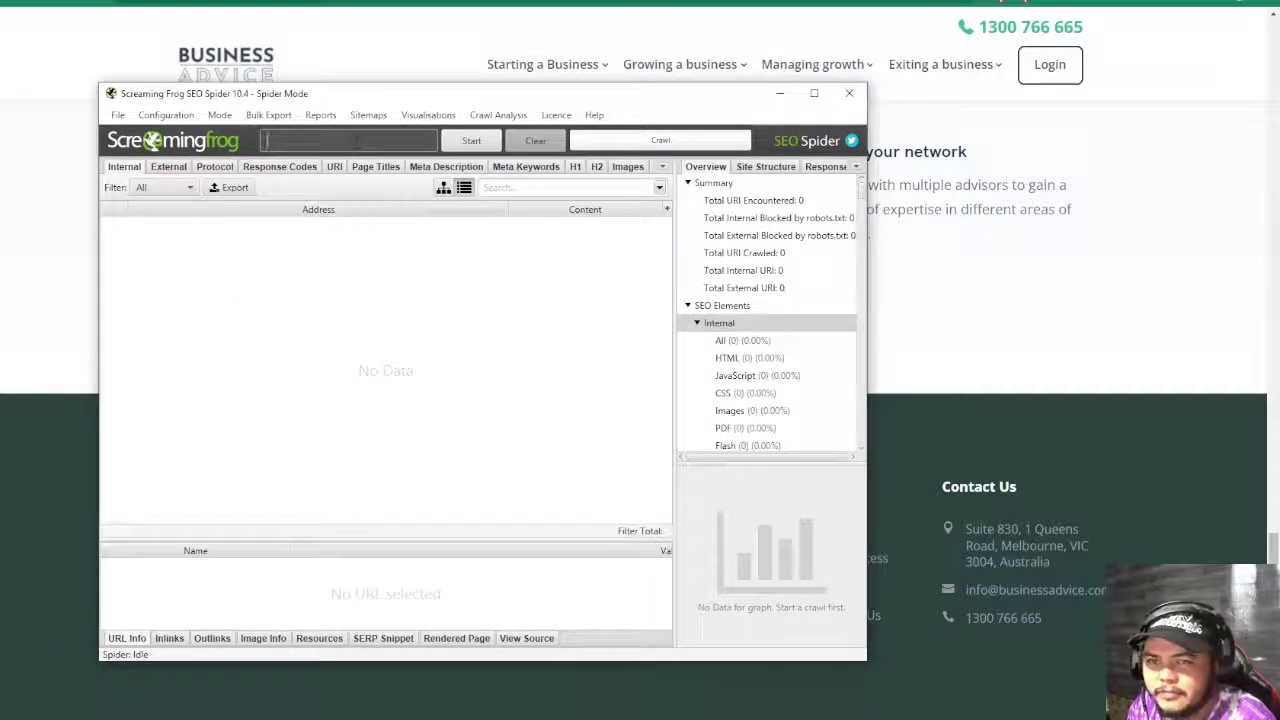
type("https://businessadvice.com.au/")
left_click(471, 140)
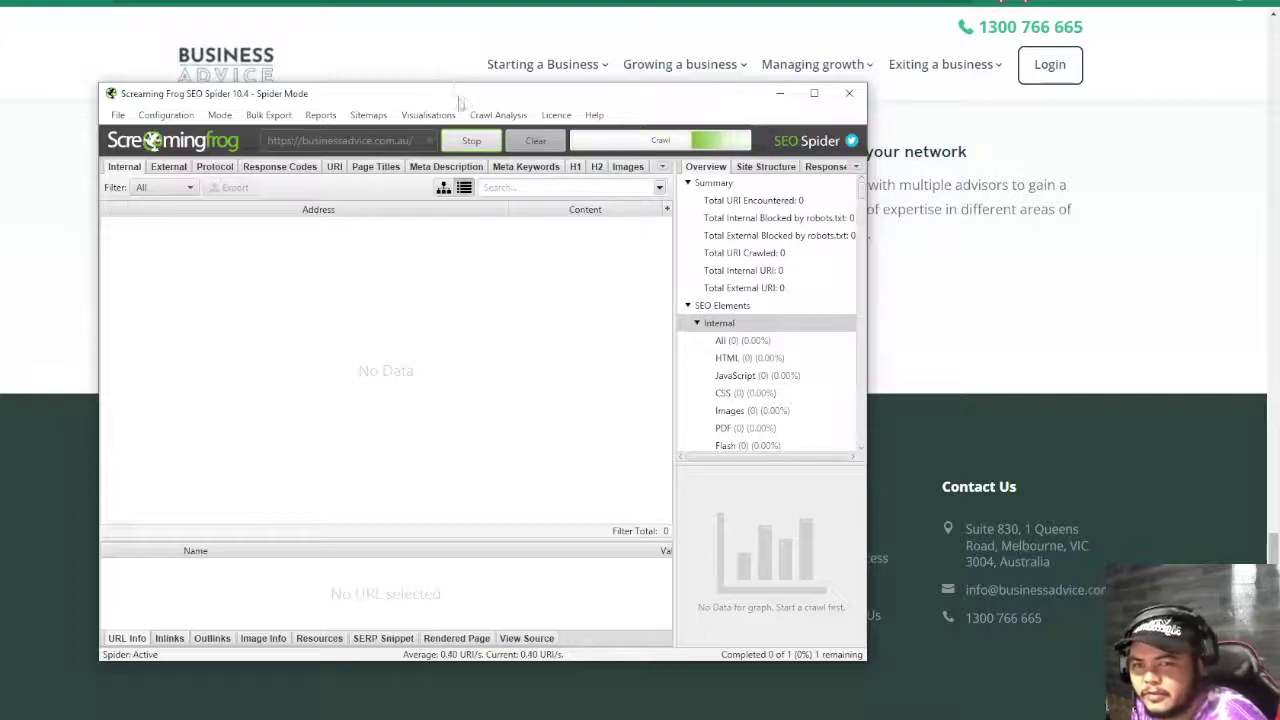
left_click_drag(460, 93, 0, 93)
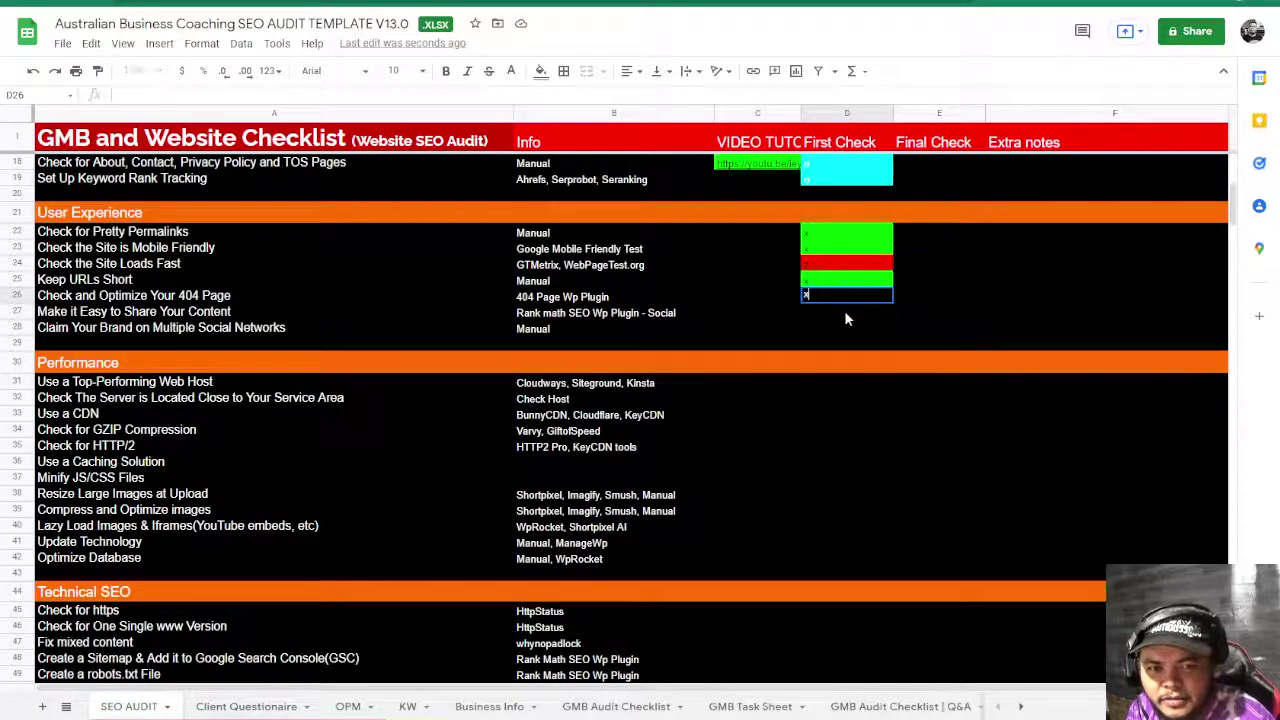
key("Return")
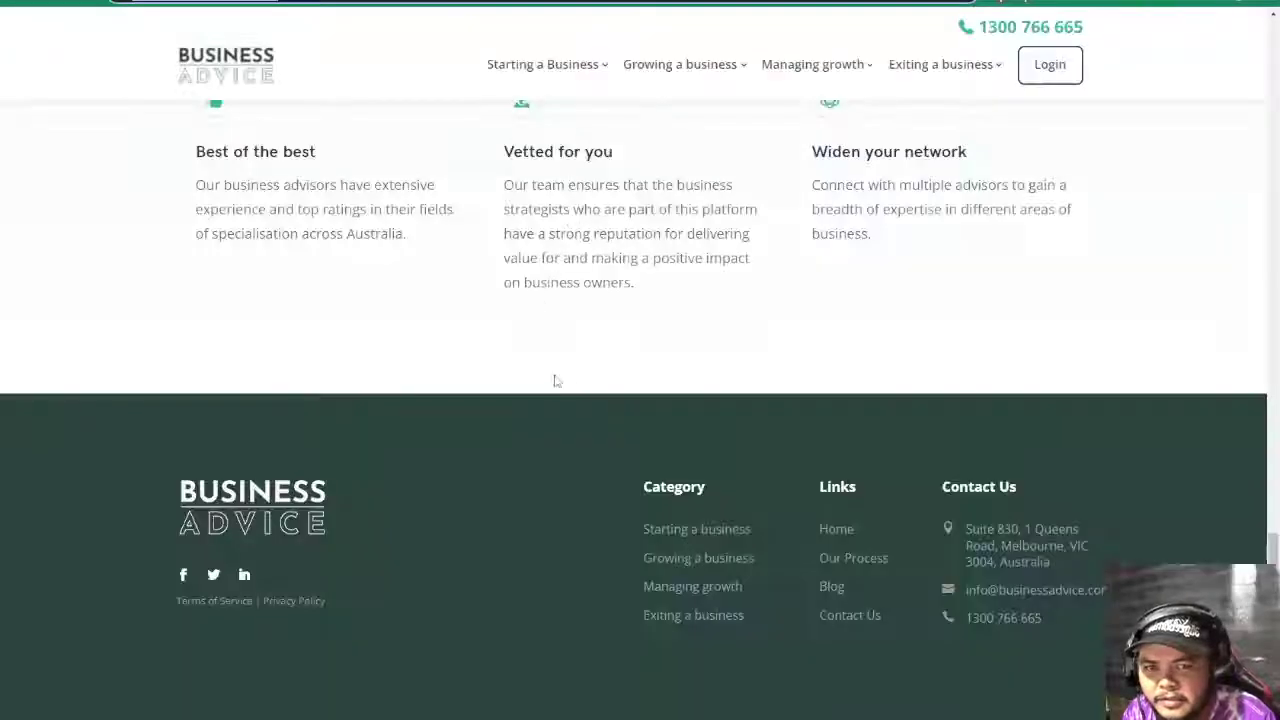
- Open the site's blog and view the Startups first-customers and business coach articles
left_click(834, 587)
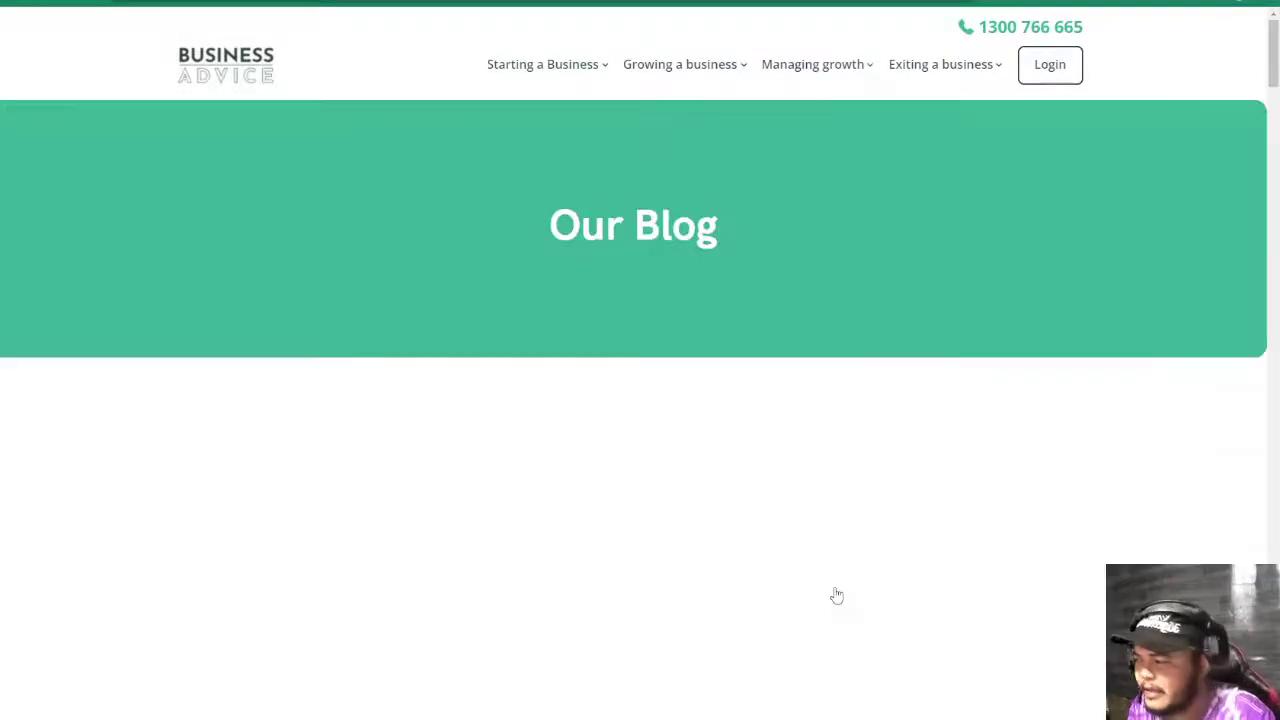
scroll(497, 543, "down", 3)
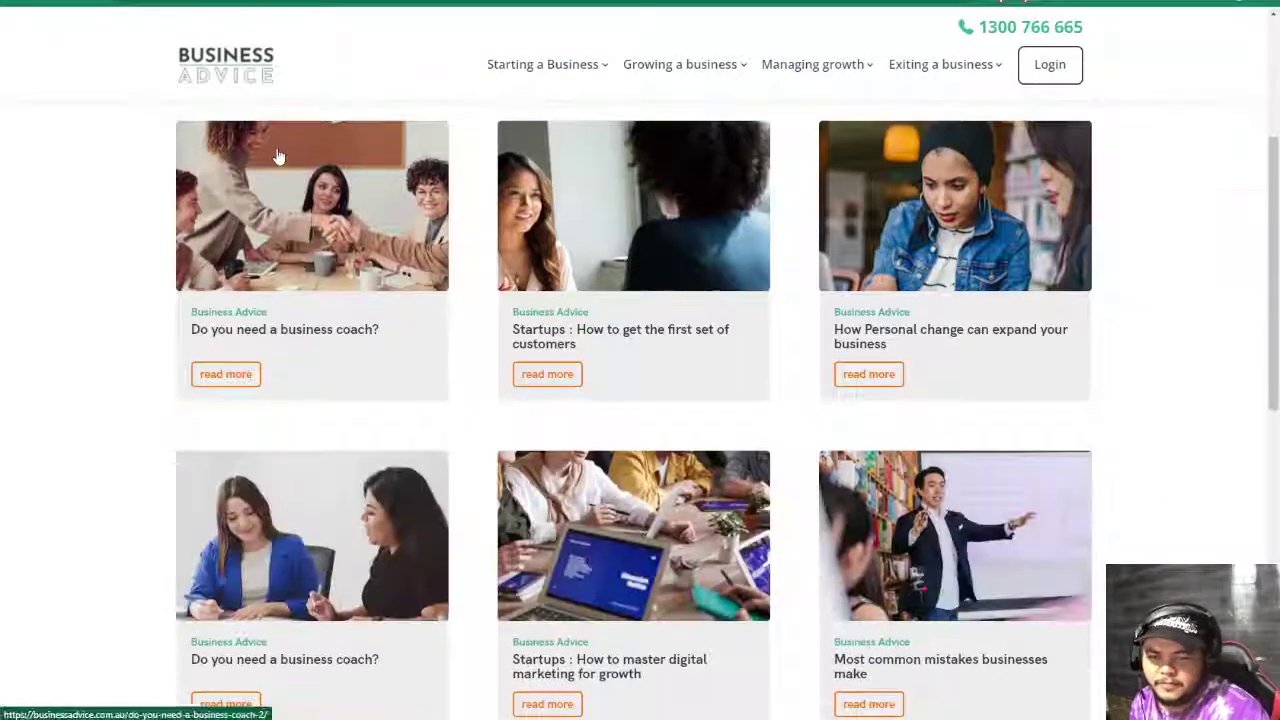
left_click(700, 265)
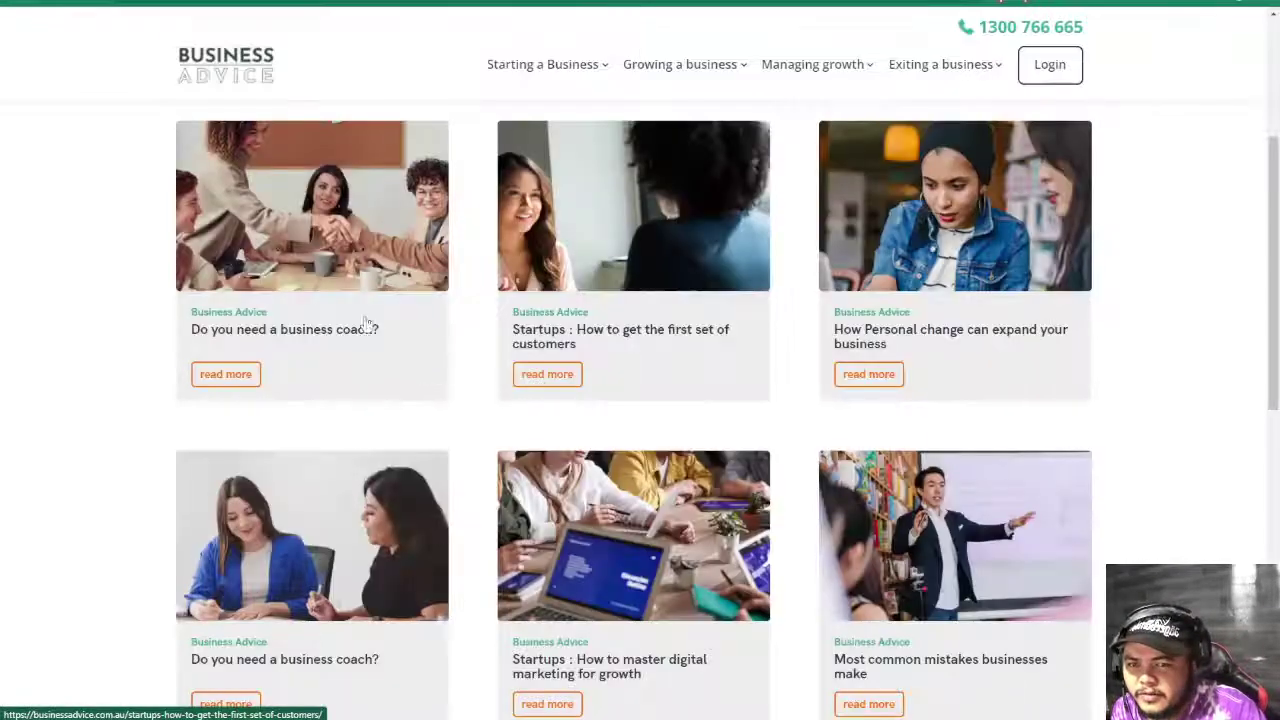
left_click(363, 326)
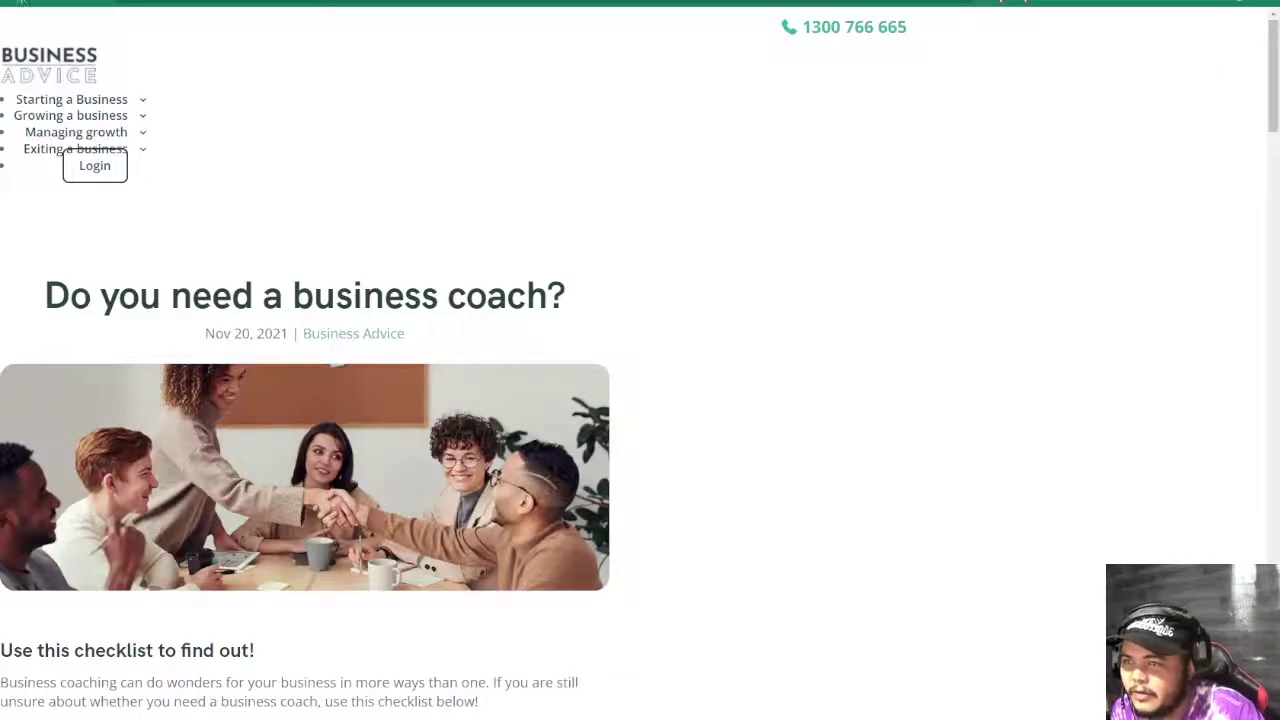
key("alt+Left")
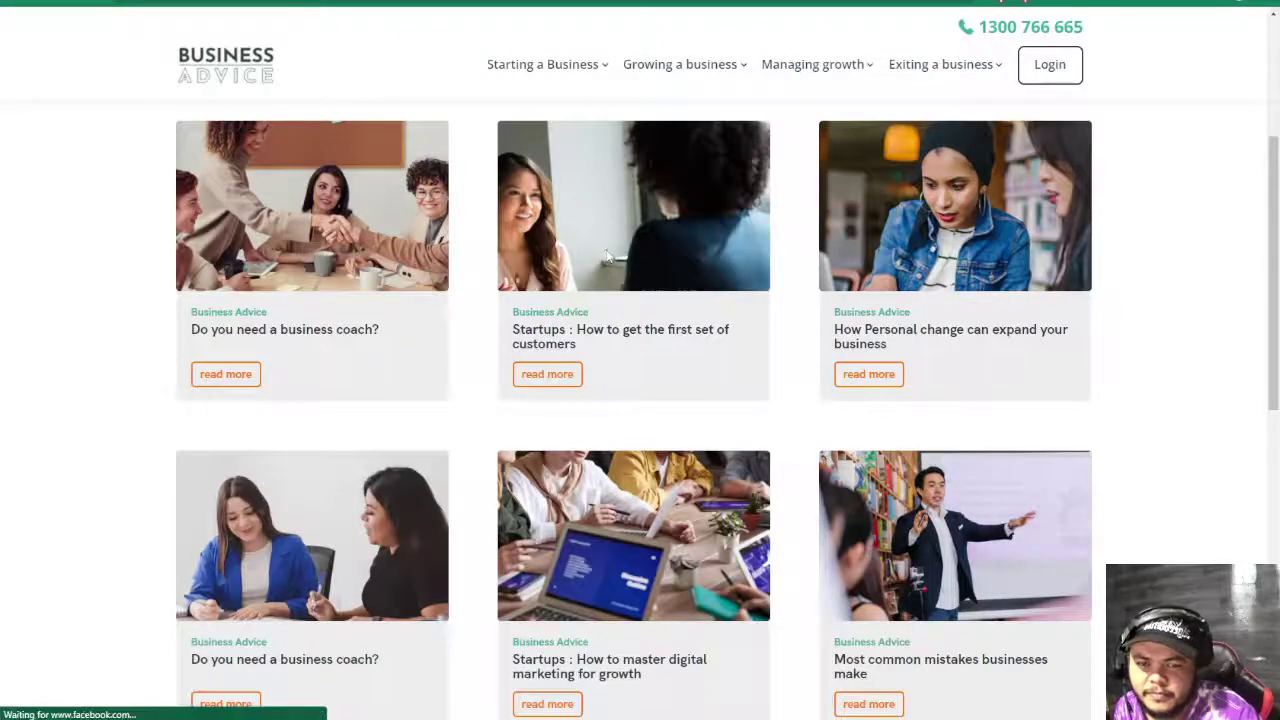
left_click(607, 257)
- Read the Startups article, highlighting lines on starting-a-business advice and shopping centres, then go back to Sheets
scroll(617, 397, "down", 15)
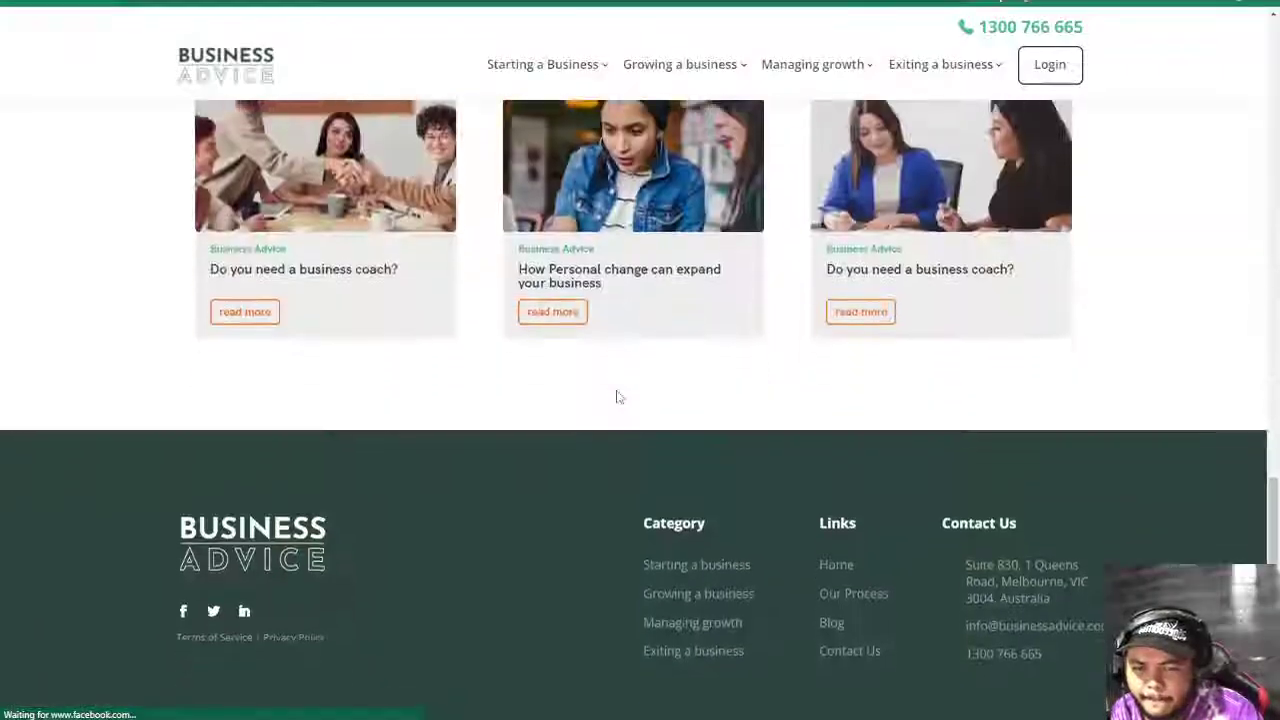
scroll(619, 395, "up", 7)
scroll(620, 392, "down", 3)
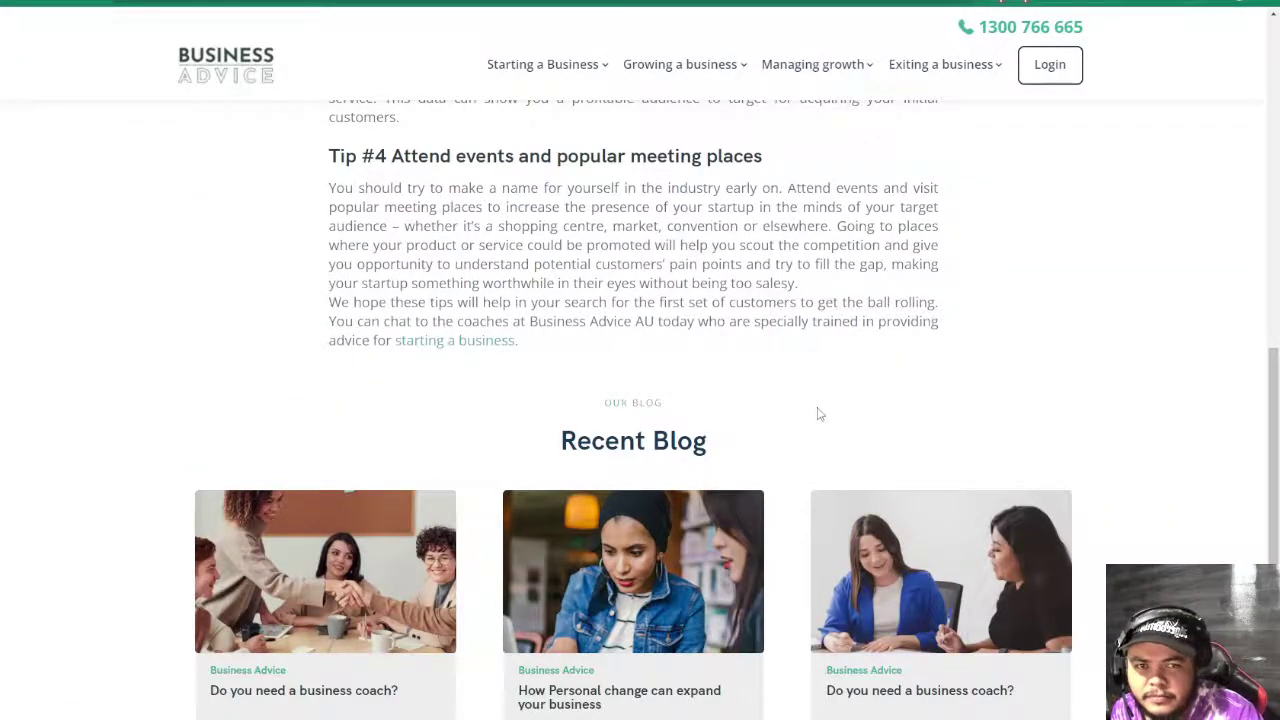
scroll(820, 414, "up", 5)
scroll(817, 408, "up", 6)
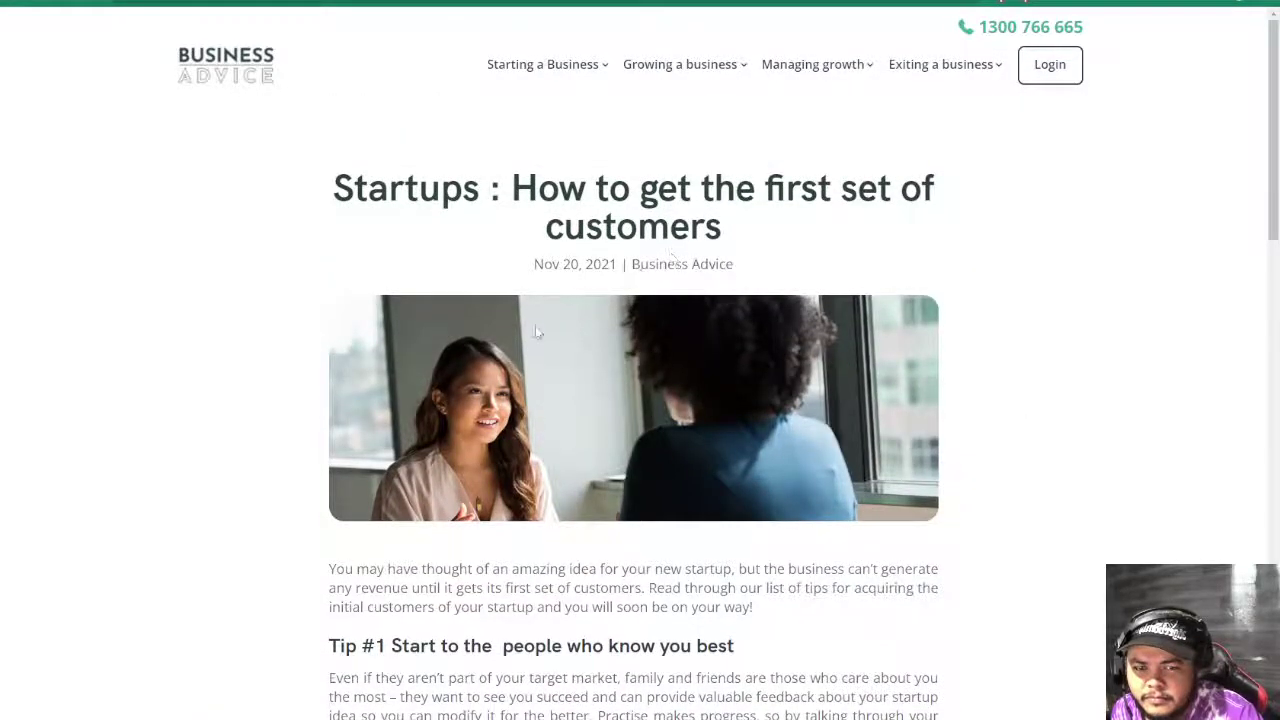
scroll(600, 458, "down", 10)
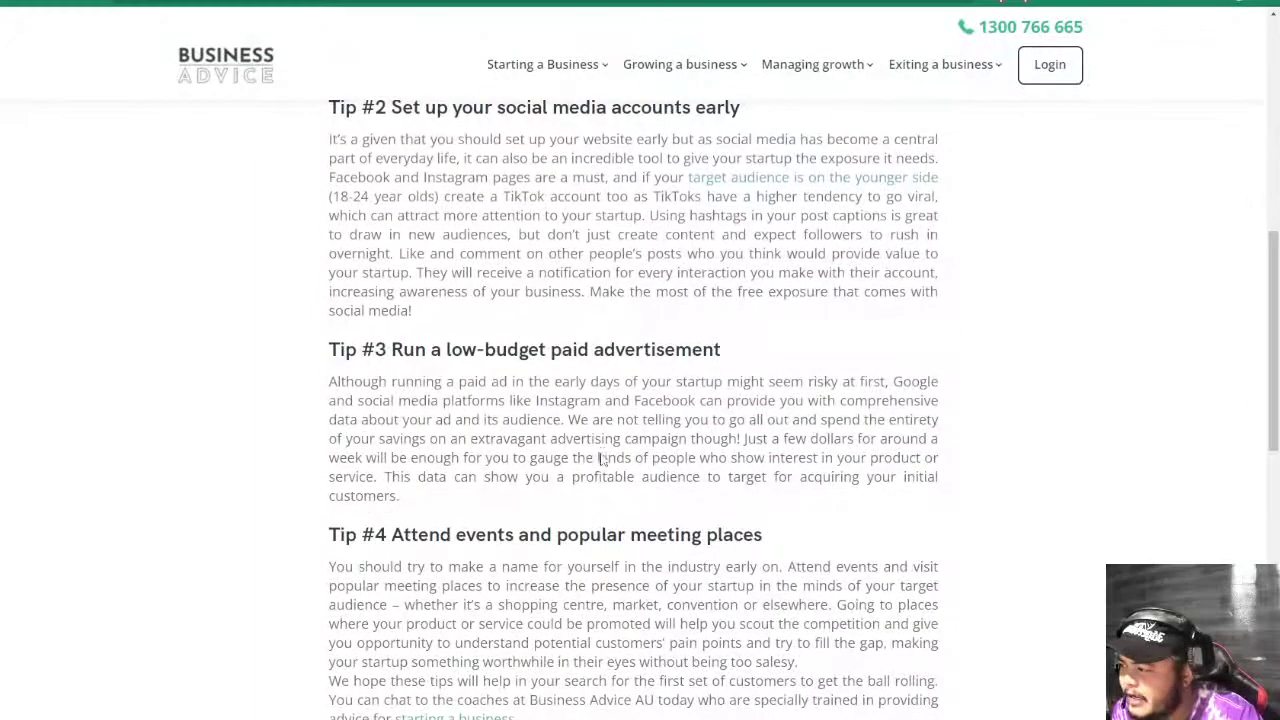
scroll(337, 400, "down", 3)
scroll(337, 400, "up", 3)
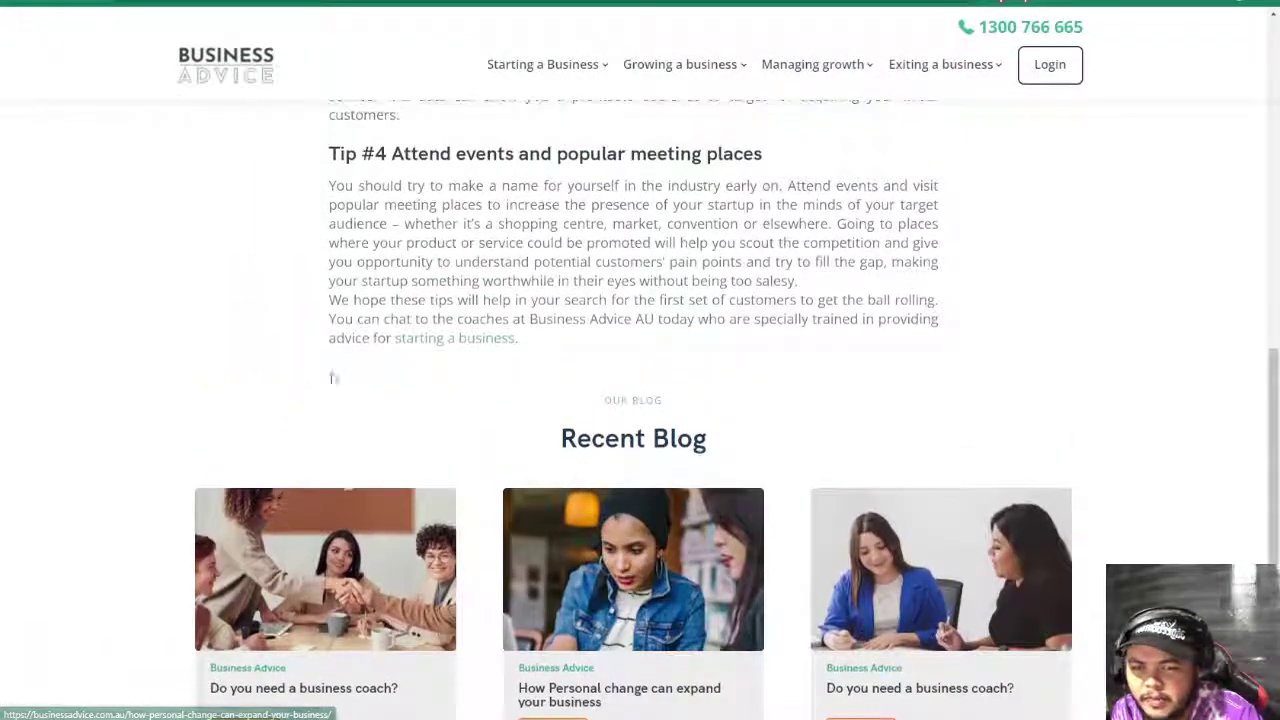
left_click_drag(518, 340, 306, 371)
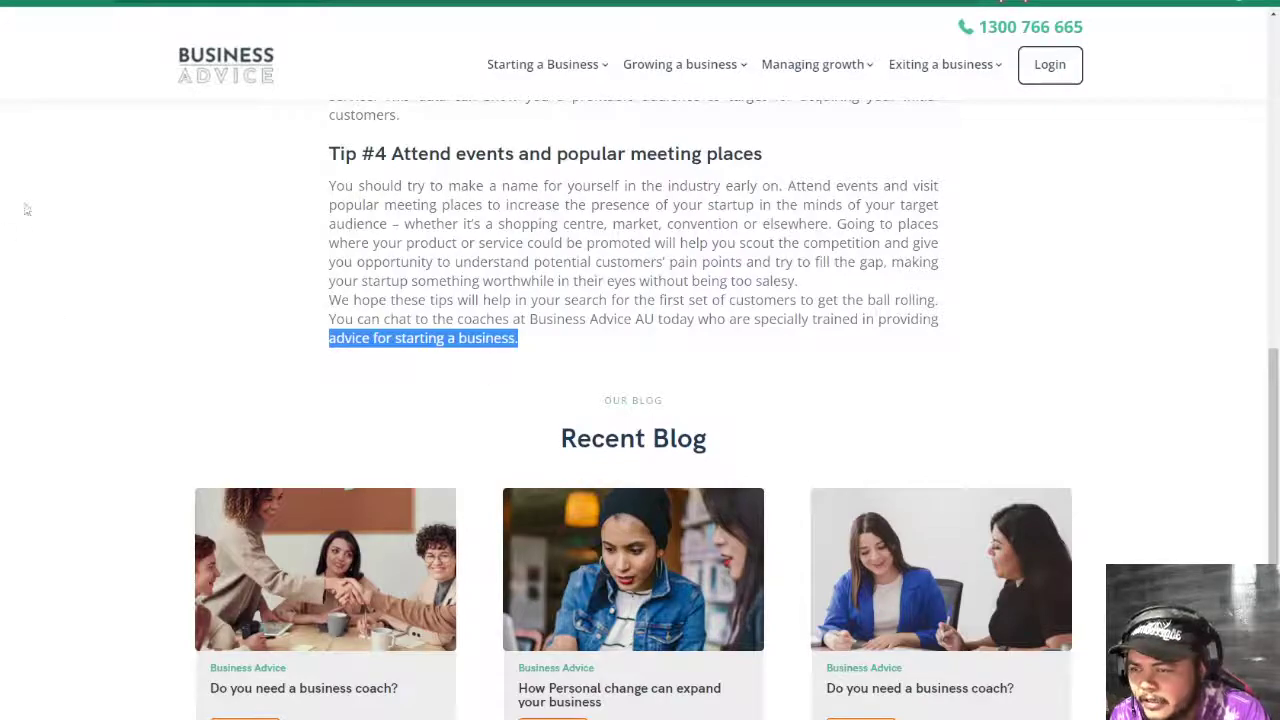
left_click_drag(27, 215, 72, 252)
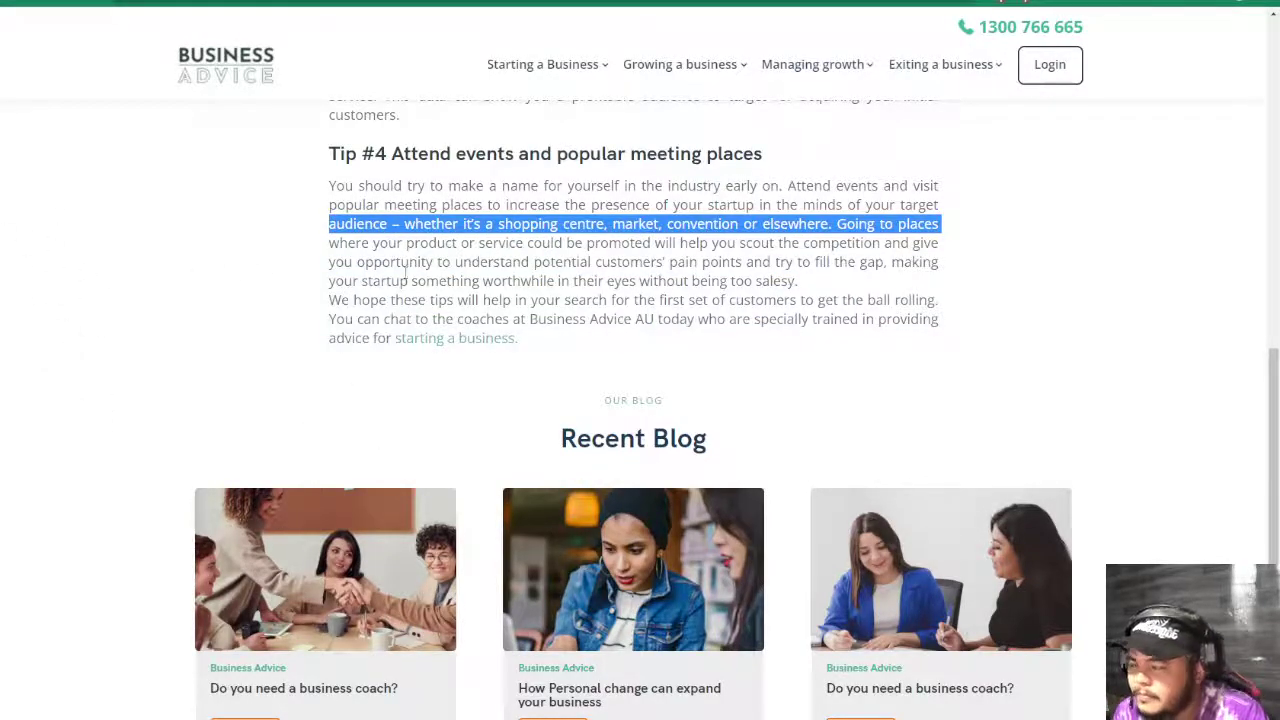
key("ctrl+Tab")
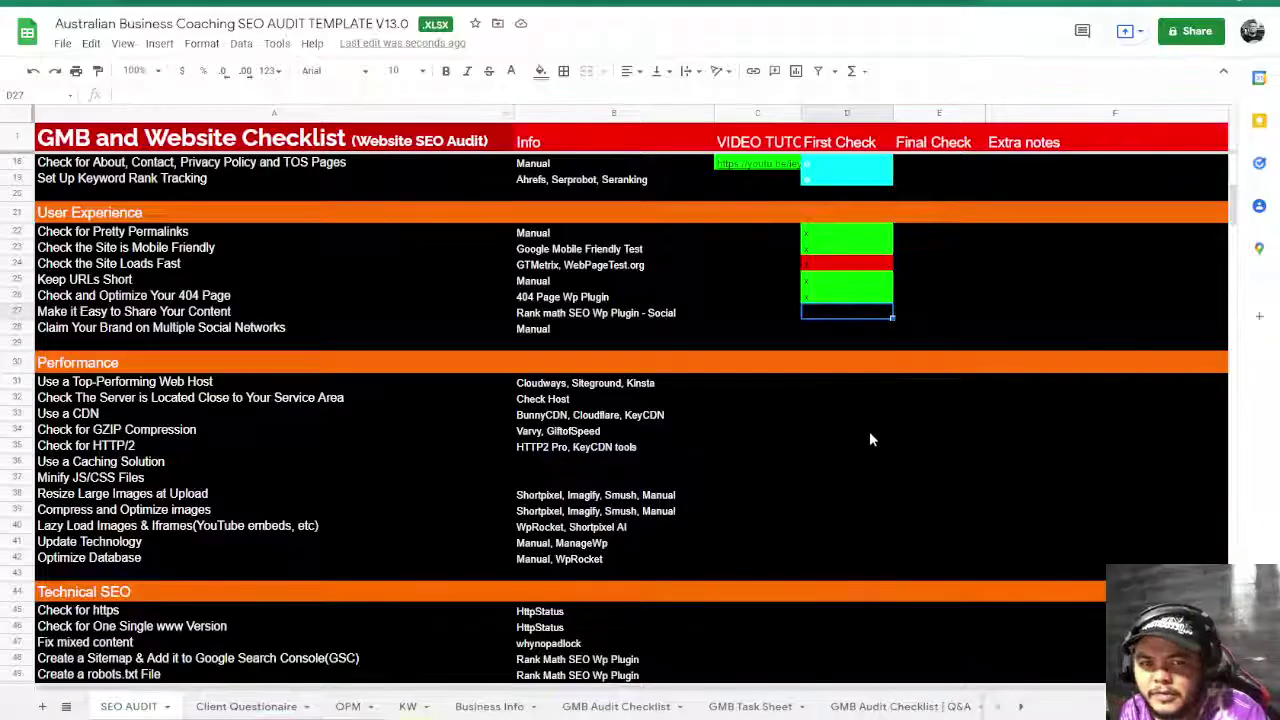
- Enter a mark in D27 and fill it red for Make it Easy to Share Your Content
key("ctrl+v")
left_click(820, 333)
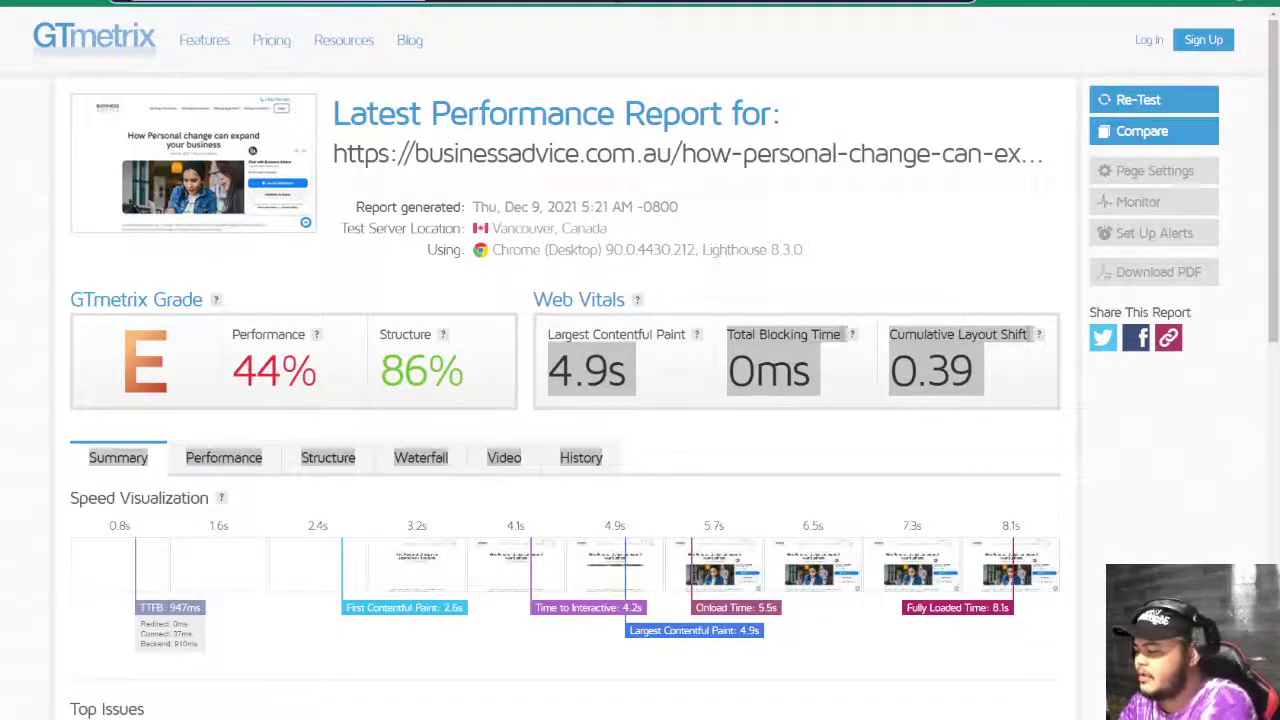
- Load the site's homepage address with facebook appended
key("ctrl+l")
key("ctrl+v")
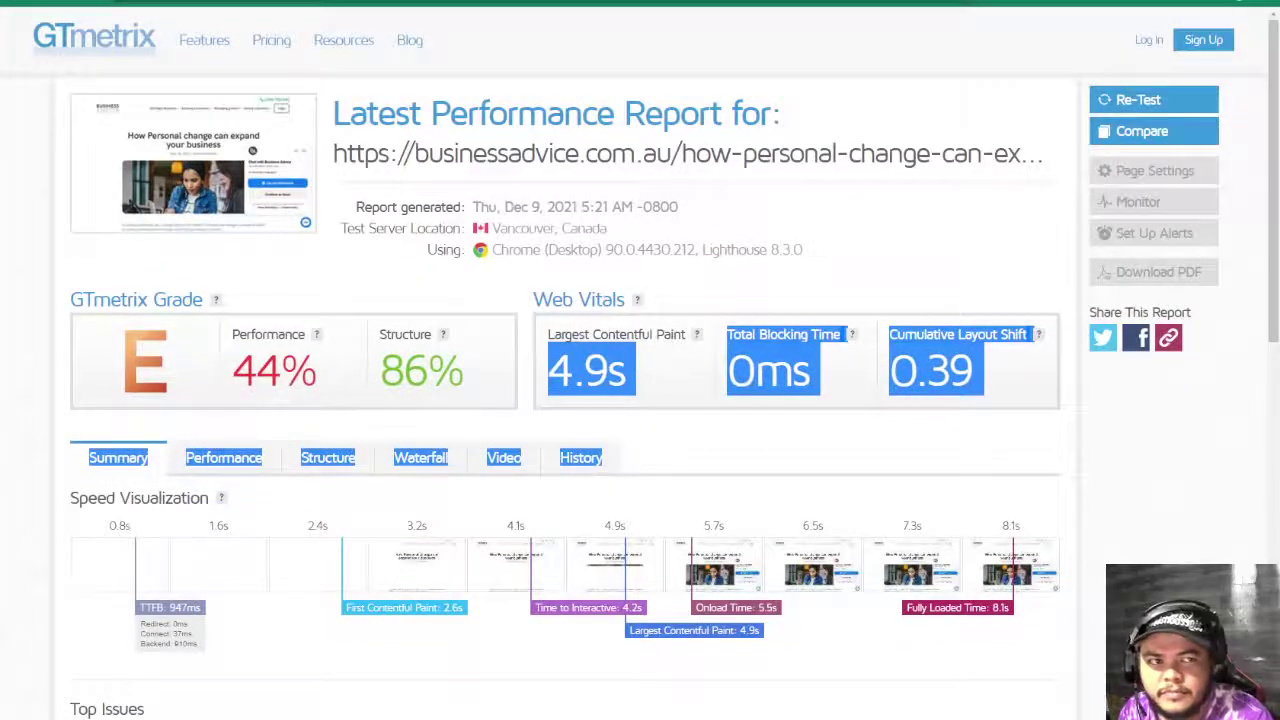
key("F11")
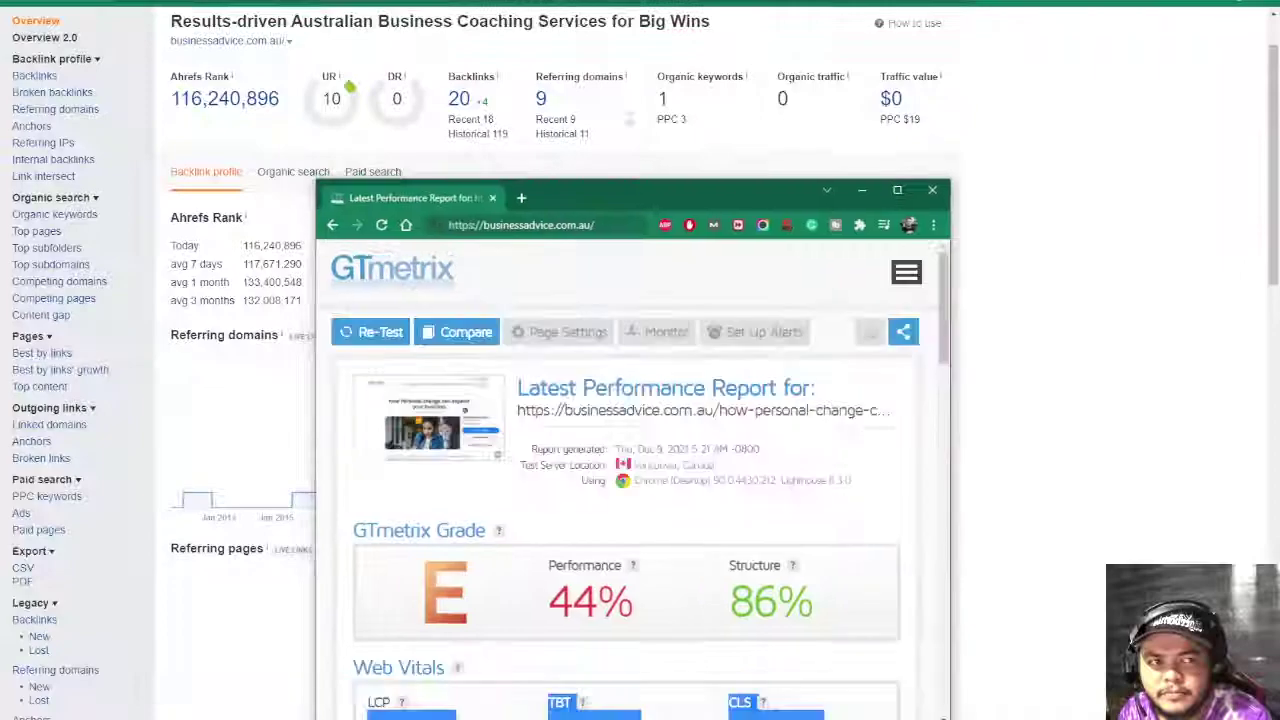
key("ctrl+l")
type("https://businessadvice.com.au/")
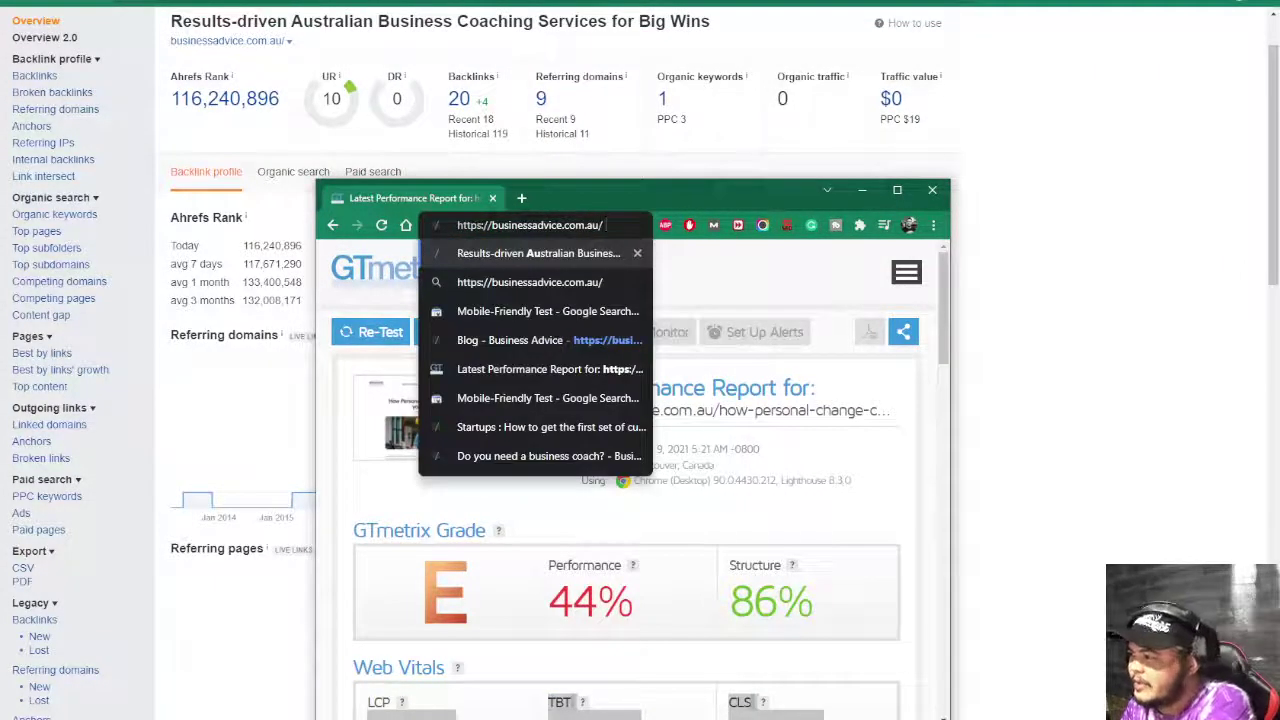
type("faceb")
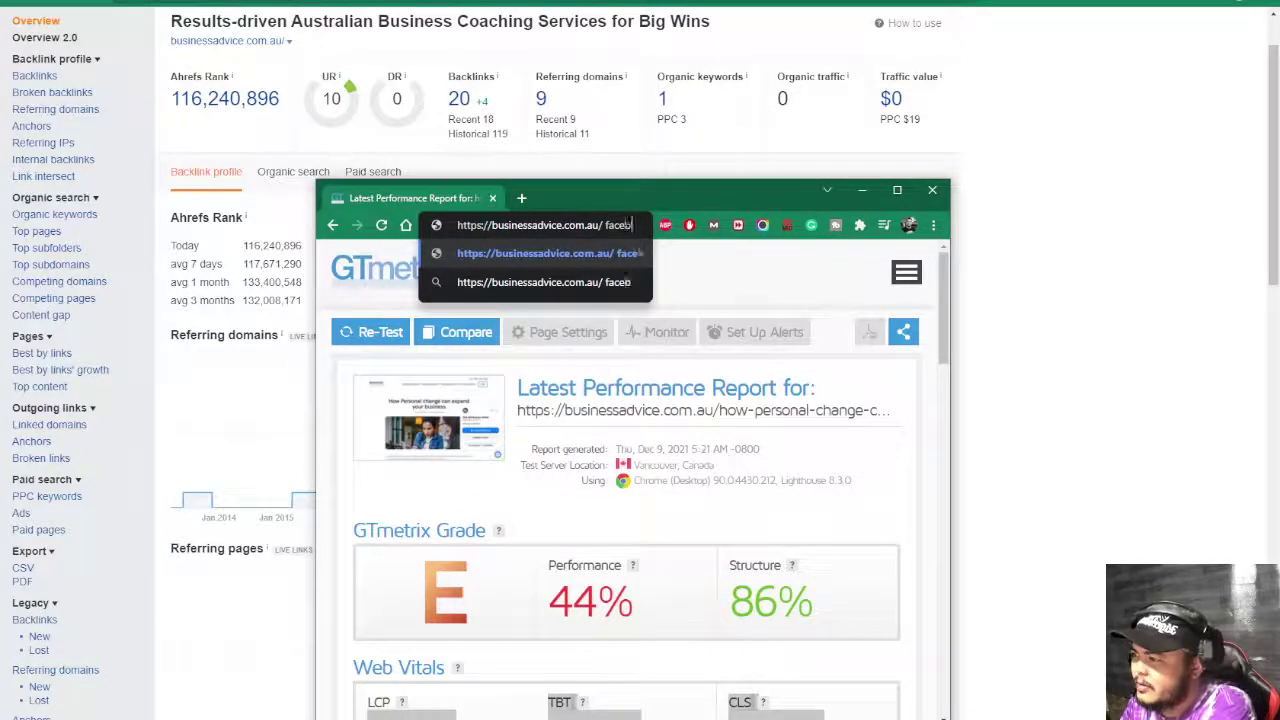
type("ook")
key("Return")
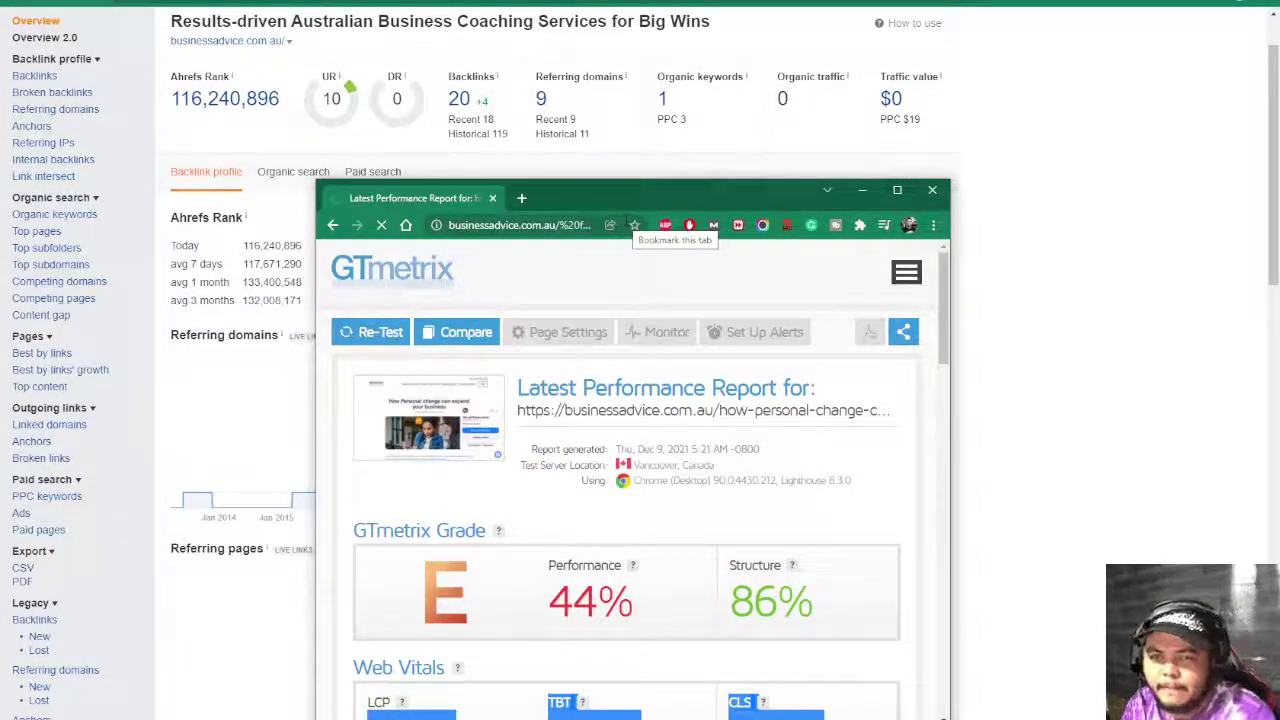
- Run a site: Google search for the domain plus facebook, removing the stray /%20
left_click(462, 226)
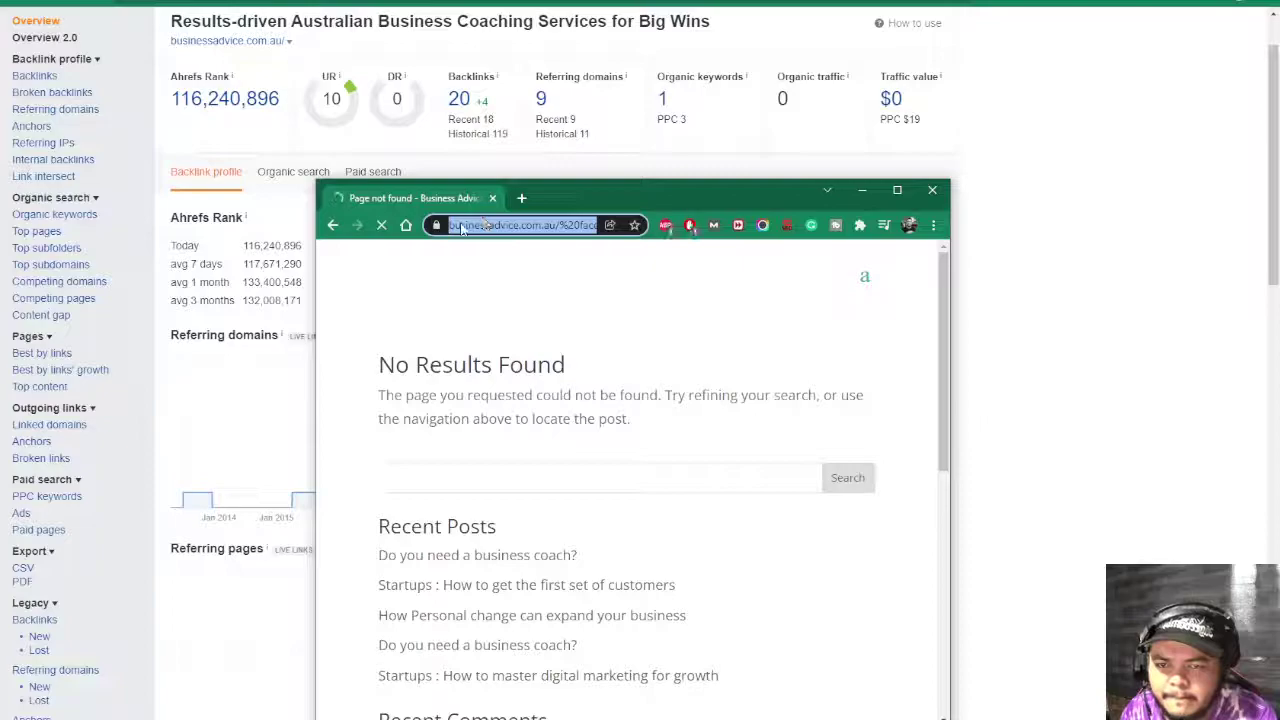
left_click(462, 226)
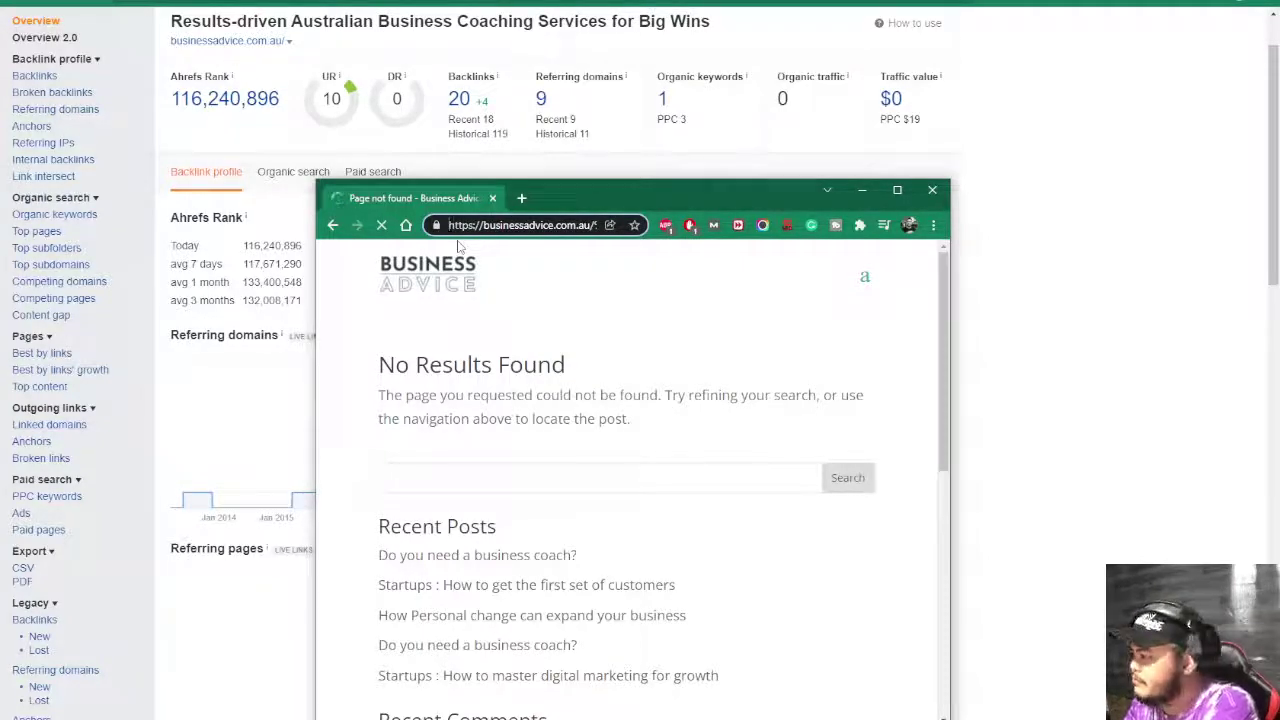
type("site:")
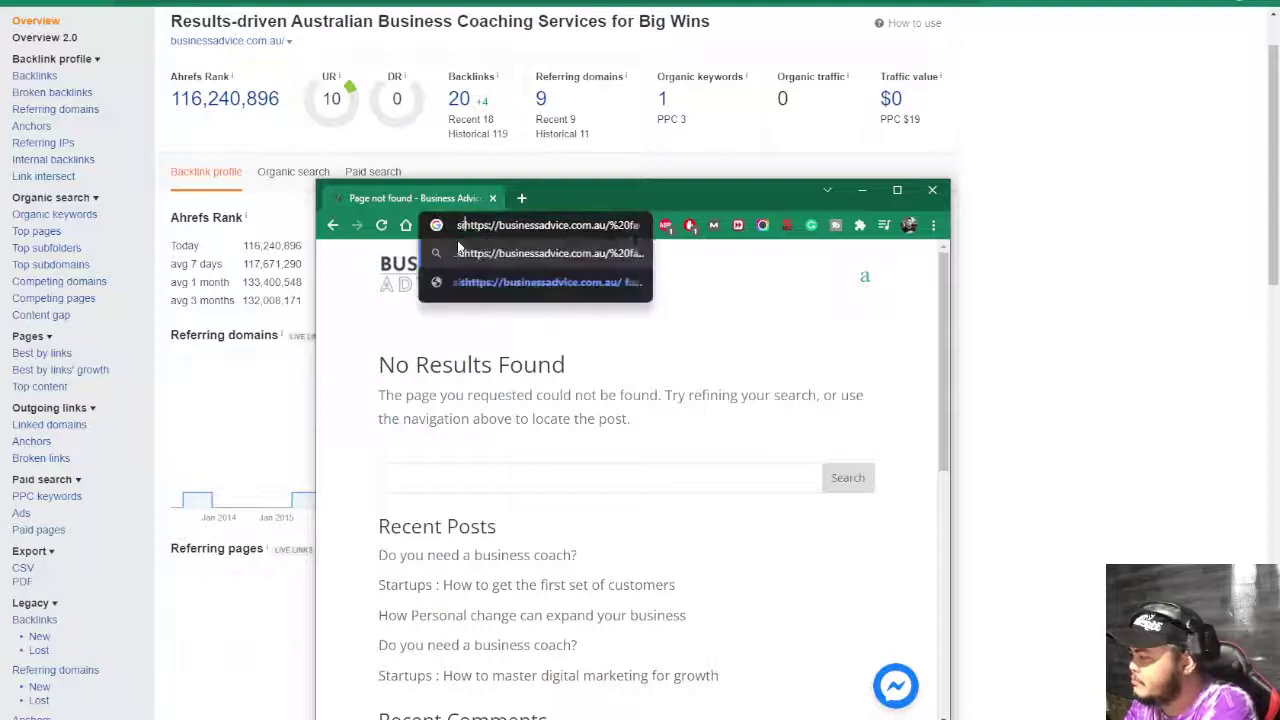
key("Return")
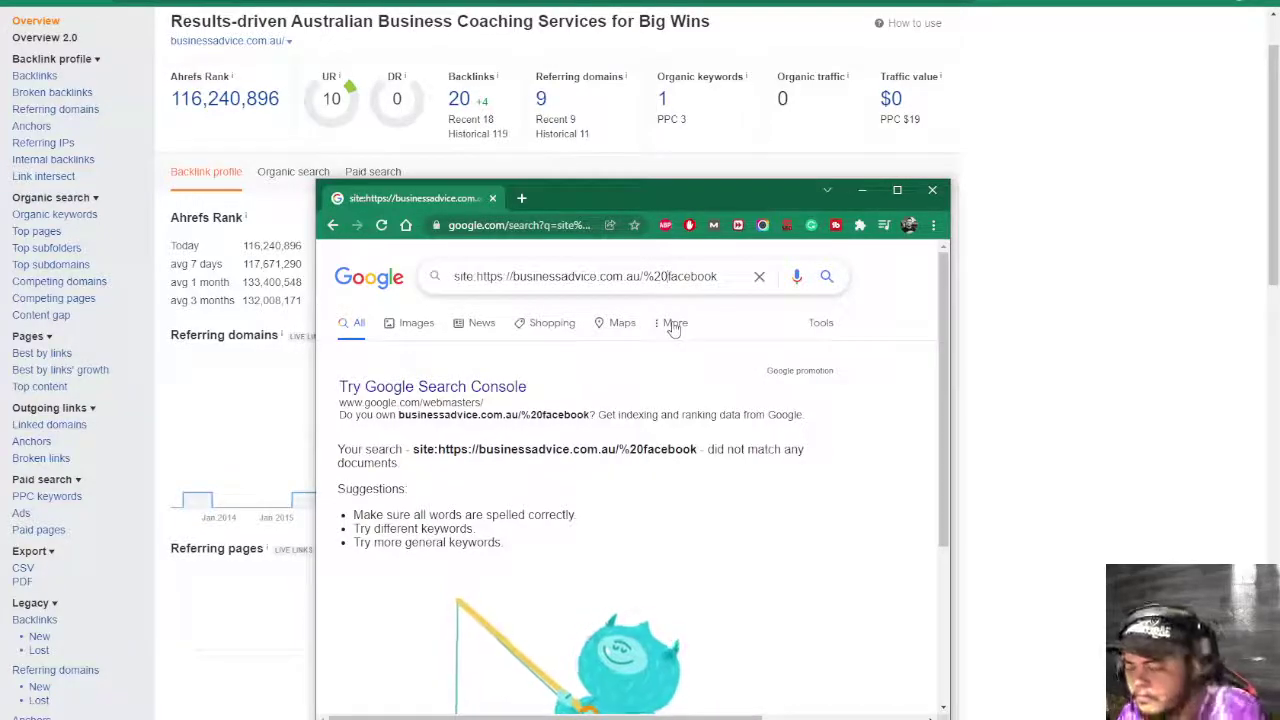
key("BackSpace")
key("BackSpace")
key("BackSpace")
key("BackSpace")
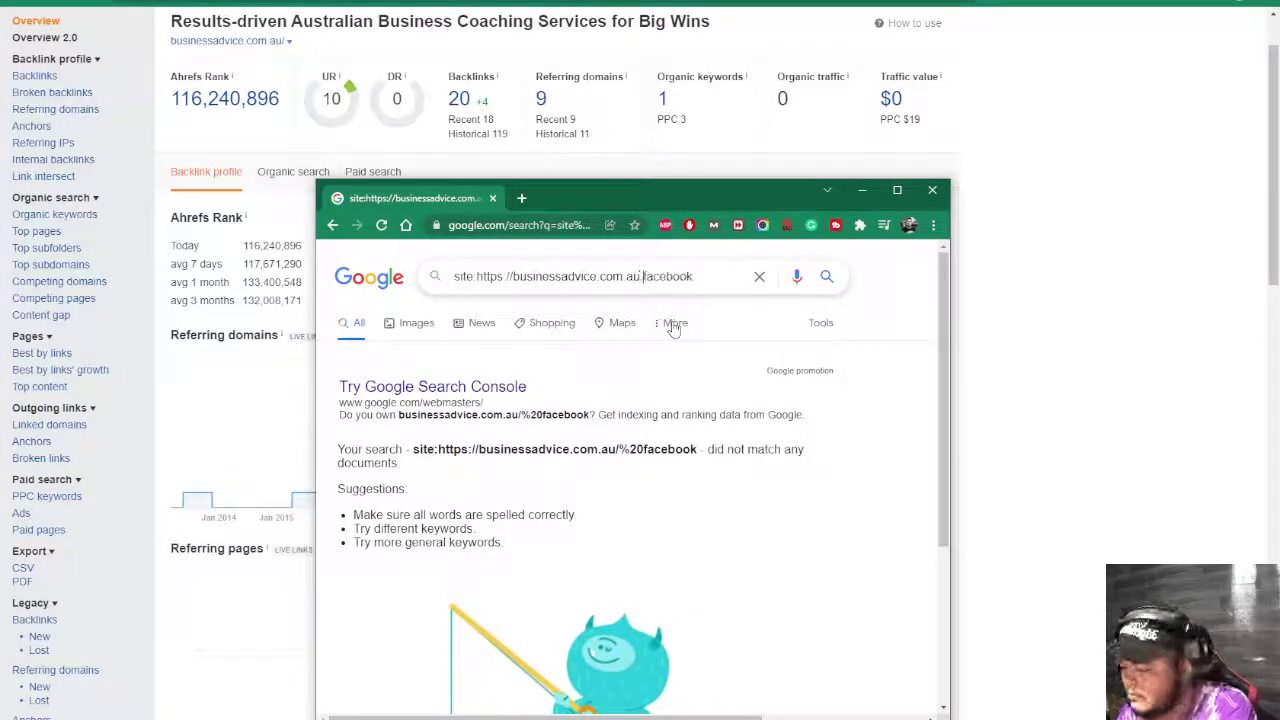
key("Return")
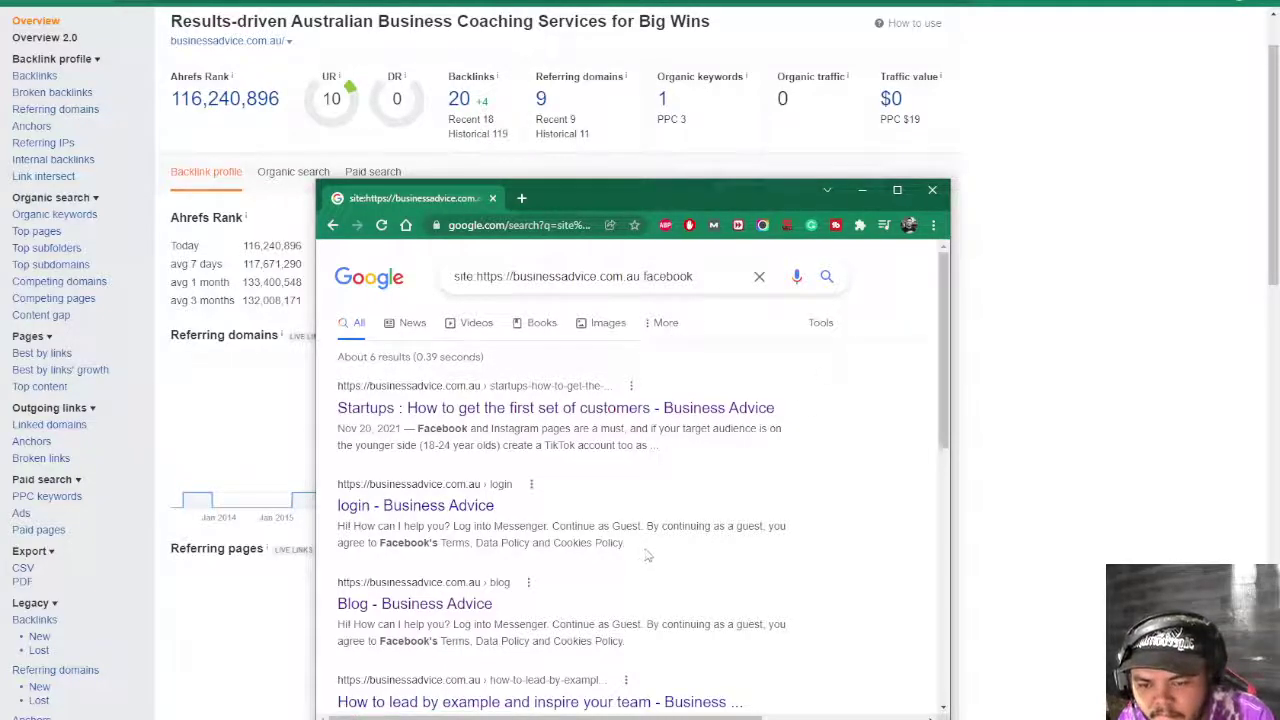
left_click(645, 278)
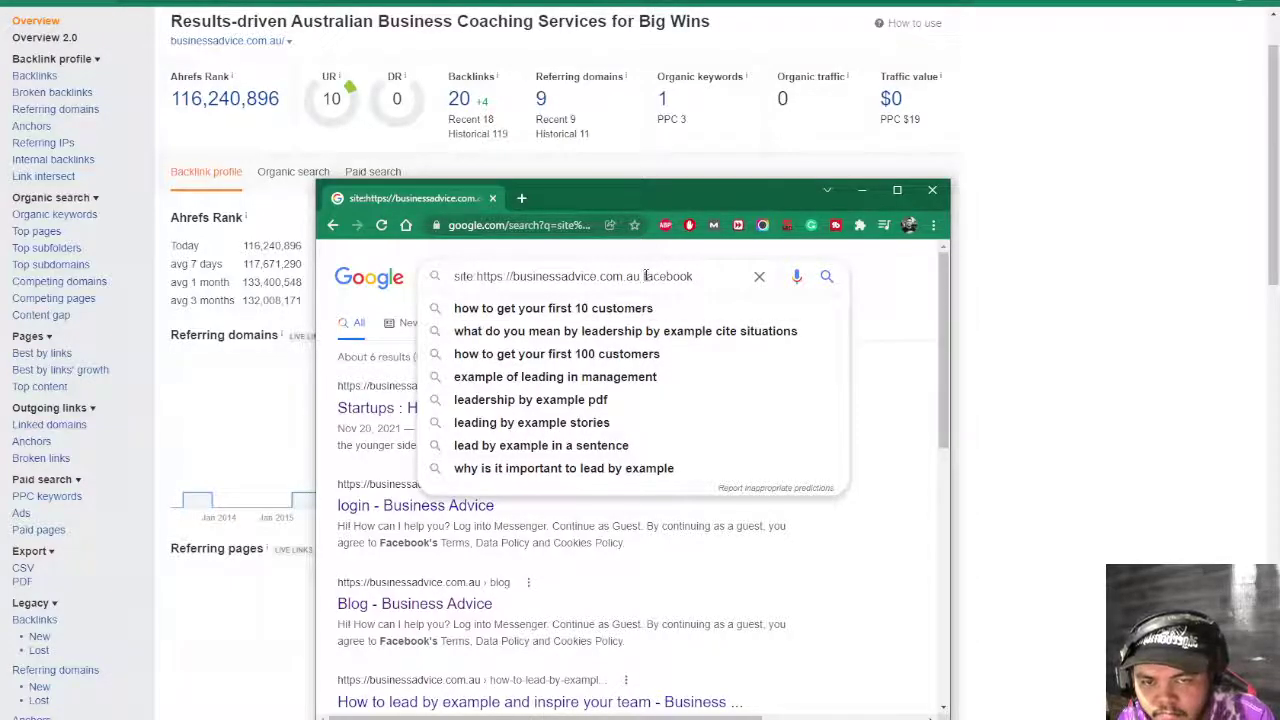
triple_click(645, 276)
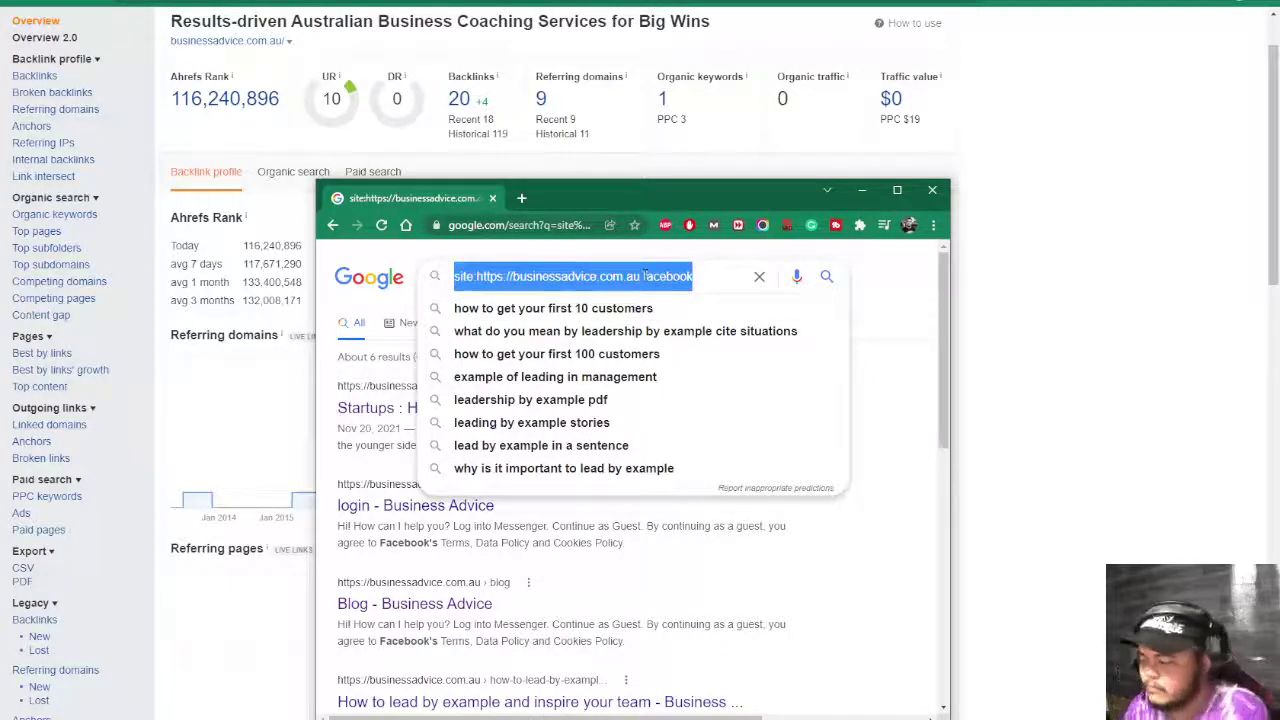
key("Home")
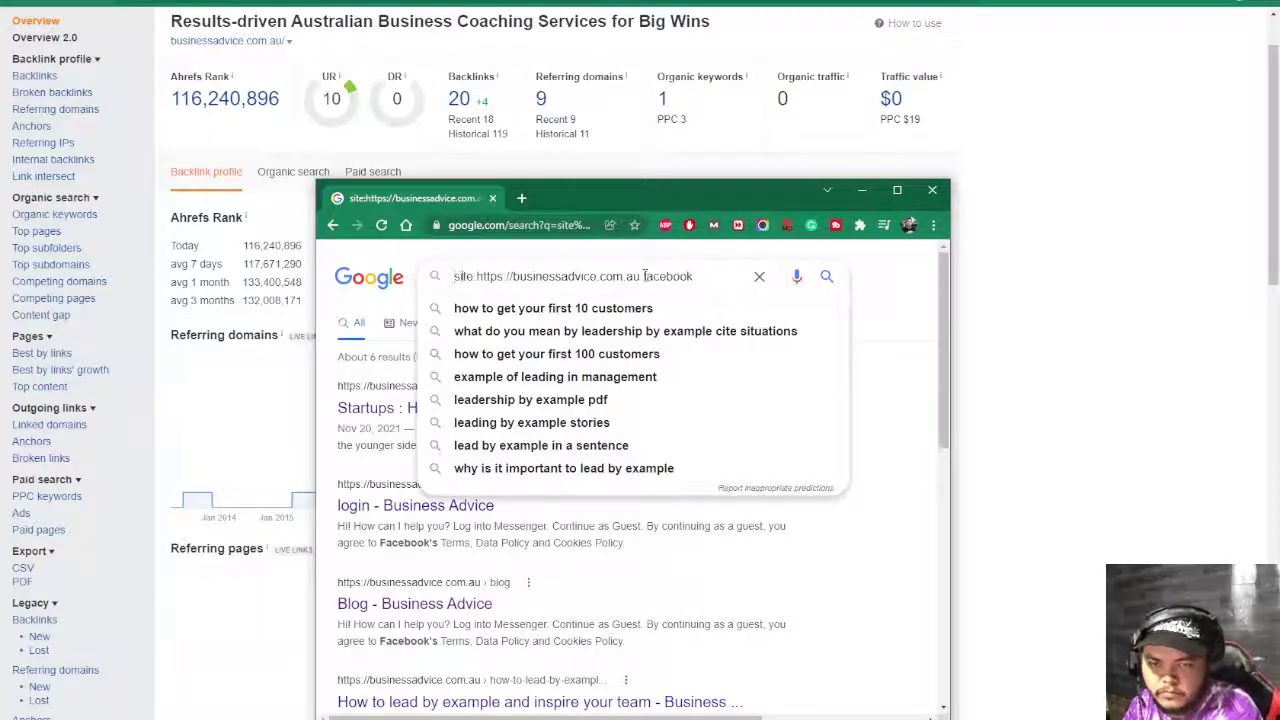
type("we")
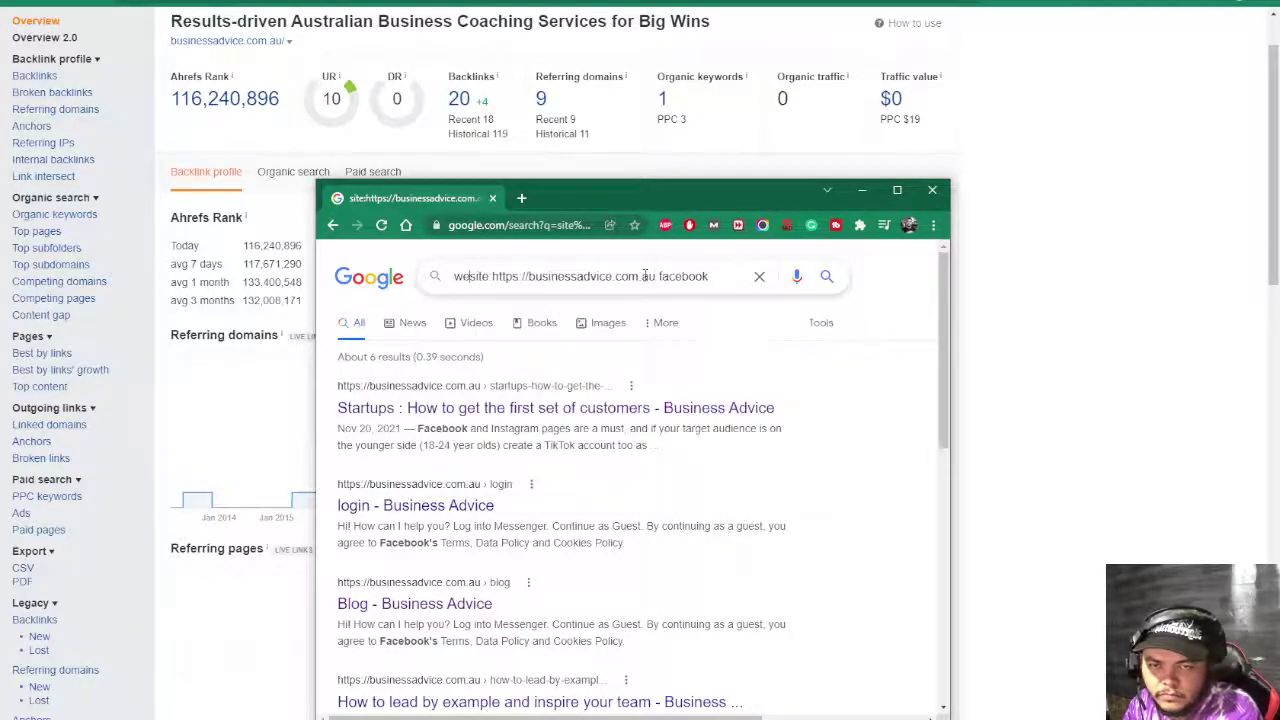
type("b")
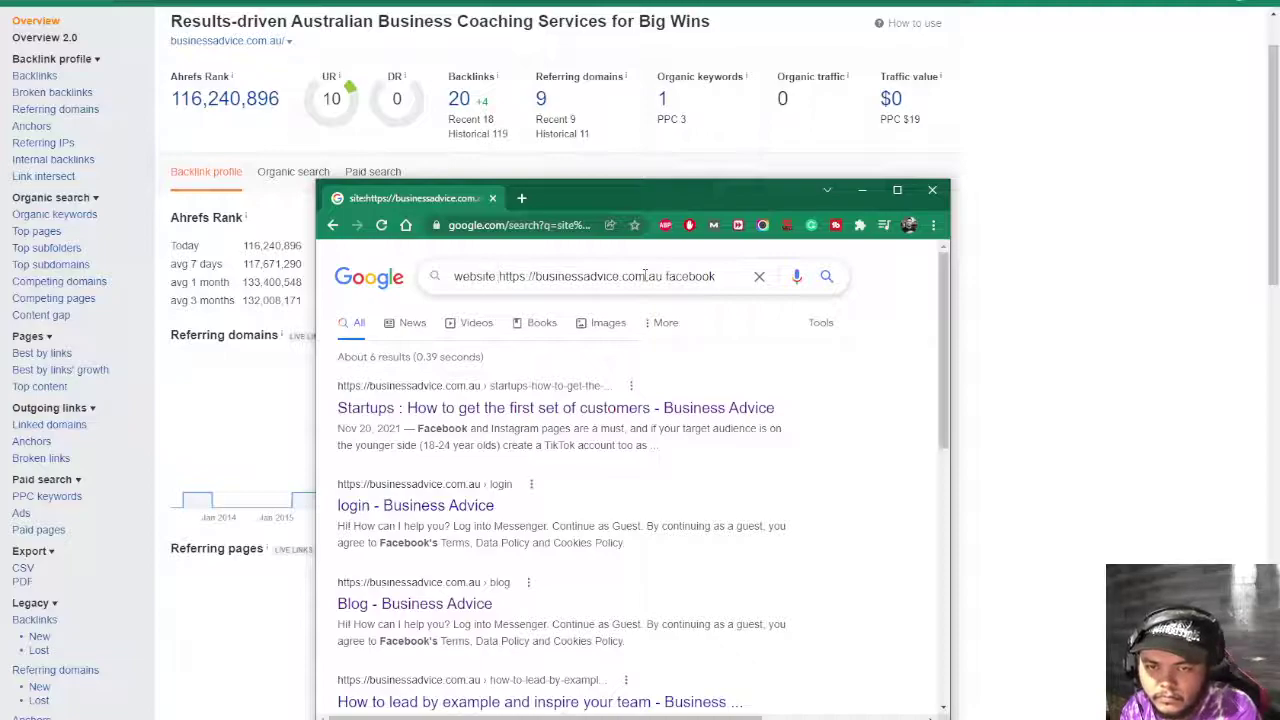
key("BackSpace")
key("BackSpace")
key("BackSpace")
key("BackSpace")
key("BackSpace")
key("BackSpace")
key("BackSpace")
key("BackSpace")
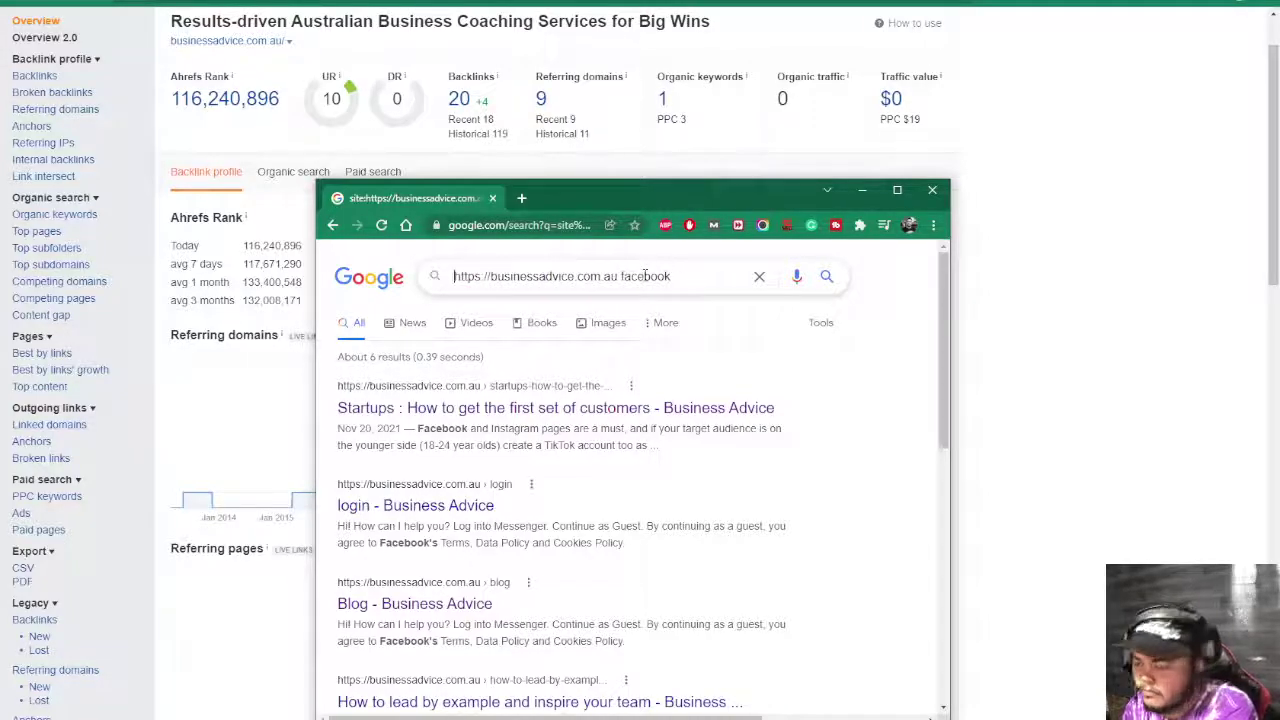
key("BackSpace")
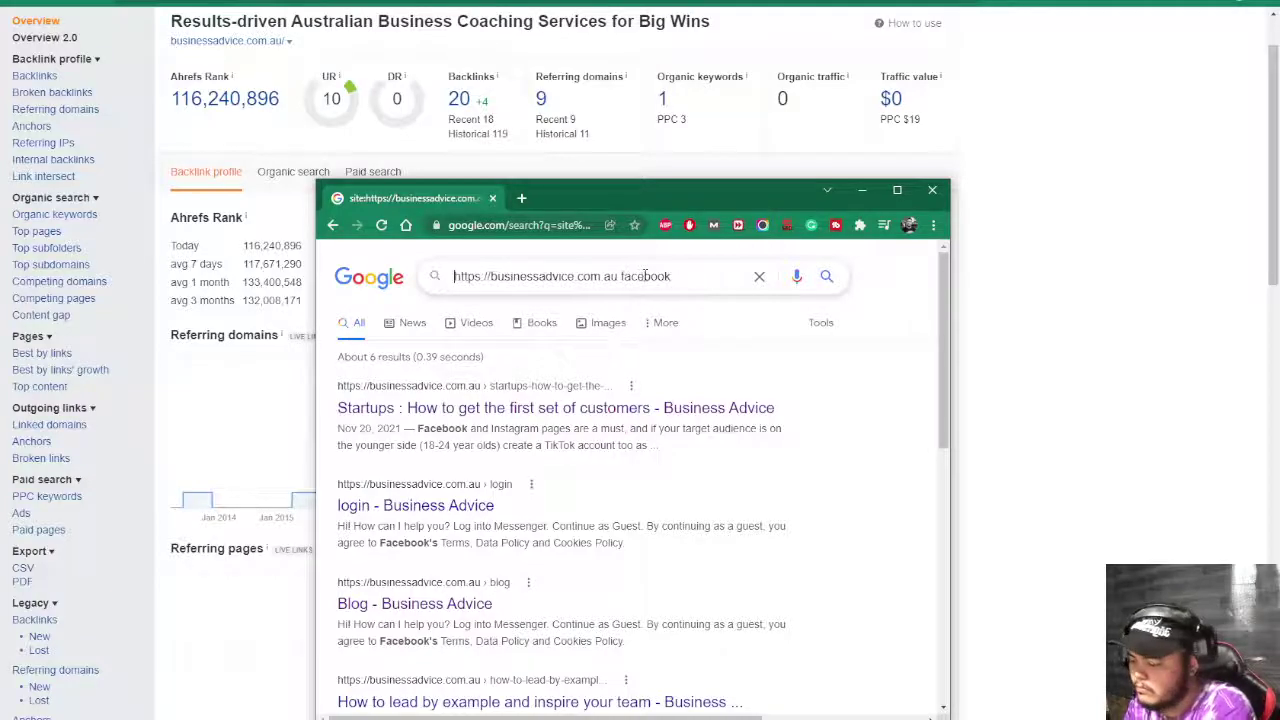
type("\"")
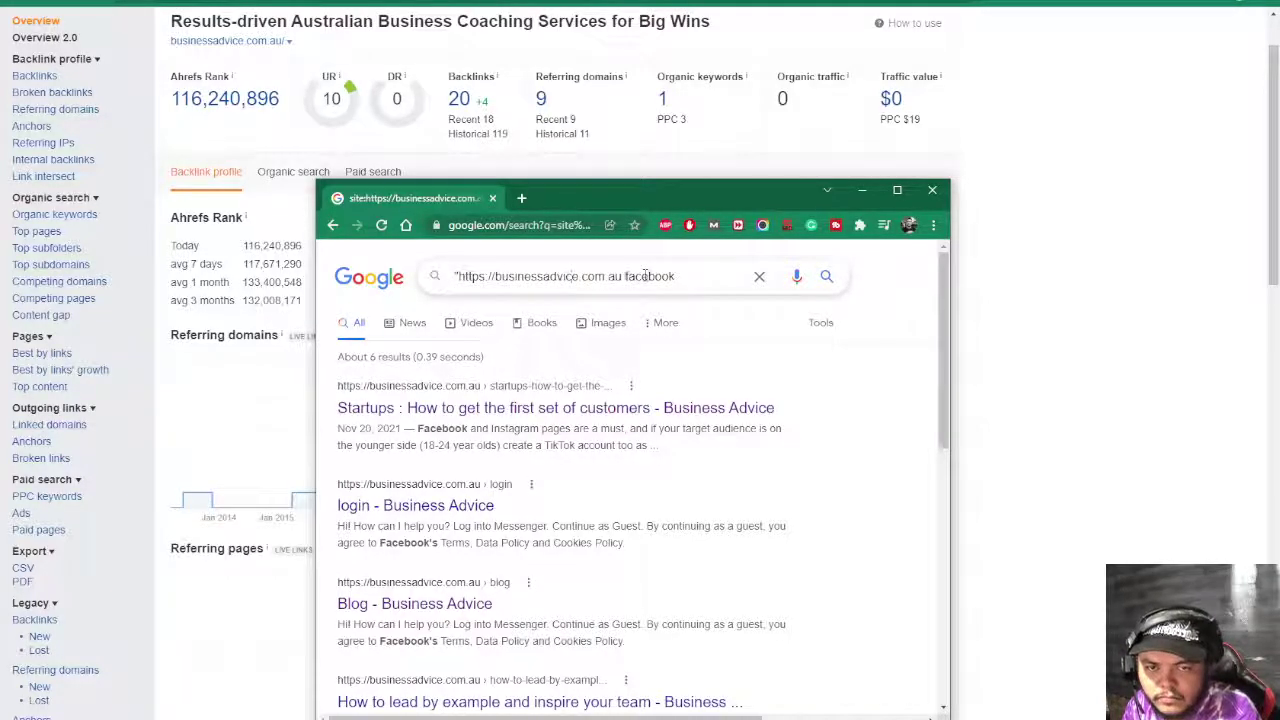
left_click(625, 276)
type("\"")
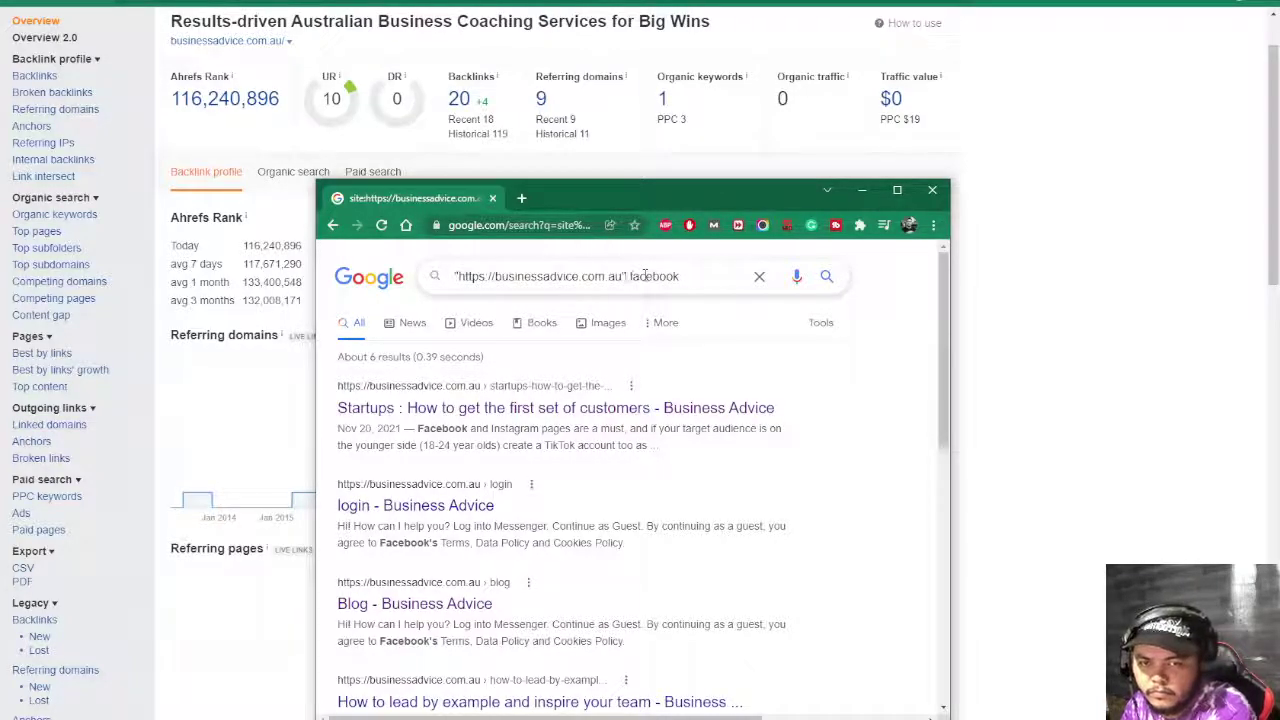
type("+")
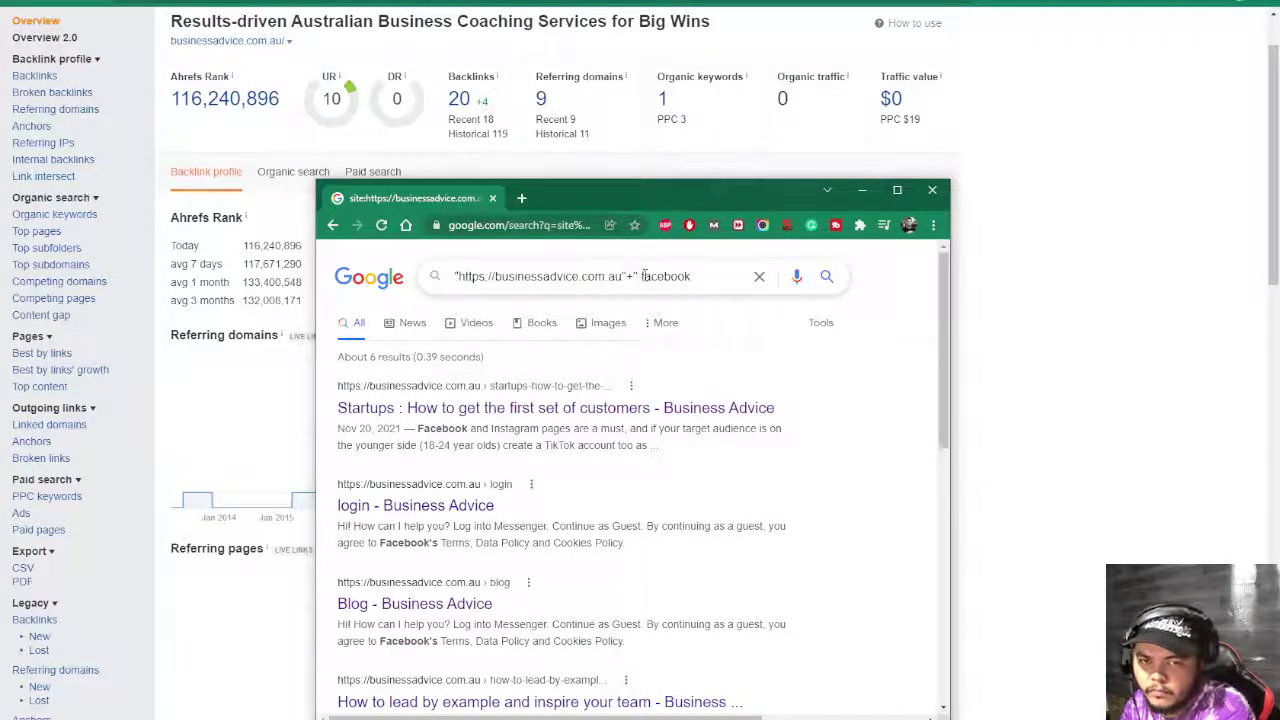
key("BackSpace")
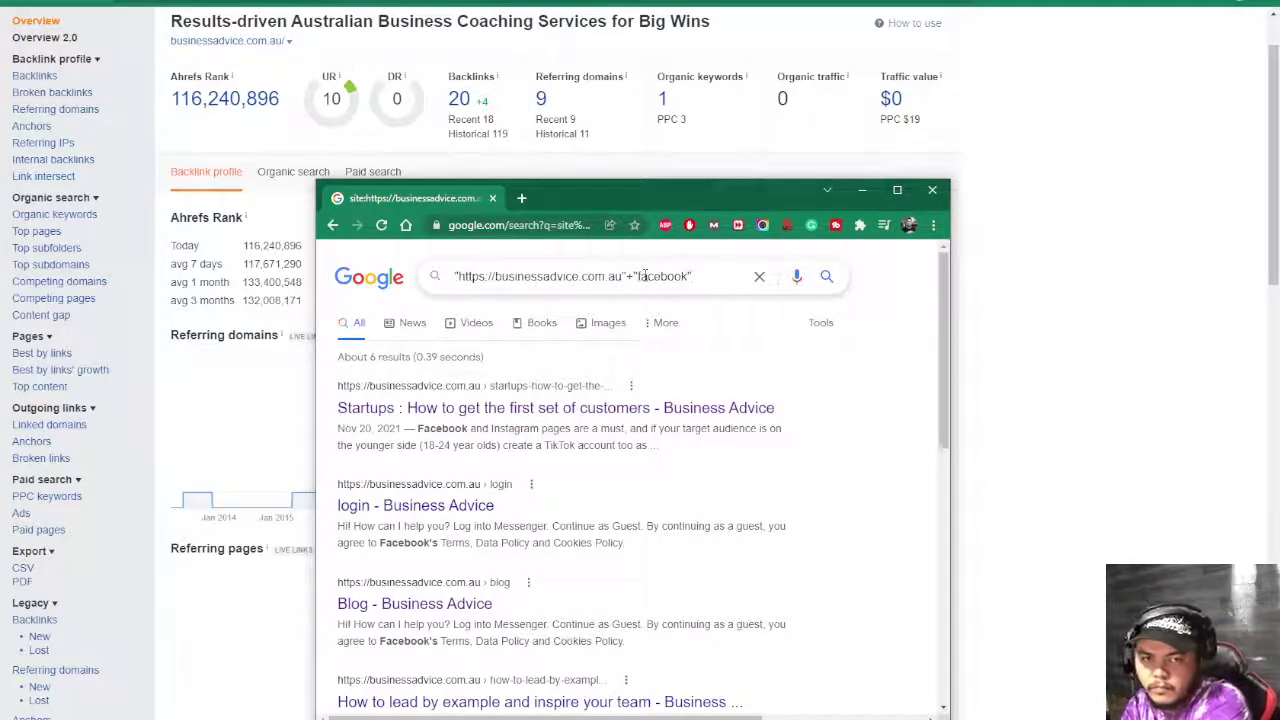
key("Return")
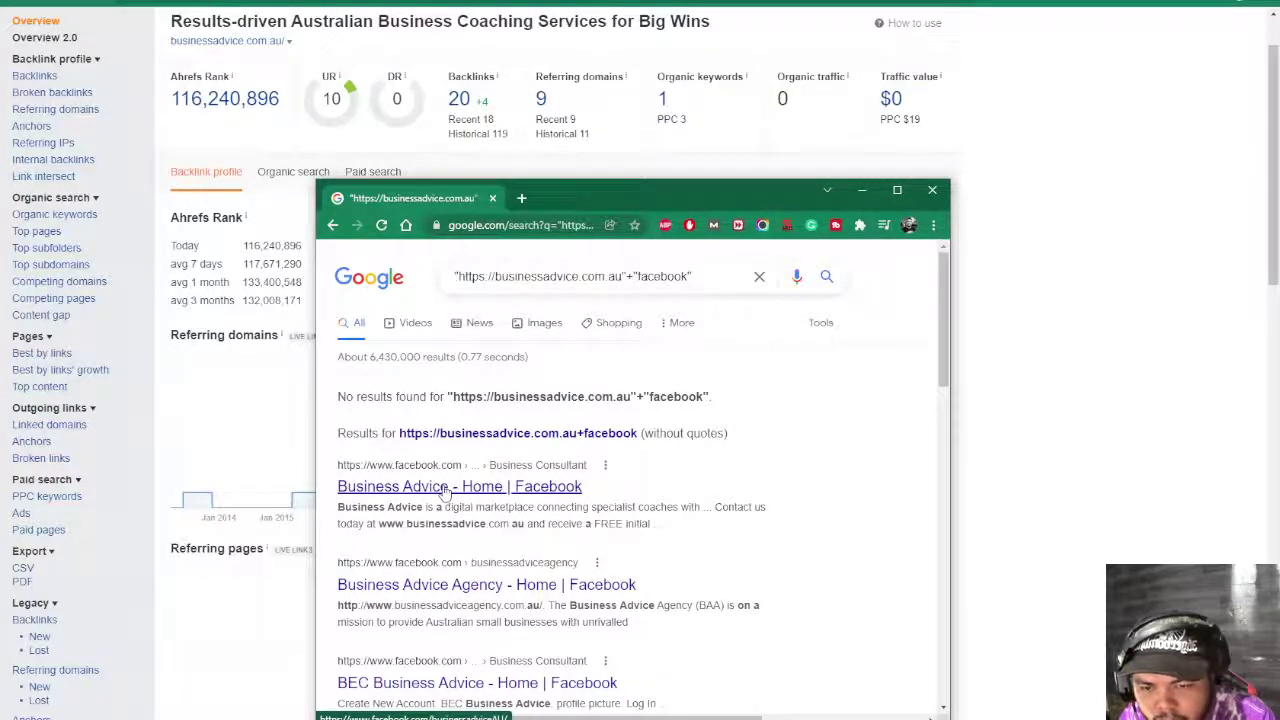
- Open the Business Advice Facebook result in a new tab and glance over it
middle_click(445, 490)
left_click(575, 198)
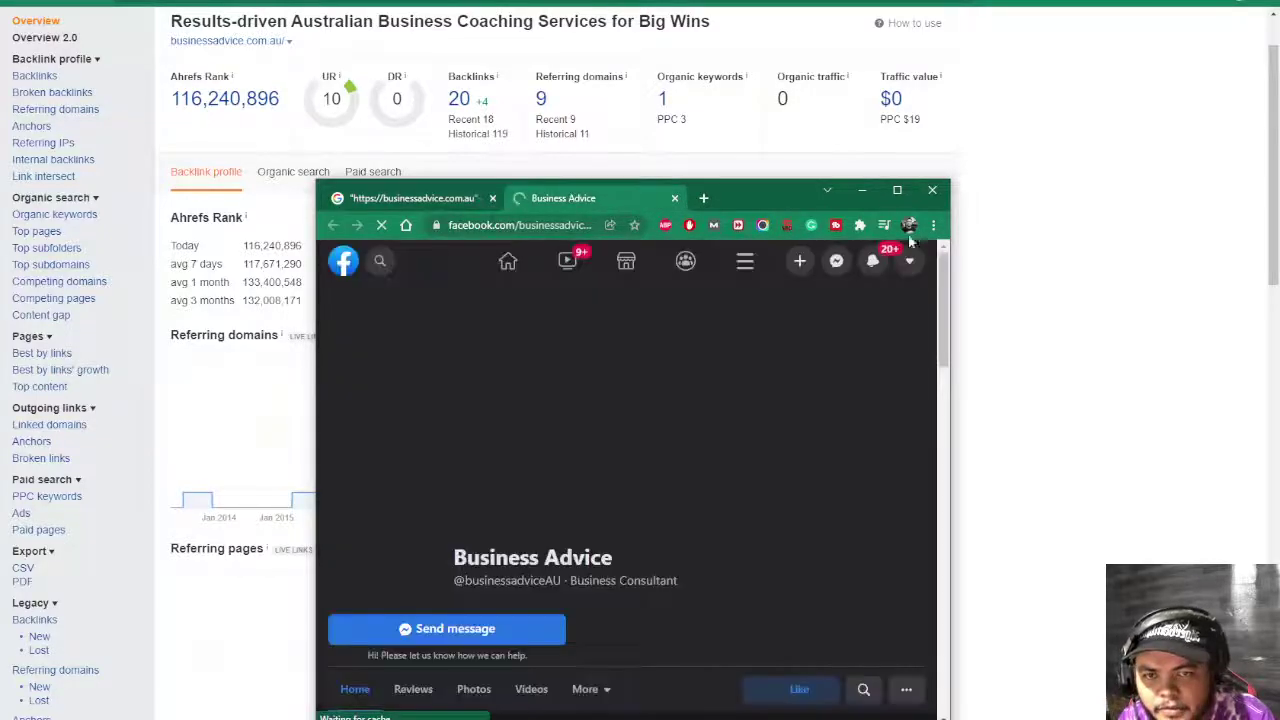
scroll(714, 476, "down", 2)
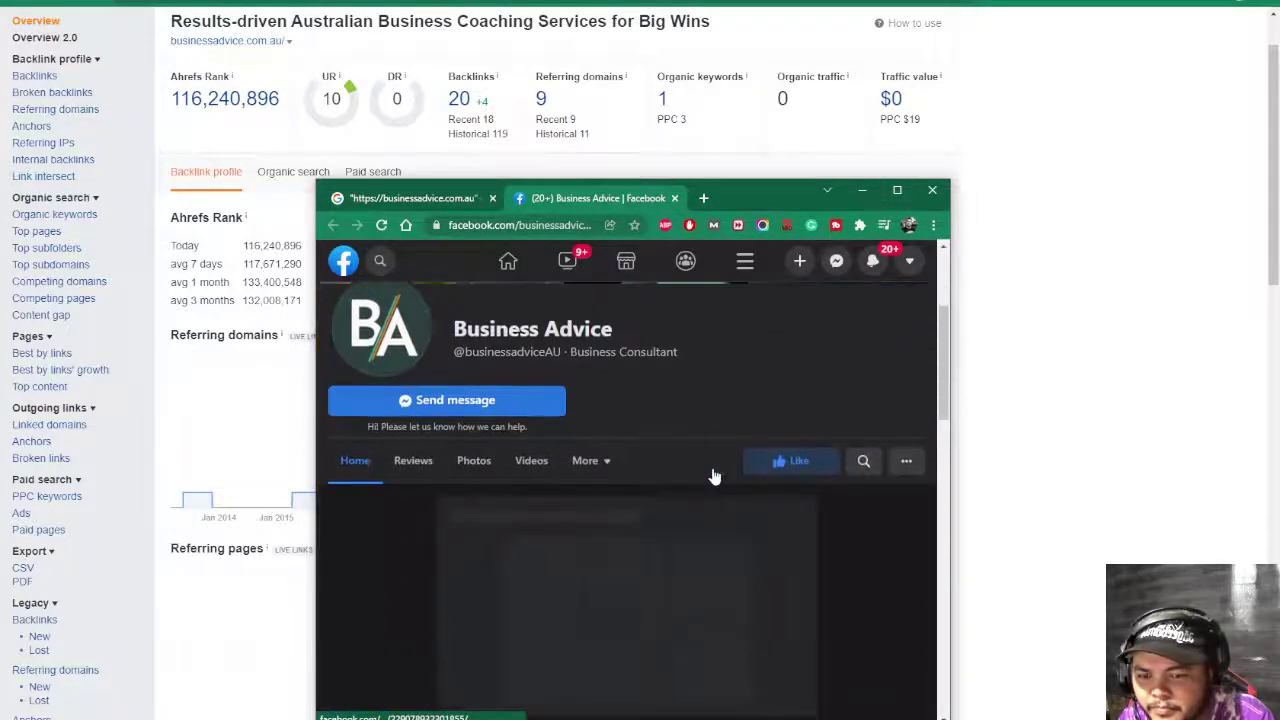
scroll(712, 467, "up", 10)
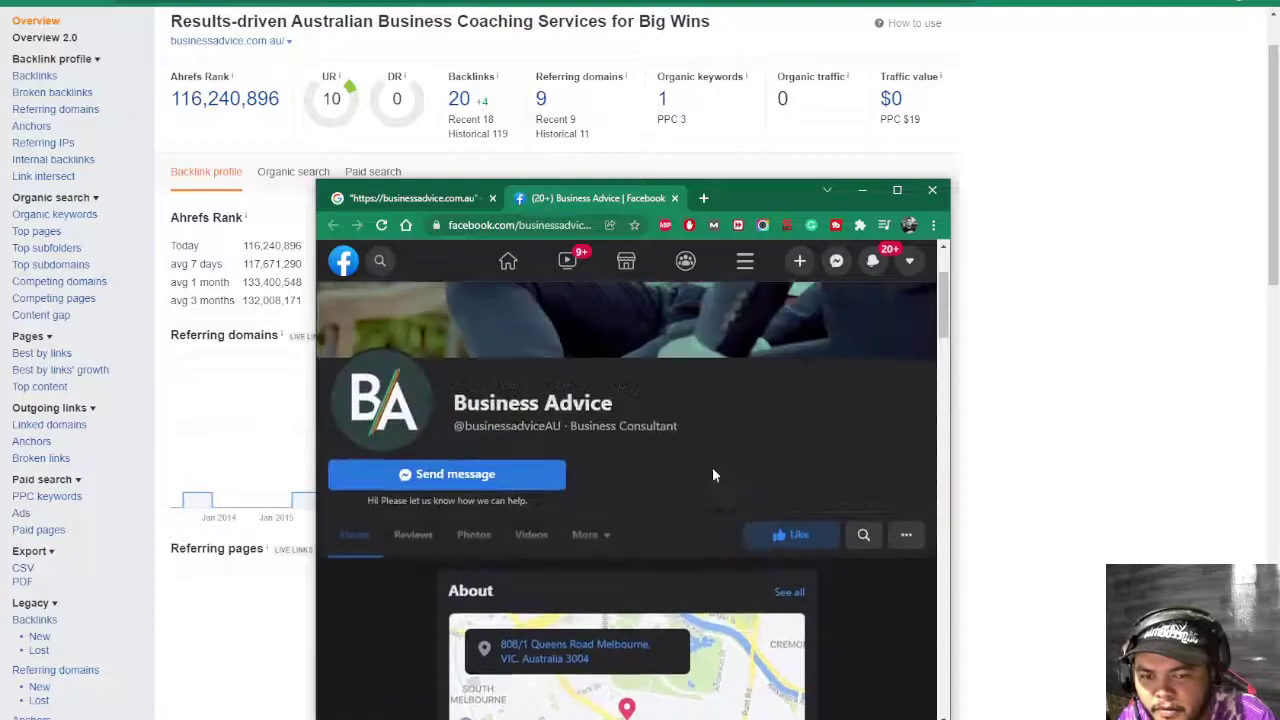
left_click(410, 198)
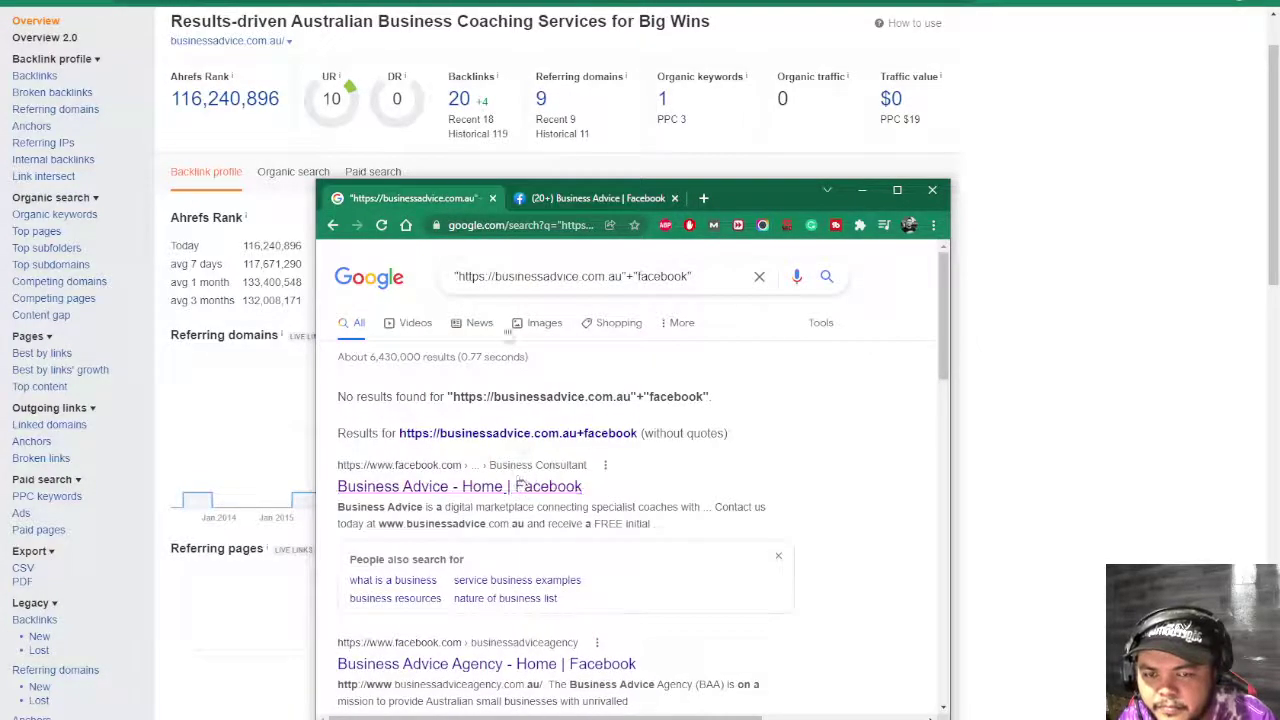
- Search the domain with 'twitter' and open the Business Advice Twitter profile in a new tab
double_click(663, 276)
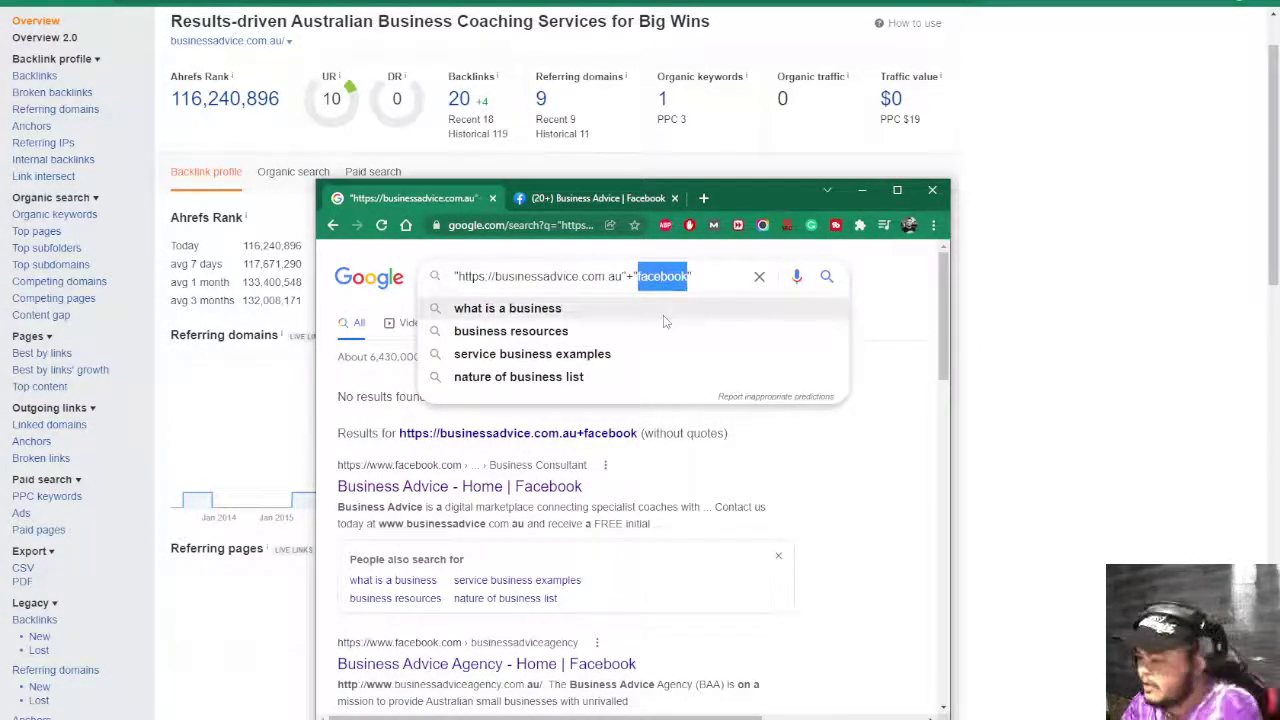
type("twitter")
key("Return")
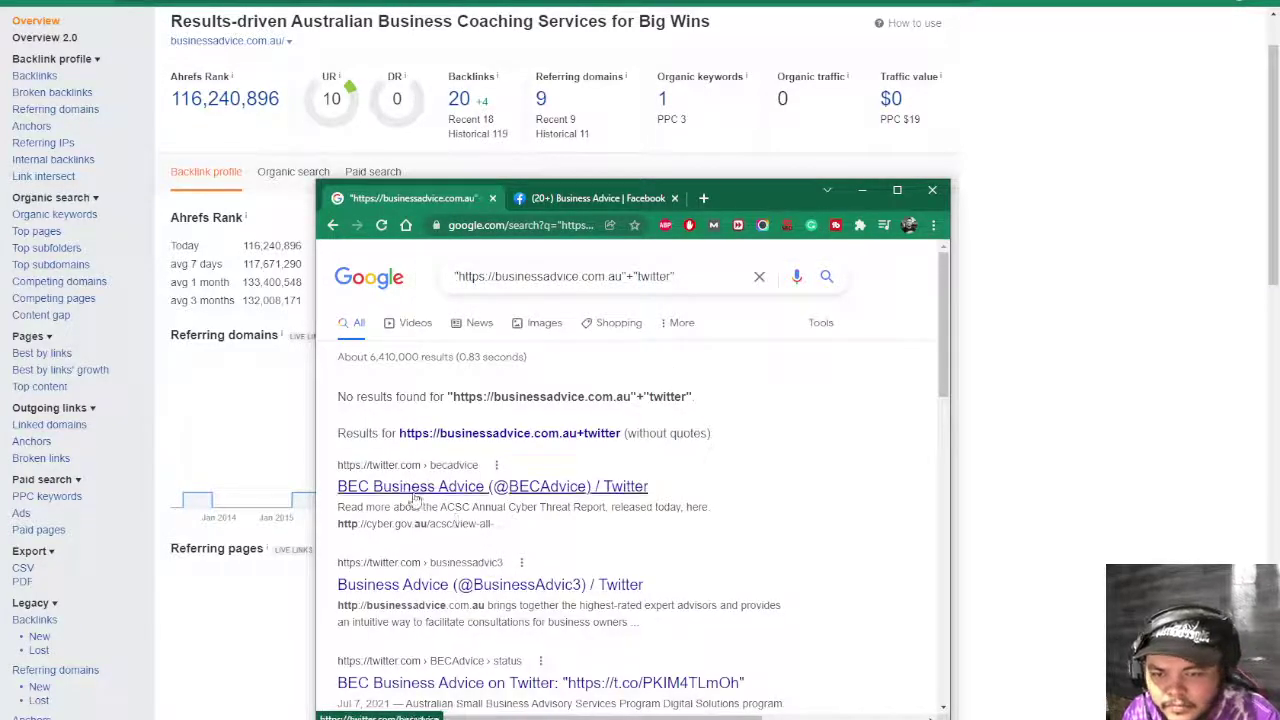
middle_click(437, 588)
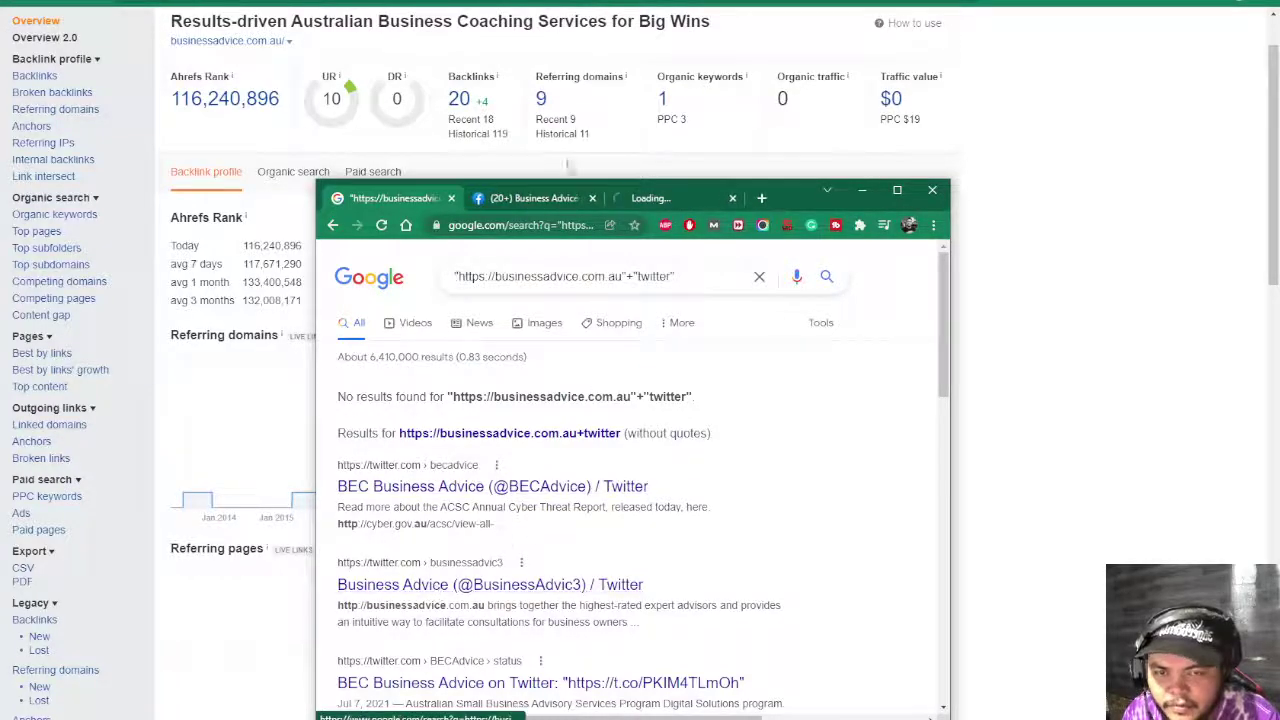
- Search the domain with 'linkedin', open the Business Advice Agency LinkedIn result, and return to Facebook
double_click(652, 277)
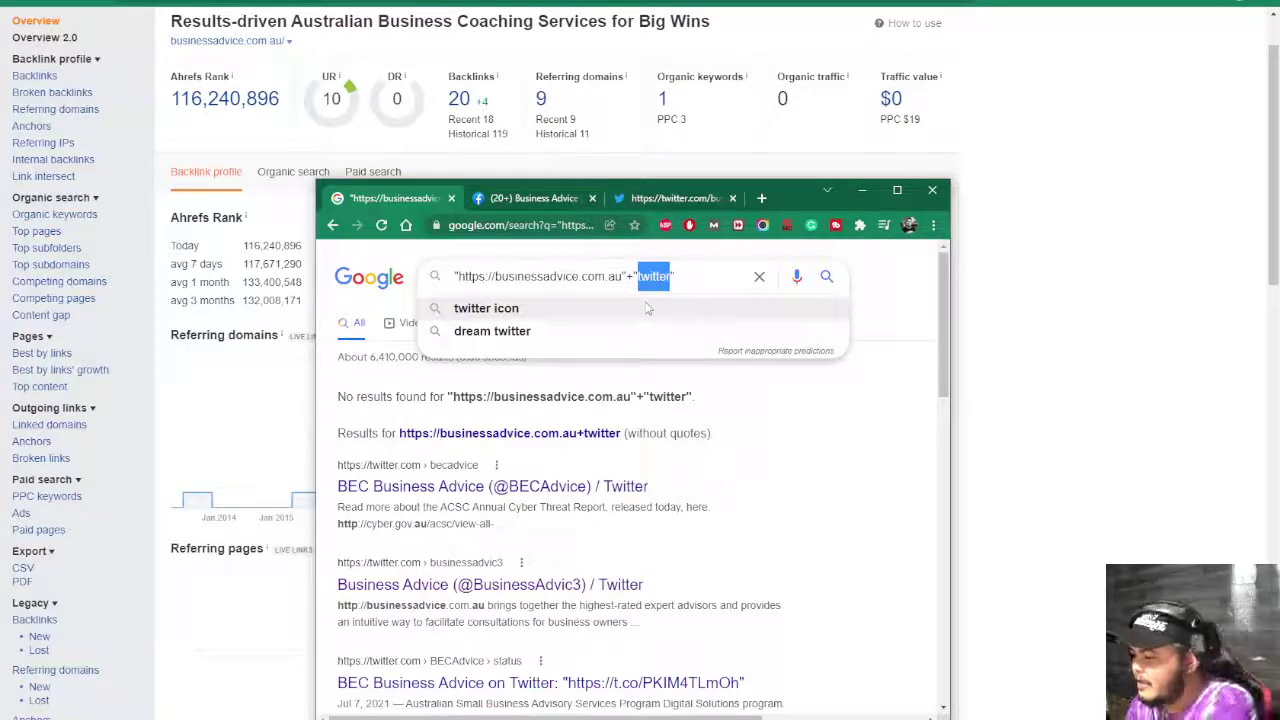
type("linked")
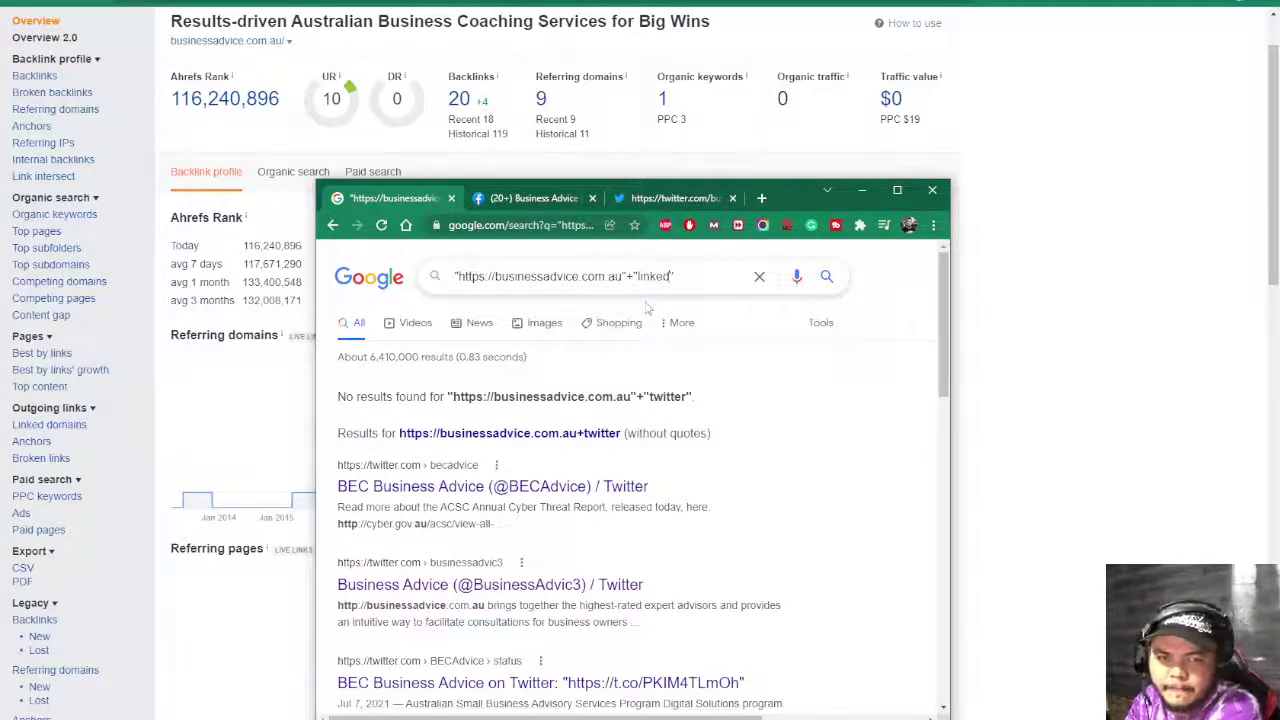
type("in")
key("Return")
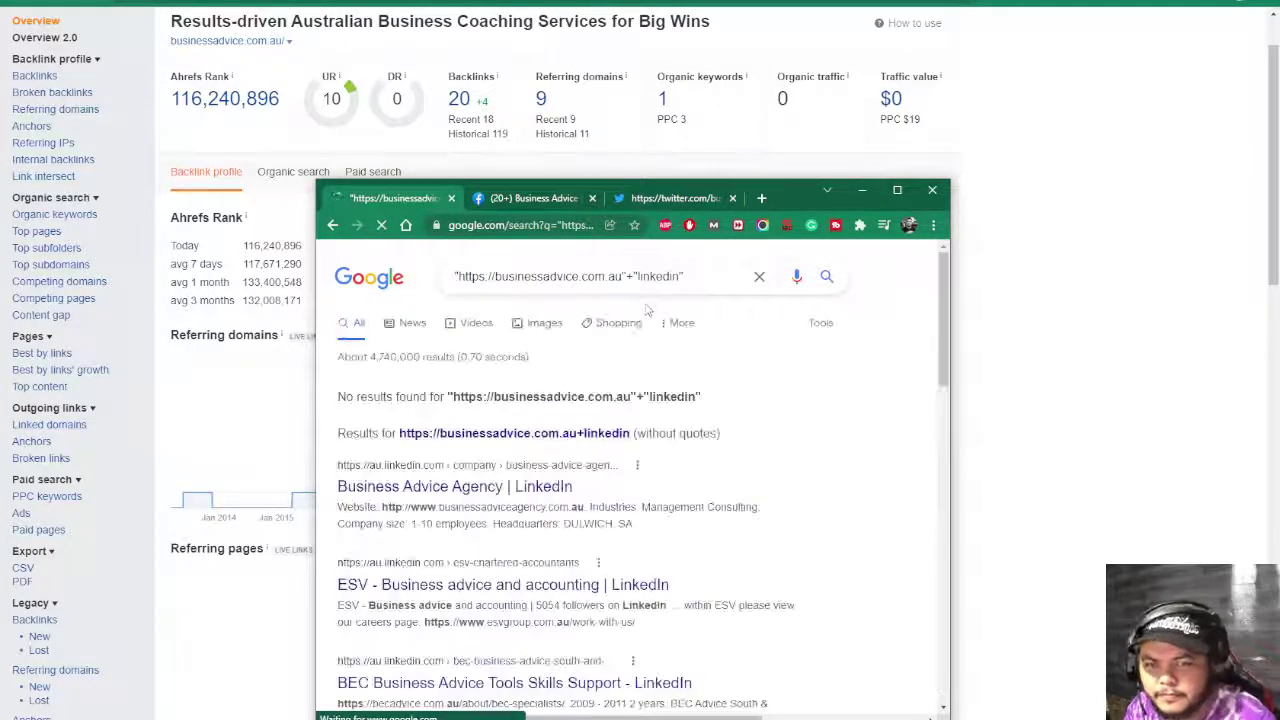
middle_click(445, 490)
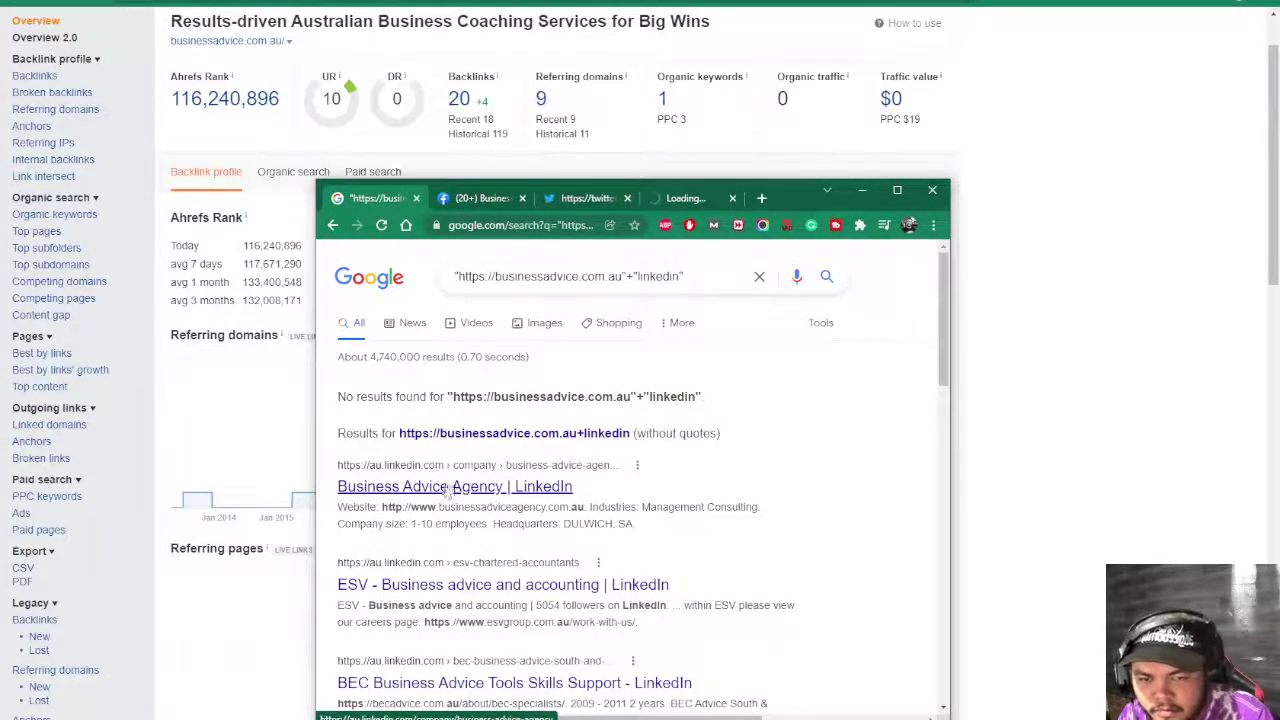
left_click(502, 202)
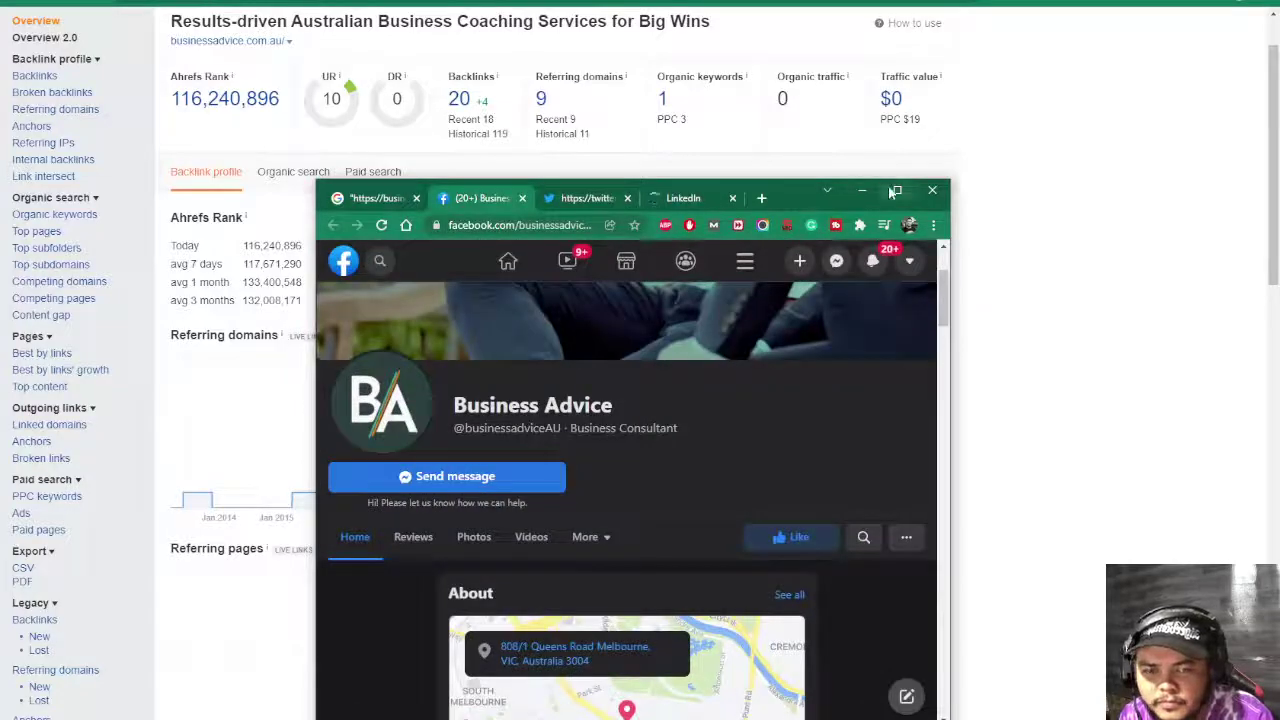
- View the Business Advice Facebook page full screen and scroll through it
key("F11")
scroll(693, 468, "down", 4)
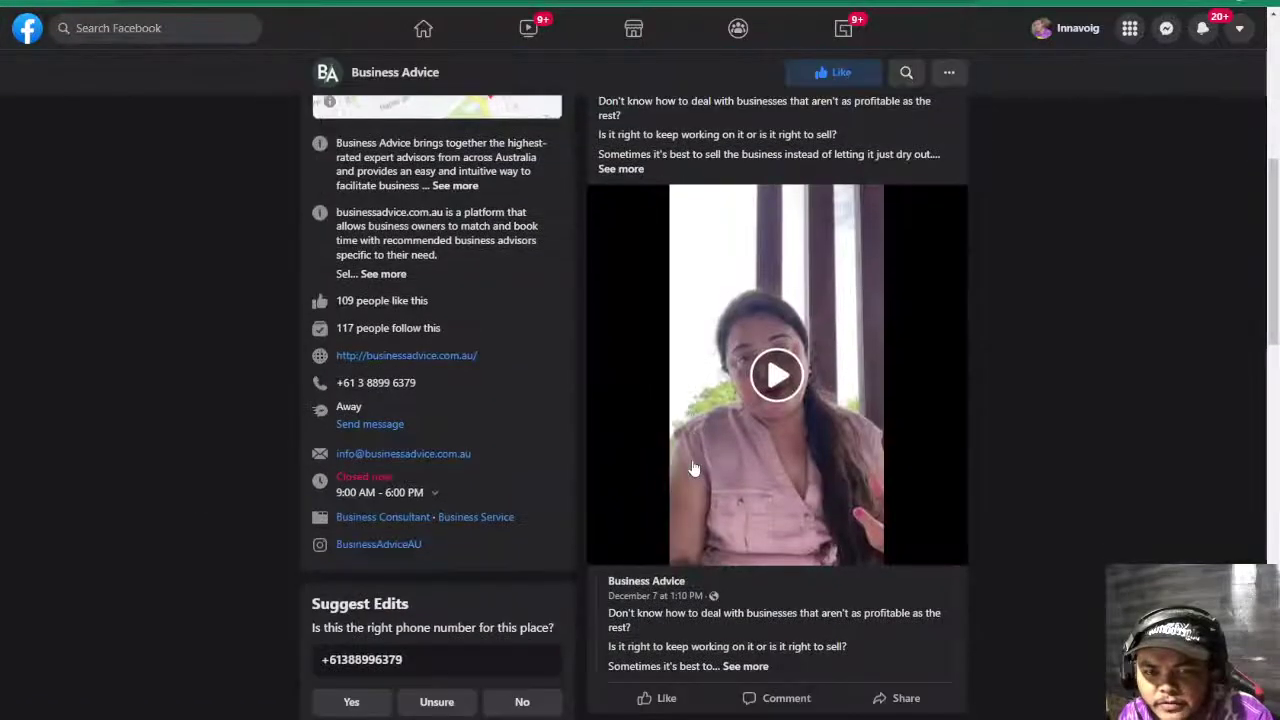
scroll(617, 553, "up", 2)
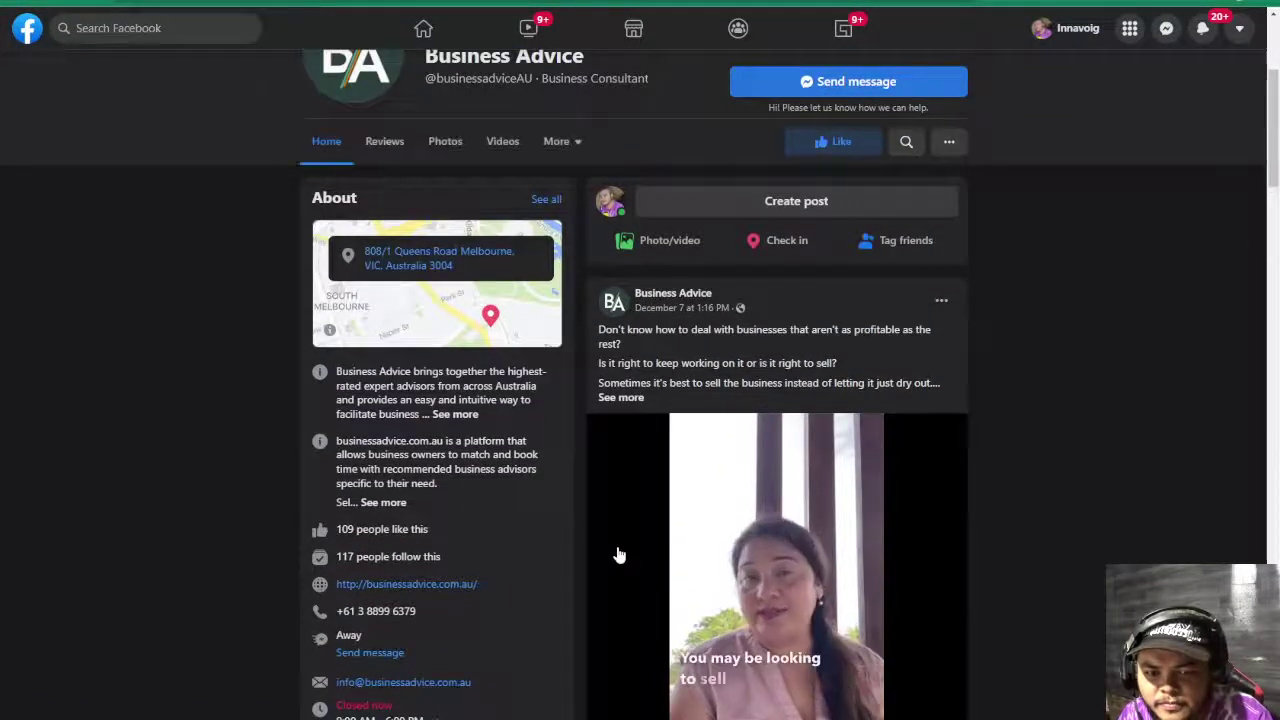
scroll(618, 555, "down", 3)
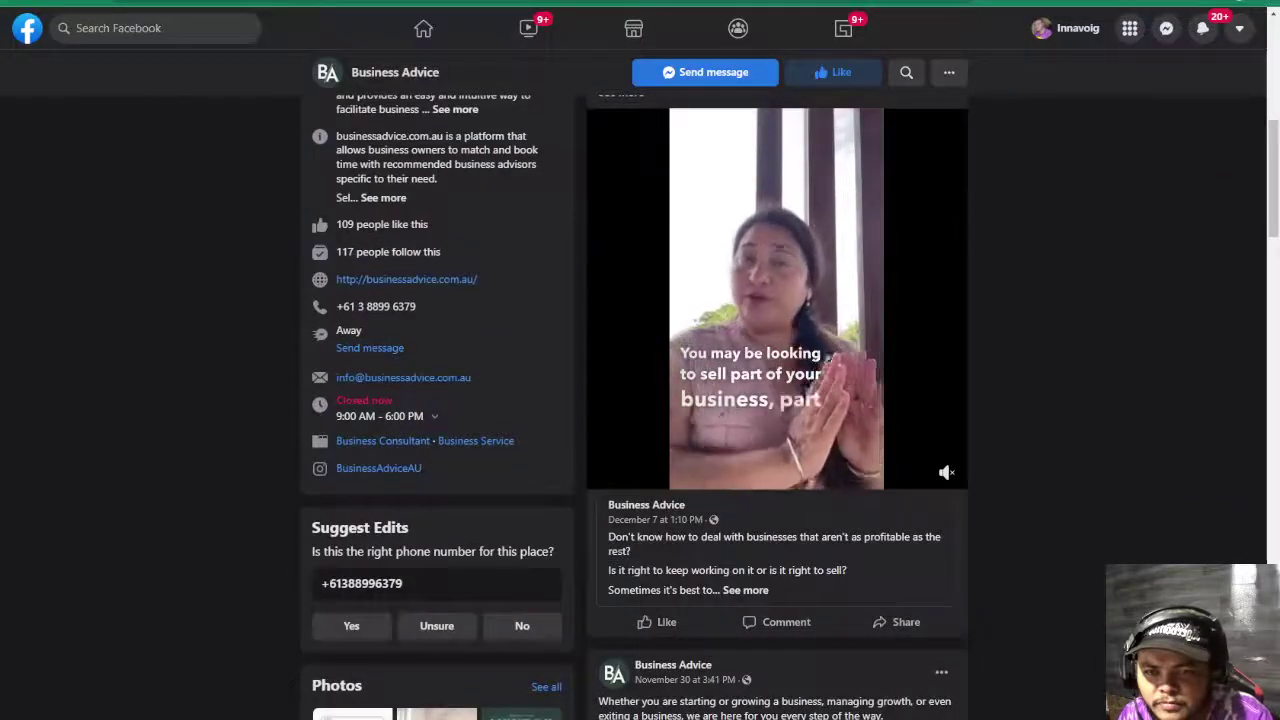
scroll(618, 553, "up", 6)
scroll(618, 553, "up", 1)
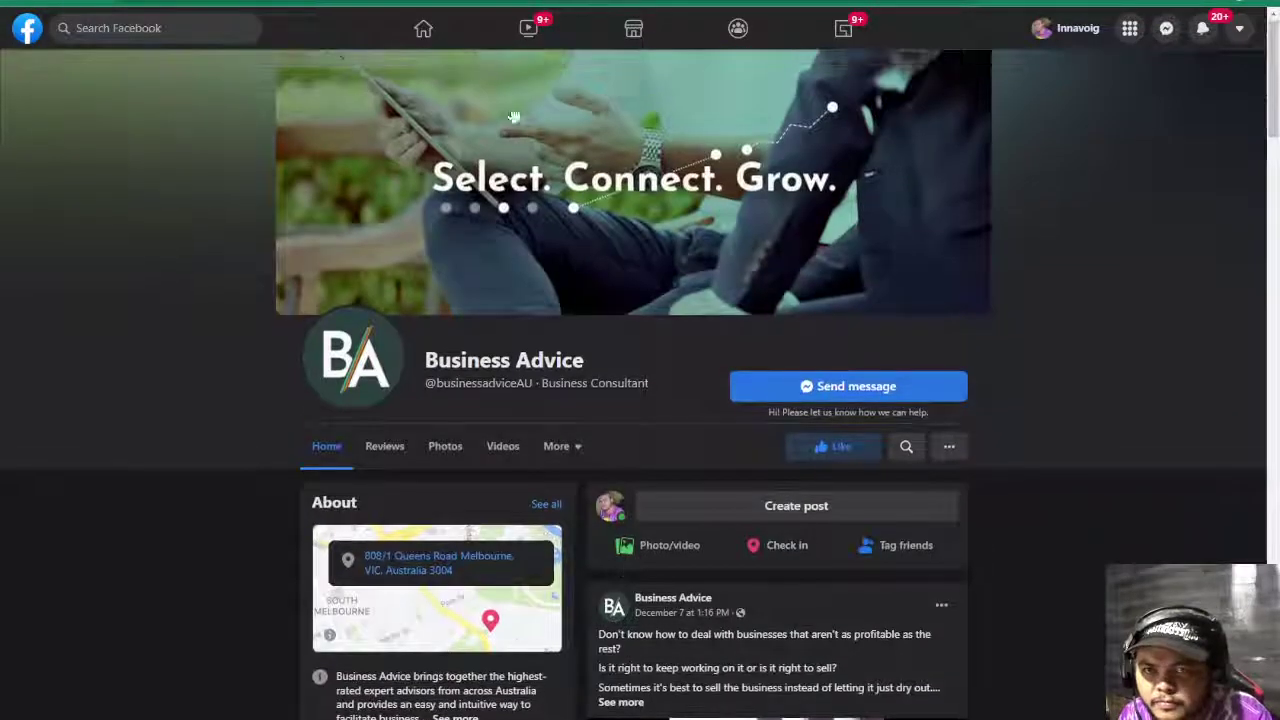
- Look over the Business Advice Twitter profile
key("ctrl+Tab")
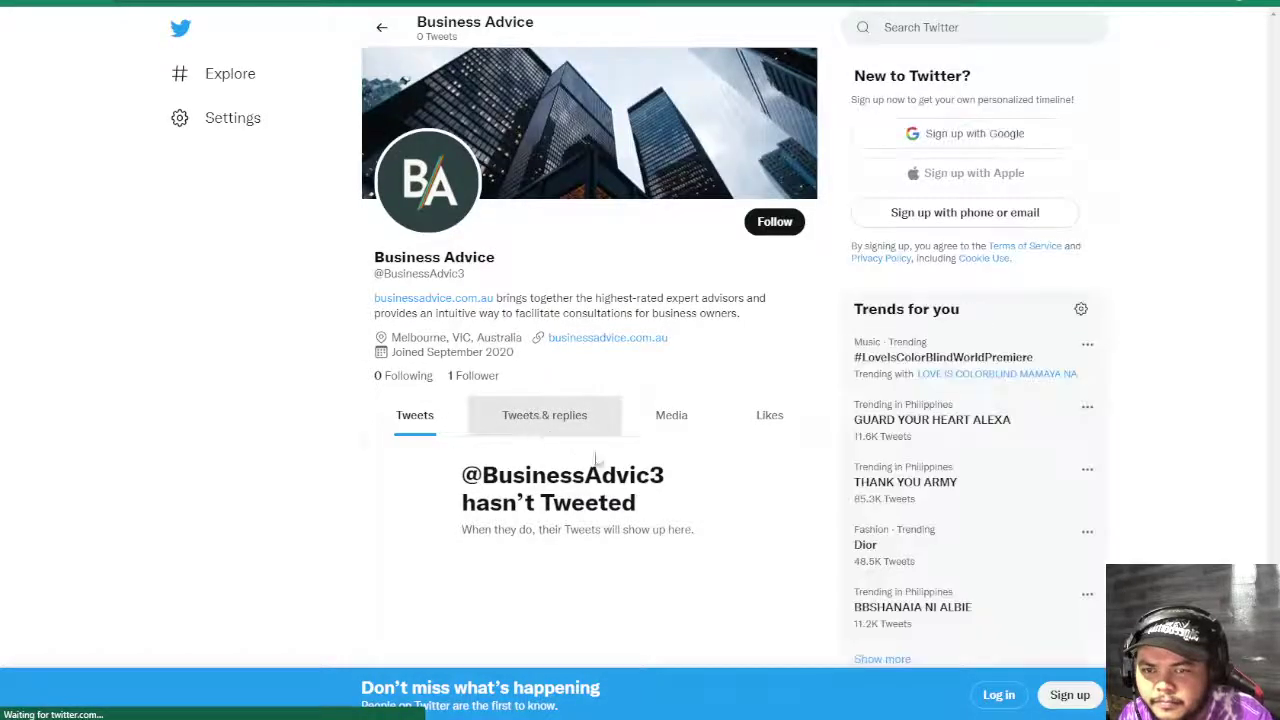
scroll(598, 460, "down", 1)
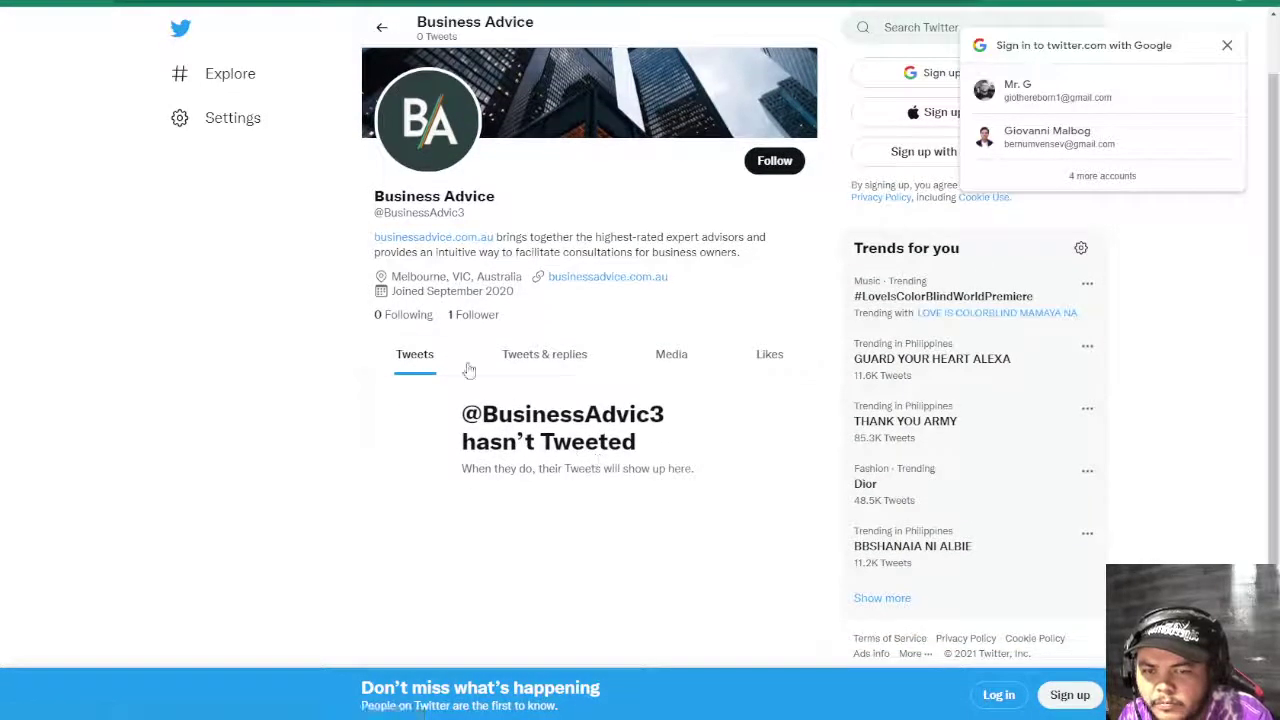
scroll(513, 396, "up", 1)
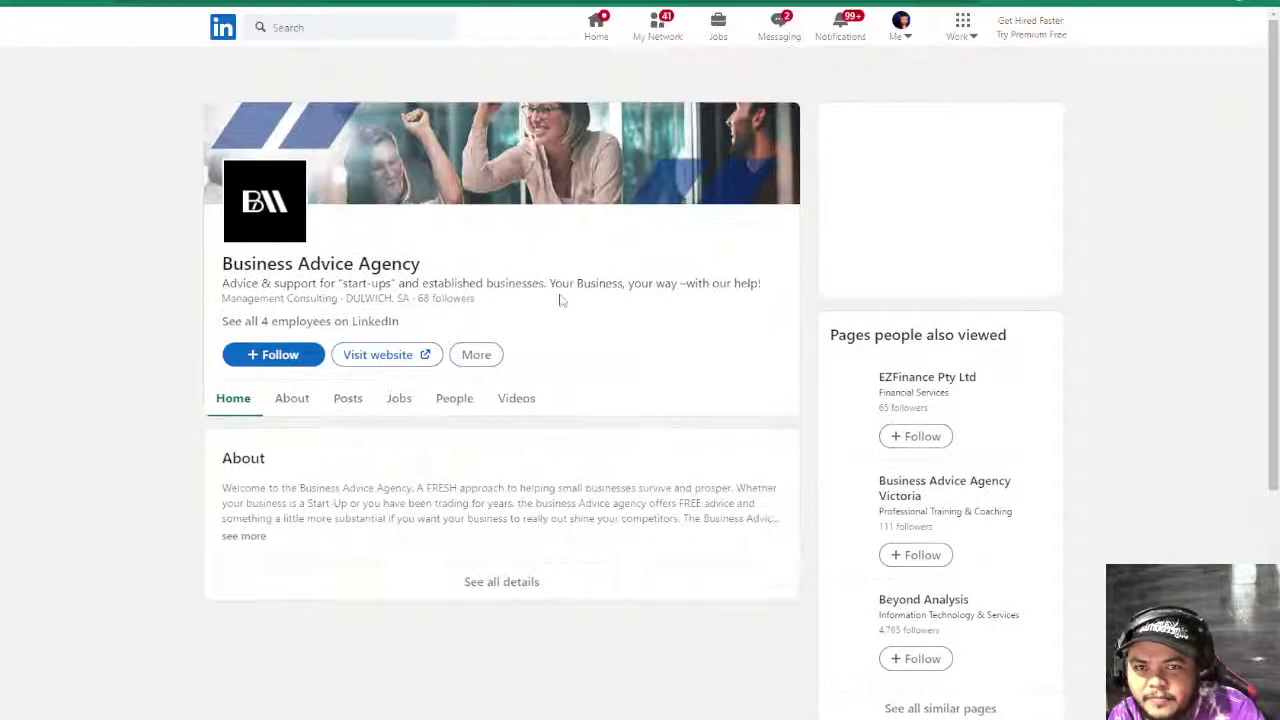
scroll(557, 297, "down", 2)
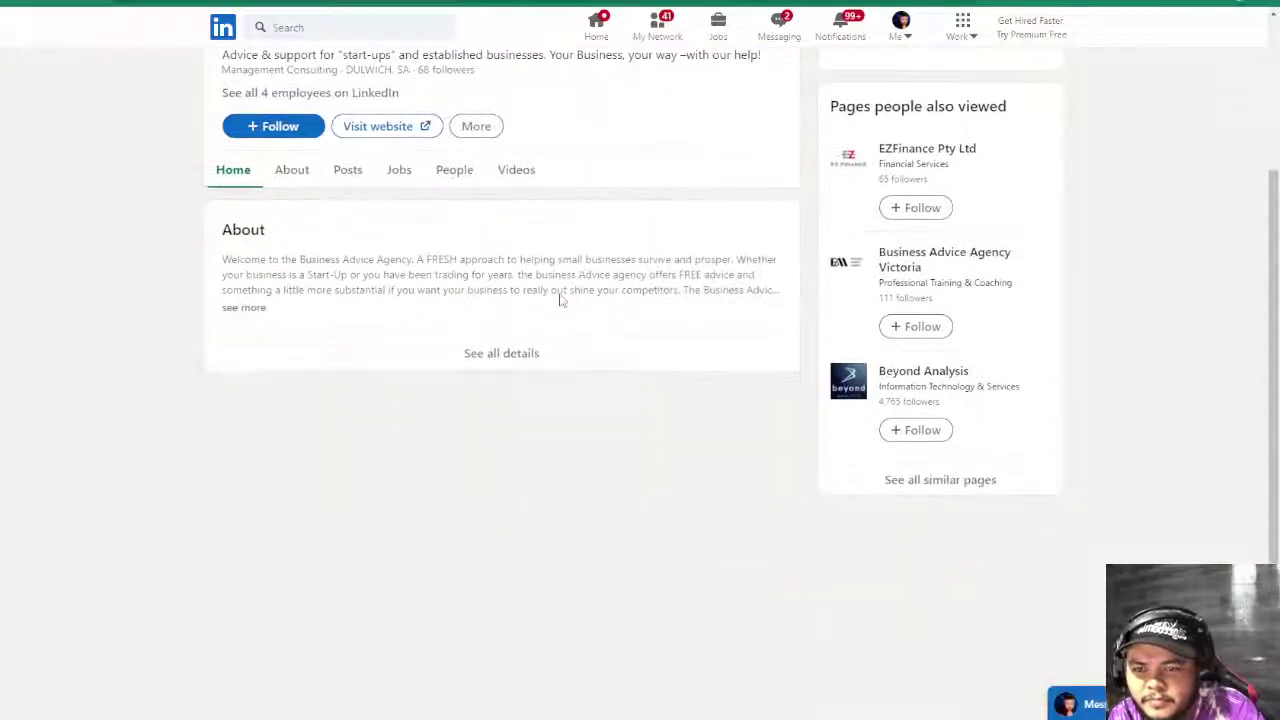
scroll(560, 299, "up", 3)
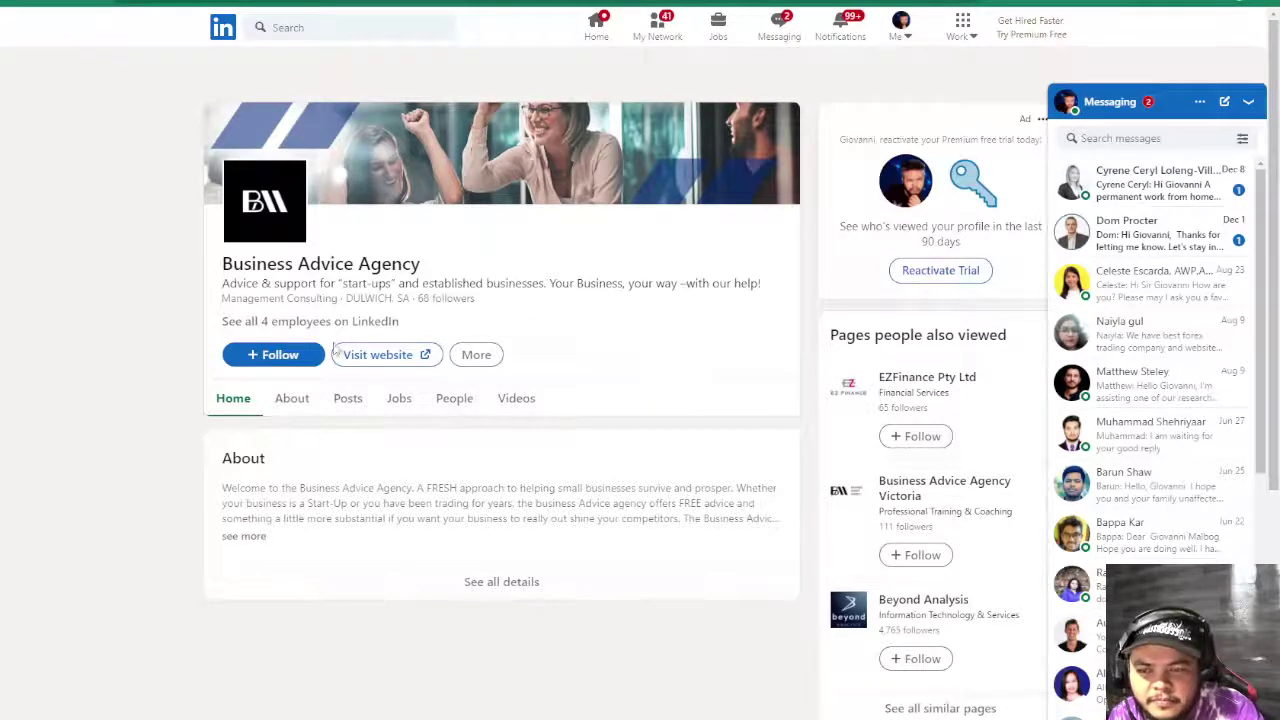
- Show the LinkedIn About overview (2-10 employees, Dulwich SA, founded 2019) and exit full screen
left_click(292, 398)
scroll(412, 474, "down", 2)
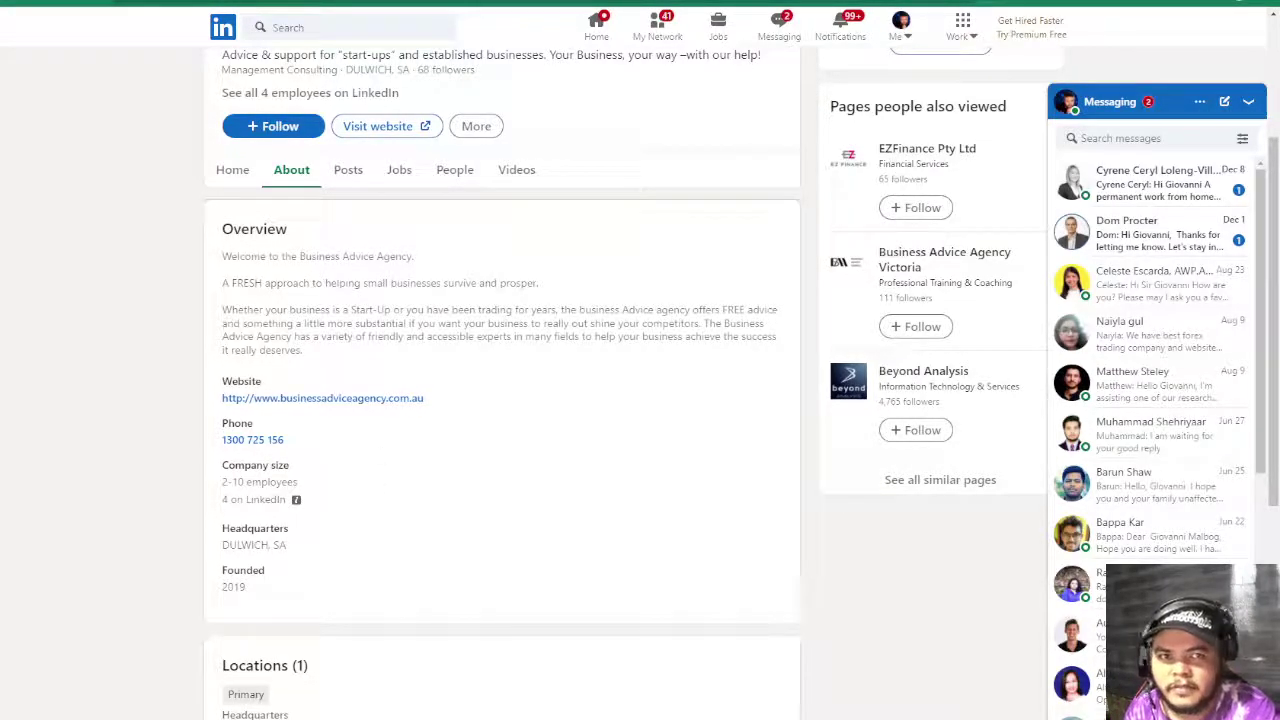
key("F11")
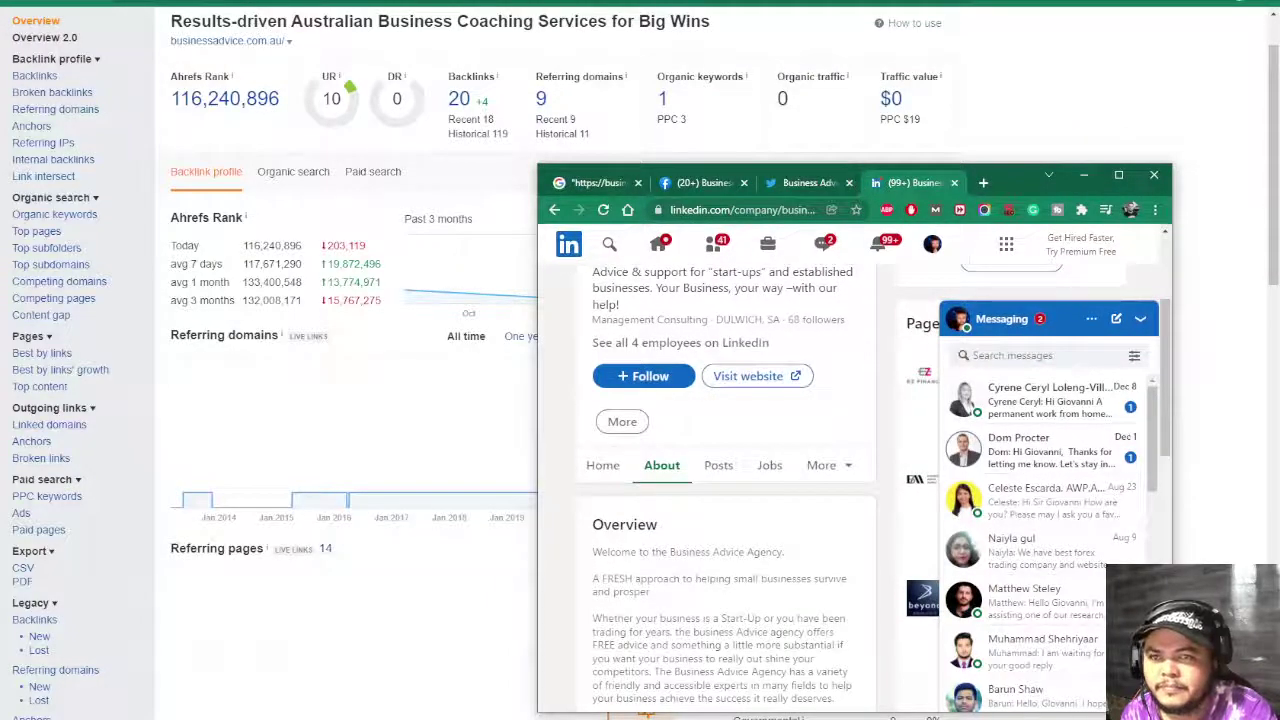
- Recheck the Twitter, Facebook and LinkedIn profile tabs, then close that browser window
key("alt+Tab")
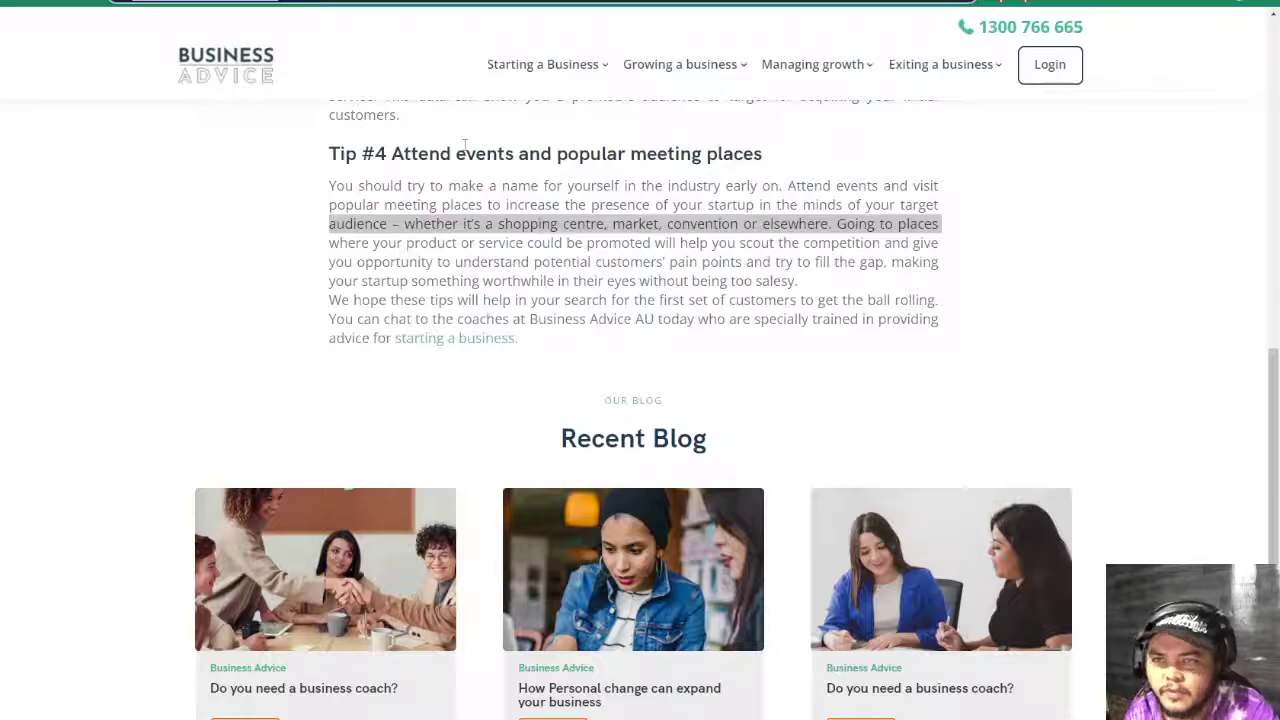
key("alt+Tab")
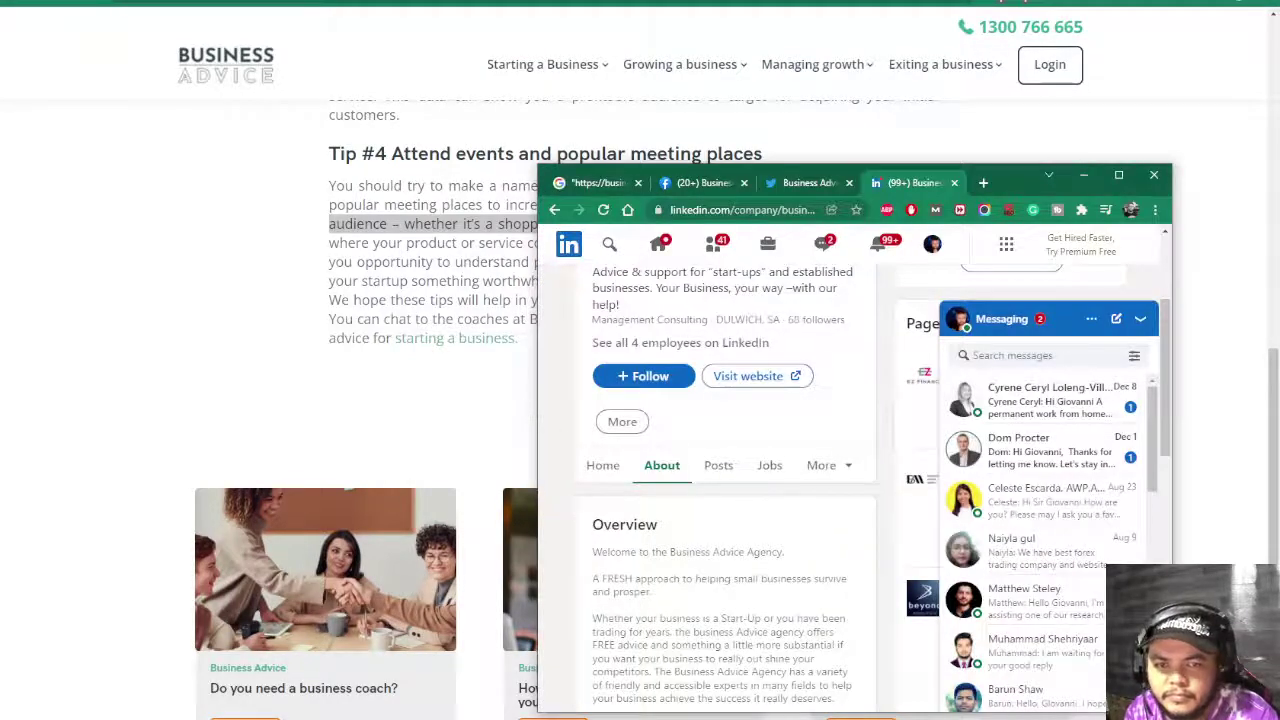
left_click(795, 183)
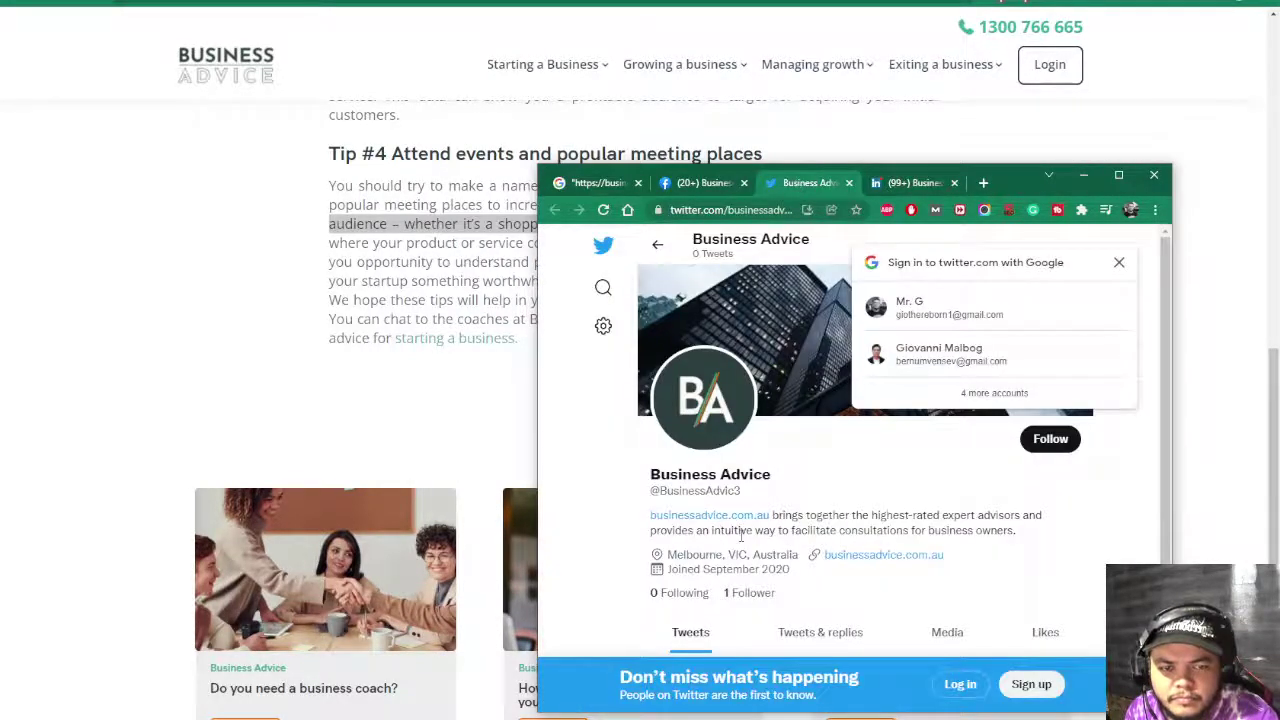
left_click(717, 189)
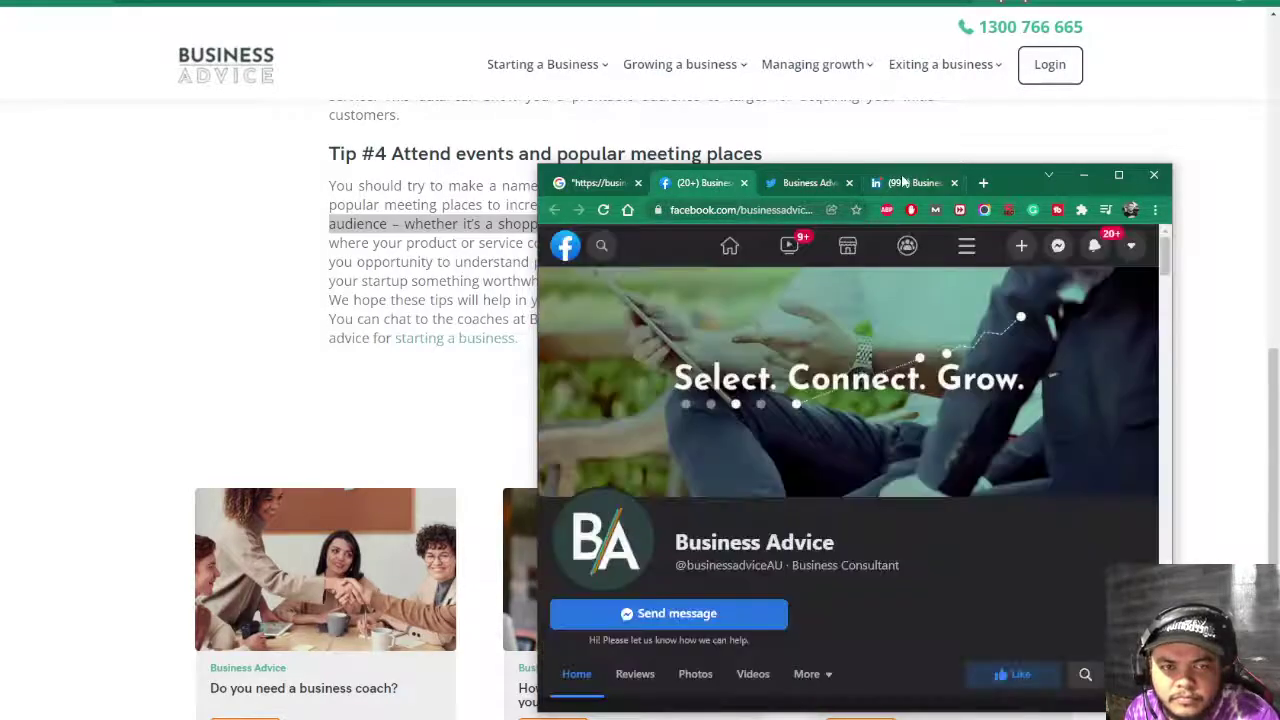
left_click(903, 182)
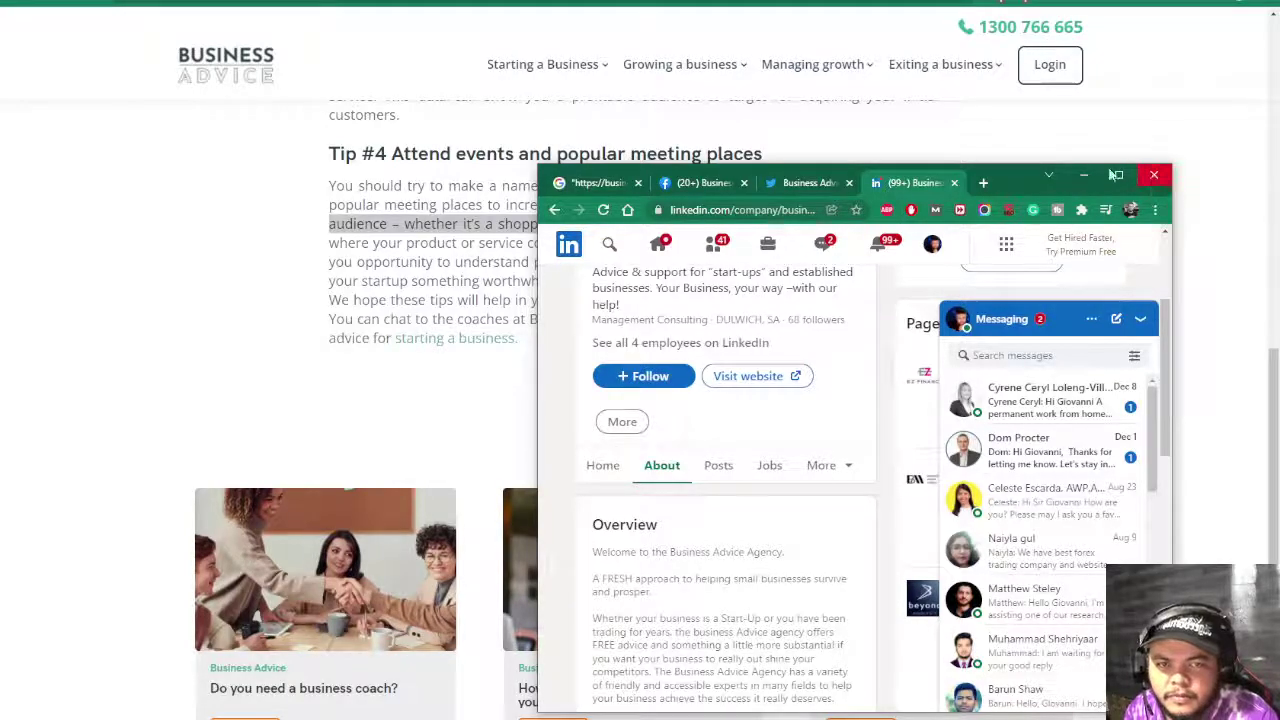
left_click(1154, 177)
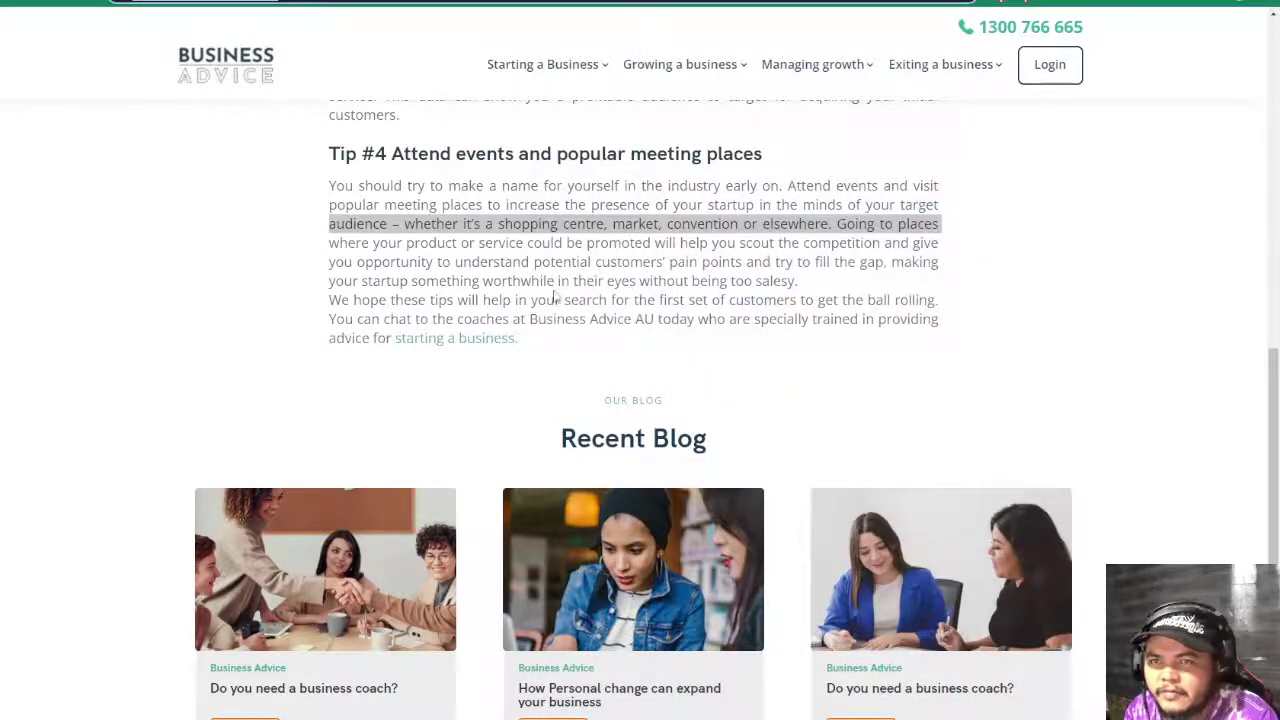
- Open the site footer's Facebook, Twitter and LinkedIn links in new tabs and go to Facebook
scroll(558, 330, "down", 5)
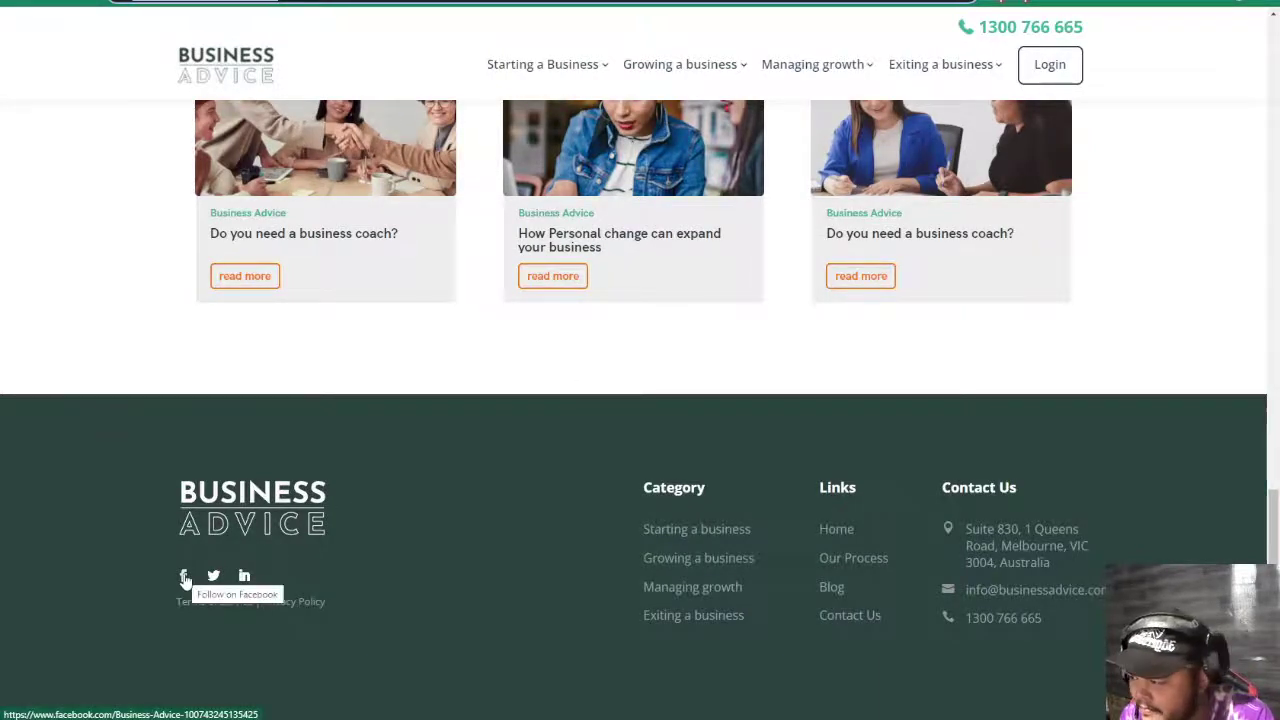
right_click(184, 578)
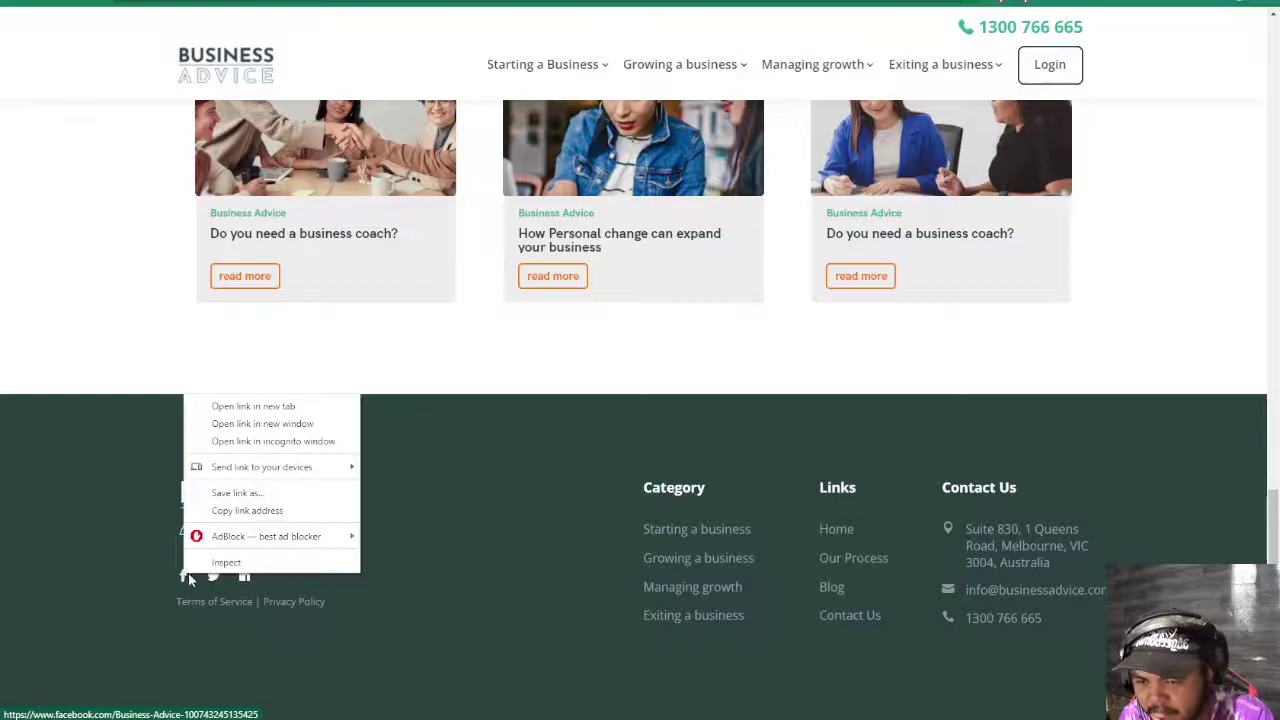
left_click(238, 410)
right_click(214, 578)
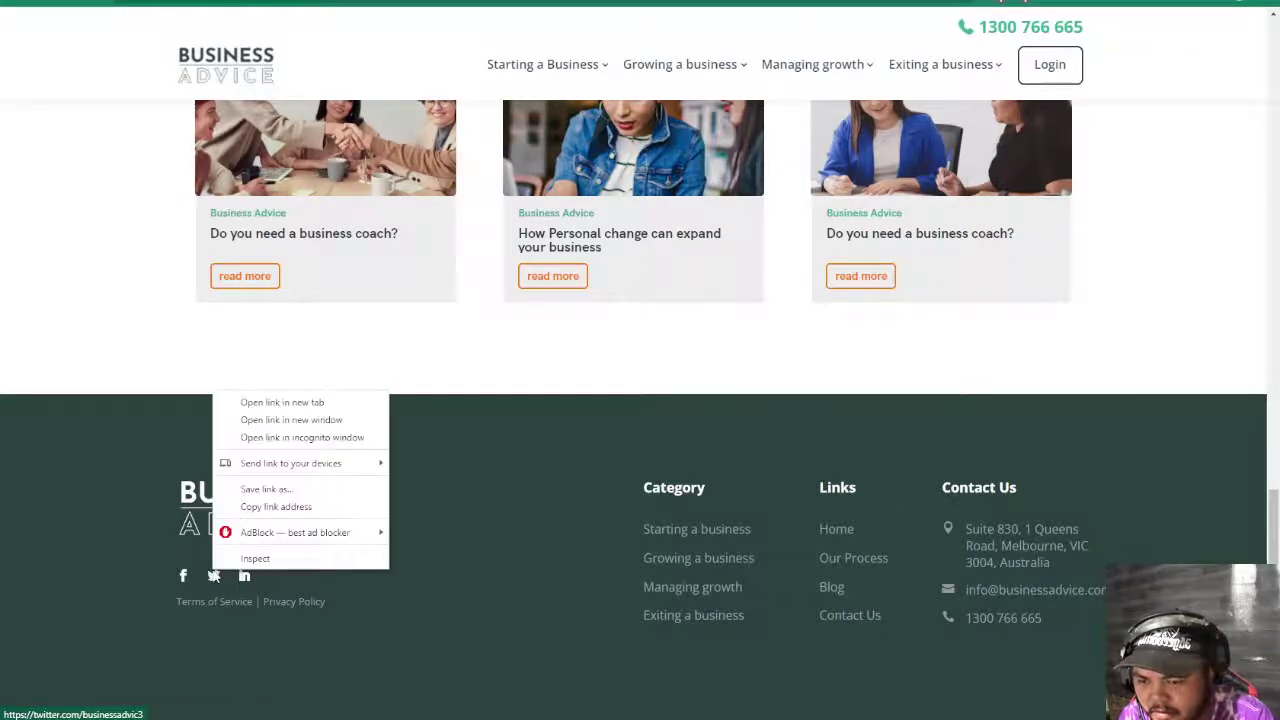
left_click(240, 405)
right_click(245, 577)
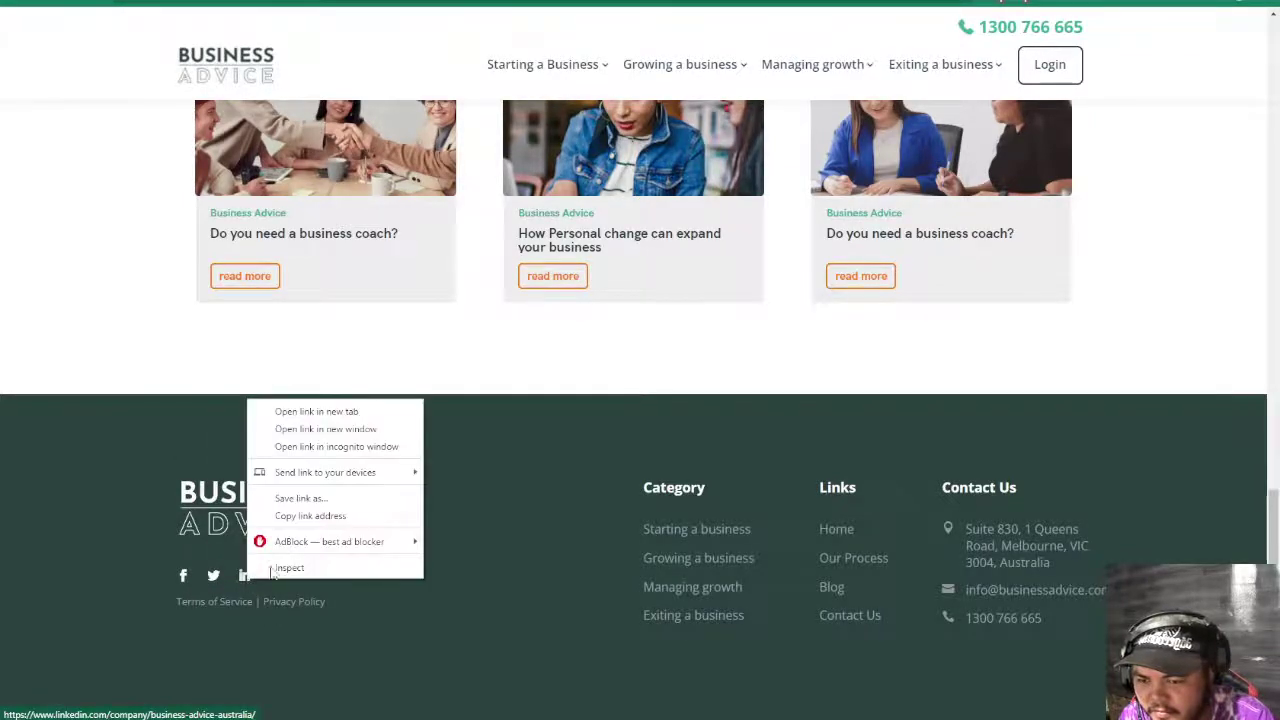
left_click(300, 408)
key("ctrl+Tab")
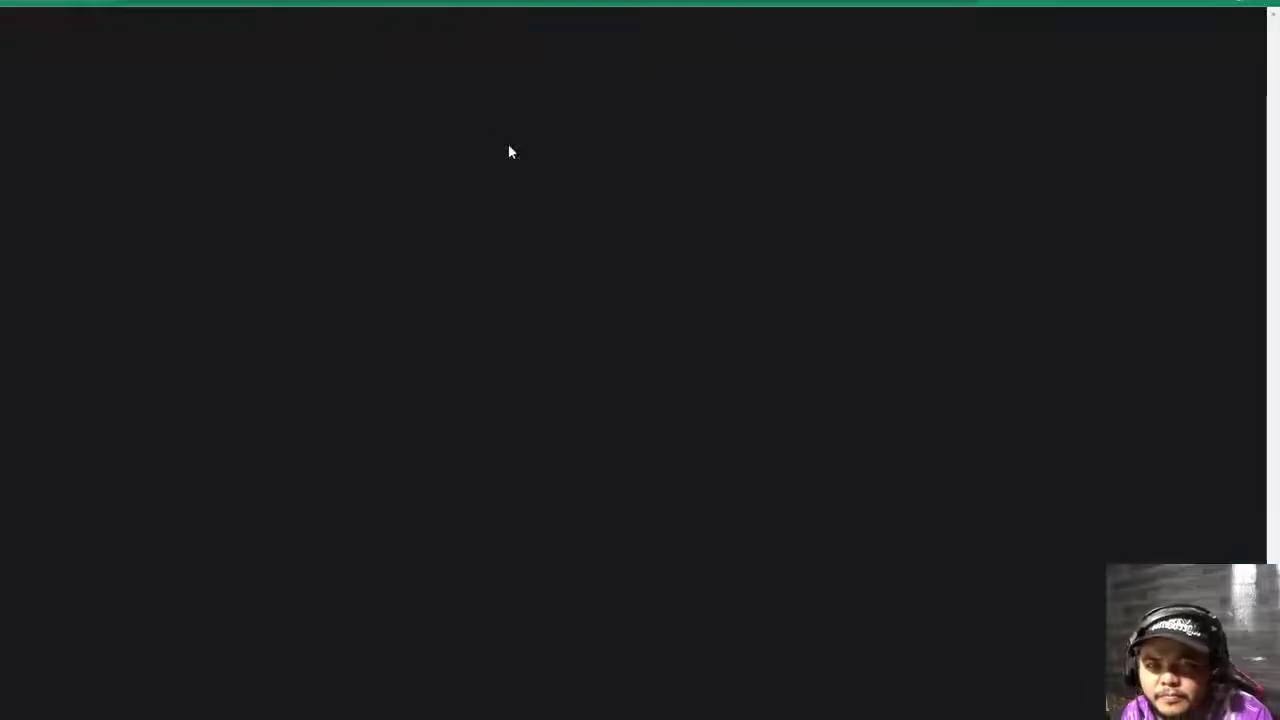
- Move via the Twitter tab to LinkedIn and collapse the messaging panel
key("ctrl+Tab")
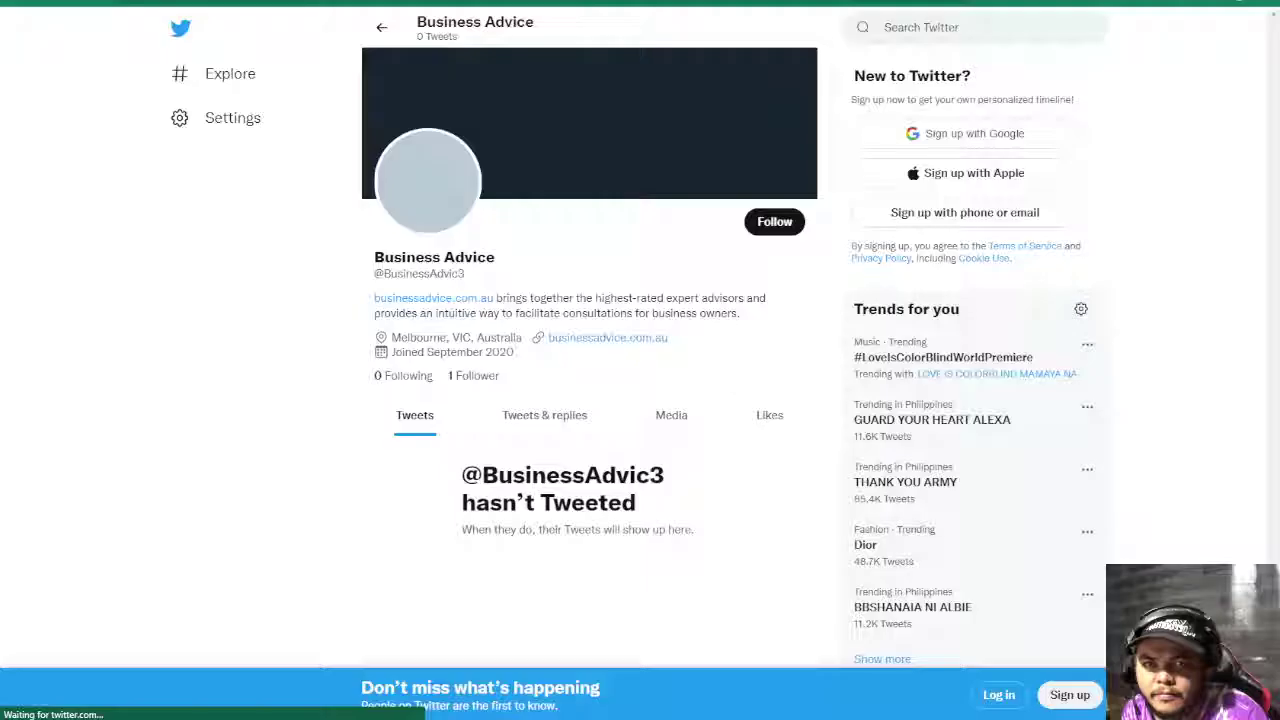
key("ctrl+Tab")
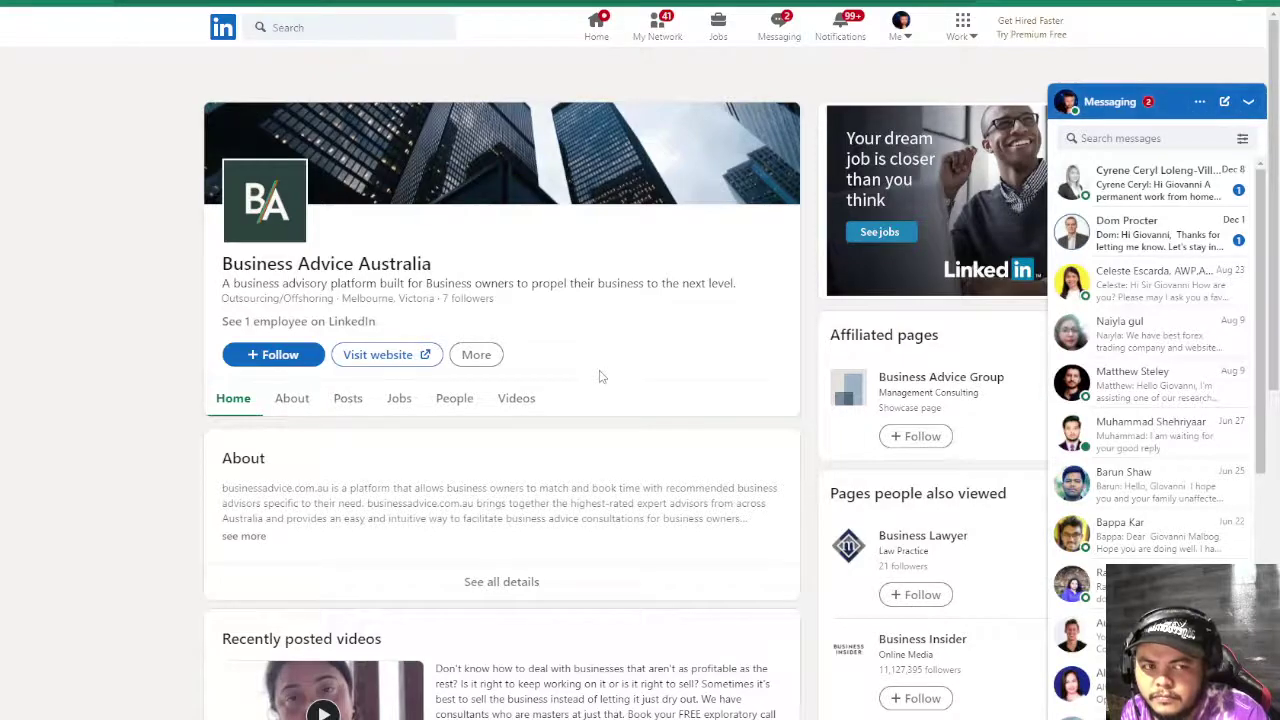
scroll(600, 377, "down", 6)
scroll(600, 377, "up", 3)
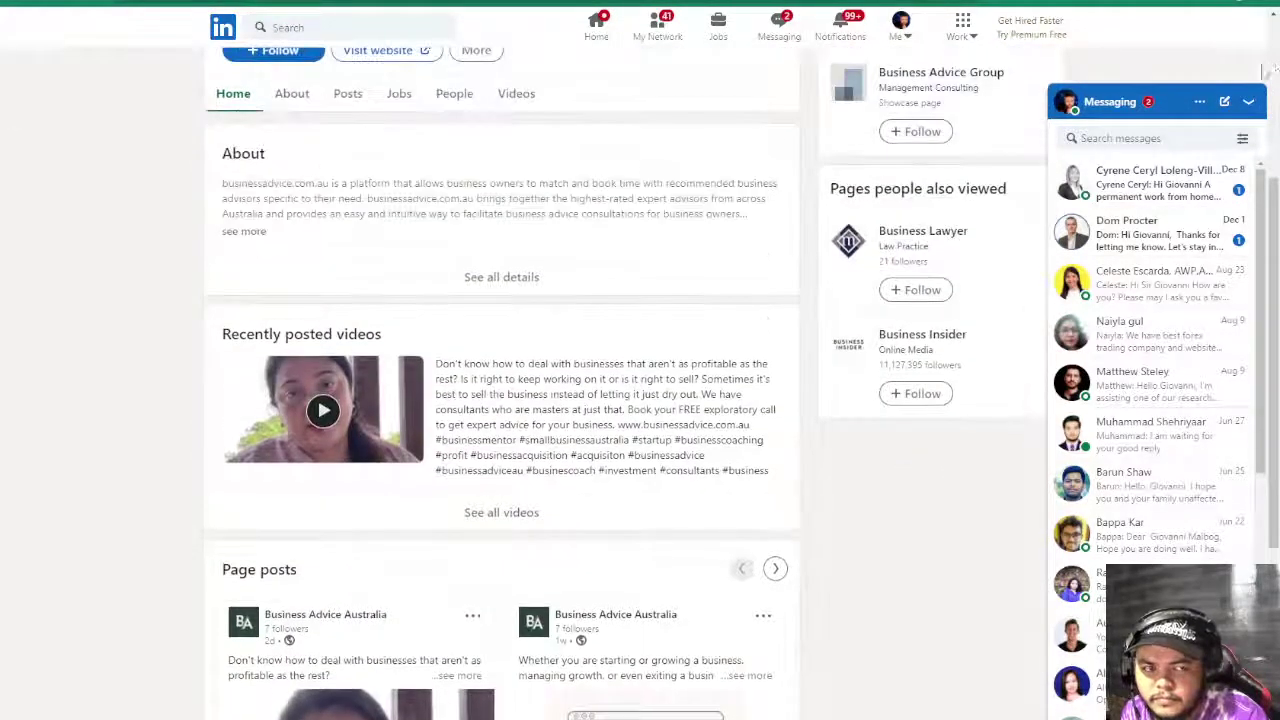
left_click(1248, 101)
scroll(557, 560, "down", 3)
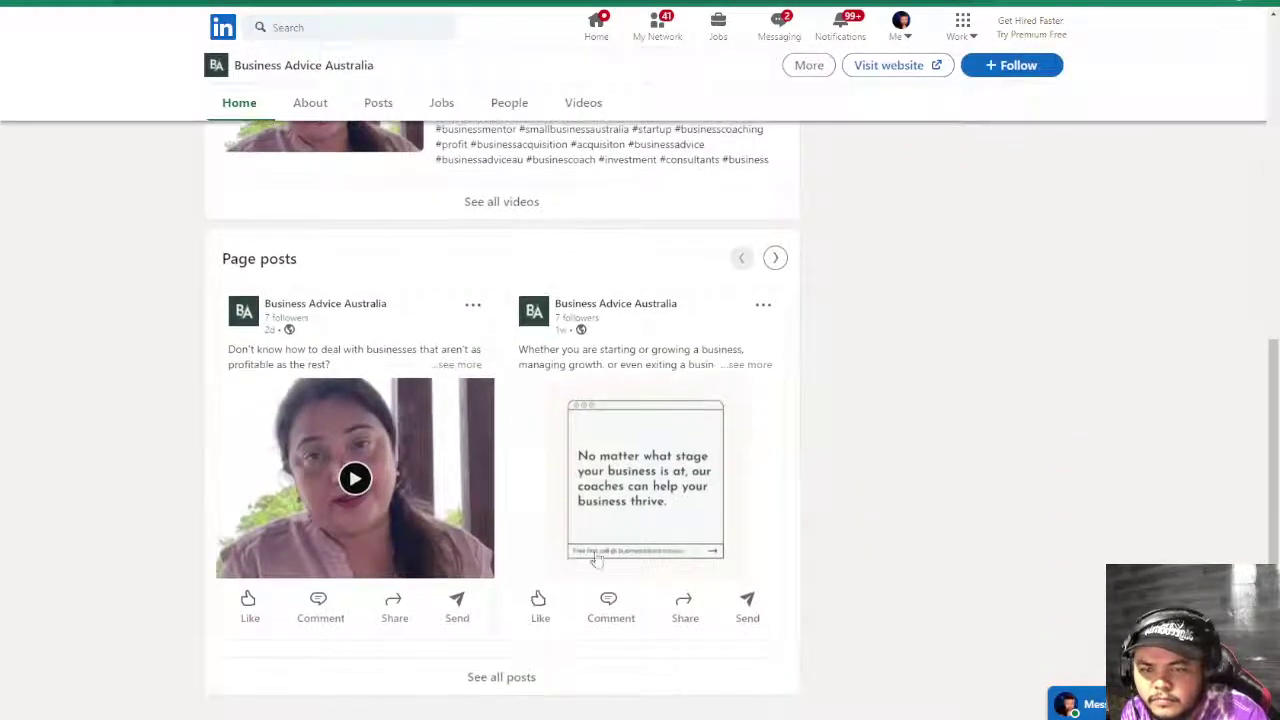
scroll(640, 558, "up", 3)
scroll(641, 552, "up", 3)
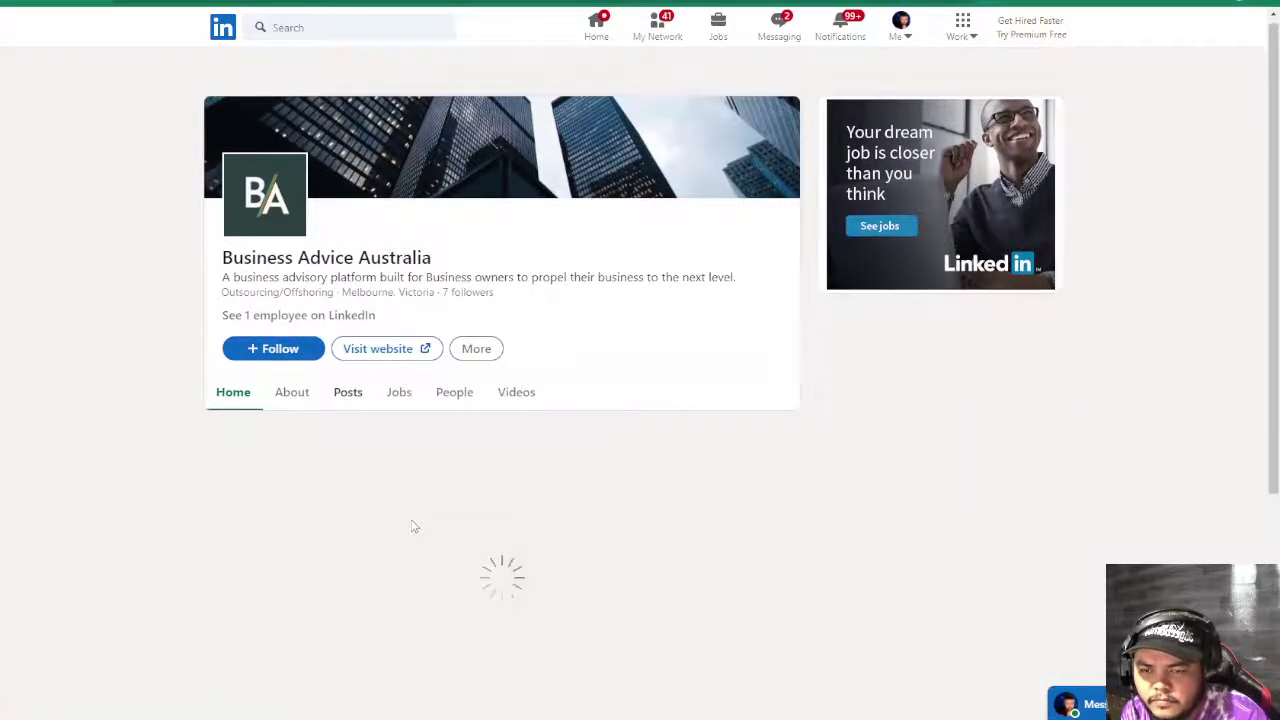
- Scroll the posts, expand the Managing a business post, and follow its hubs.la link
scroll(415, 522, "down", 2)
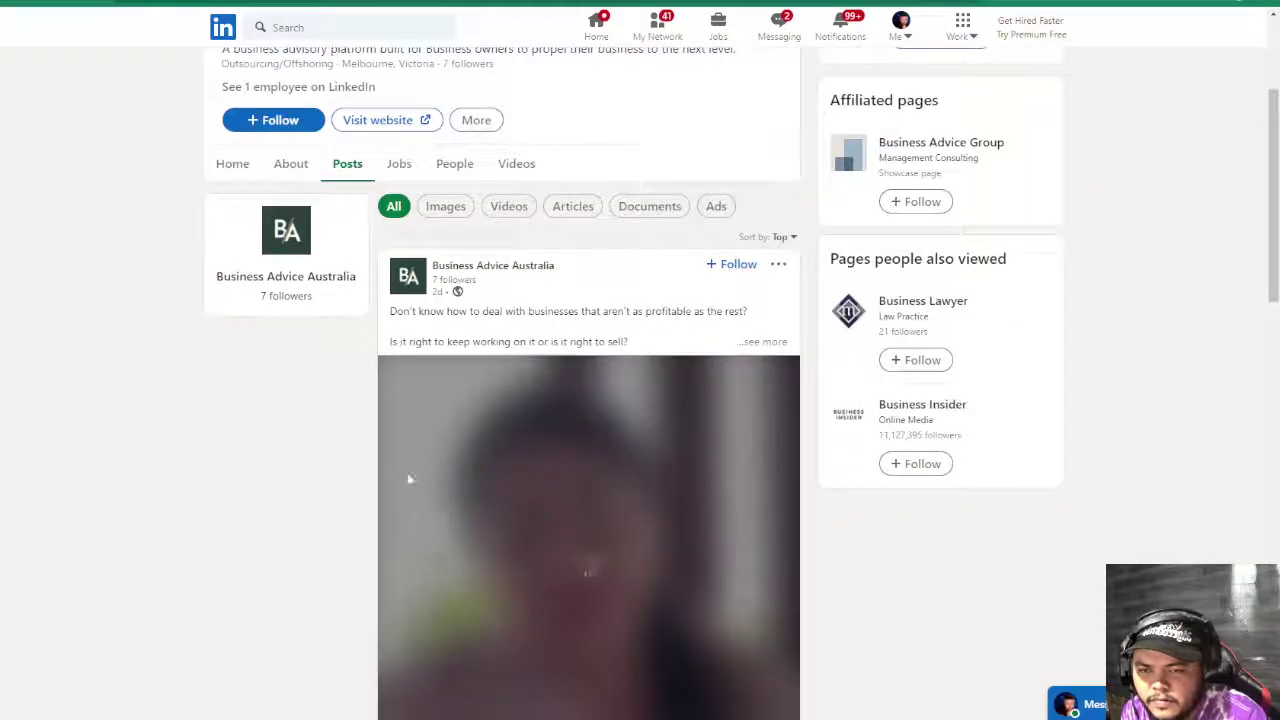
scroll(314, 487, "down", 6)
scroll(314, 487, "down", 10)
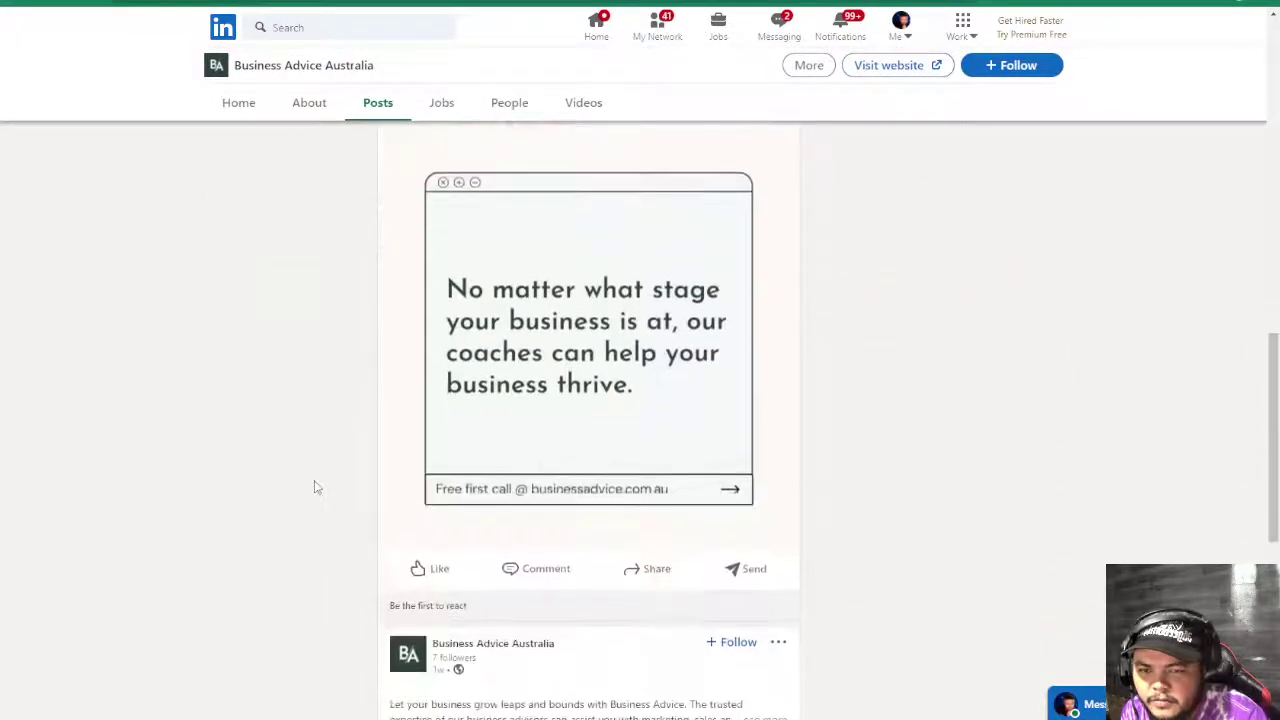
scroll(314, 487, "down", 10)
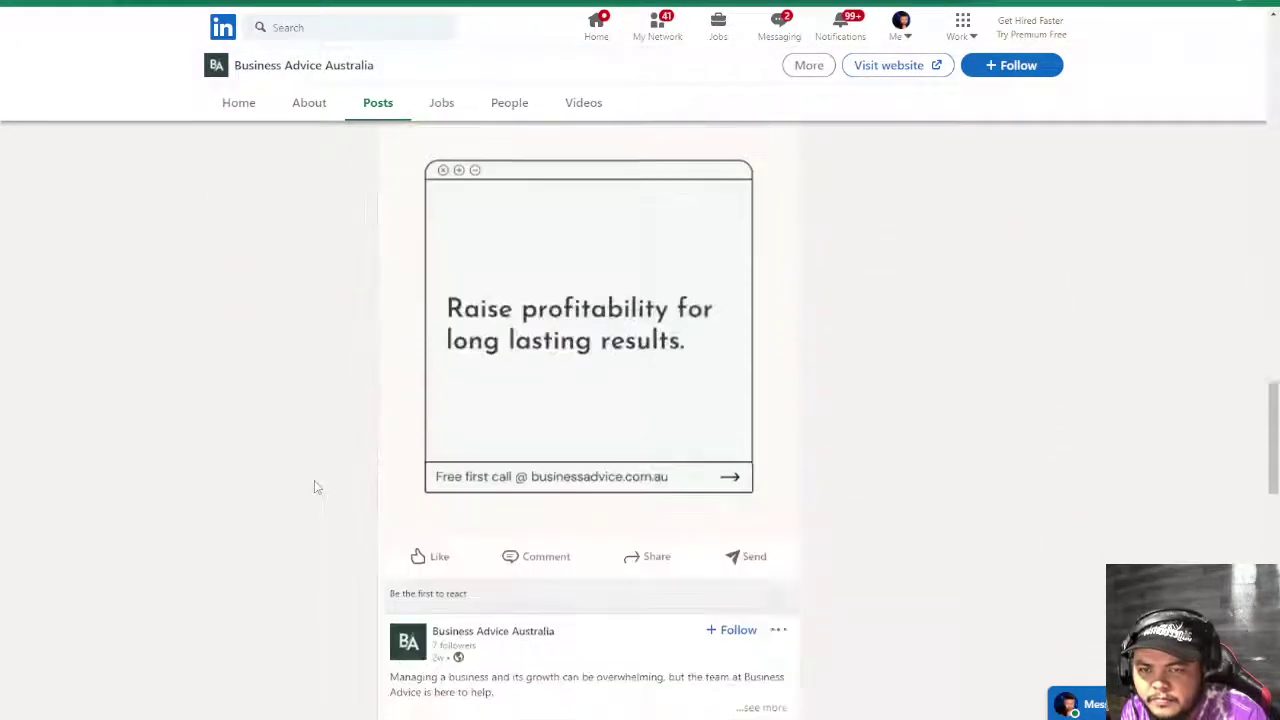
scroll(314, 486, "up", 4)
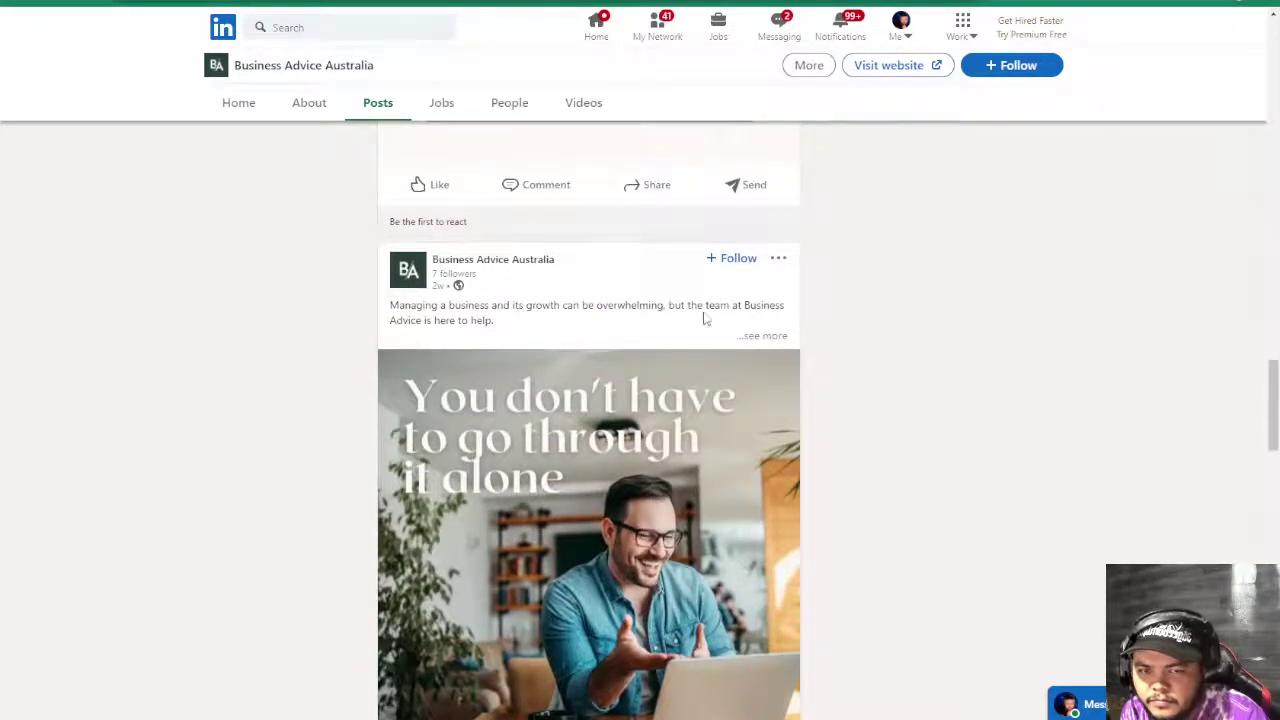
left_click(765, 336)
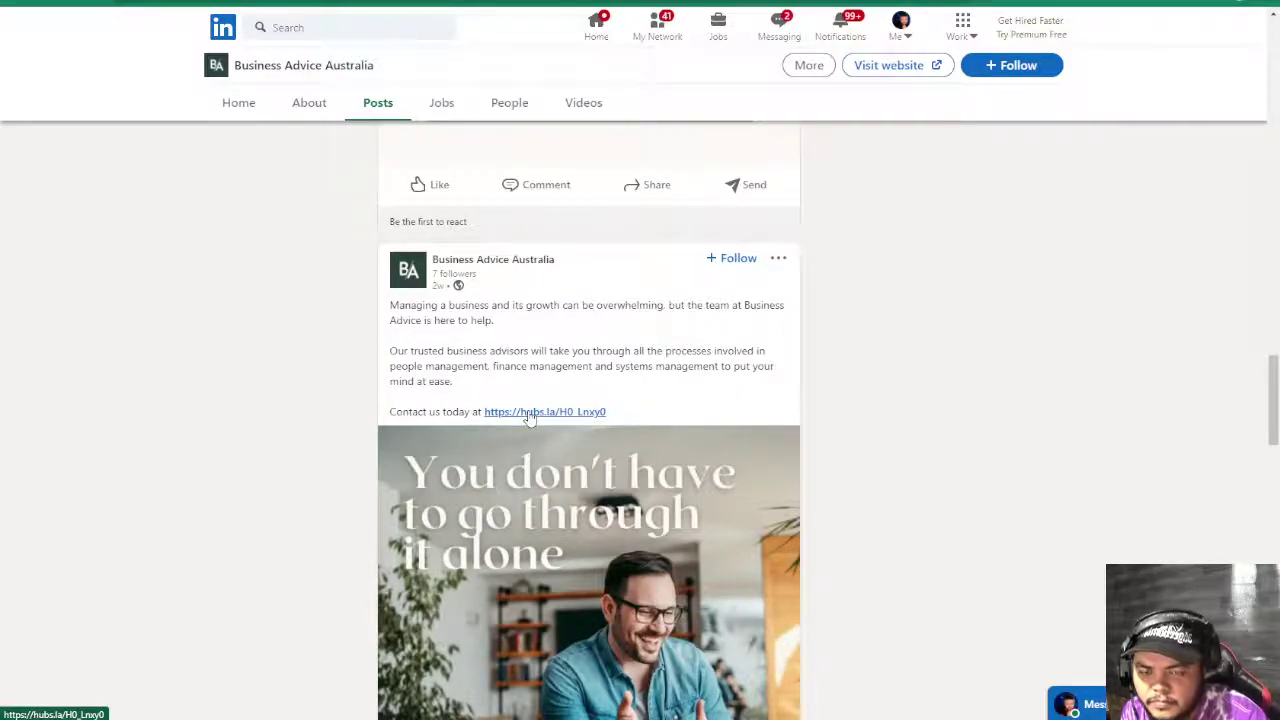
left_click(530, 414)
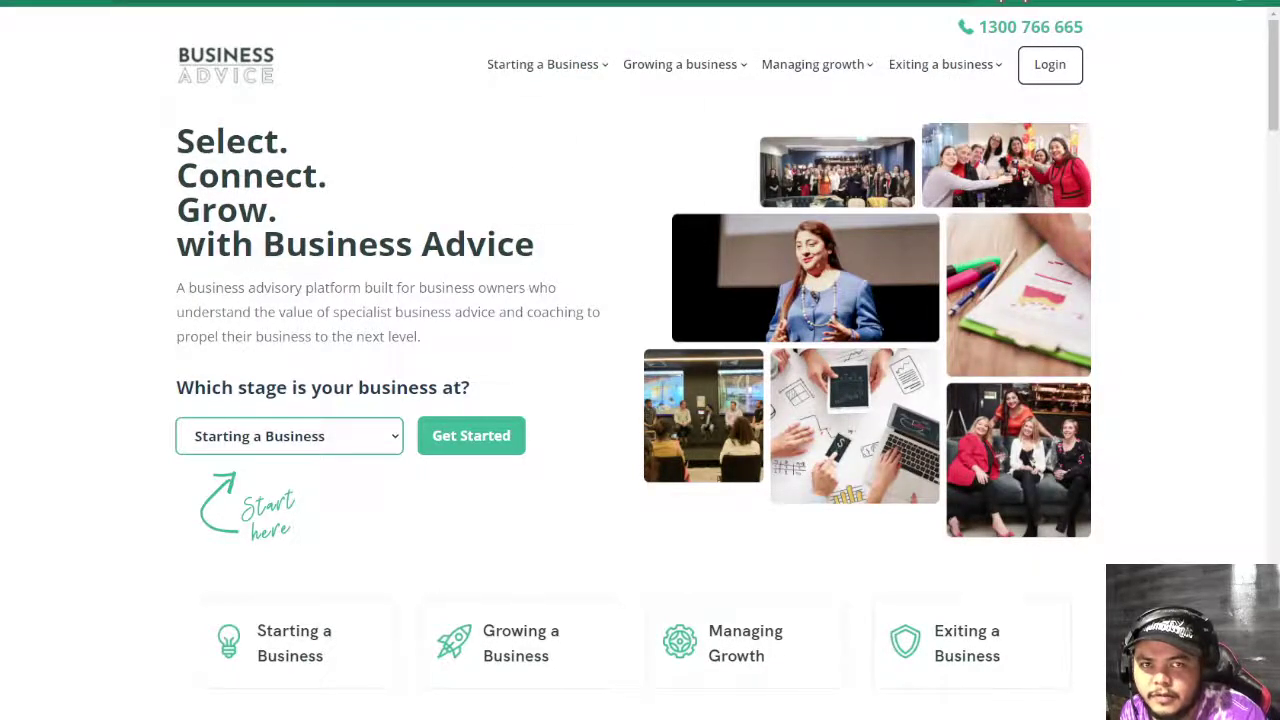
- Cycle back through the open tabs to the SEO audit spreadsheet
key("ctrl+Tab")
key("ctrl+Tab")
key("ctrl+Tab")
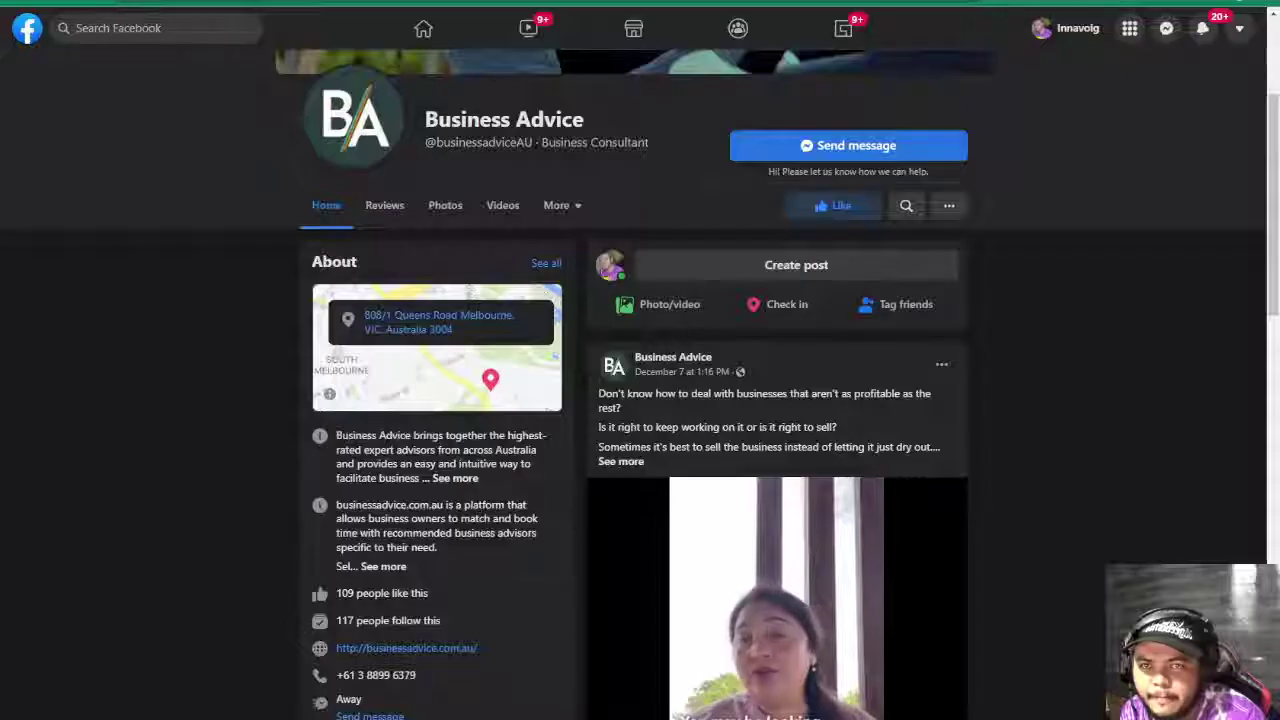
key("ctrl+shift+Tab")
key("ctrl+shift+Tab")
key("ctrl+shift+Tab")
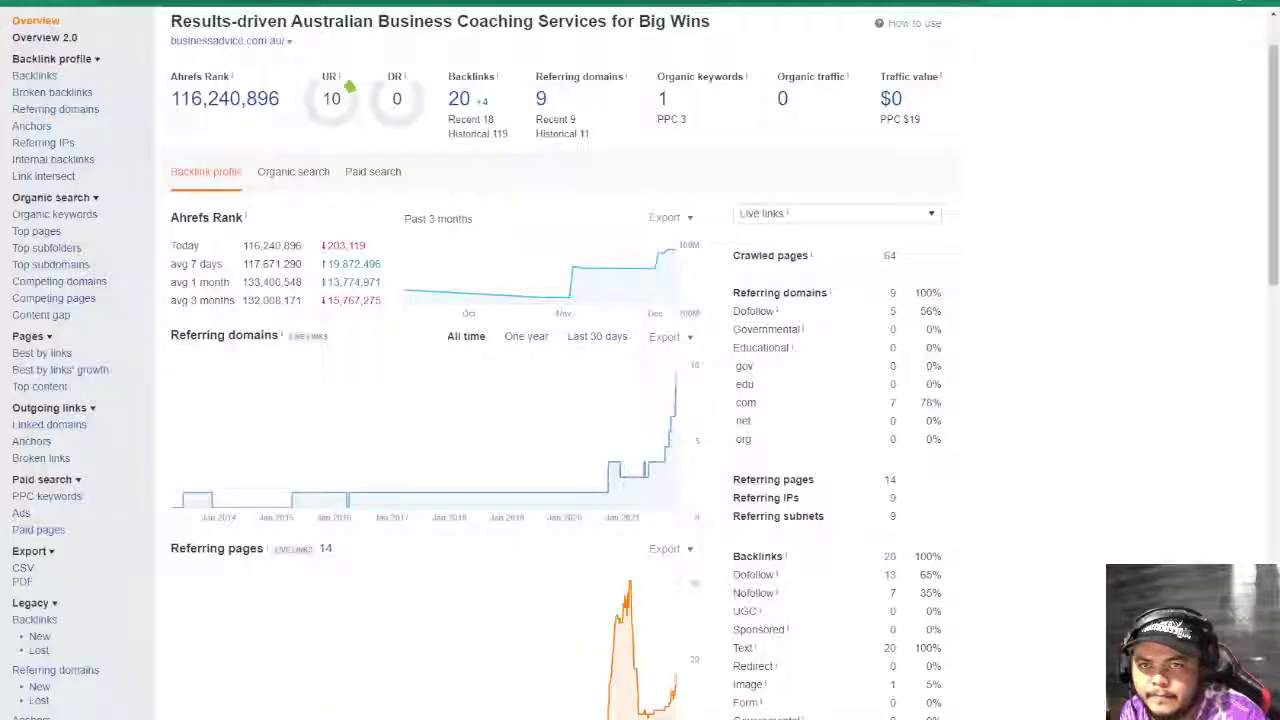
key("ctrl+shift+Tab")
key("ctrl+shift+Tab")
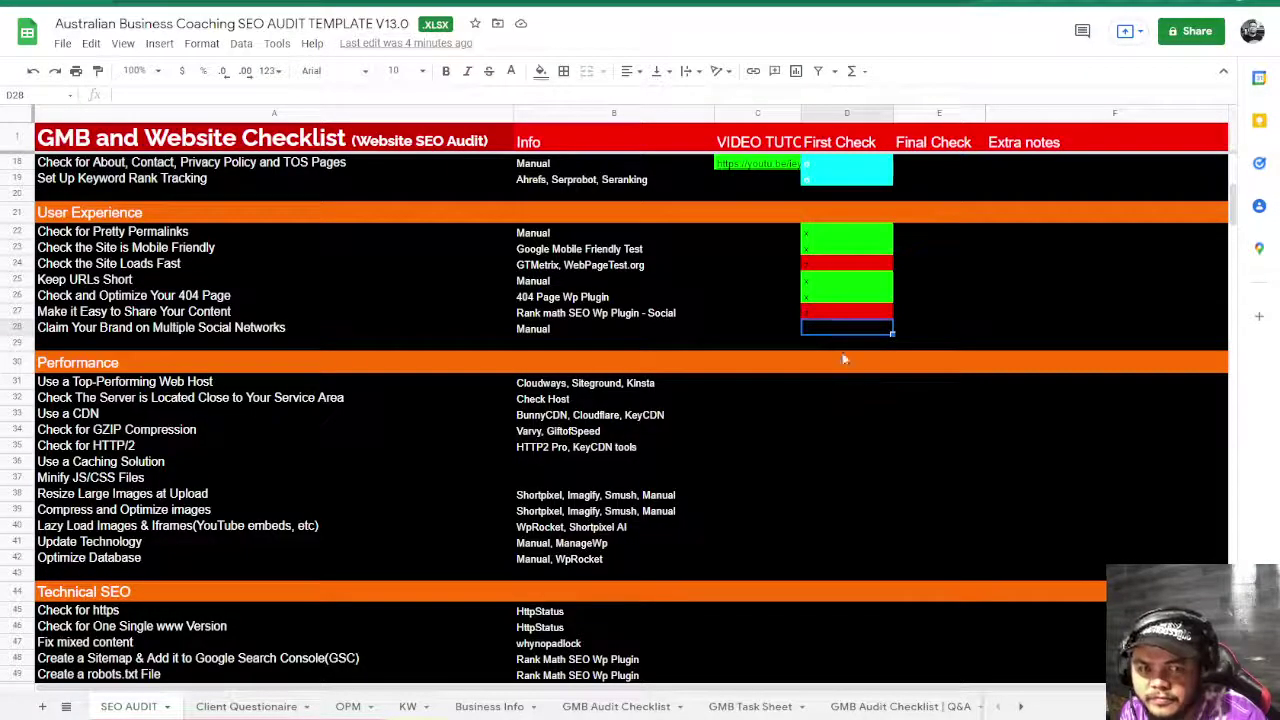
- Put x in D28, then o marks down First Check from Use a Top-Performing Web Host to Update Technology
type("x")
left_click(868, 398)
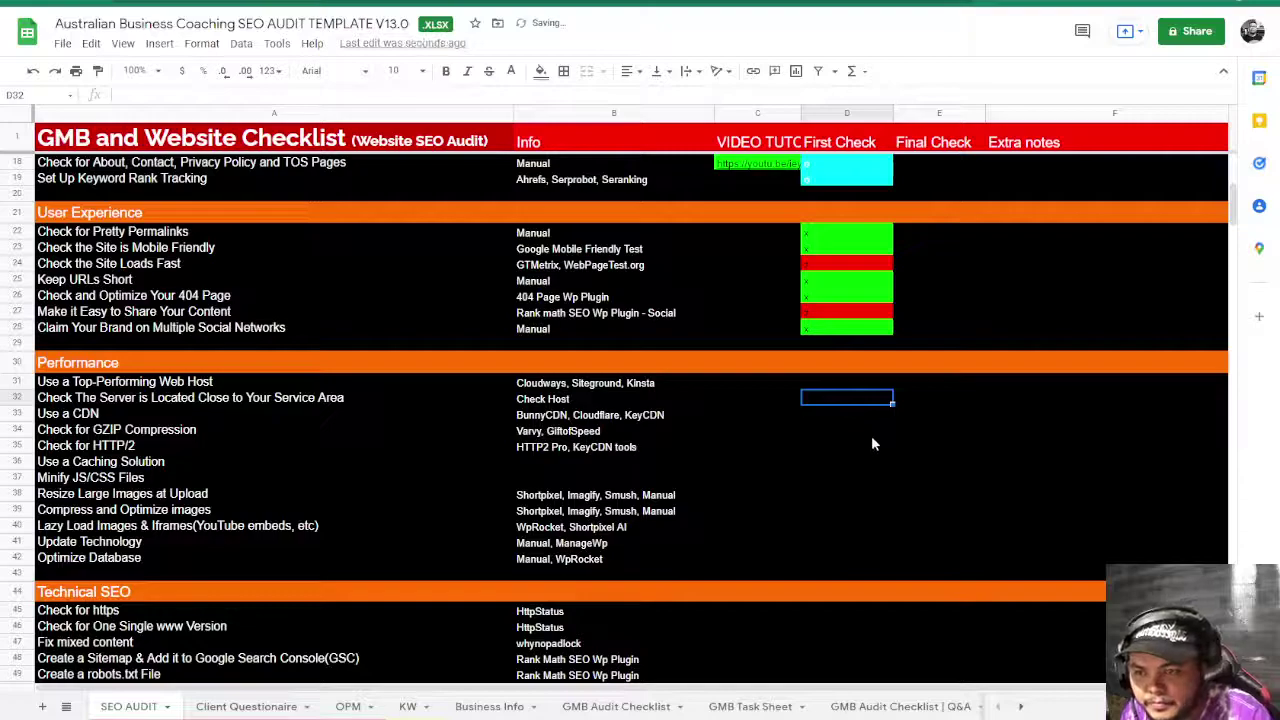
left_click(812, 381)
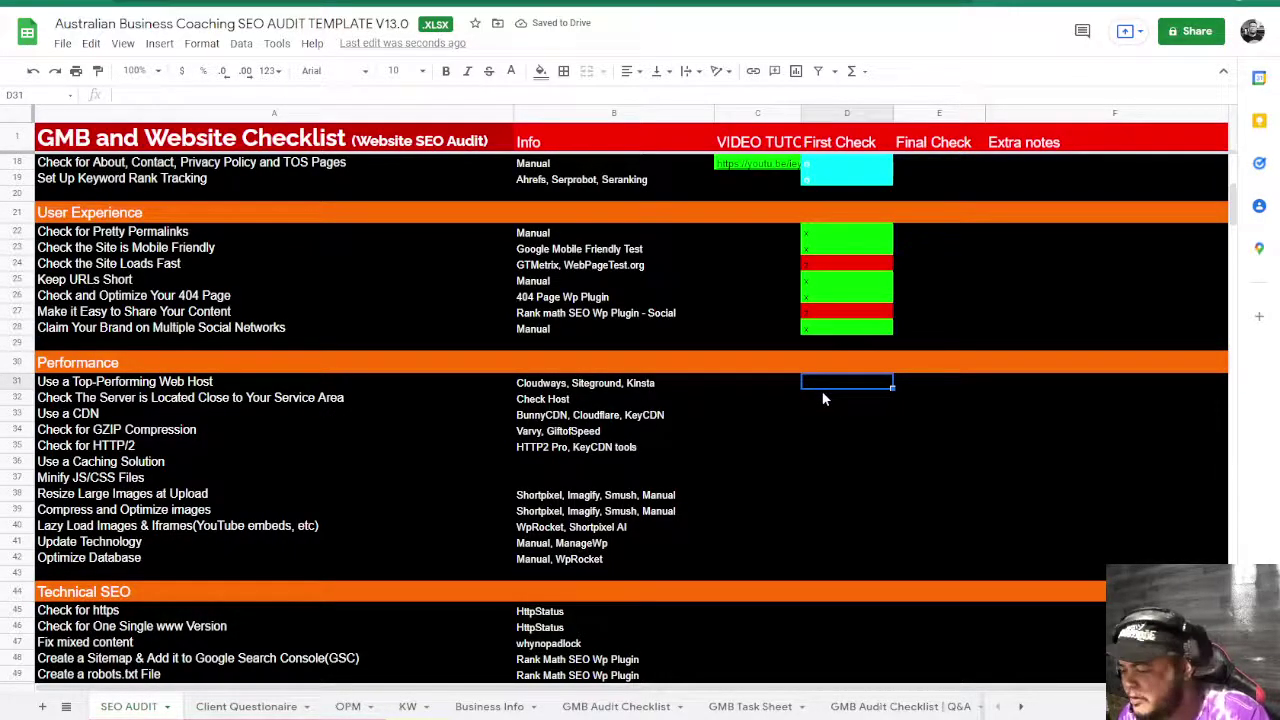
type("o o o o o o o o o o o")
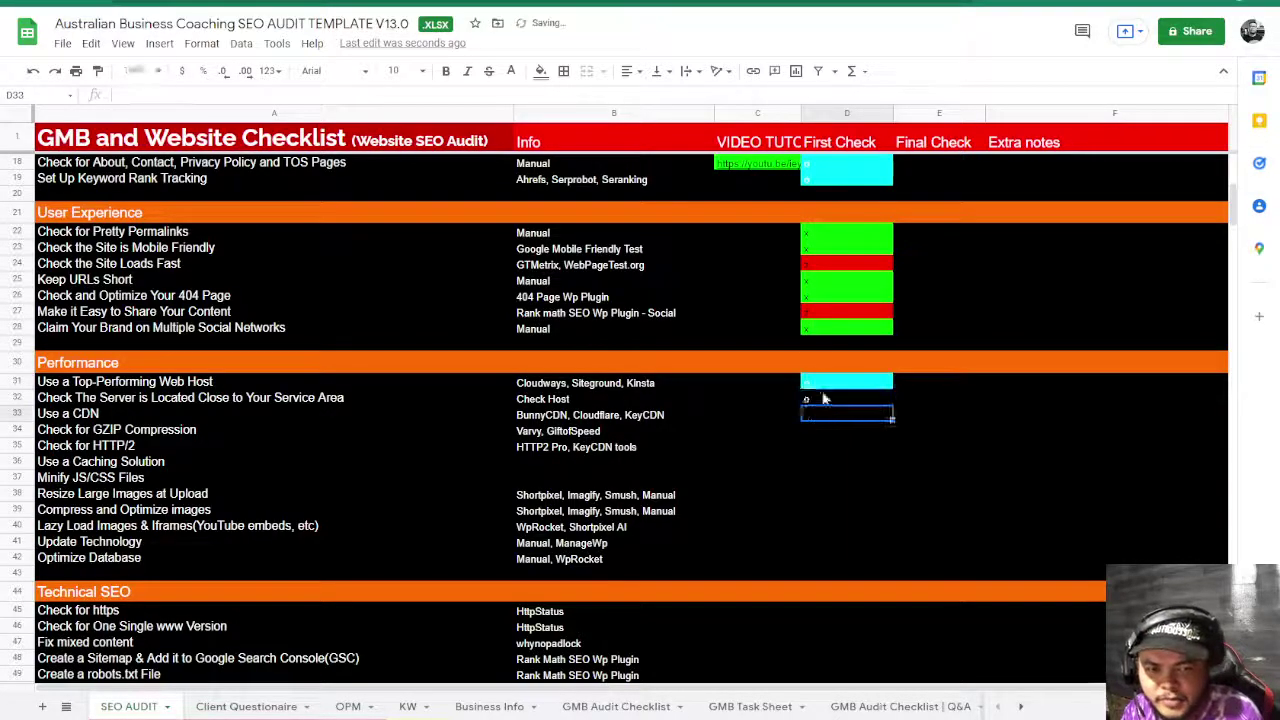
key("Return")
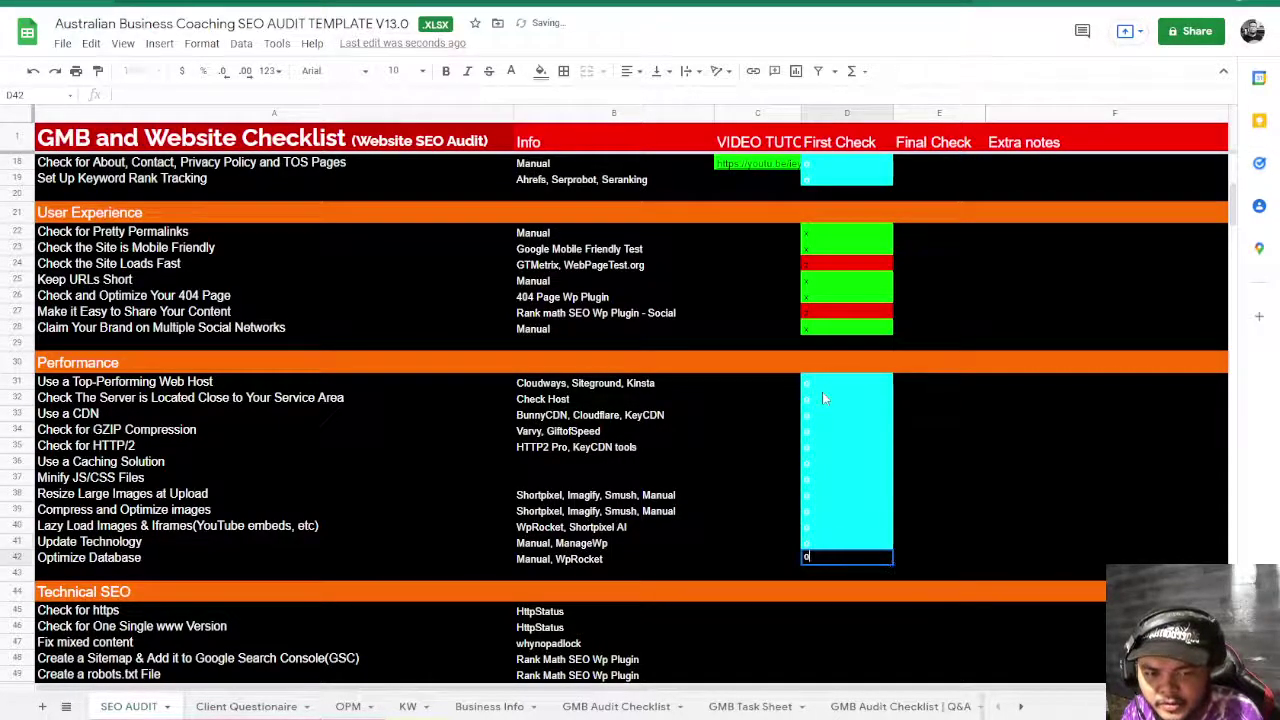
type("o")
key("Left")
key("Left")
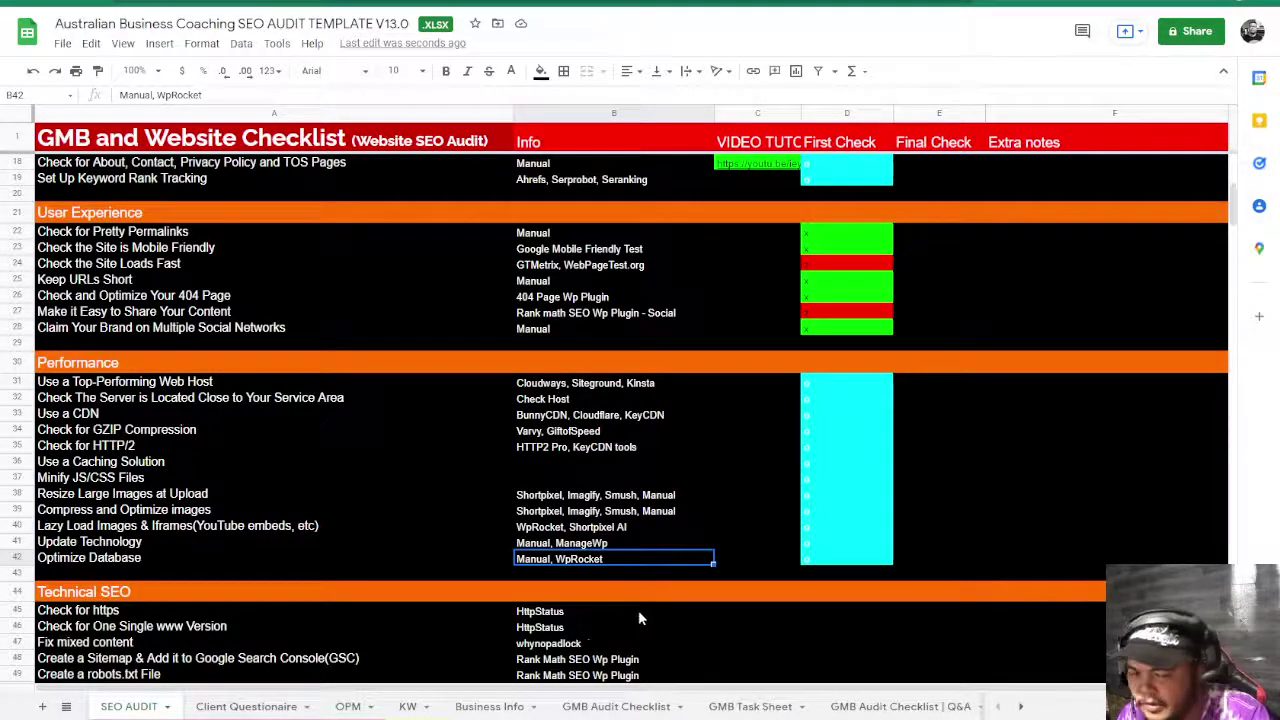
- Select the Check for https row, then the Use a Top-Performing Web Host task
left_click(729, 617)
scroll(729, 615, "down", 5)
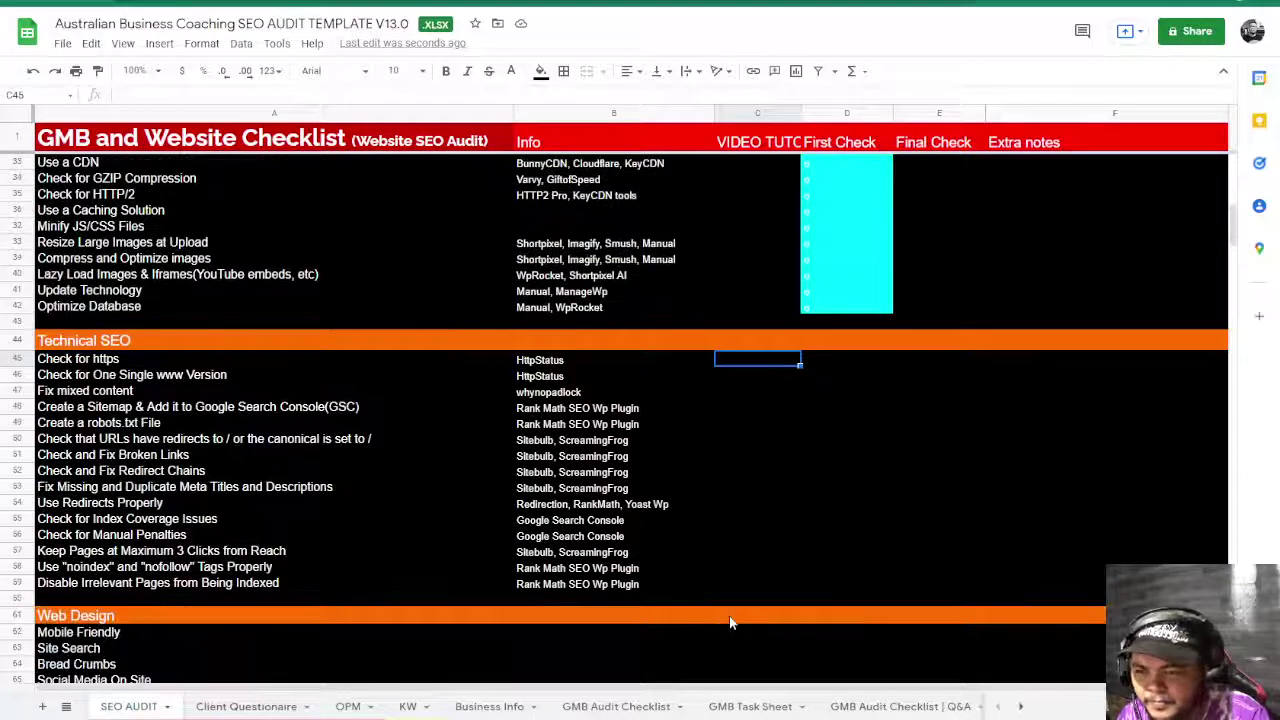
scroll(729, 615, "up", 7)
scroll(729, 623, "up", 4)
scroll(729, 623, "down", 8)
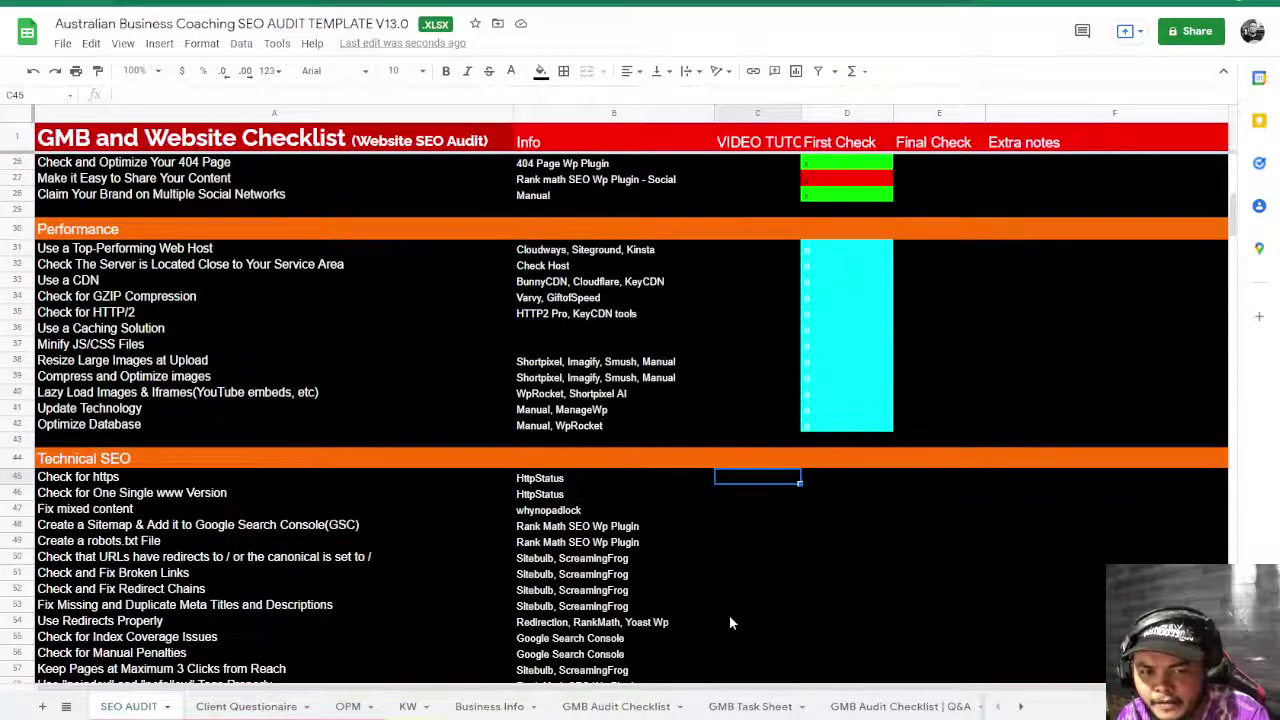
scroll(729, 623, "up", 7)
scroll(700, 600, "down", 3)
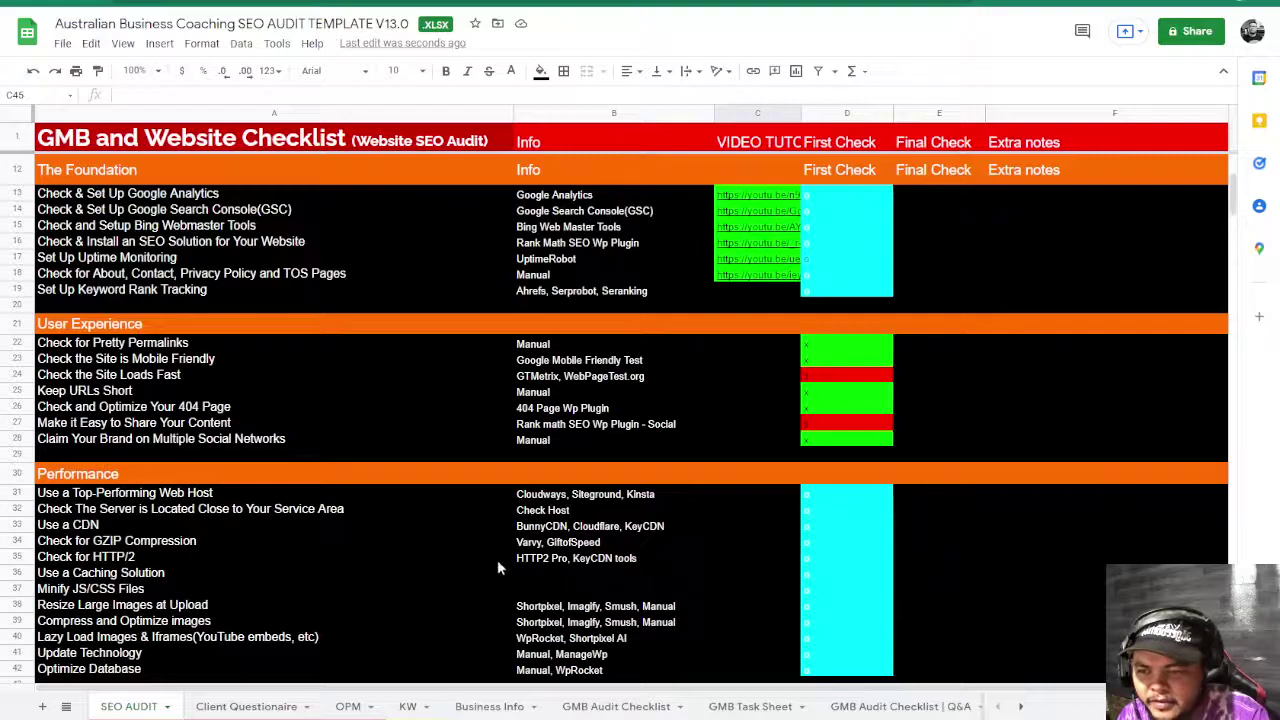
scroll(500, 555, "down", 3)
scroll(510, 537, "down", 3)
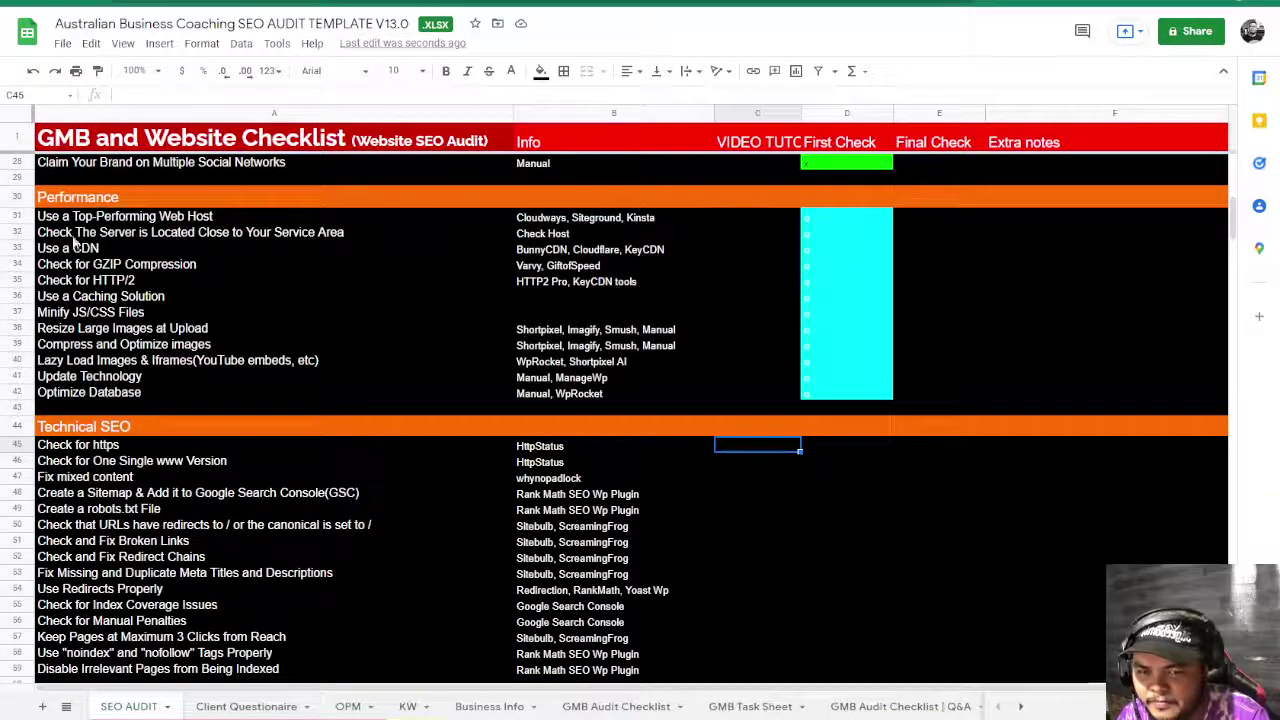
left_click(86, 221)
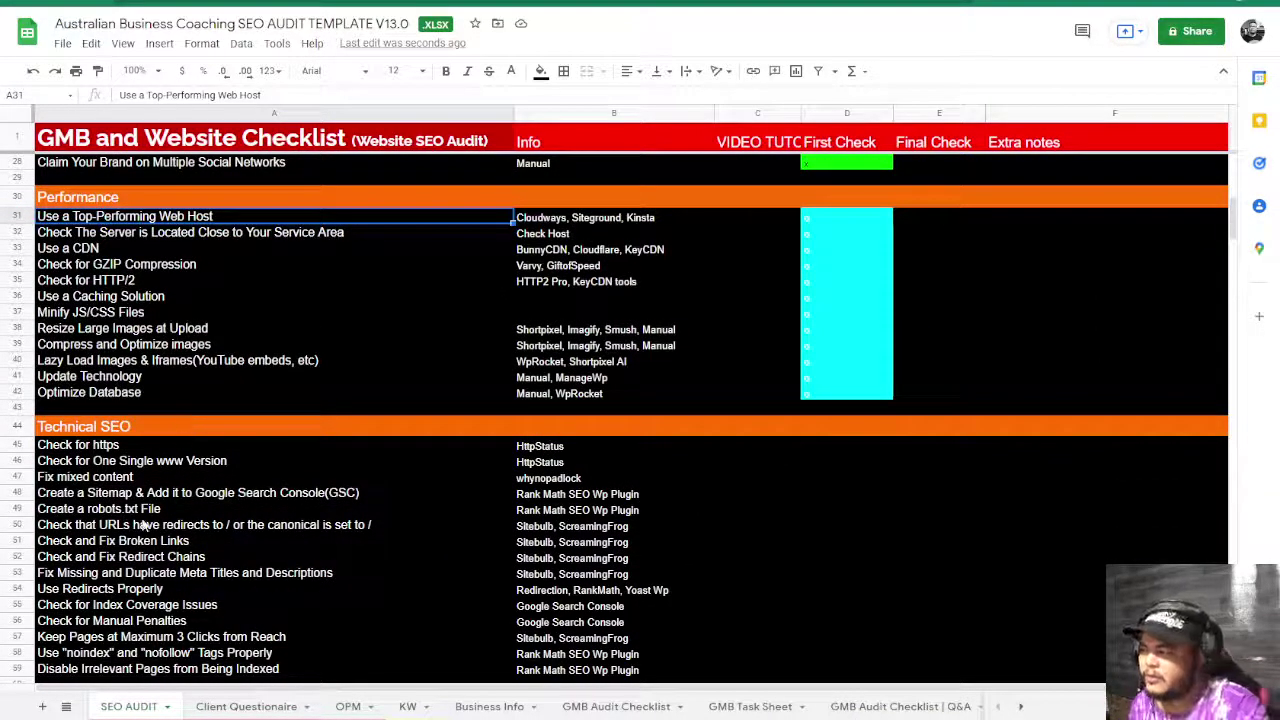
scroll(288, 410, "down", 4)
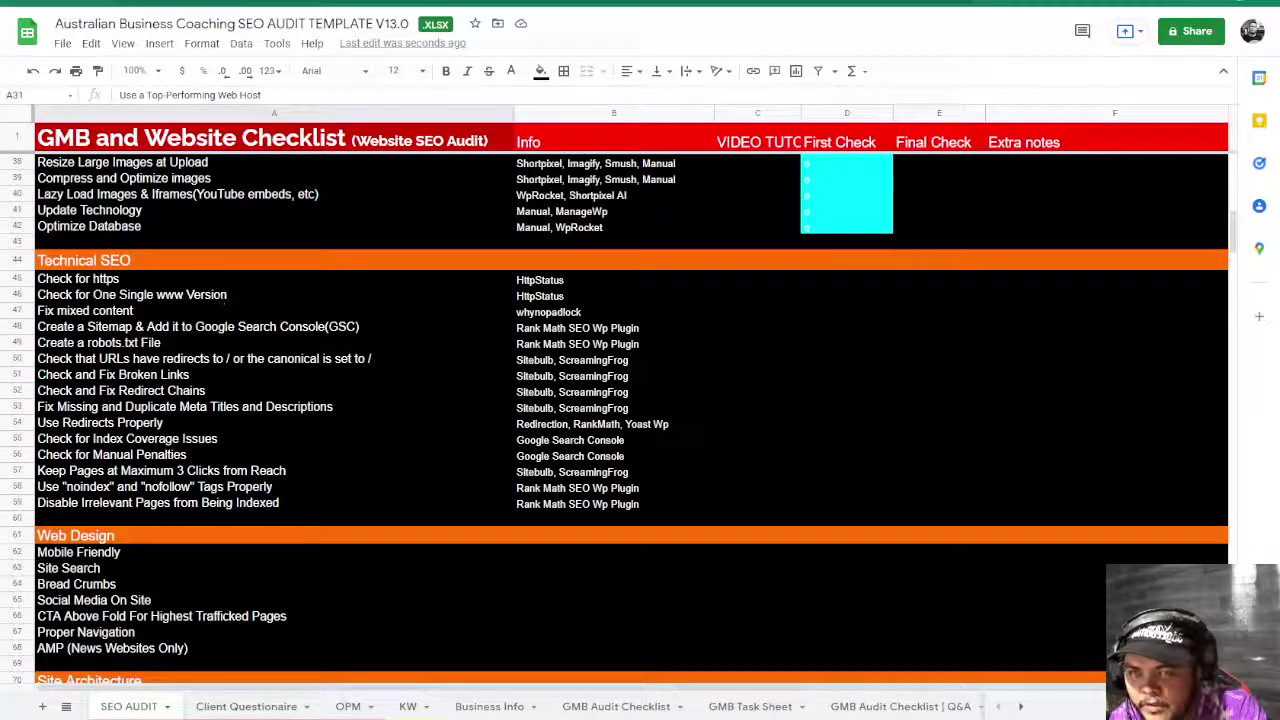
key("ctrl+Tab")
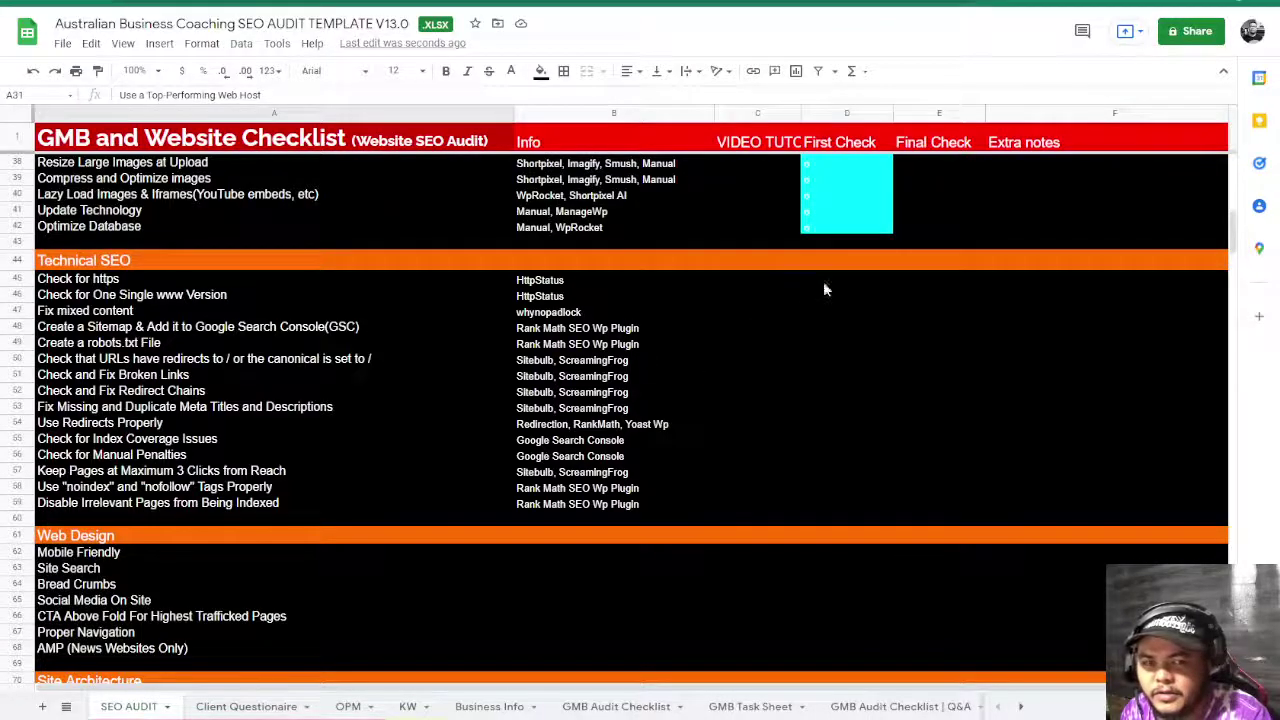
- Undo the last map change, then enter 'why' in the address bar to recall Why No Padlock
left_click(823, 281)
key("ctrl+z")
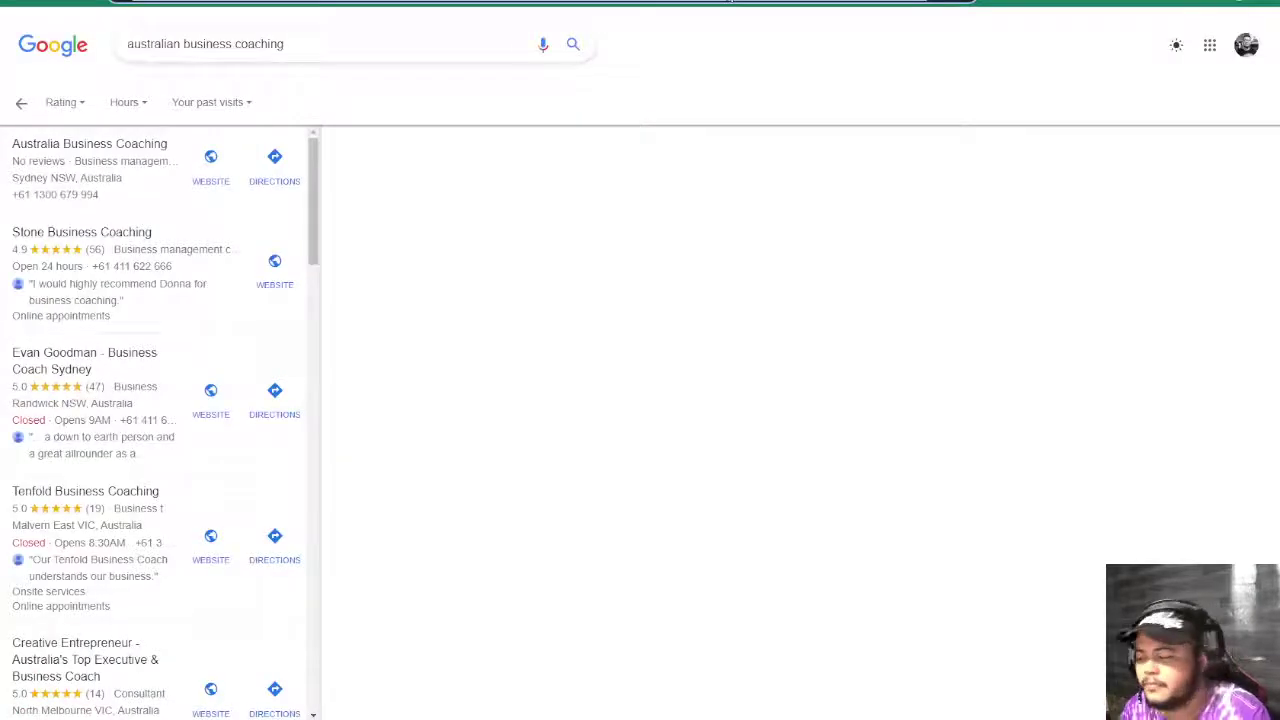
left_click(730, 1)
type("why")
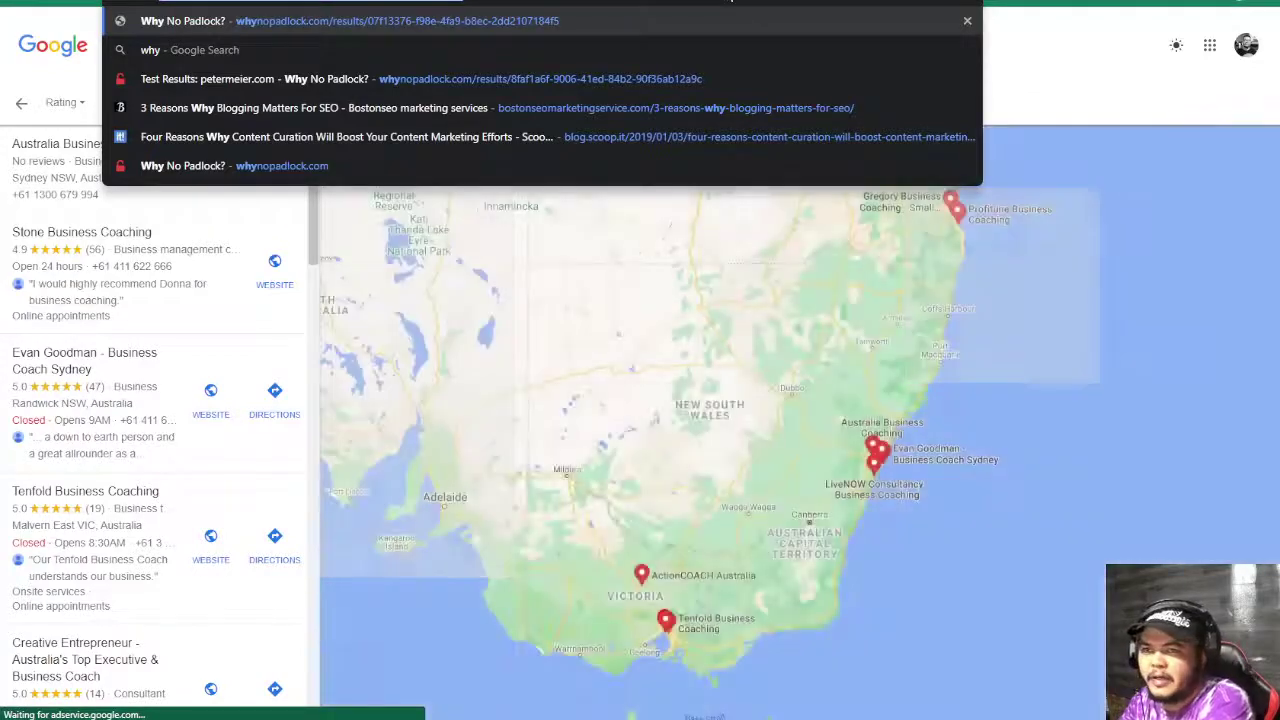
key("Escape")
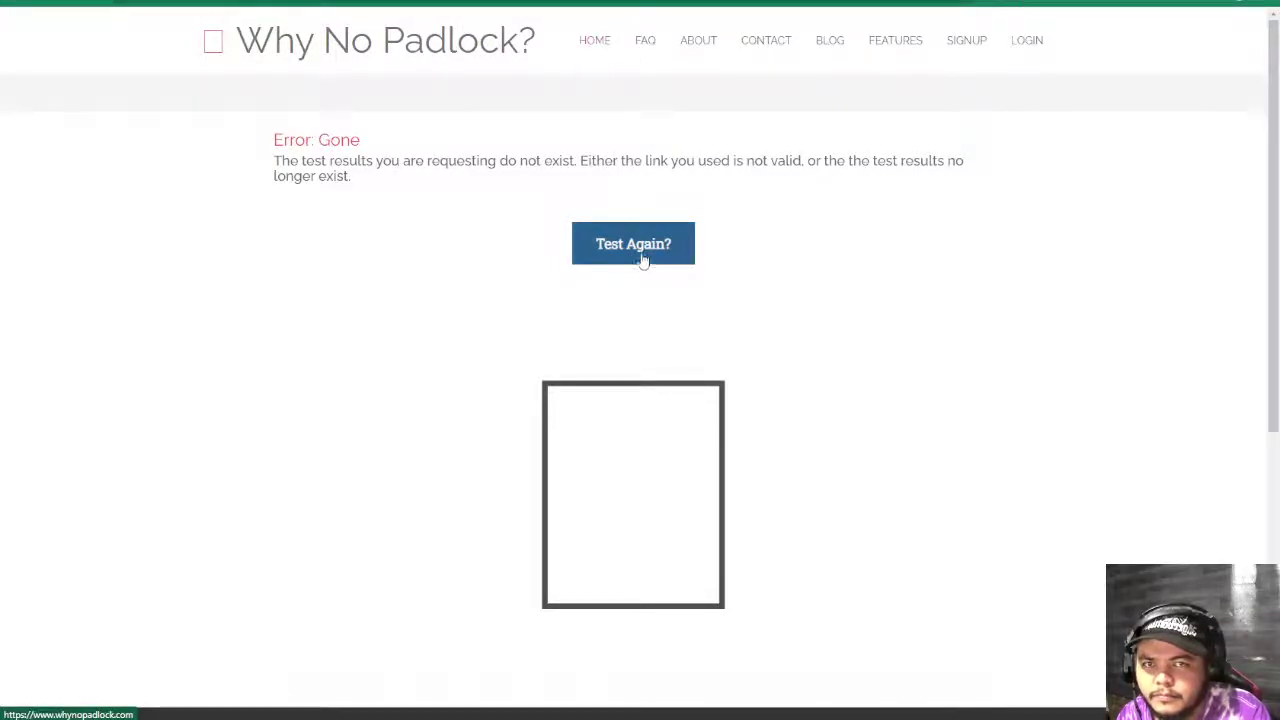
- Start a fresh Why No Padlock test, entering 'theme' and ticking the reCAPTCHA
left_click(639, 252)
left_click(509, 455)
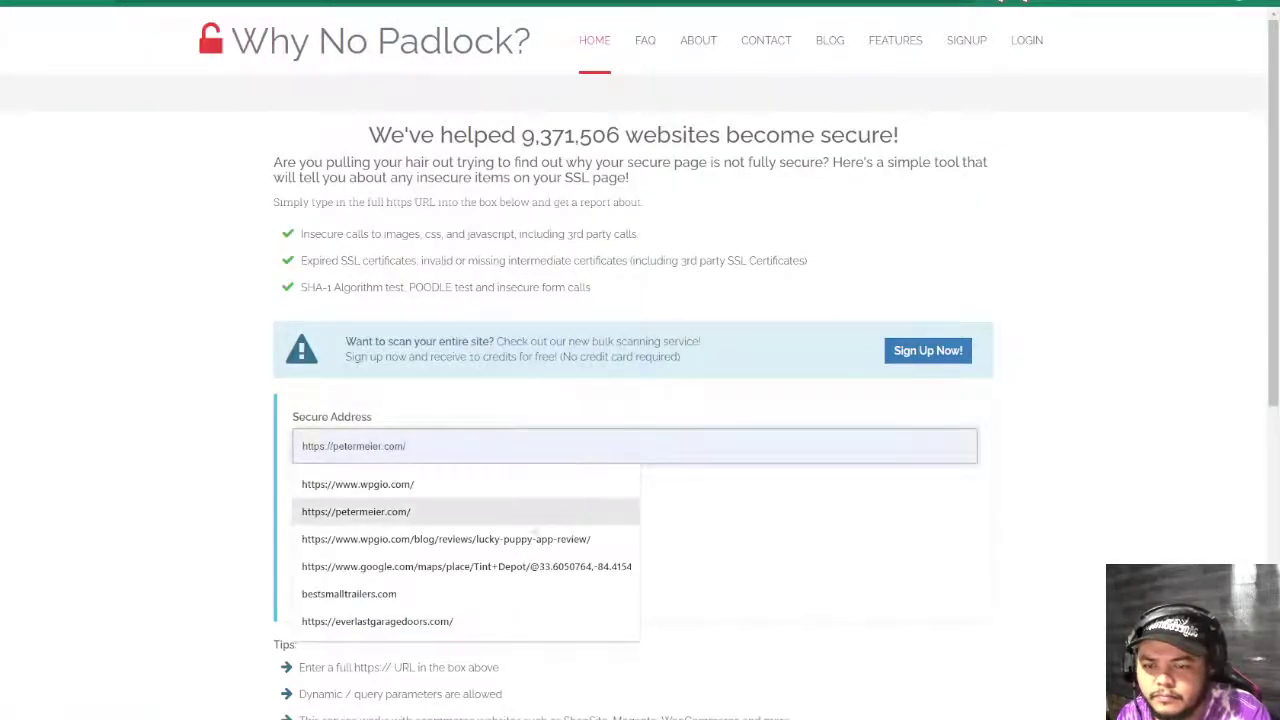
type("theme")
scroll(371, 300, "down", 2)
left_click(312, 280)
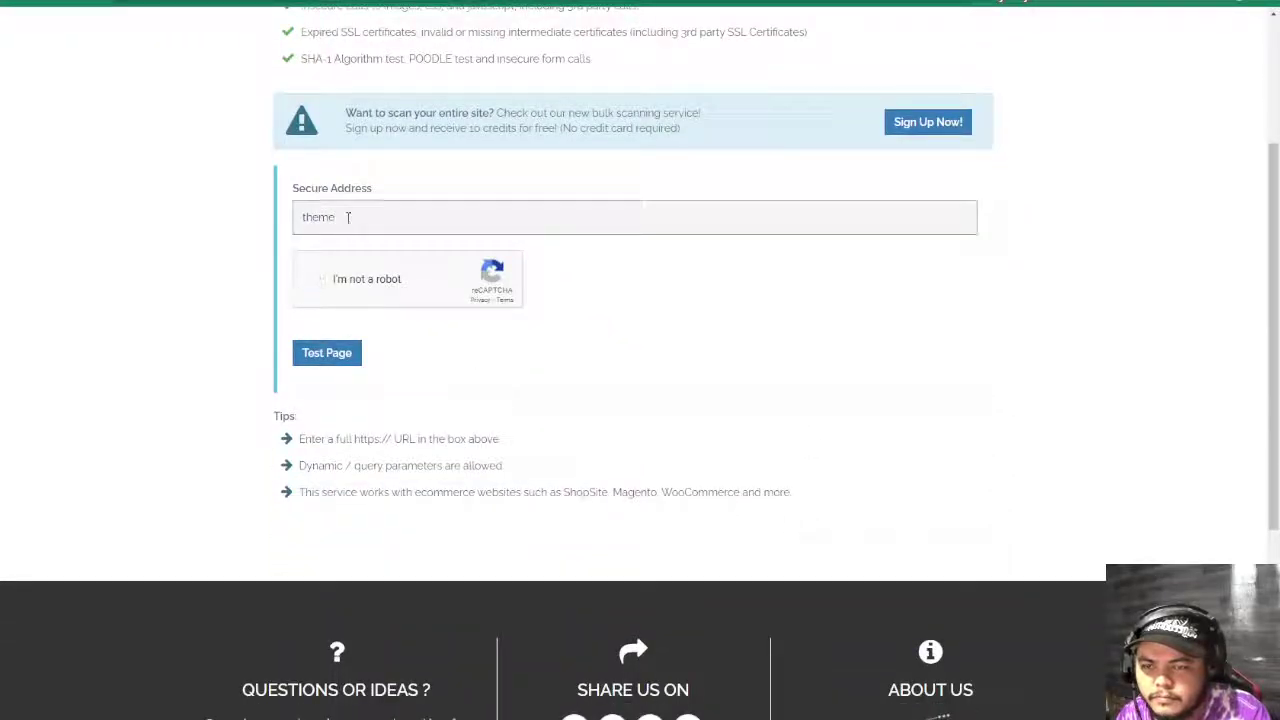
double_click(346, 222)
left_click(346, 226)
- Search the Business Advice article for 'theme', then go to the Business Advice homepage
key("ctrl+Tab")
key("ctrl+f")
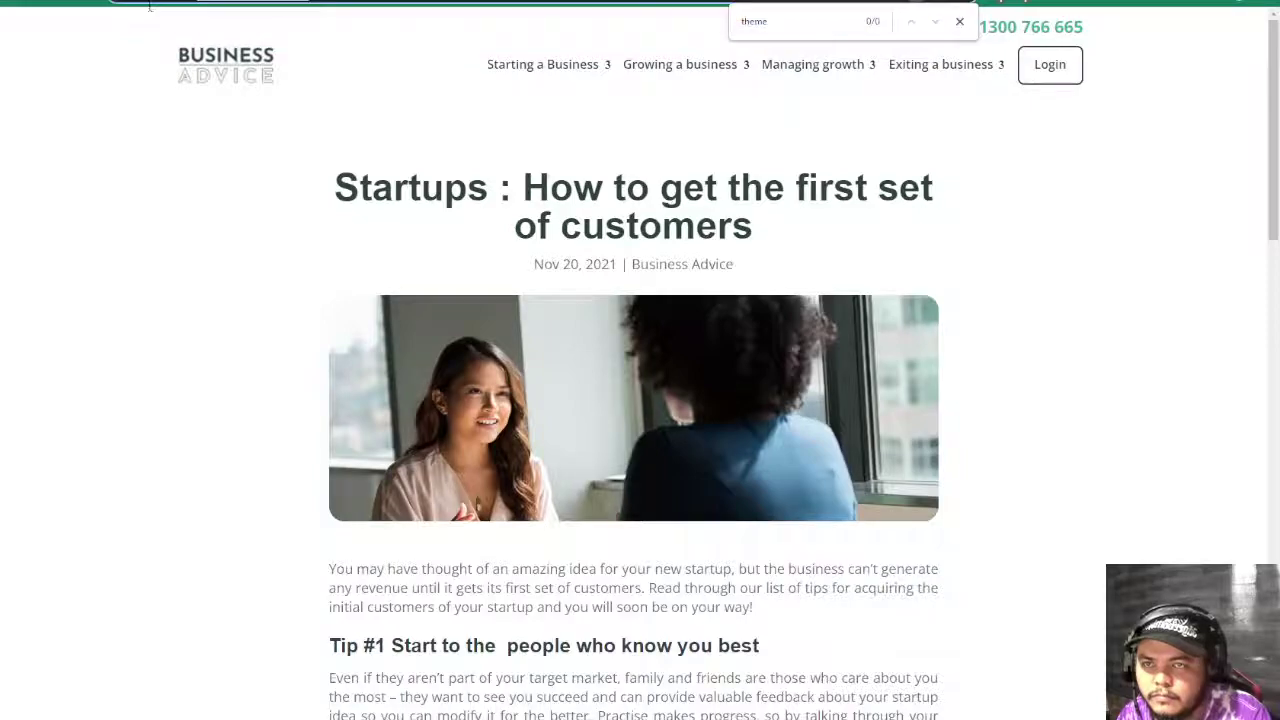
left_click(18, 5)
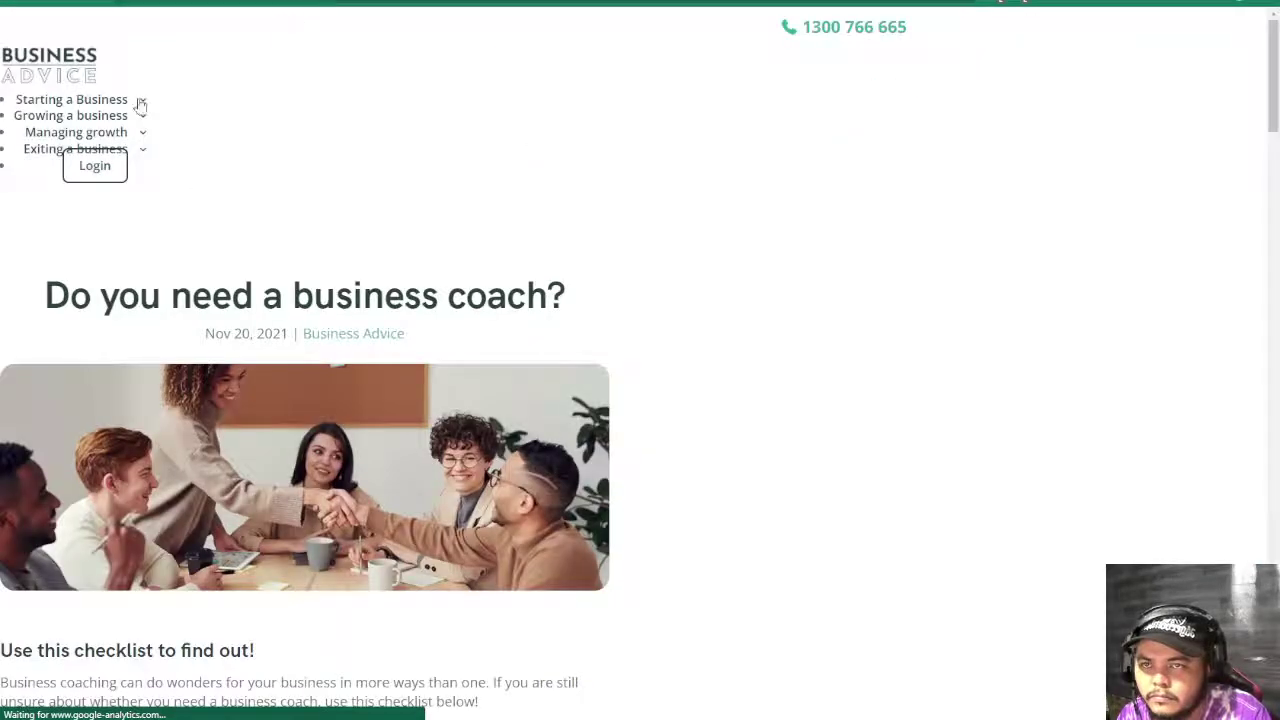
left_click(50, 75)
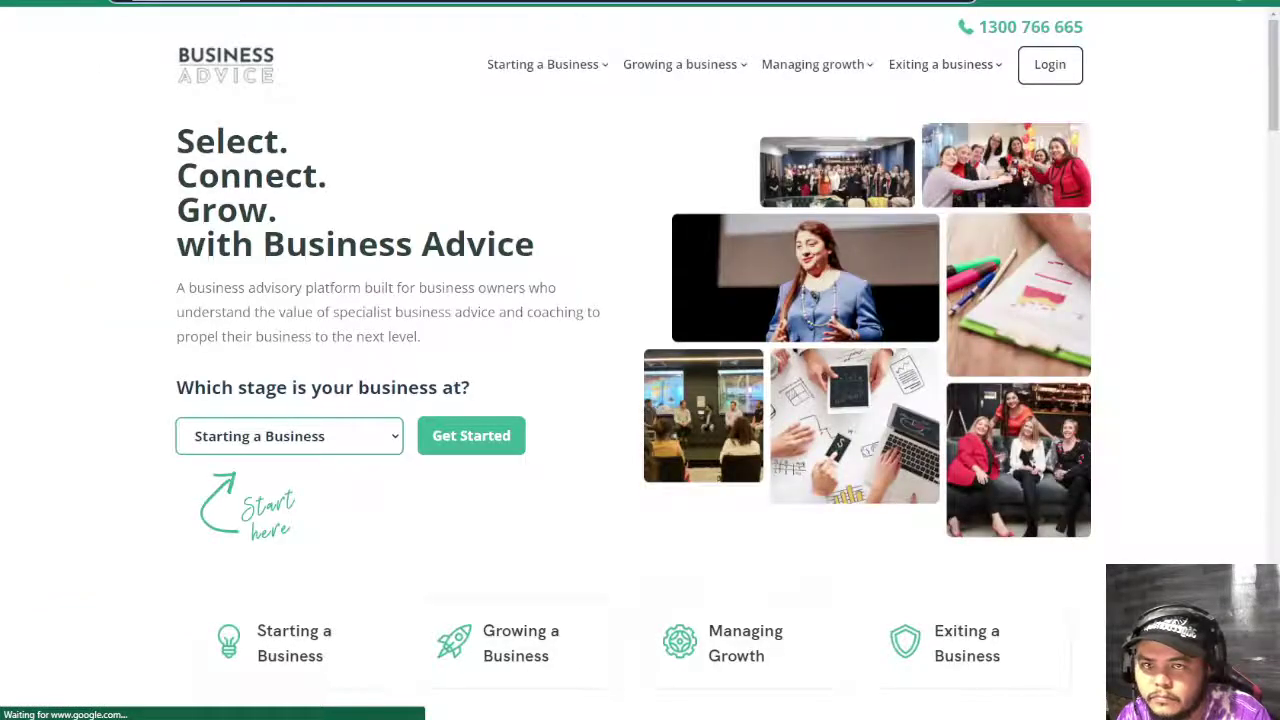
key("ctrl+Tab")
left_click(480, 216)
type("https://businessadvice.com.au/")
left_click(328, 355)
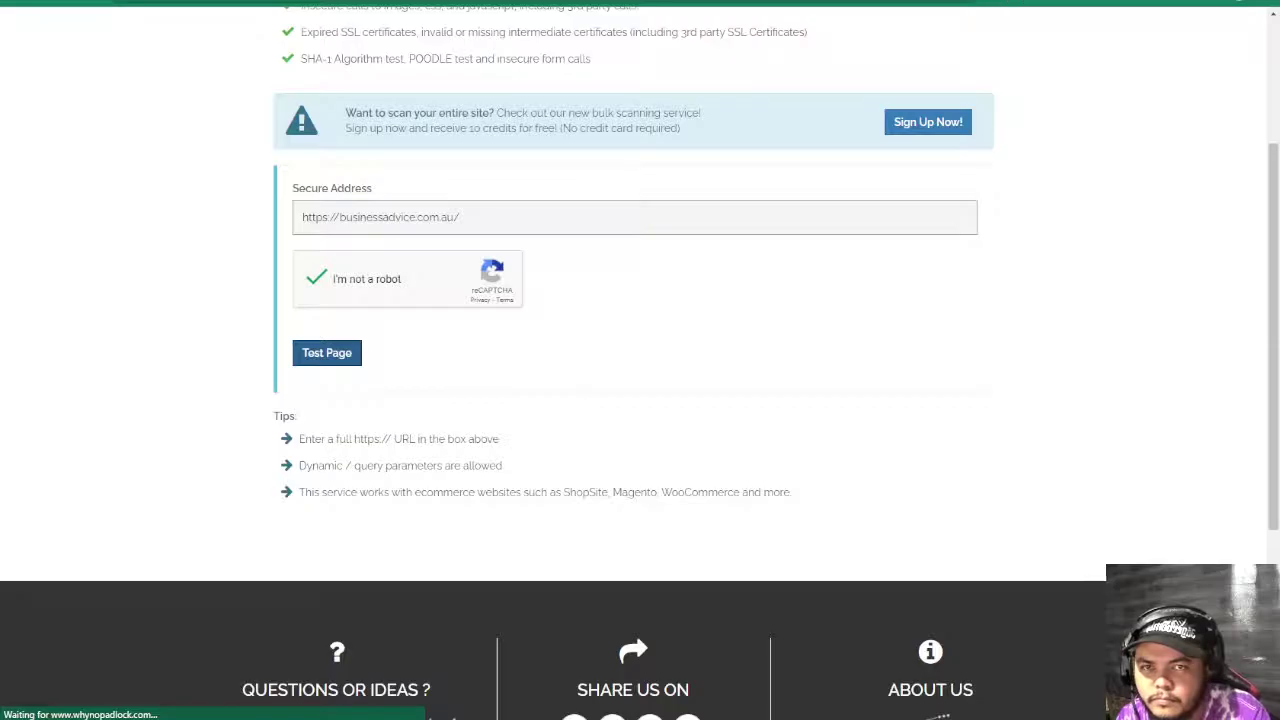
key("ctrl+shift+Tab")
key("ctrl+shift+Tab")
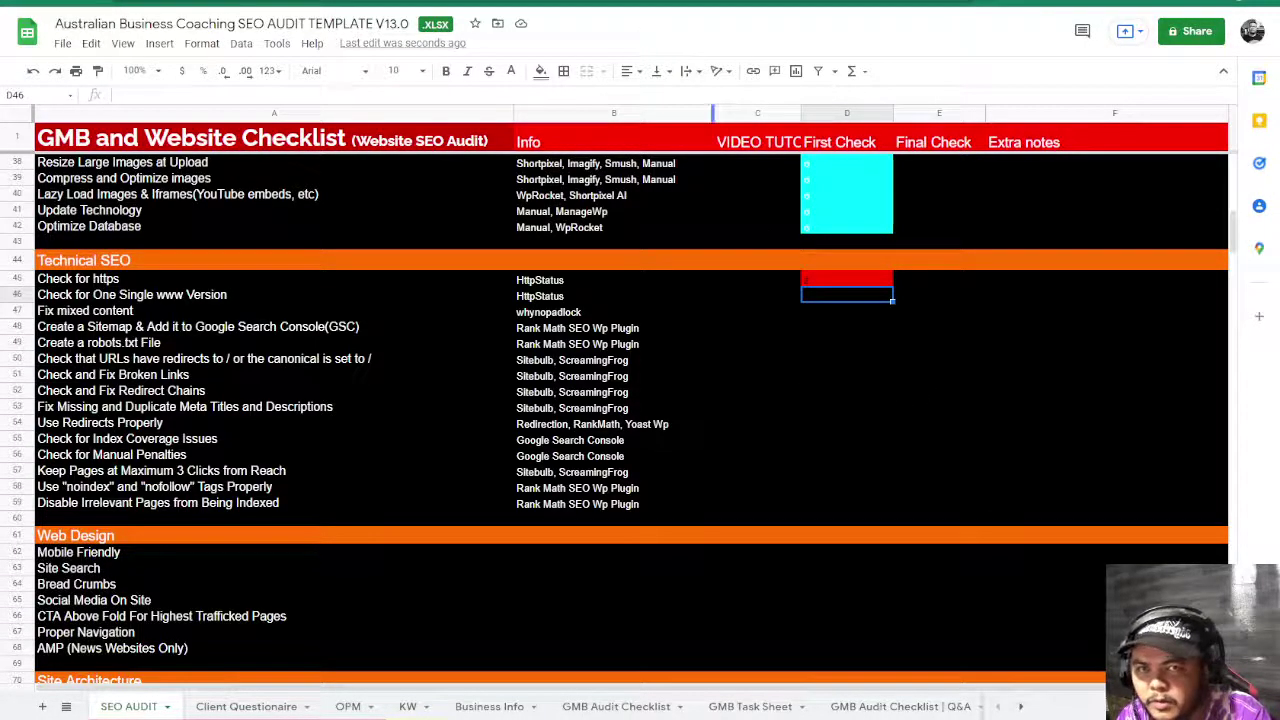
- Load the www version of businessadvice.com.au and open Starting a Business > Ideation
key("ctrl+Tab")
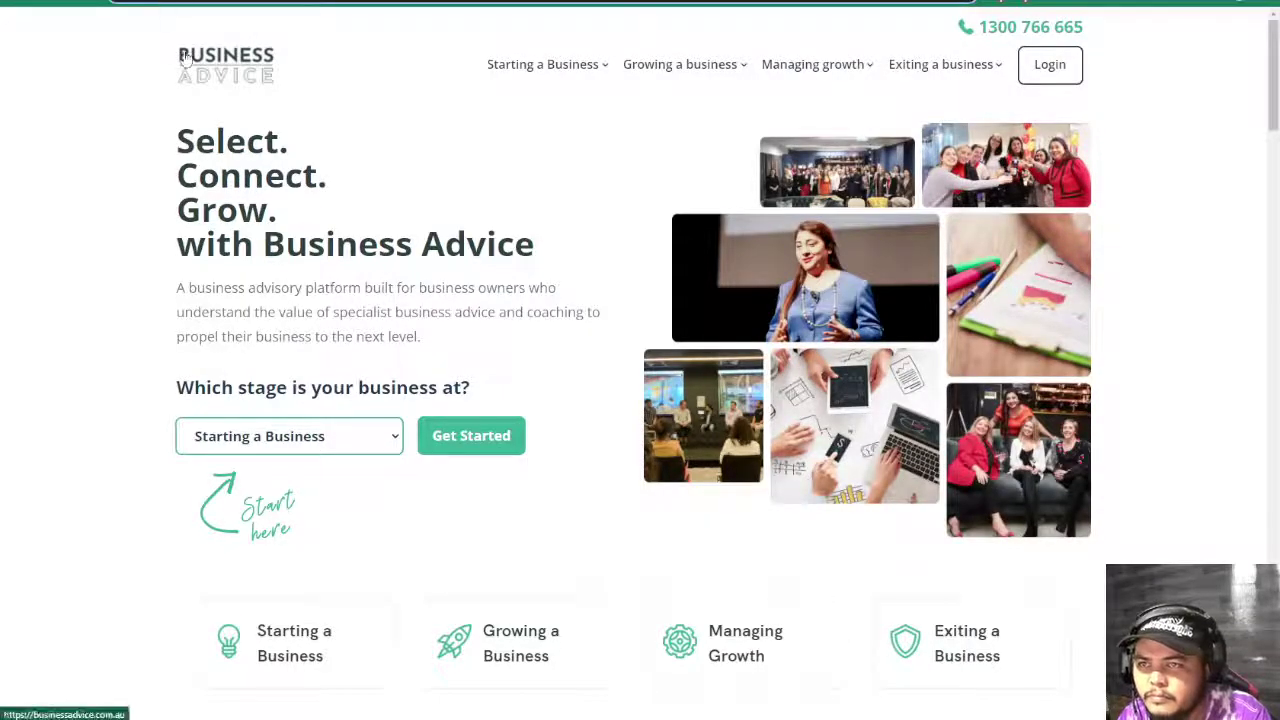
key("ctrl+l")
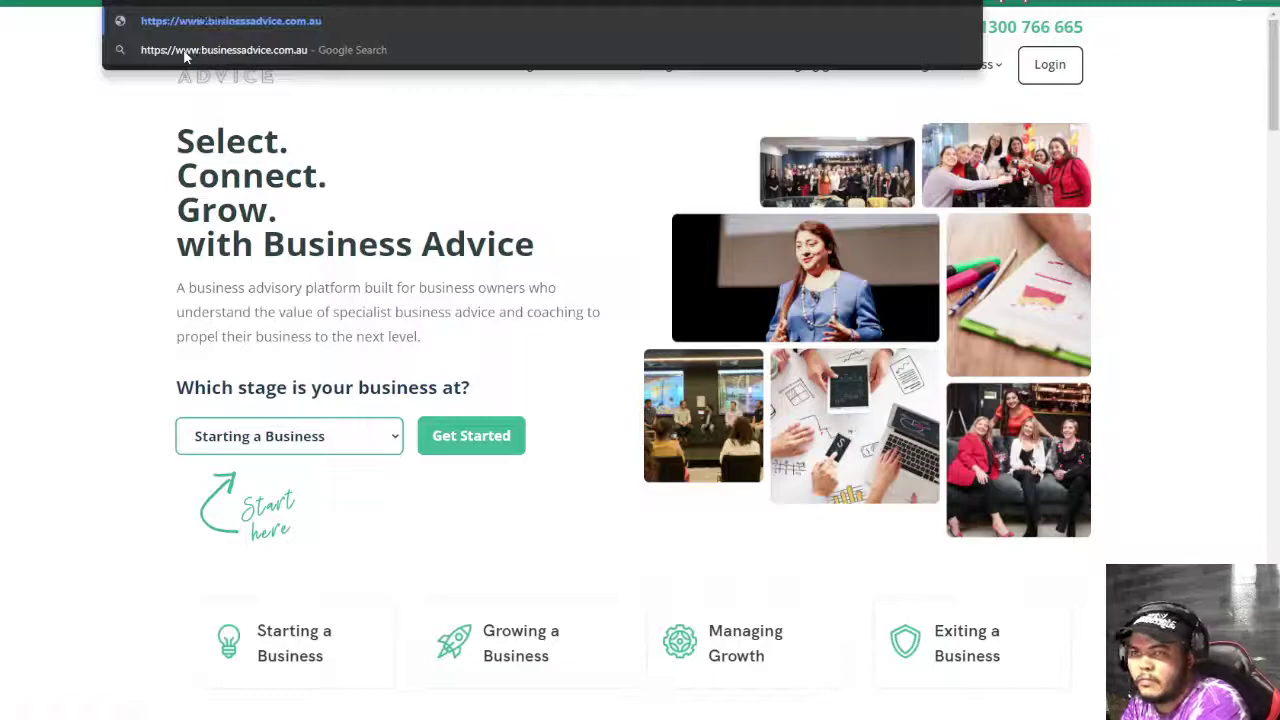
key("Return")
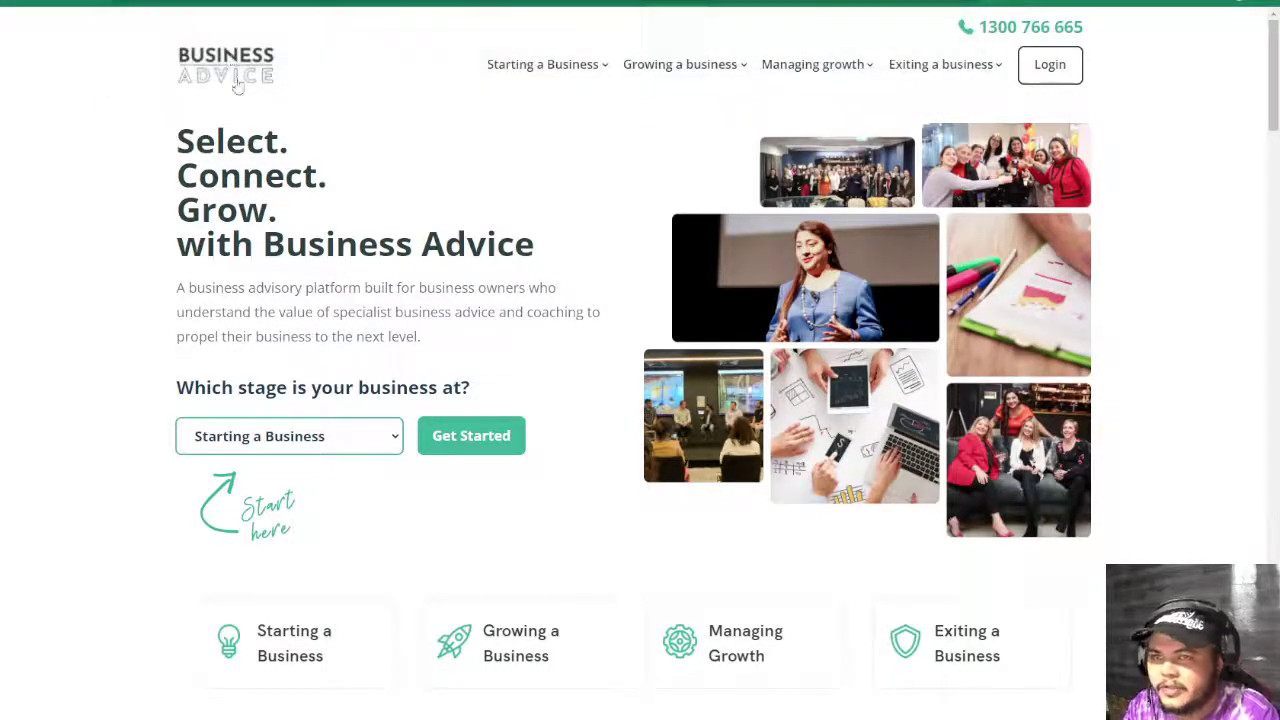
mouse_move(531, 69)
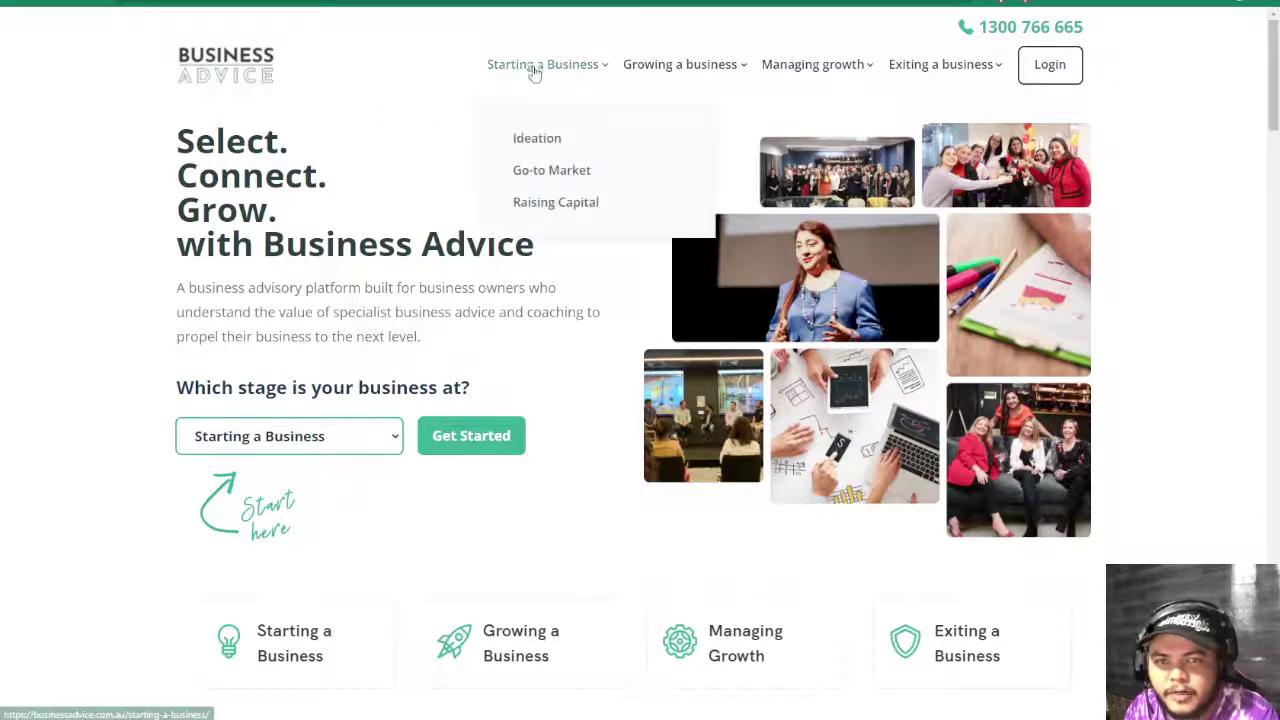
left_click(524, 140)
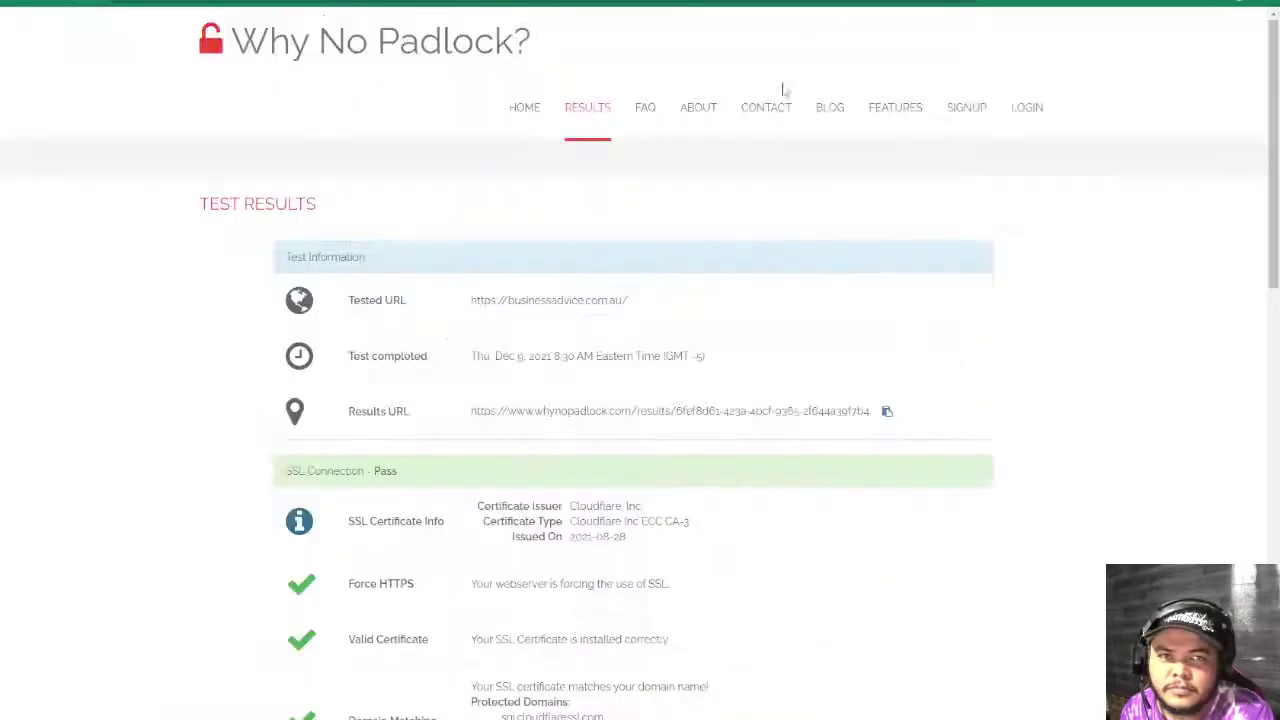
- Review the Hard Failure and mixed-content errors in the homepage SSL results
scroll(653, 469, "down", 1)
scroll(653, 469, "down", 8)
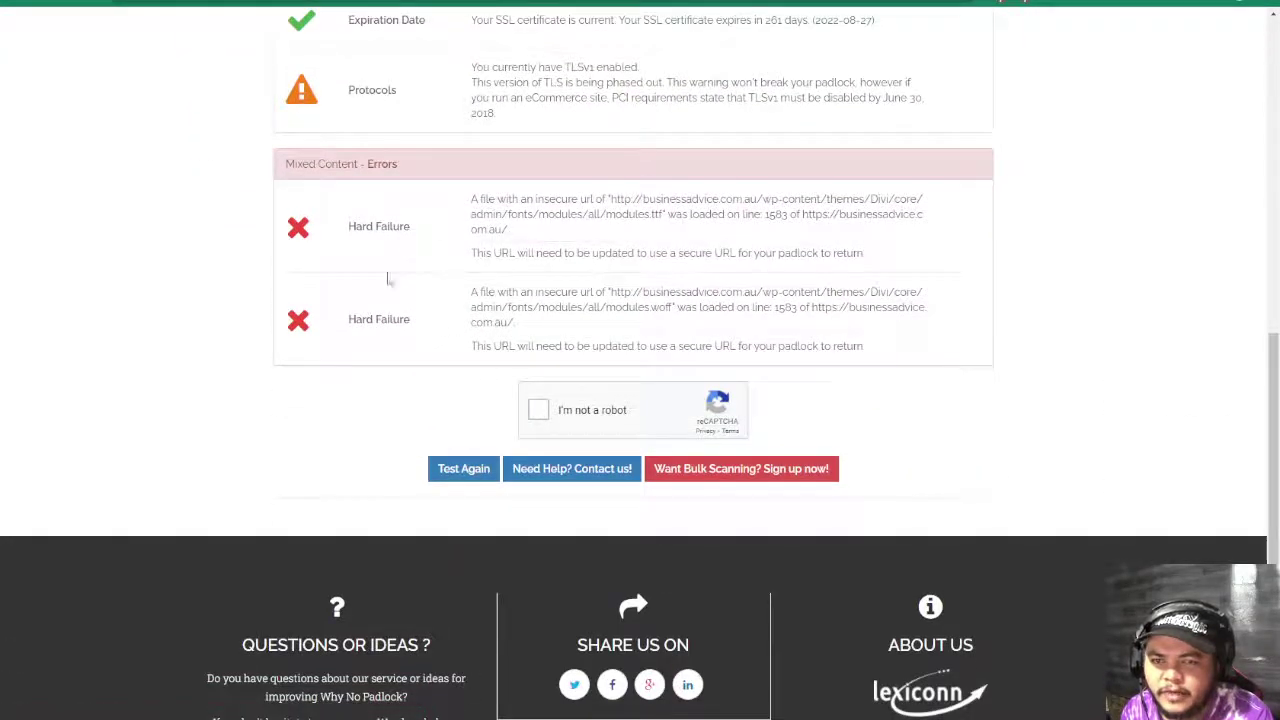
triple_click(357, 226)
left_click_drag(362, 320, 518, 420)
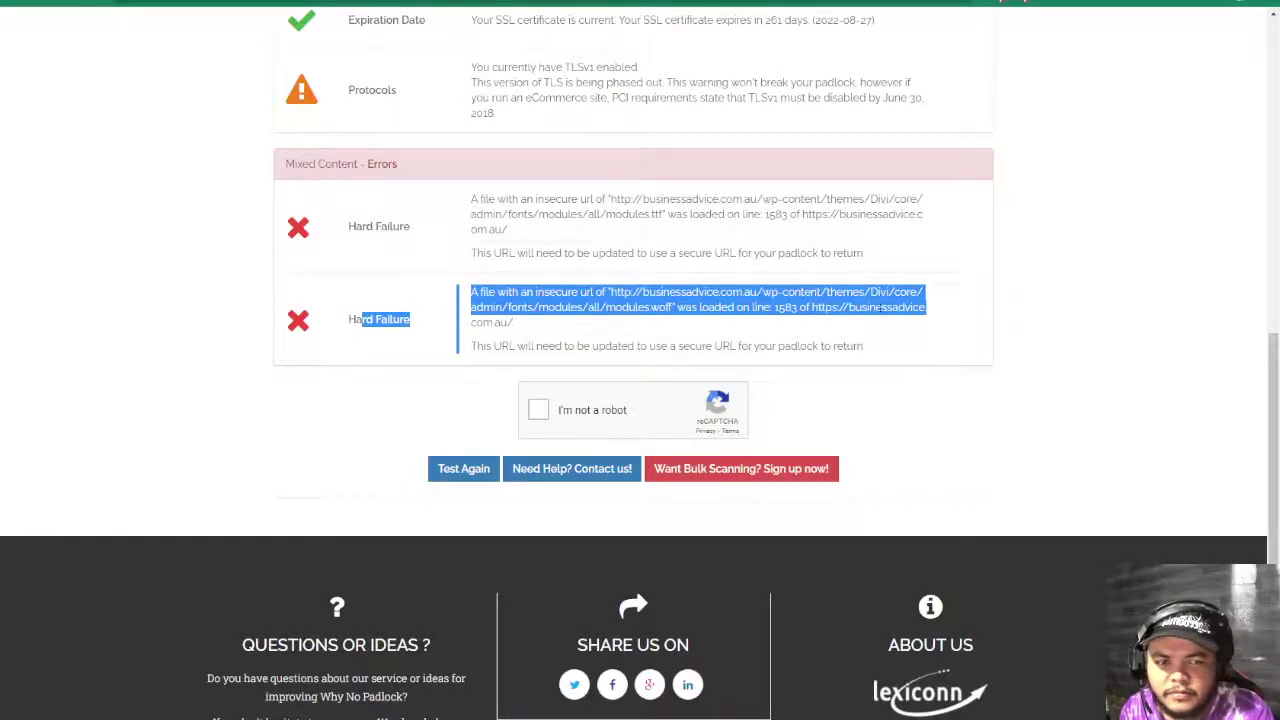
left_click(918, 351)
scroll(740, 410, "up", 8)
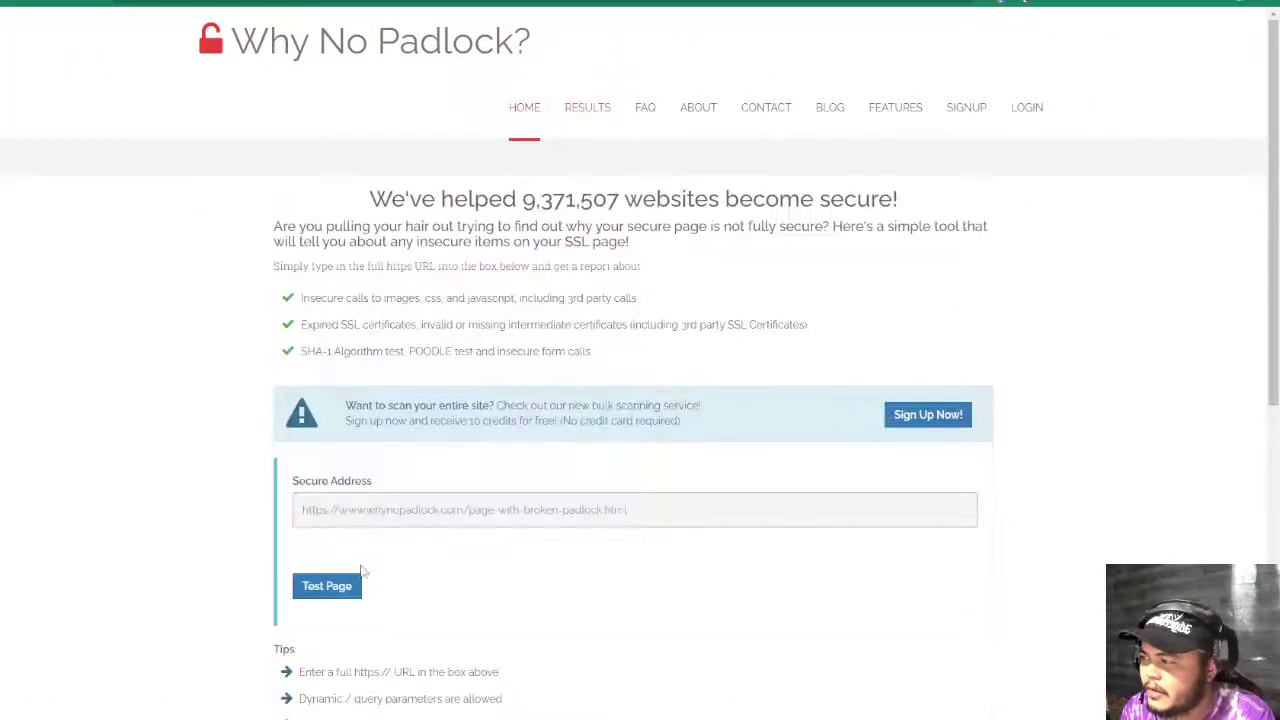
- Run a new padlock test on the pasted Ideation page address
left_click(375, 512)
type("http://businessadvice.com.au/starting-a-business/ideation/")
left_click(315, 571)
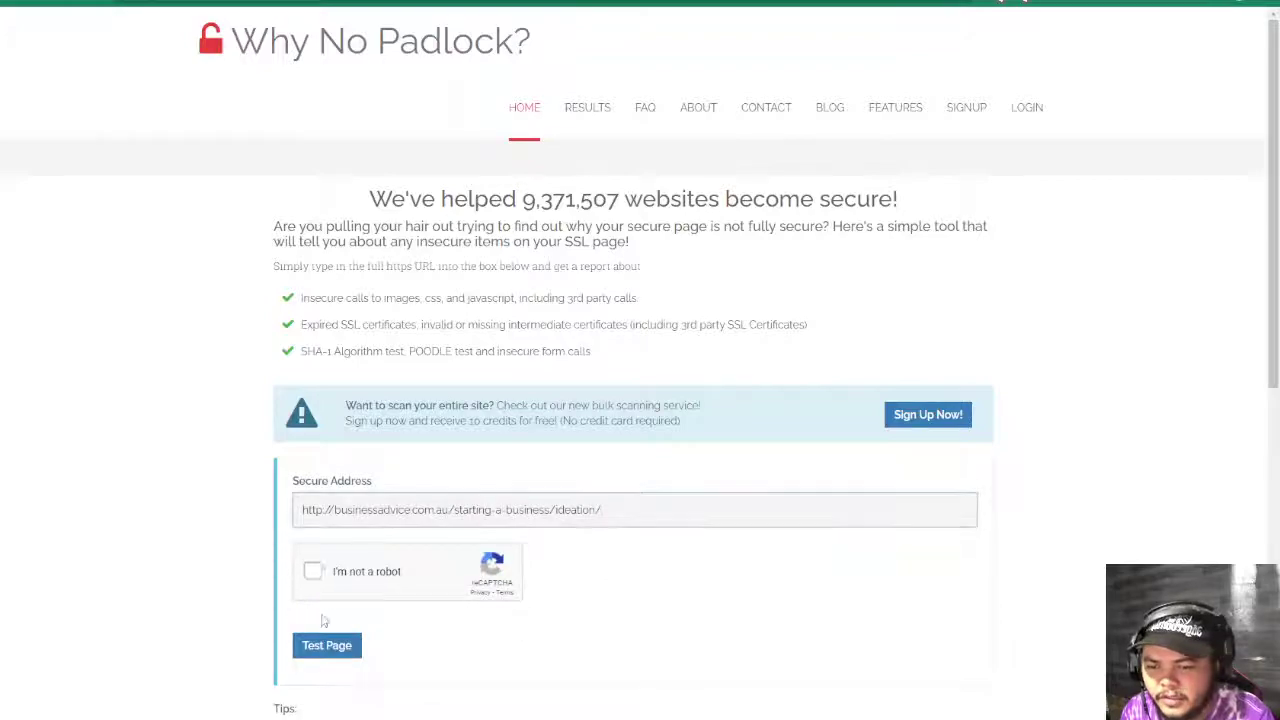
left_click(322, 646)
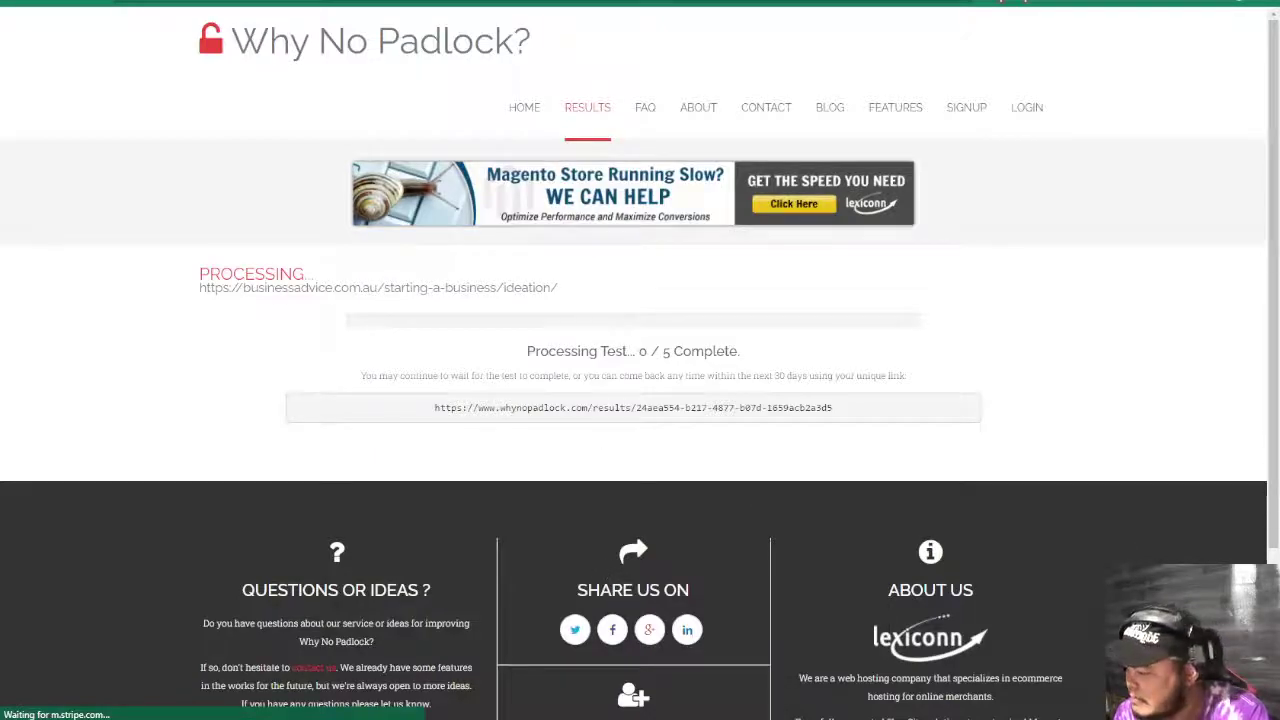
- Check the finished Screaming Frog crawl, review the SSL results, and paste the Ideation URL again
key("alt+Tab")
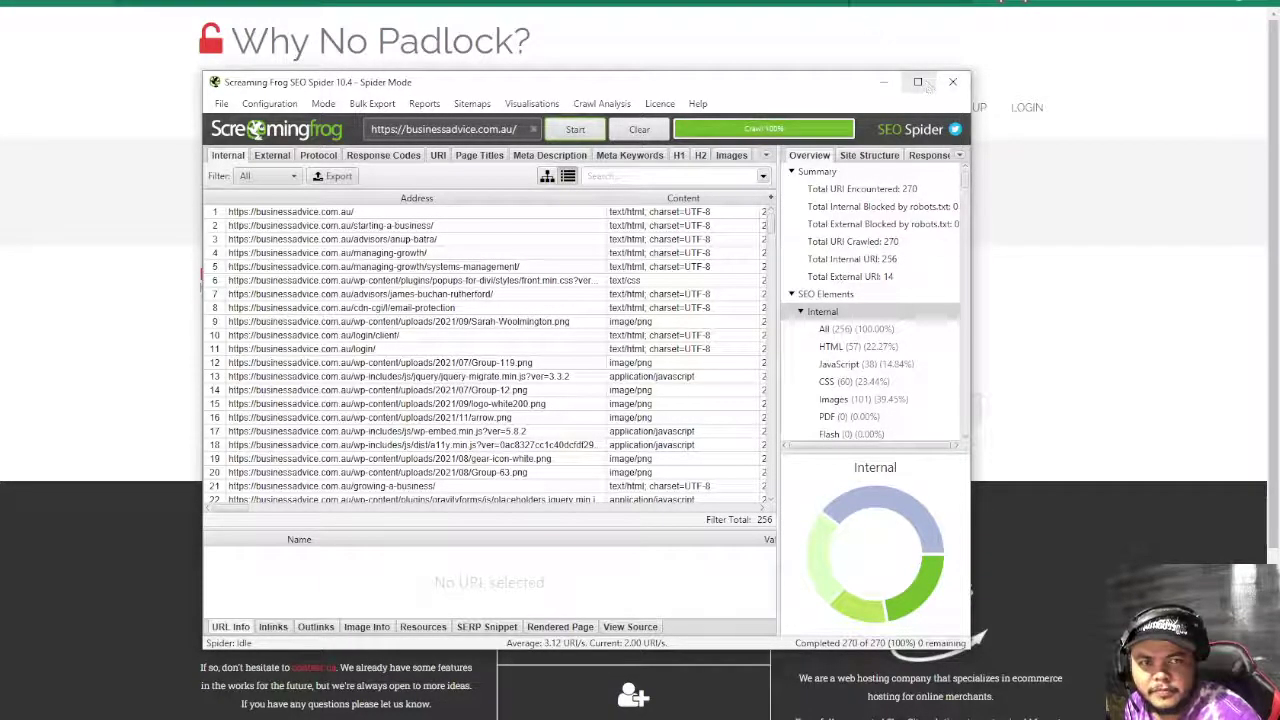
left_click(884, 82)
scroll(714, 470, "down", 6)
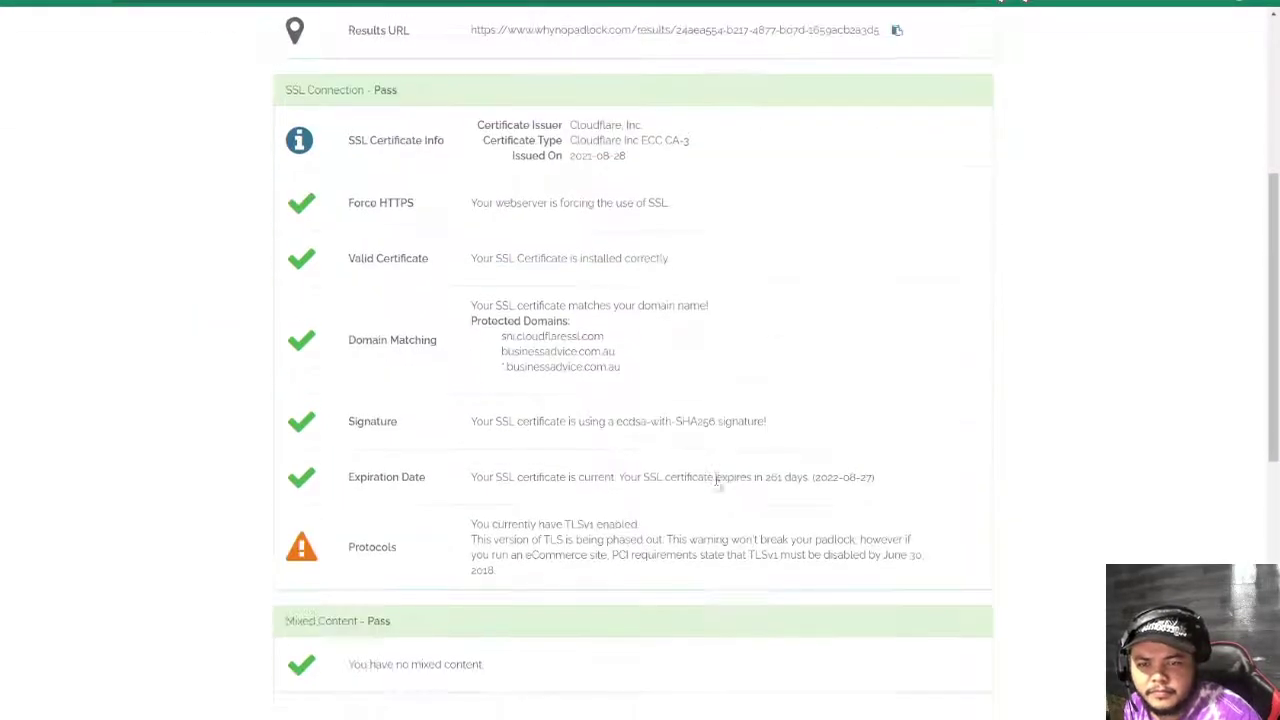
scroll(715, 486, "up", 3)
scroll(716, 486, "up", 2)
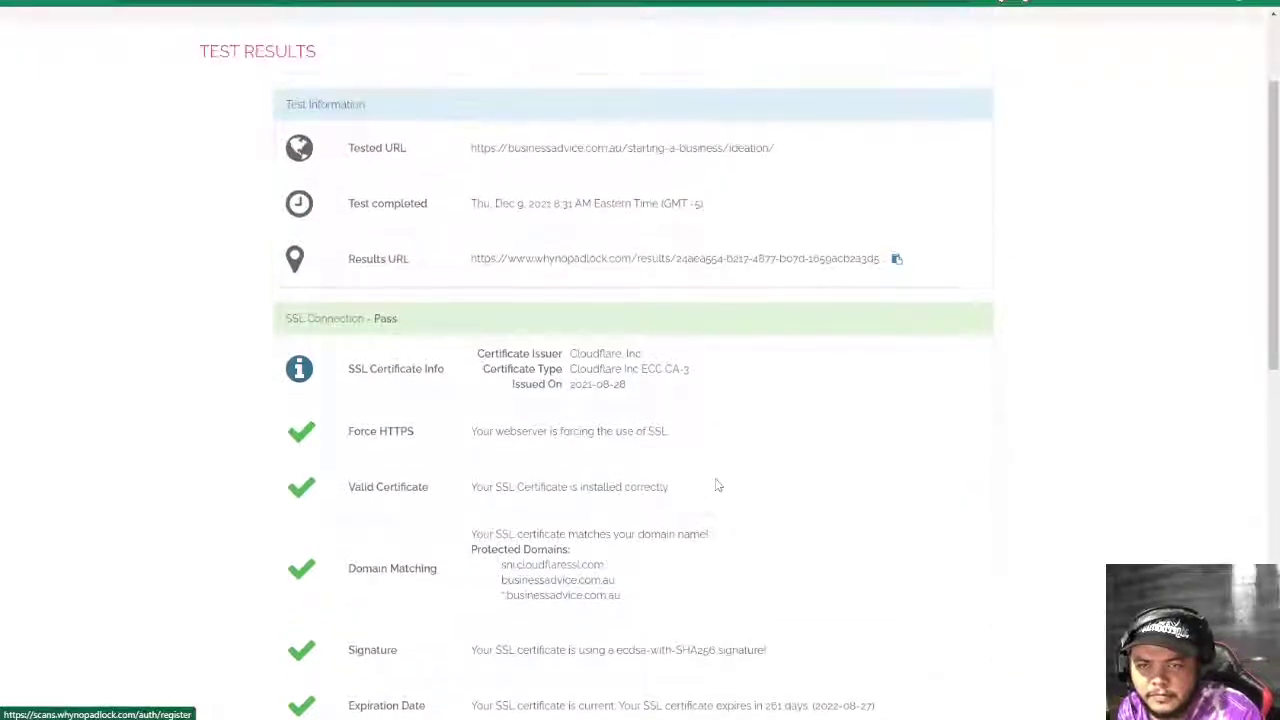
scroll(716, 486, "up", 2)
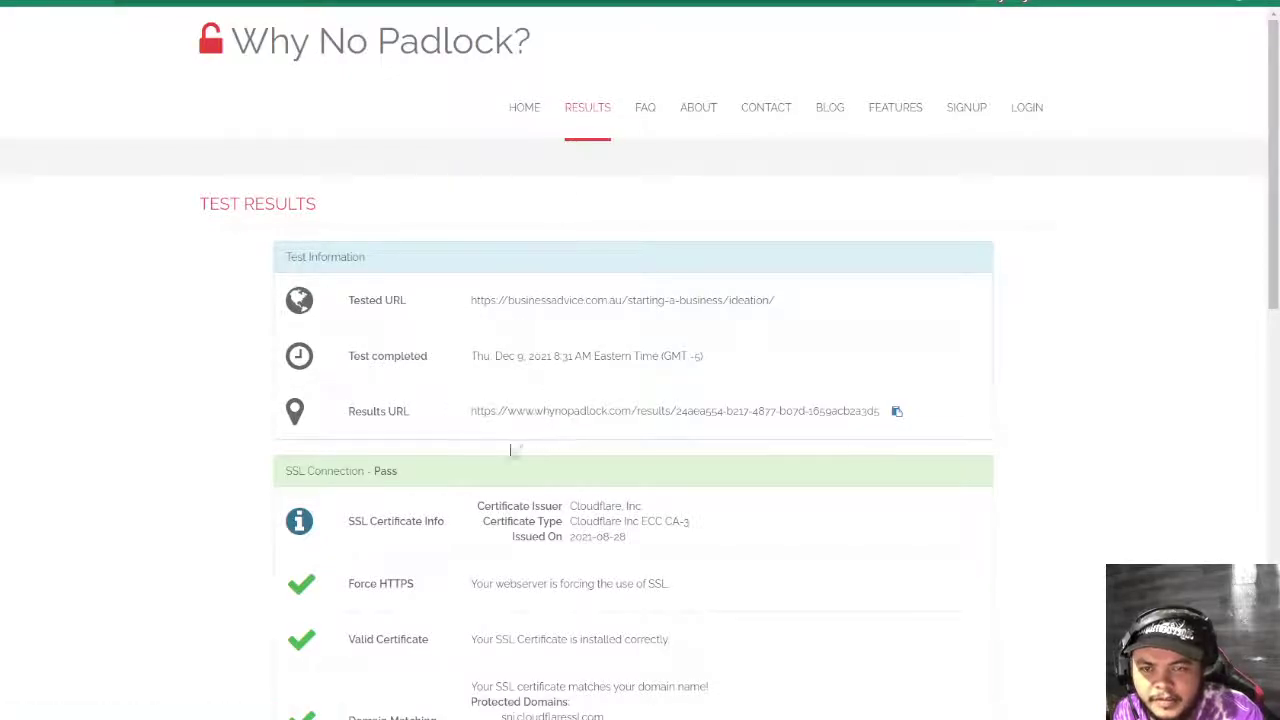
left_click(514, 108)
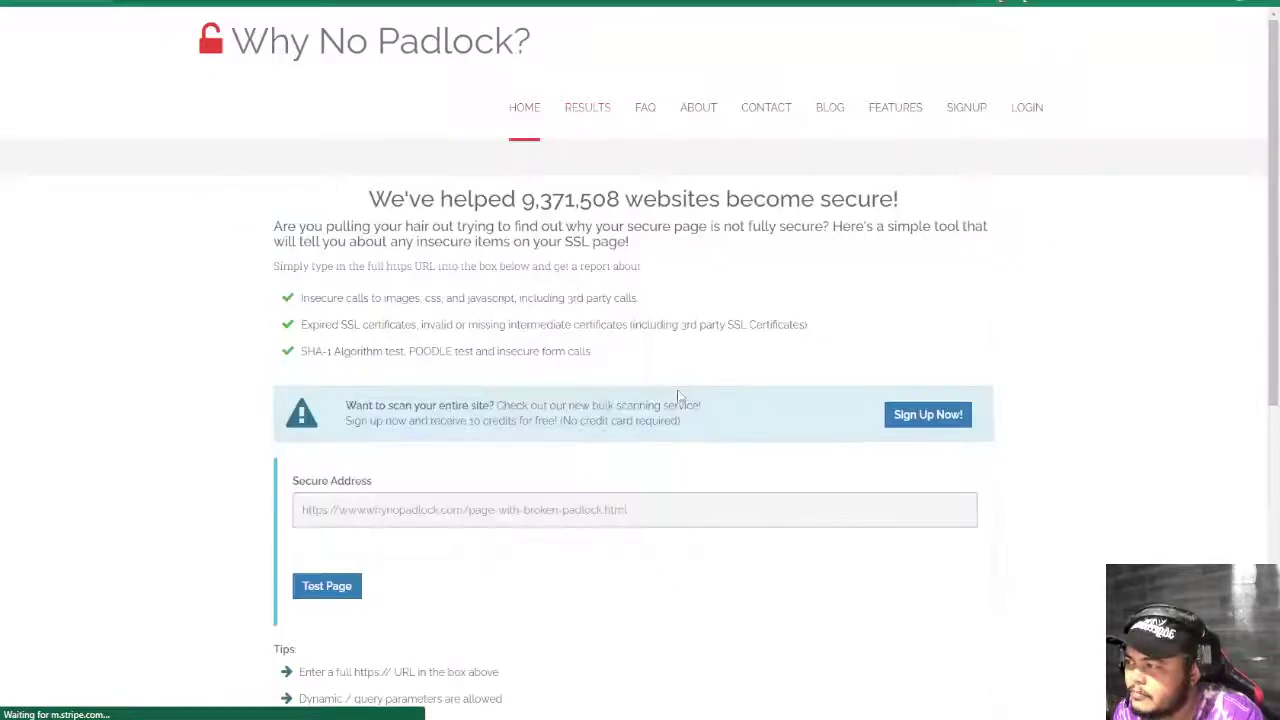
left_click(380, 512)
type("http://businessadvice.com.au/starting-a-business/ideation/")
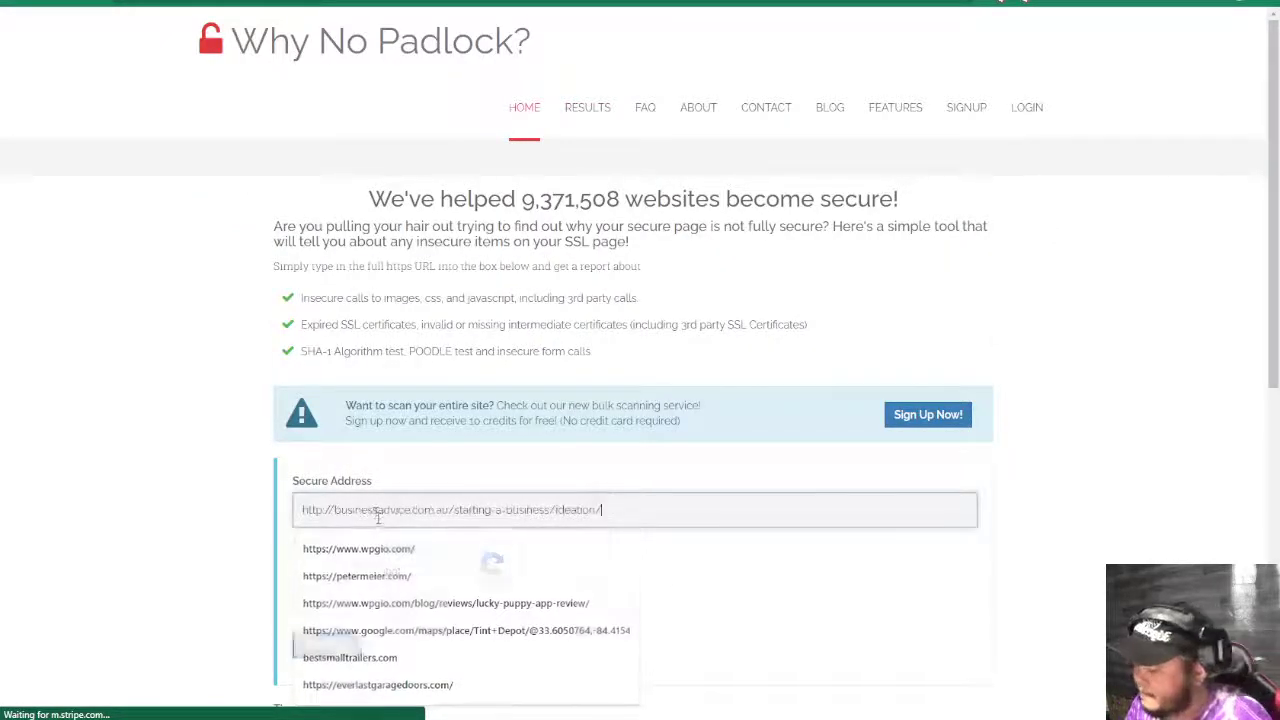
scroll(335, 555, "down", 3)
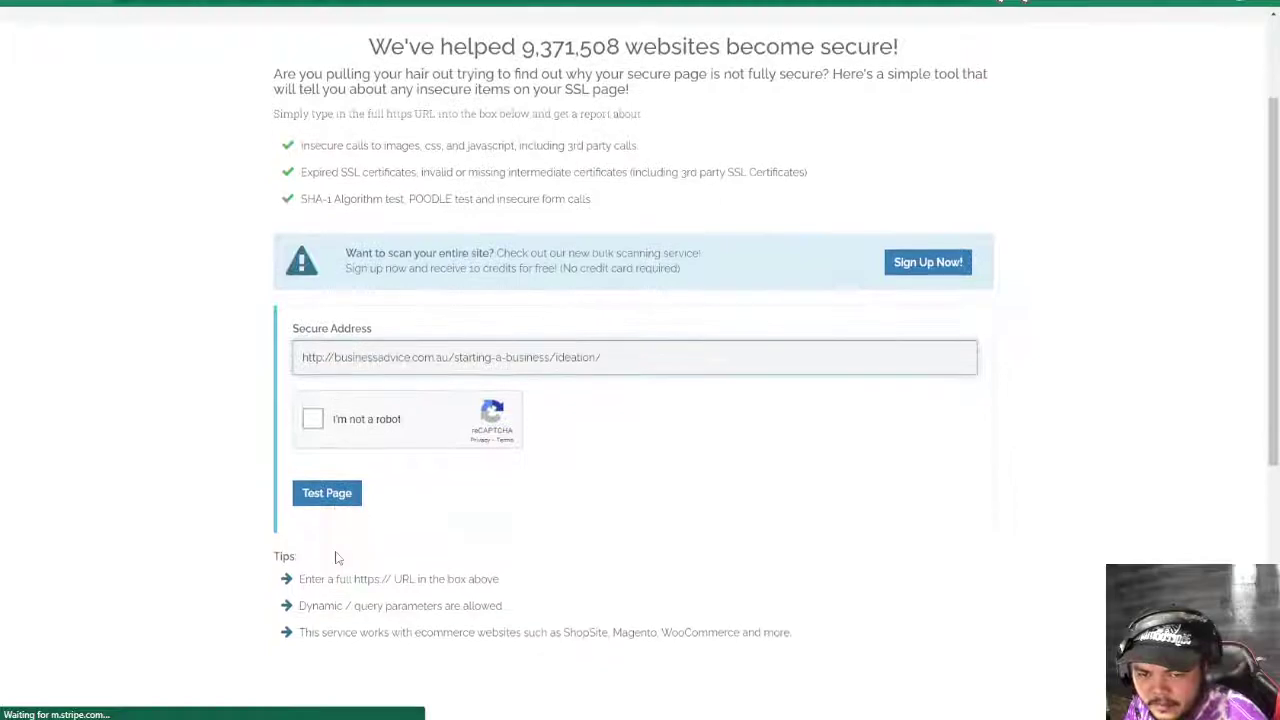
- Inspect the site's connection security details, then enter x in D46 to mark it passed
left_click(175, 5)
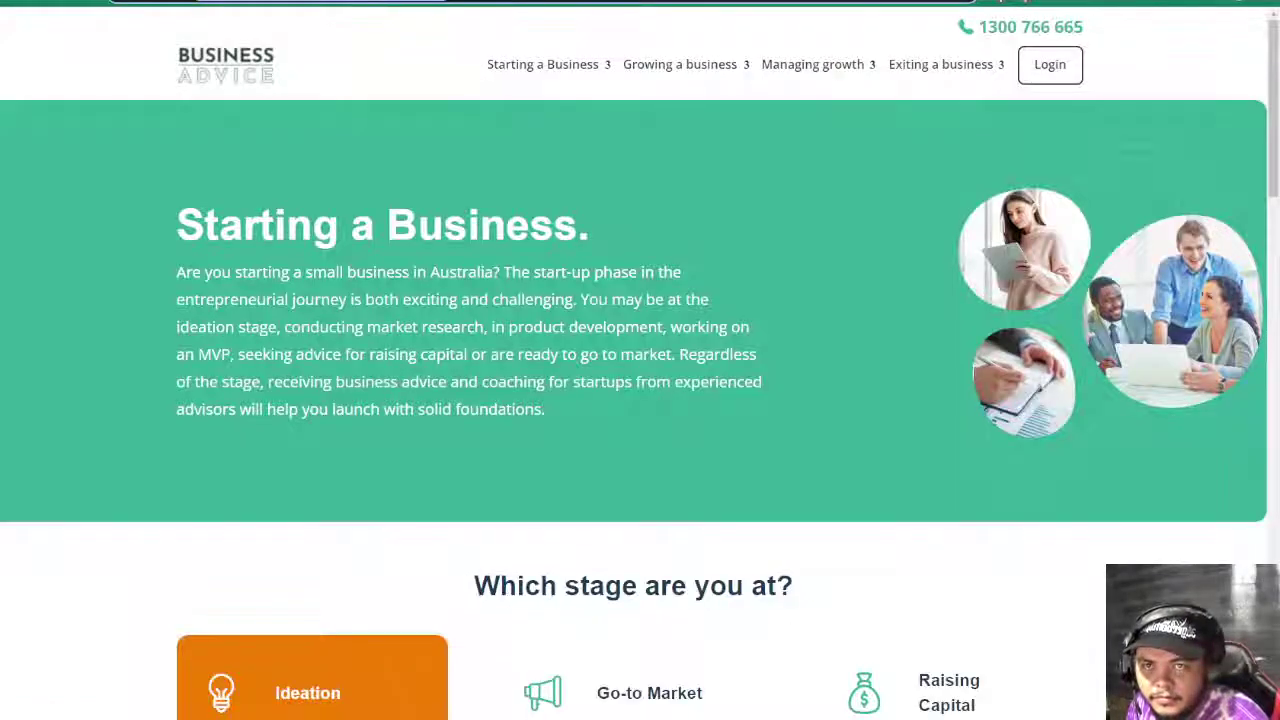
left_click(175, 5)
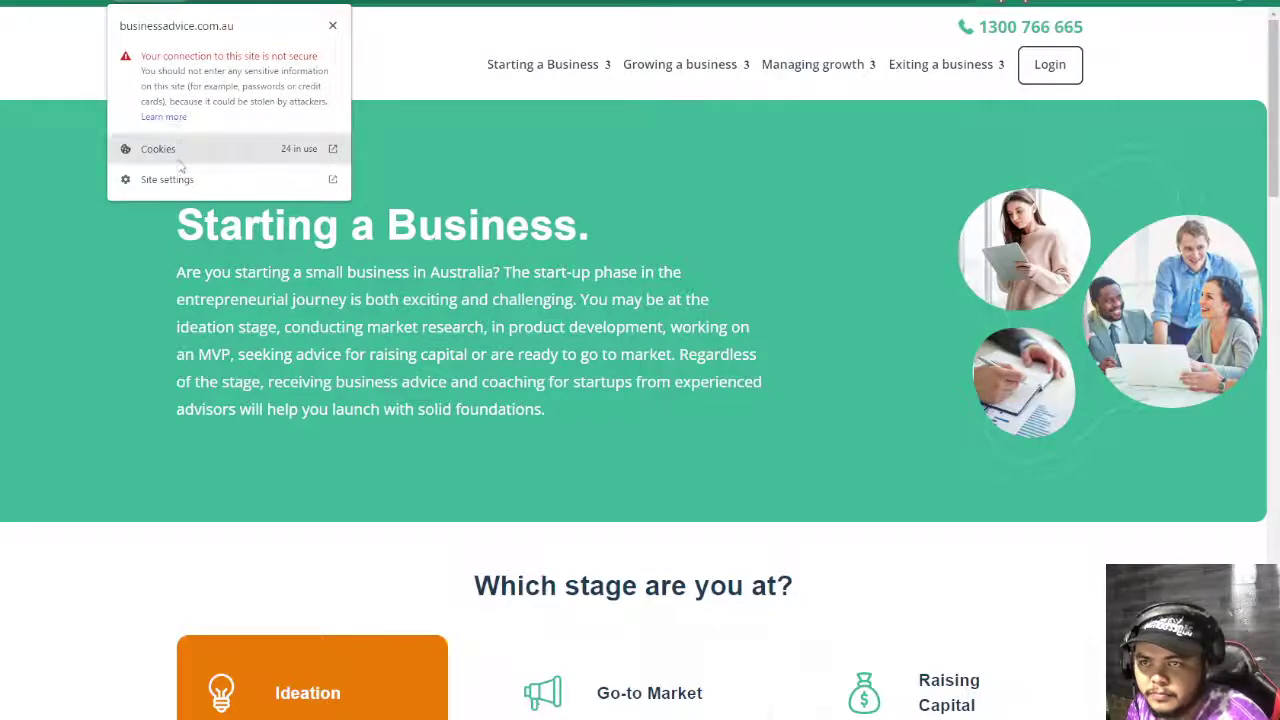
left_click(175, 5)
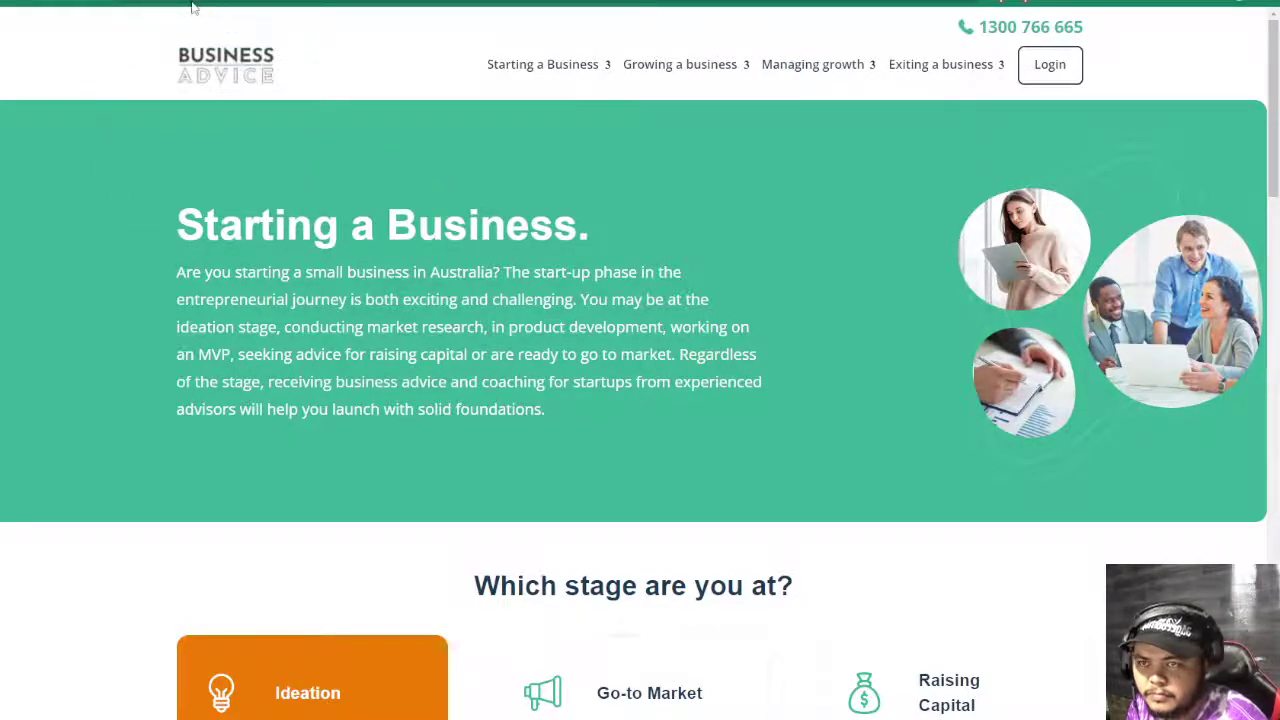
left_click(260, 3)
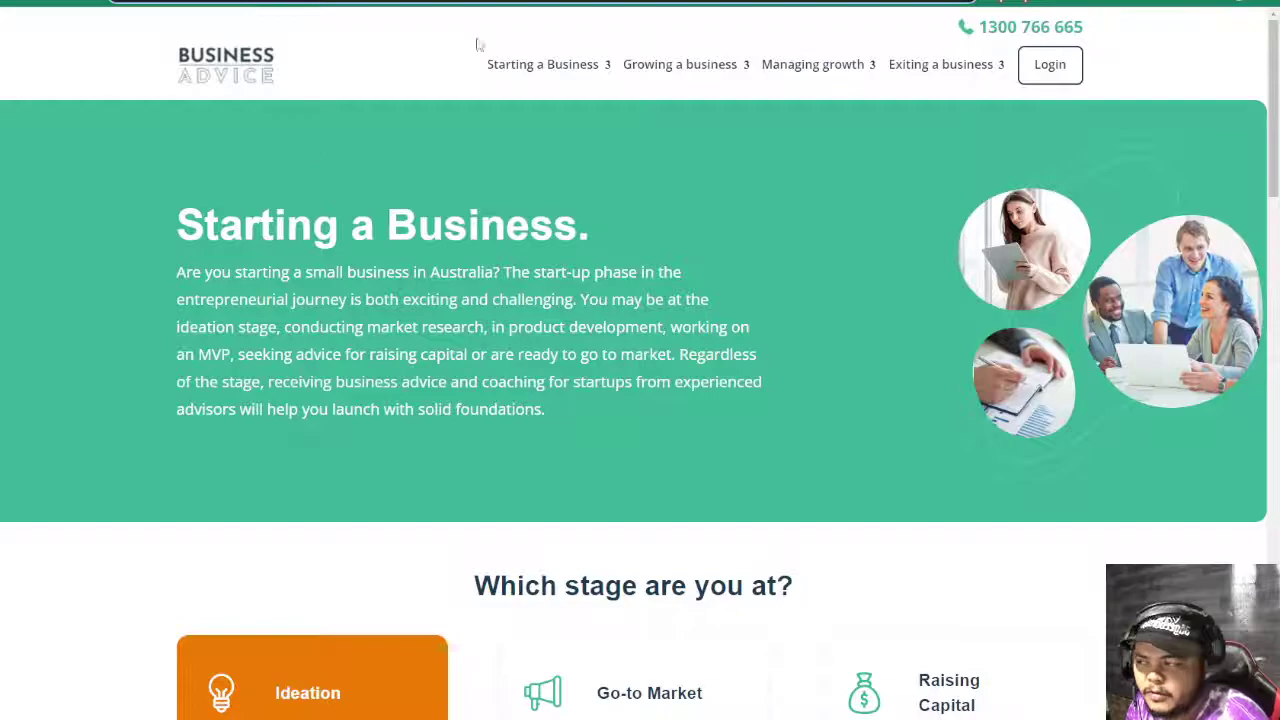
left_click(222, 52)
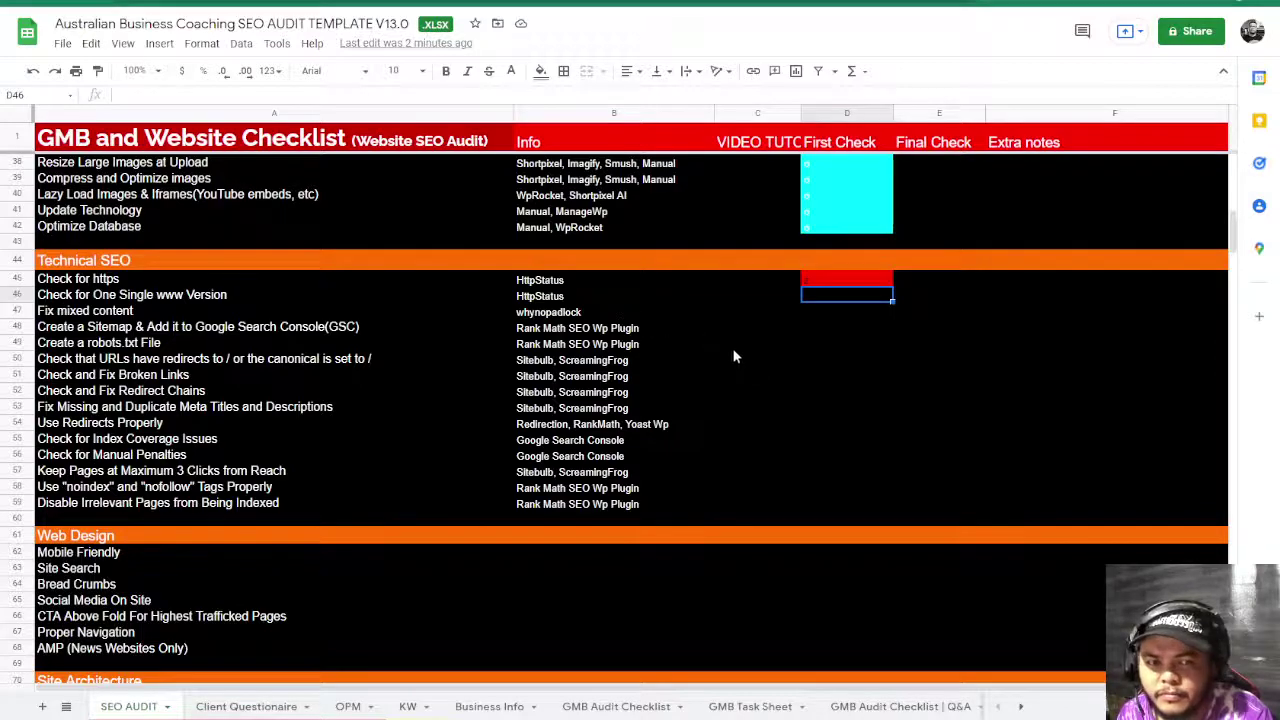
type("x")
key("Return")
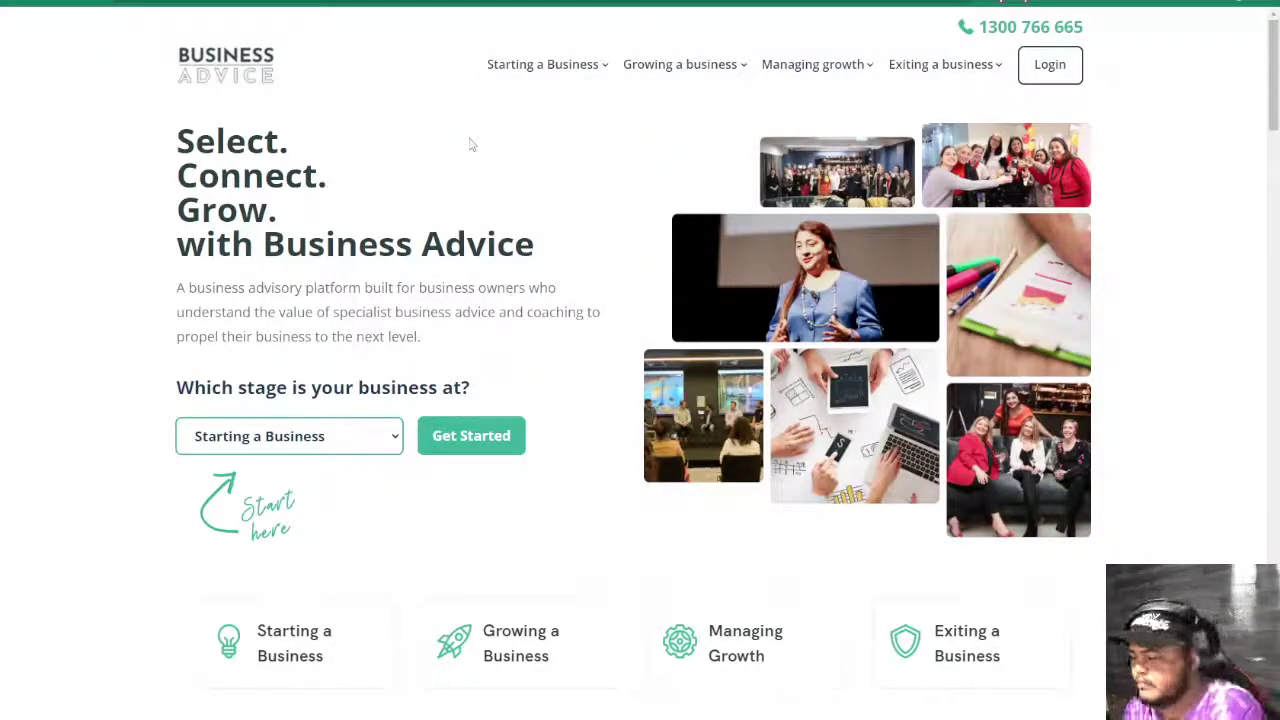
key("ctrl+u")
key("ctrl+f")
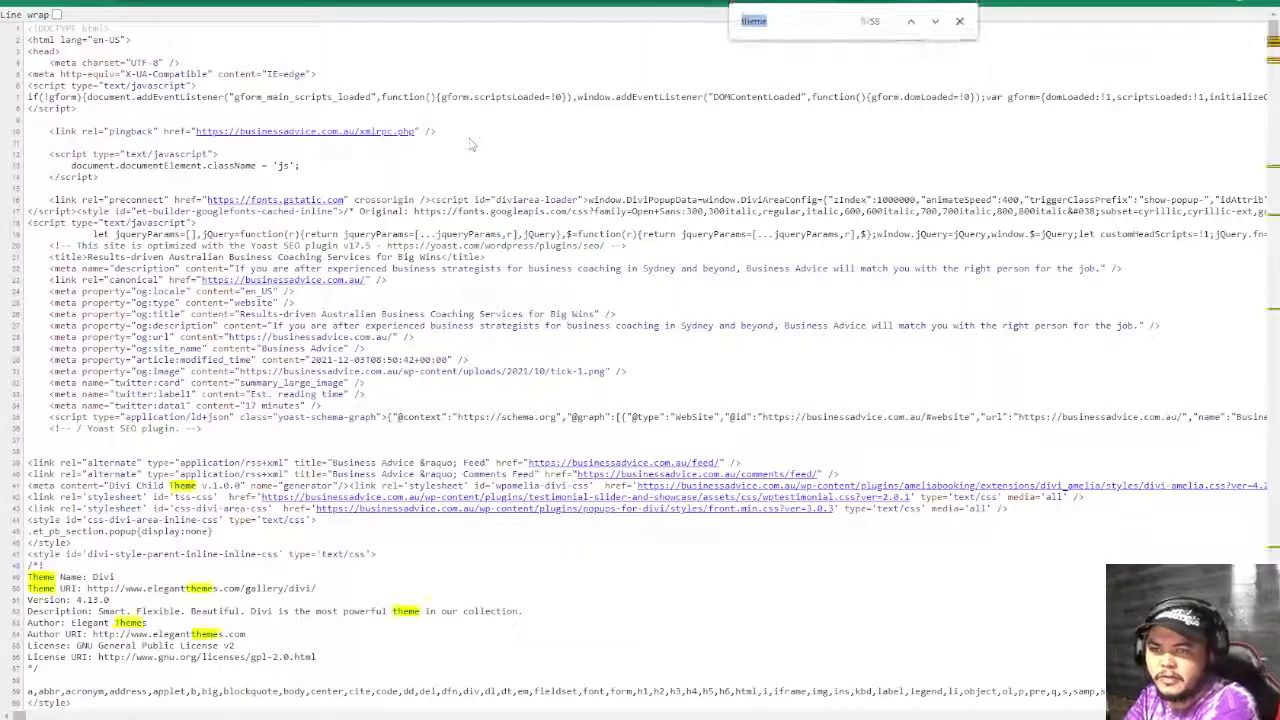
type("http")
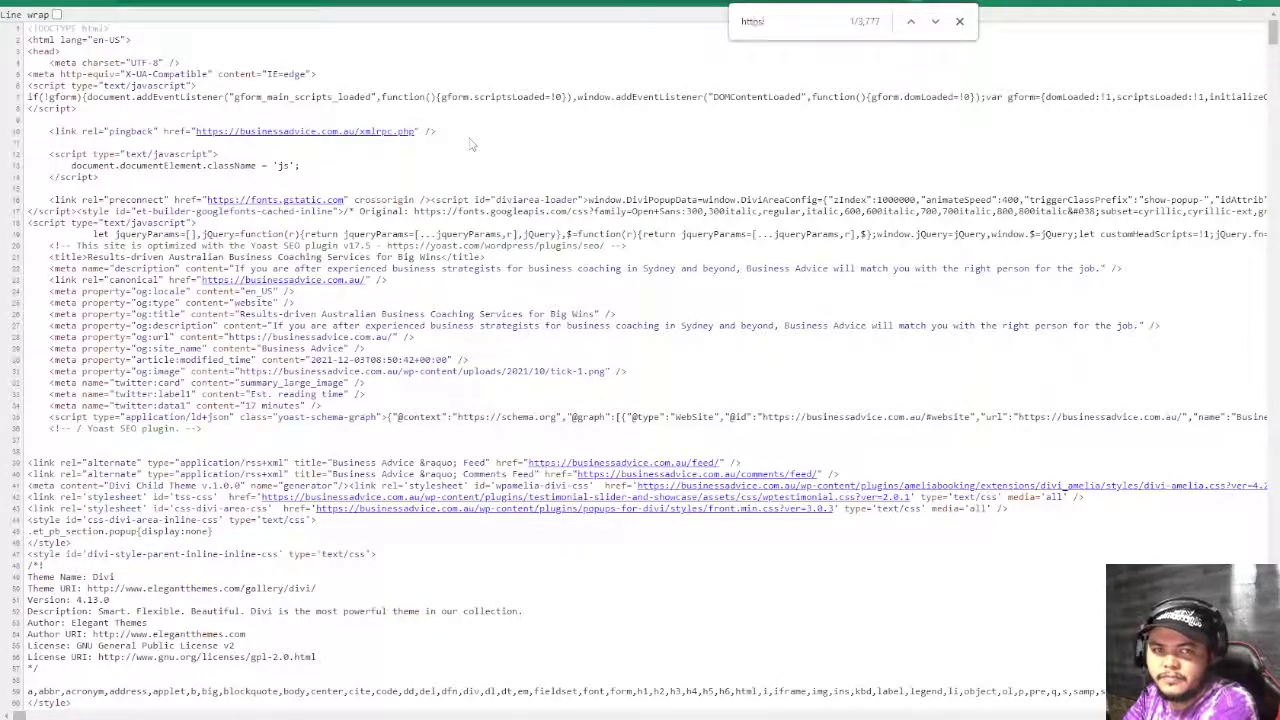
type(":/")
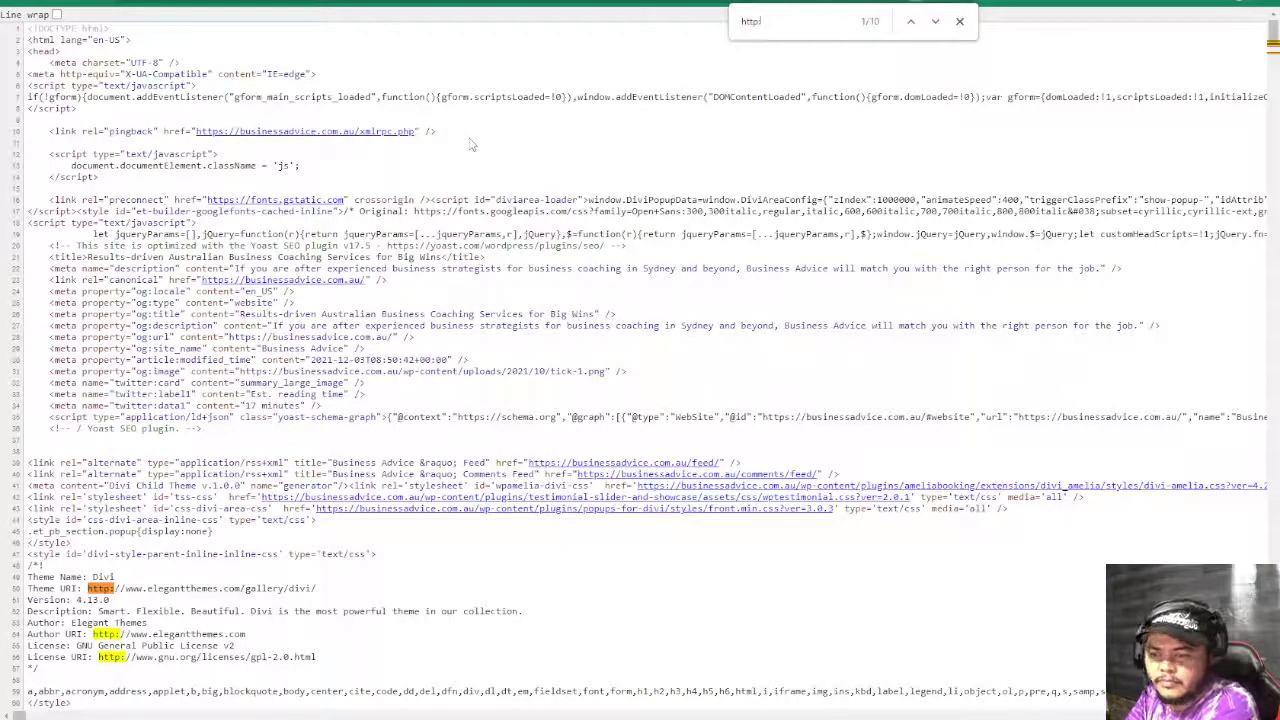
key("Return")
key("Return")
key("Return")
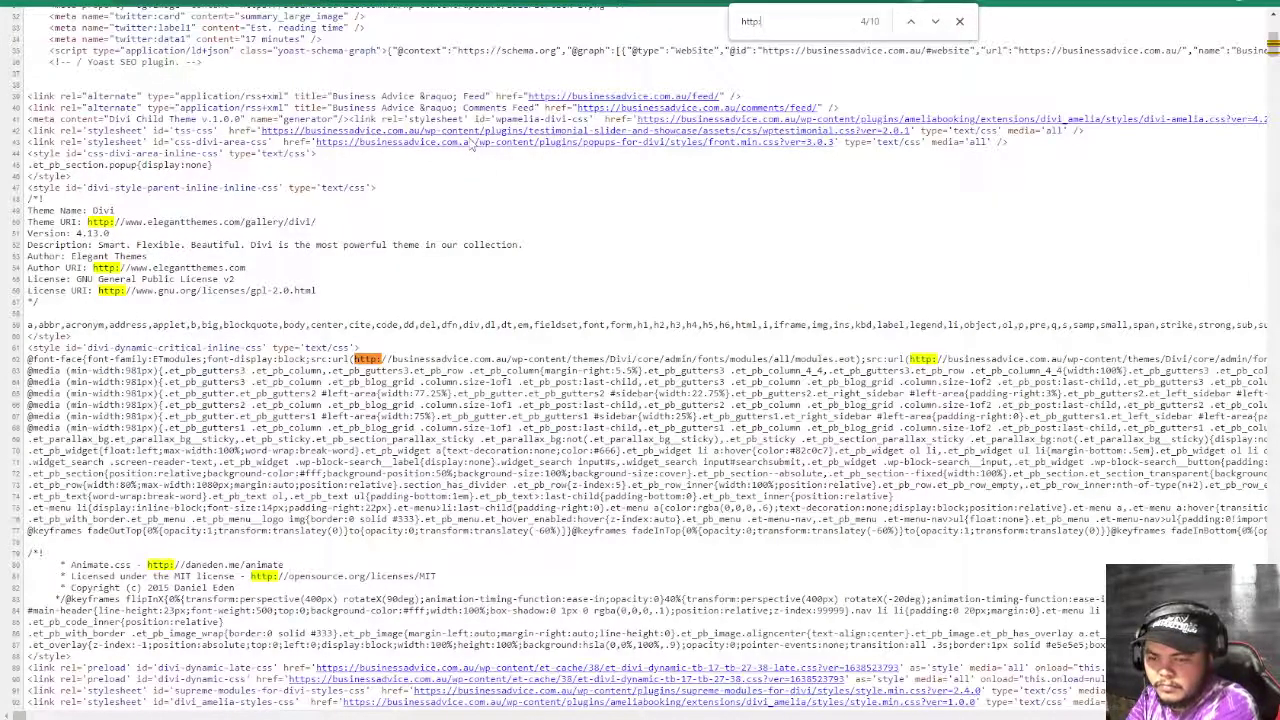
key("Return")
key("Return")
key("Return")
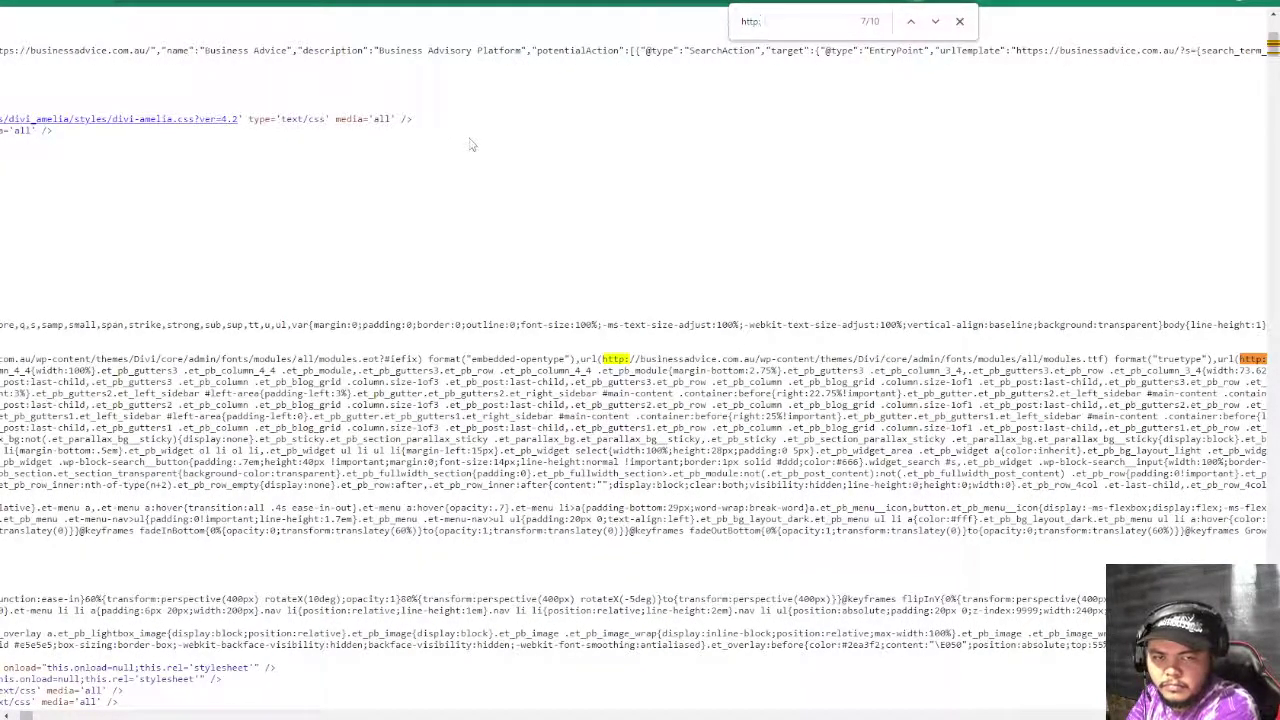
key("Return")
key("Return")
key("Return")
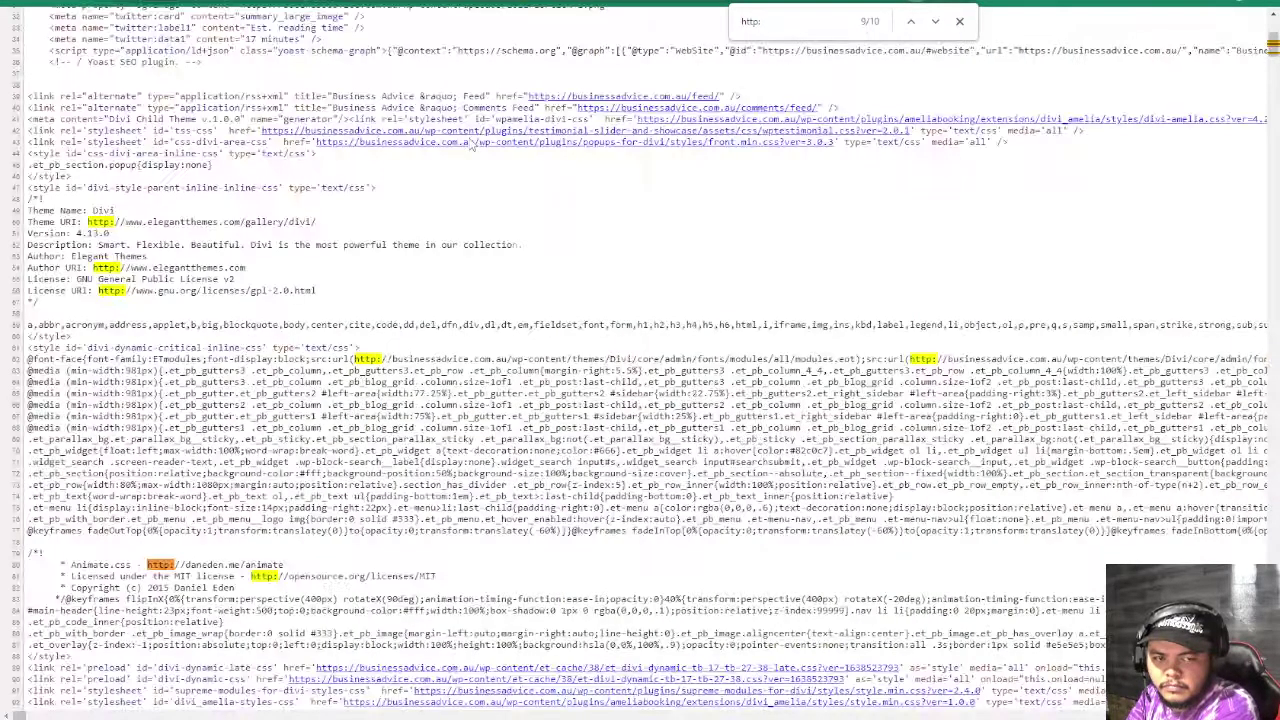
key("Return")
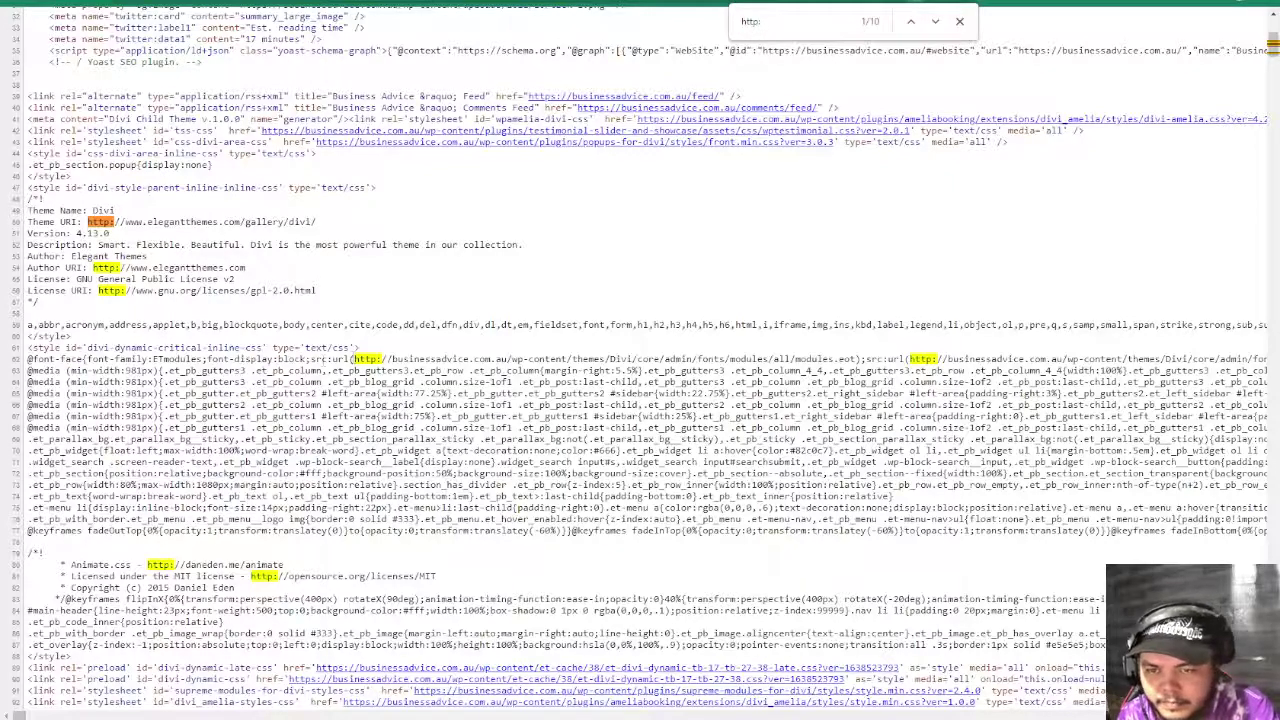
left_click_drag(352, 358, 438, 362)
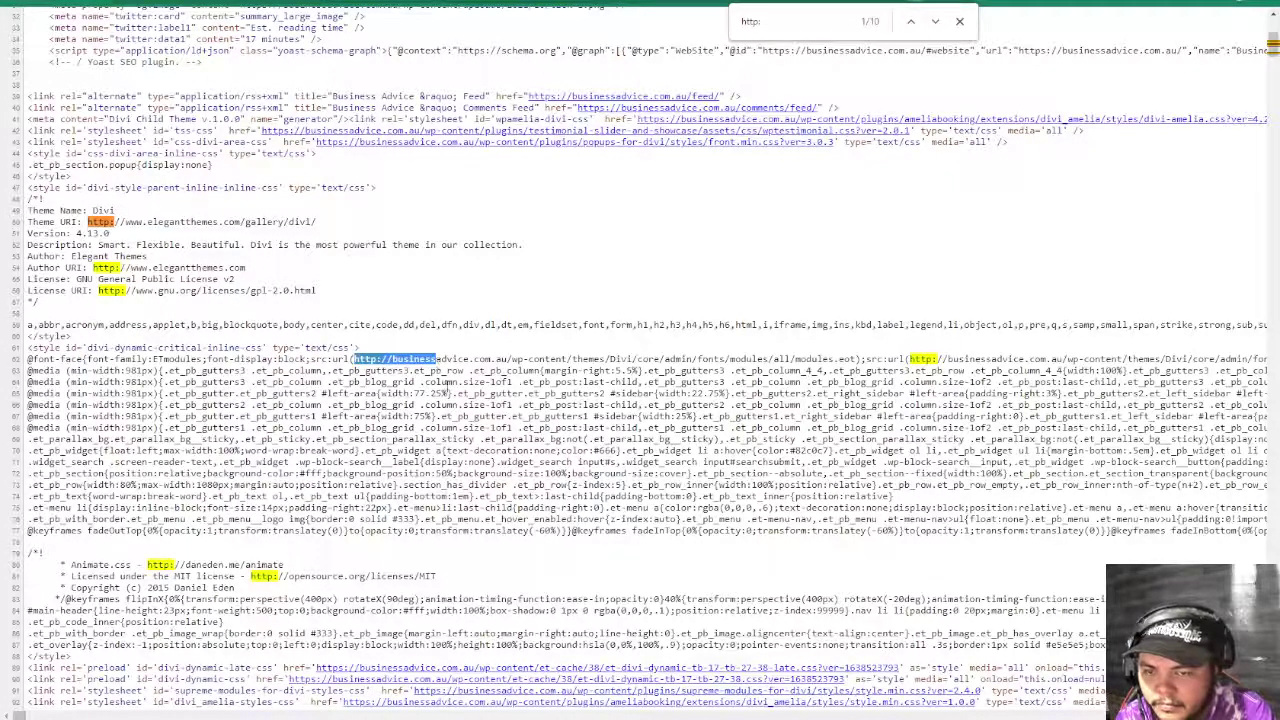
scroll(650, 510, "down", 3)
left_click(598, 278)
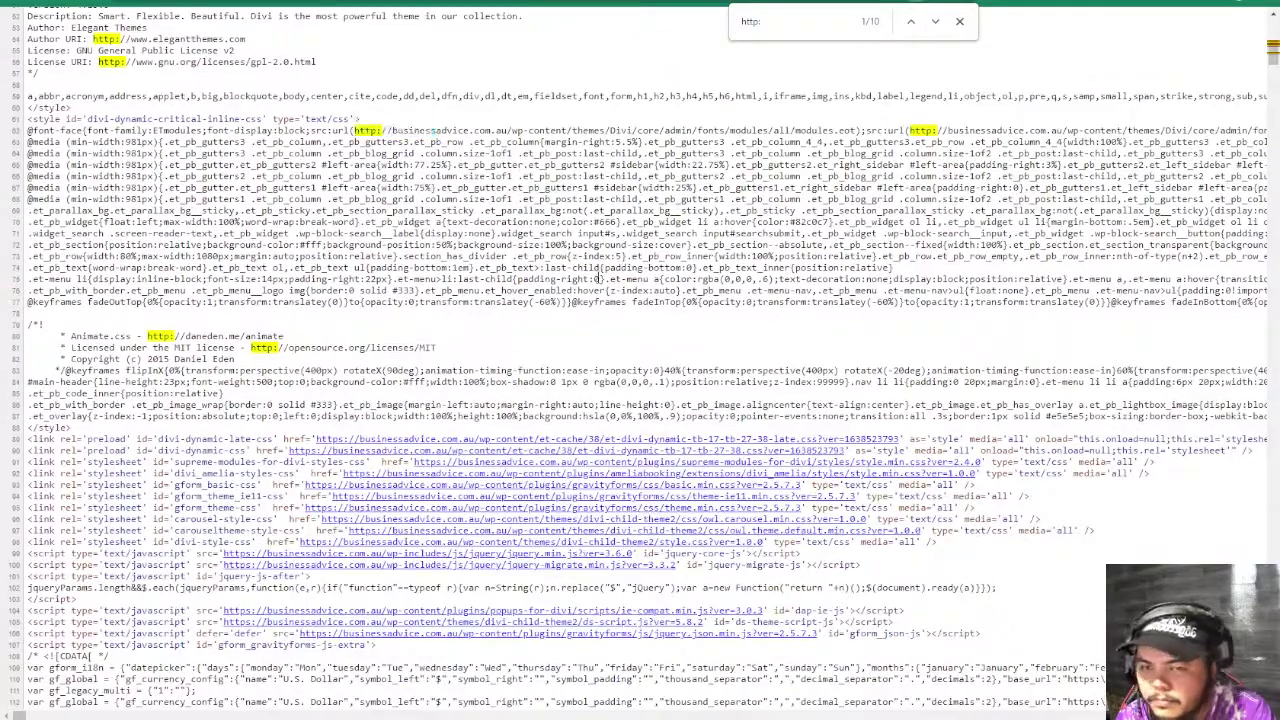
left_click_drag(352, 130, 622, 131)
left_click(740, 175)
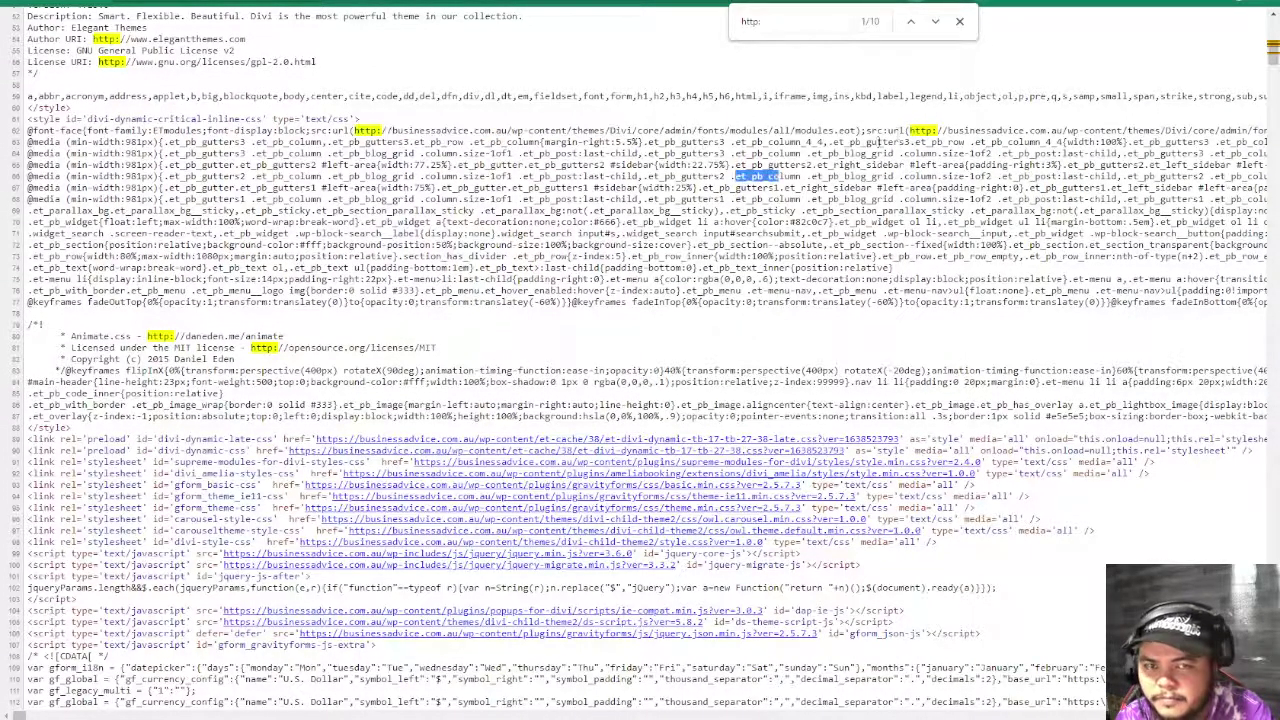
left_click_drag(908, 131, 975, 131)
left_click(826, 372)
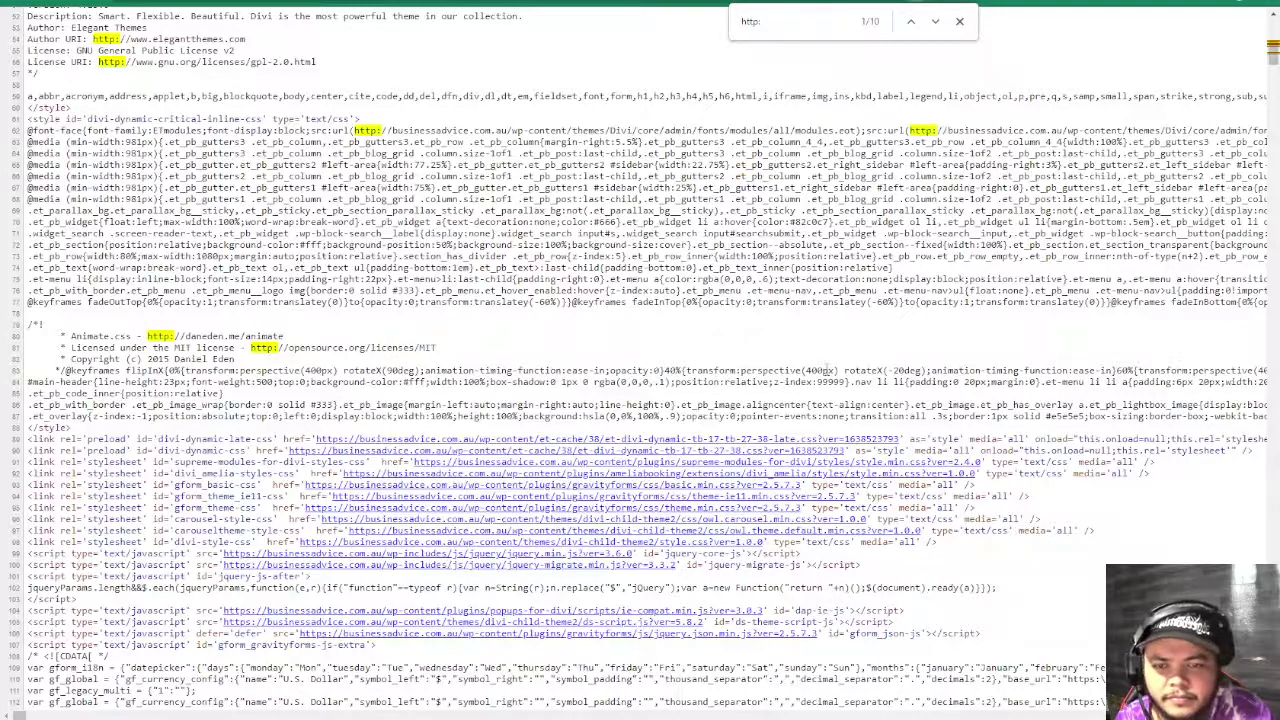
scroll(826, 377, "down", 8)
scroll(826, 377, "up", 13)
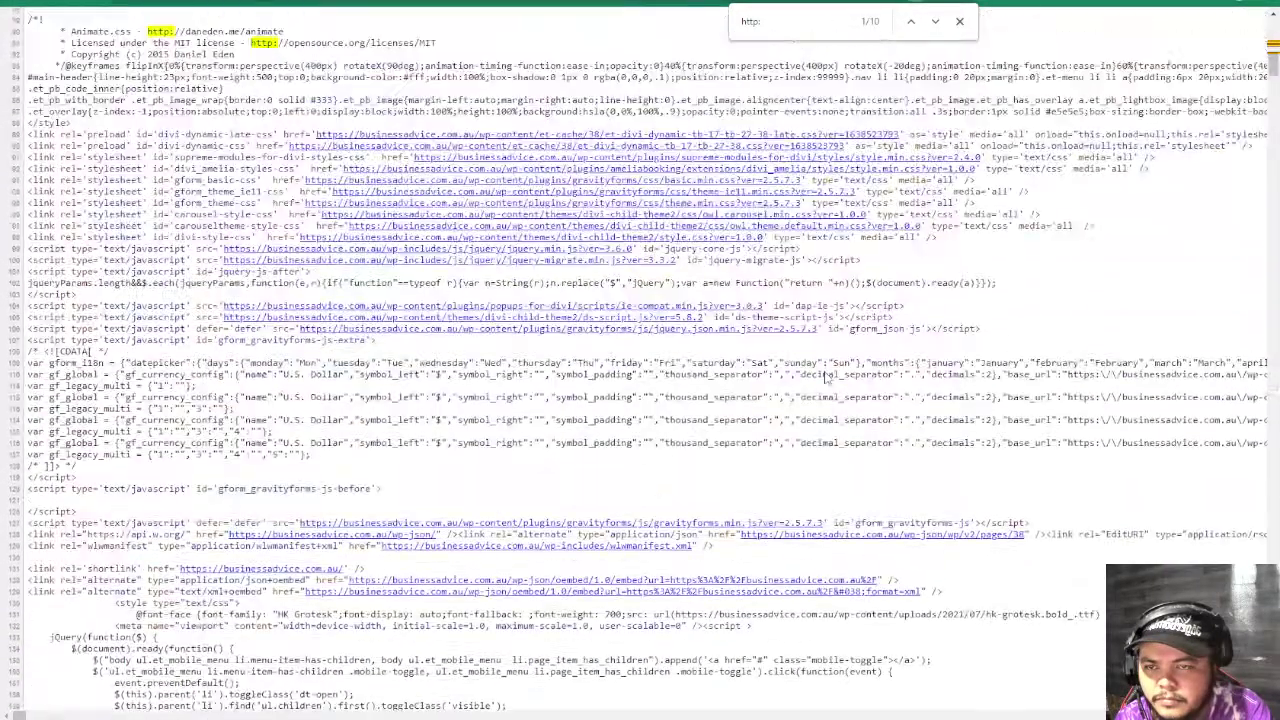
key("ctrl+w")
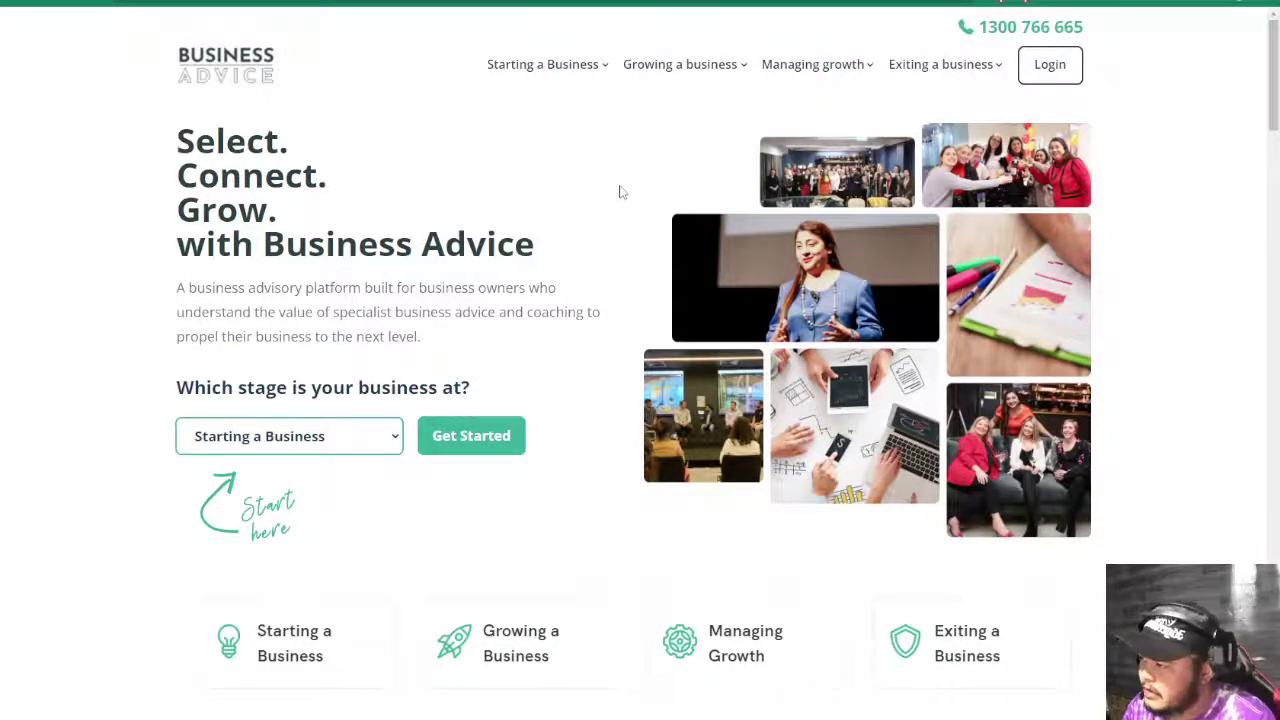
- Mark D47 'Fix mixed content' red as failed, then move to D48
key("ctrl+Tab")
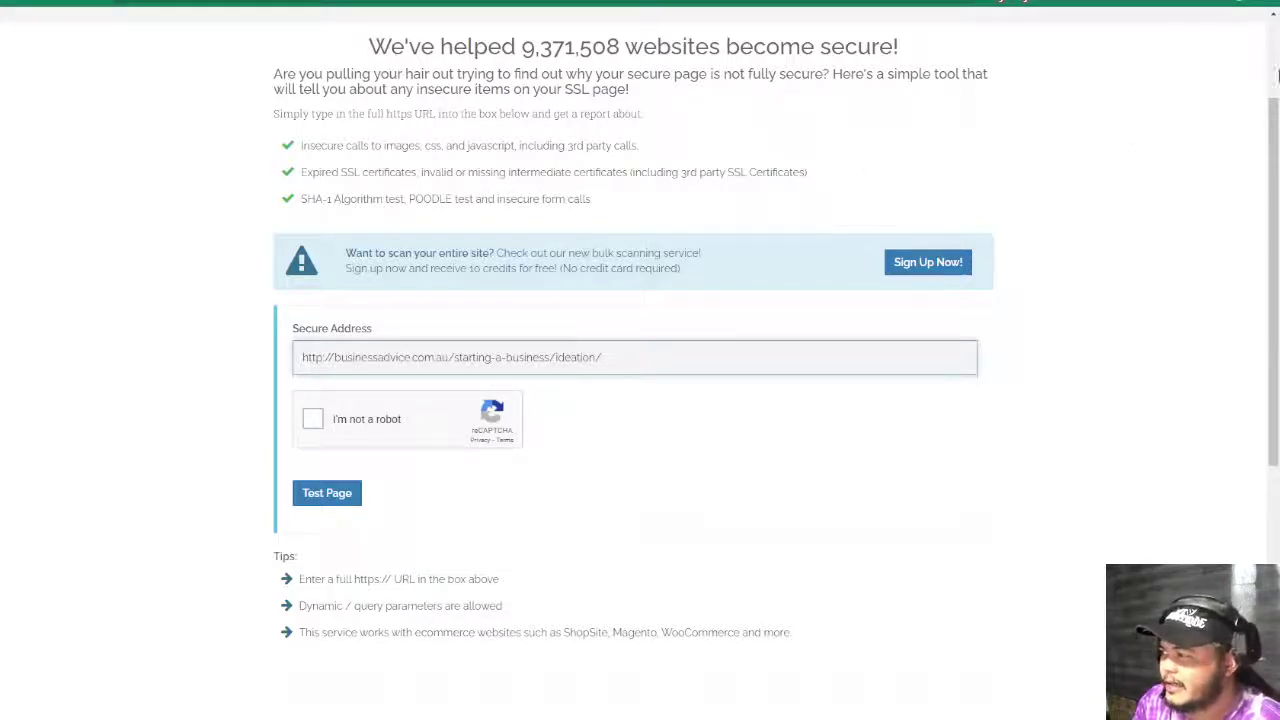
key("ctrl+Tab")
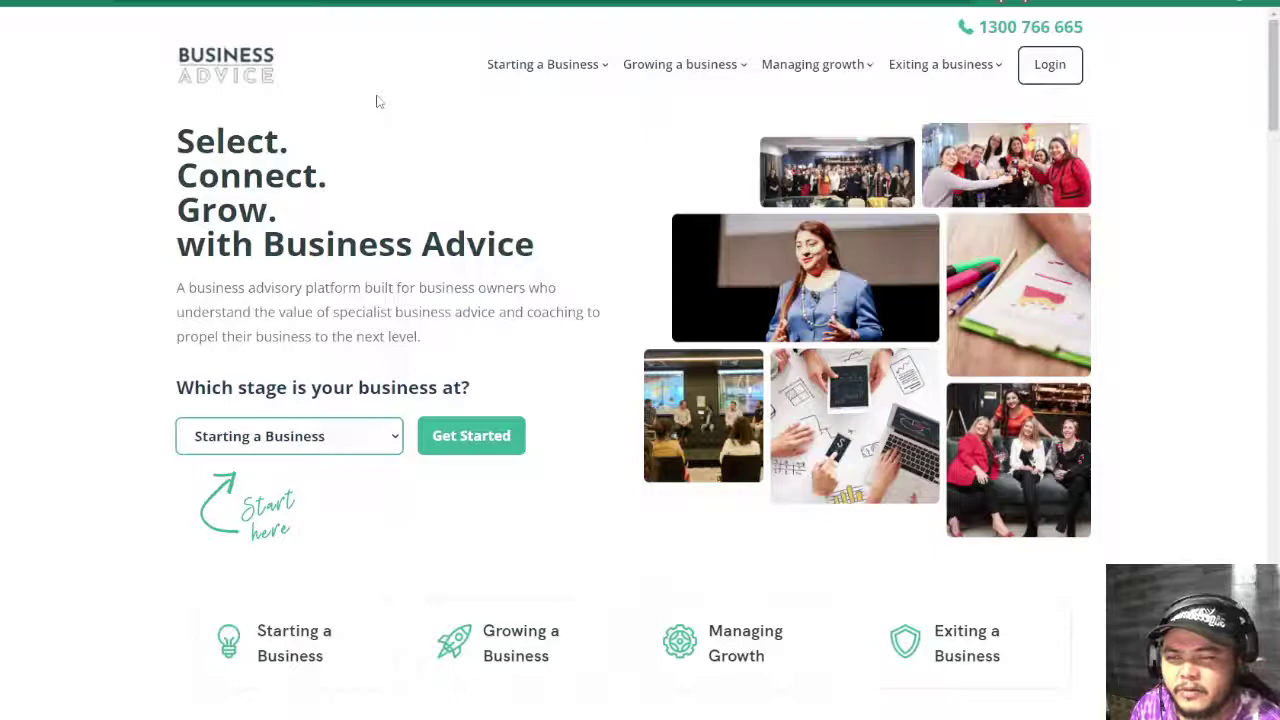
key("ctrl+Tab")
left_click(834, 359)
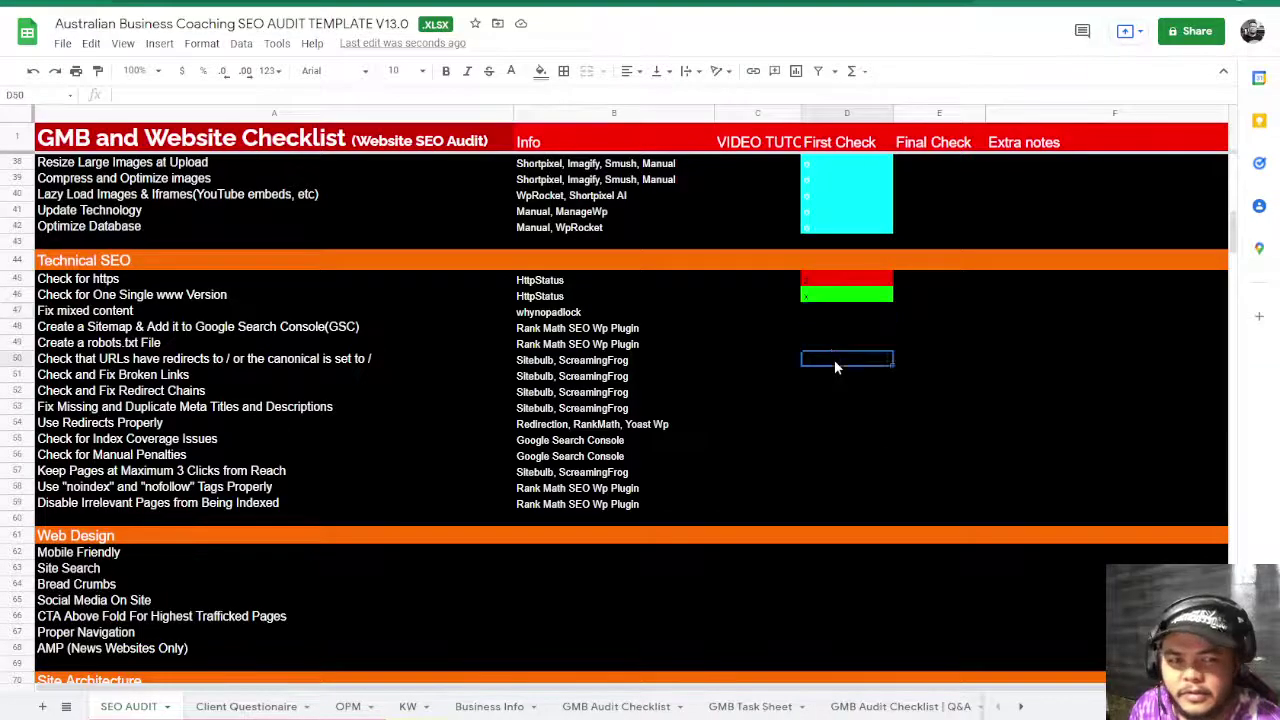
left_click(810, 316)
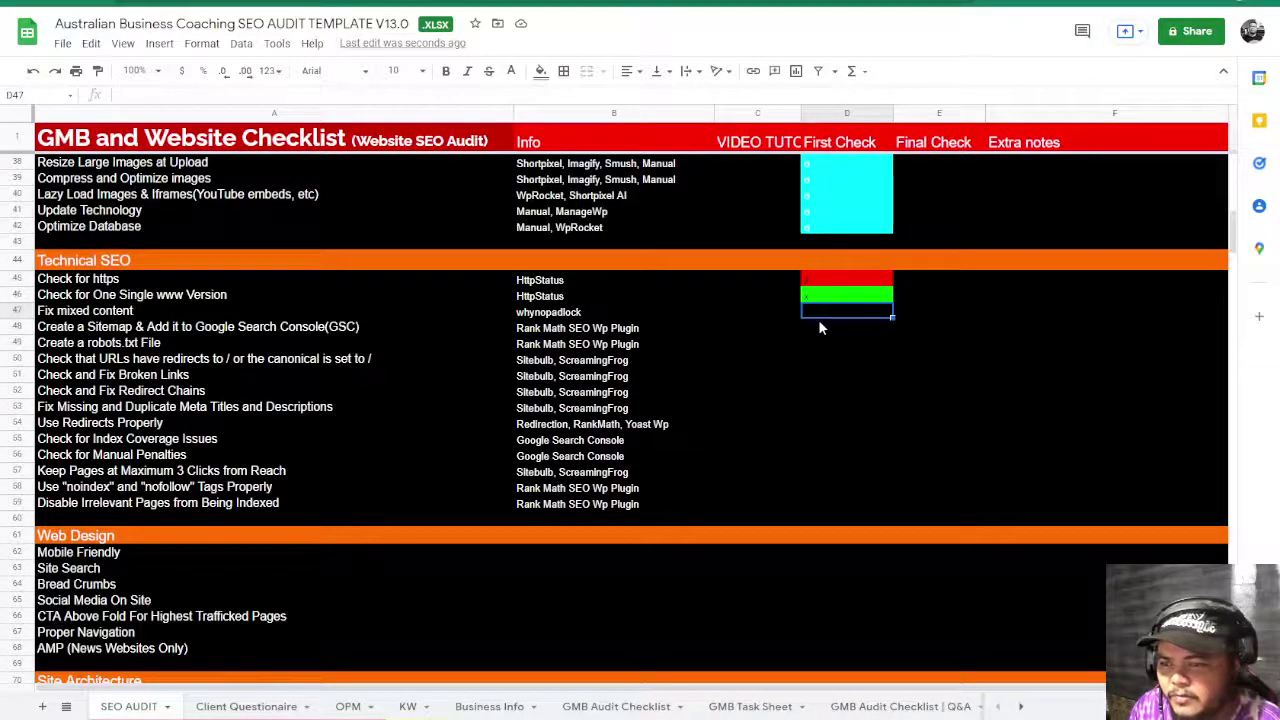
left_click(850, 358)
left_click(816, 332)
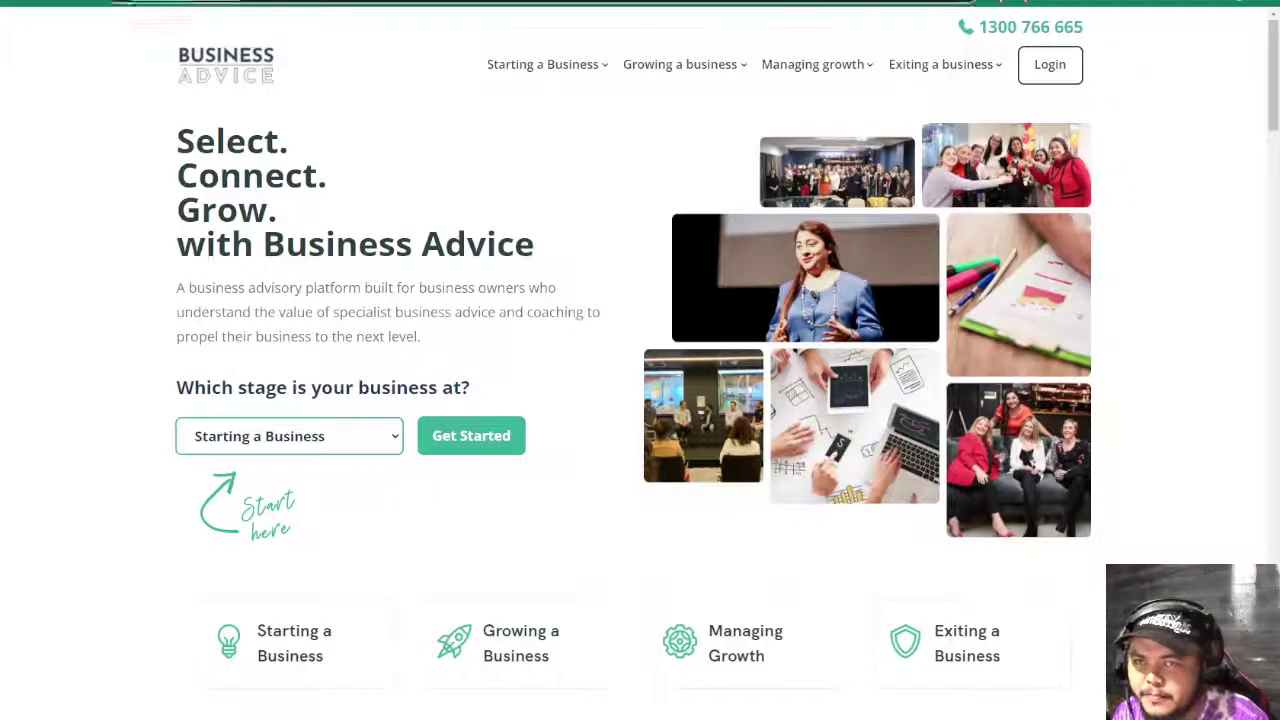
- Load businessadvice.com.au/sitemap.xml and view the post-sitemap.xml listing
key("ctrl+l")
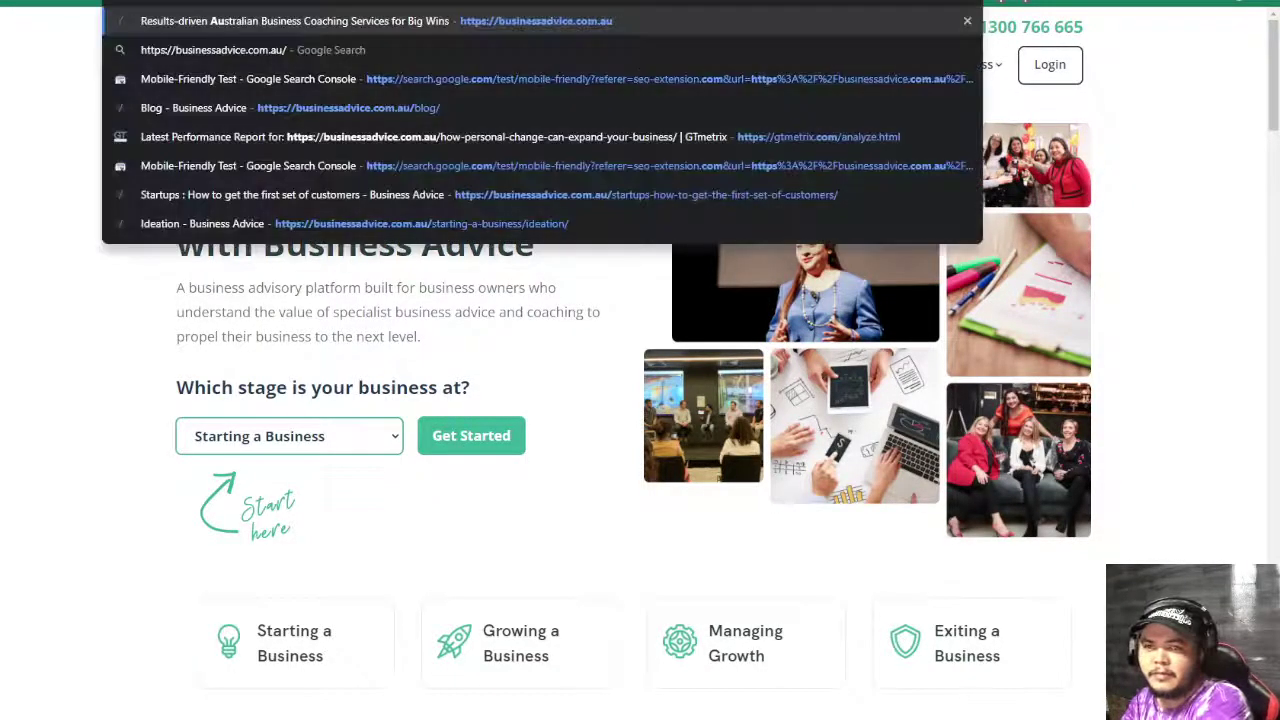
key("End")
type("sitemap.xml")
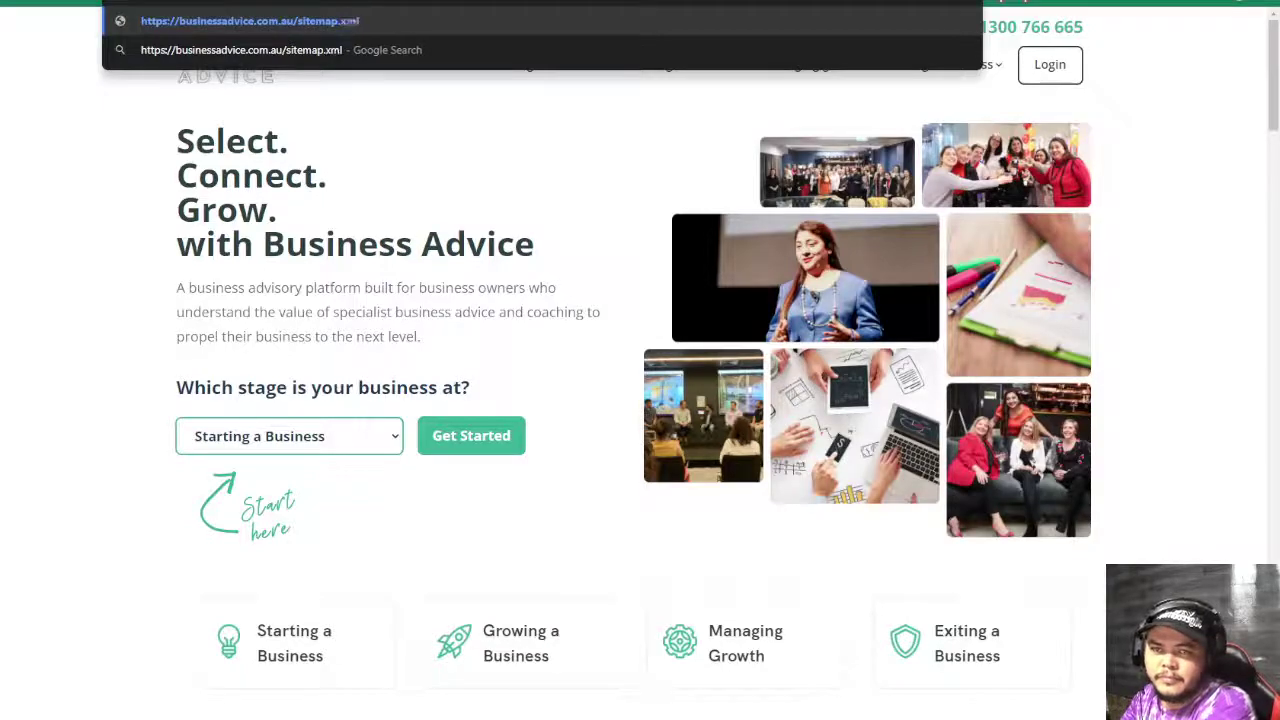
key("Return")
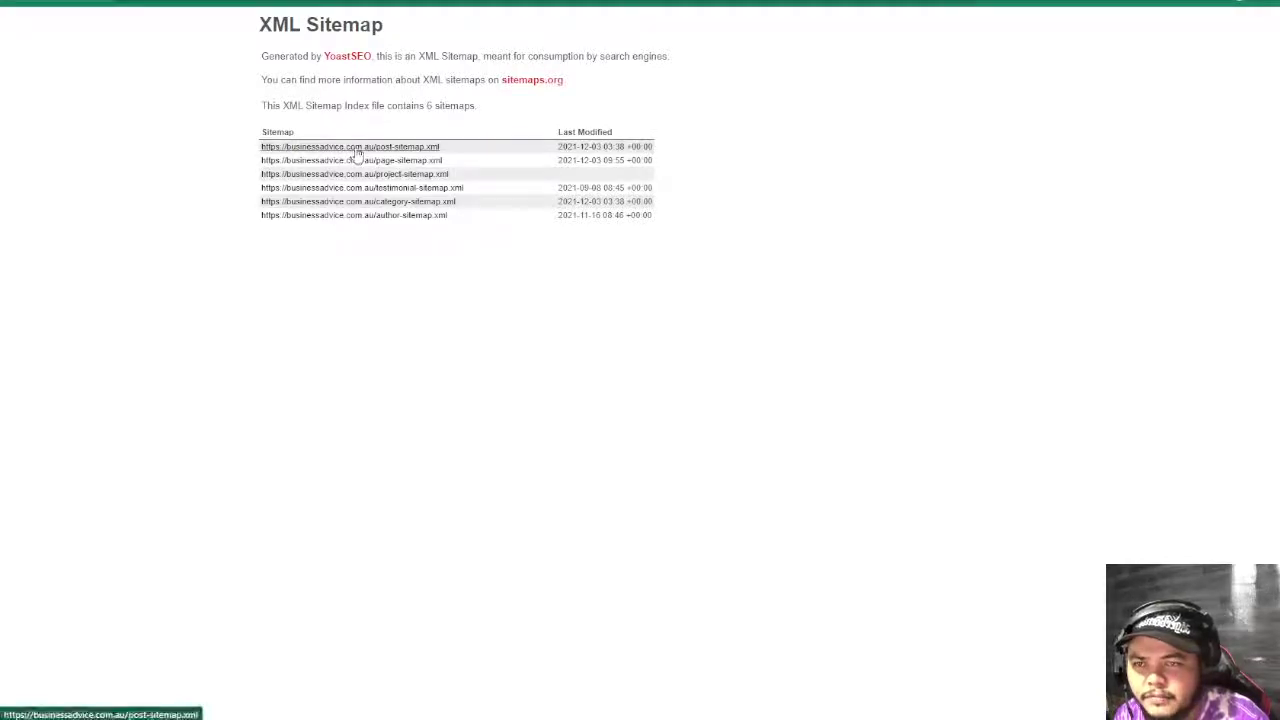
left_click(352, 148)
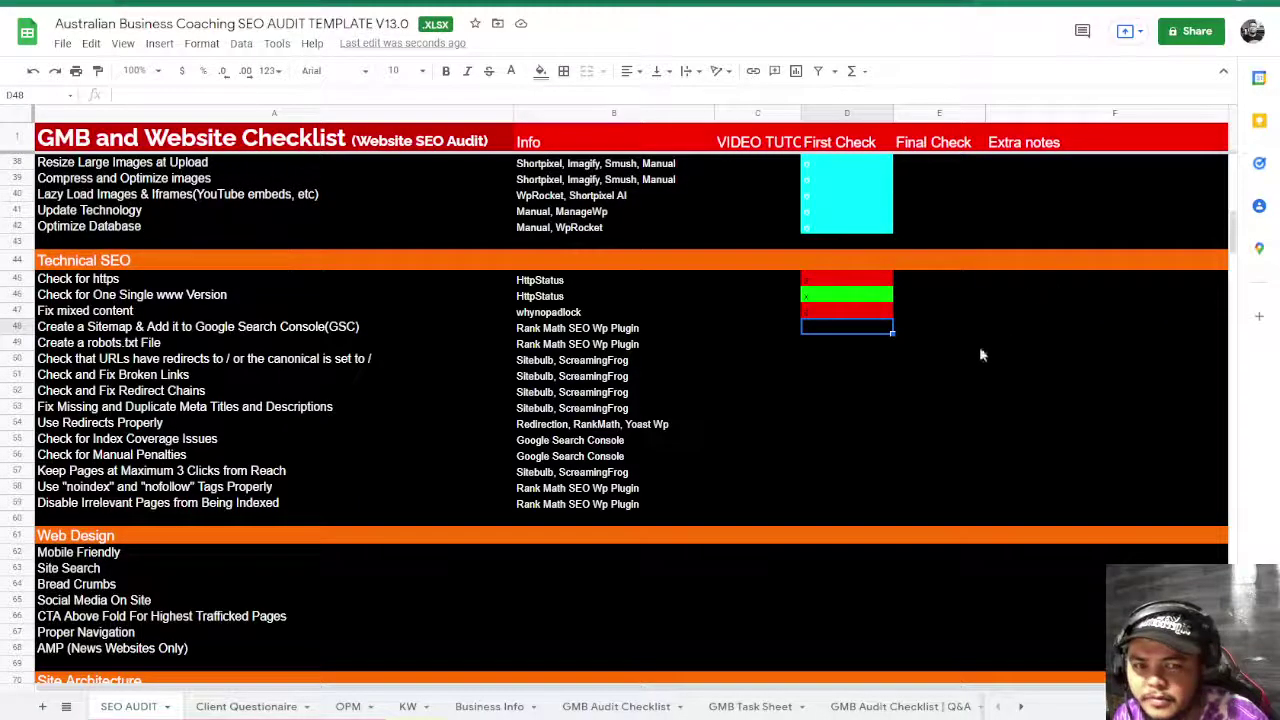
- Mark the Create a Sitemap row green in D48, then load the site's /robots.txt
left_click(827, 356)
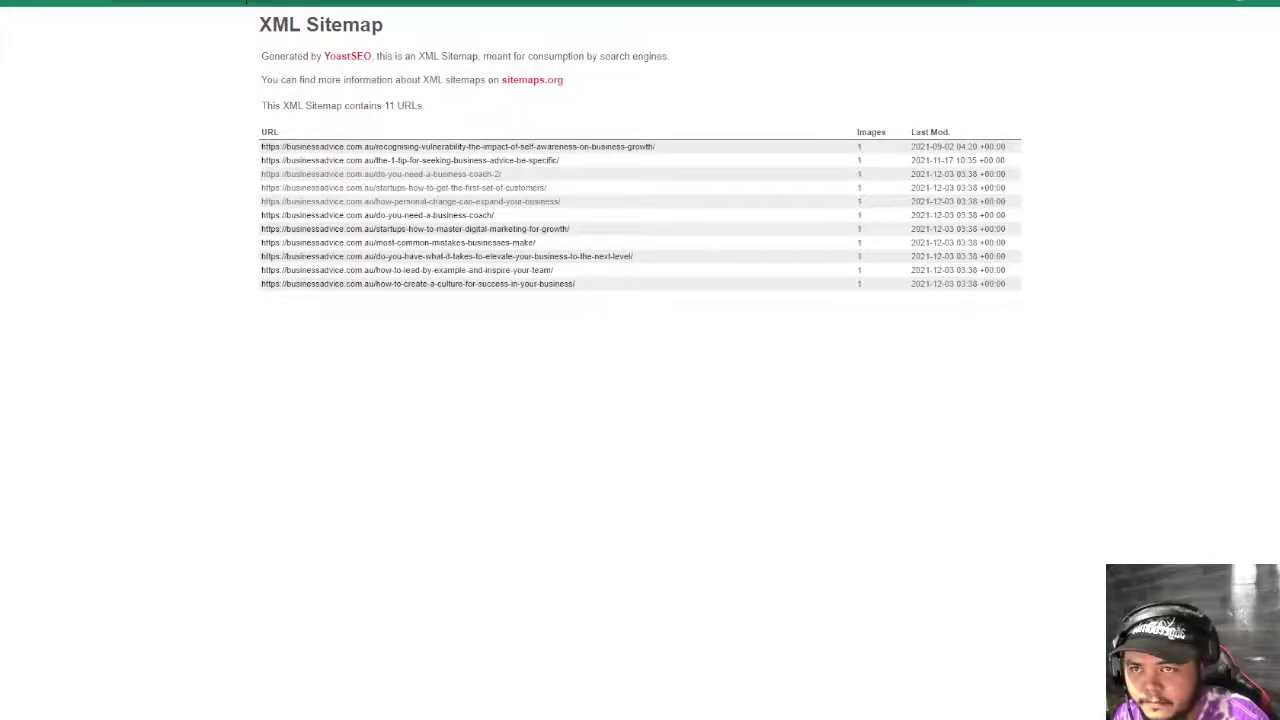
type("robots.txt")
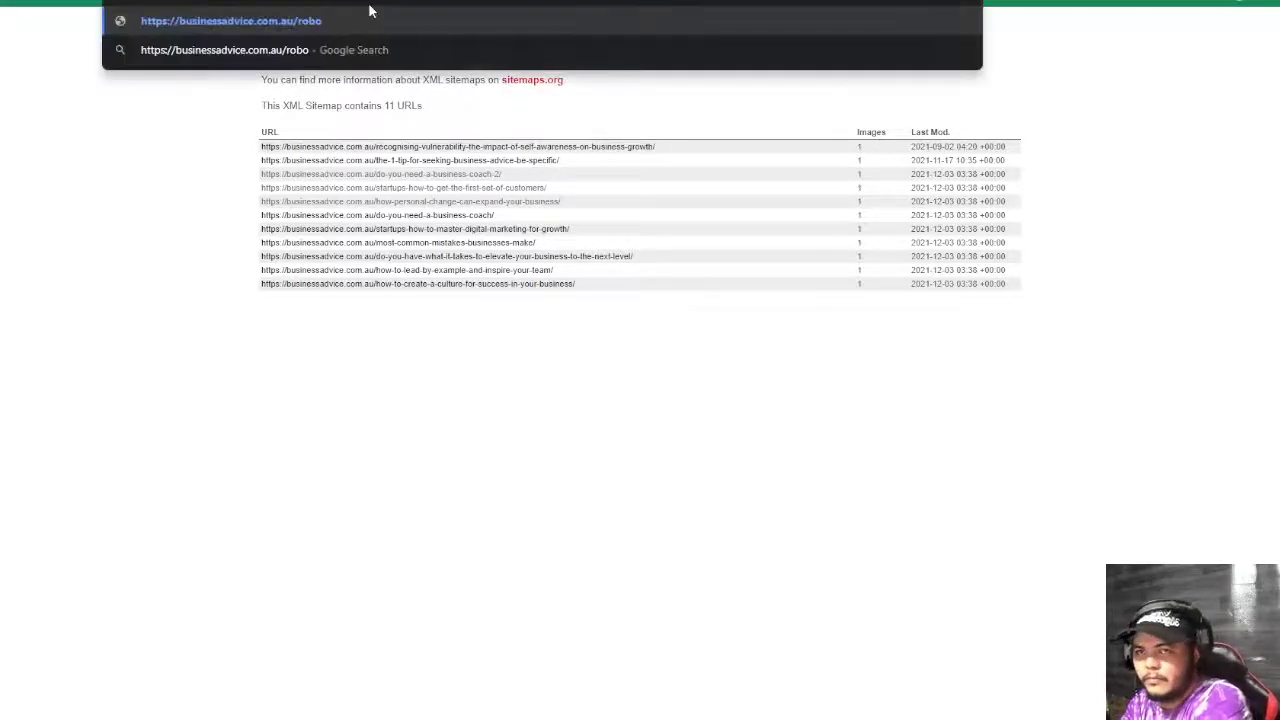
key("Return")
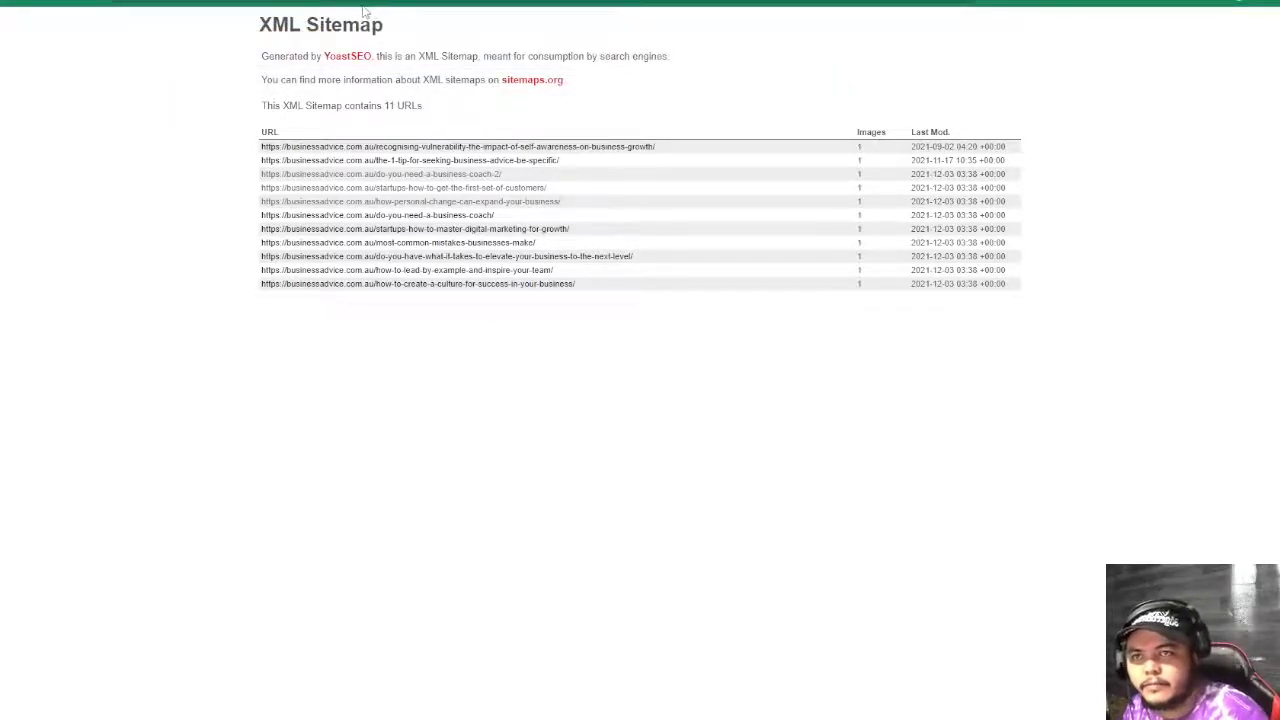
key("ctrl+w")
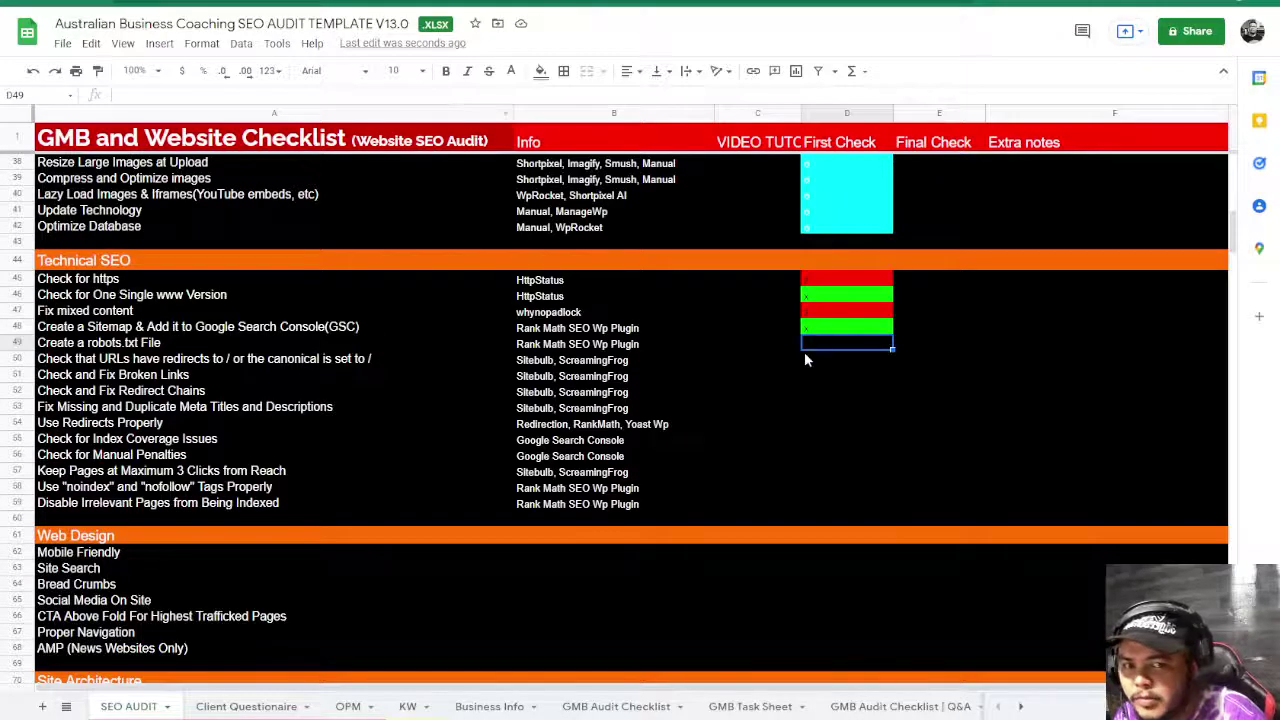
- Mark D49 red with 'n' and note 'need to have sitemap in robots.txt' in F49
type("n")
left_click(938, 342)
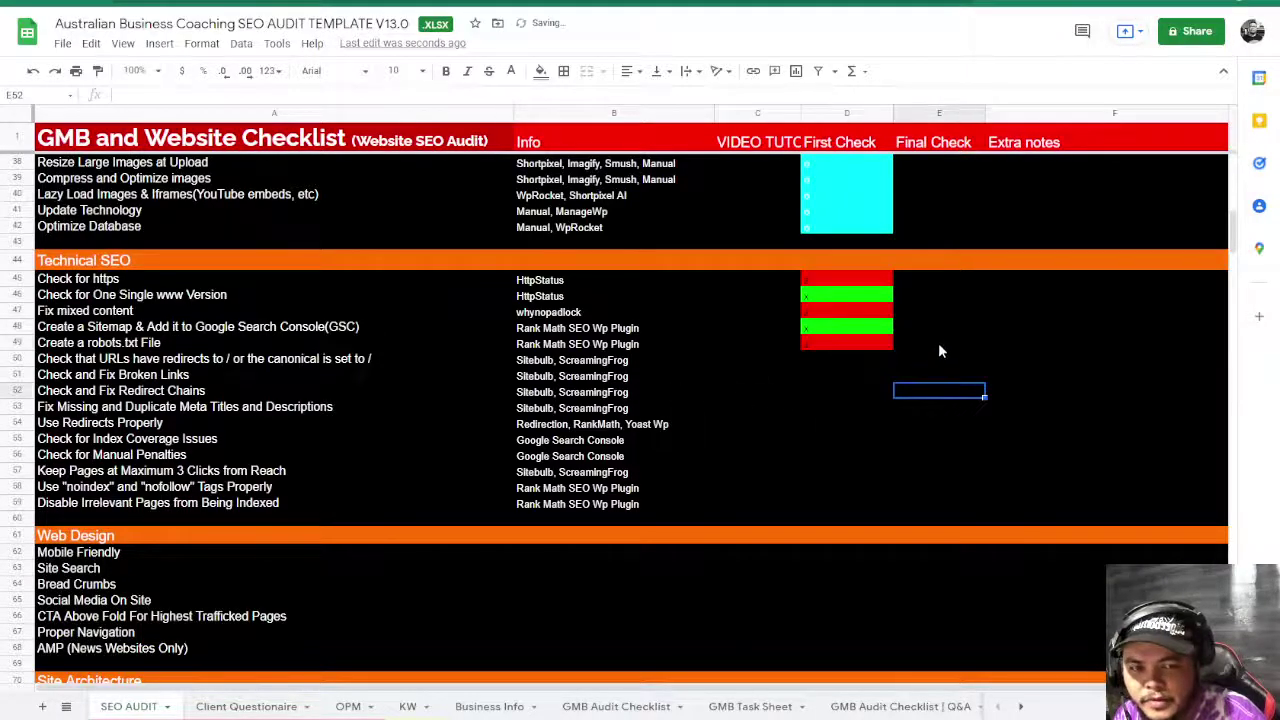
left_click(1007, 343)
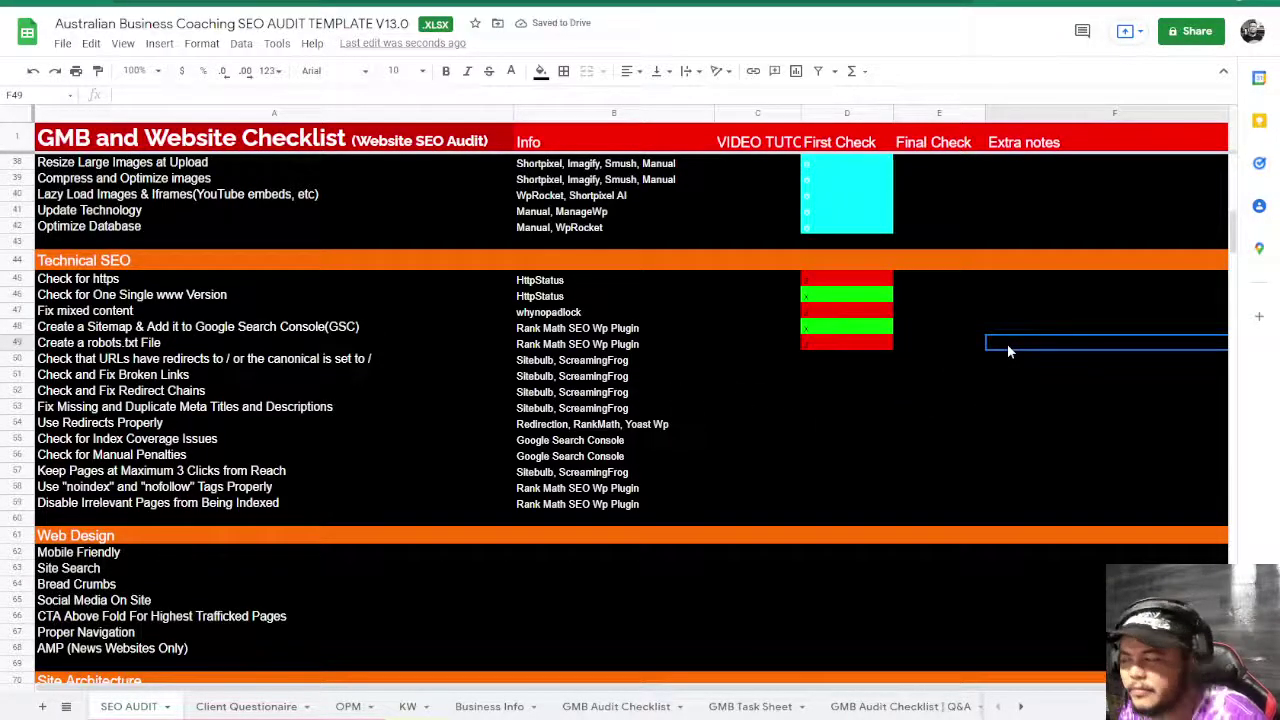
type("need to ")
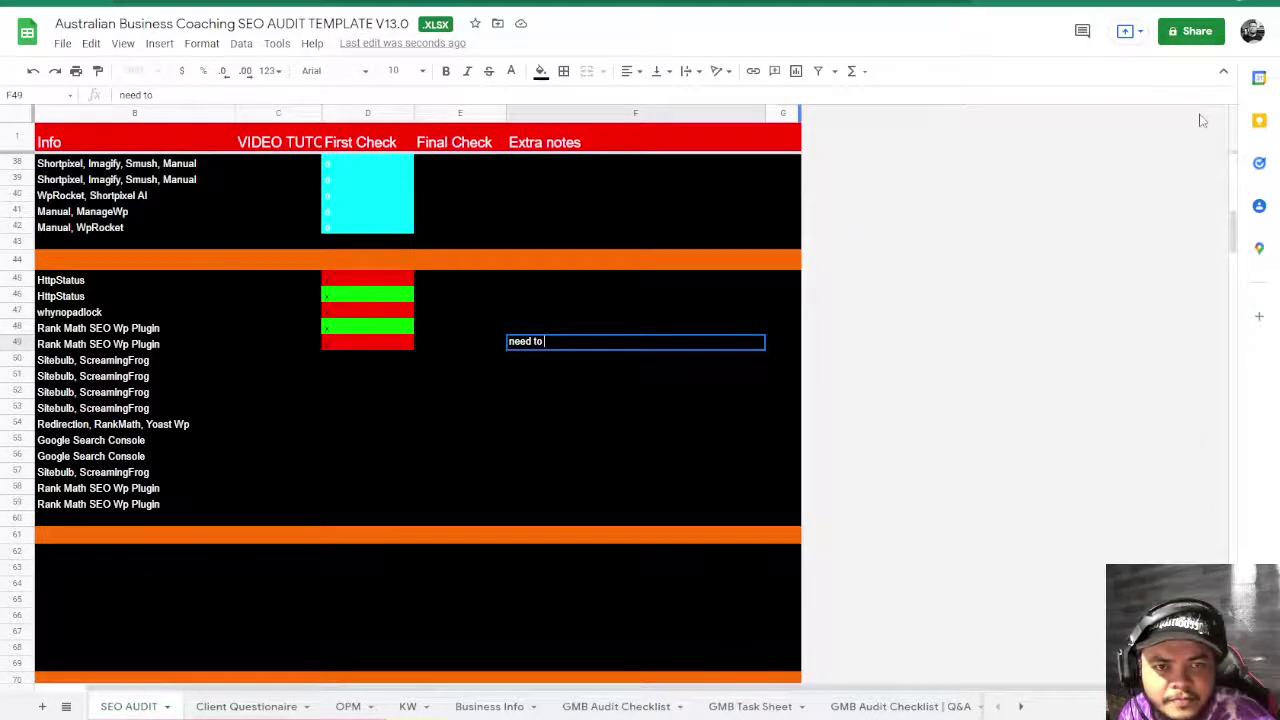
type("have")
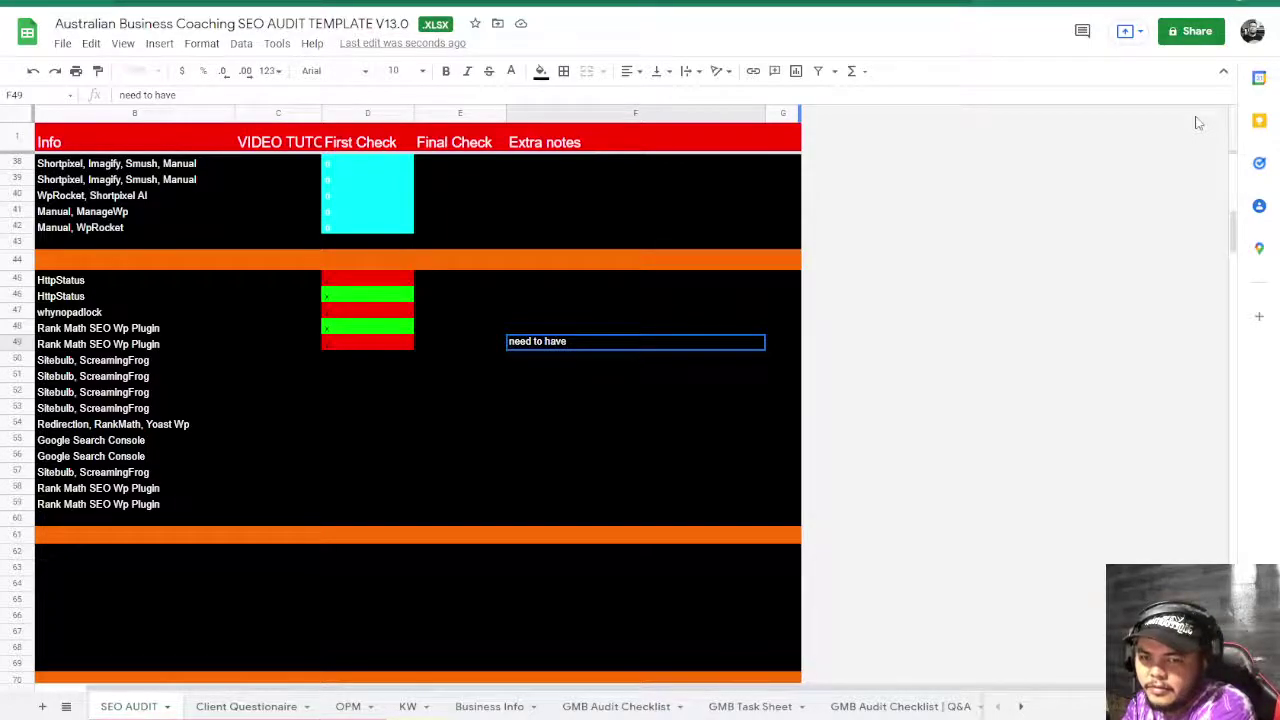
type(" sitemap")
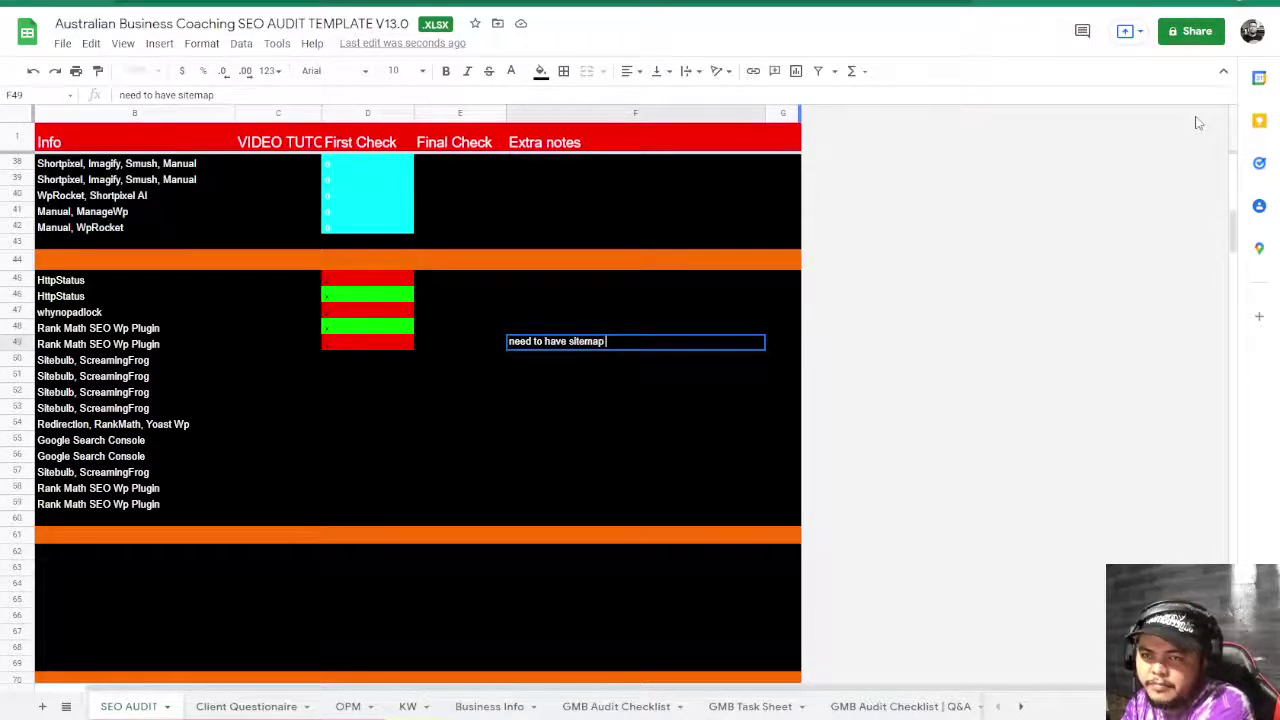
type(" in robots")
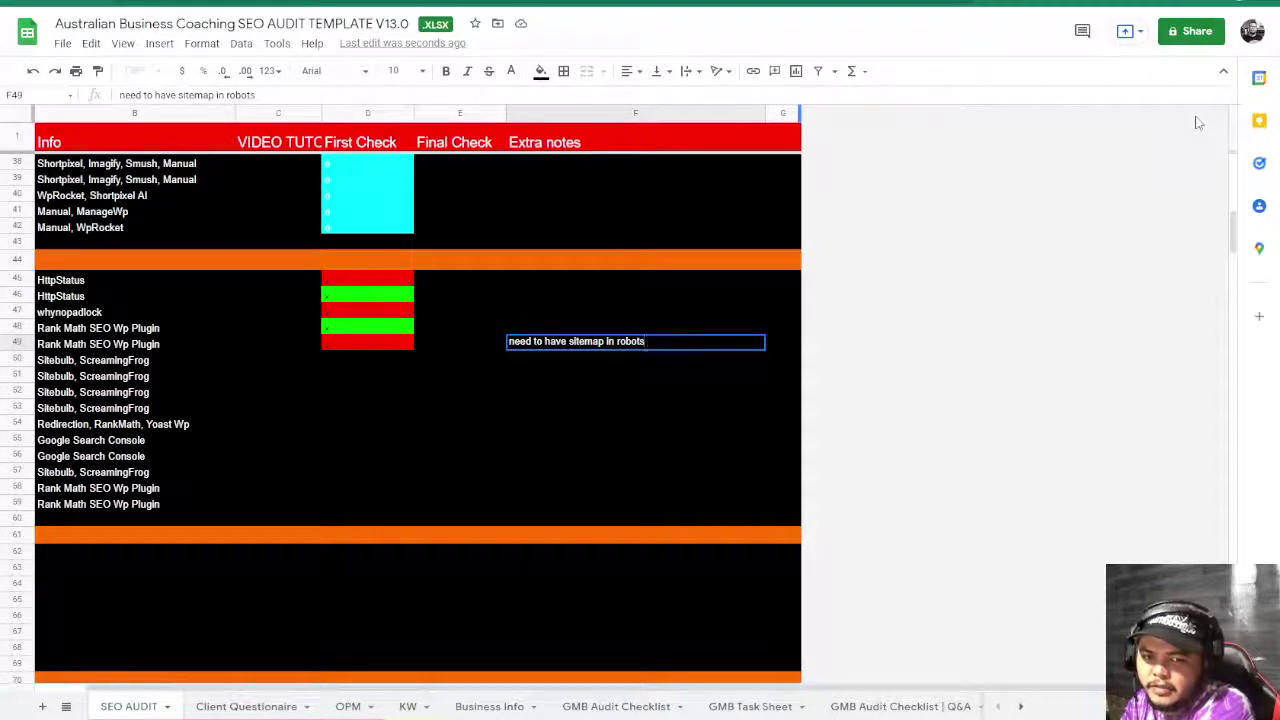
type(".txt")
key("Return")
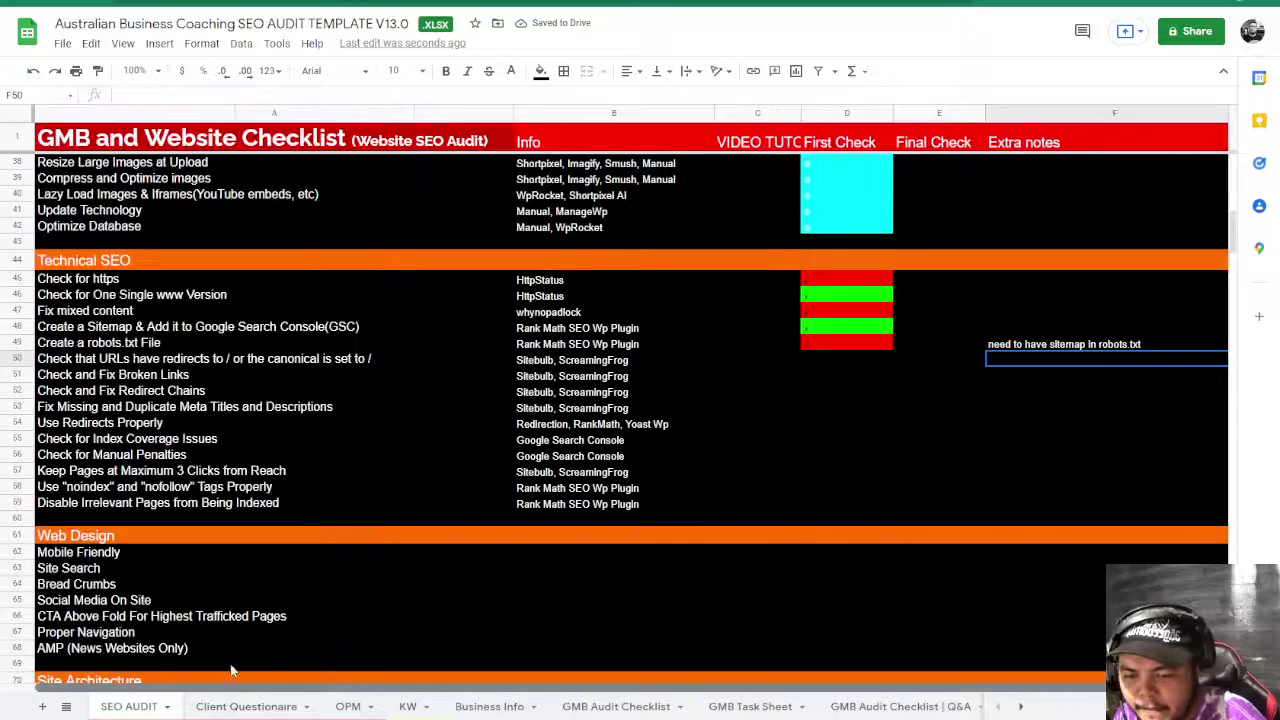
left_click(899, 424)
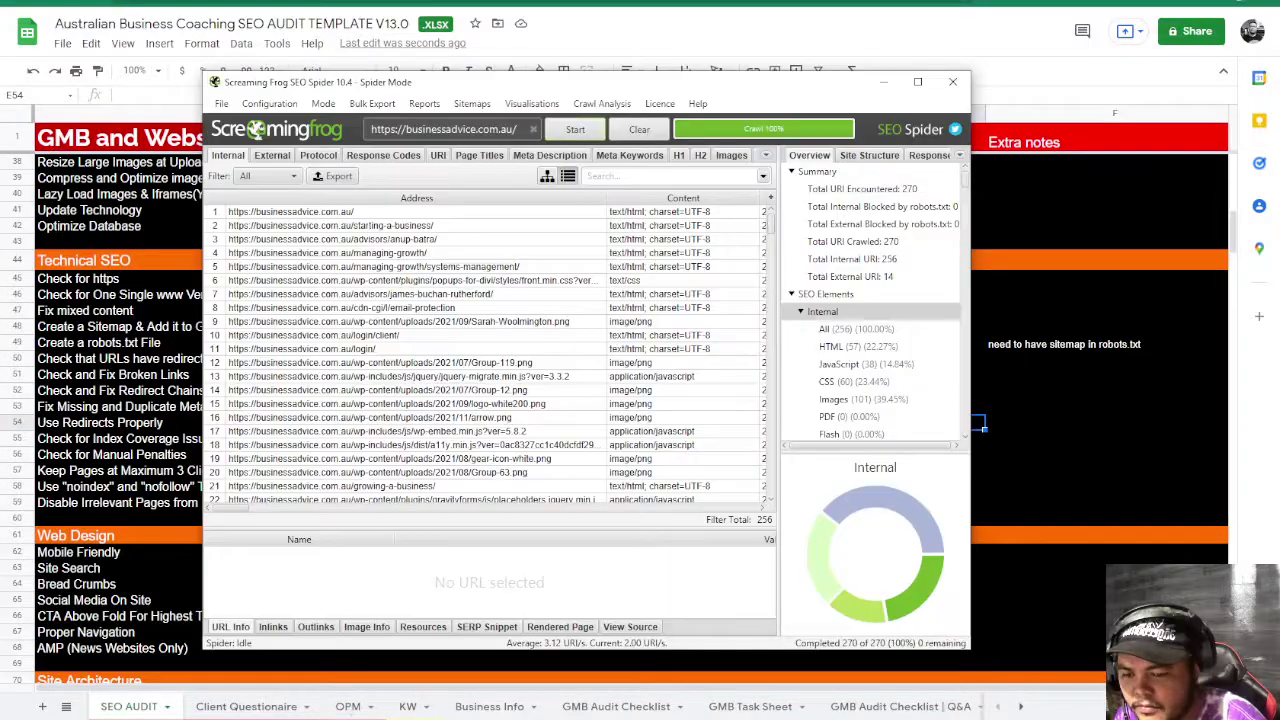
left_click(352, 719)
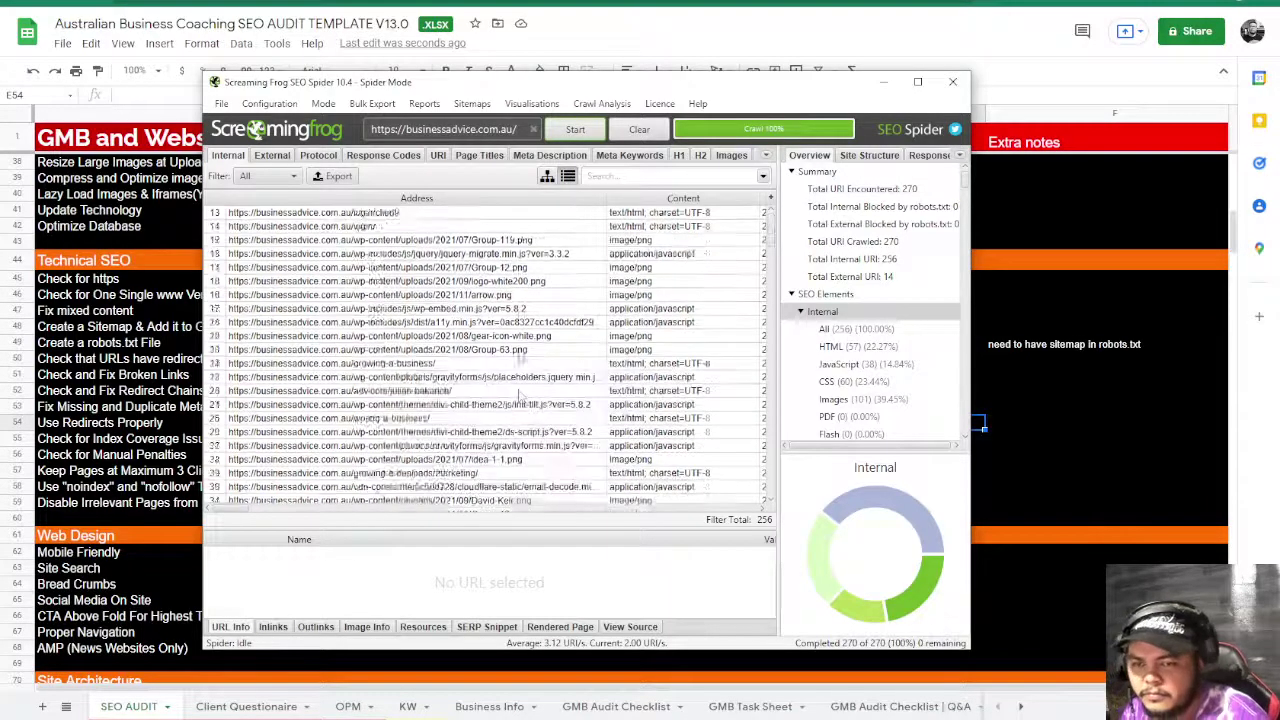
- Review the Canonicals filters in Screaming Frog and inspect the one URL missing a canonical
scroll(890, 340, "down", 5)
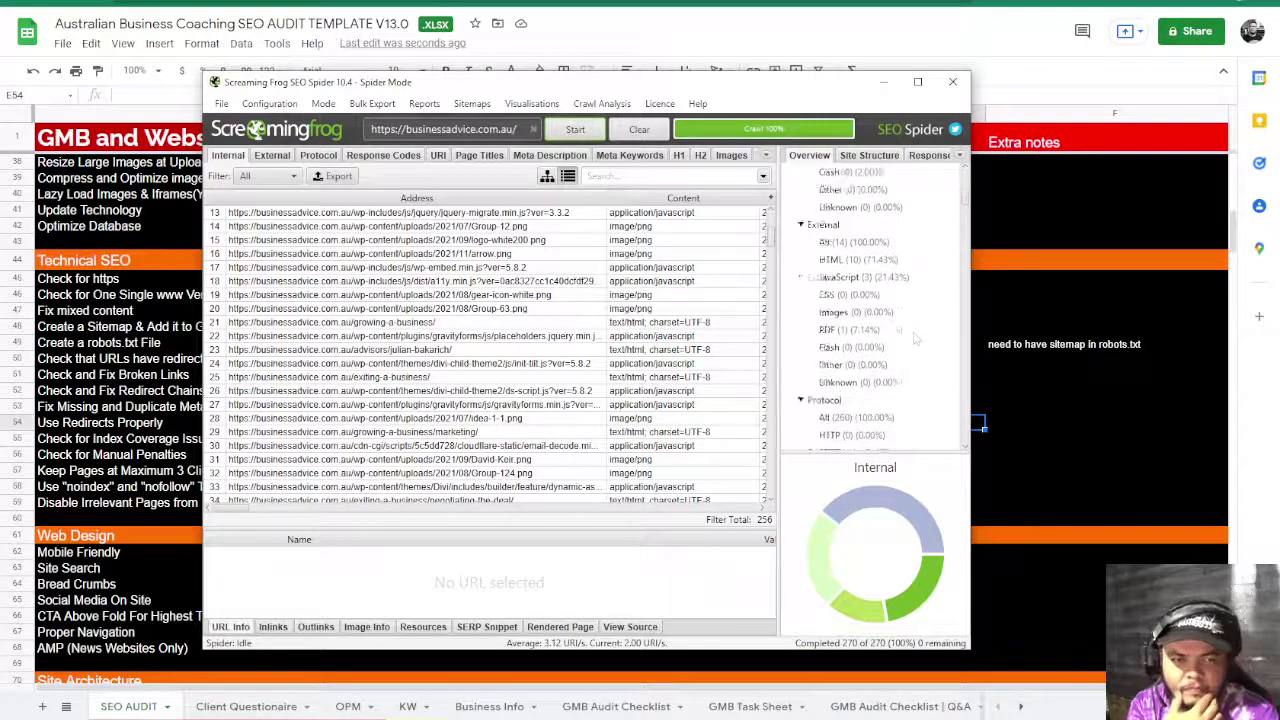
scroll(914, 340, "down", 3)
scroll(893, 333, "down", 5)
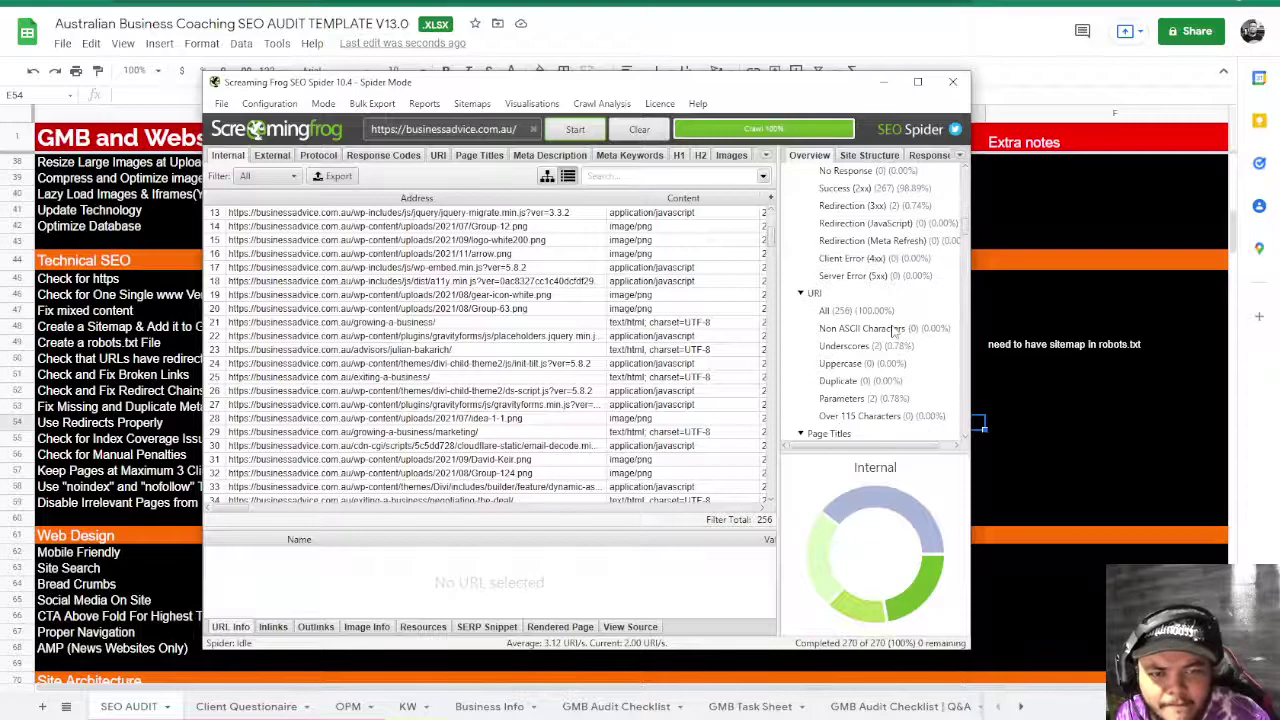
scroll(895, 330, "down", 6)
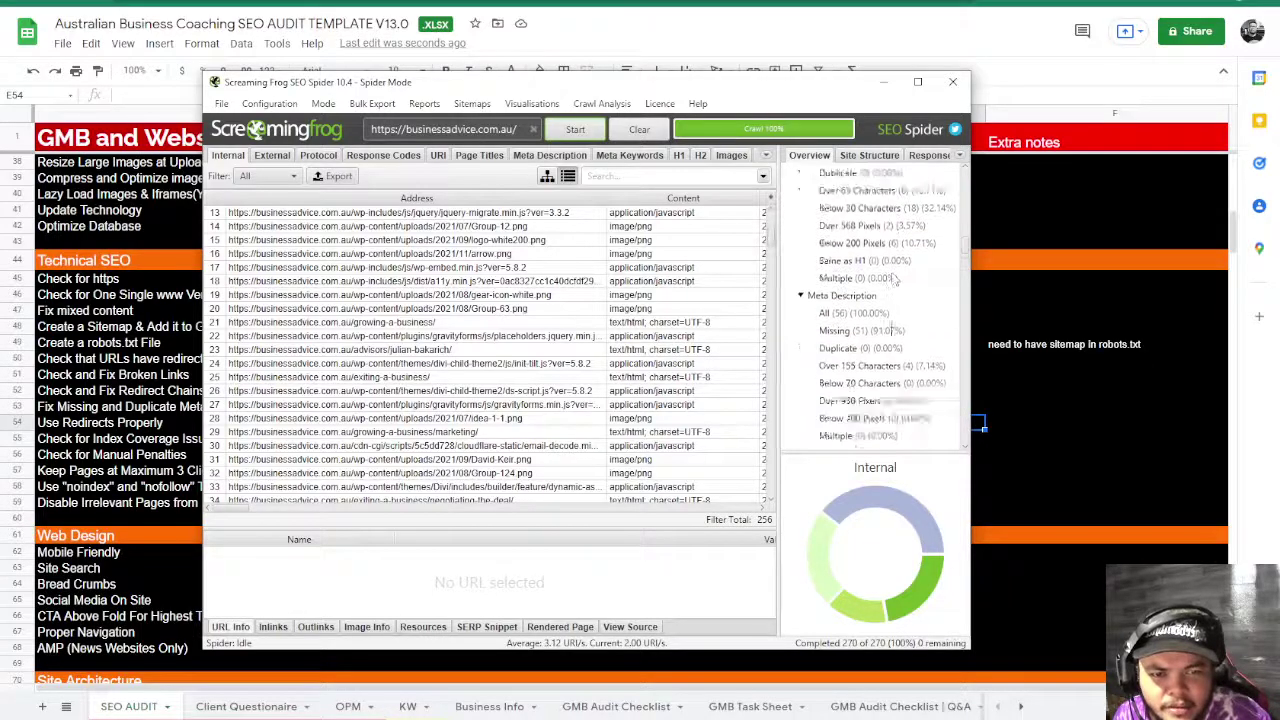
scroll(893, 330, "down", 5)
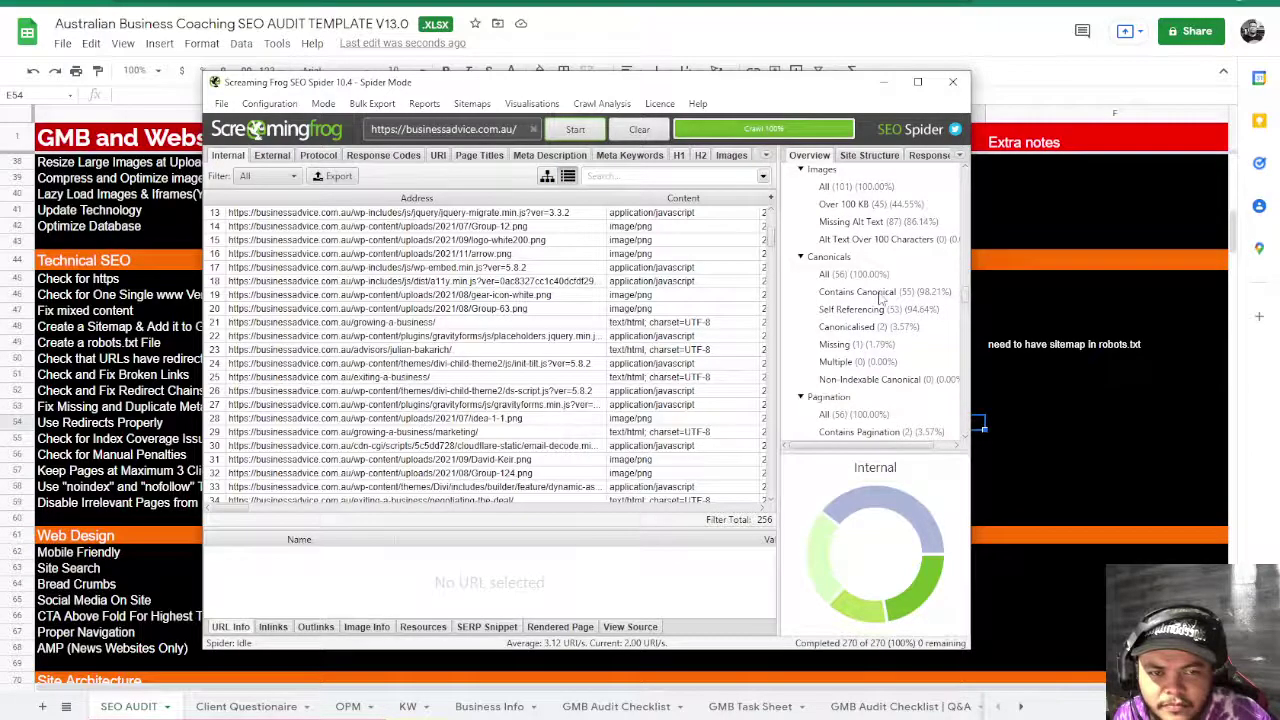
left_click(879, 311)
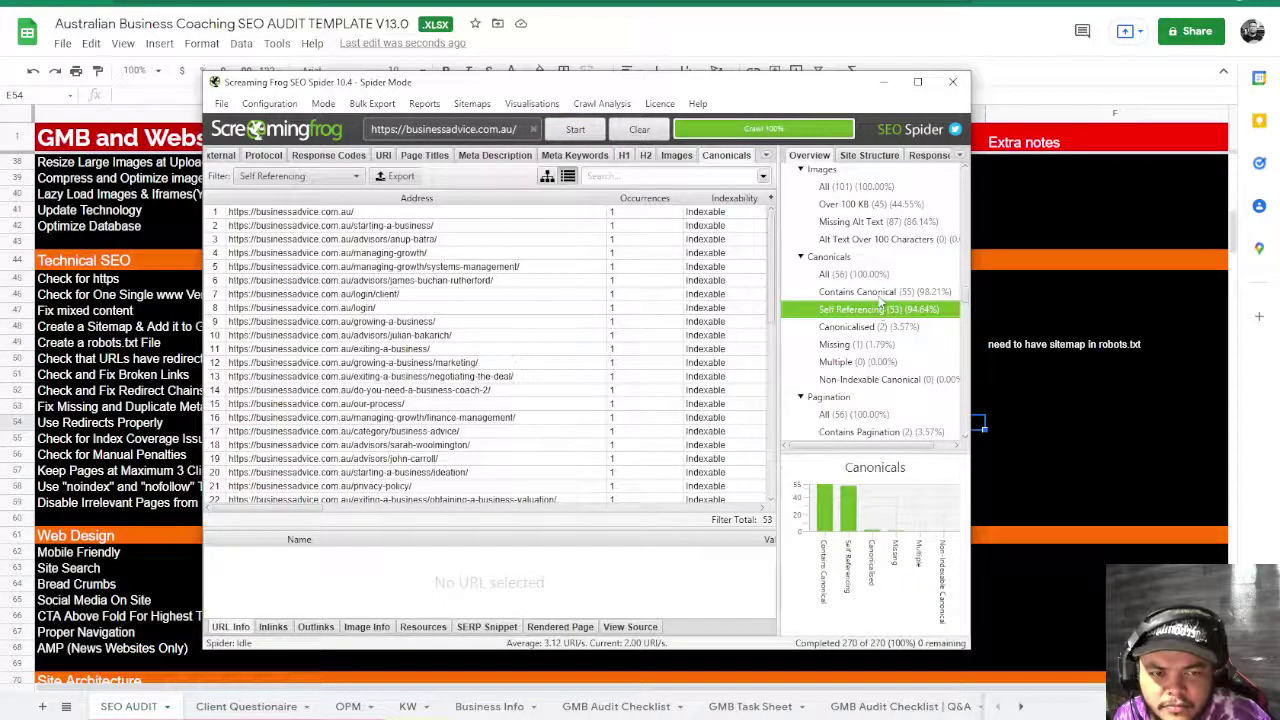
left_click(880, 293)
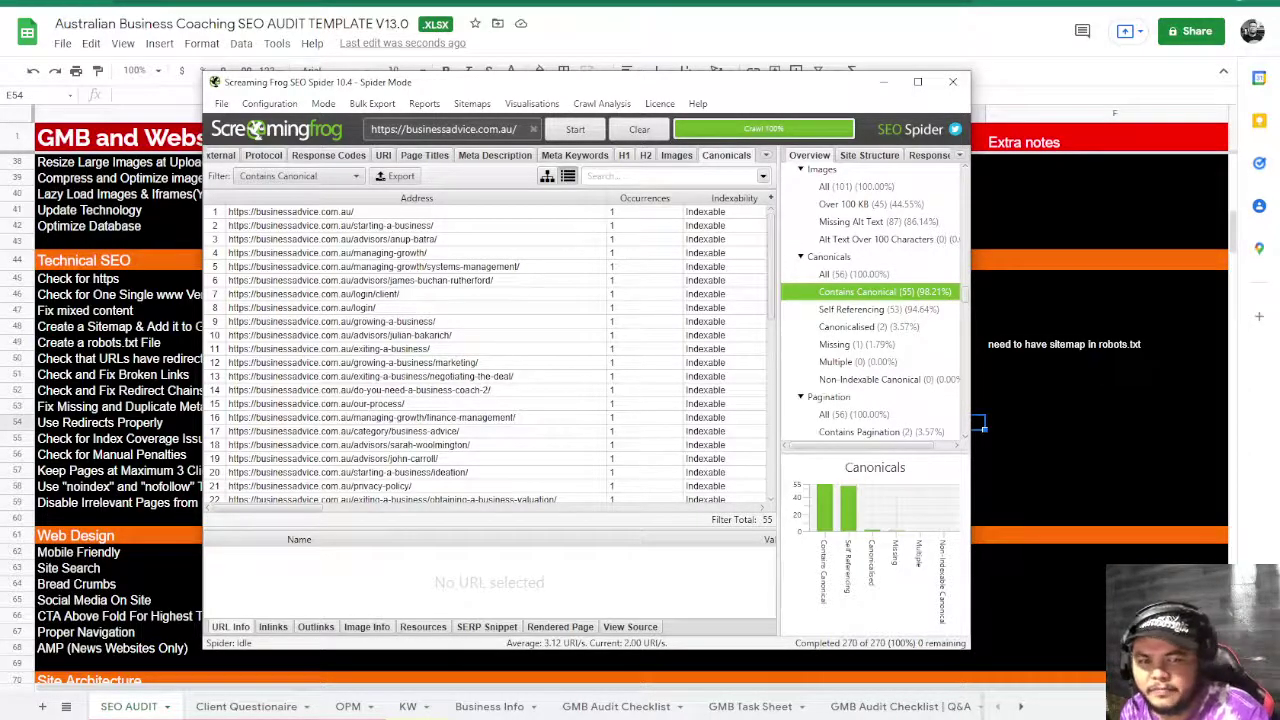
left_click(843, 275)
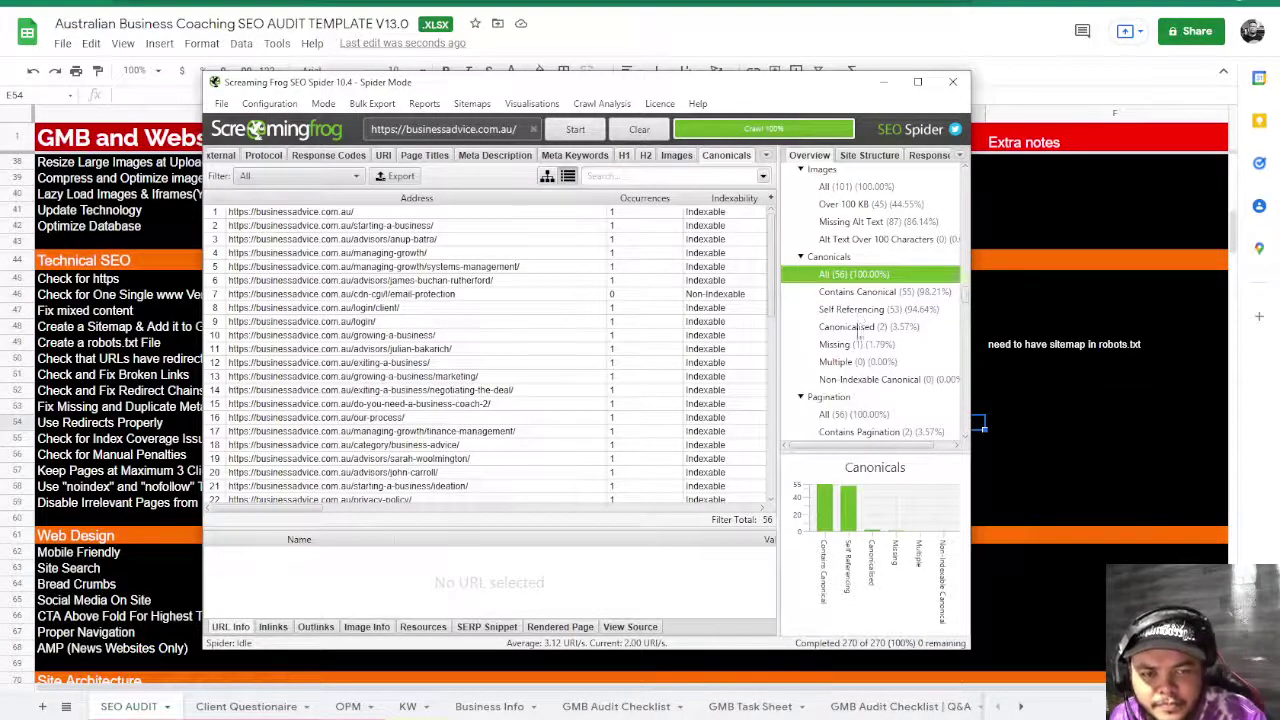
left_click(865, 345)
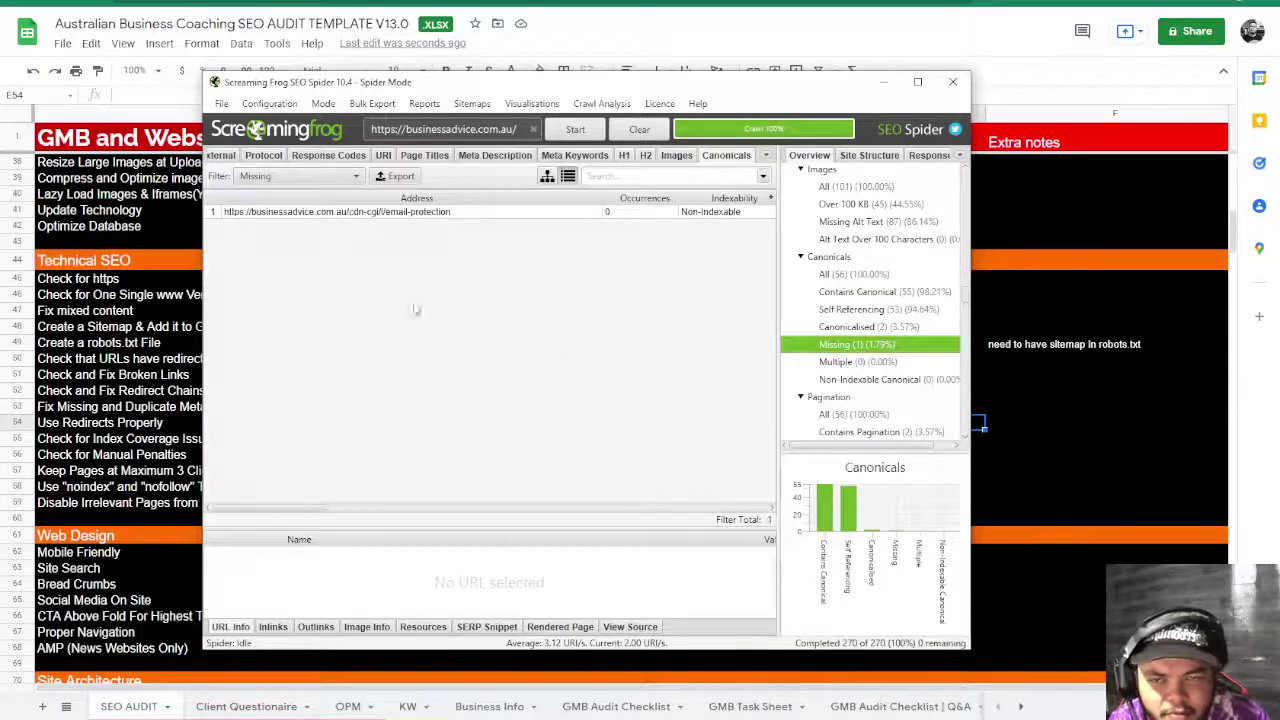
left_click(350, 213)
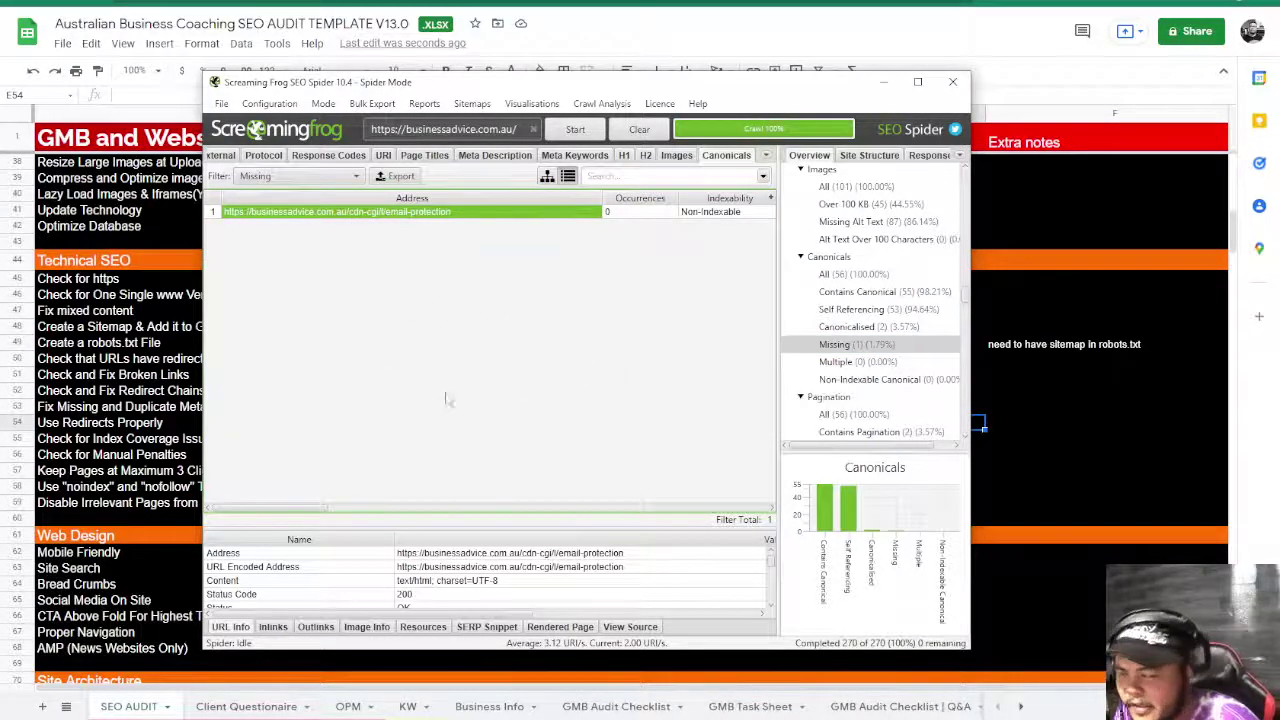
- Mark the canonical check green by entering x in D50 of the audit sheet
left_click(1101, 366)
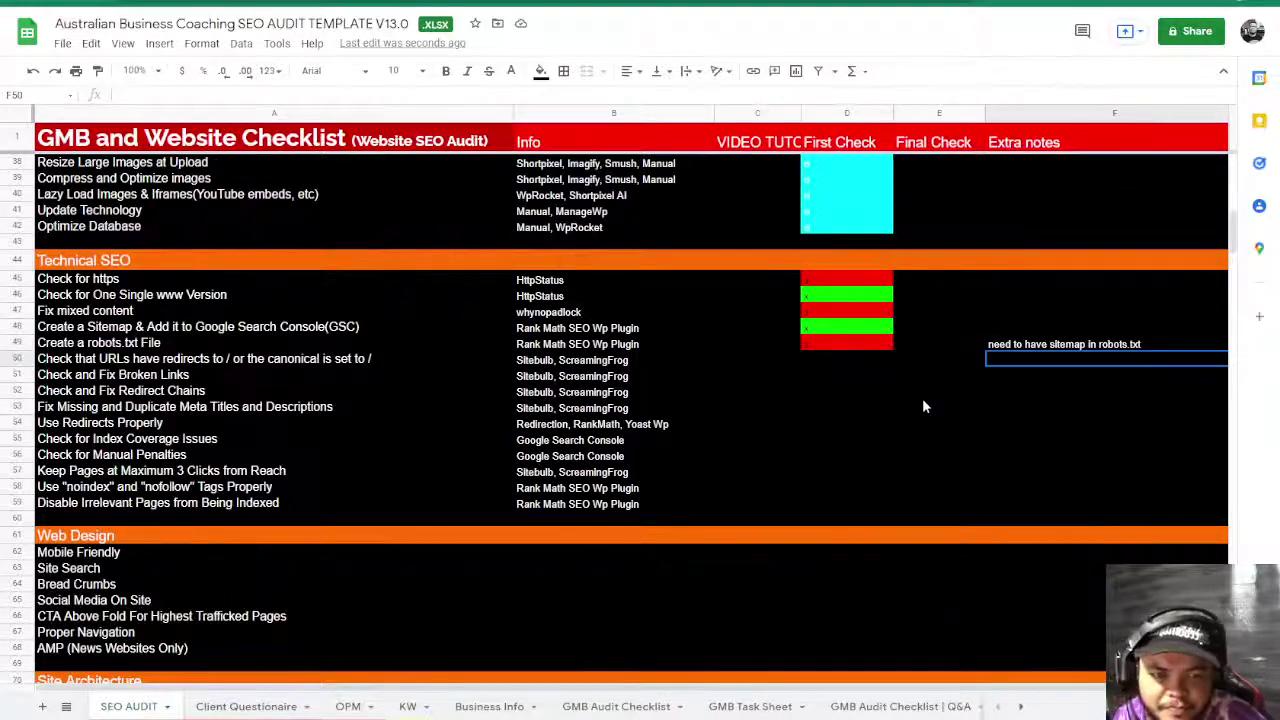
left_click(834, 359)
type("x")
key("Down")
key("Down")
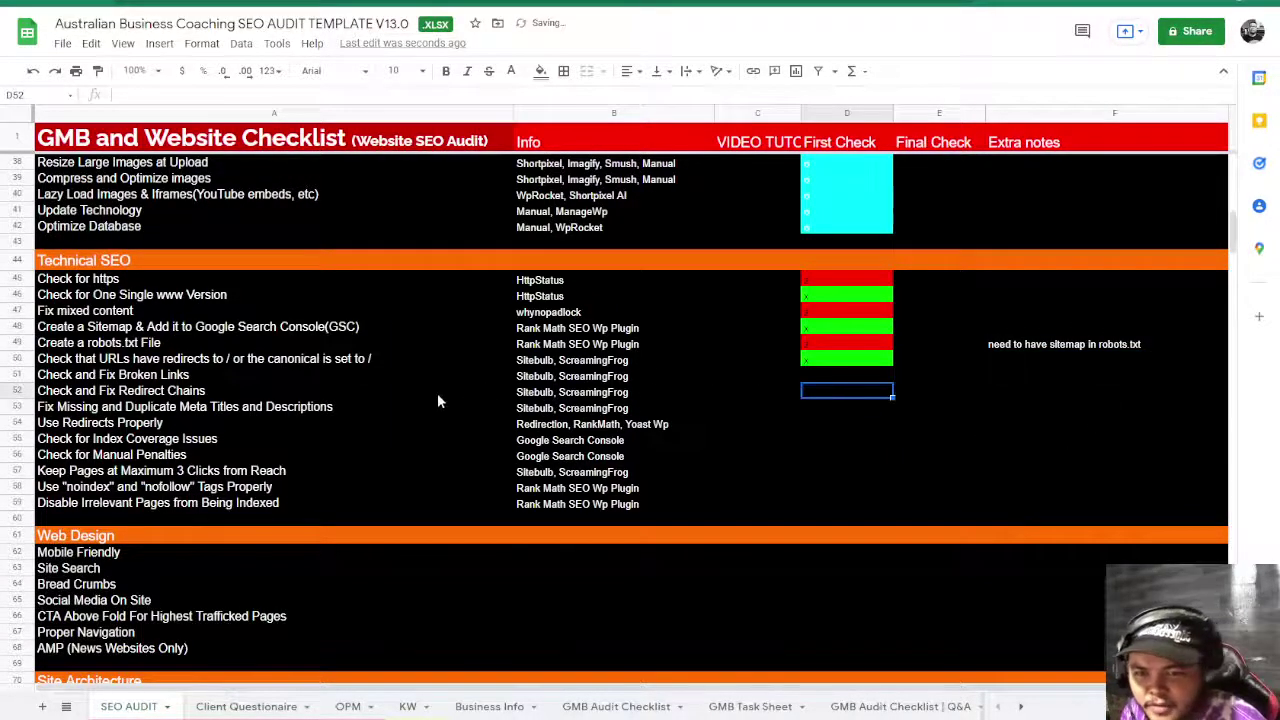
key("alt+Tab")
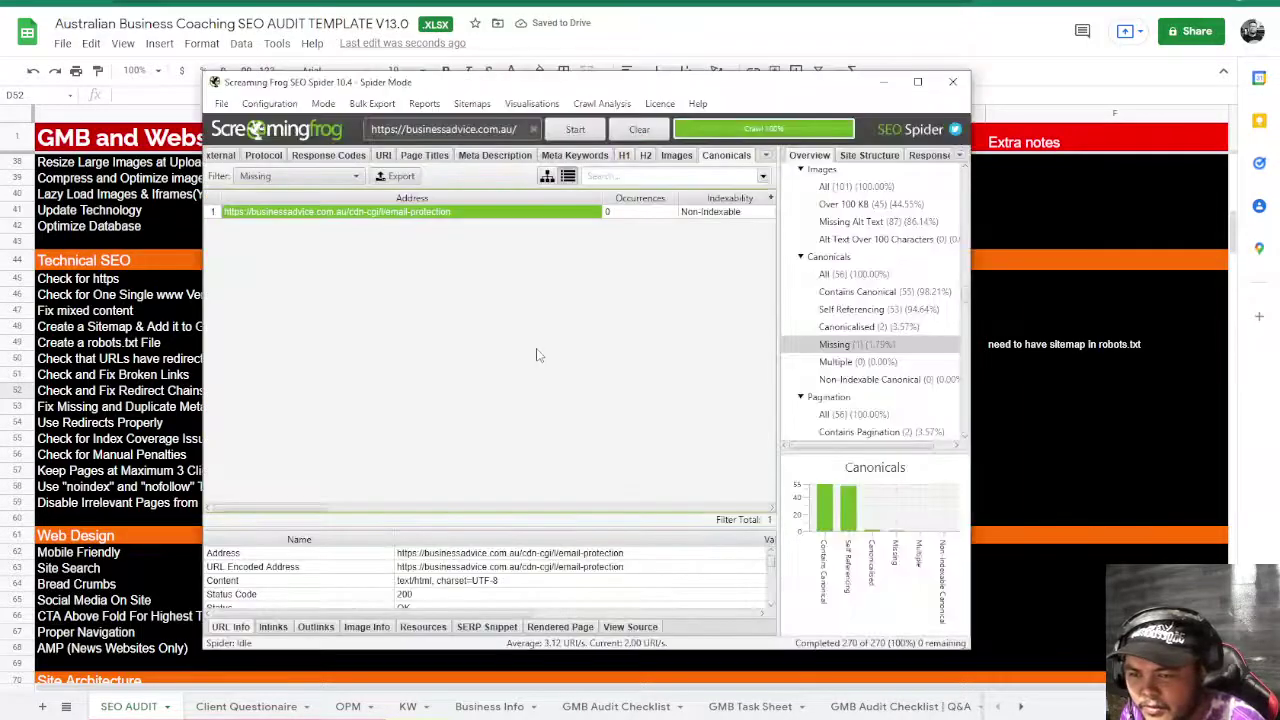
- Browse the External, Protocol and Response Codes reports in Screaming Frog
key("alt+Tab")
key("alt+Tab")
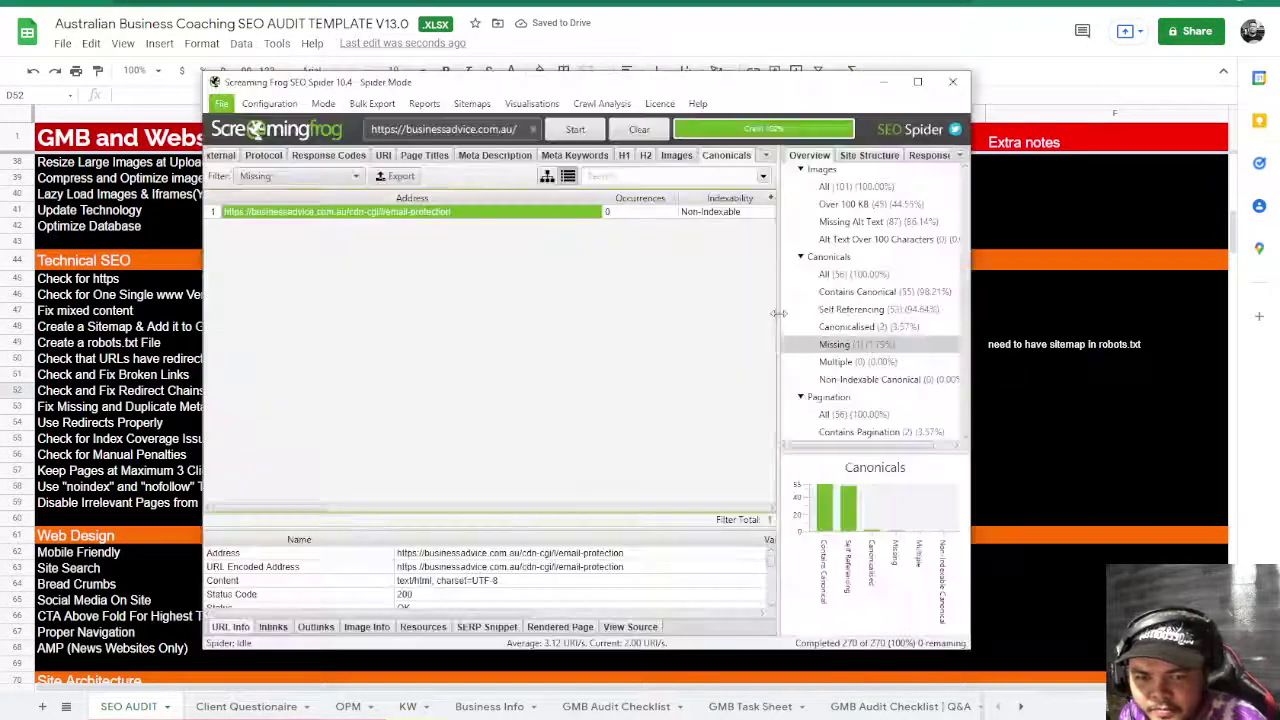
scroll(822, 333, "down", 3)
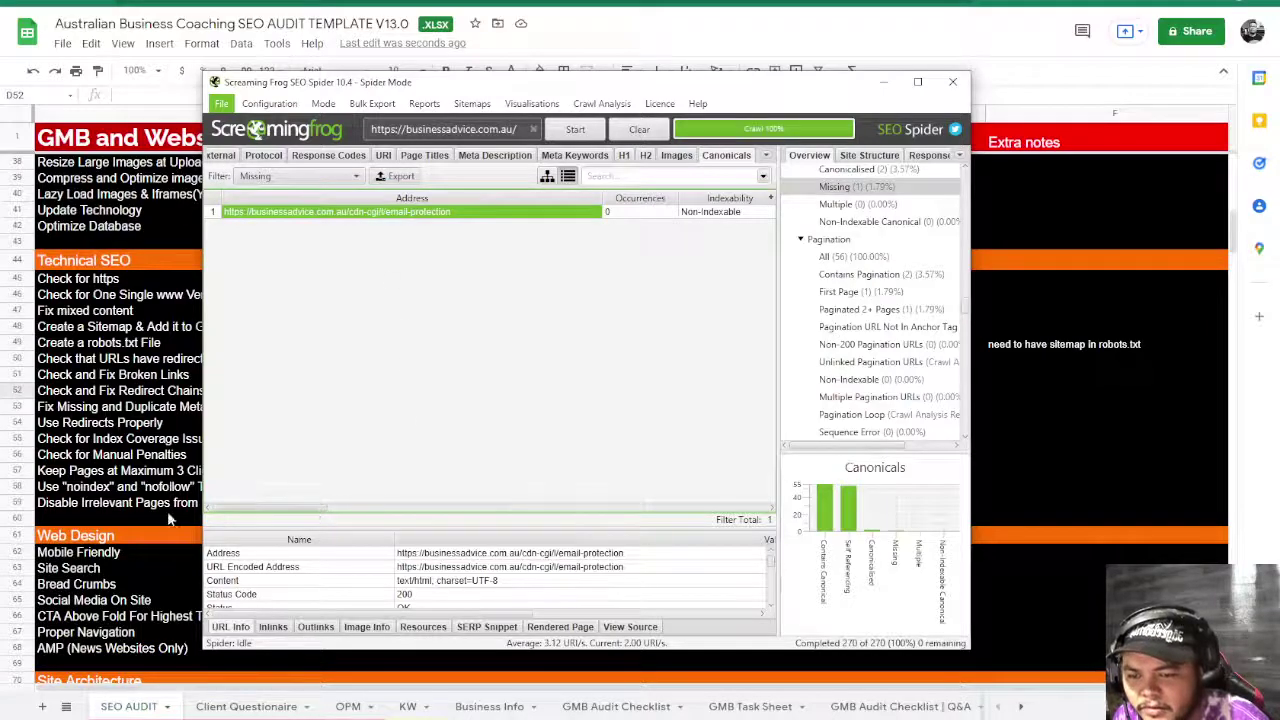
left_click(220, 156)
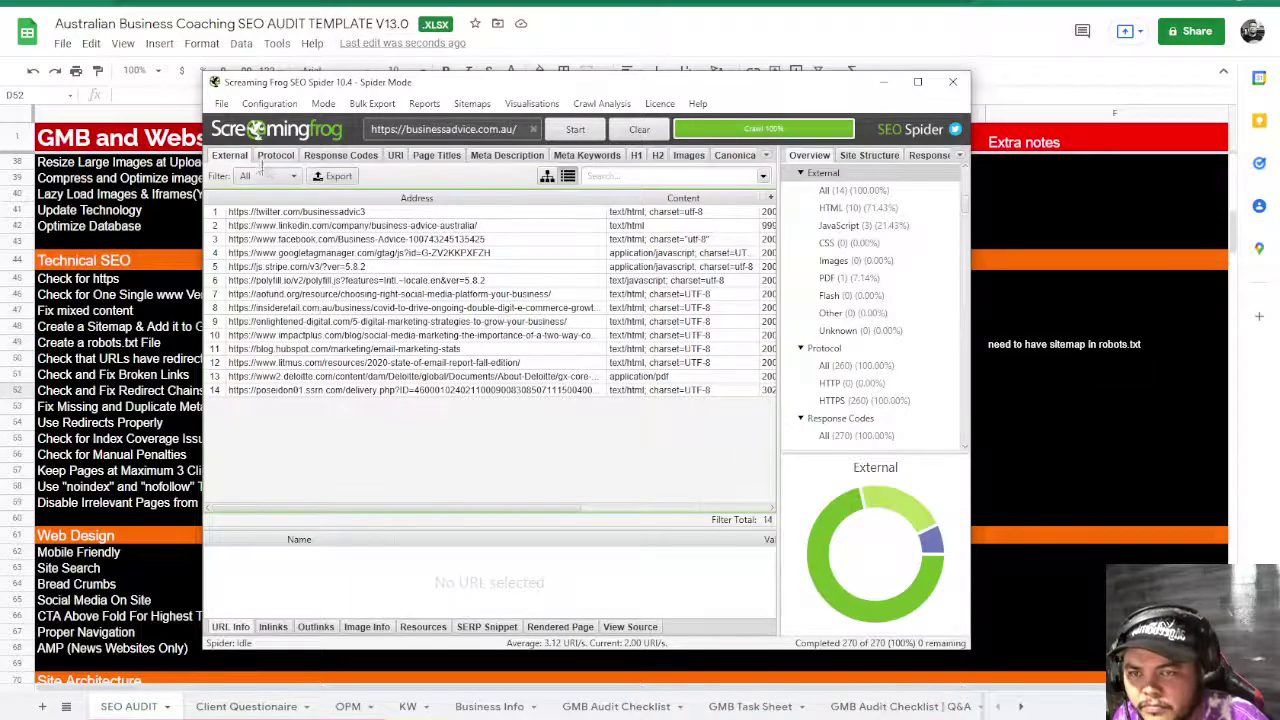
left_click(272, 176)
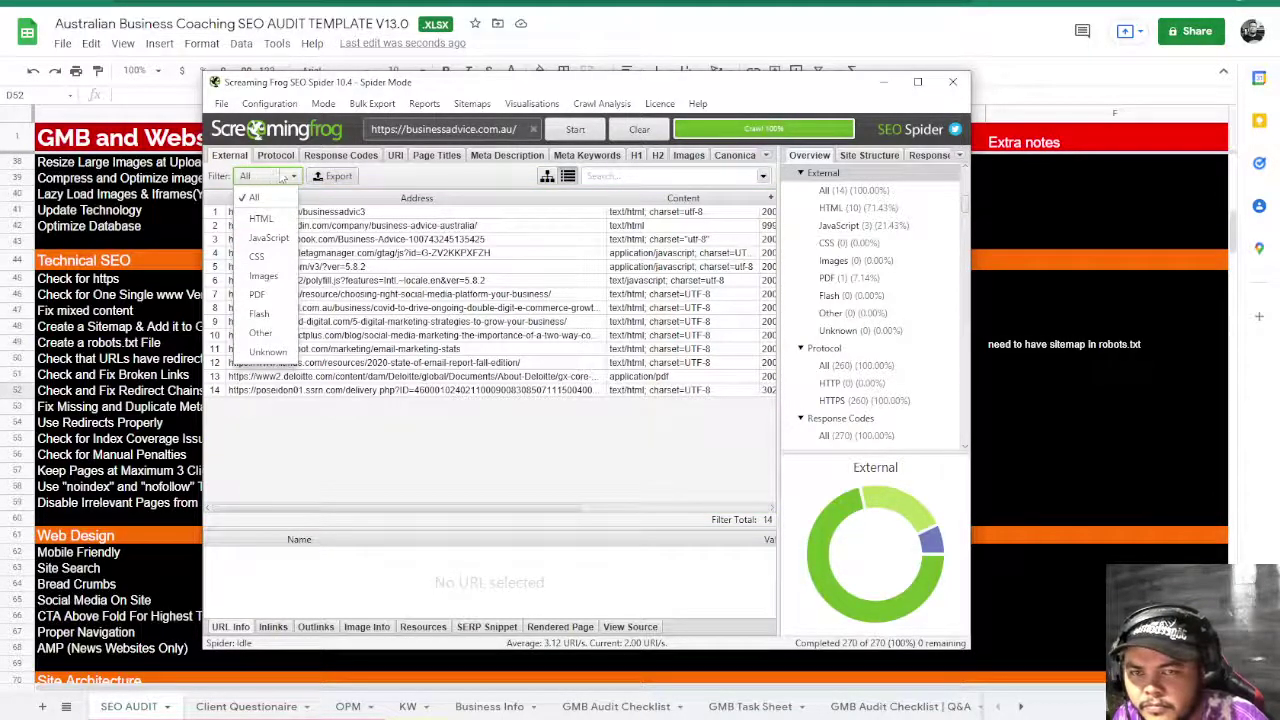
left_click(288, 160)
left_click(345, 156)
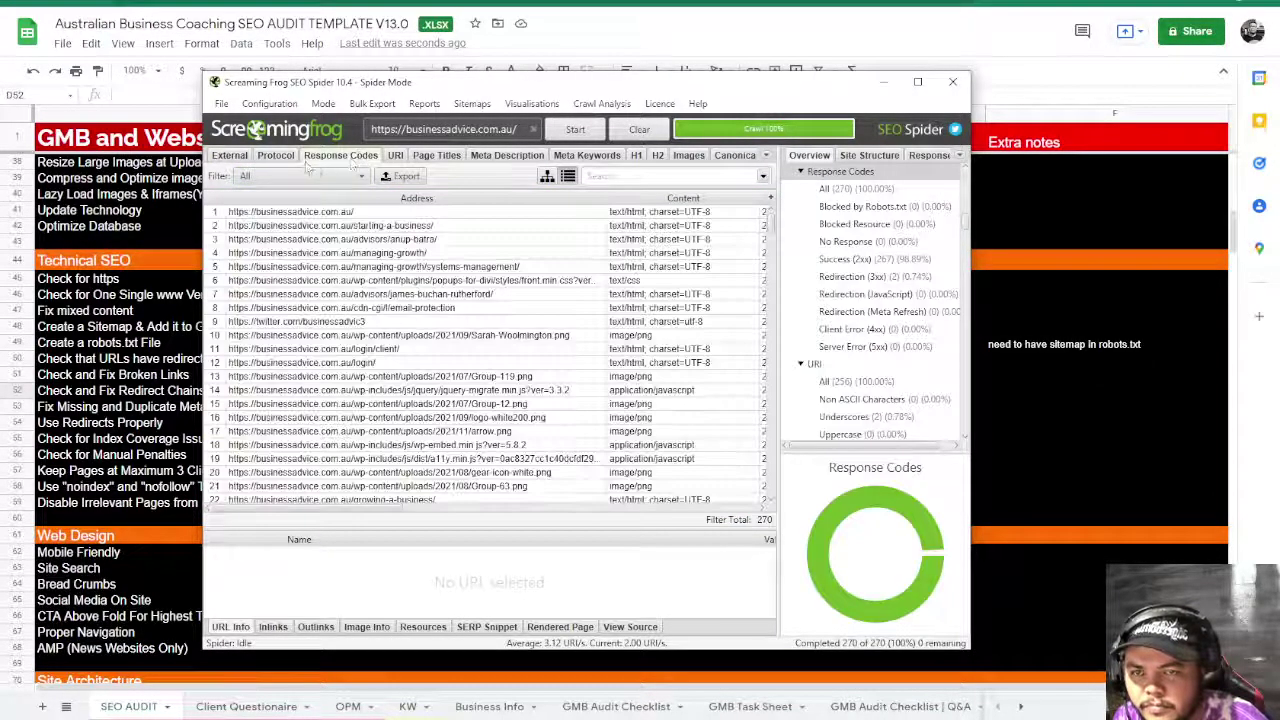
left_click(295, 176)
left_click(268, 200)
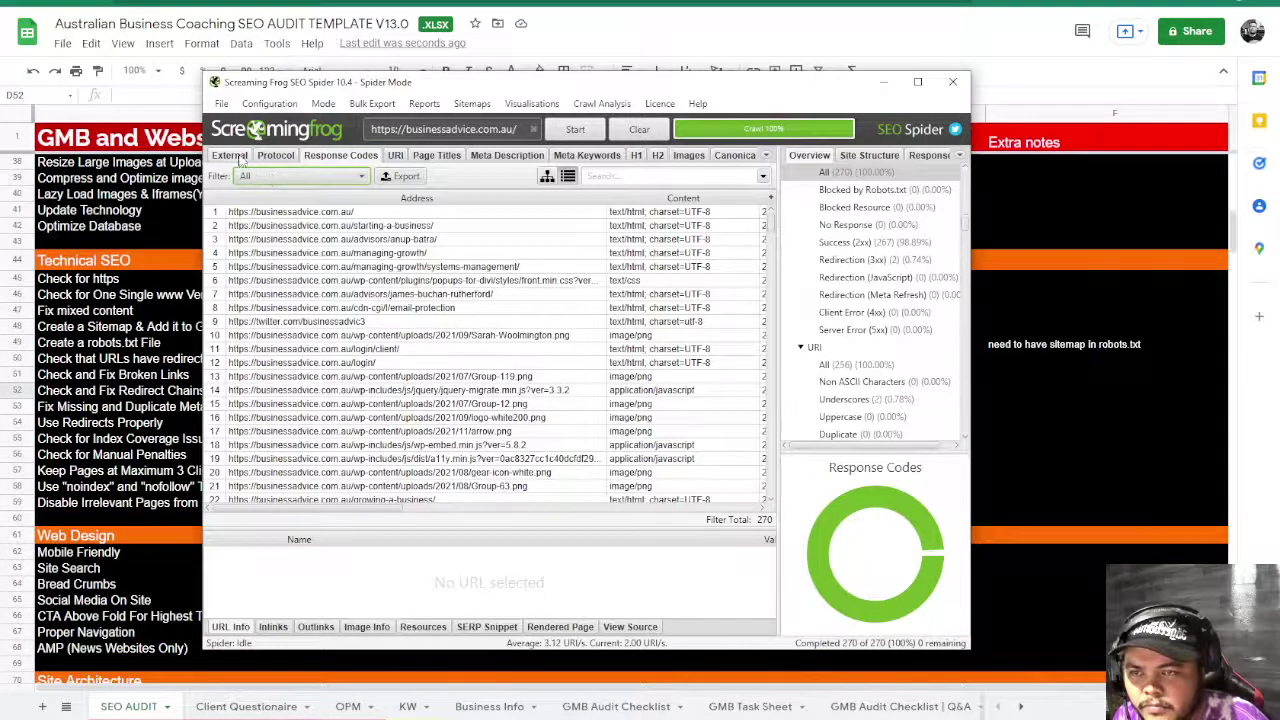
left_click(232, 156)
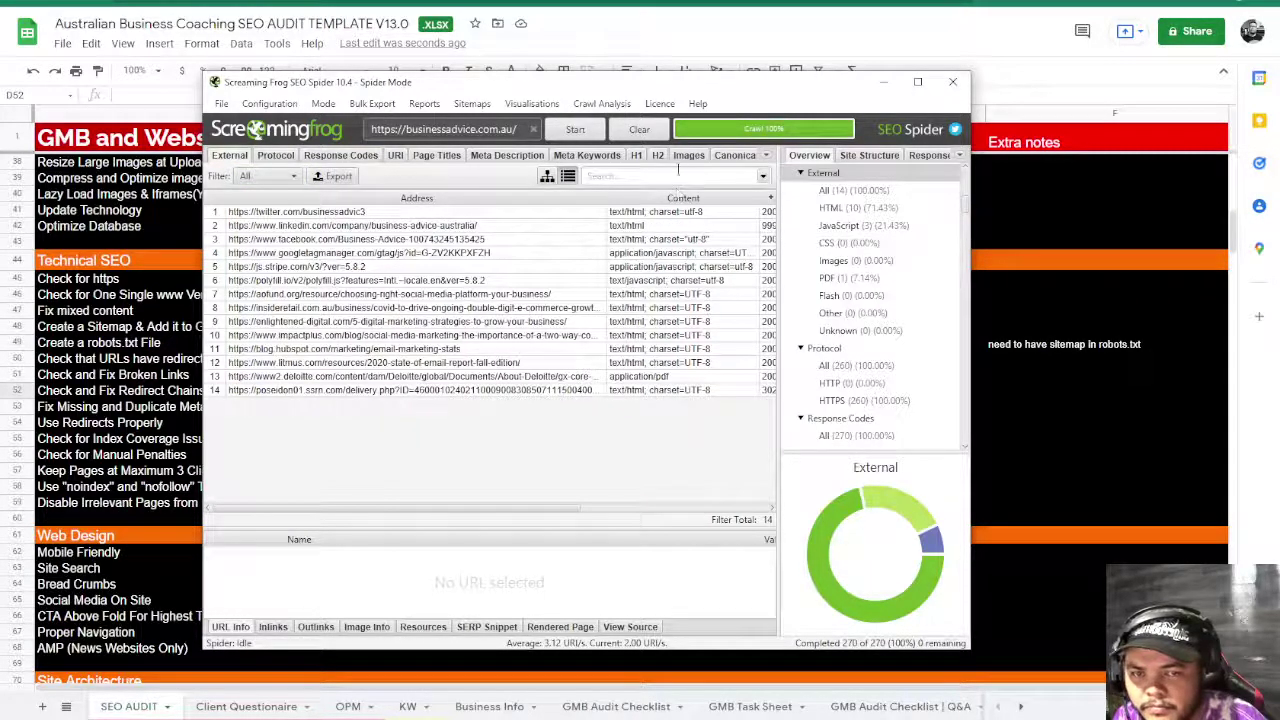
- Show the Internal report filtered to HTML, listing the 57 HTML pages
left_click(766, 155)
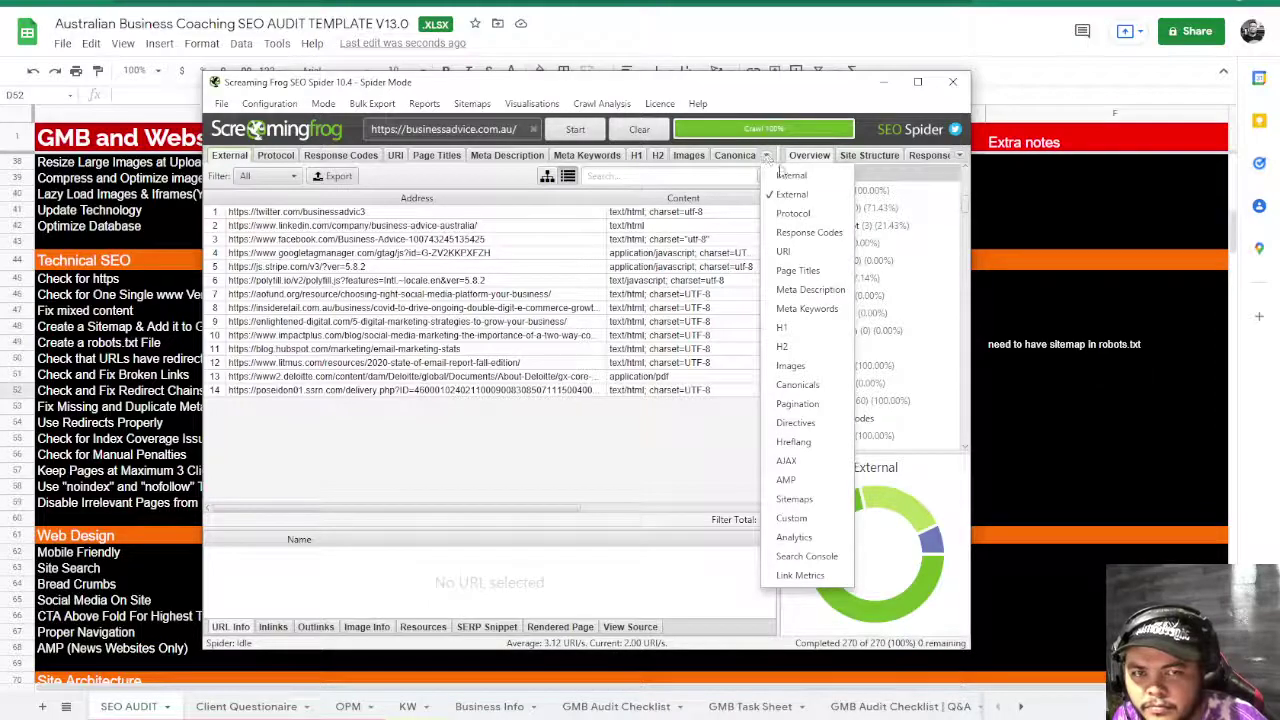
left_click(795, 173)
left_click(268, 176)
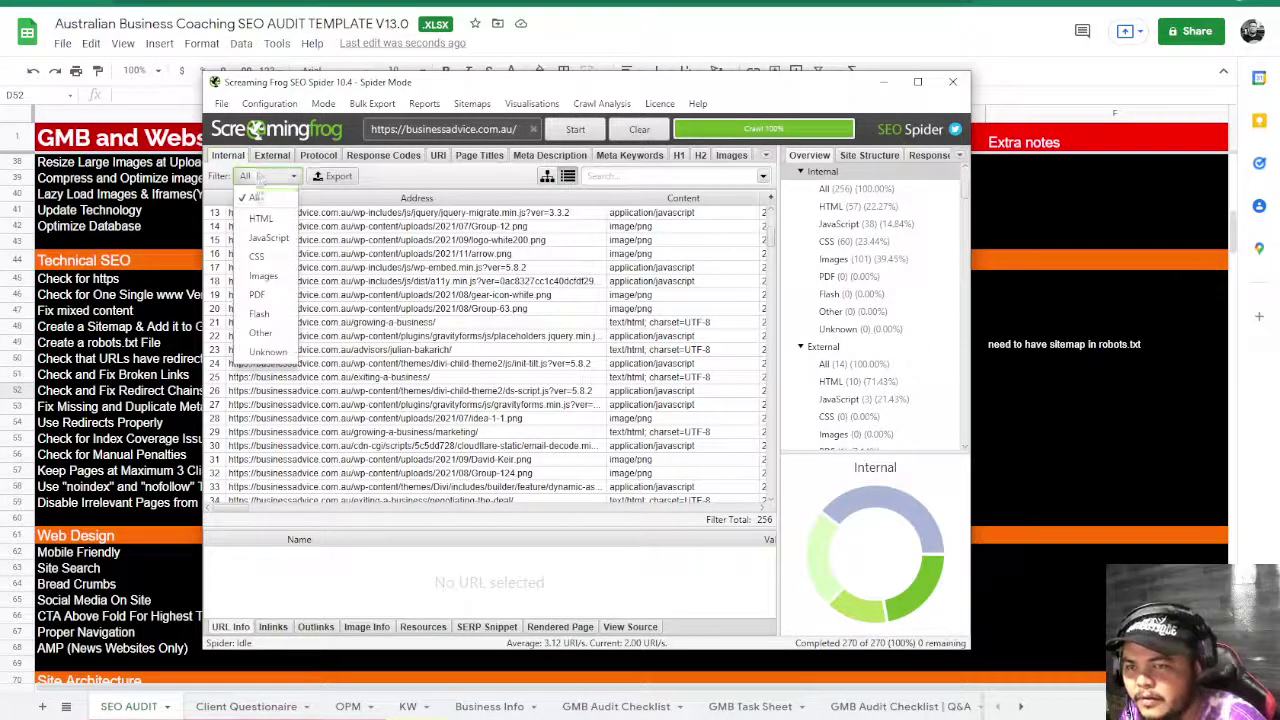
left_click(263, 214)
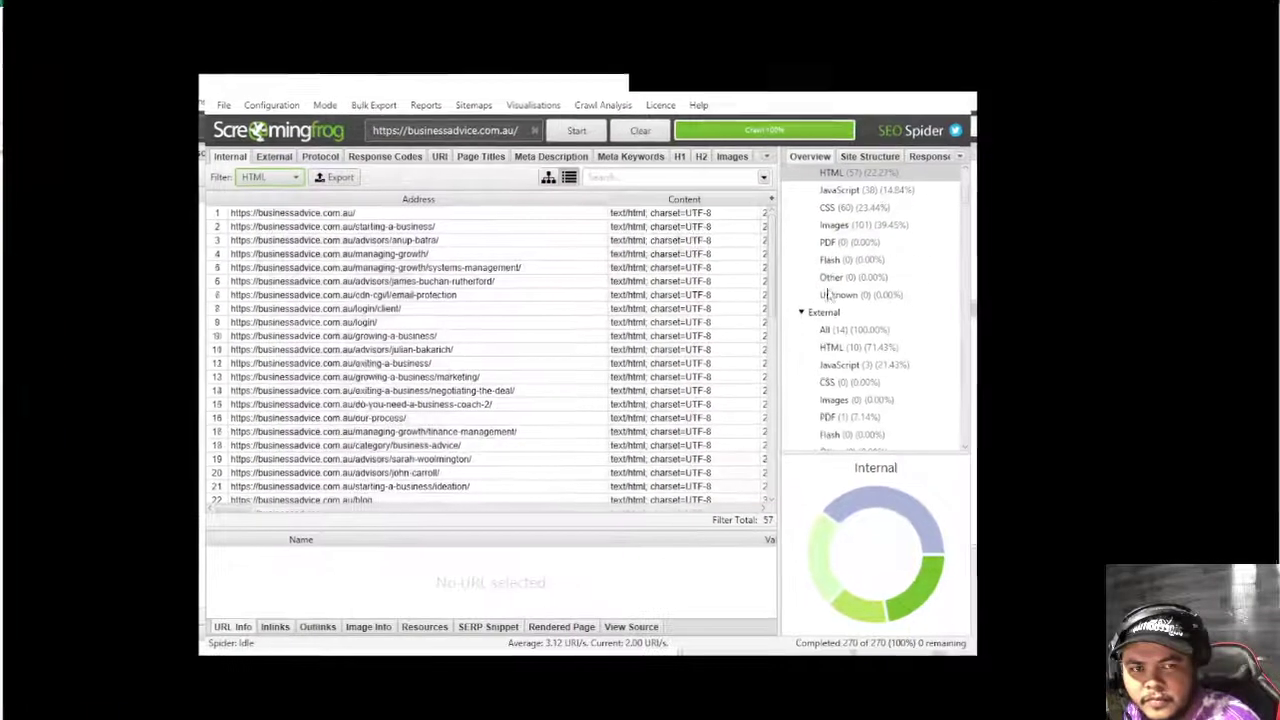
- Maximize the crawler, sort by Status Code descending, and inspect the 301 /blog redirect
left_click(918, 81)
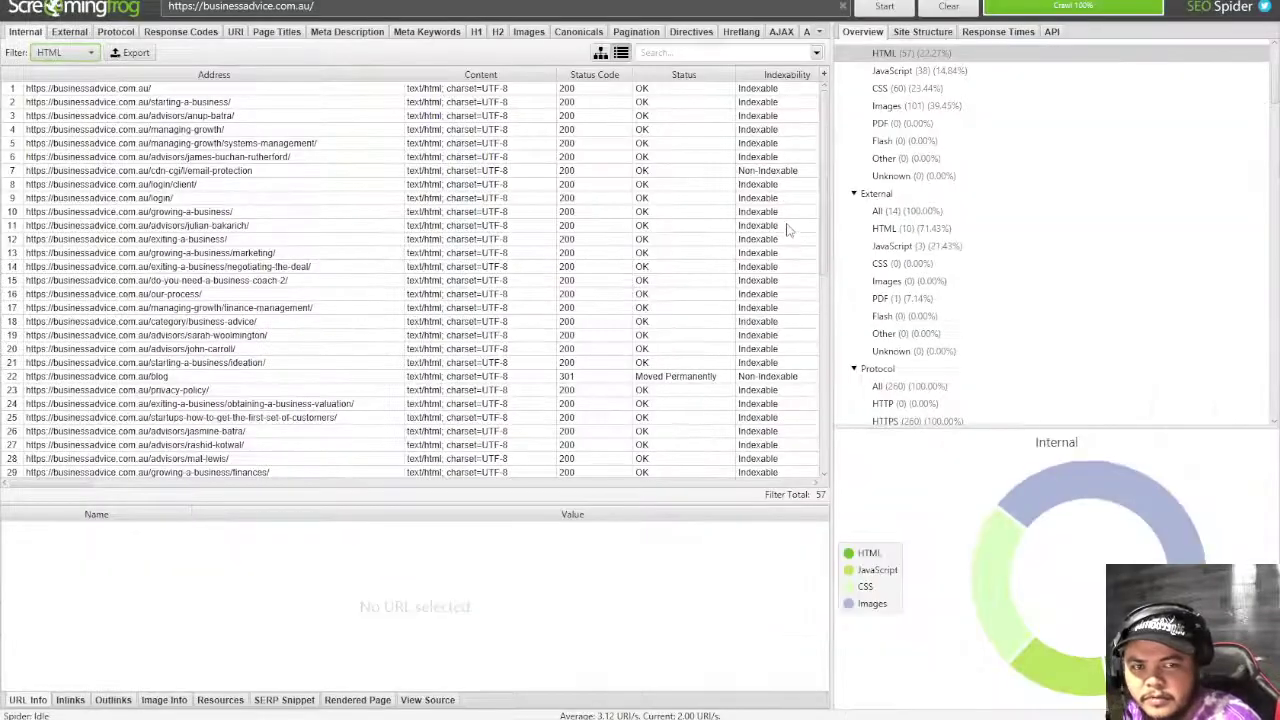
left_click(600, 75)
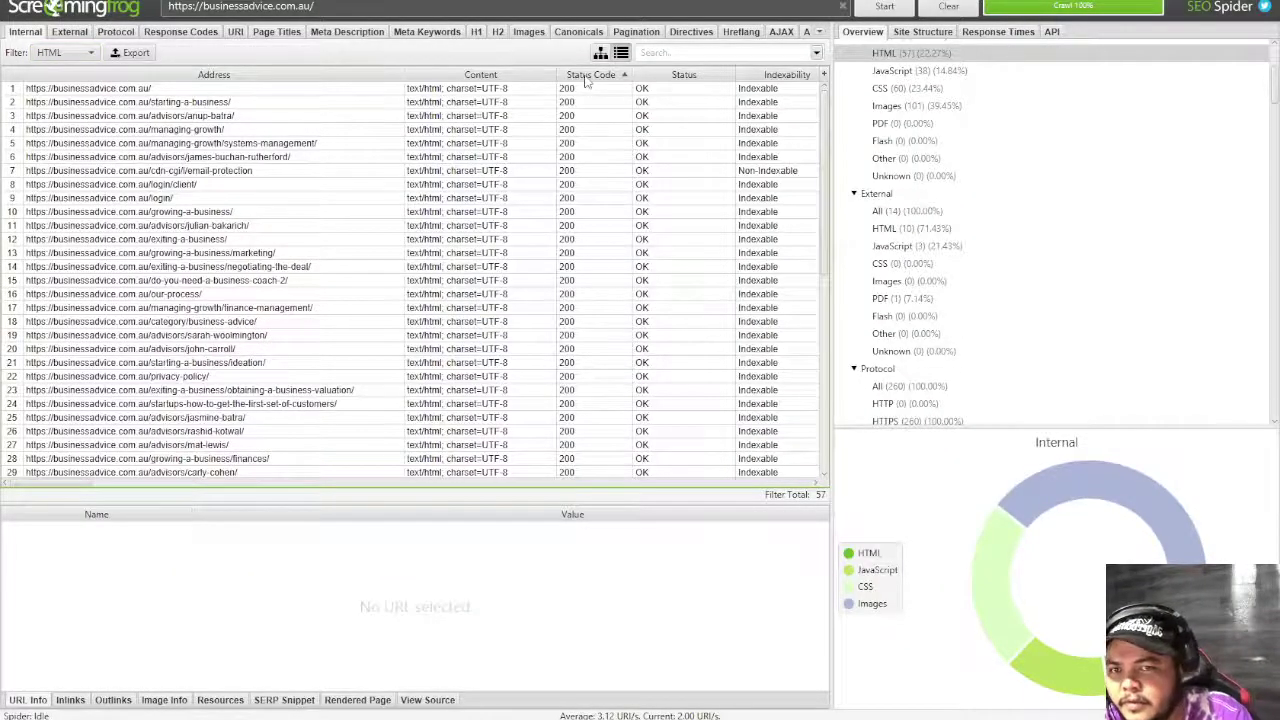
left_click(588, 78)
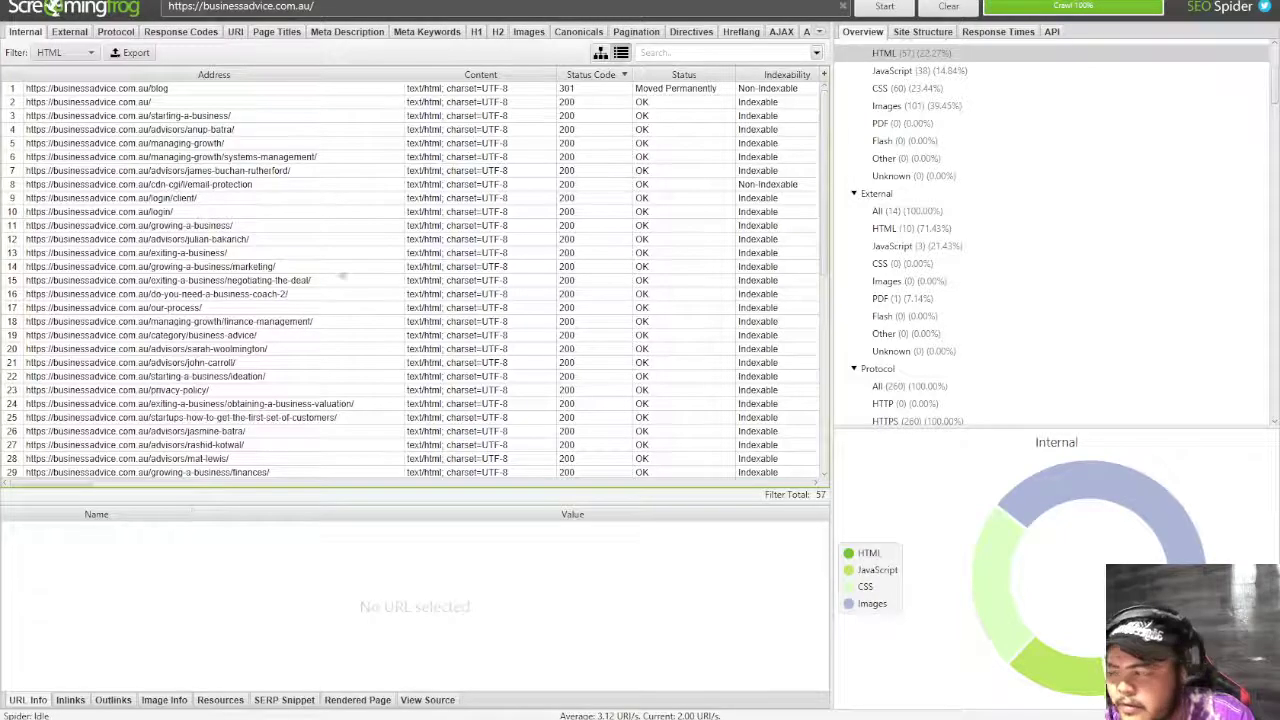
left_click(610, 170)
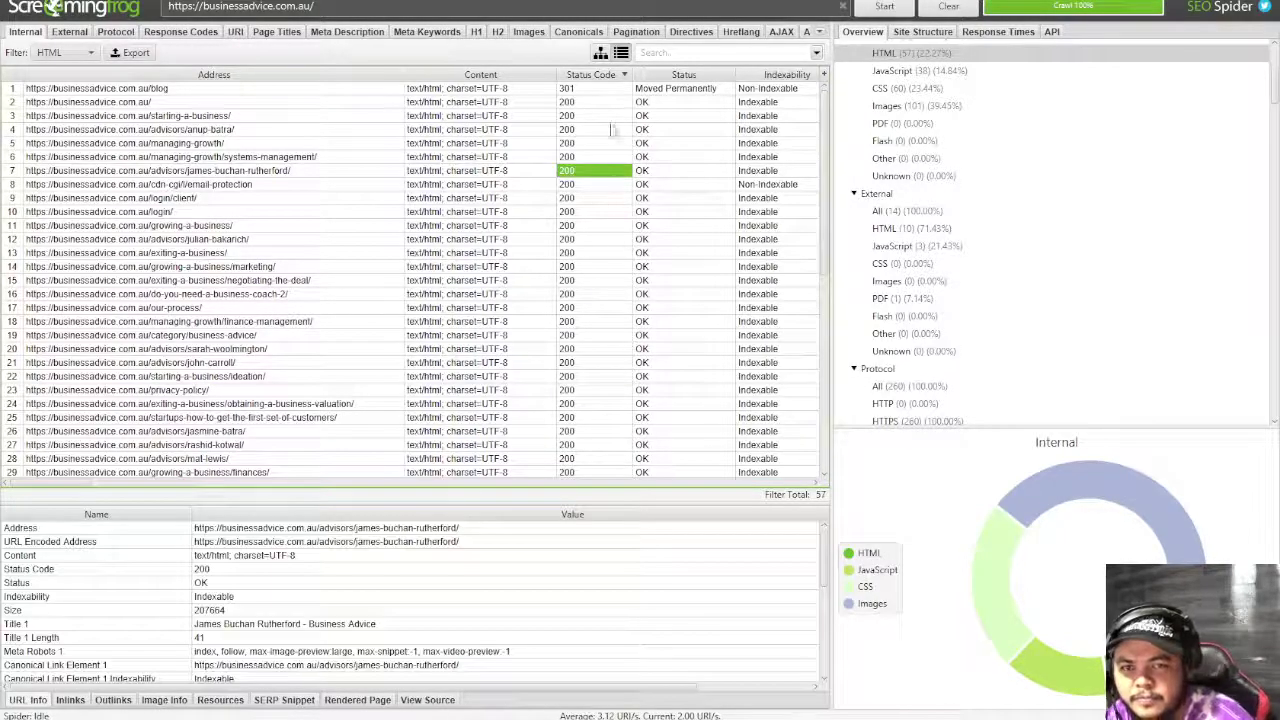
left_click(606, 90)
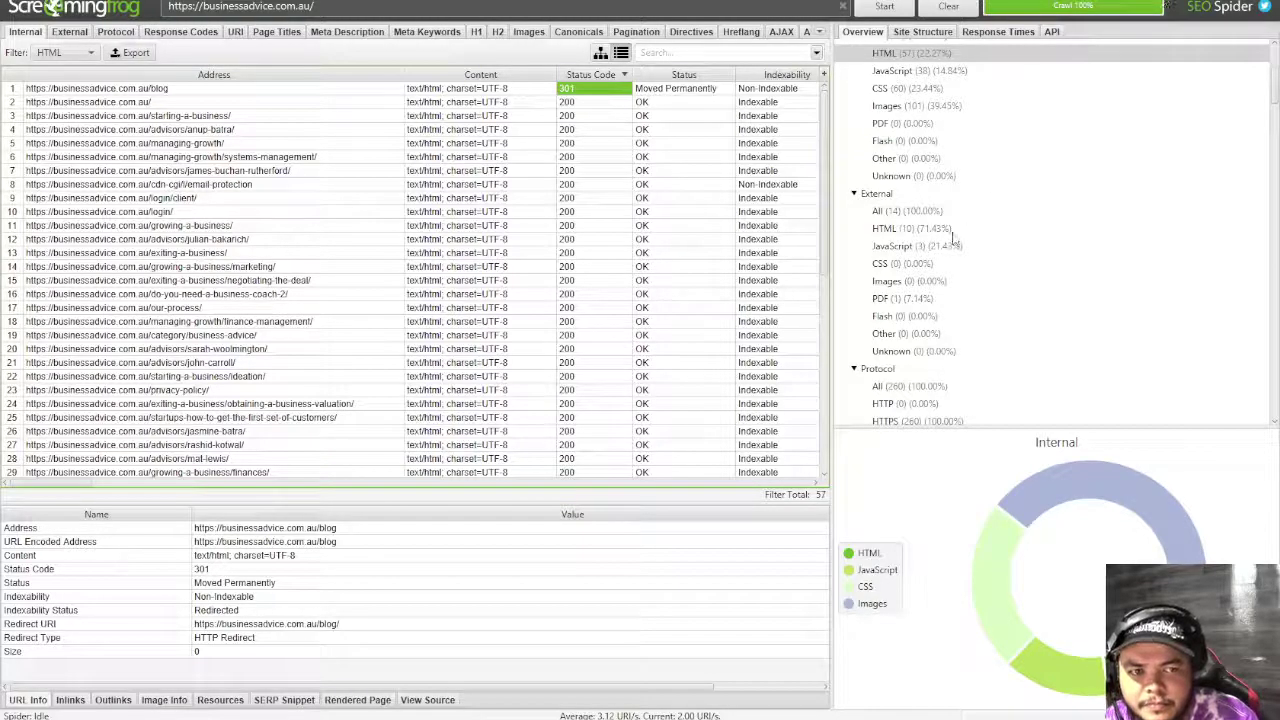
scroll(955, 240, "down", 3)
scroll(955, 240, "up", 10)
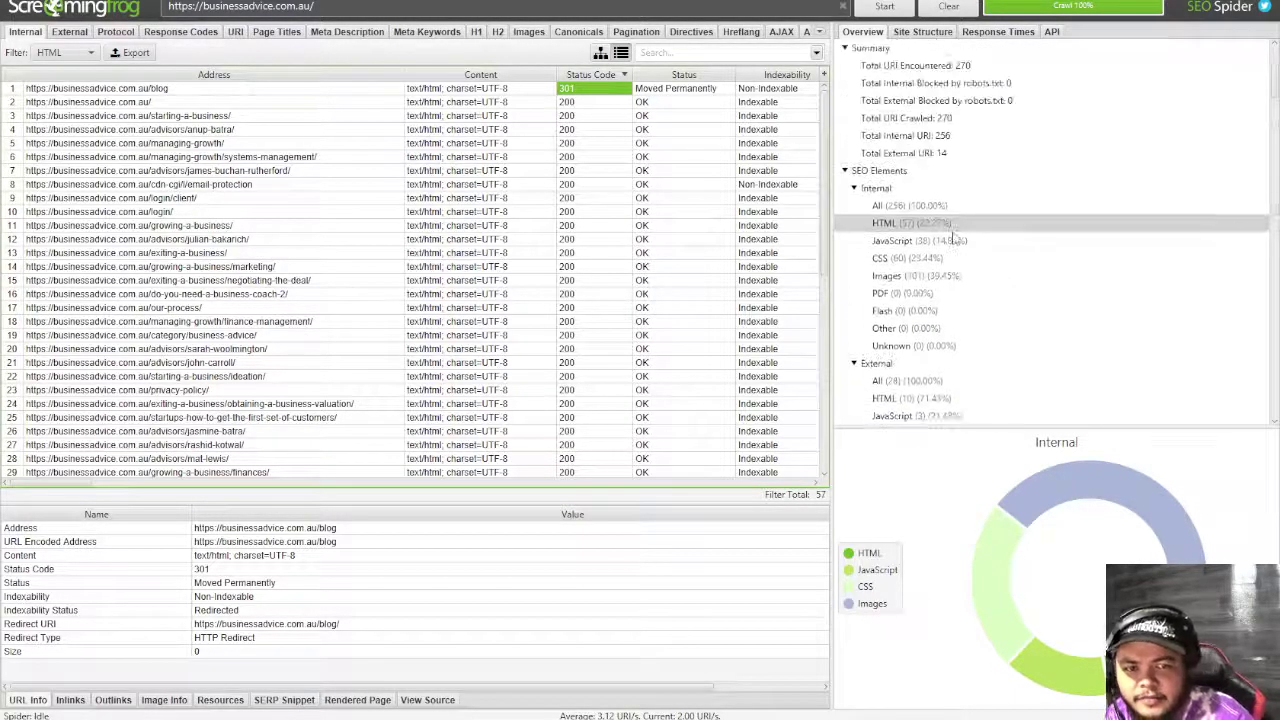
scroll(955, 240, "down", 15)
scroll(955, 240, "down", 17)
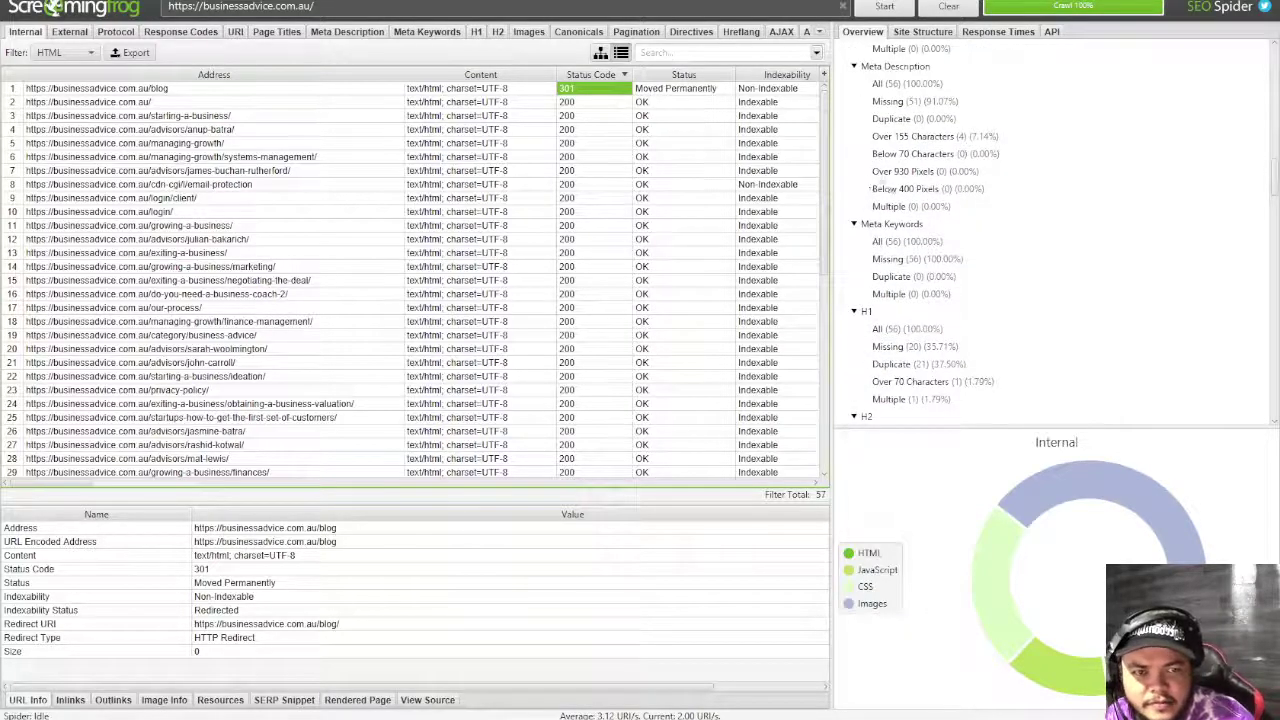
- List the pages missing a meta description, then those missing an H1
left_click(900, 102)
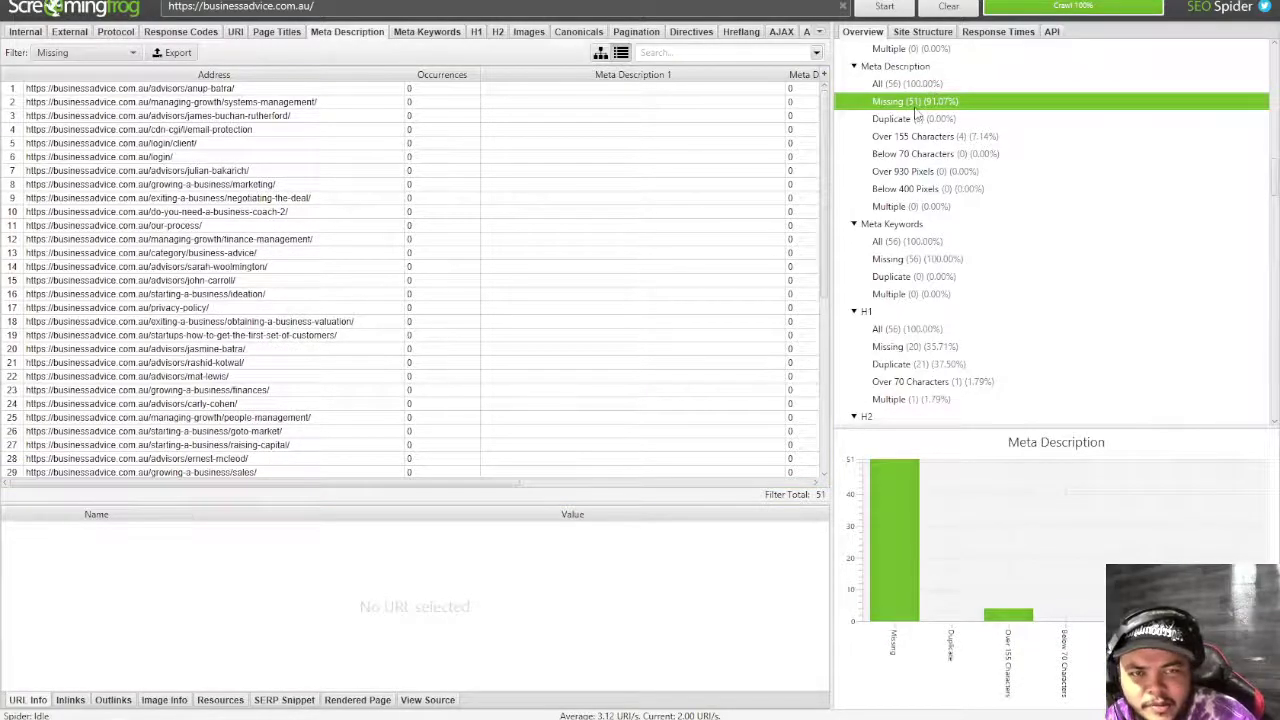
scroll(929, 300, "down", 2)
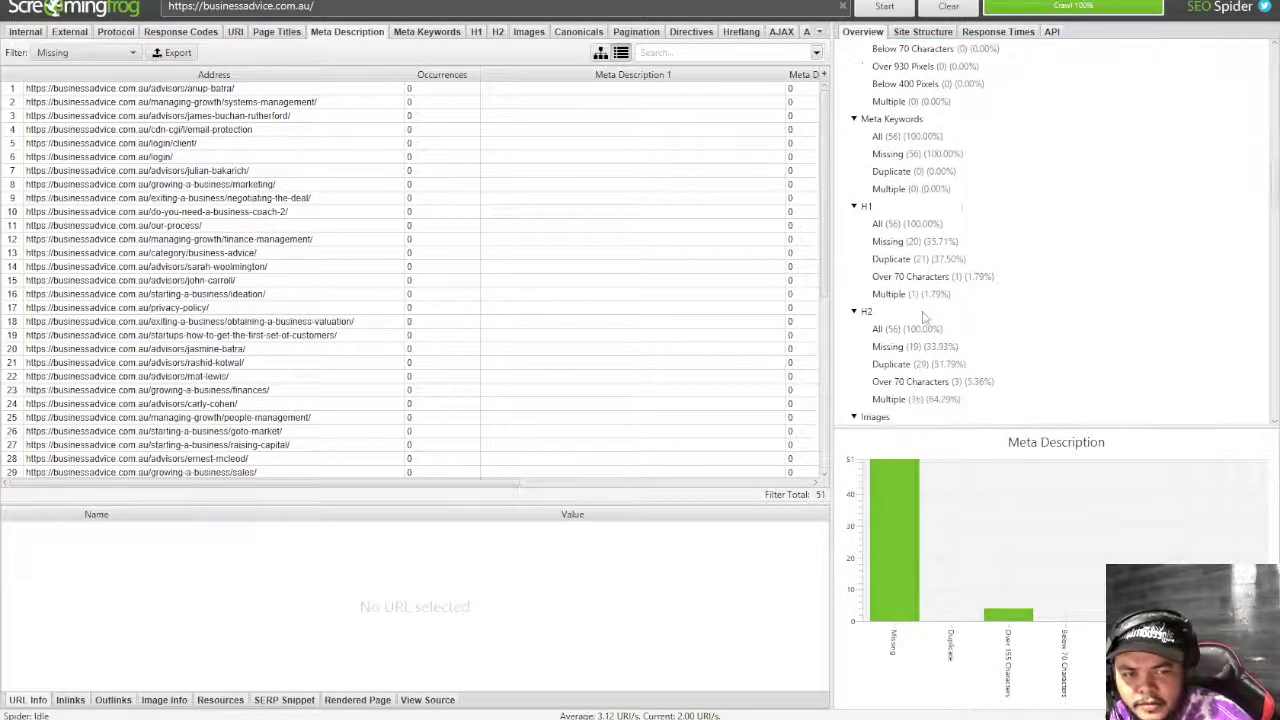
left_click(915, 242)
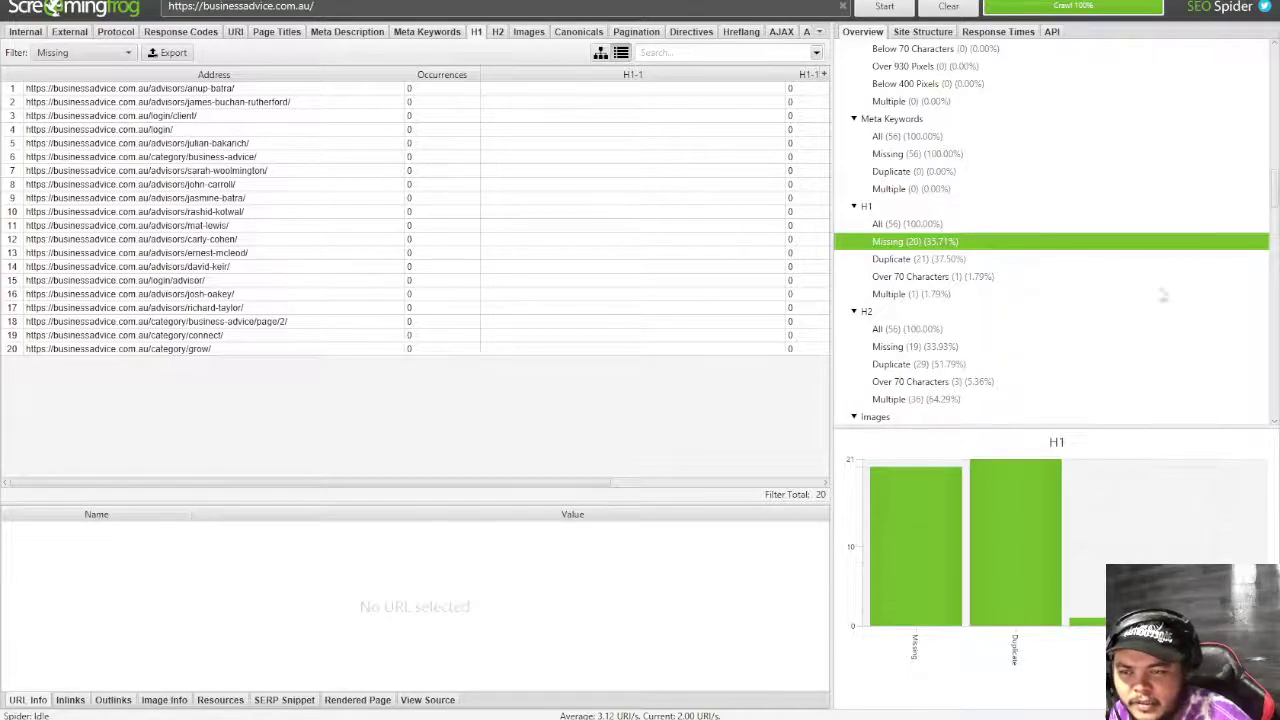
scroll(912, 300, "down", 5)
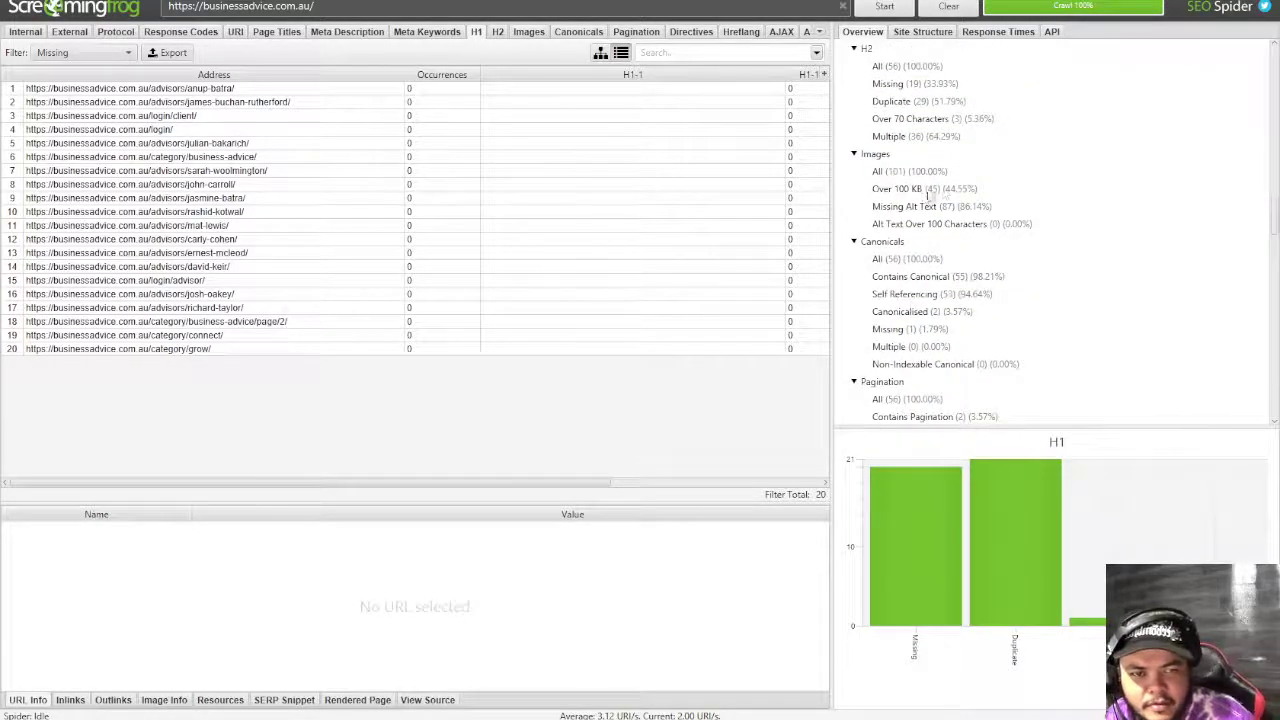
- Review the 87 images (86.14%) listed under Missing Alt Text
left_click(918, 206)
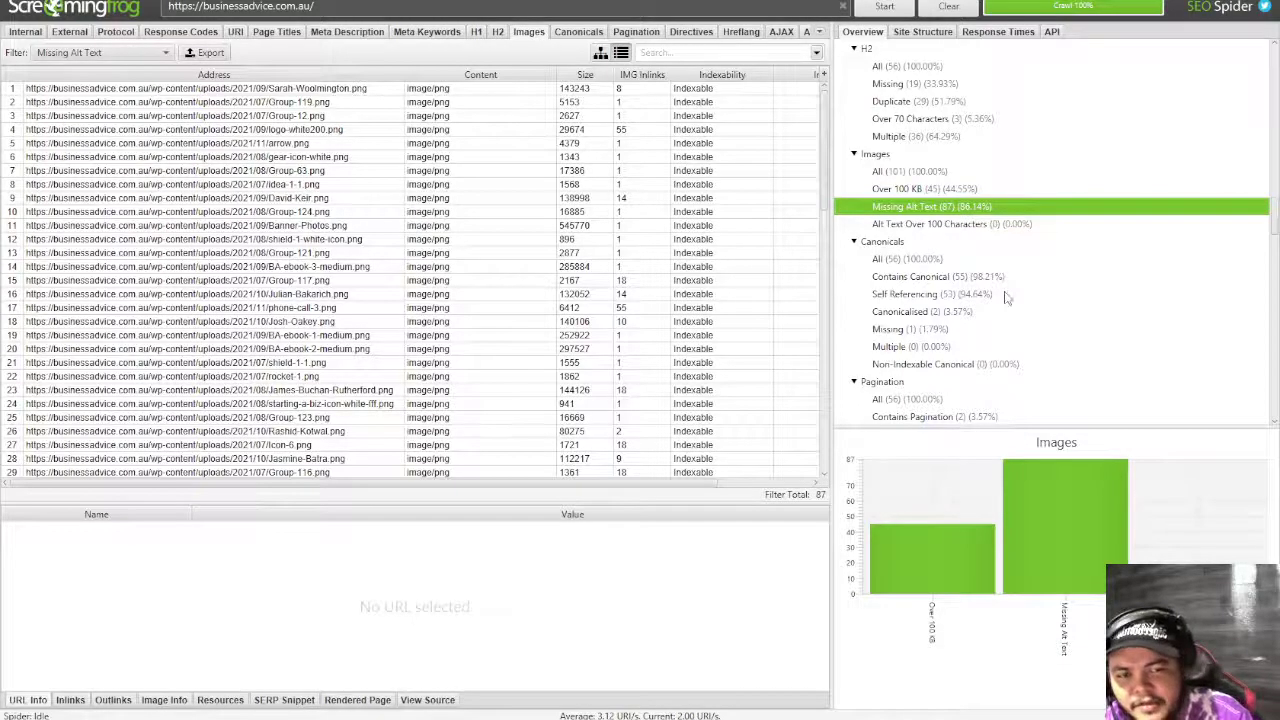
scroll(1007, 297, "down", 2)
scroll(945, 236, "down", 2)
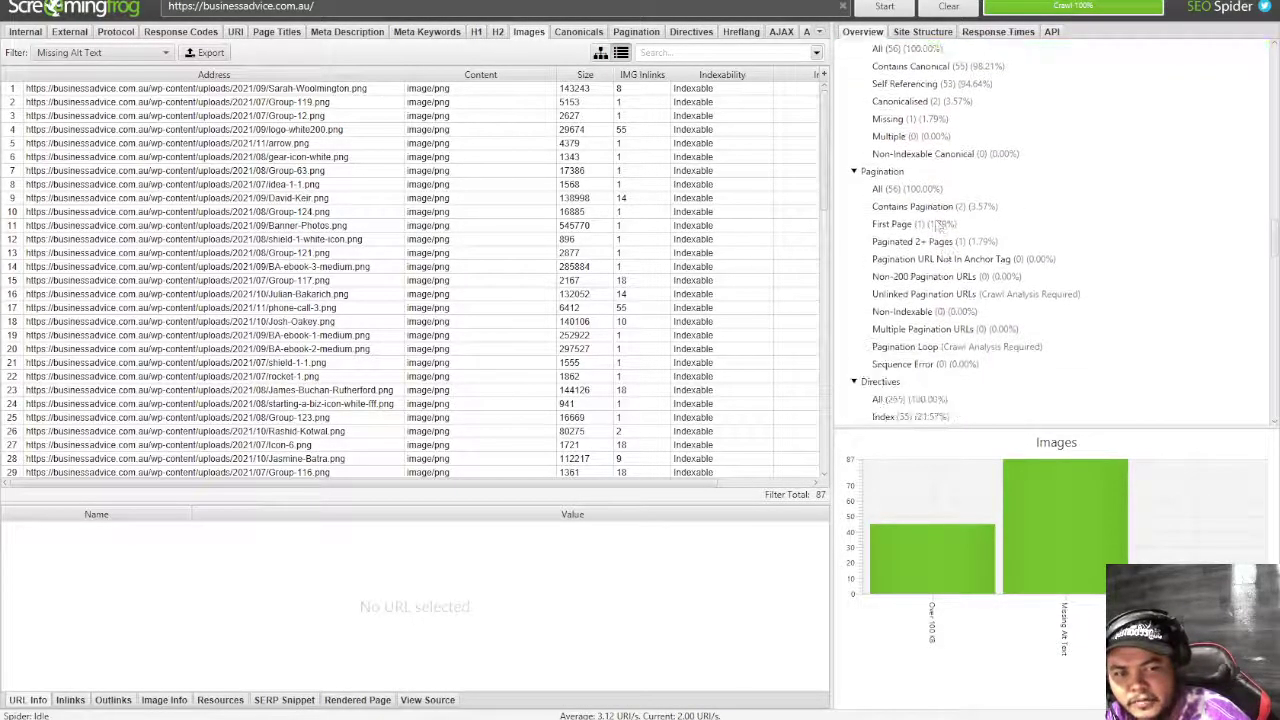
scroll(950, 258, "down", 3)
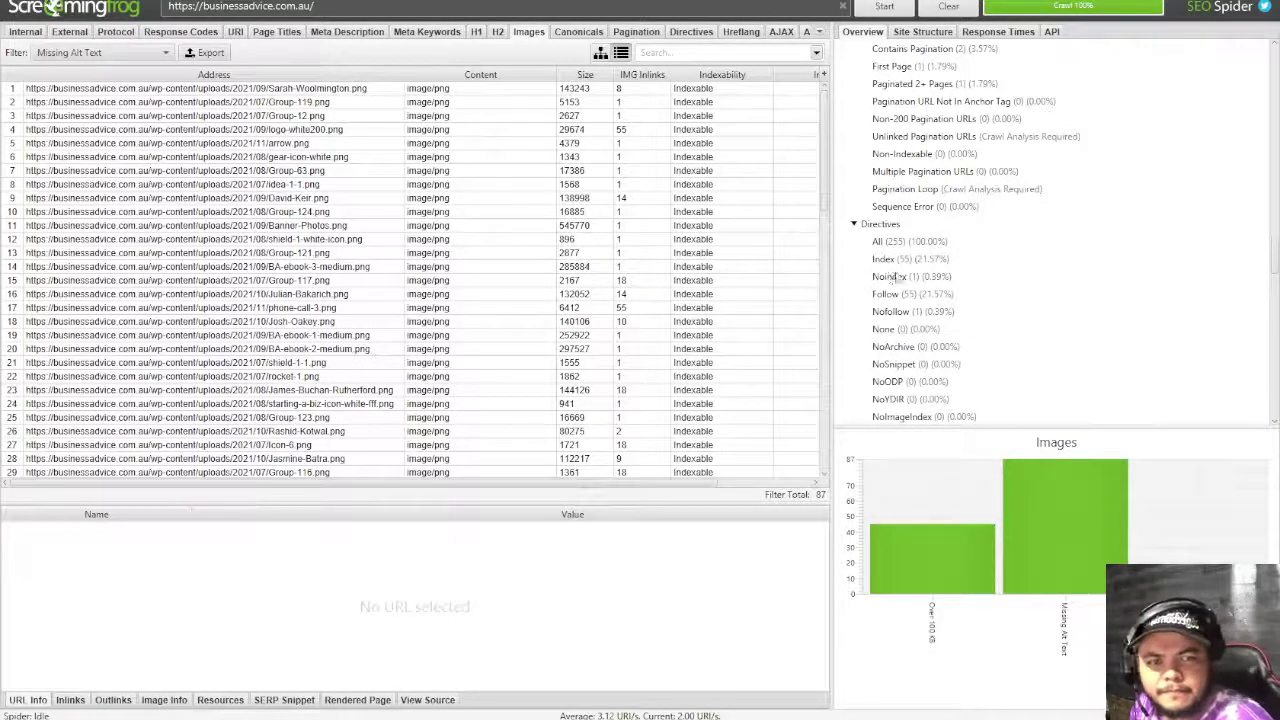
scroll(885, 270, "up", 2)
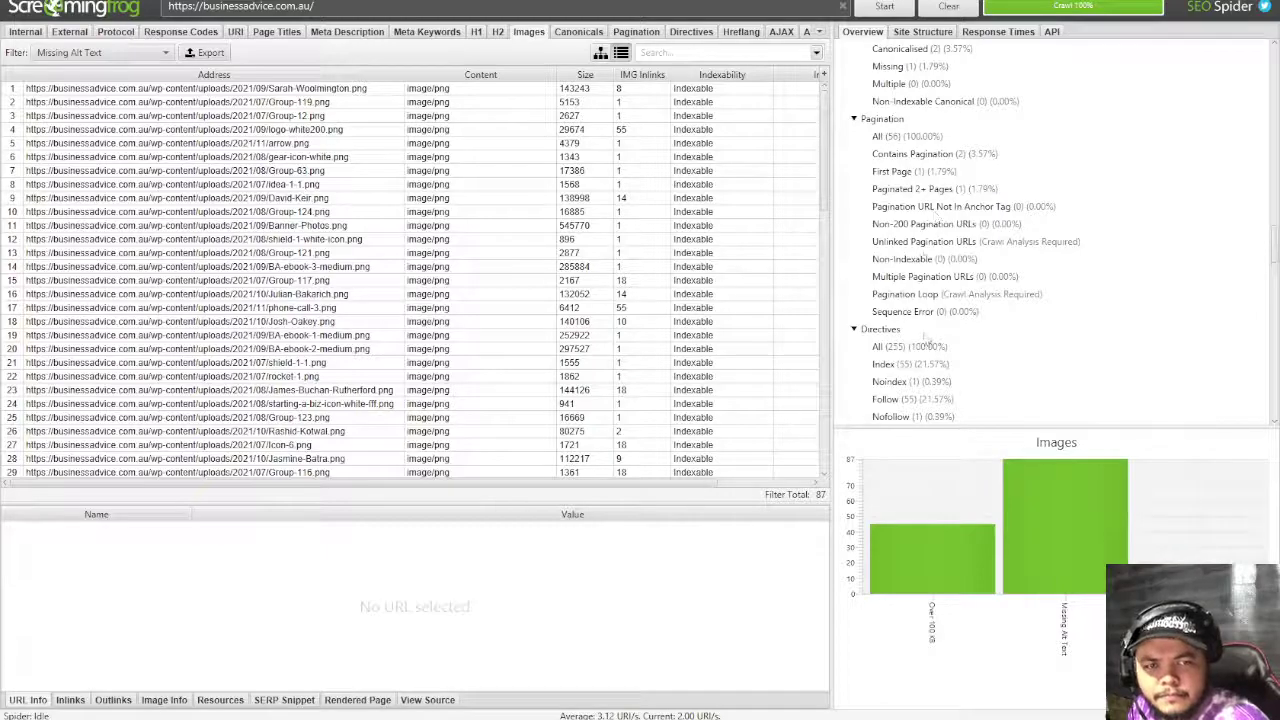
scroll(925, 335, "down", 2)
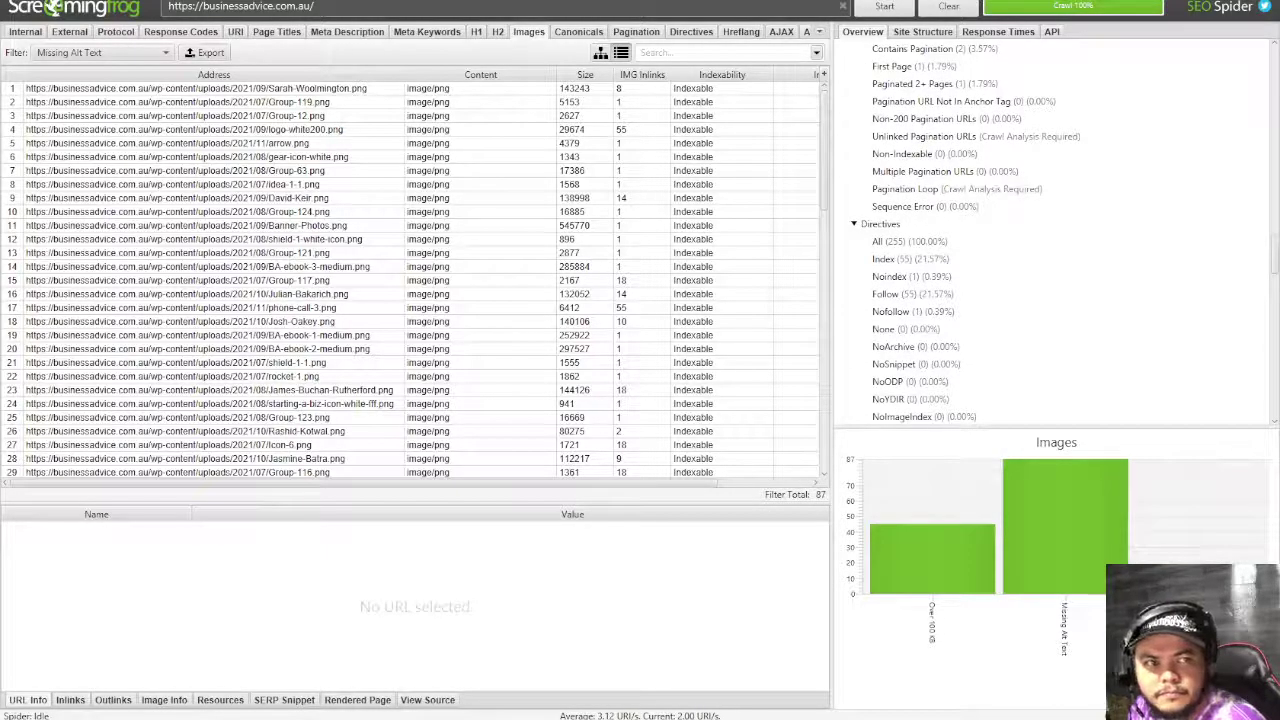
key("alt+Tab")
- Enter x in D51 and D52 to pass the Broken Links and Redirect Chains checks
left_click(837, 376)
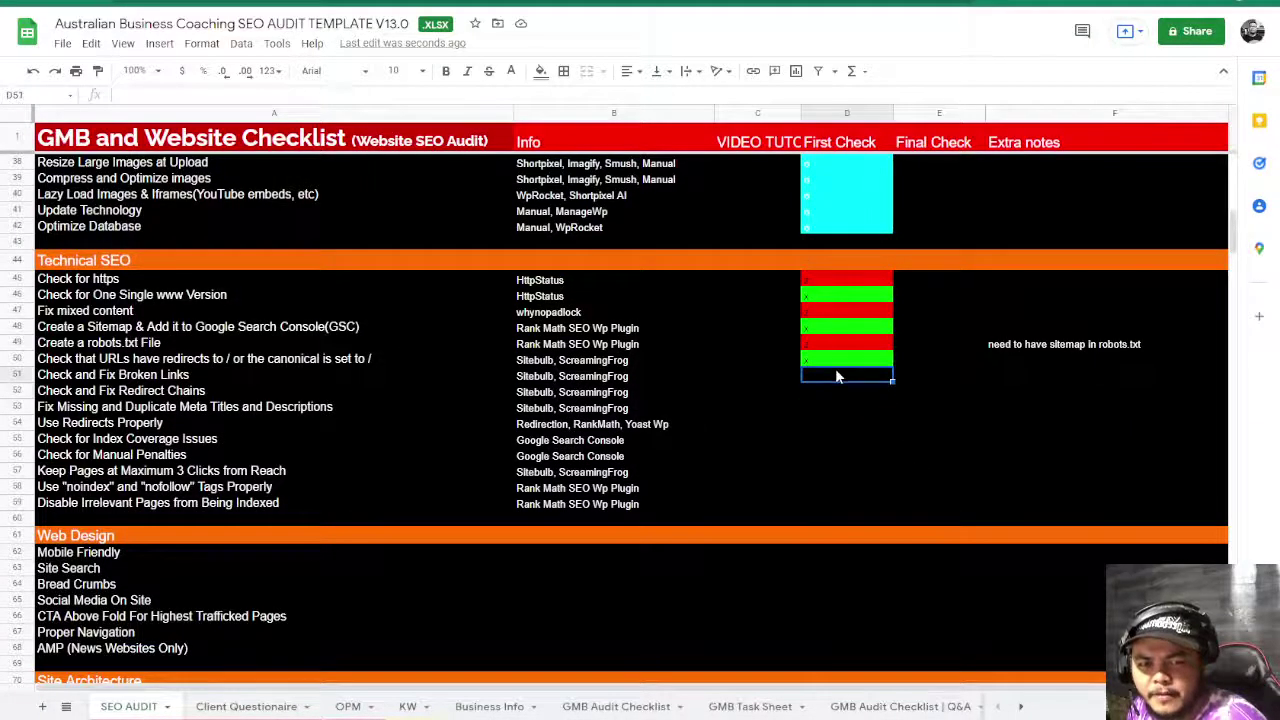
type("x")
key("Return")
key("Left")
key("Left")
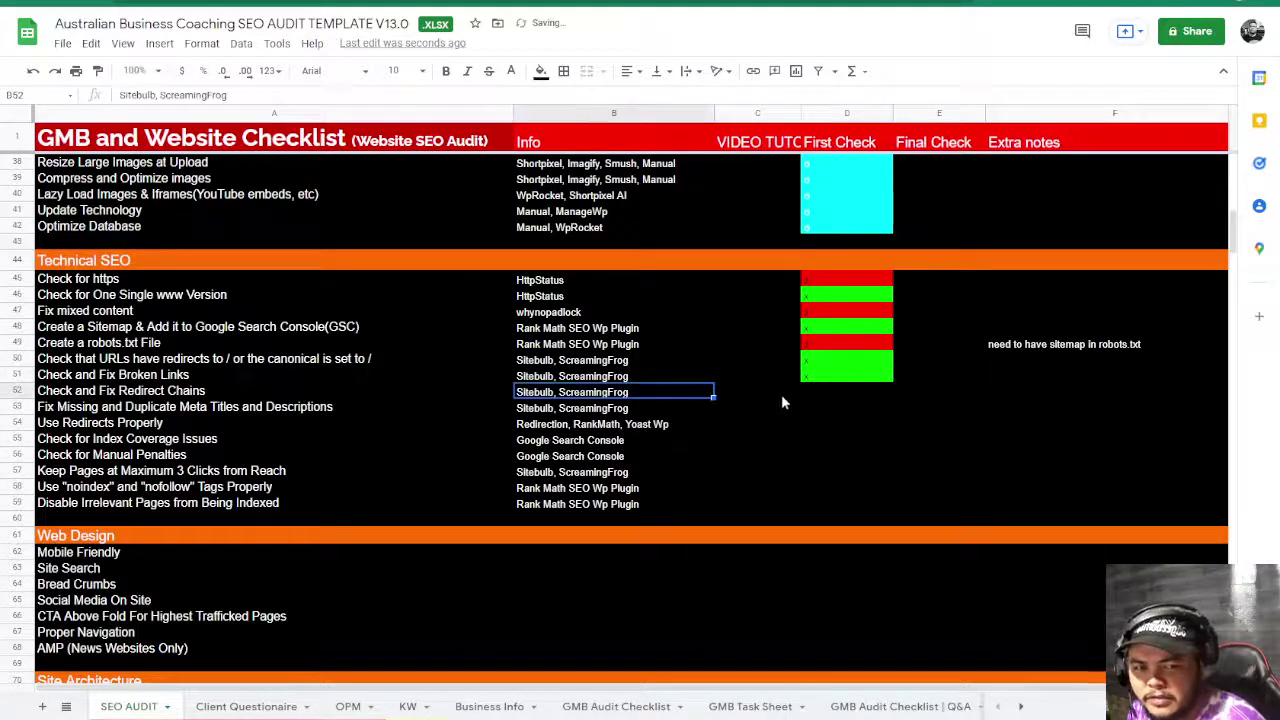
left_click(825, 397)
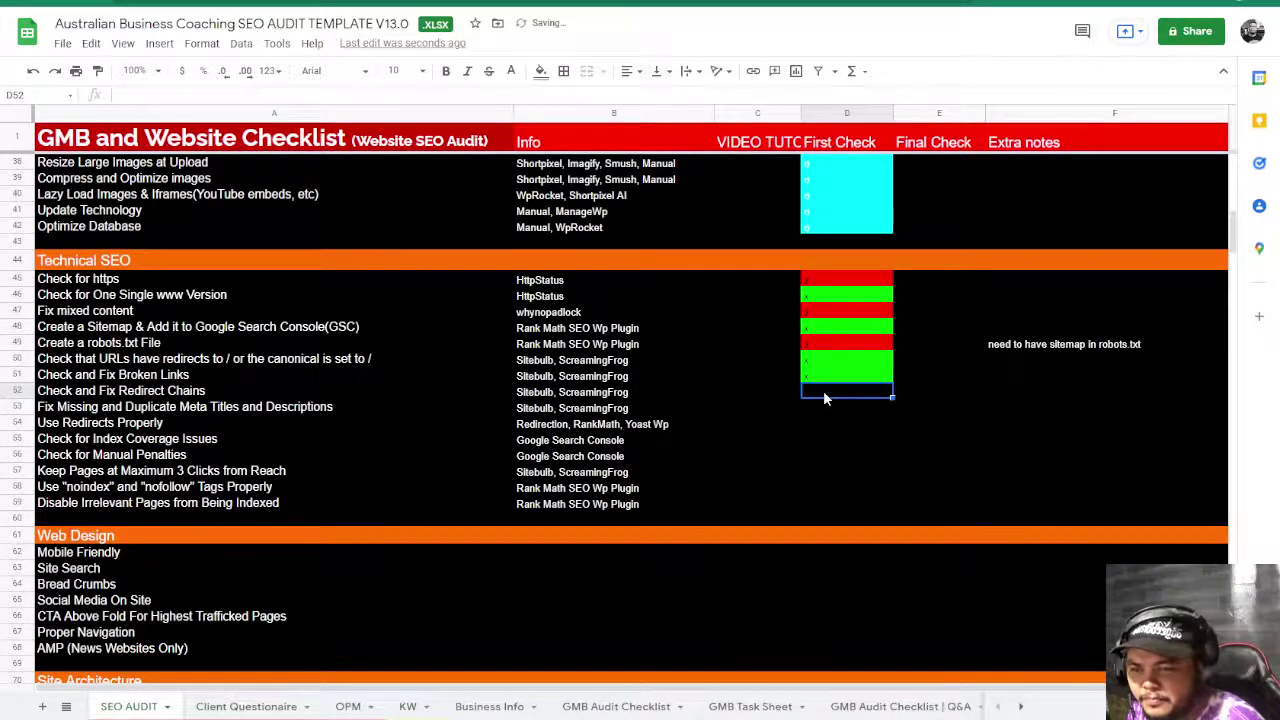
type("x")
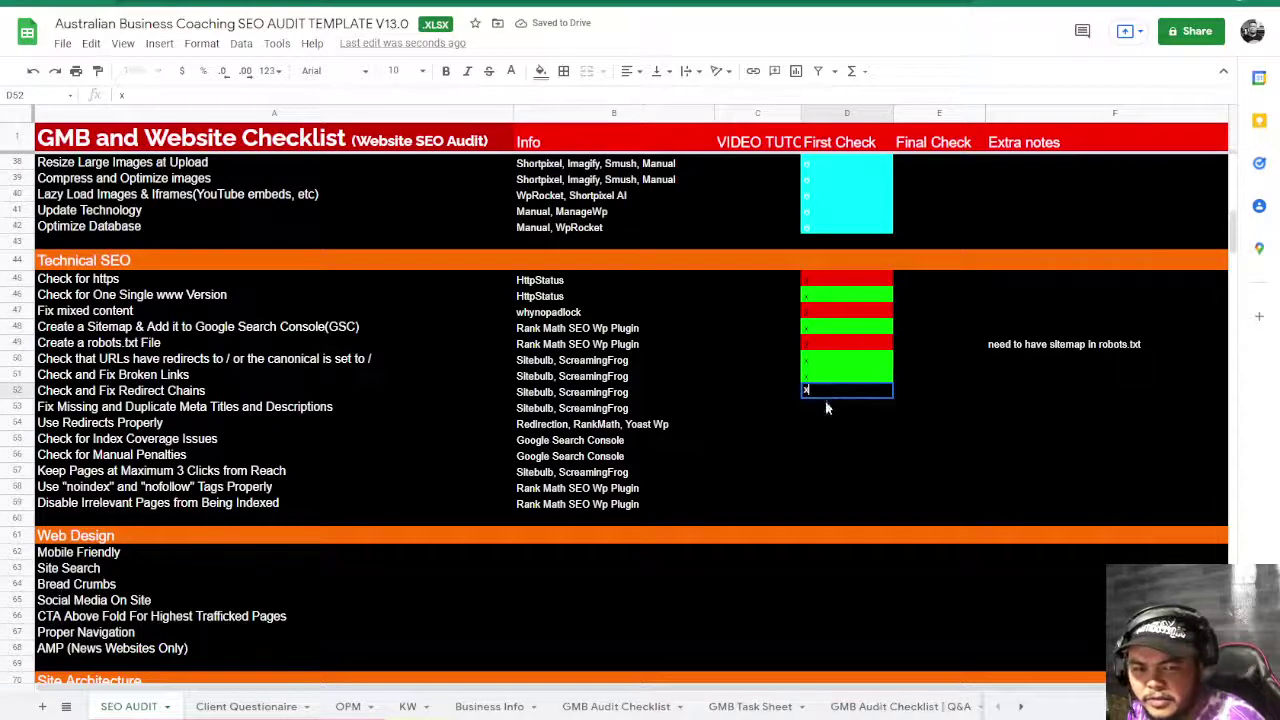
key("Return")
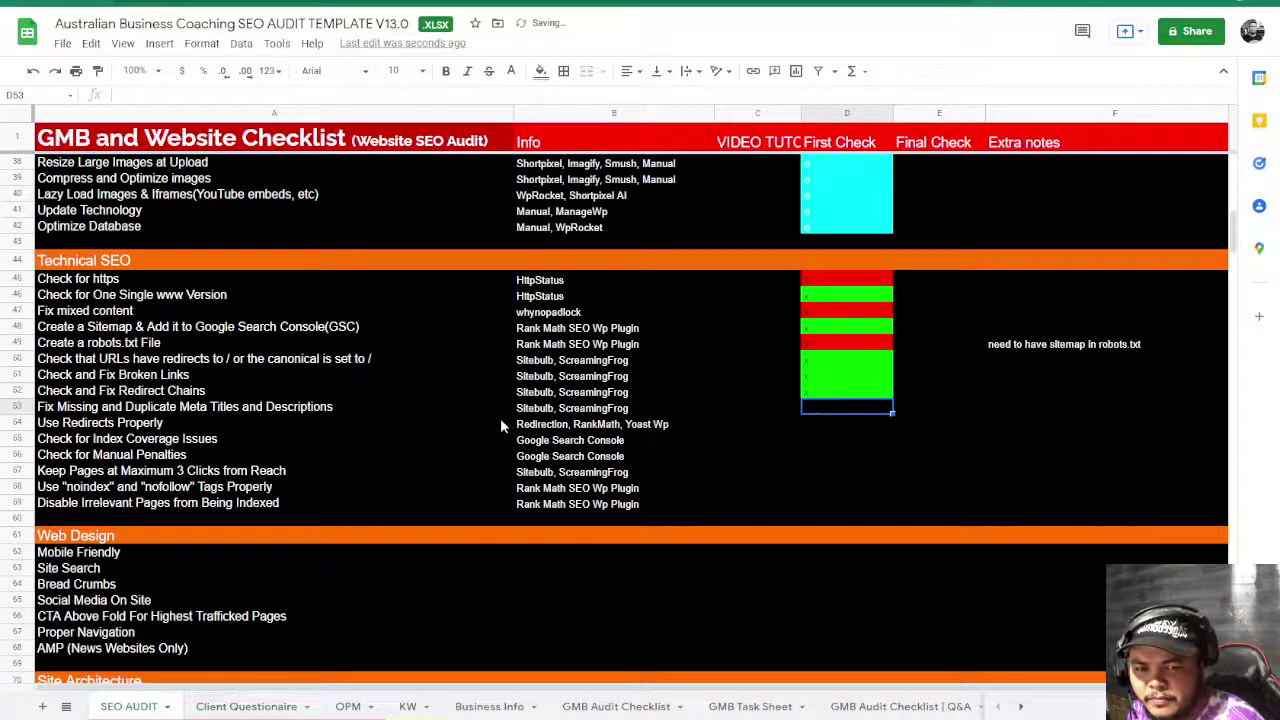
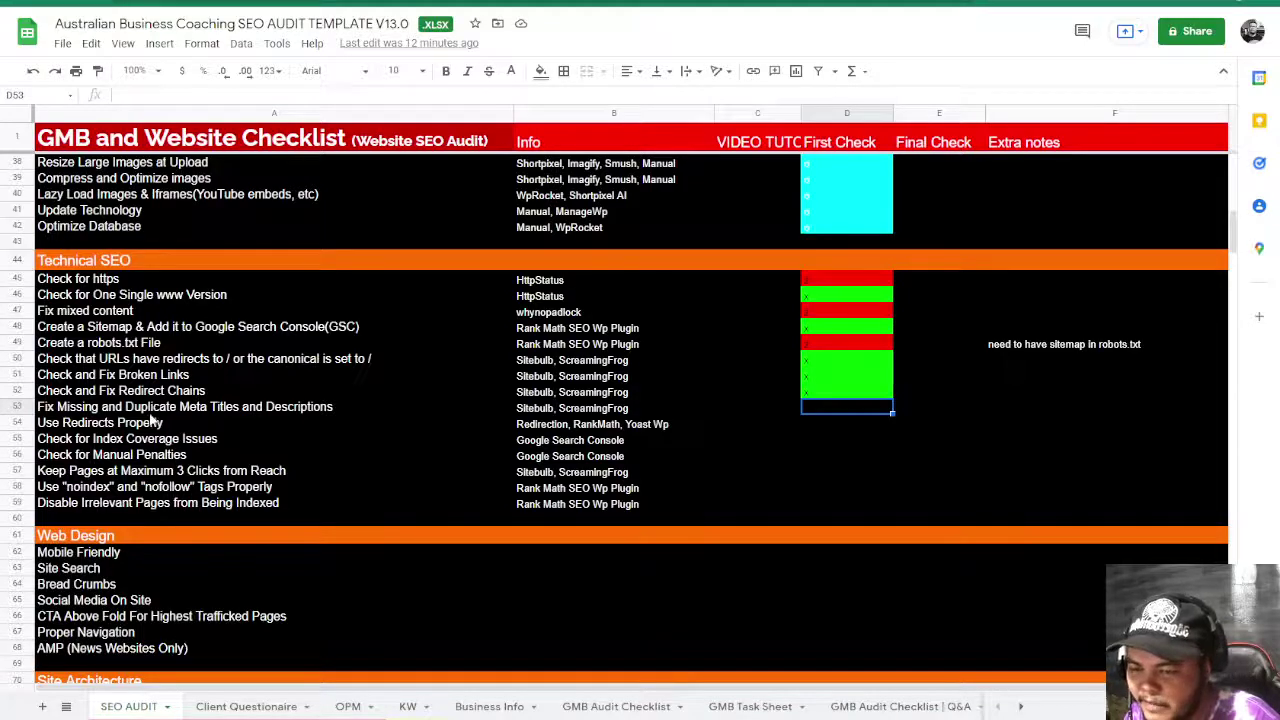
- Enter x in D53 (red) and D54, D55 (green) for meta titles, redirects and index coverage
type("x")
left_click(846, 436)
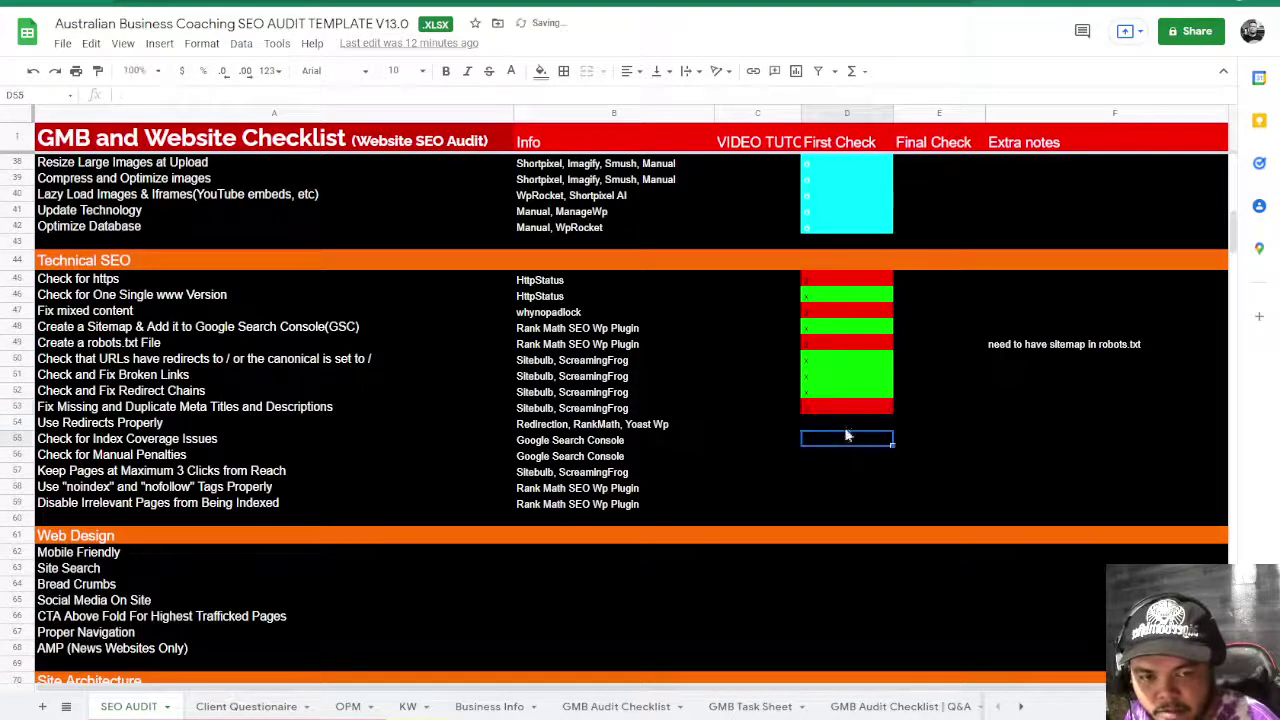
left_click(846, 428)
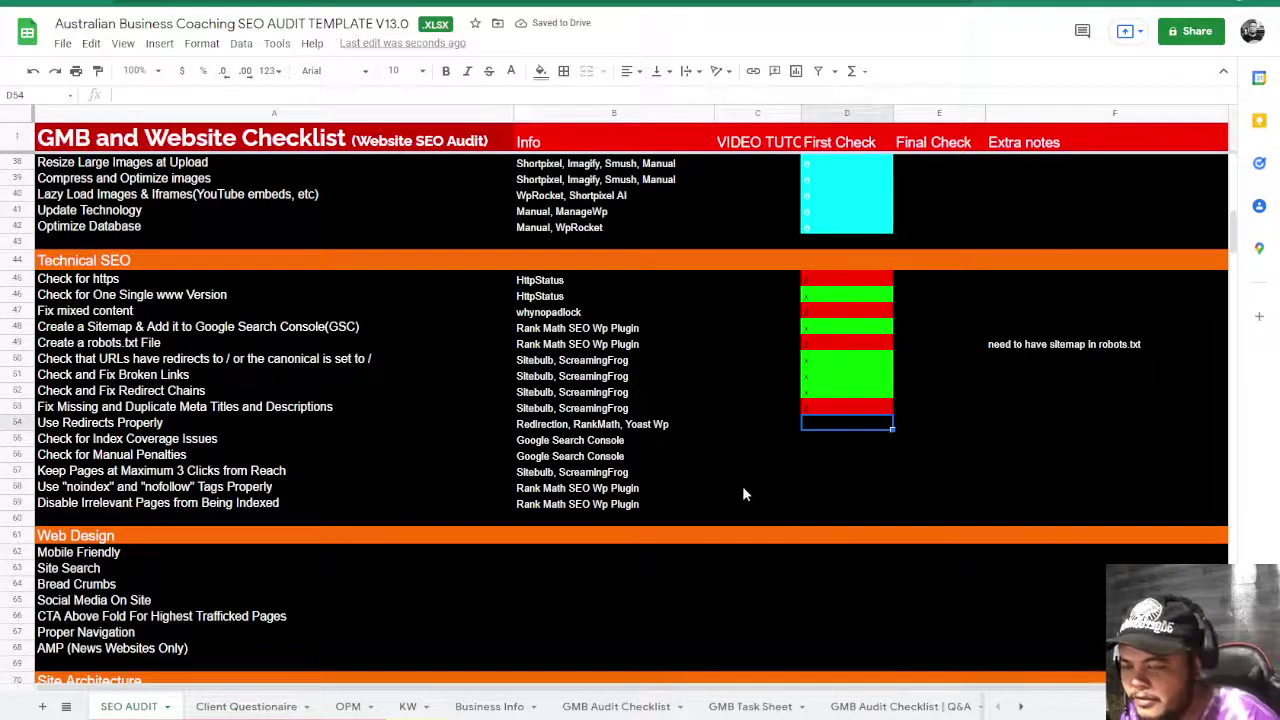
type("x")
left_click(808, 452)
key("Up")
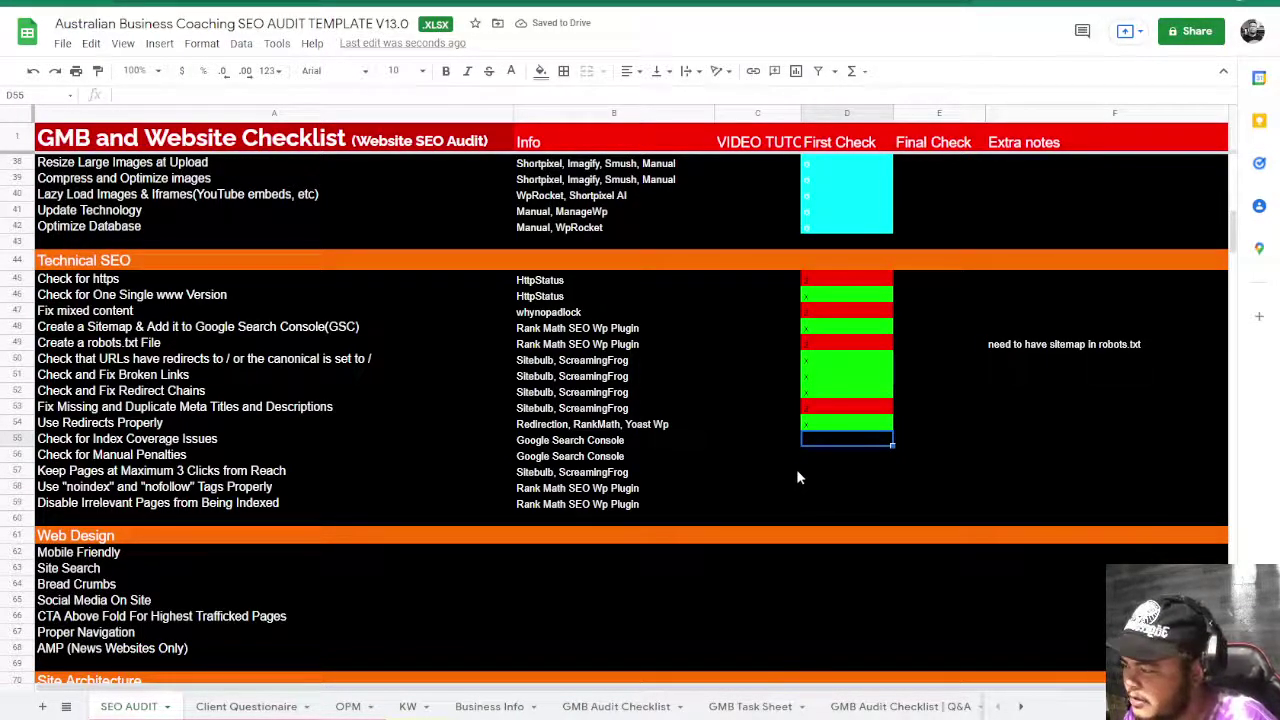
type("x")
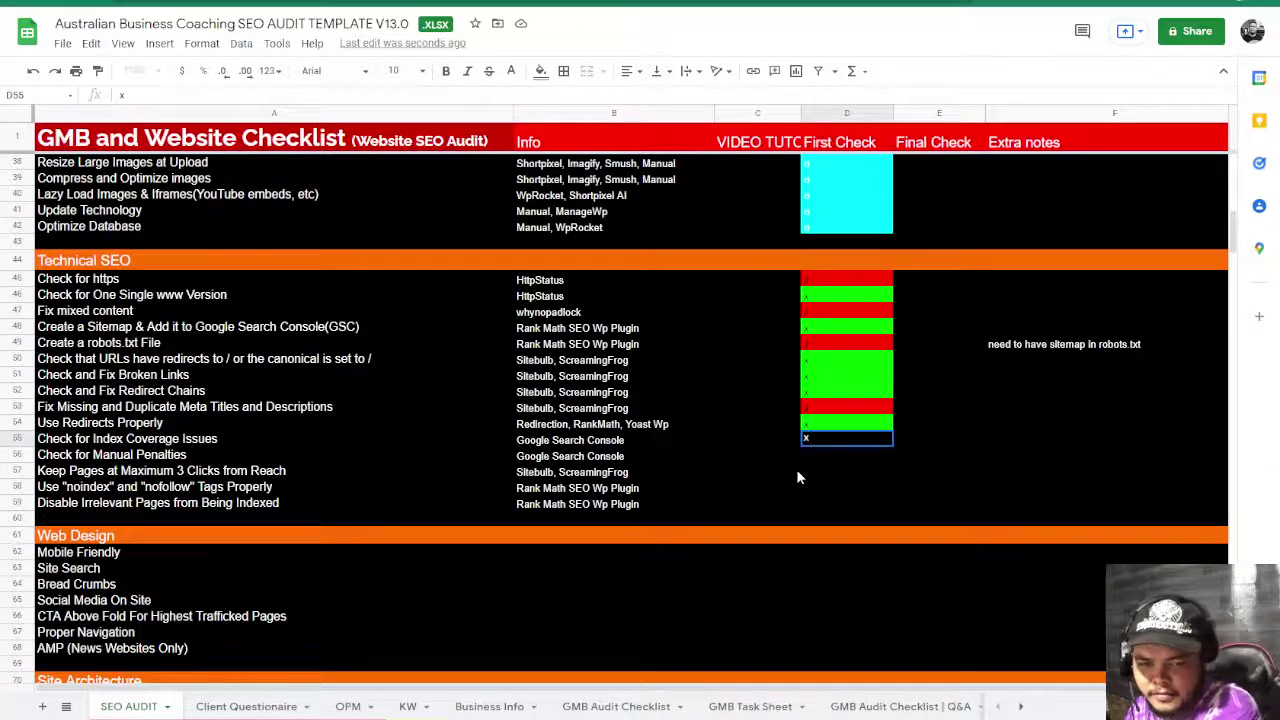
key("Return")
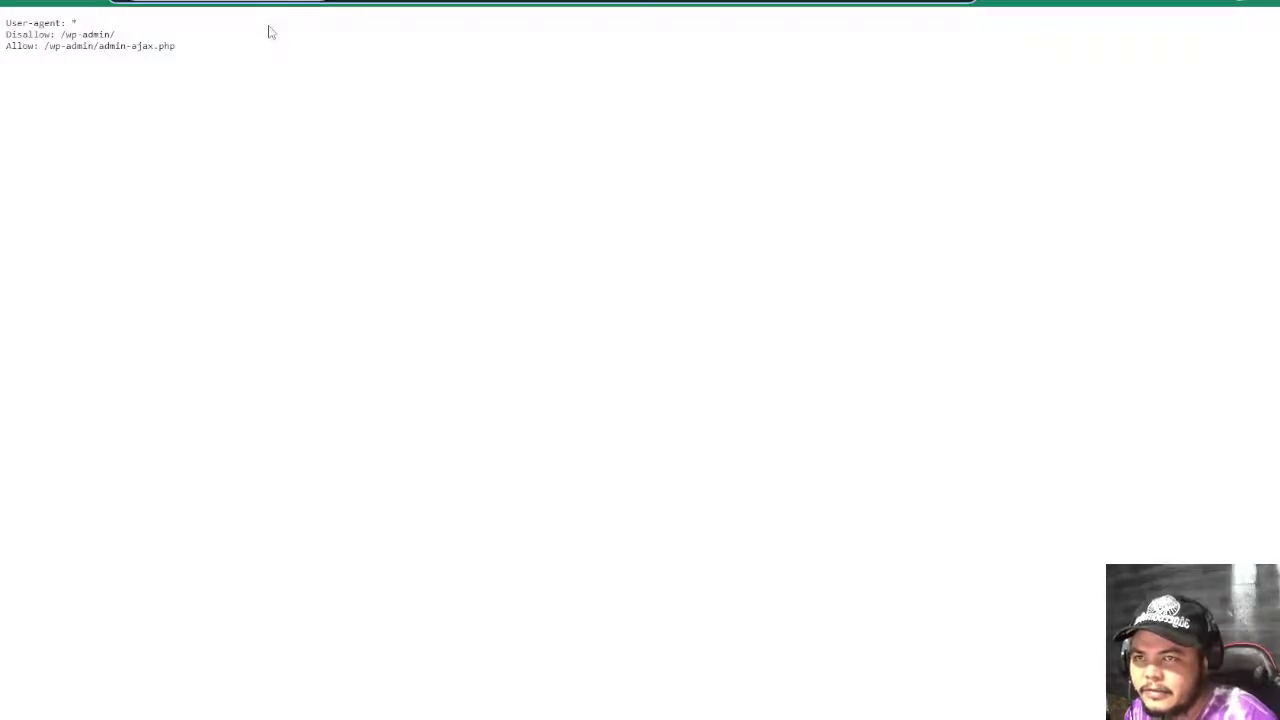
type("site:https://businessadvice.com.au/")
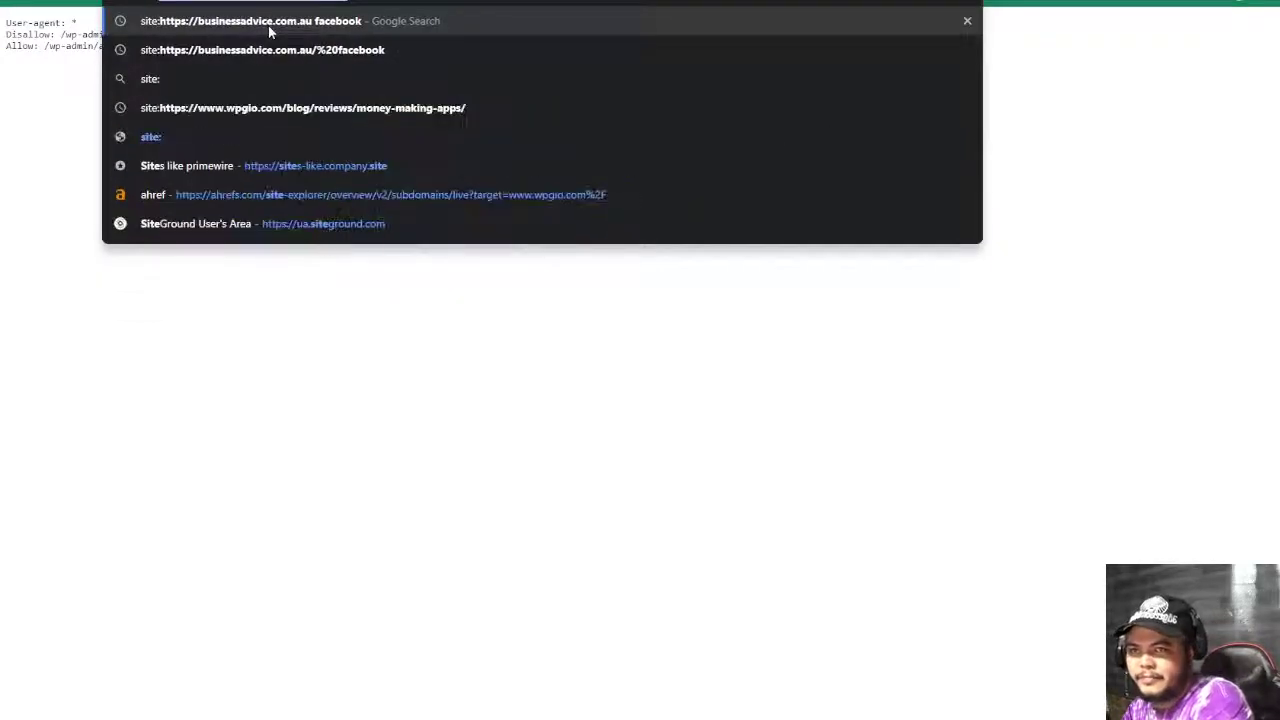
key("Return")
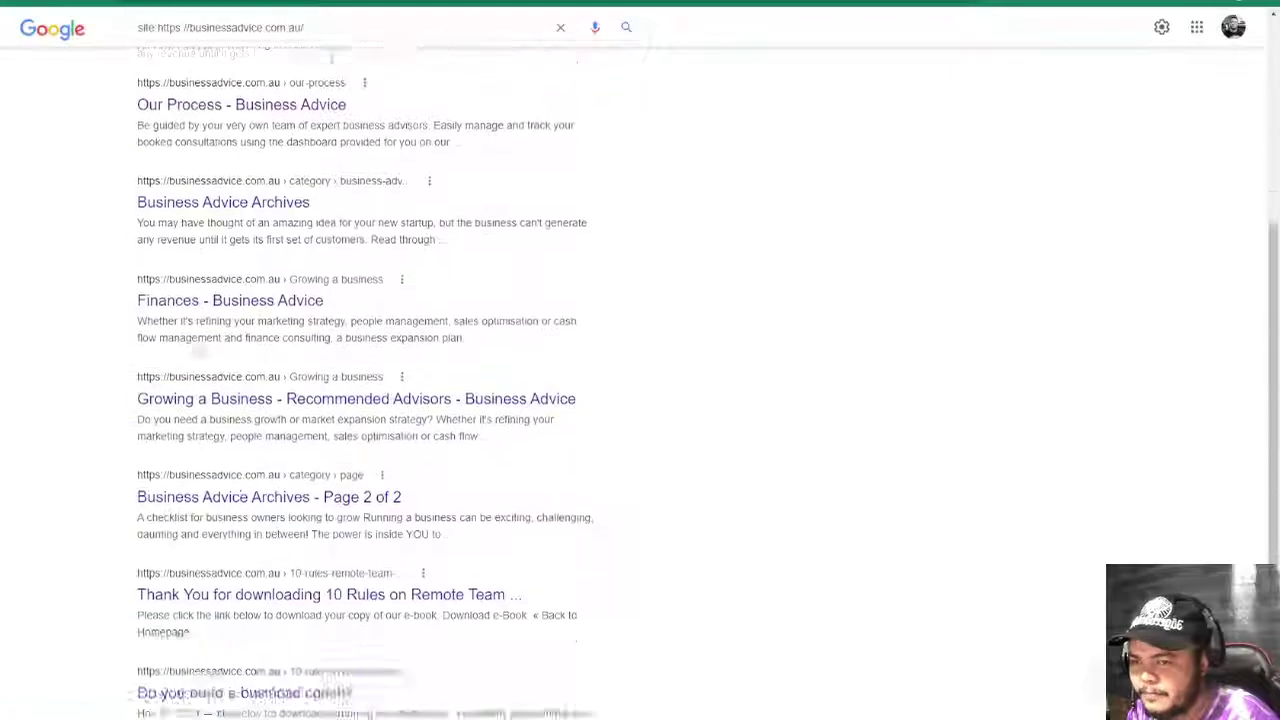
scroll(190, 340, "down", 5)
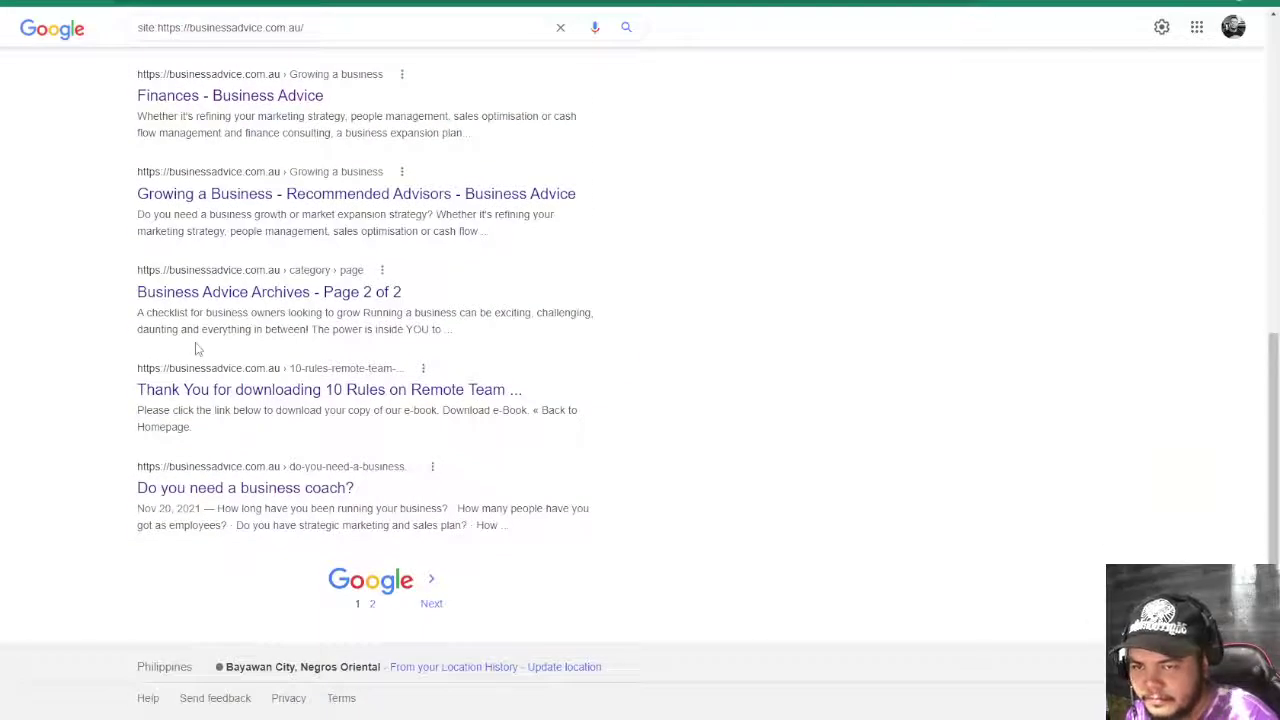
left_click(372, 604)
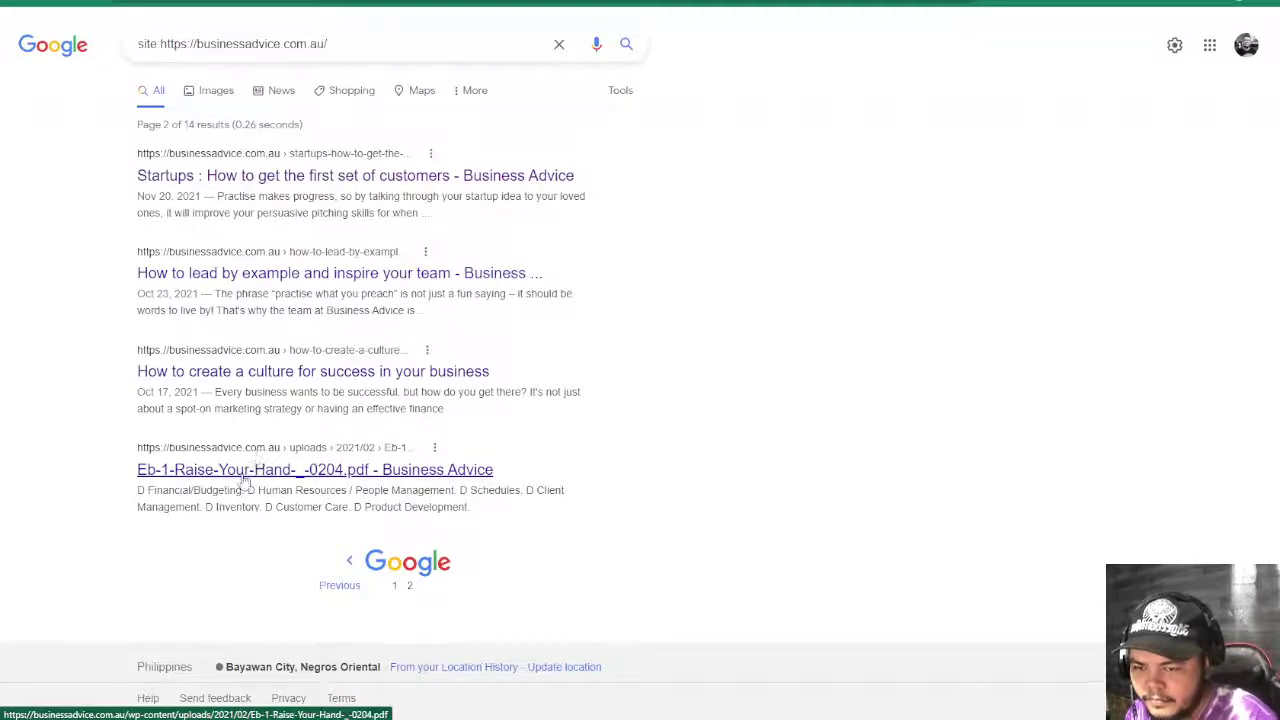
left_click(394, 586)
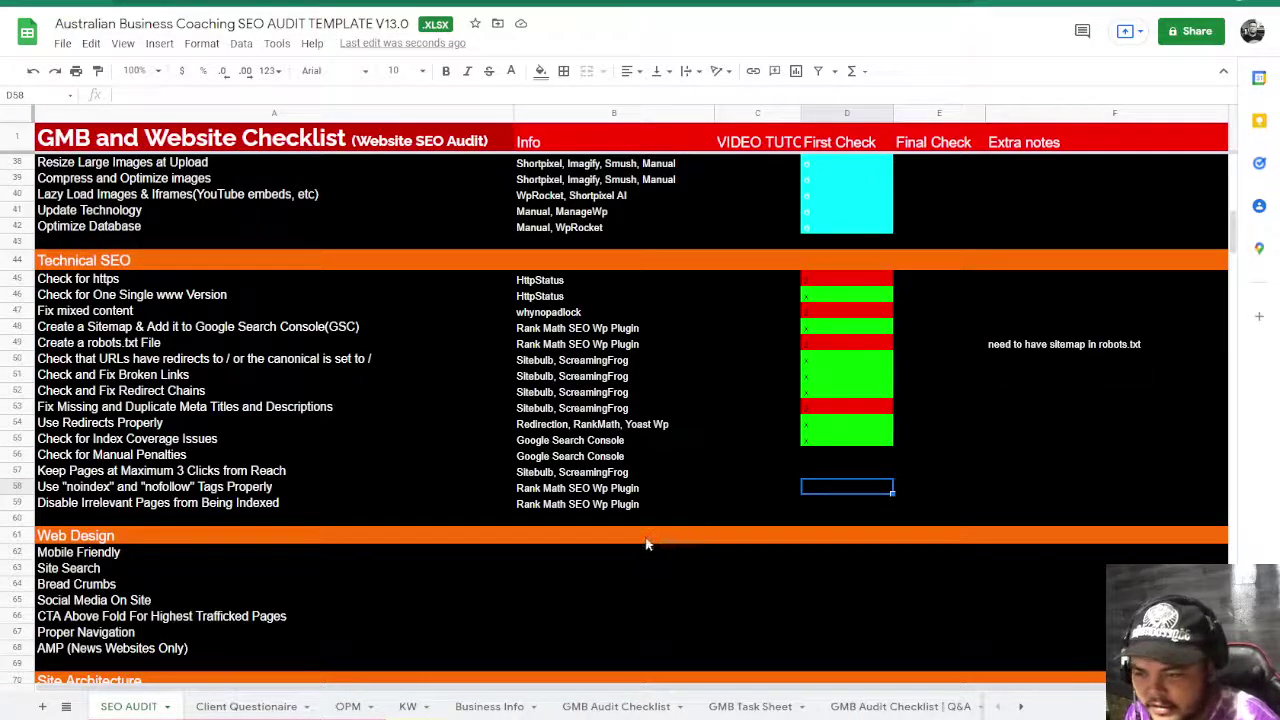
- Mark D56 cyan for manual penalties and review the Google Search Console note in B55
left_click(837, 458)
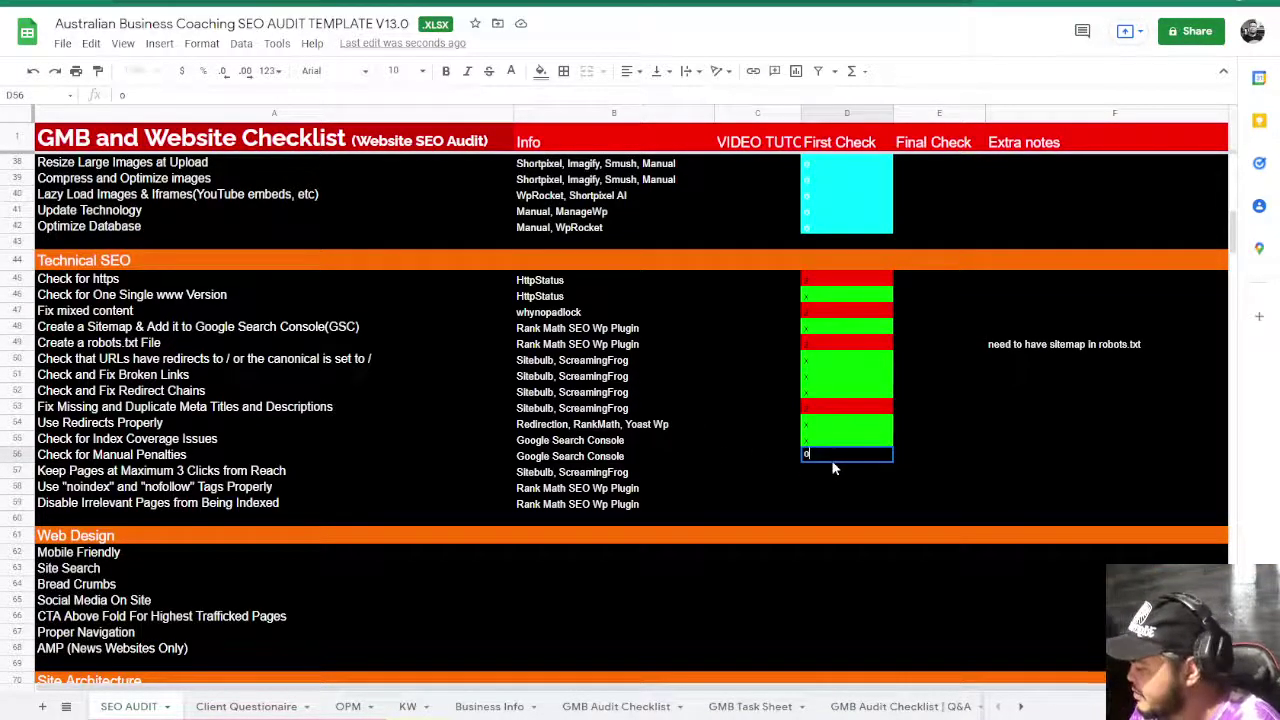
left_click(790, 499)
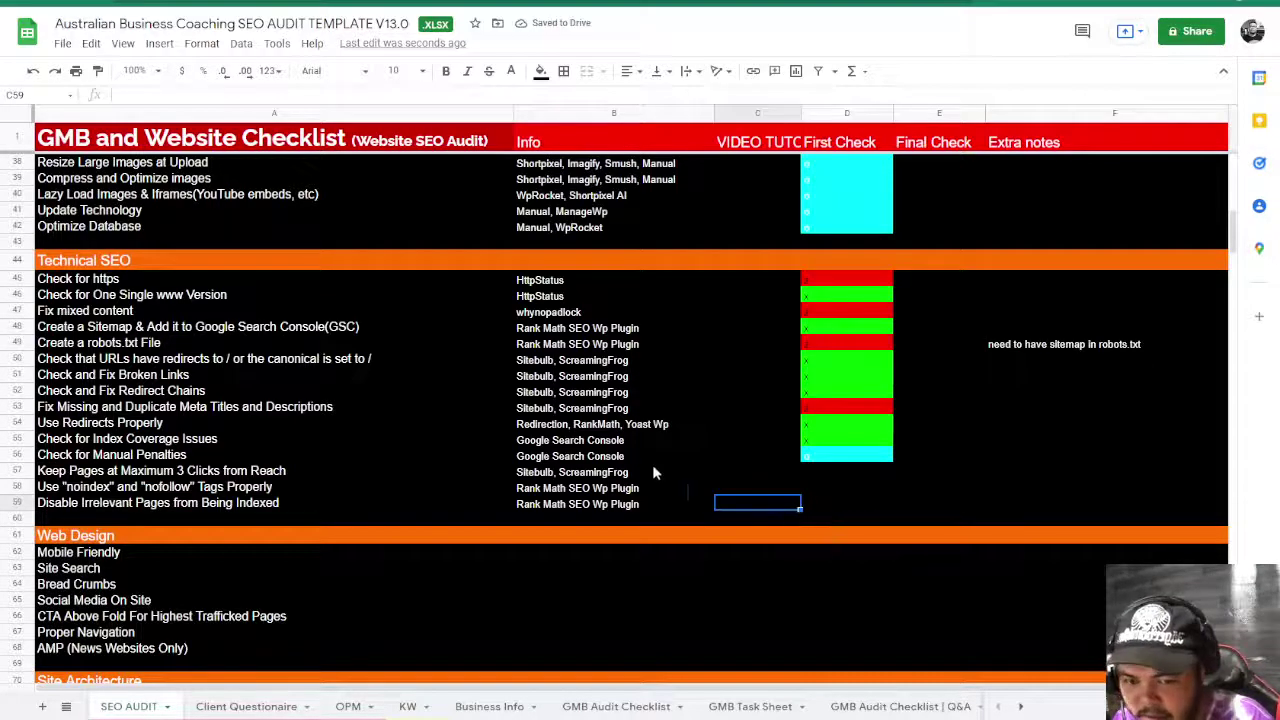
left_click(600, 442)
left_click(843, 445)
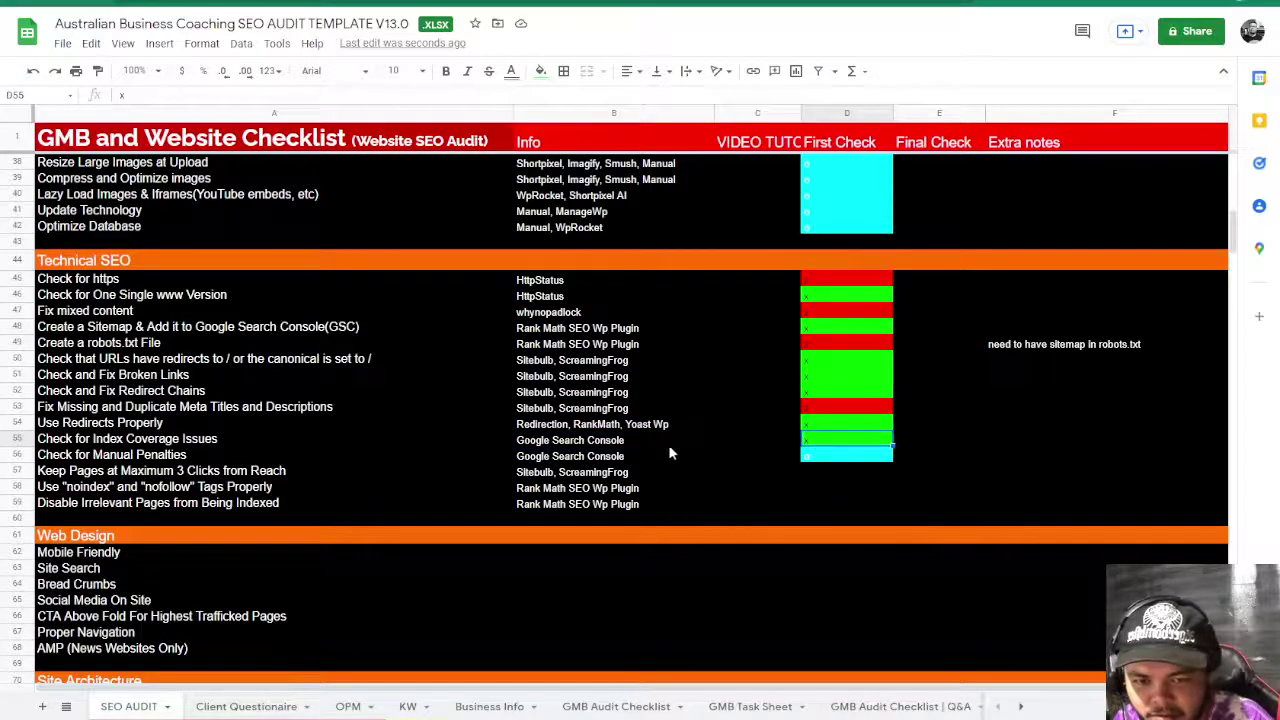
left_click(622, 442)
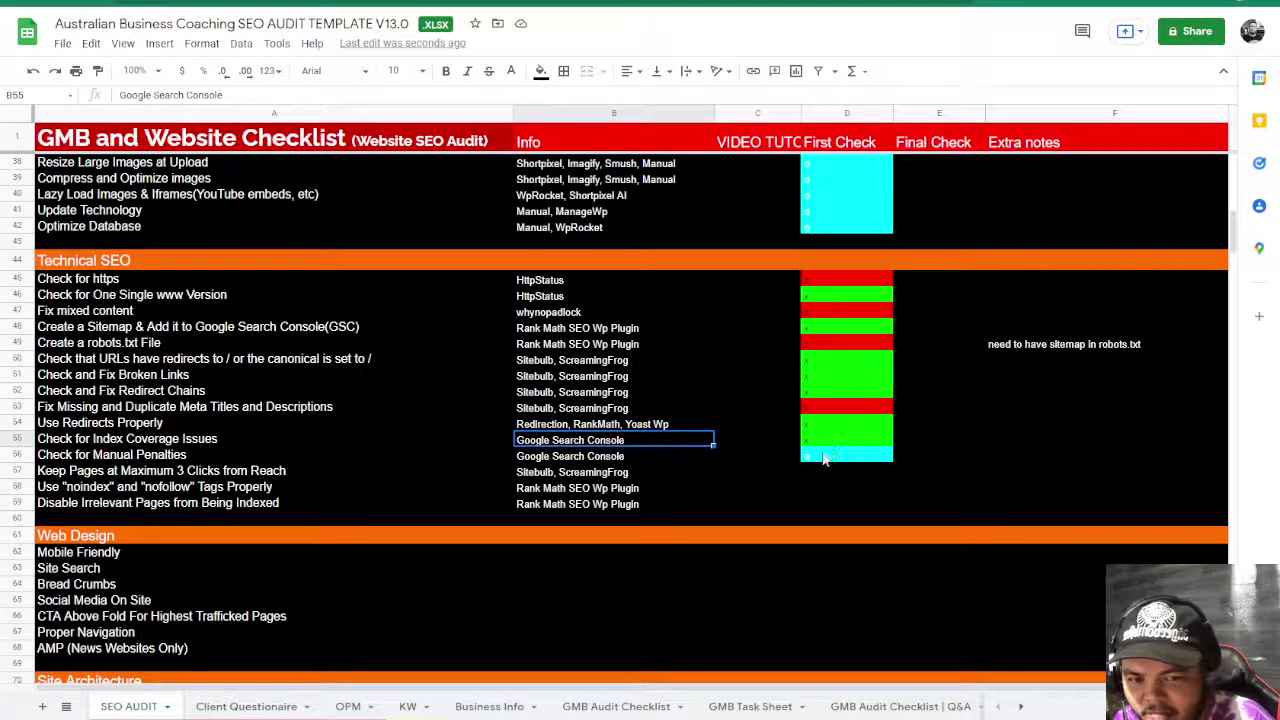
left_click(824, 457)
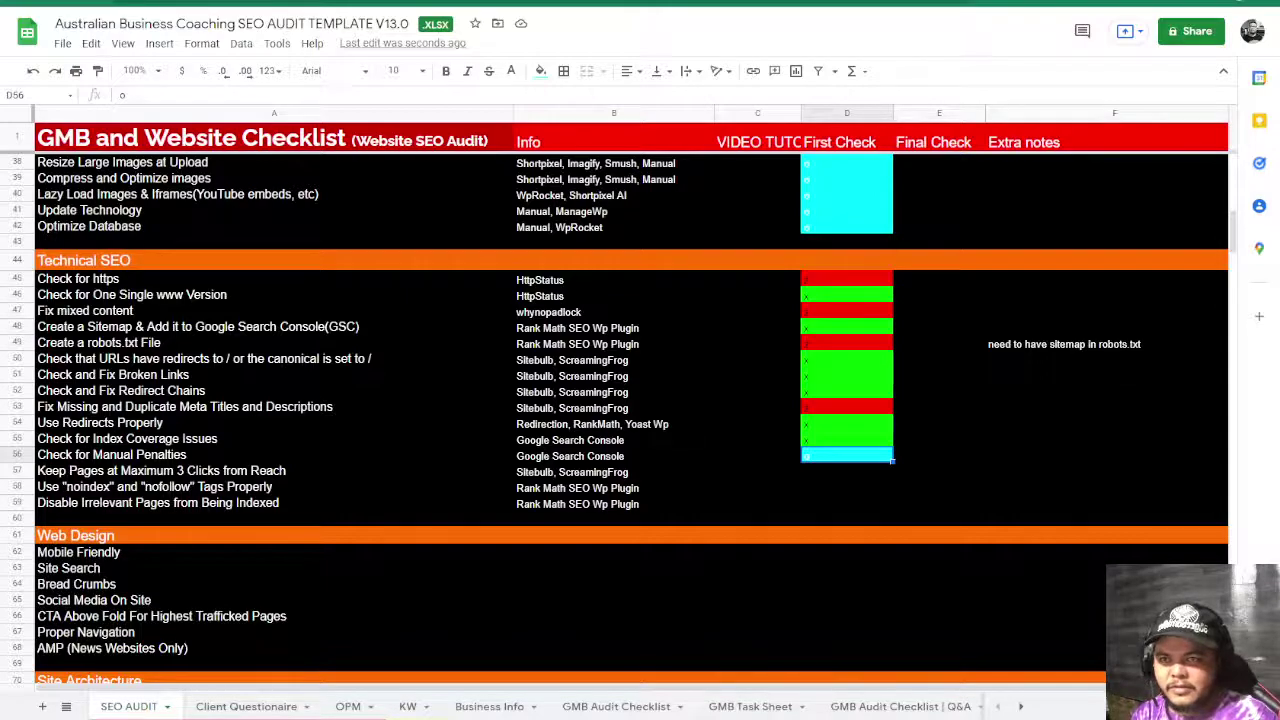
key("ctrl+Tab")
- Load the businessadvice.com.au homepage and look over its nav menus and sections down to the footer
left_click(466, 6)
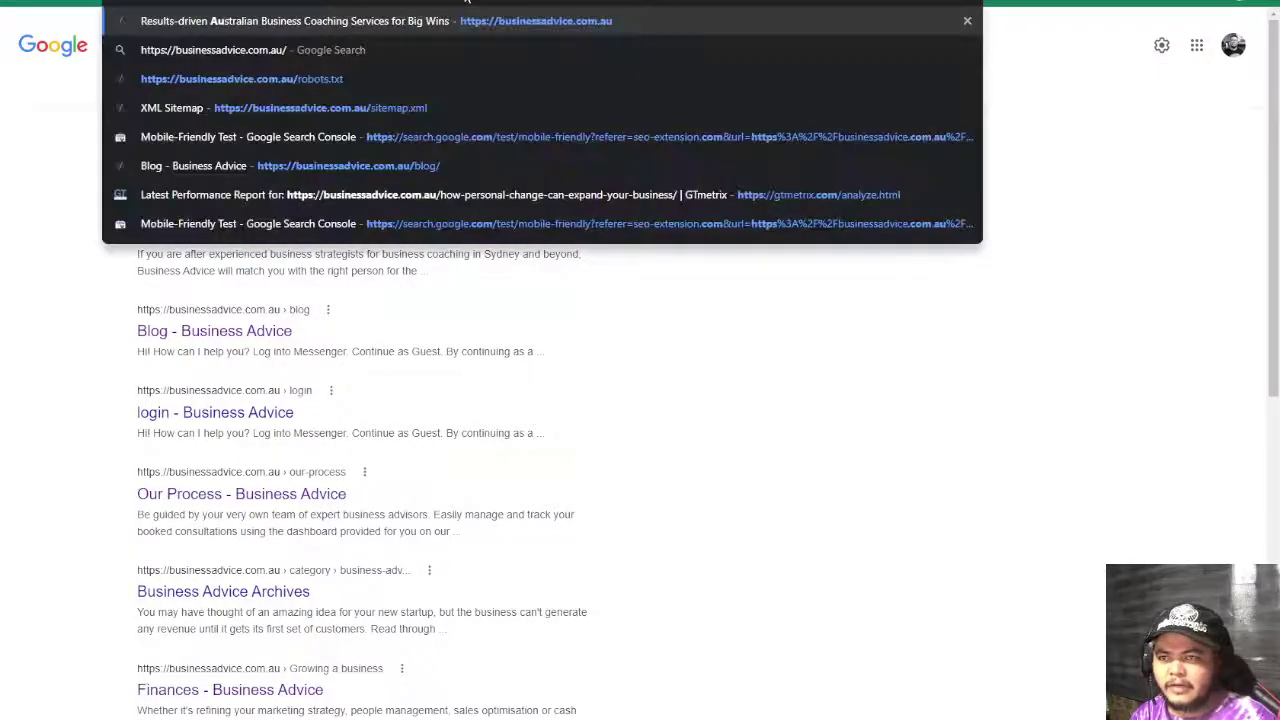
key("Return")
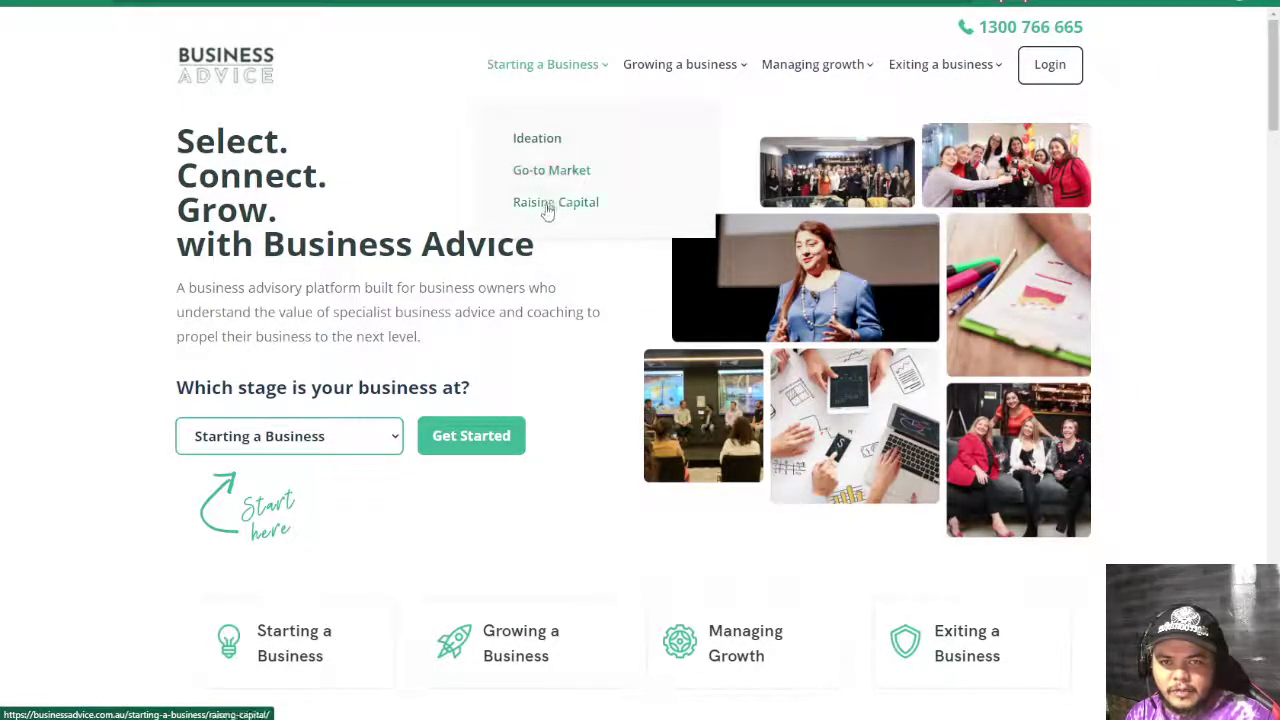
mouse_move(654, 75)
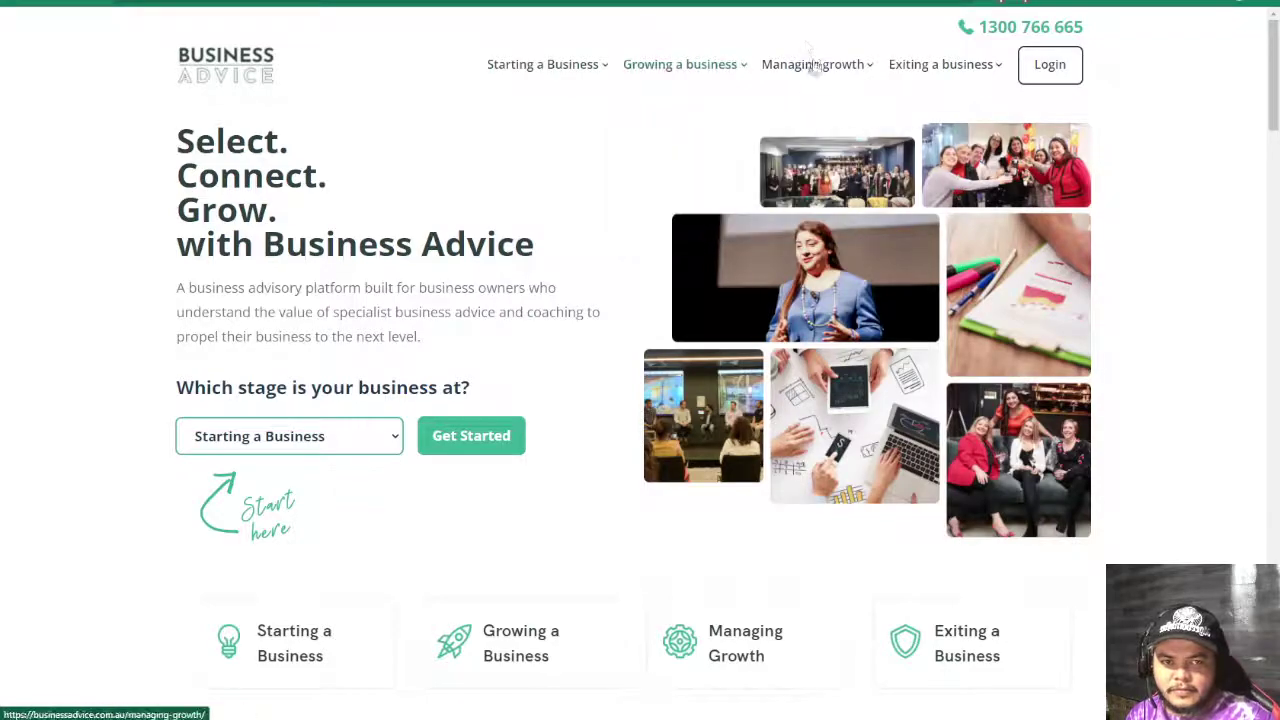
mouse_move(815, 65)
mouse_move(945, 65)
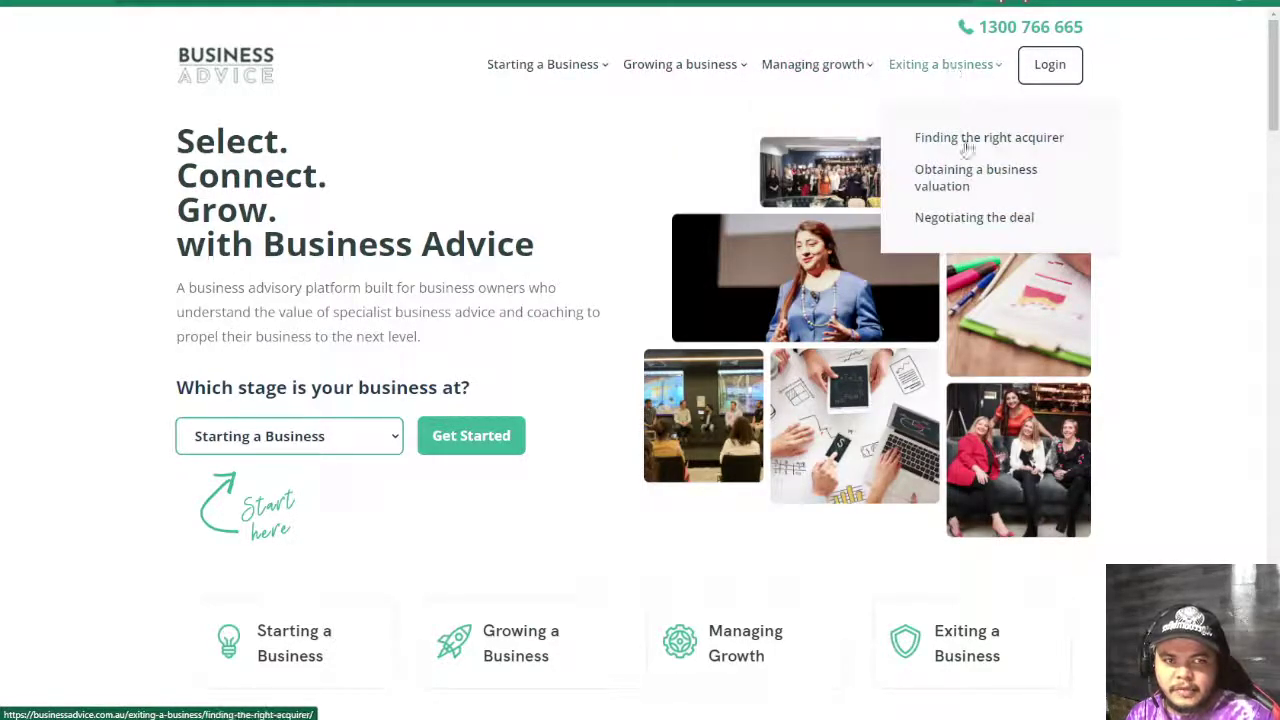
scroll(1196, 426, "down", 15)
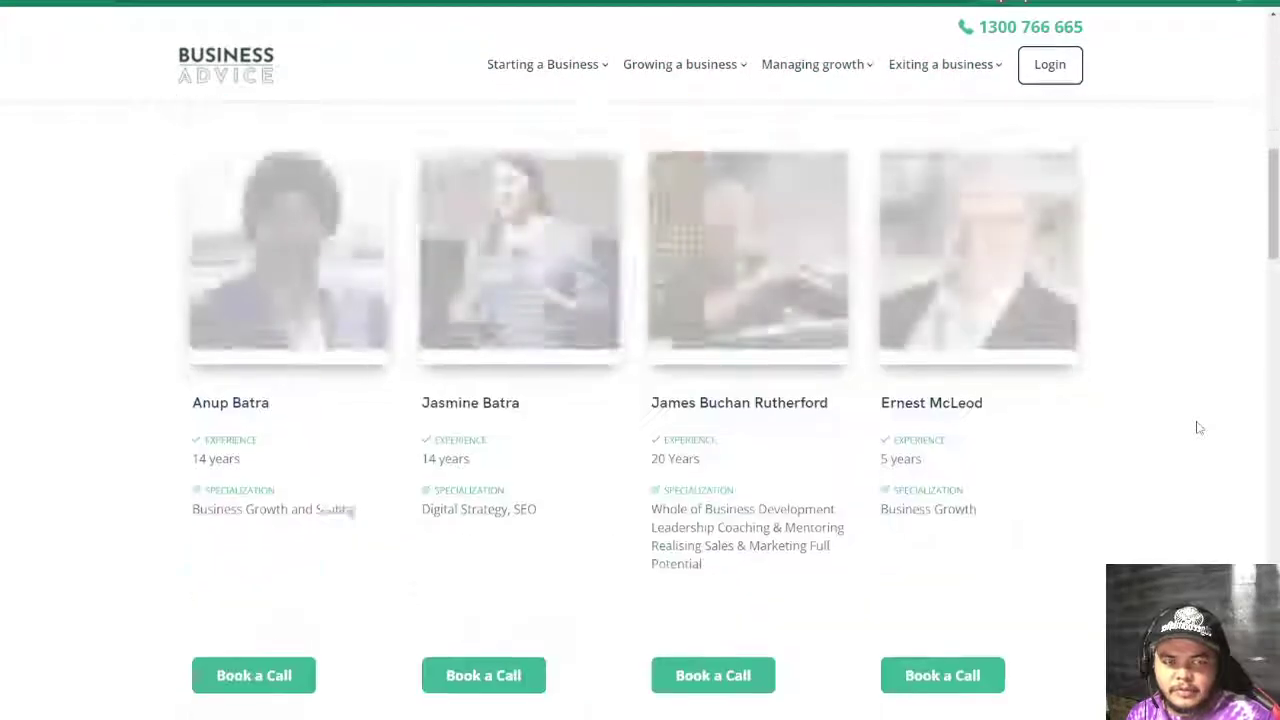
scroll(1199, 427, "down", 15)
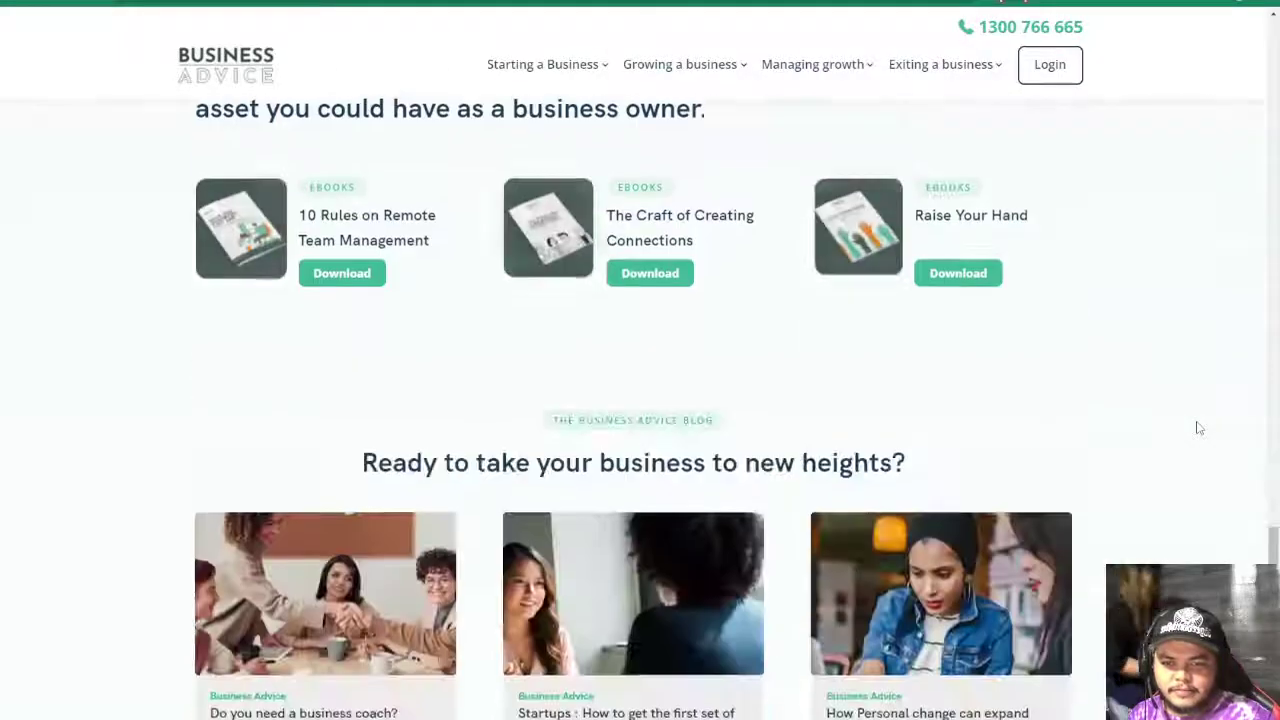
scroll(1199, 427, "down", 1)
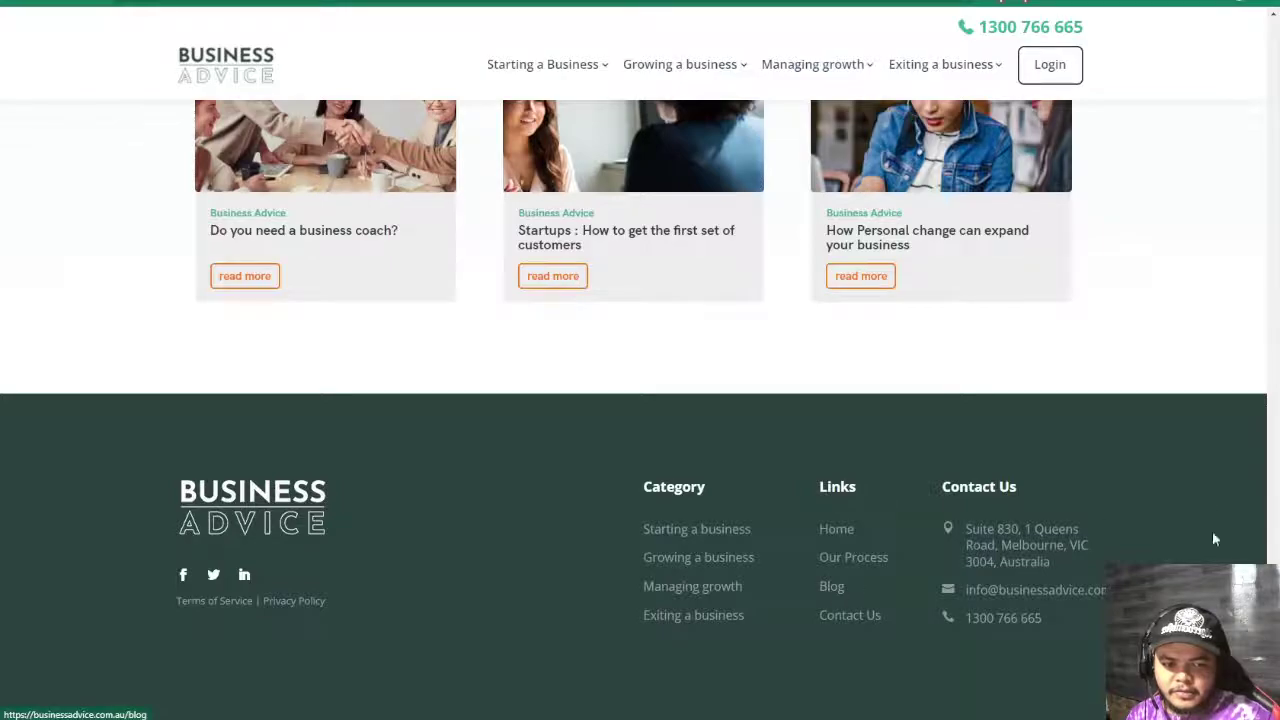
left_click_drag(1271, 540, 1274, 70)
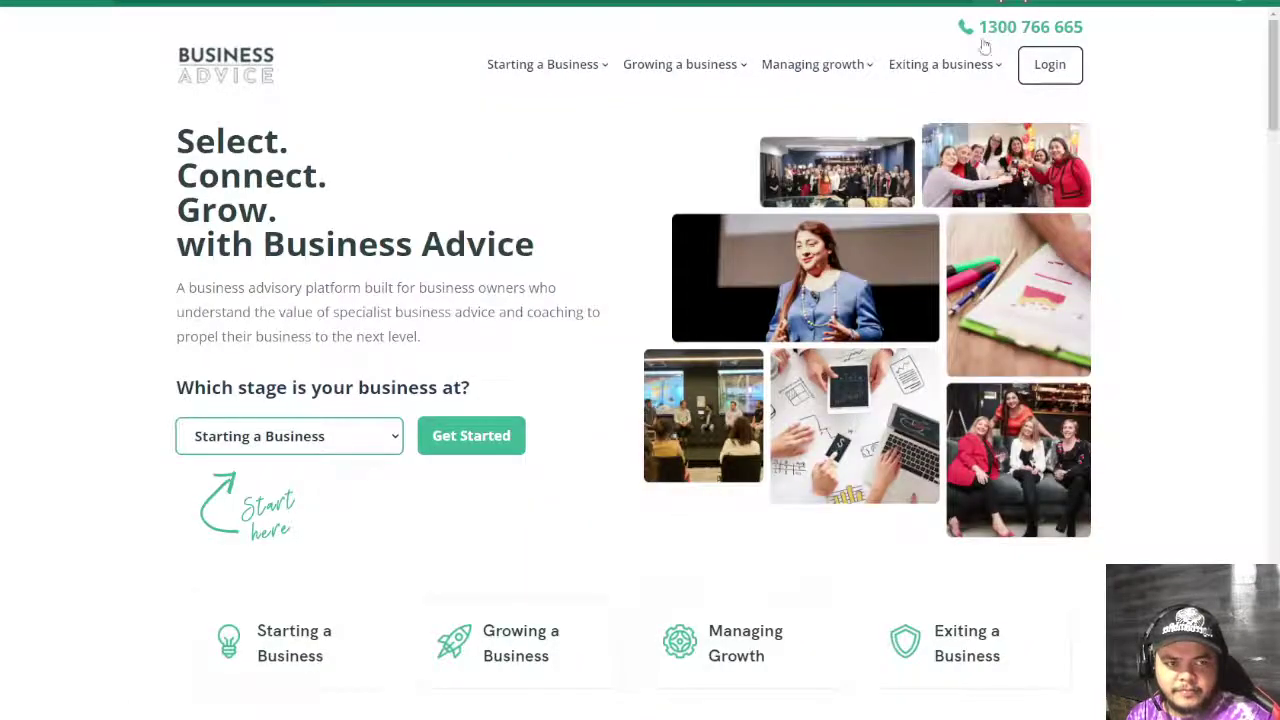
mouse_move(517, 77)
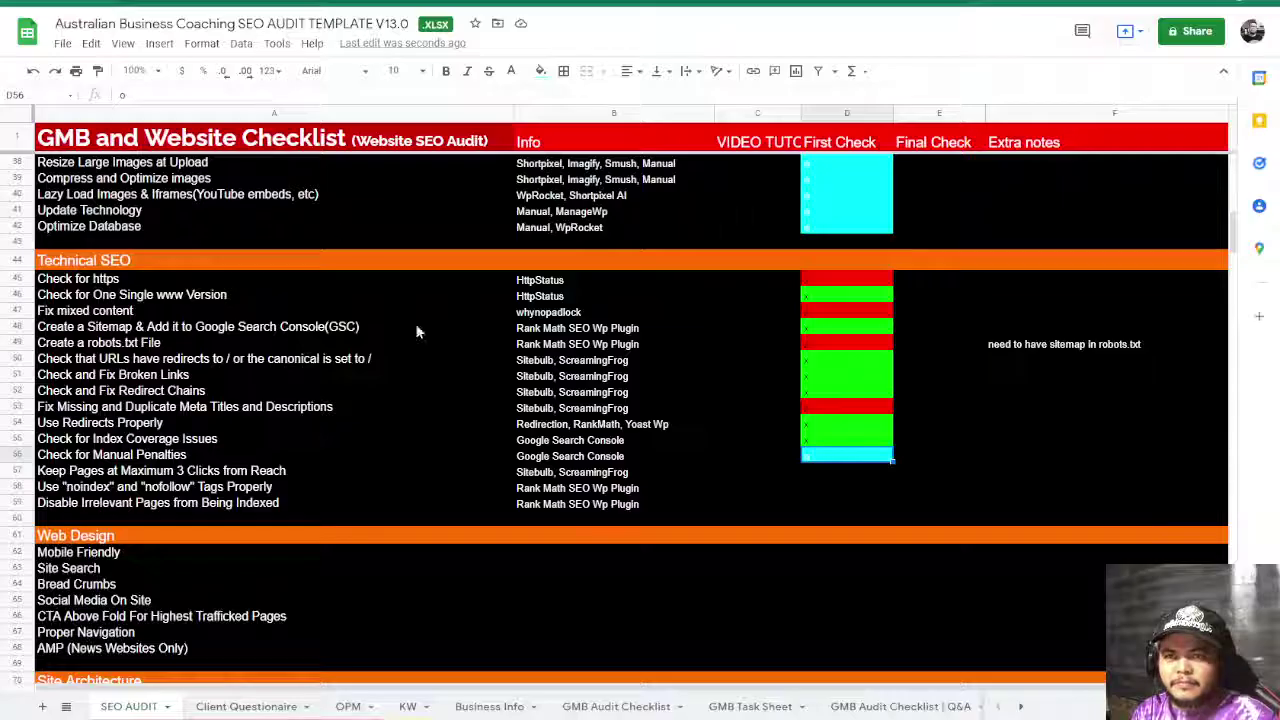
left_click(827, 473)
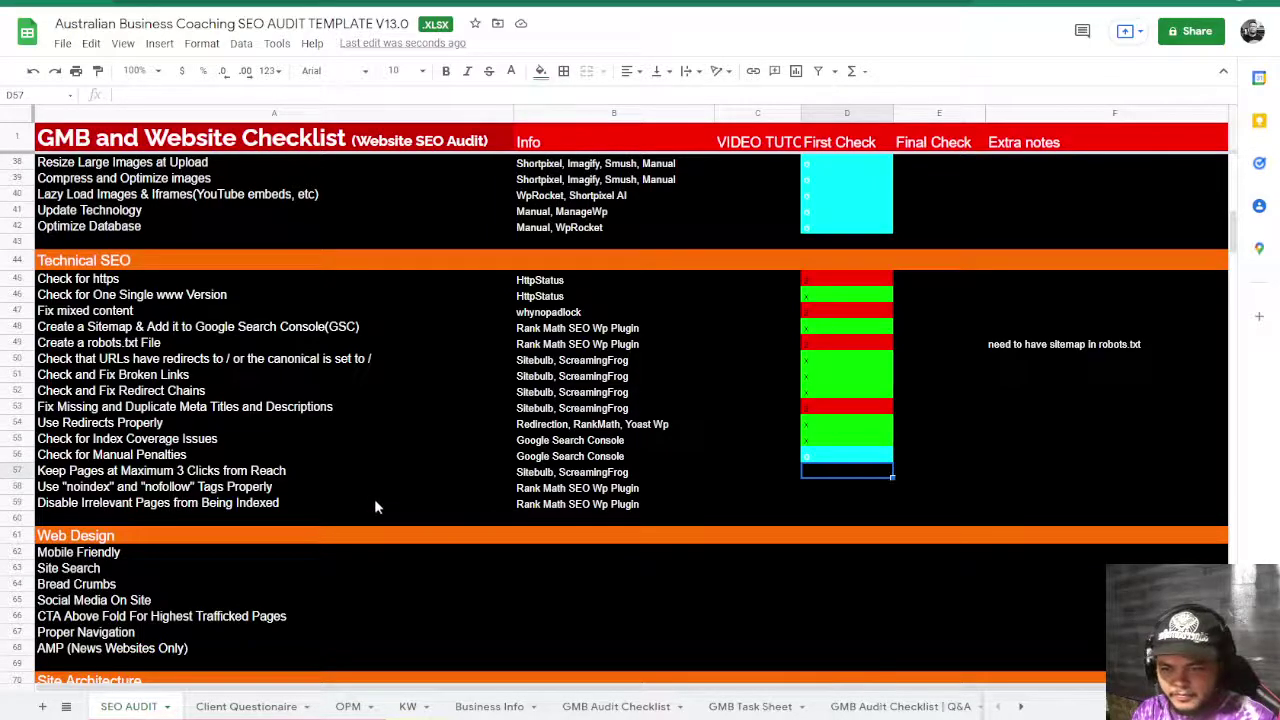
type("x")
key("Return")
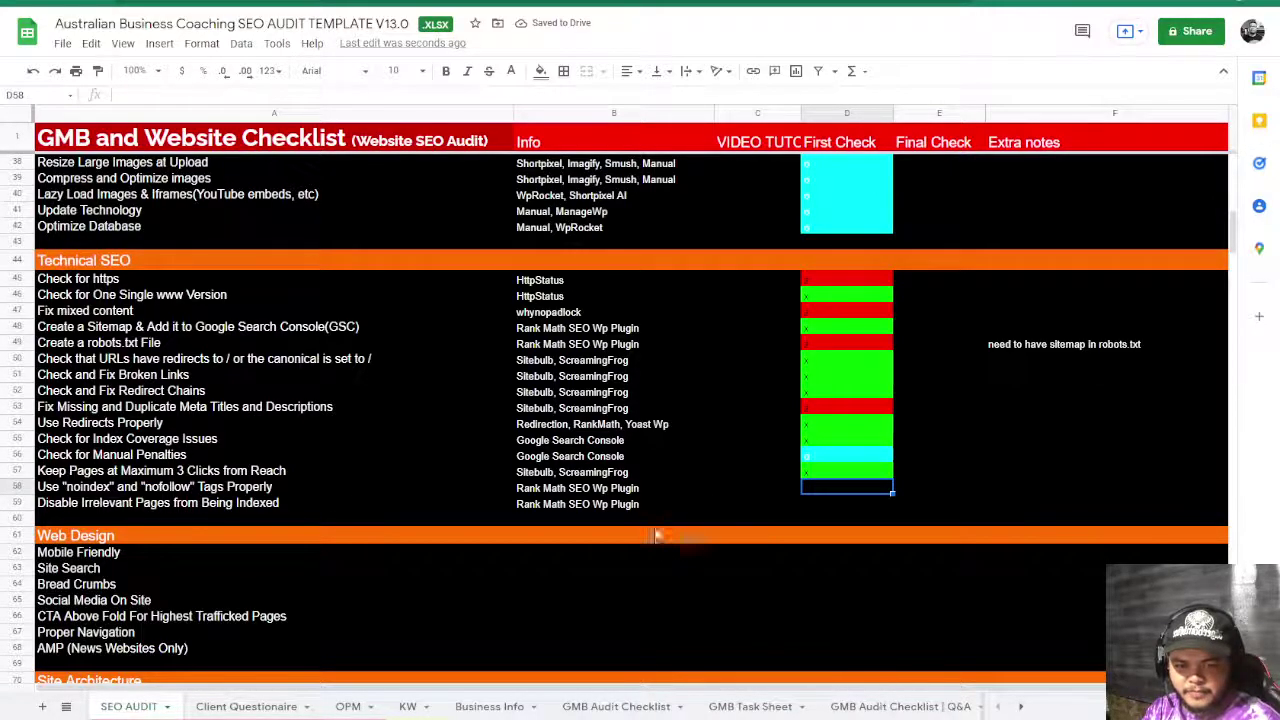
left_click(556, 490)
left_click(549, 504)
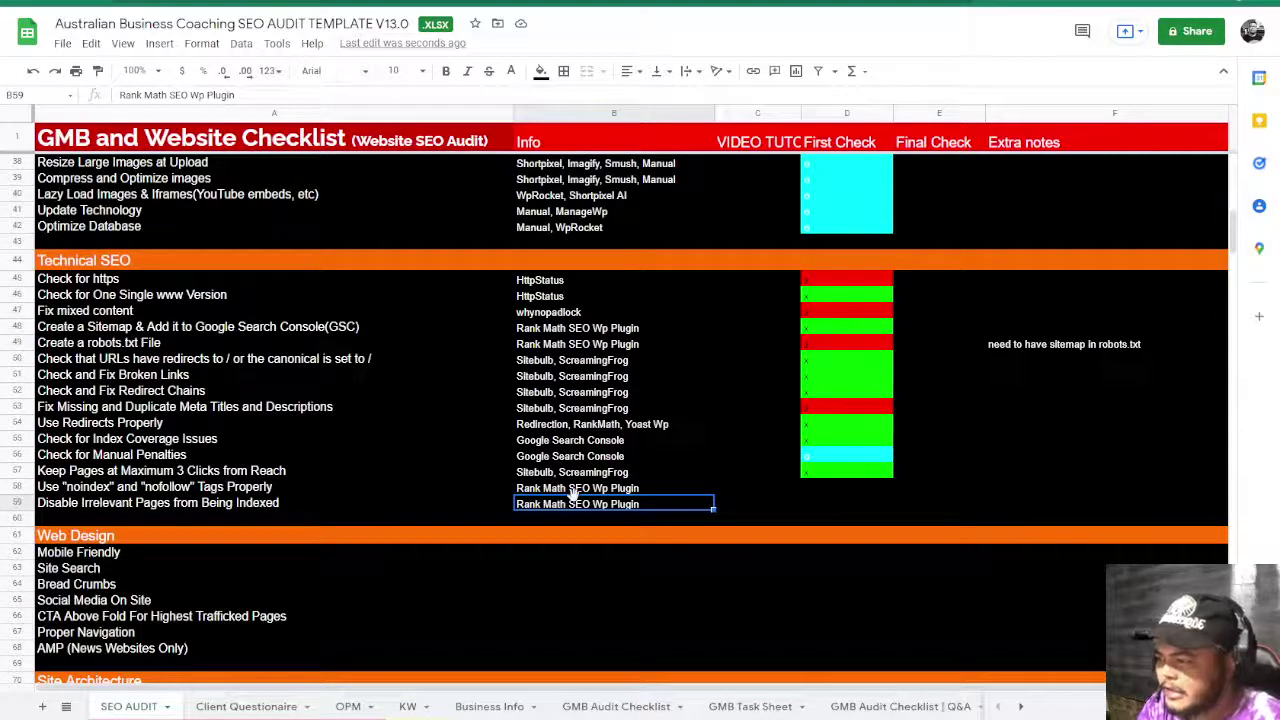
left_click(834, 489)
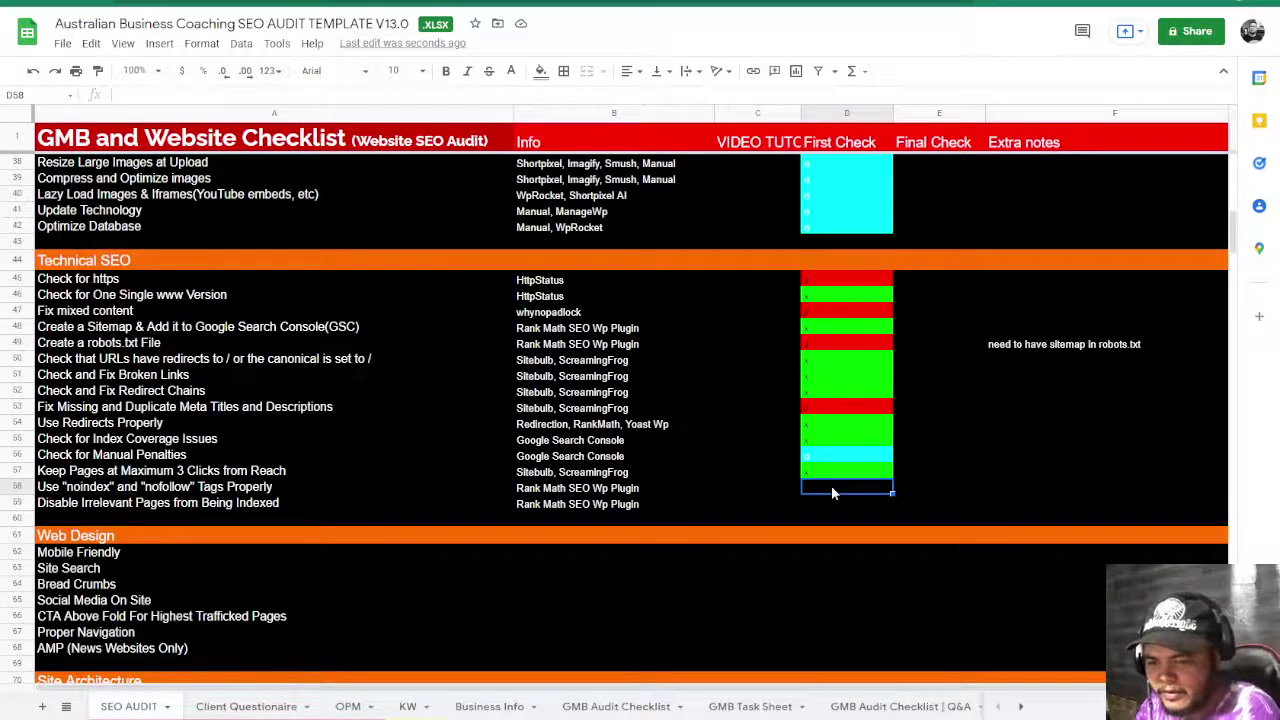
type("x")
key("Return")
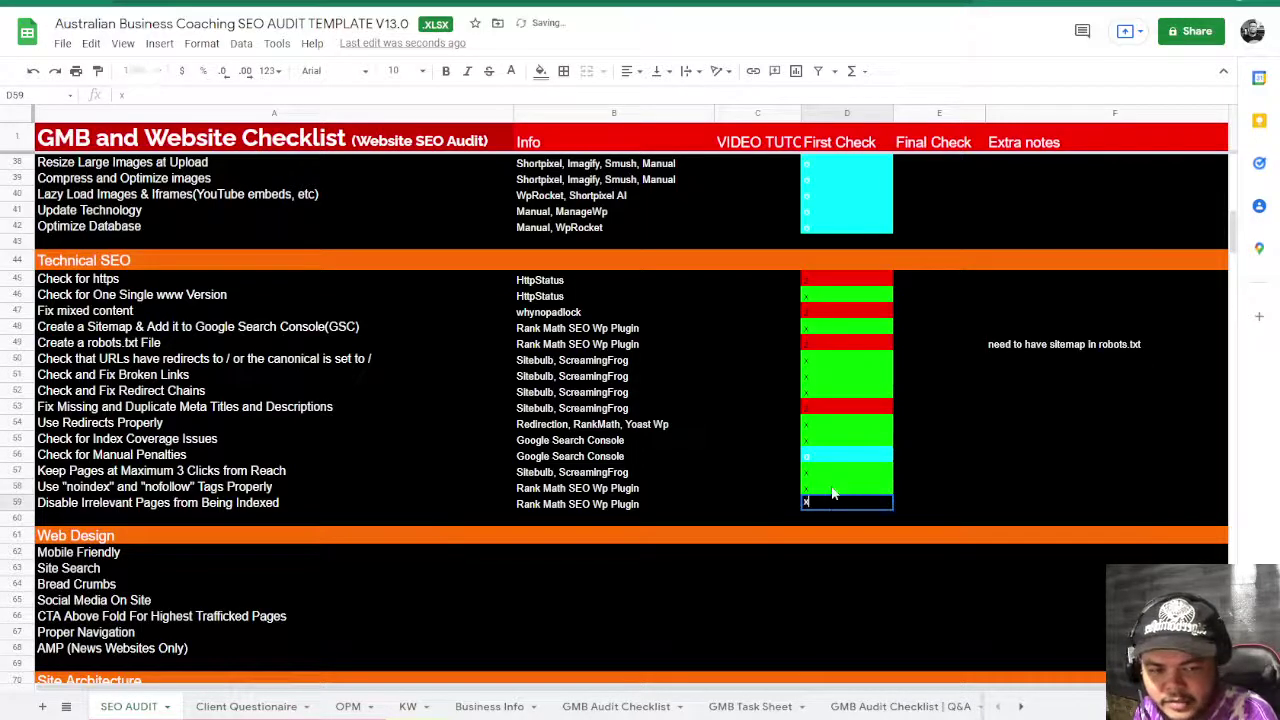
type("x")
key("Return")
key("Up")
key("Up")
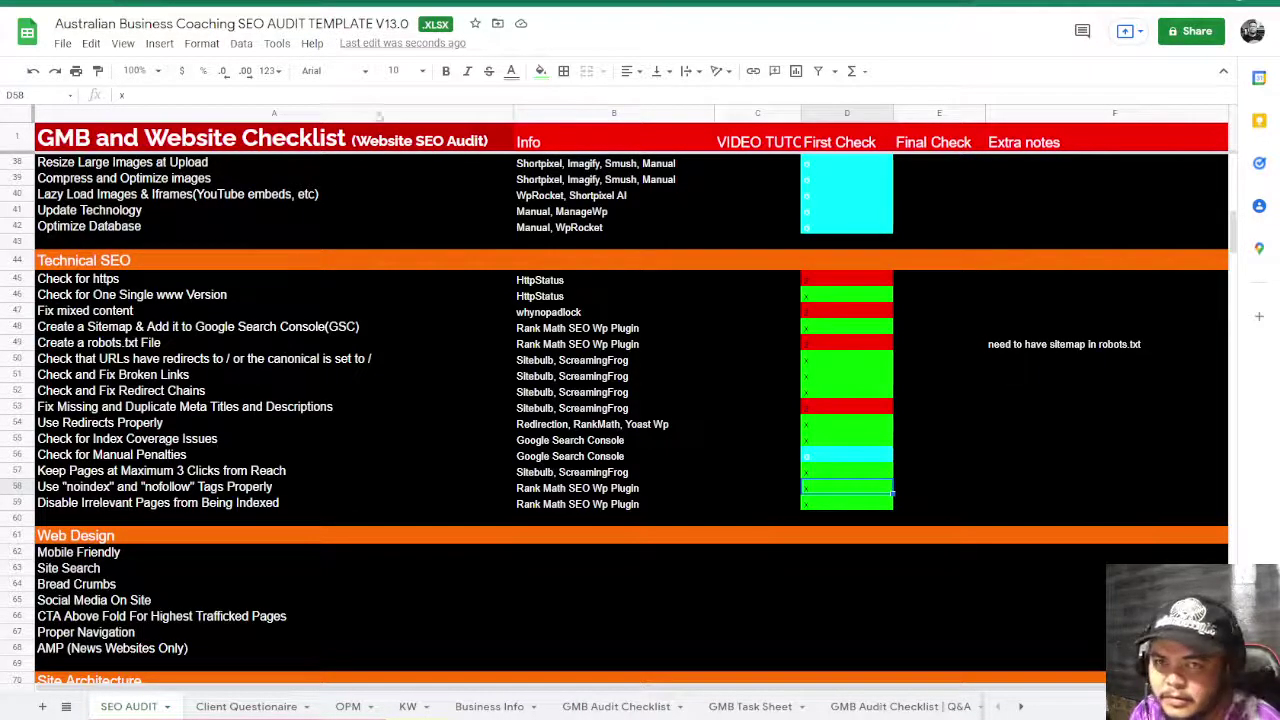
key("ctrl+Tab")
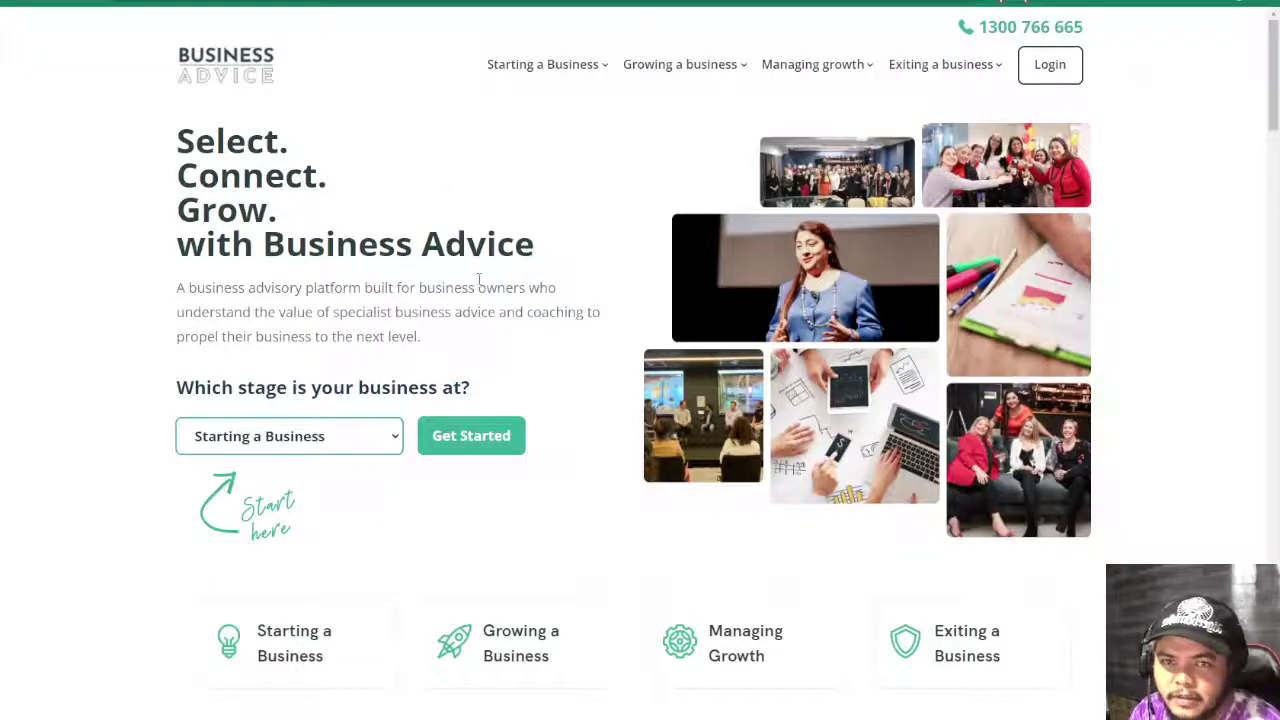
scroll(505, 280, "down", 10)
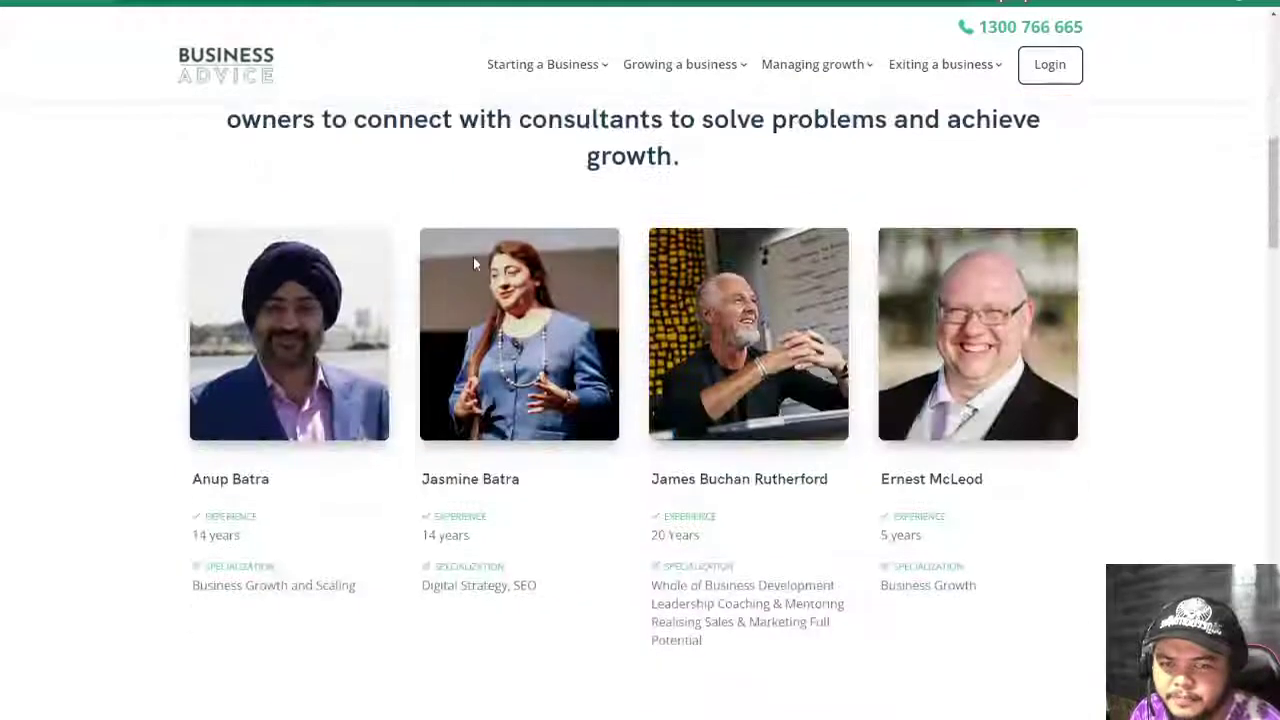
scroll(475, 265, "down", 5)
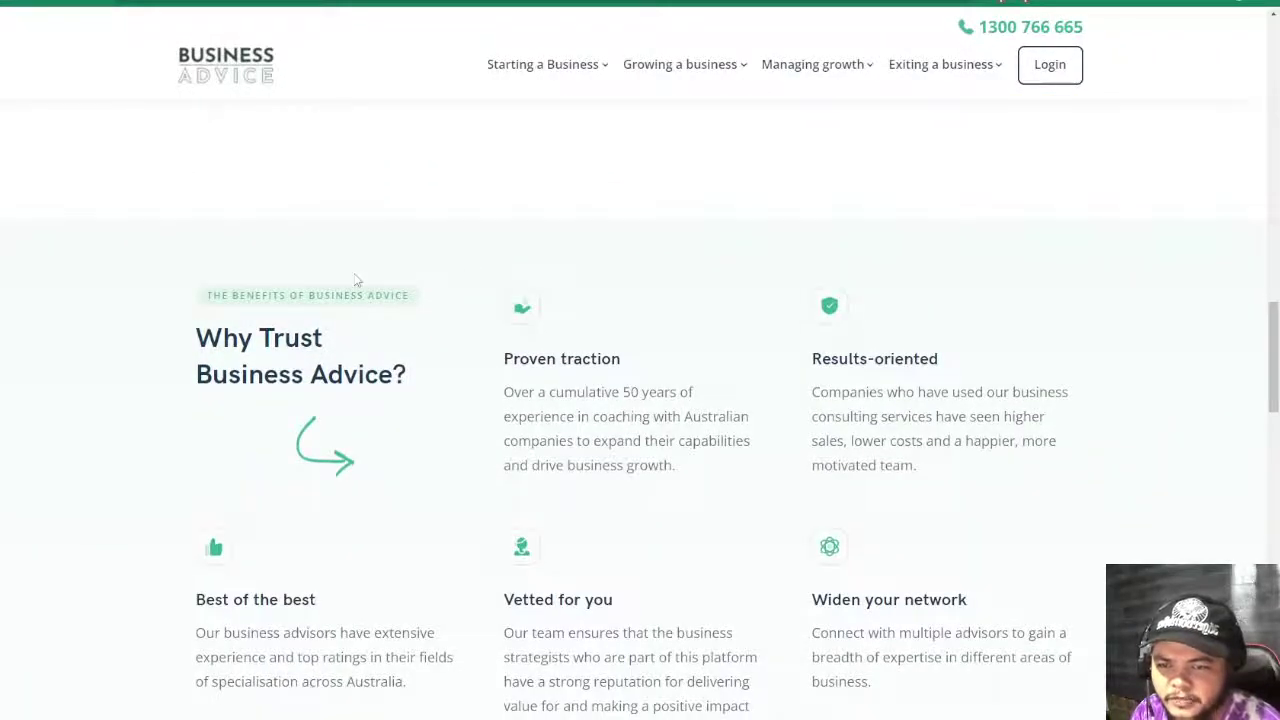
key("ctrl+shift+Tab")
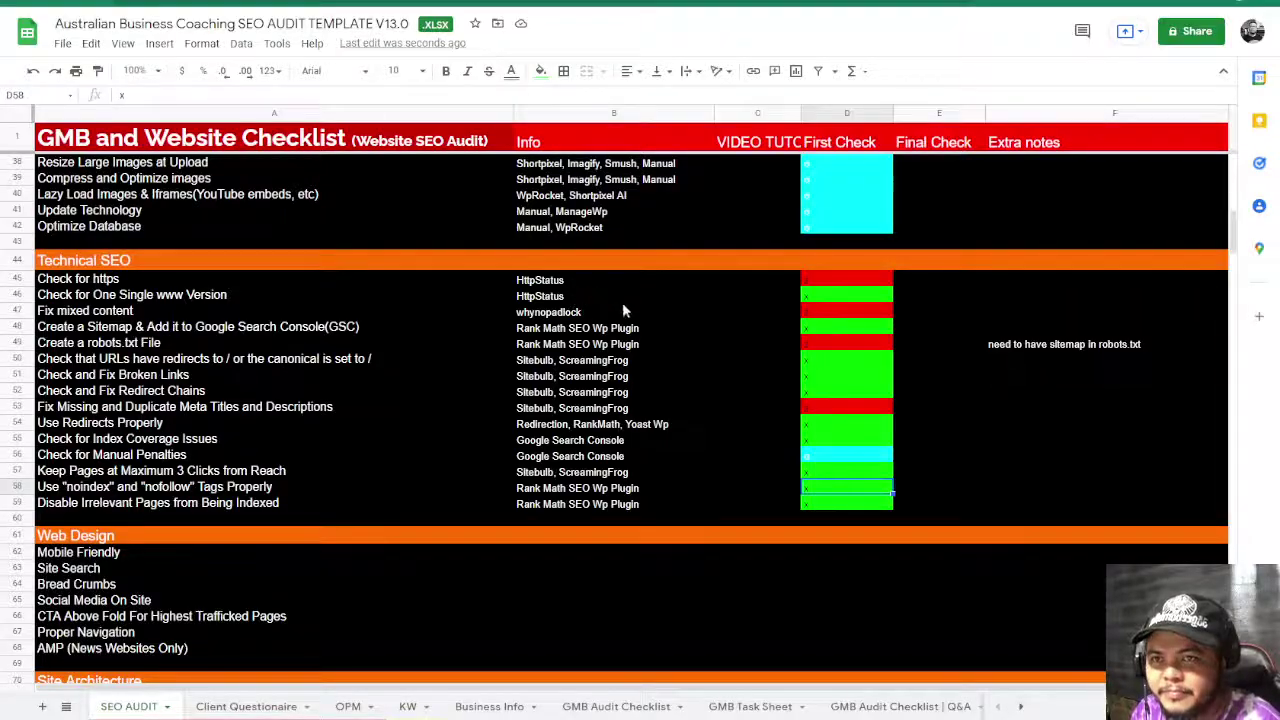
- Enter x in D62 so Mobile Friendly turns green, then return to the Business Advice site
scroll(970, 487, "down", 2)
left_click(930, 452)
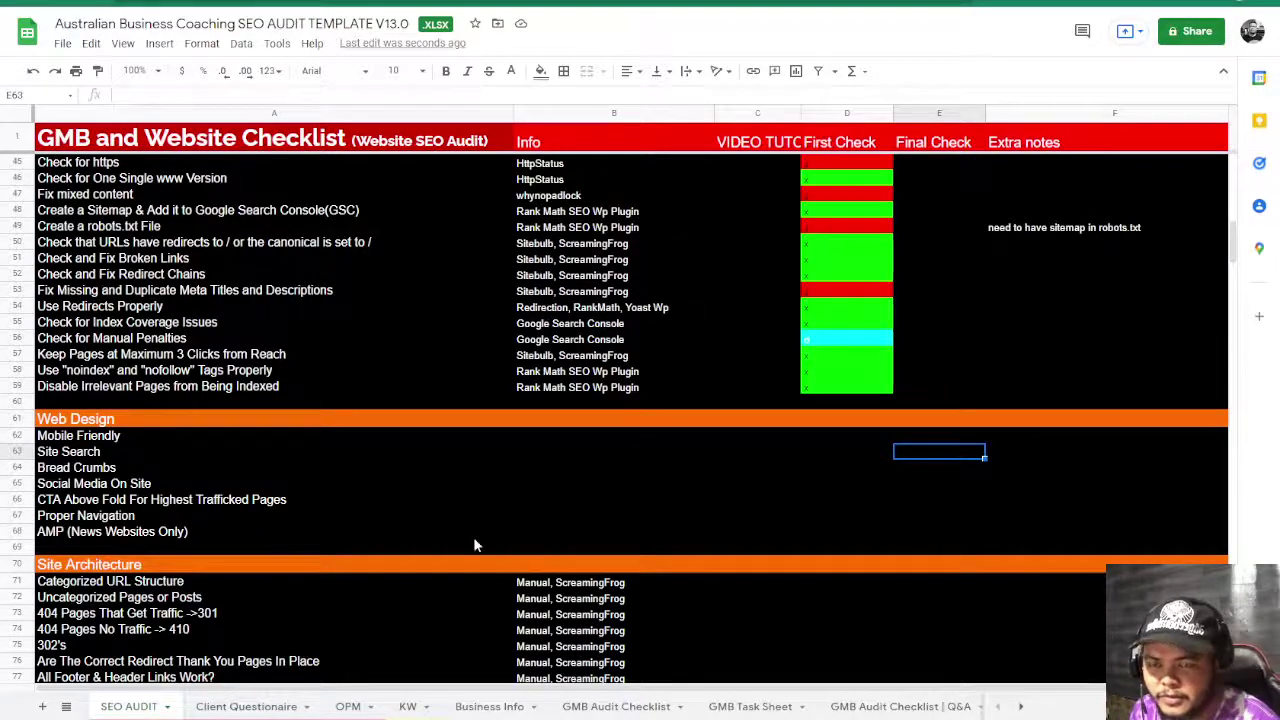
left_click(280, 458)
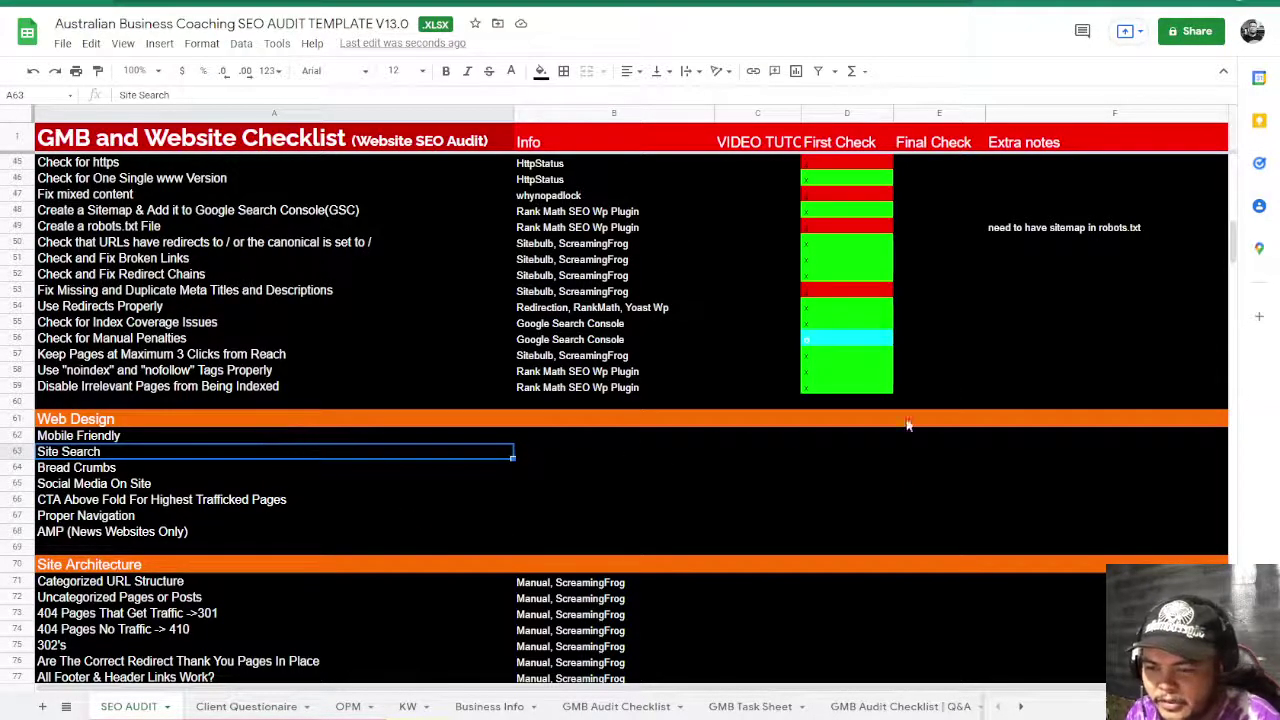
left_click(847, 437)
type("x")
left_click(847, 484)
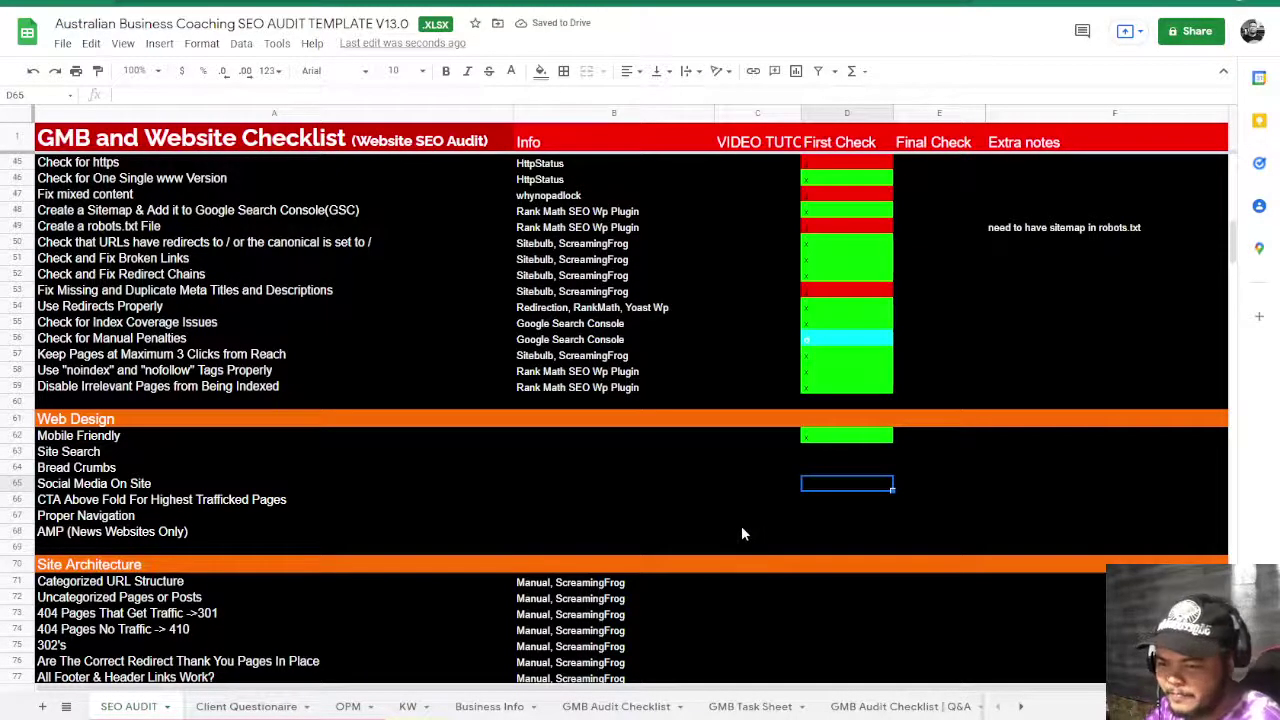
key("ctrl+Tab")
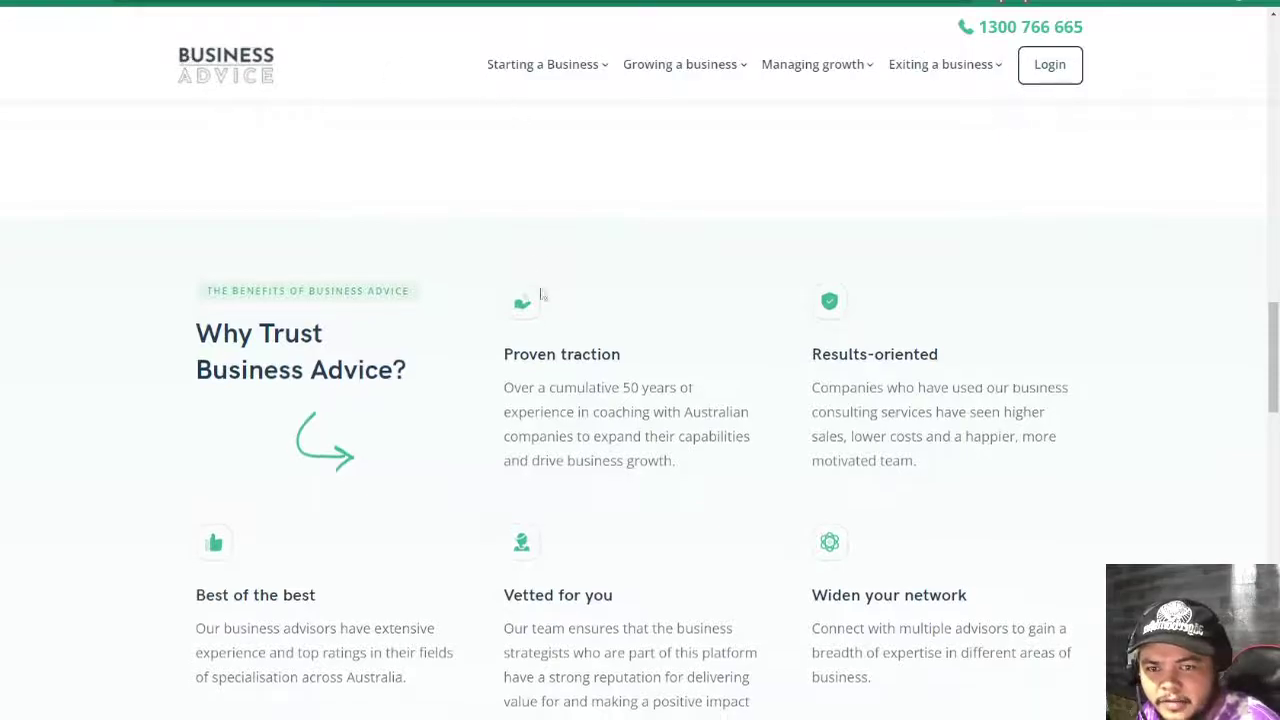
scroll(540, 291, "down", 15)
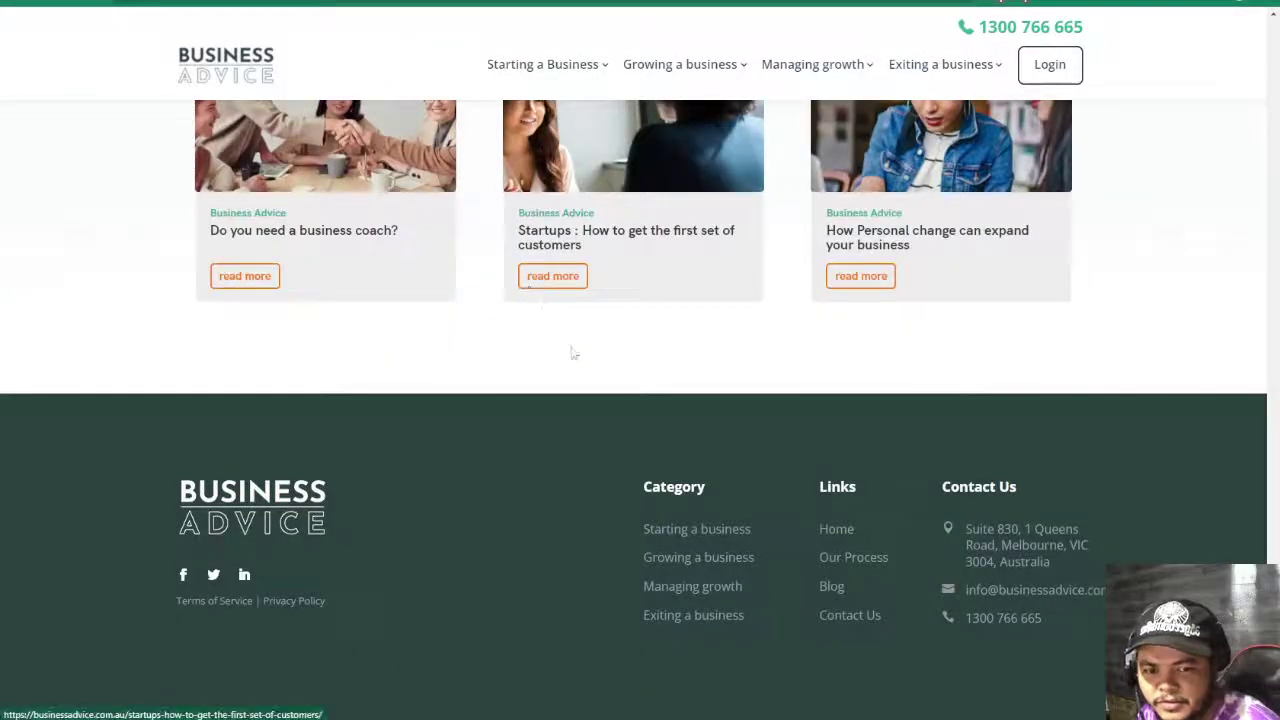
scroll(1000, 622, "up", 5)
scroll(1000, 622, "up", 10)
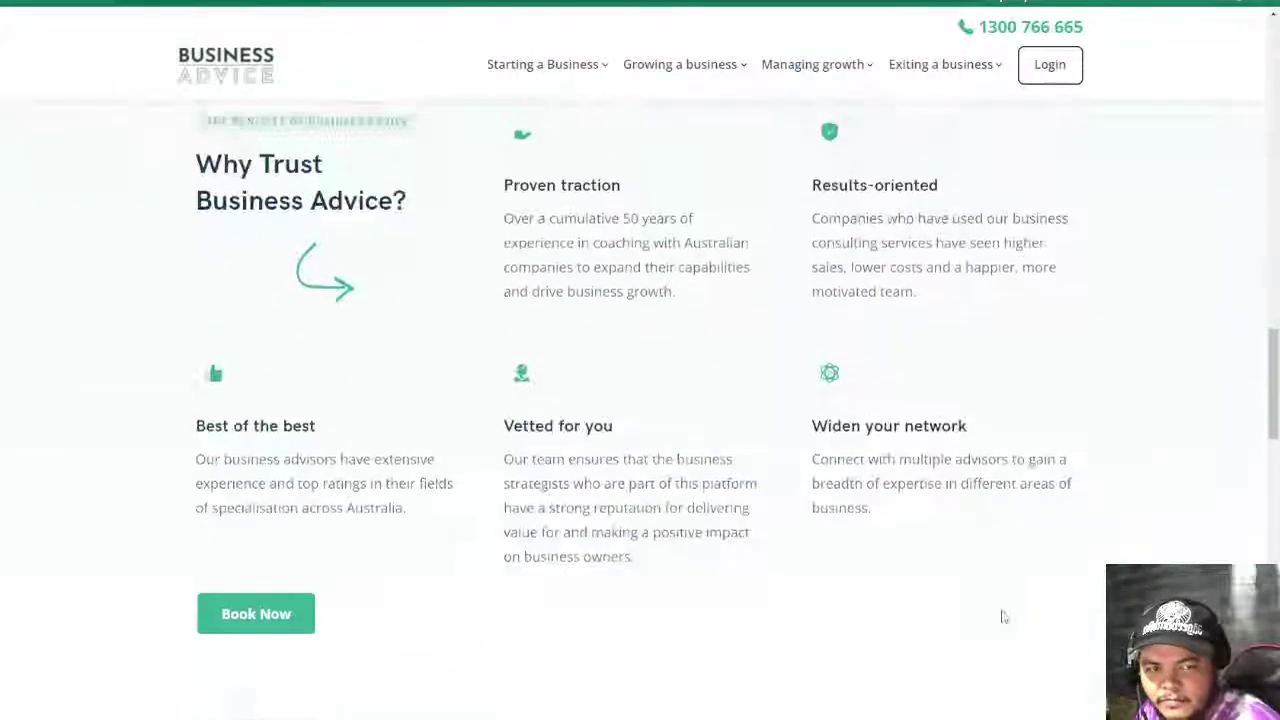
scroll(968, 312, "up", 4)
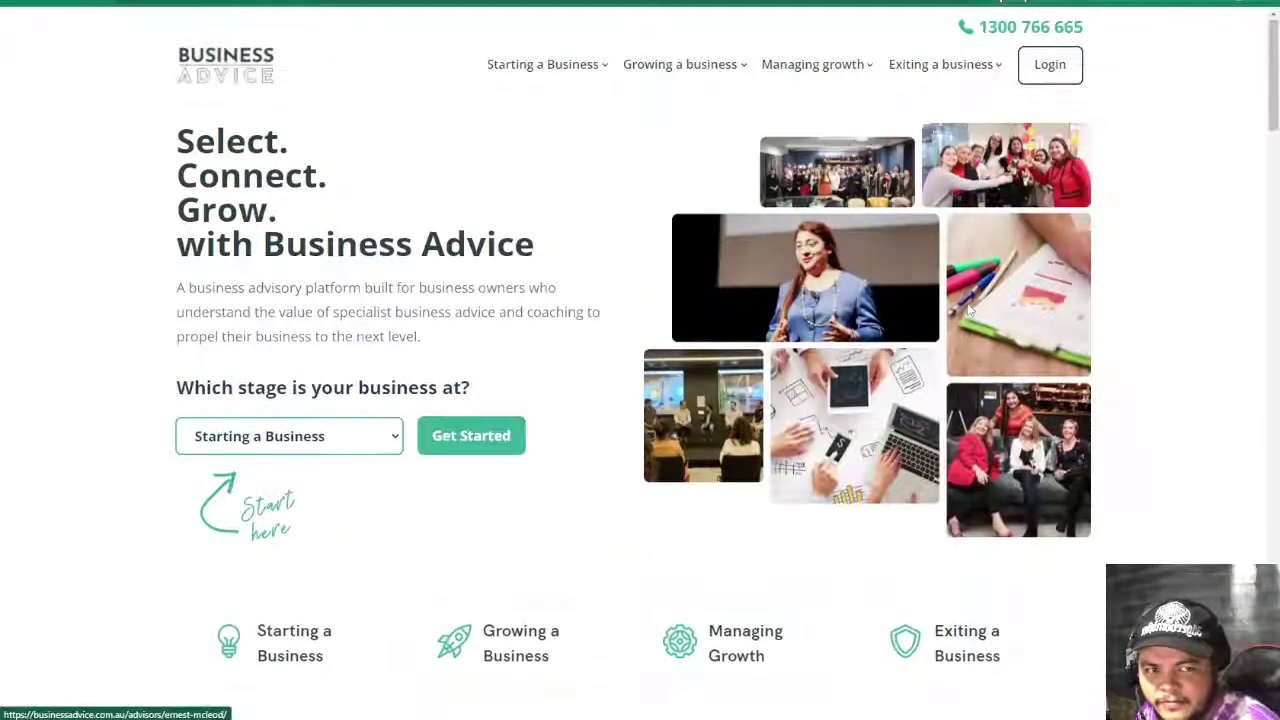
mouse_move(985, 66)
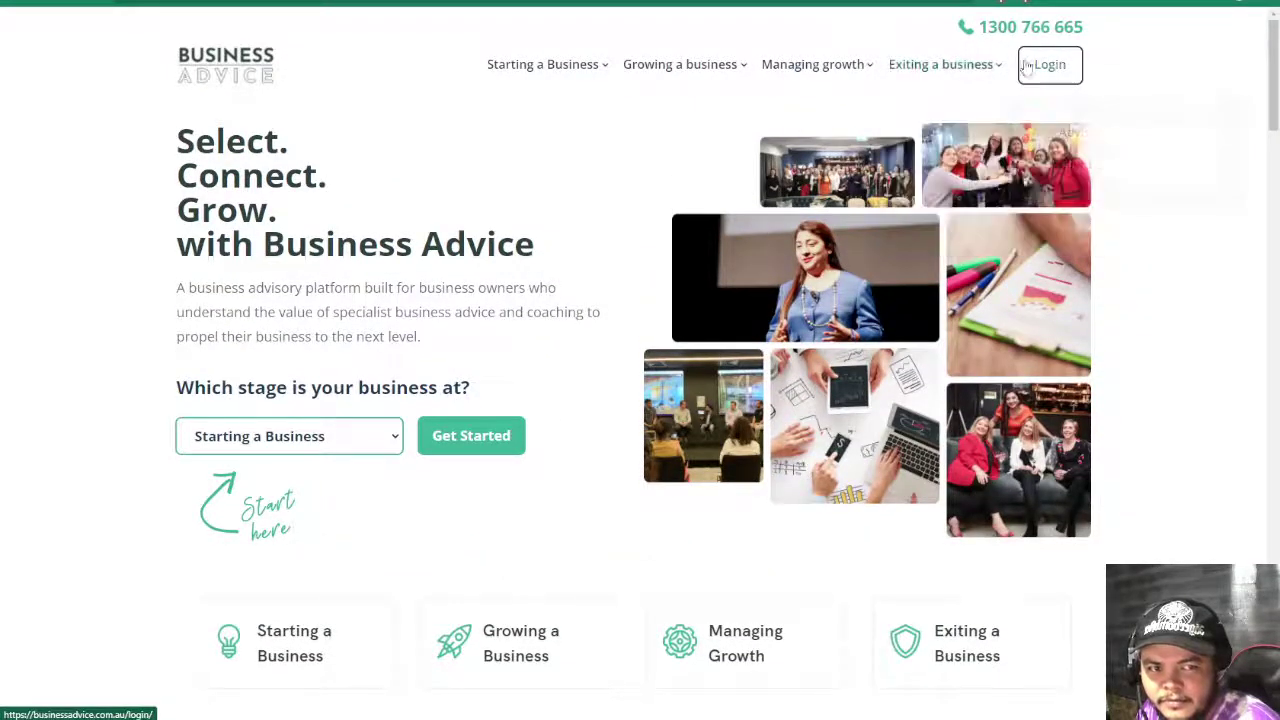
mouse_move(549, 64)
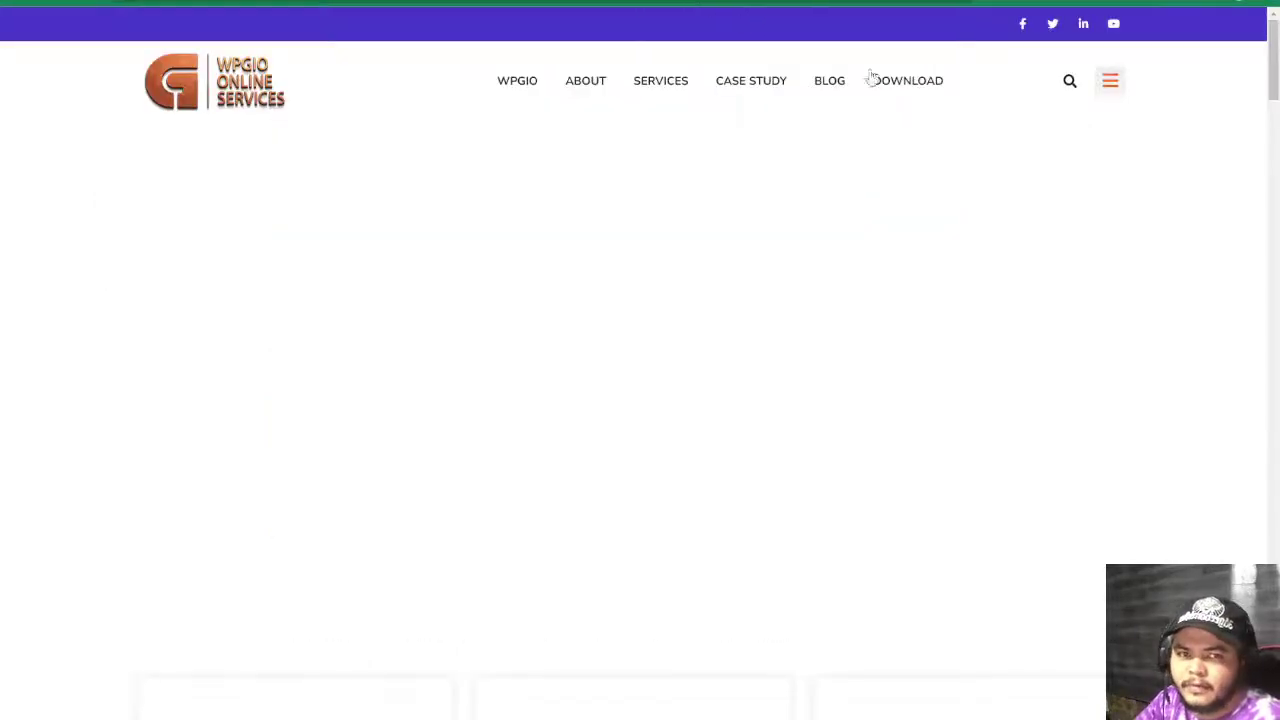
- Search the WPGIO site for 'reviews' and scroll through the listed review blog posts
left_click(1069, 82)
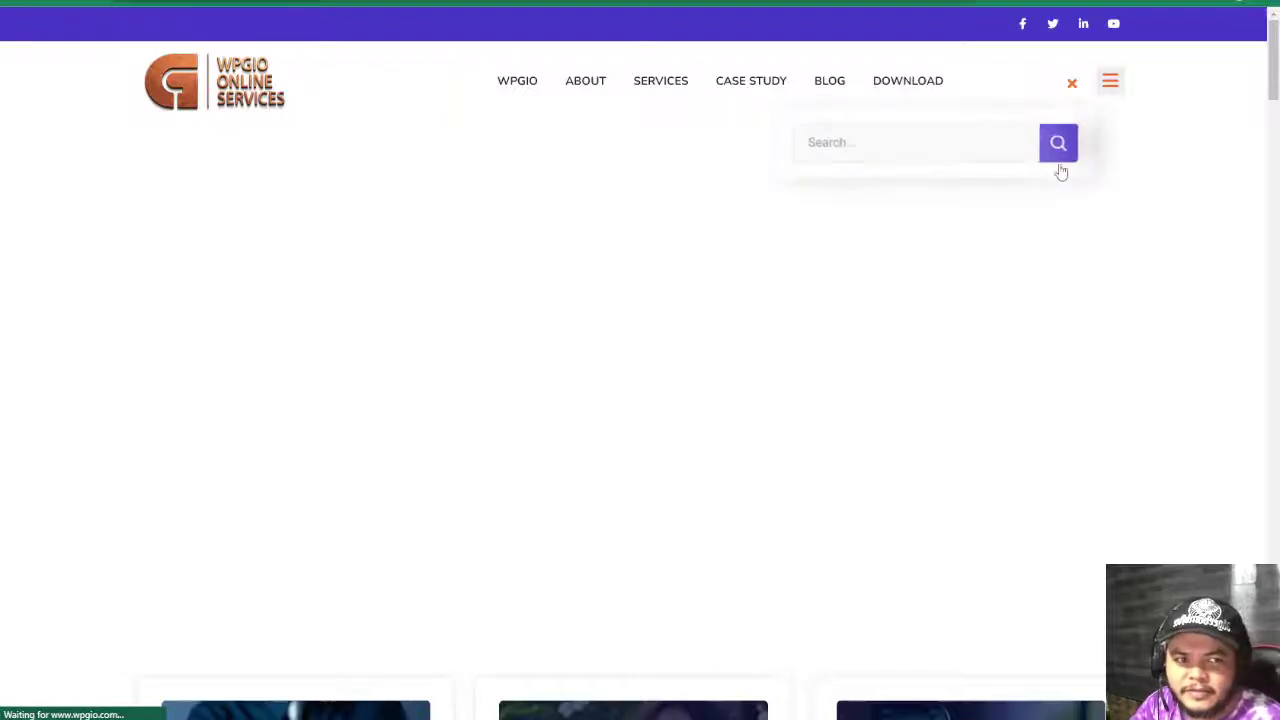
left_click(901, 141)
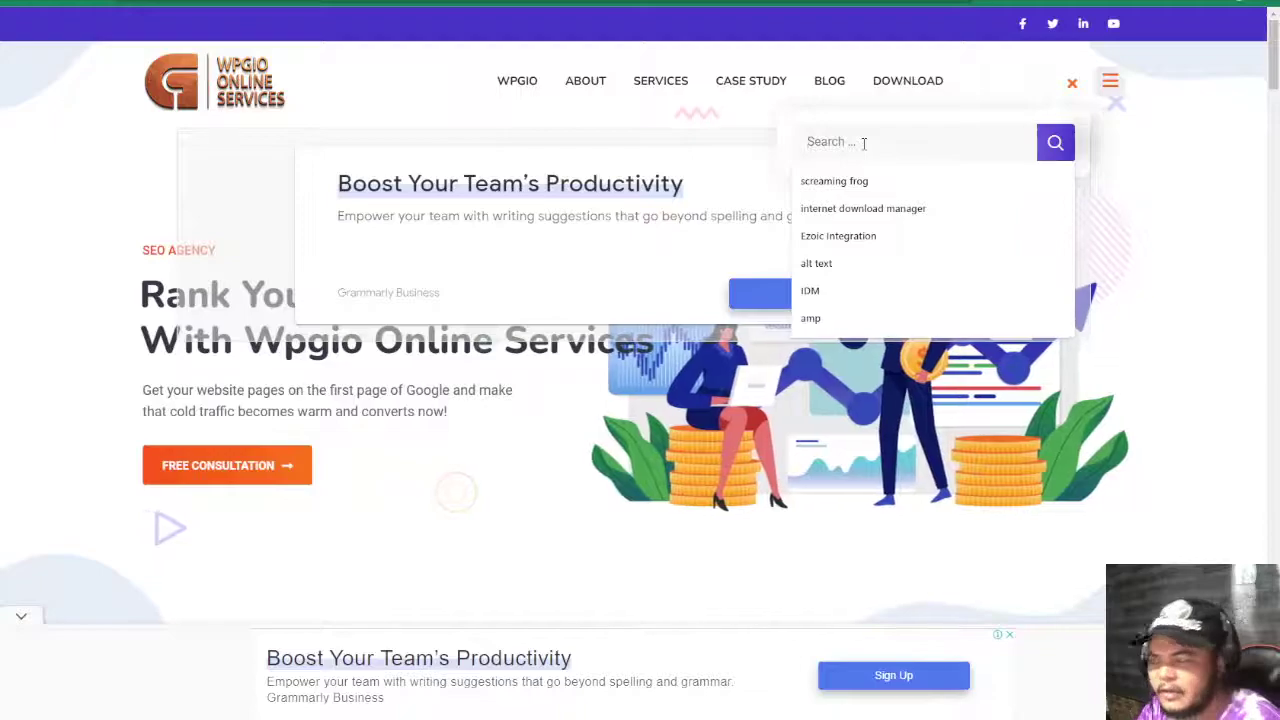
type("reviews")
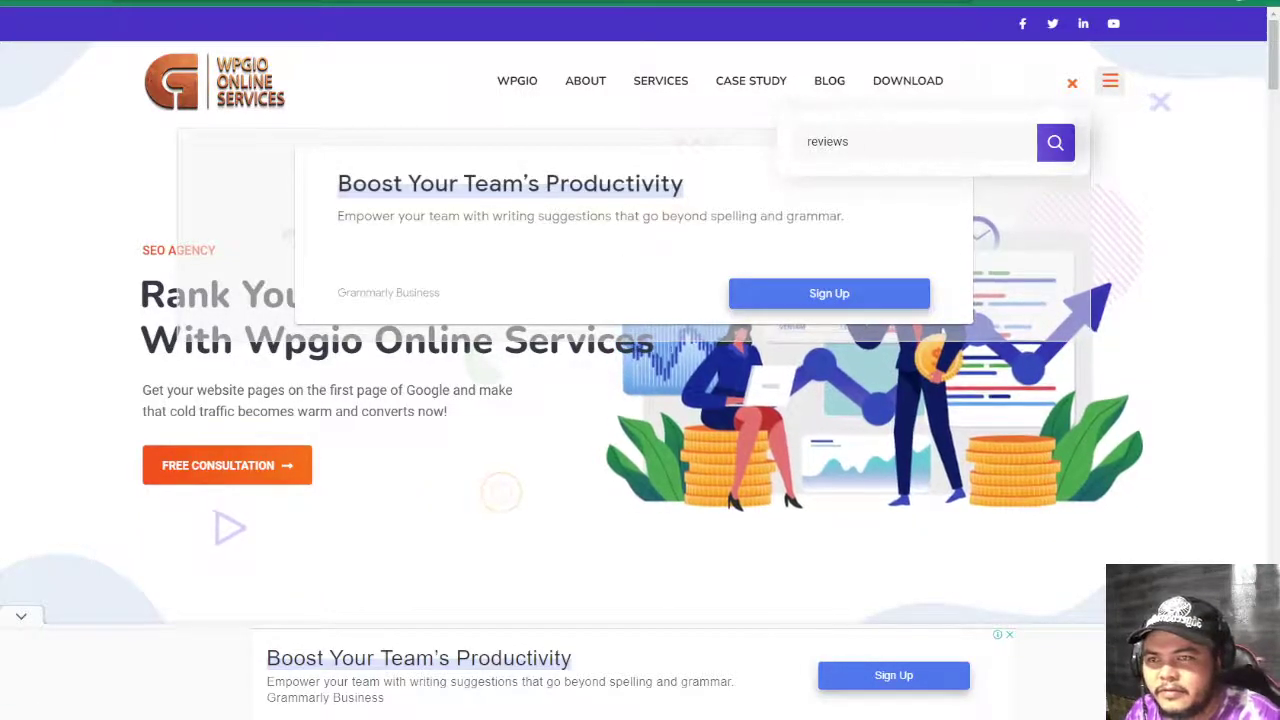
key("Return")
scroll(550, 323, "down", 3)
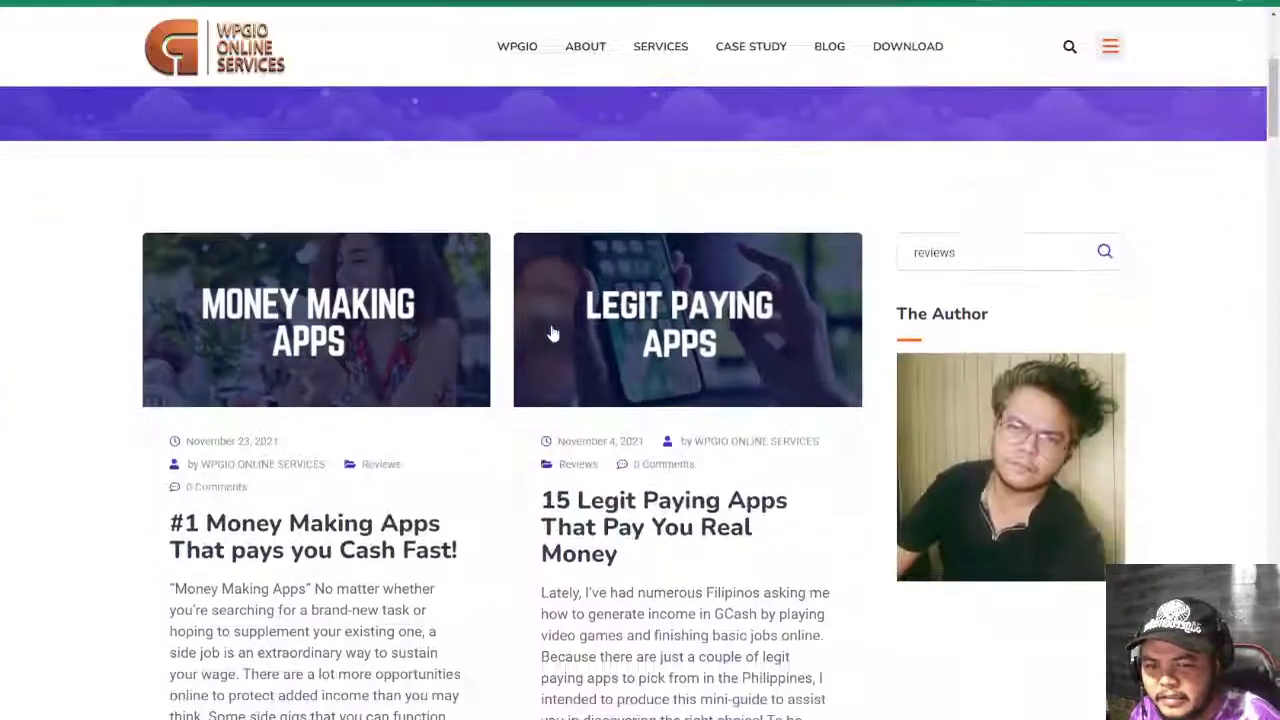
scroll(550, 333, "down", 10)
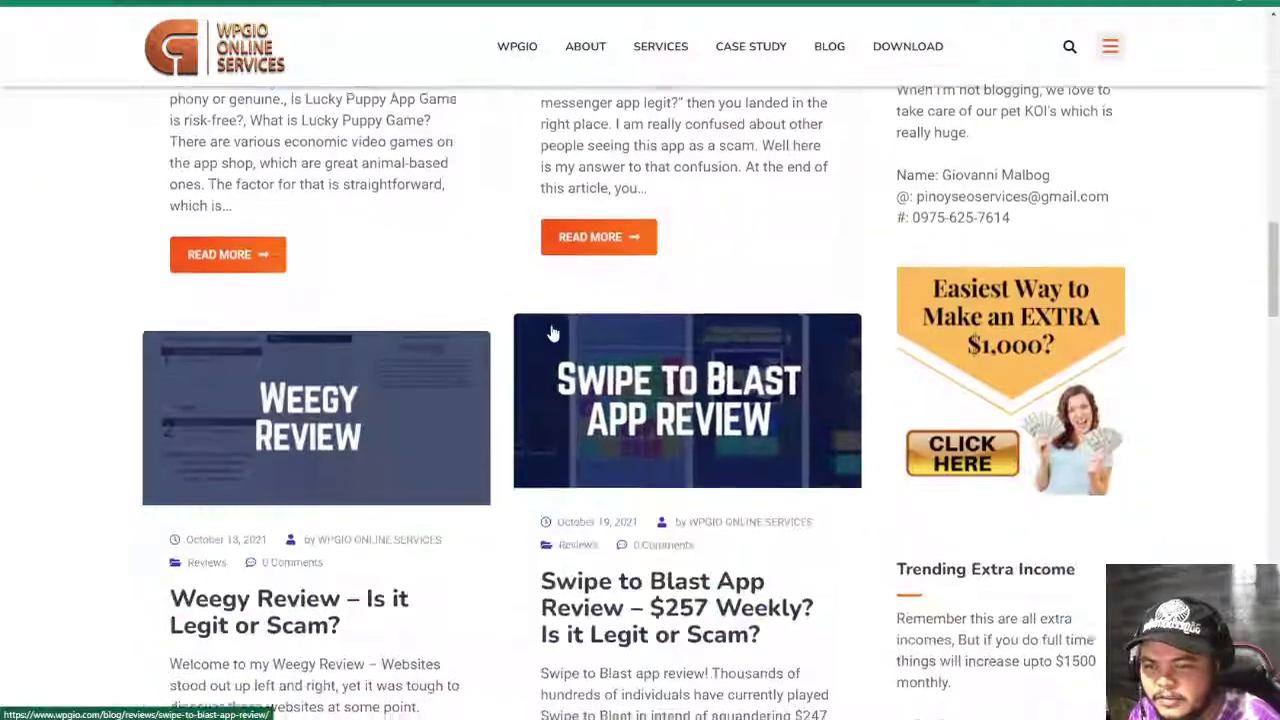
scroll(552, 333, "down", 8)
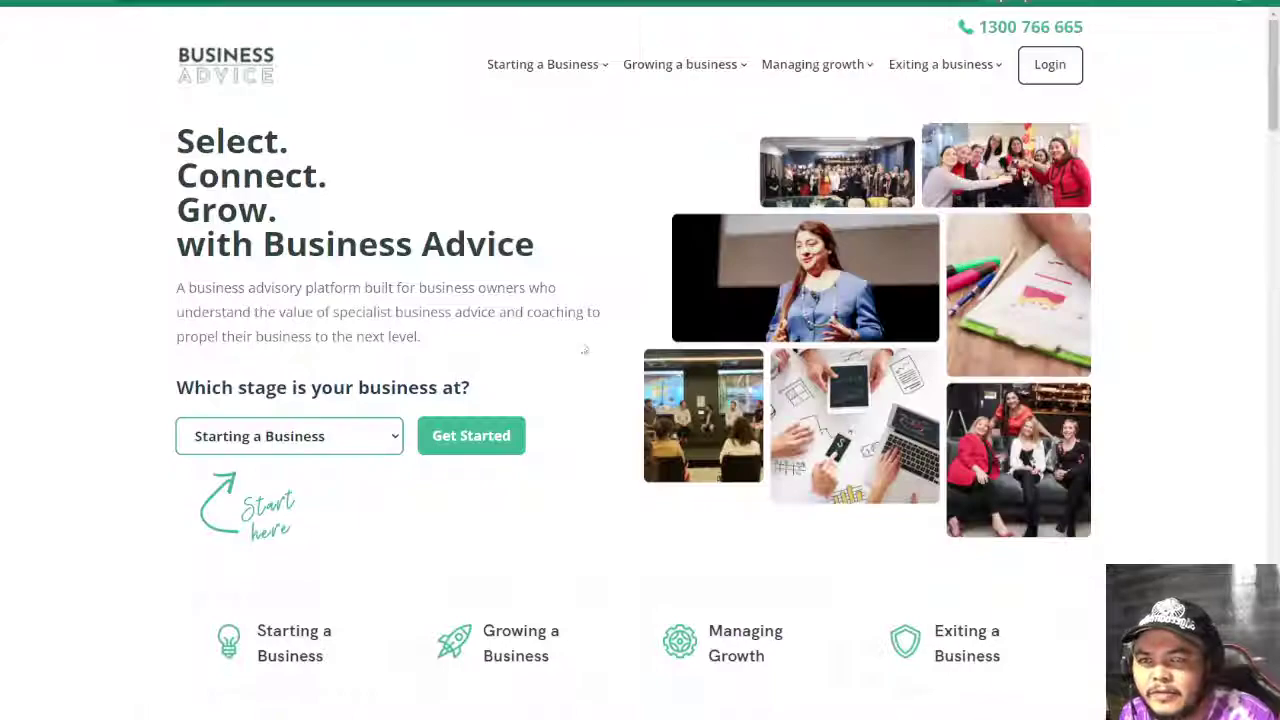
- Check the site's nav menus for a search feature, then fill Site Search cell D63 red
mouse_move(982, 70)
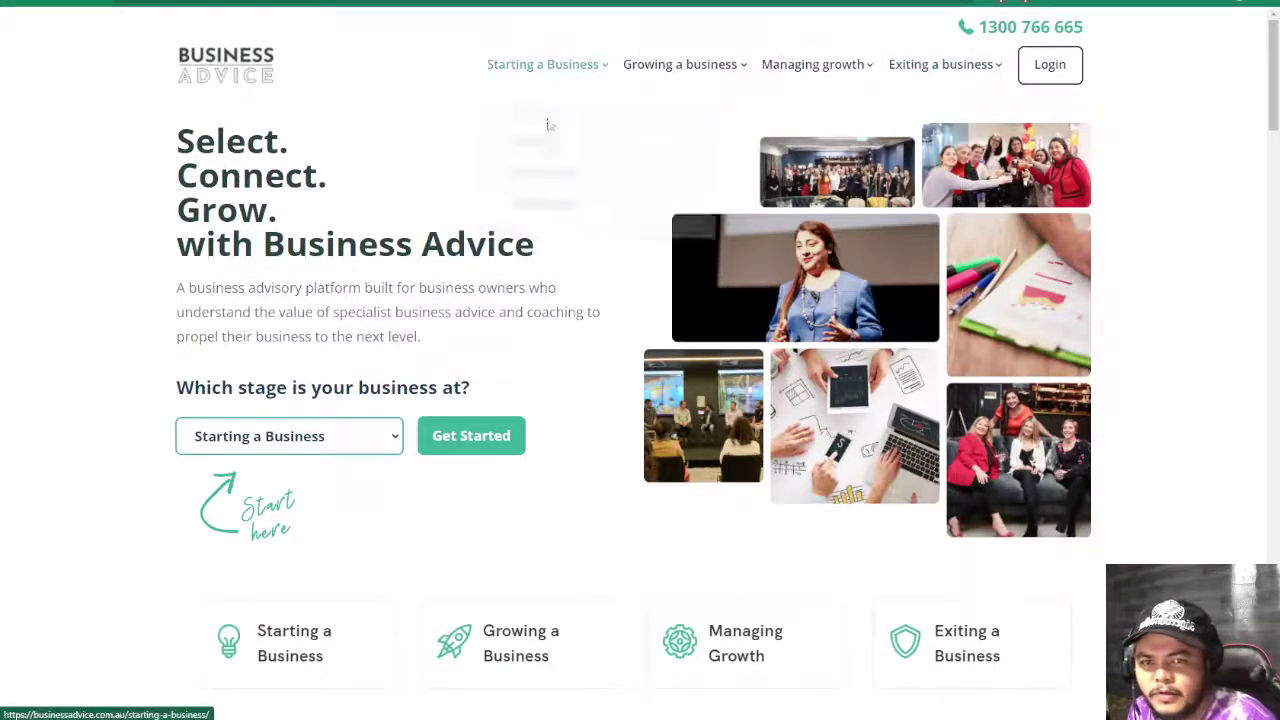
mouse_move(563, 62)
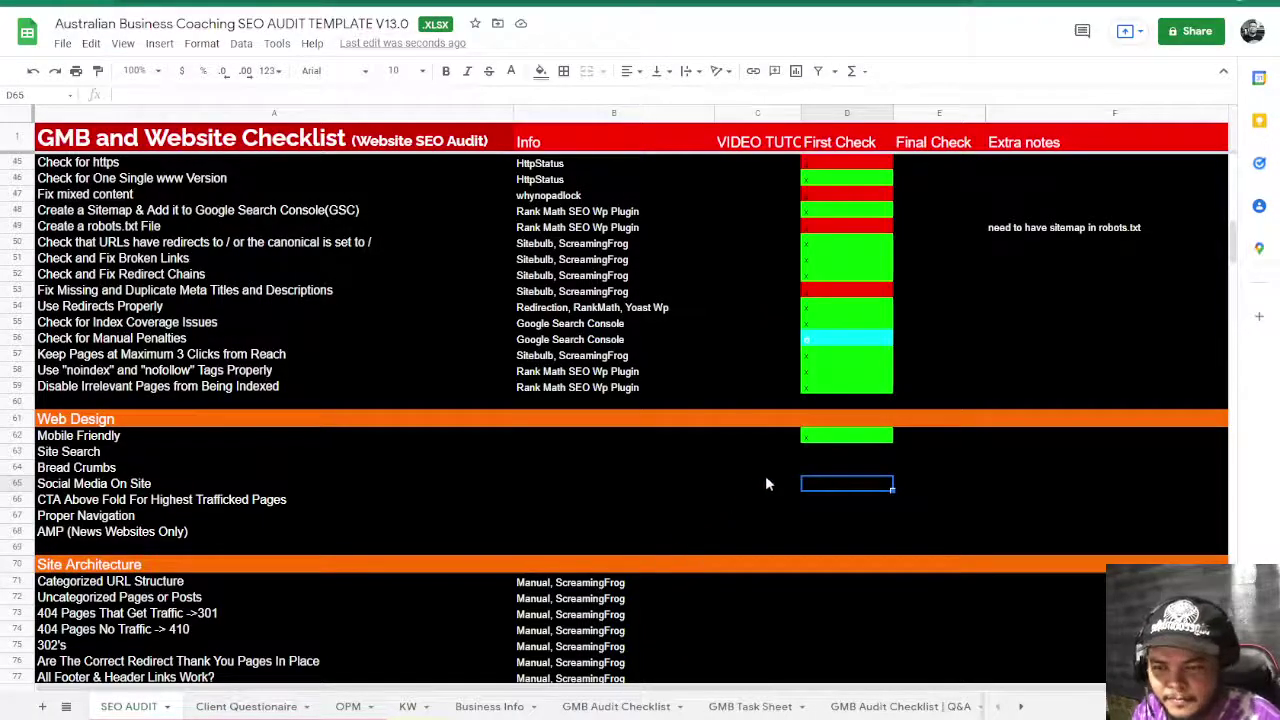
left_click(829, 451)
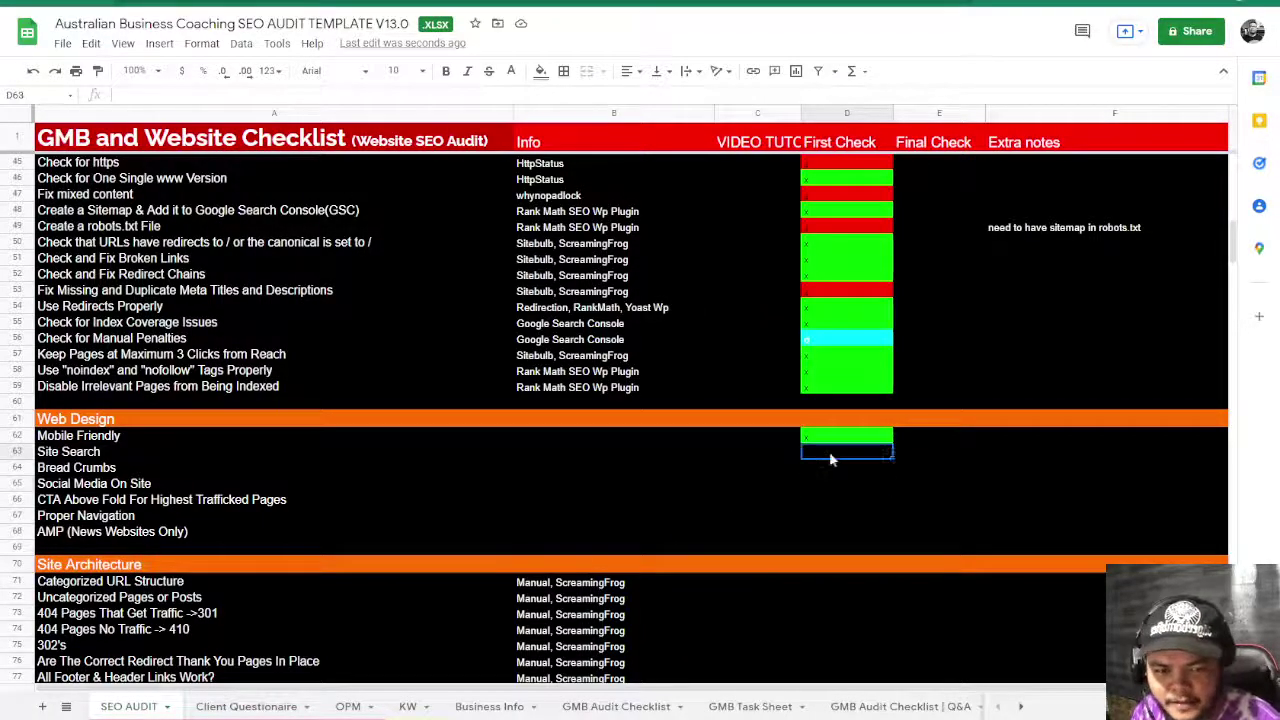
key("ctrl+v")
left_click(838, 484)
left_click(105, 470)
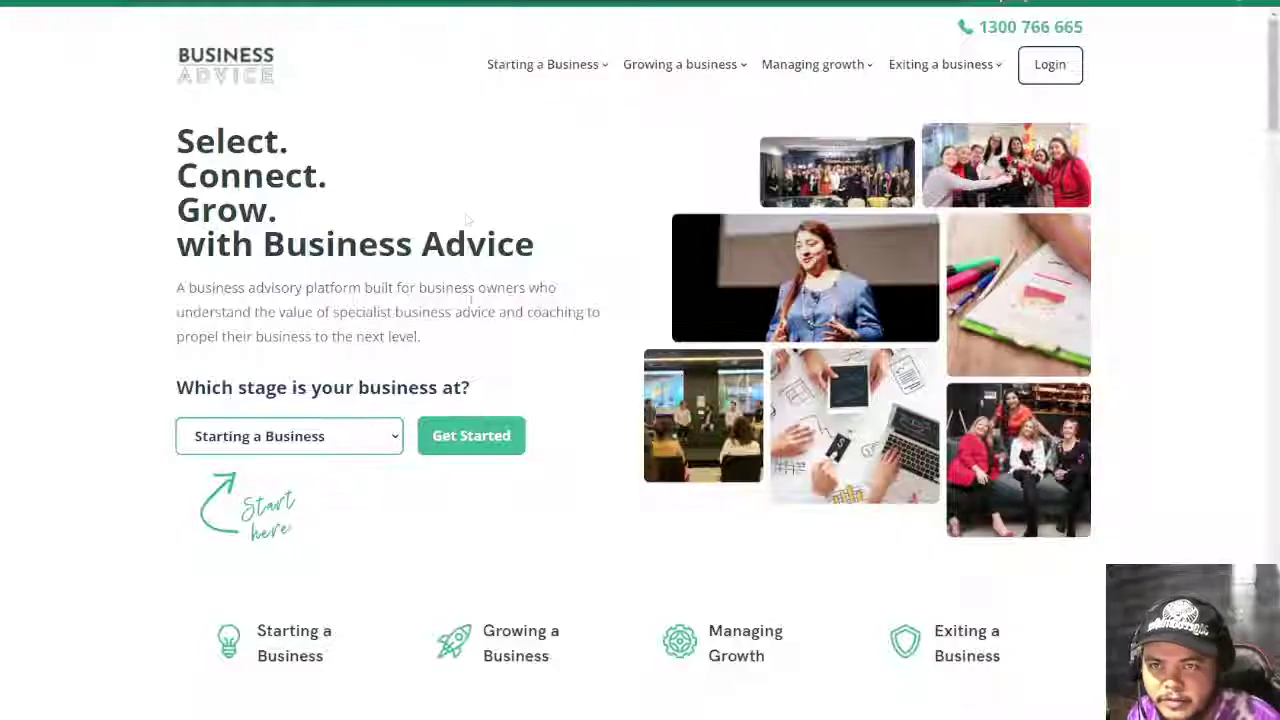
scroll(500, 270, "down", 20)
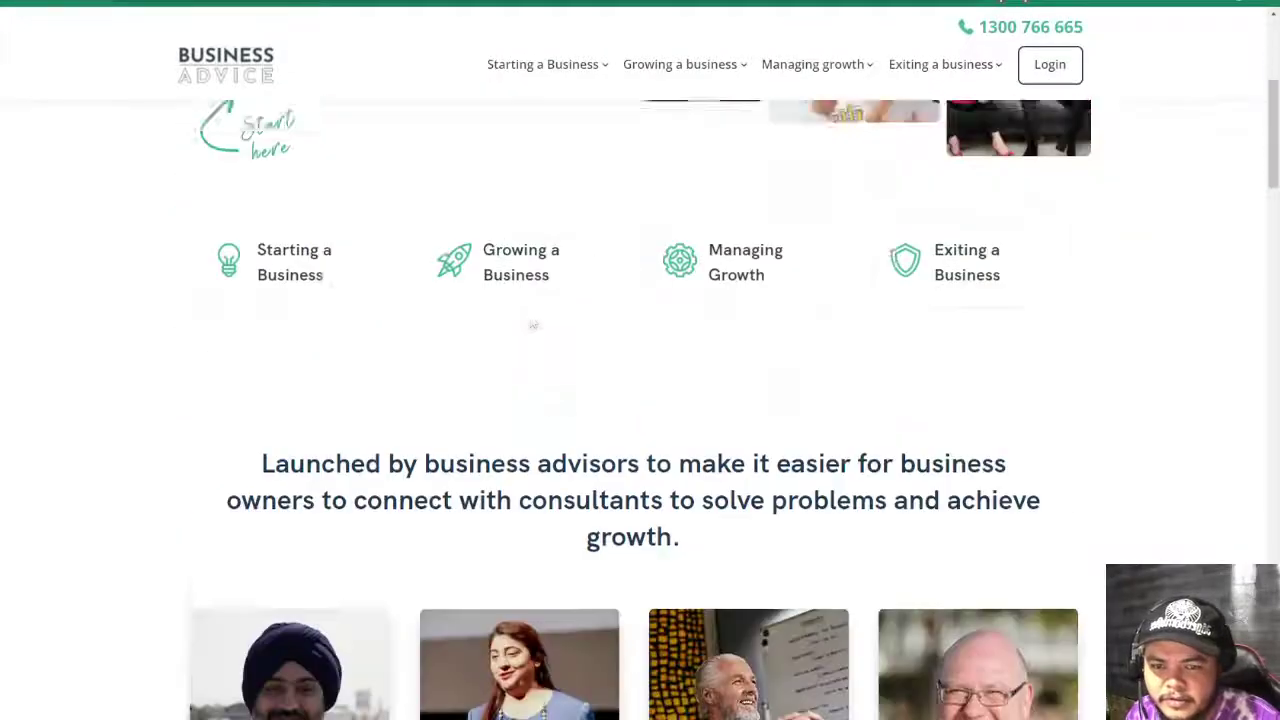
- Open the 'Startups : How to get the first set of customers' article and scroll through its tips
scroll(533, 321, "down", 9)
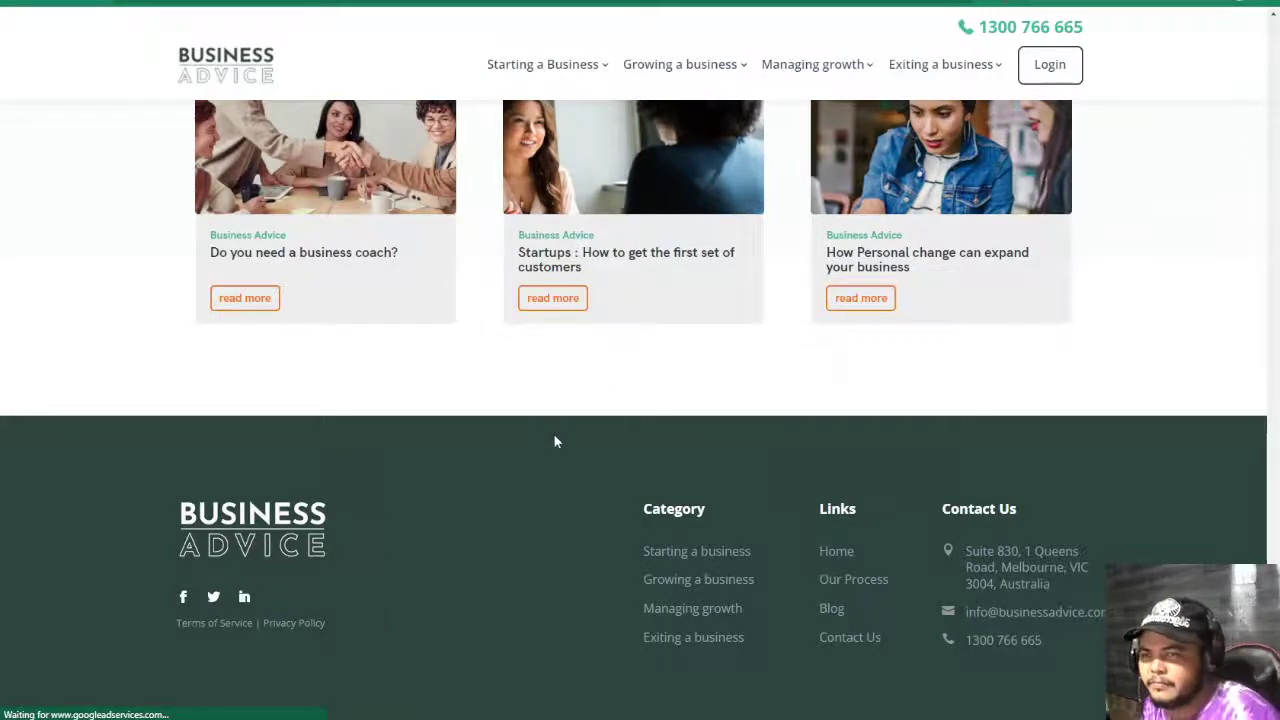
scroll(555, 490, "down", 1)
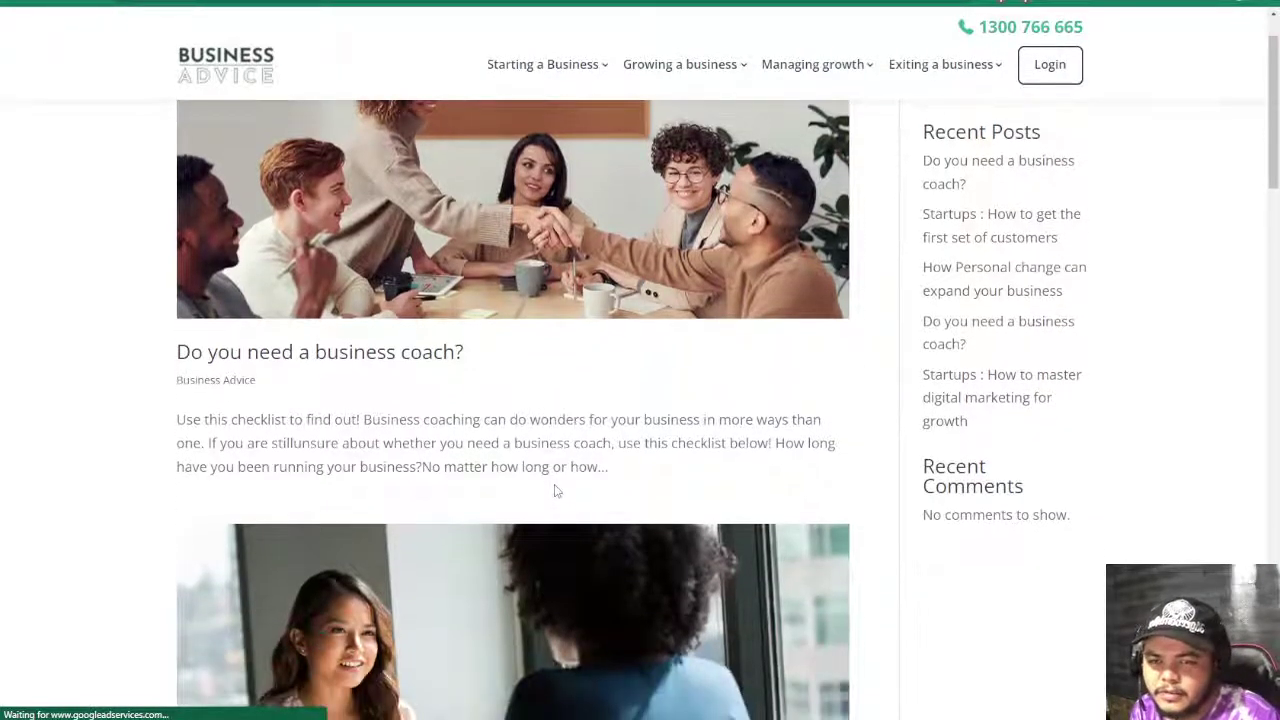
left_click(372, 275)
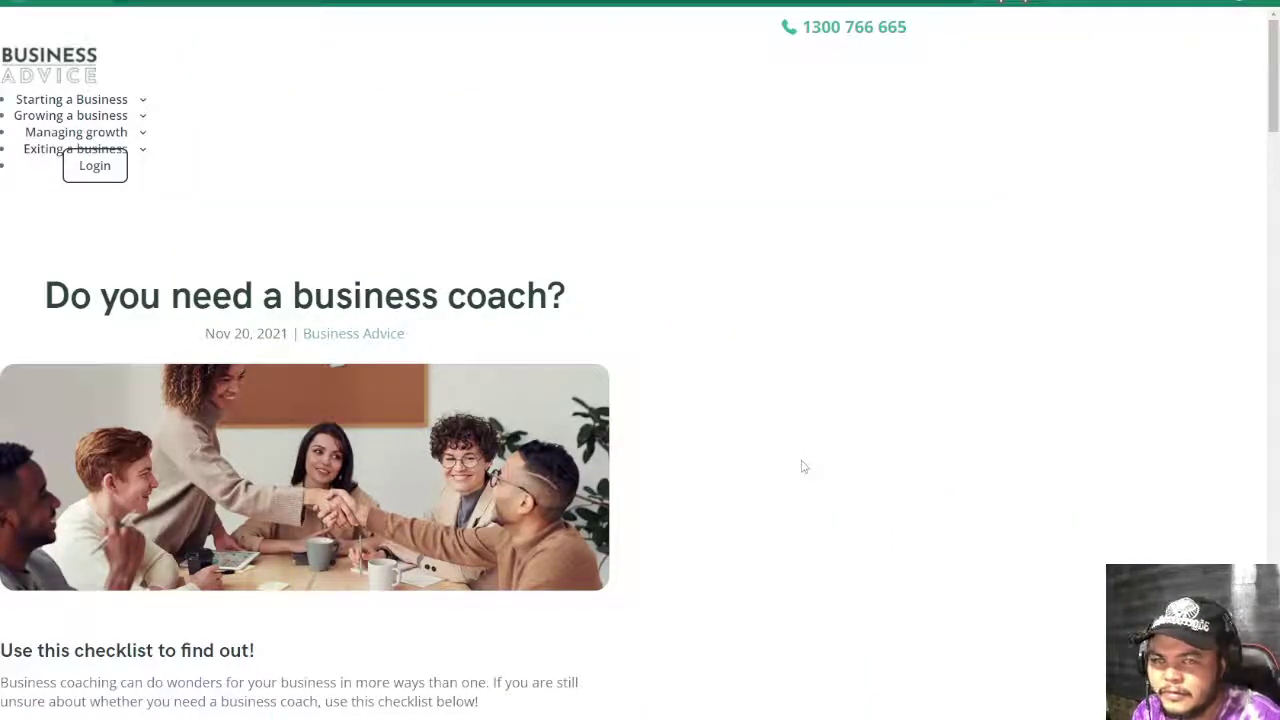
key("alt+Left")
scroll(614, 571, "down", 4)
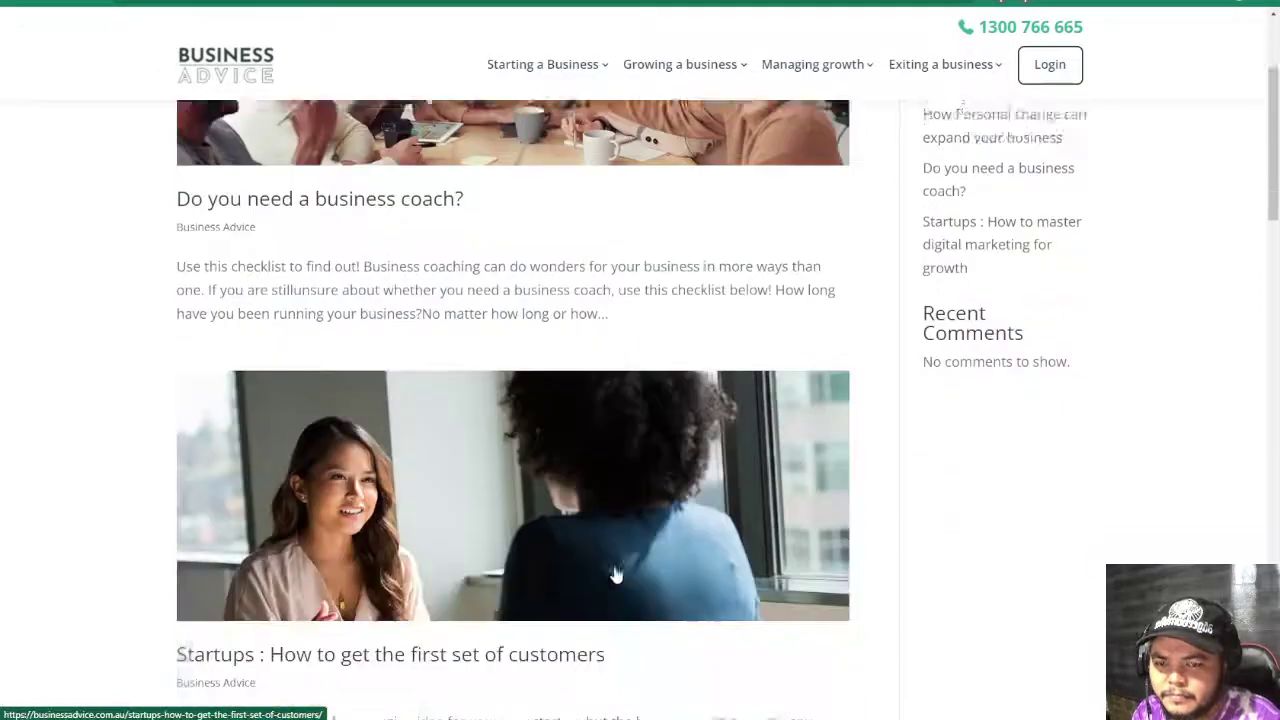
left_click(346, 392)
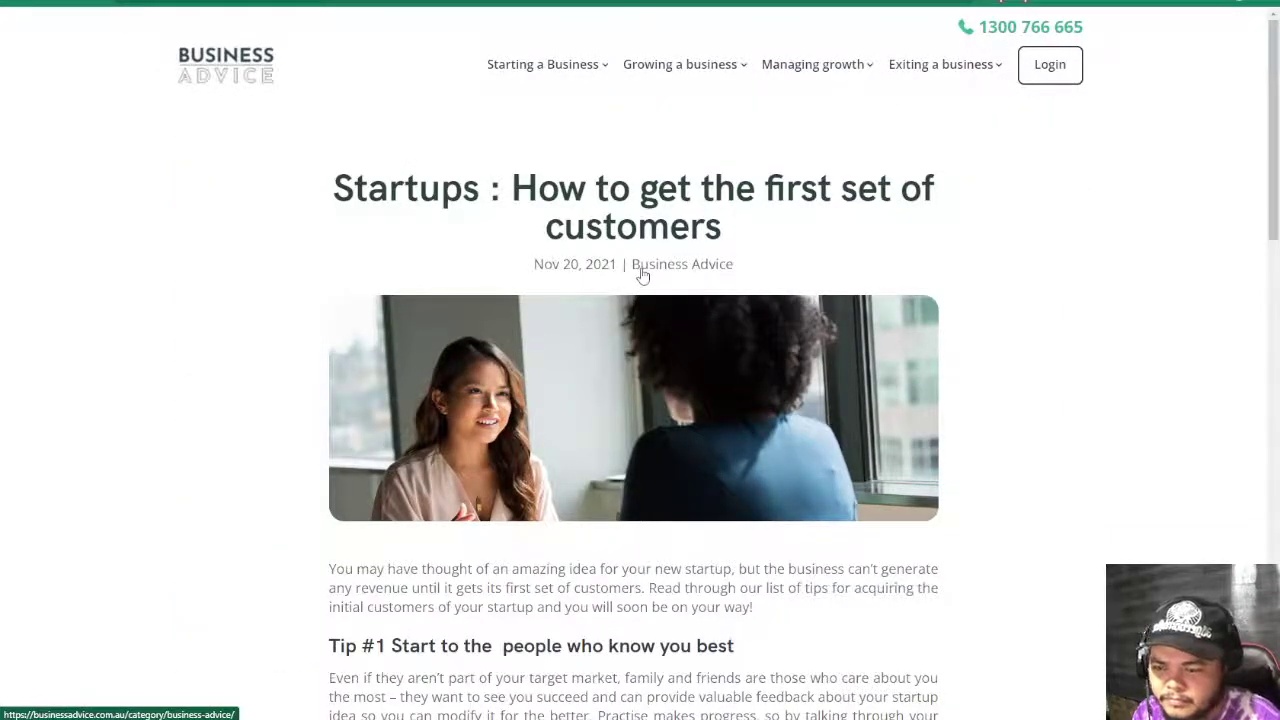
scroll(636, 428, "down", 4)
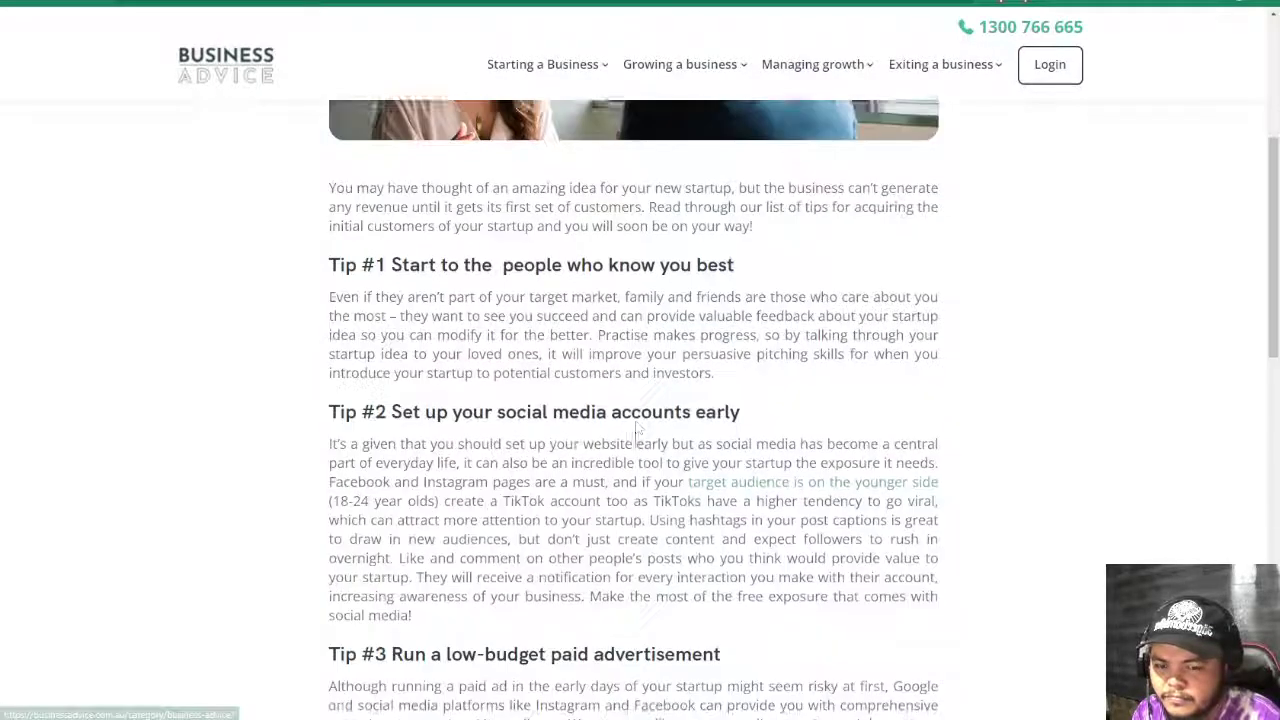
scroll(636, 428, "down", 15)
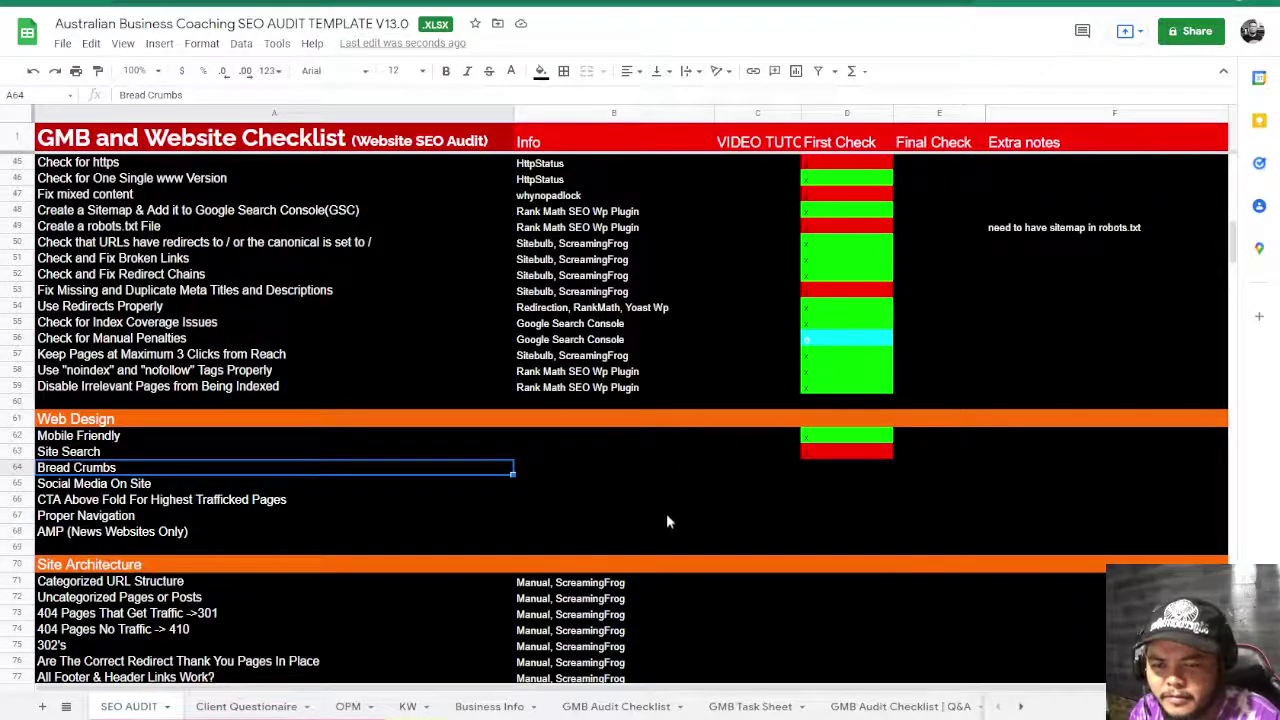
- Enter x in D64 so Bread Crumbs turns green, then move to the Social Media On Site cell D65
left_click(834, 470)
type("x")
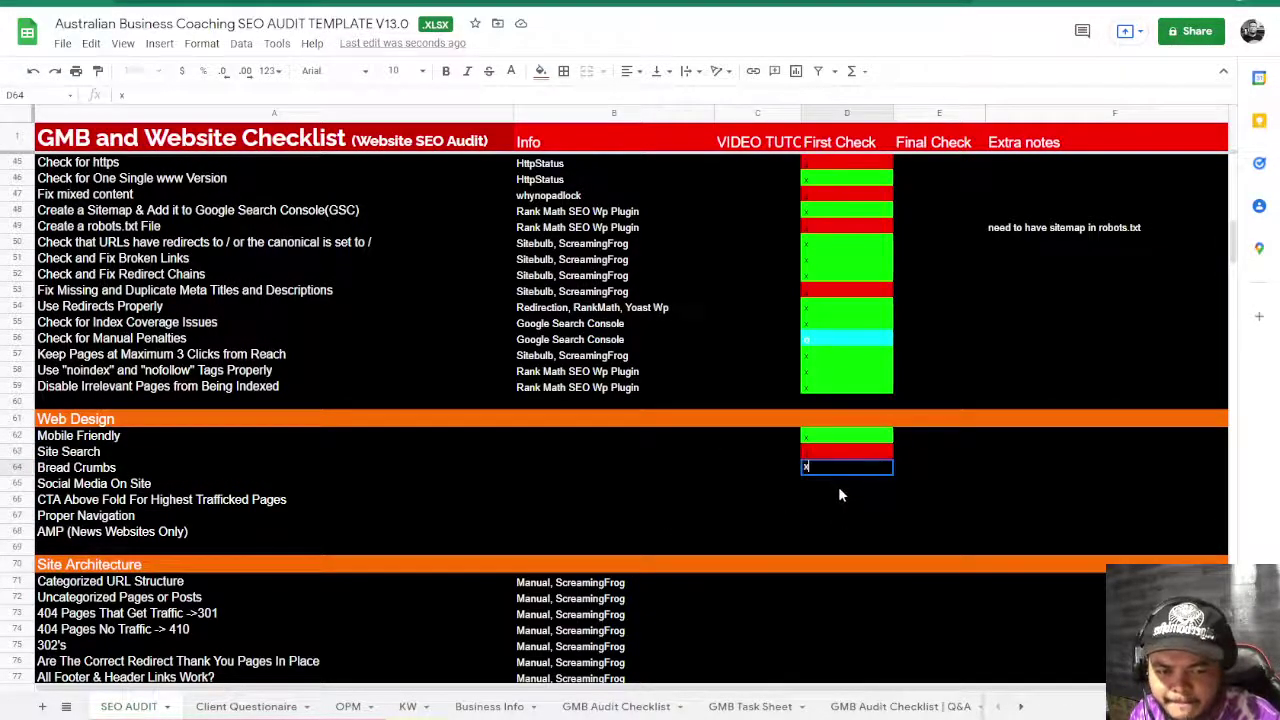
left_click_drag(838, 486, 827, 494)
left_click(823, 473)
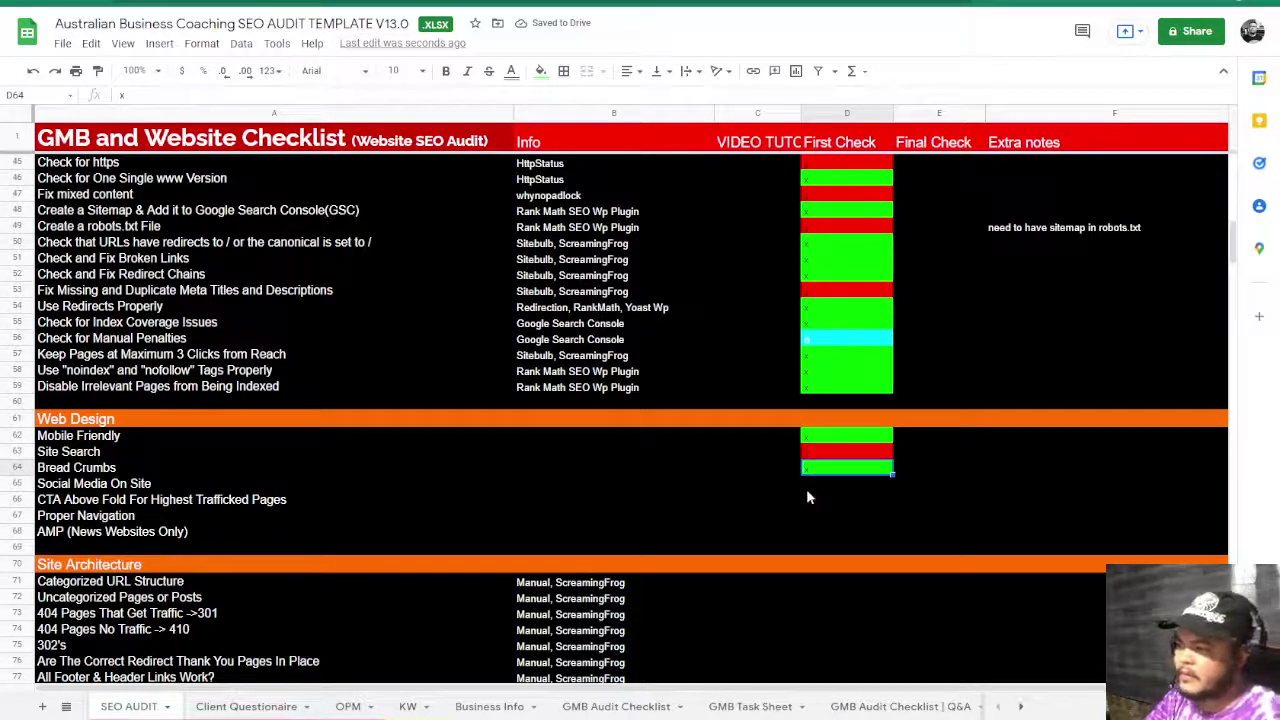
left_click(835, 486)
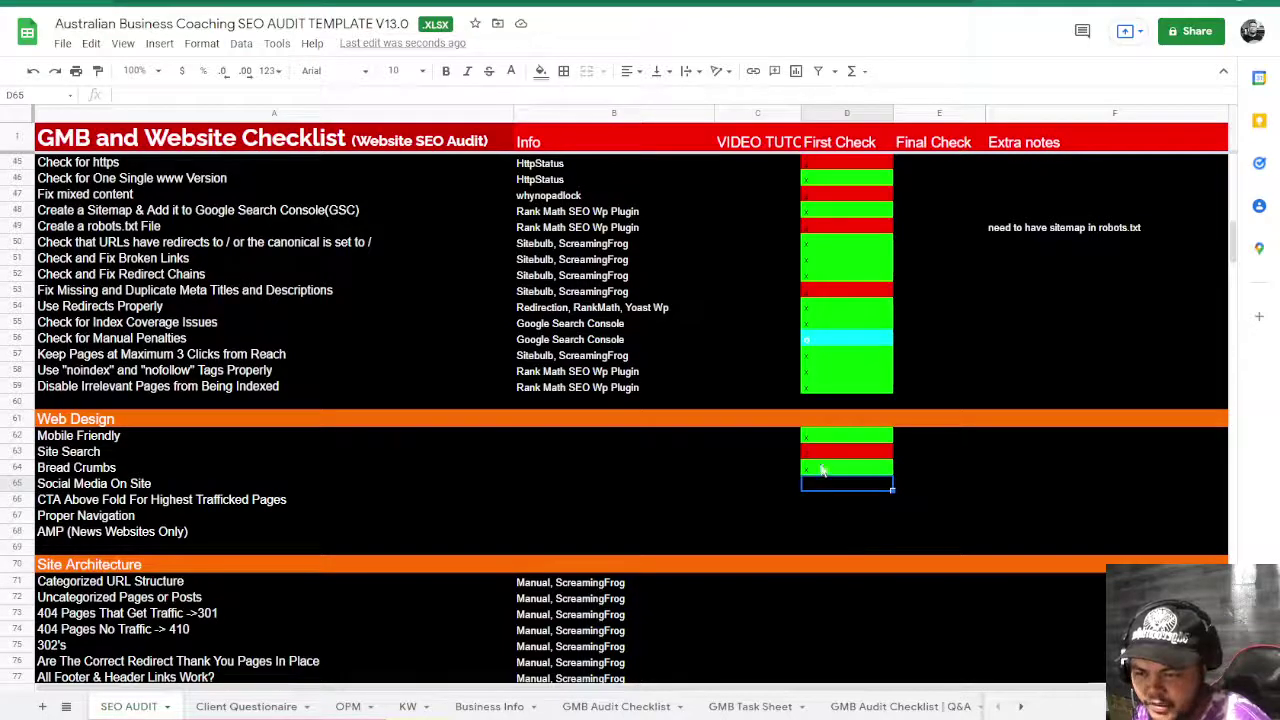
left_click(822, 470)
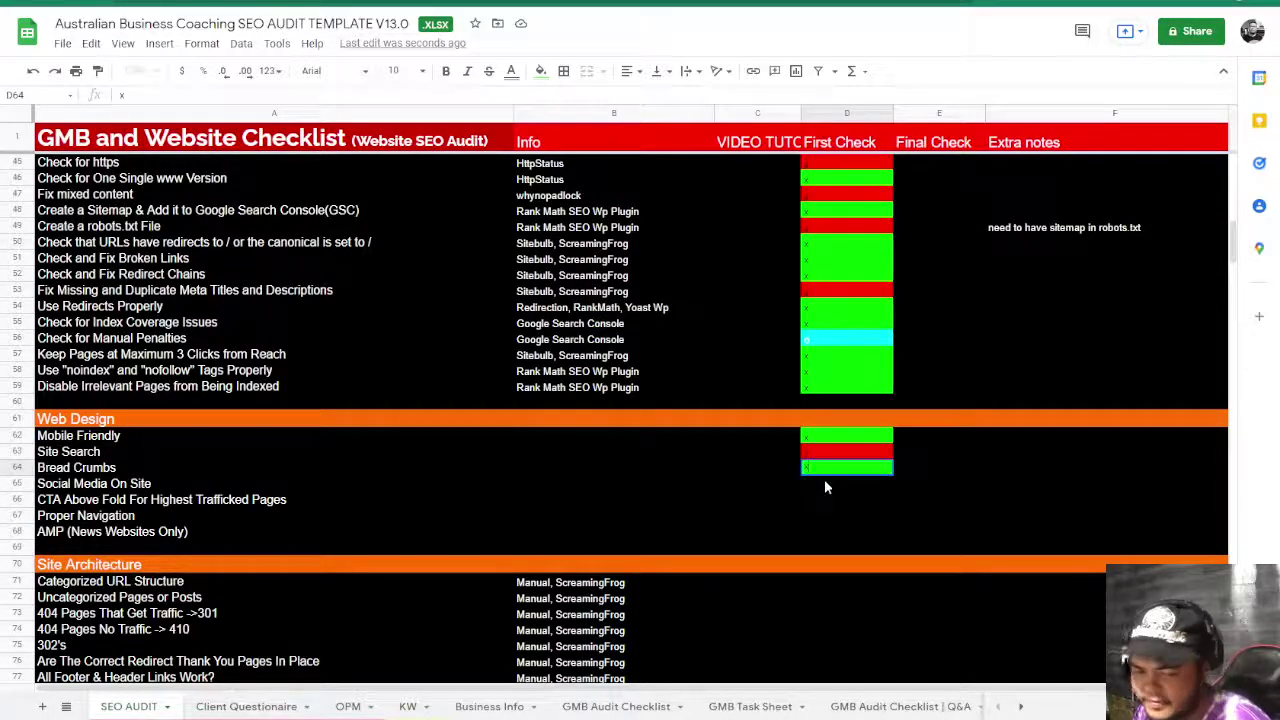
left_click(823, 484)
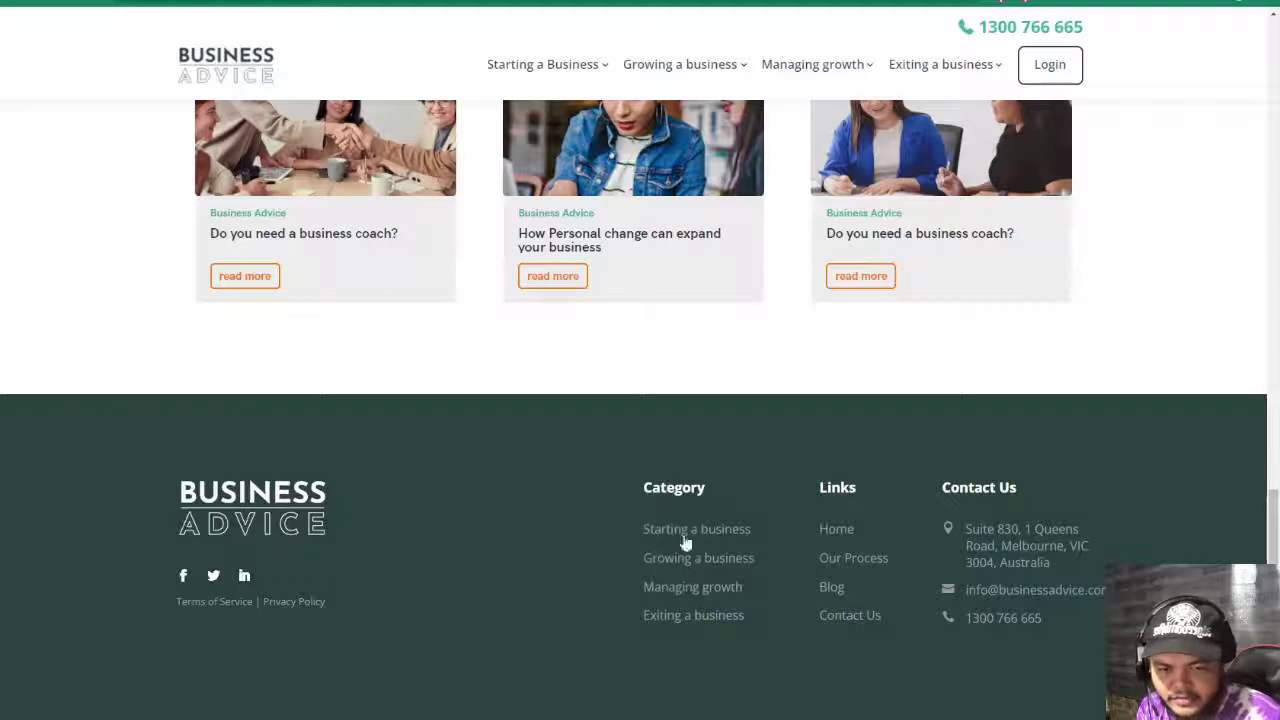
- Check the article footer for social media links, then scroll back up through Tips #1 to #4
mouse_move(543, 86)
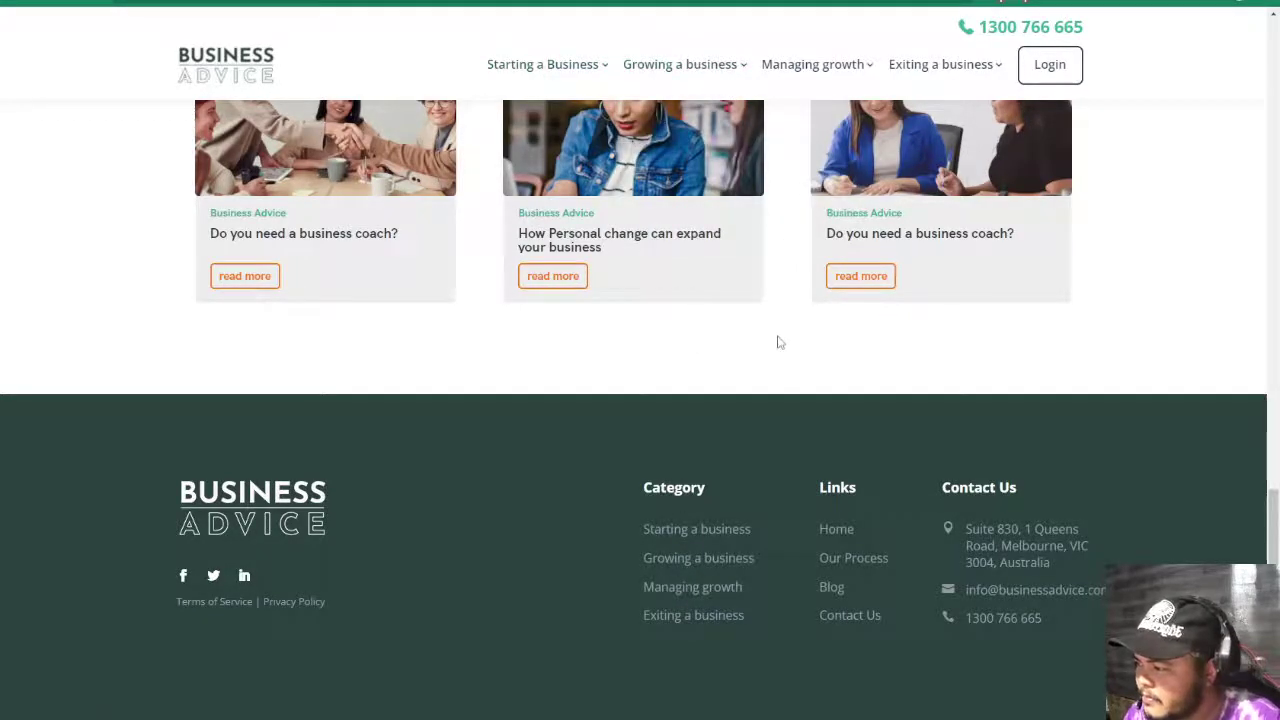
scroll(834, 300, "up", 10)
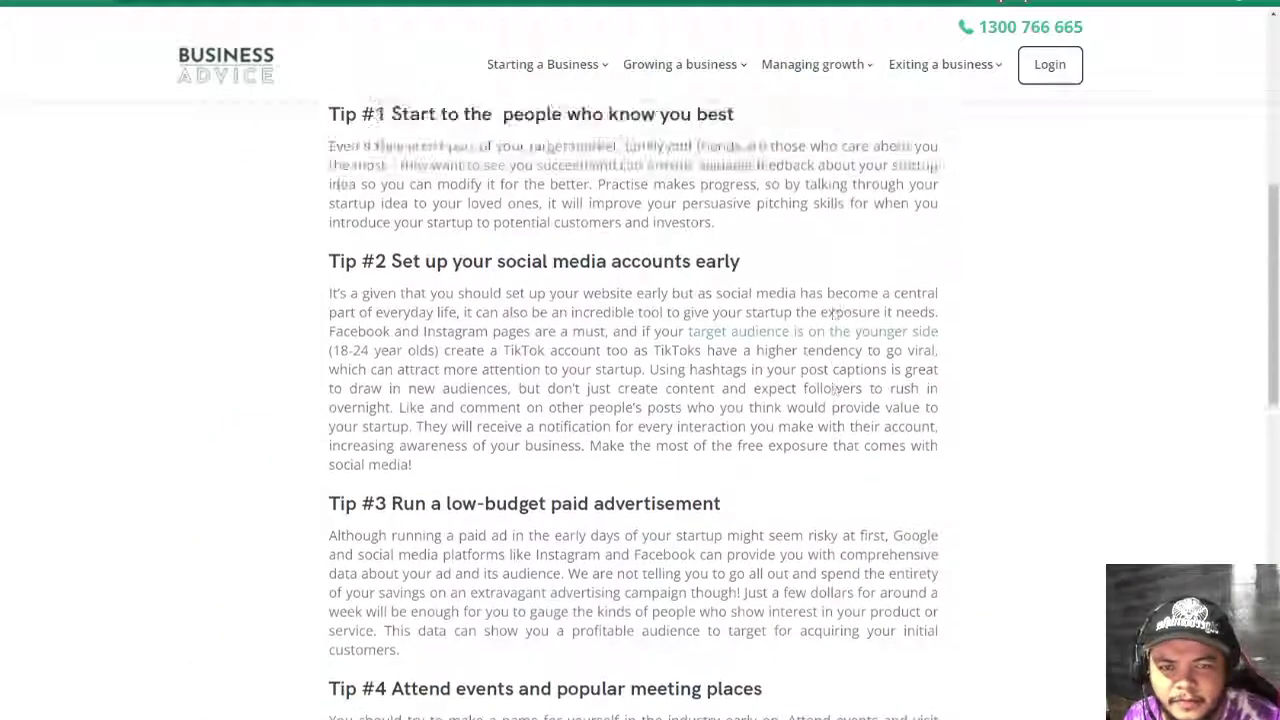
scroll(834, 312, "up", 5)
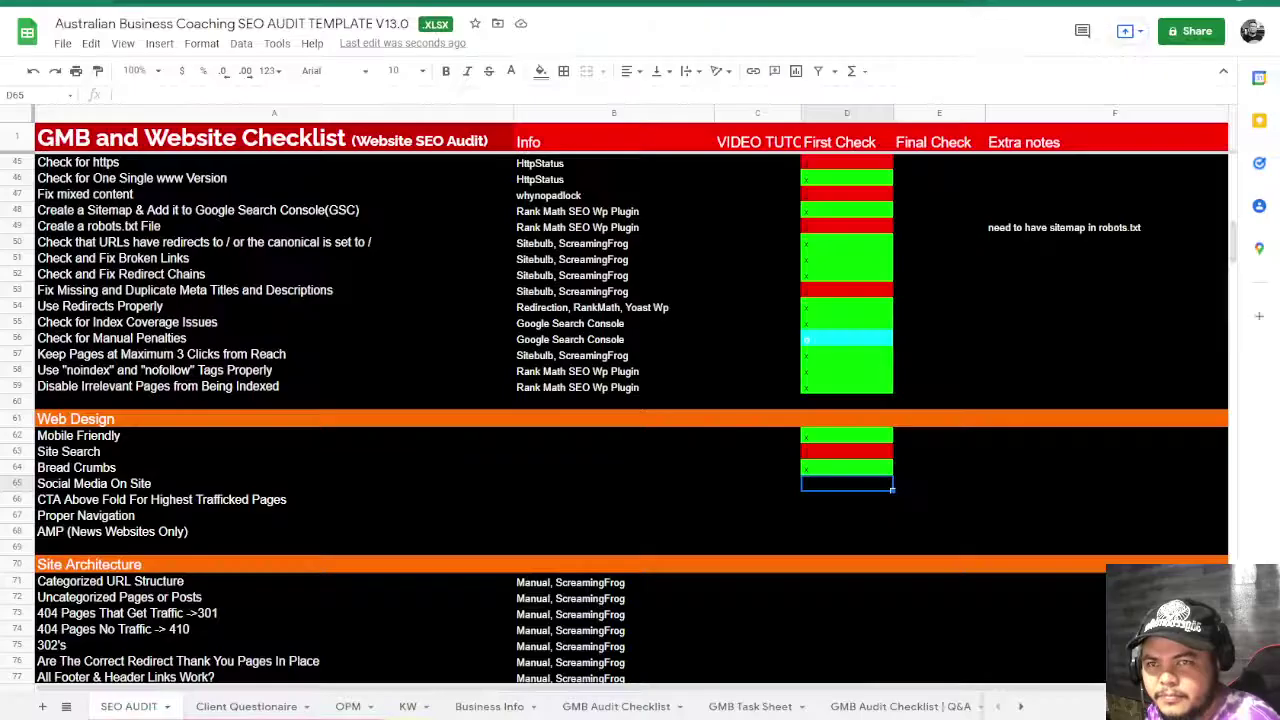
- Enter an x in D65 for Social Media On Site, then return to the startup article
scroll(690, 530, "down", 1)
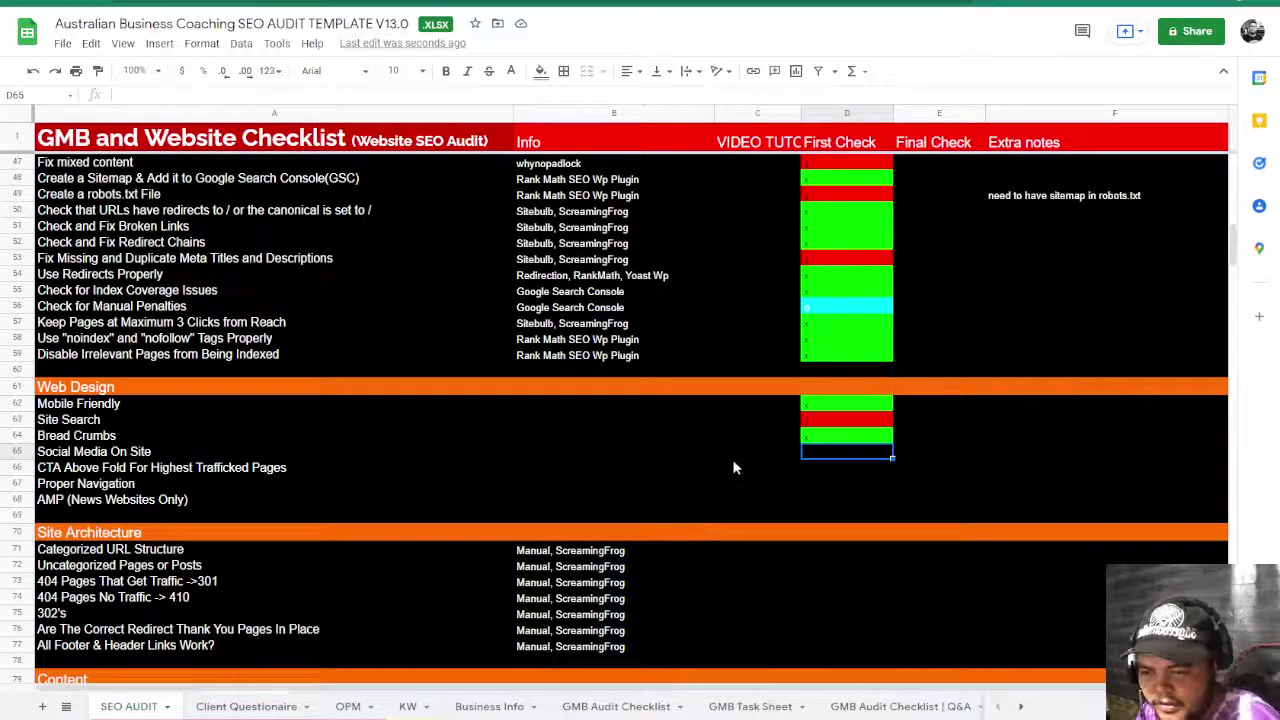
type("x")
key("Return")
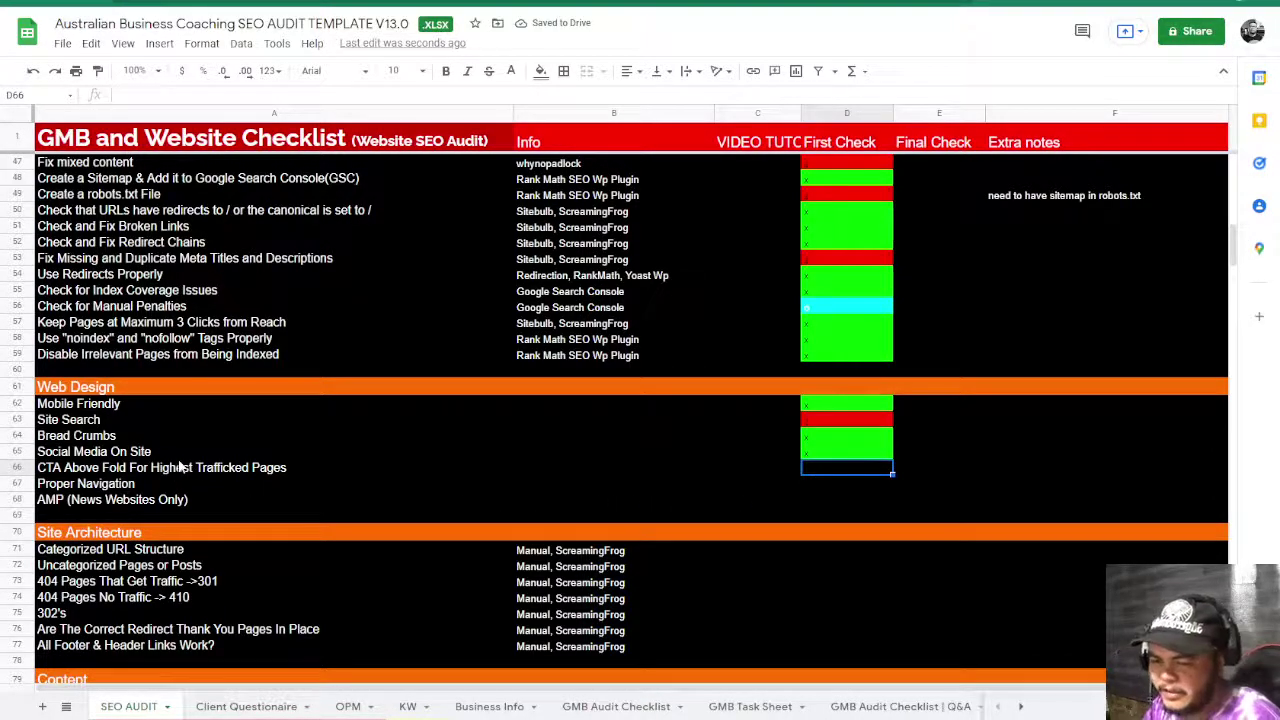
key("ctrl+Tab")
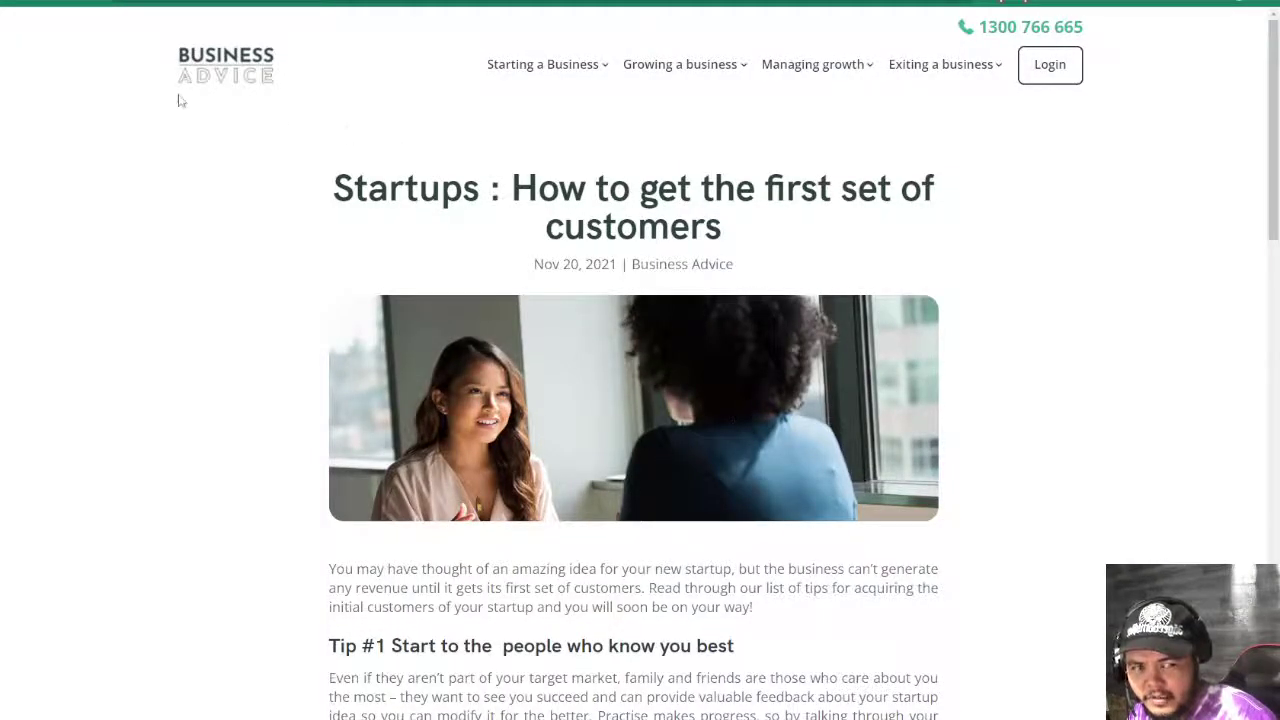
- Go to the Business Advice home page and open Starting a Business > Ideation
mouse_move(1037, 80)
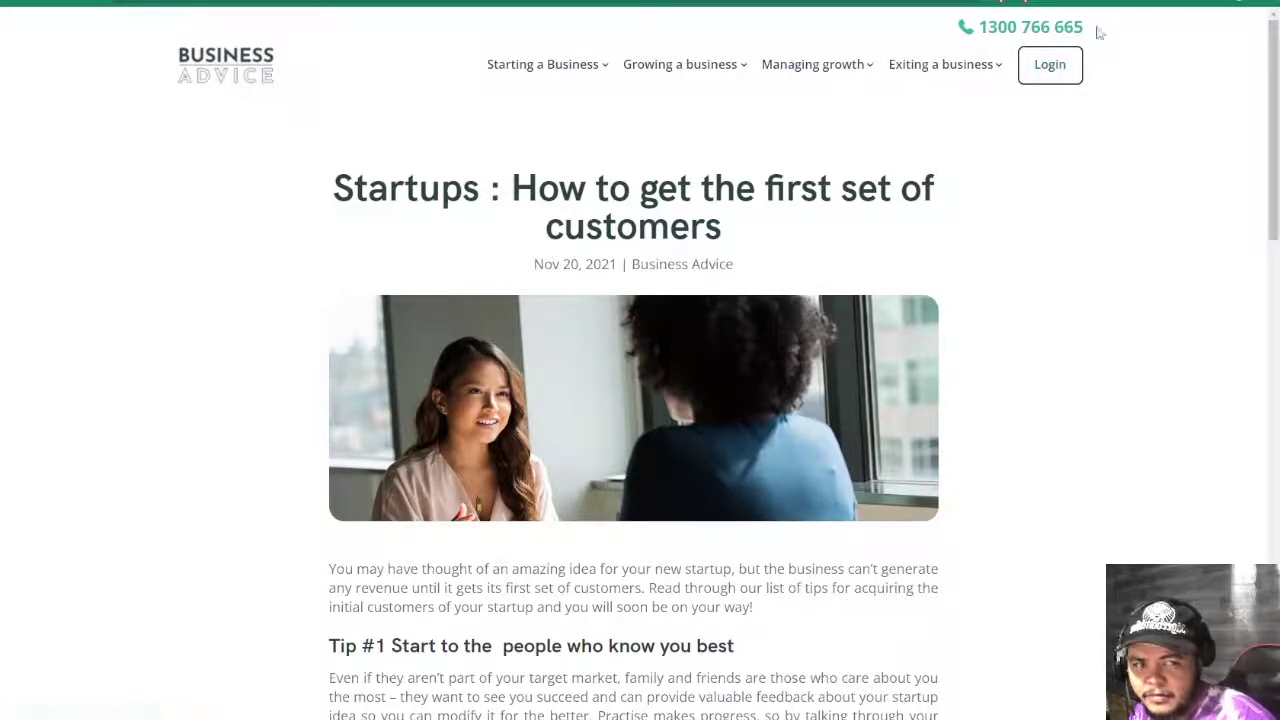
left_click(190, 80)
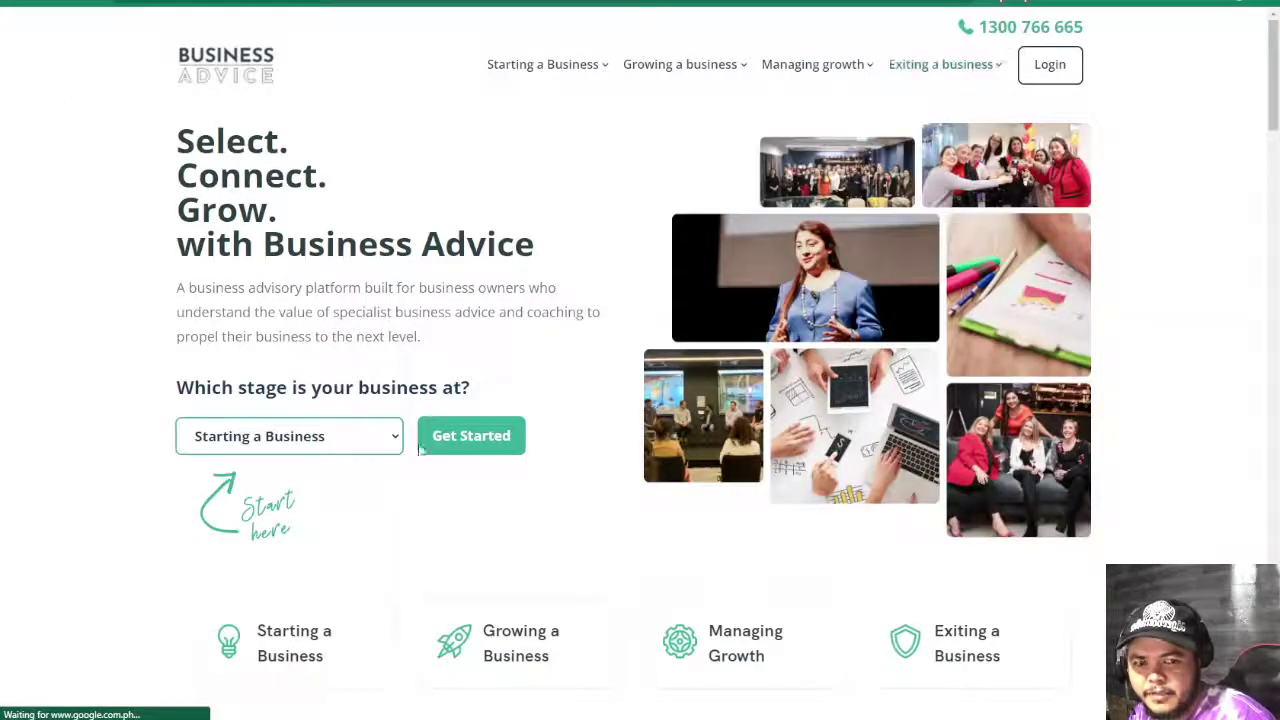
mouse_move(563, 67)
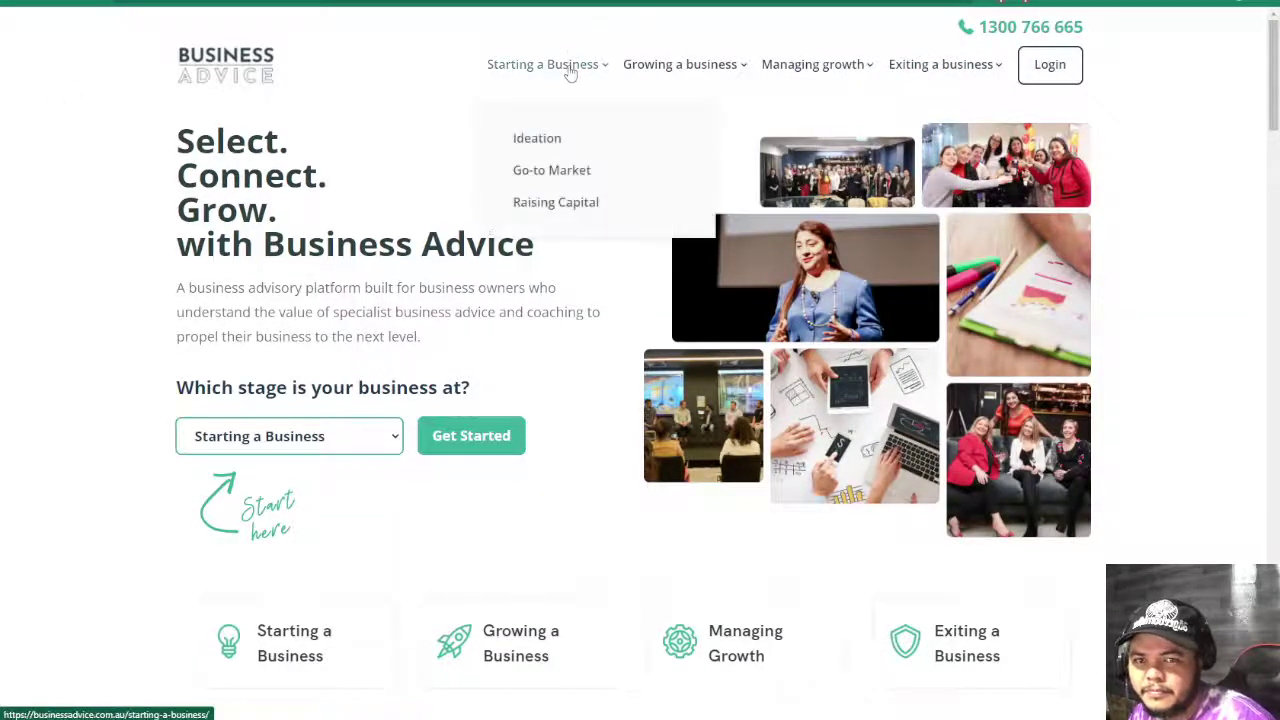
left_click(548, 139)
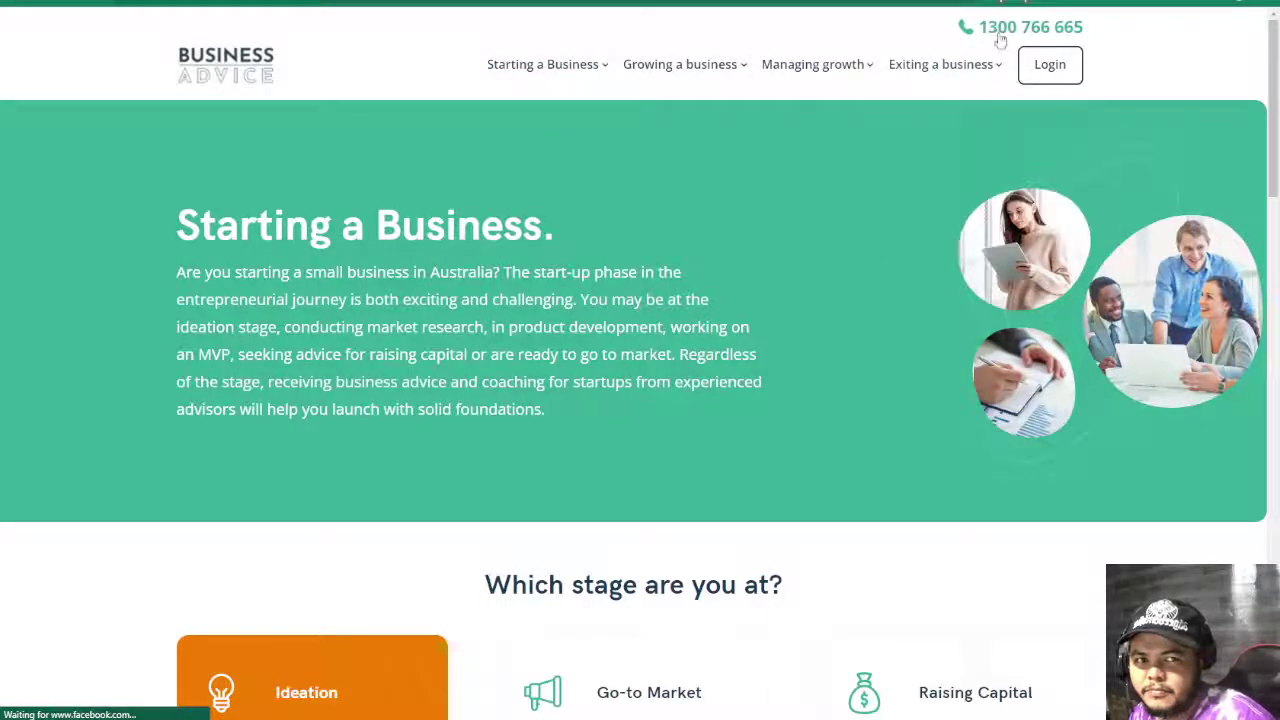
scroll(711, 445, "down", 3)
scroll(713, 445, "up", 3)
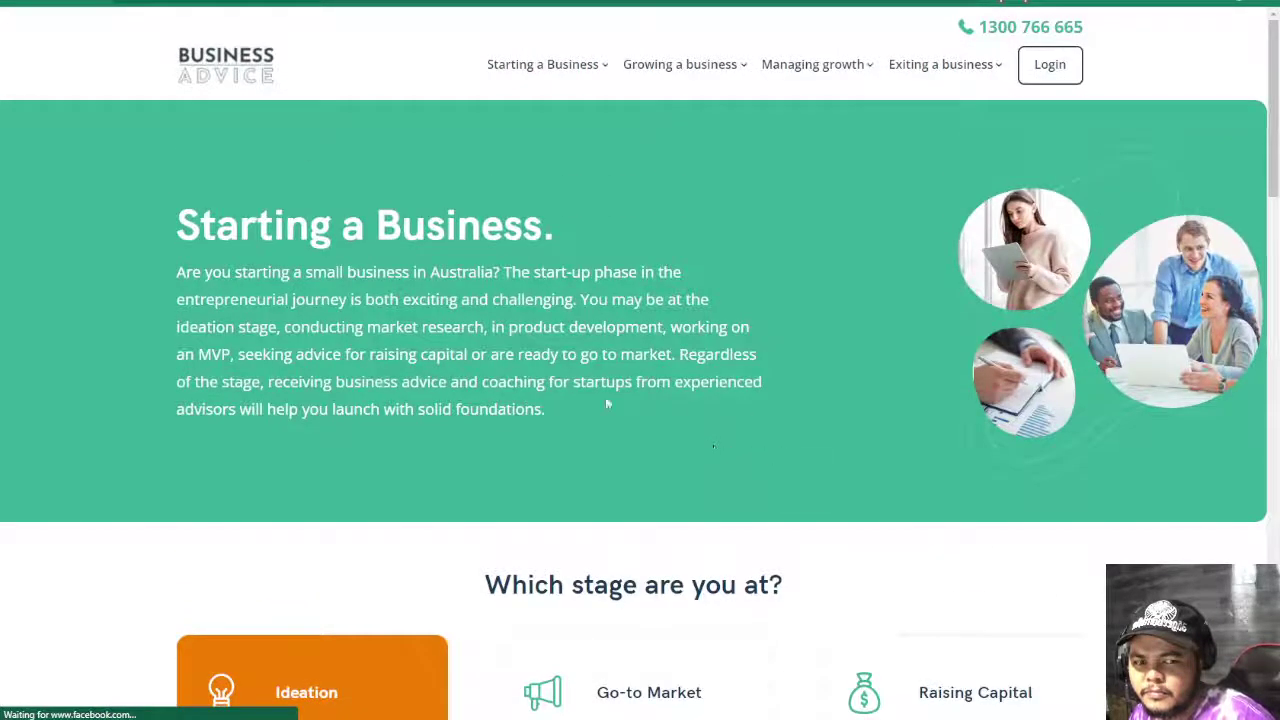
- Highlight the page heading and intro paragraph text, then scroll down toward the footer
left_click_drag(151, 206, 562, 413)
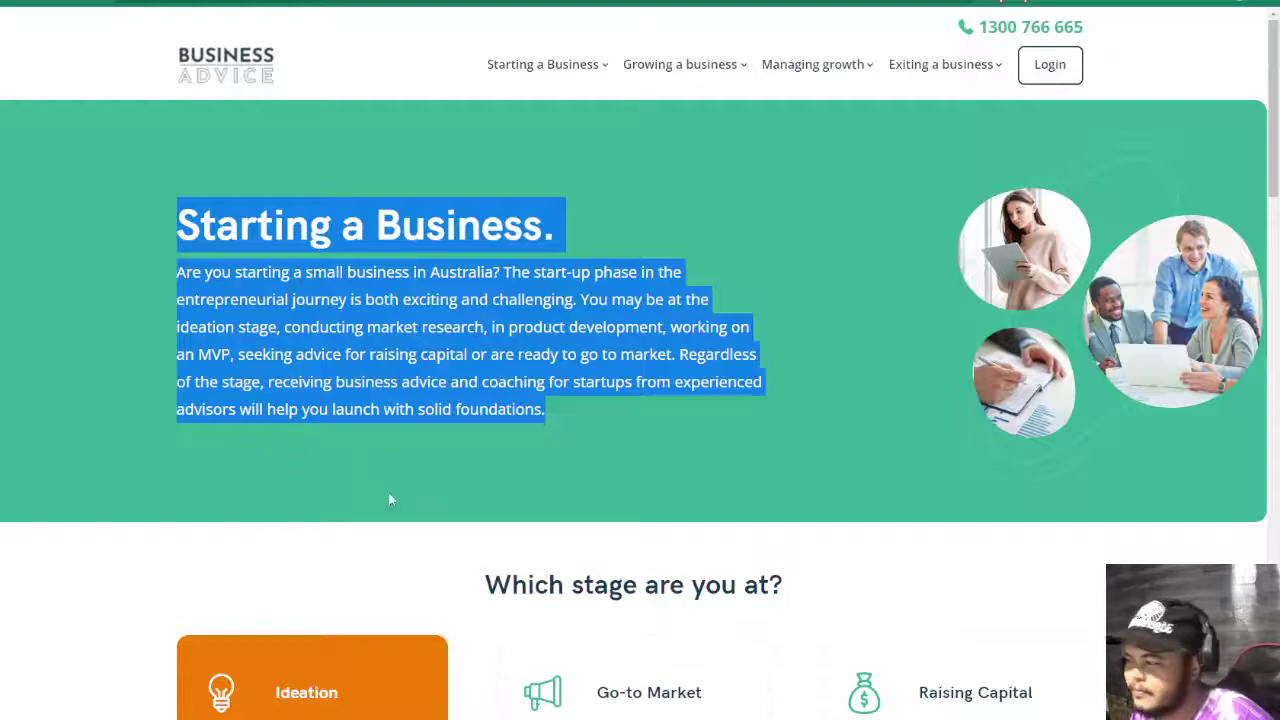
left_click(930, 449)
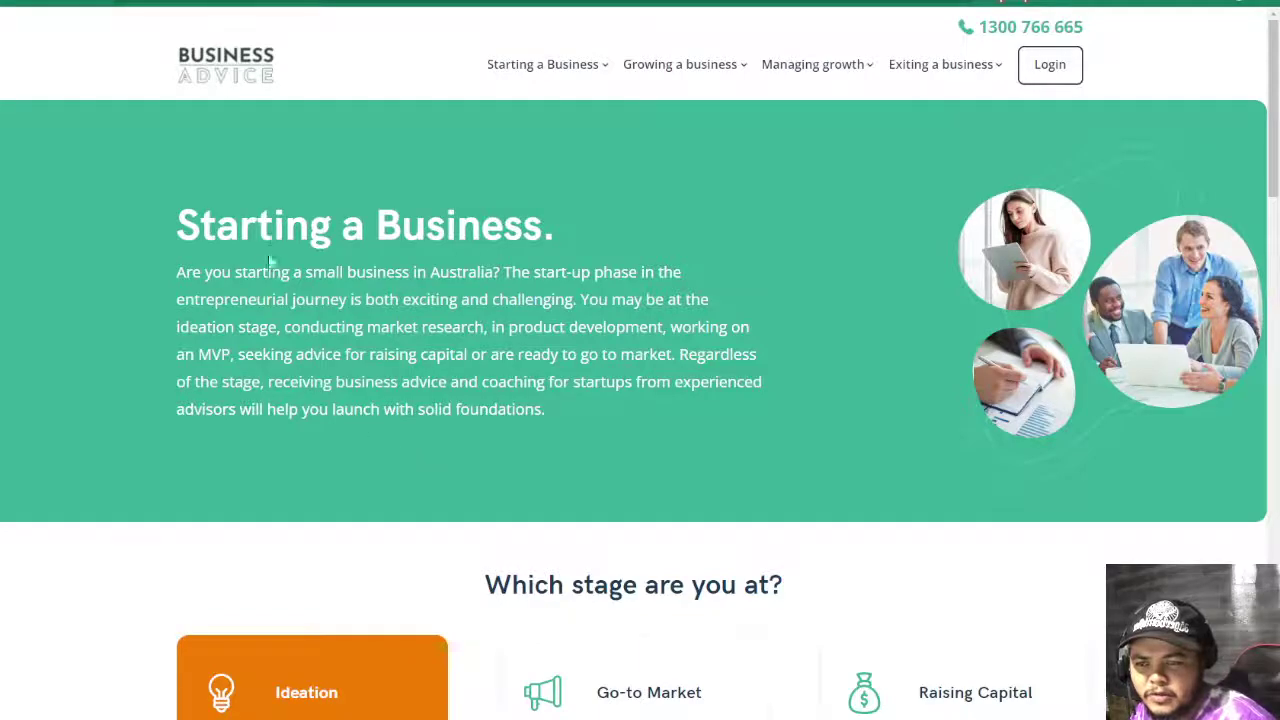
left_click_drag(193, 437, 491, 503)
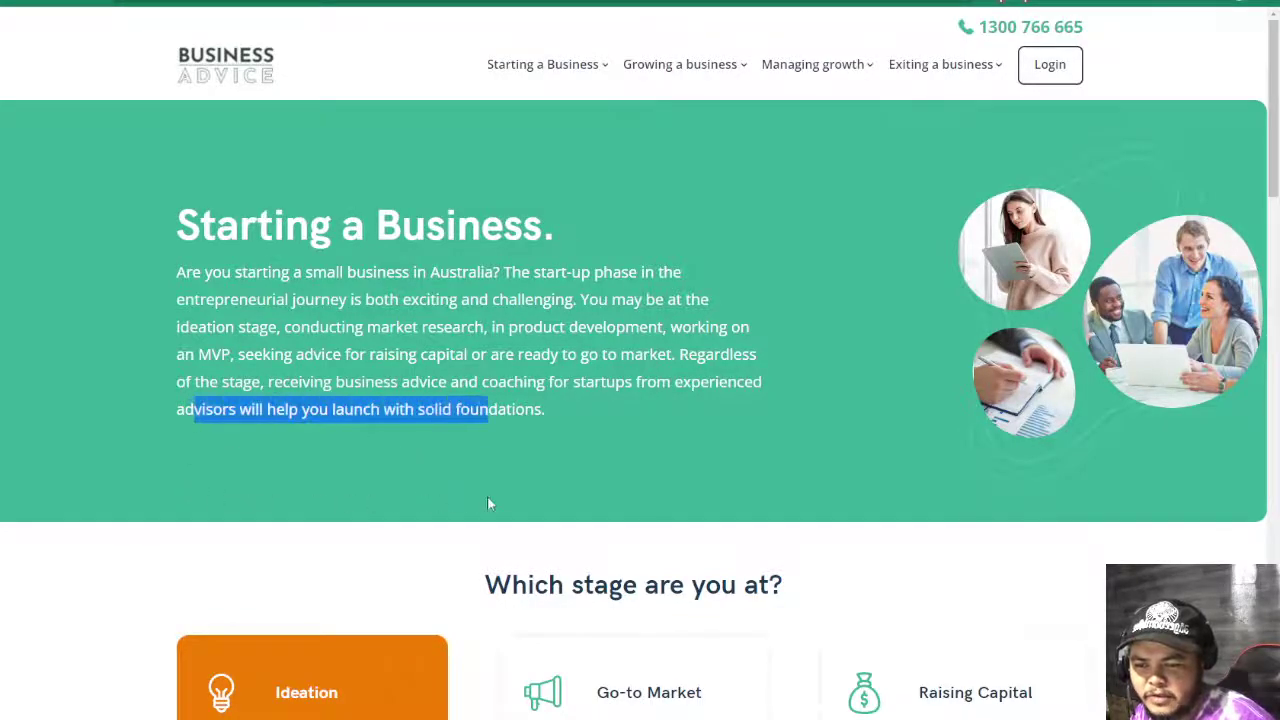
left_click(203, 472)
left_click_drag(183, 469, 315, 452)
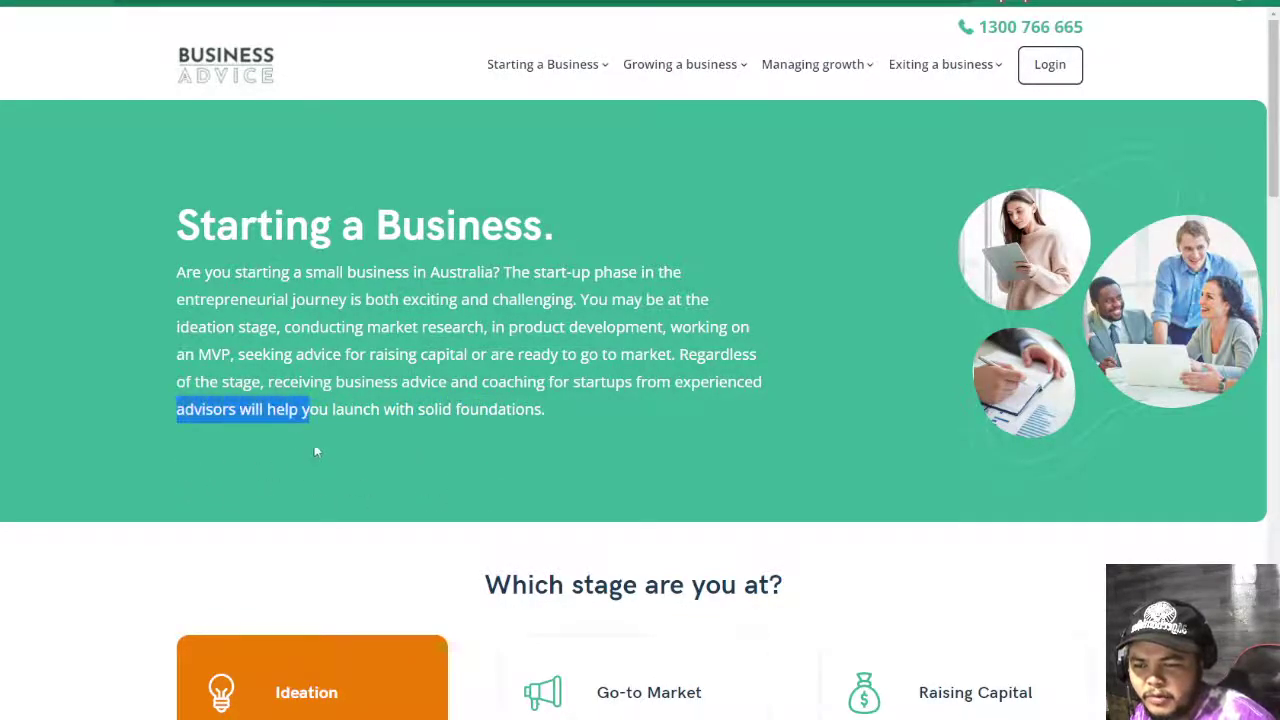
scroll(468, 474, "down", 20)
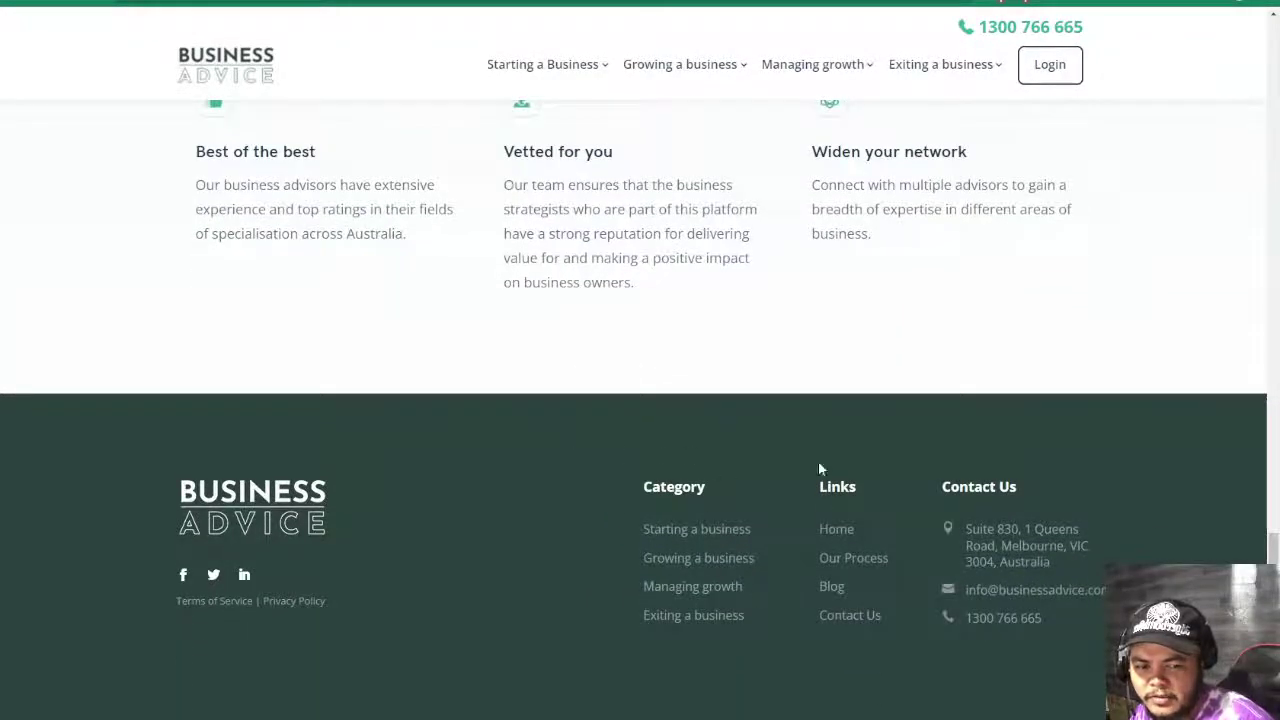
- Open Contact Us from the footer, scan the contact form, and return home via the logo
left_click(851, 617)
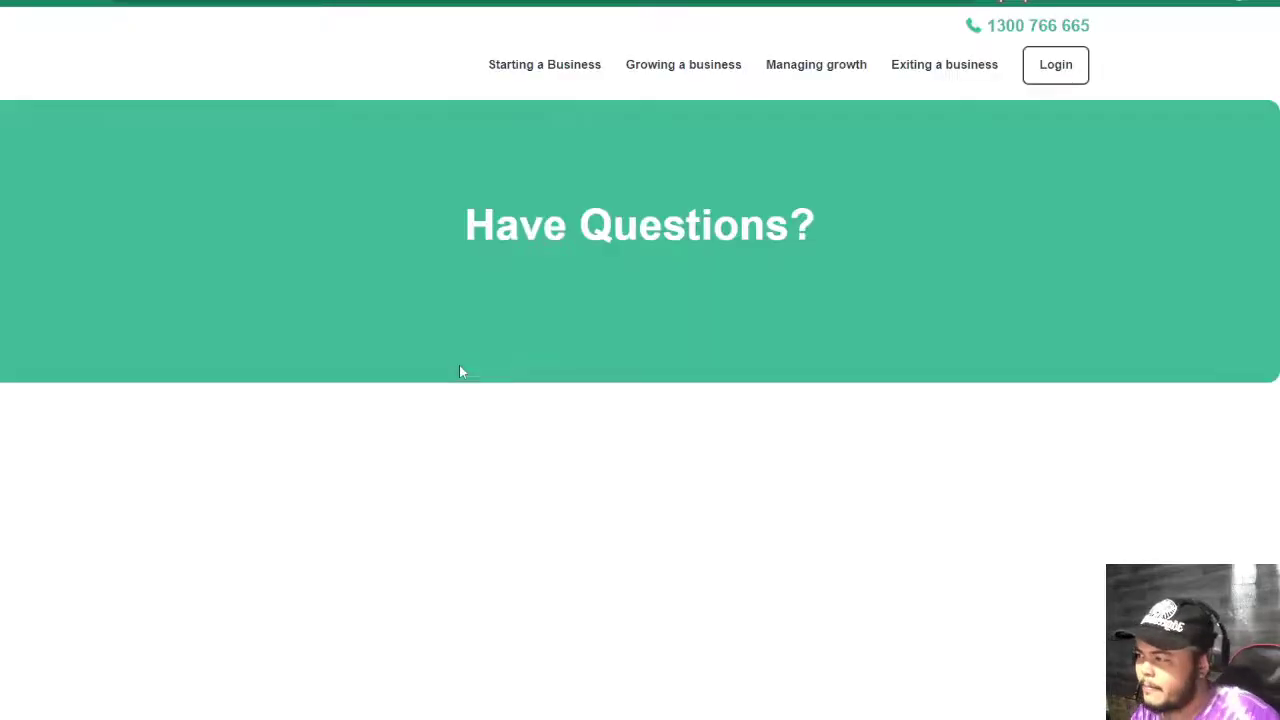
scroll(669, 400, "down", 5)
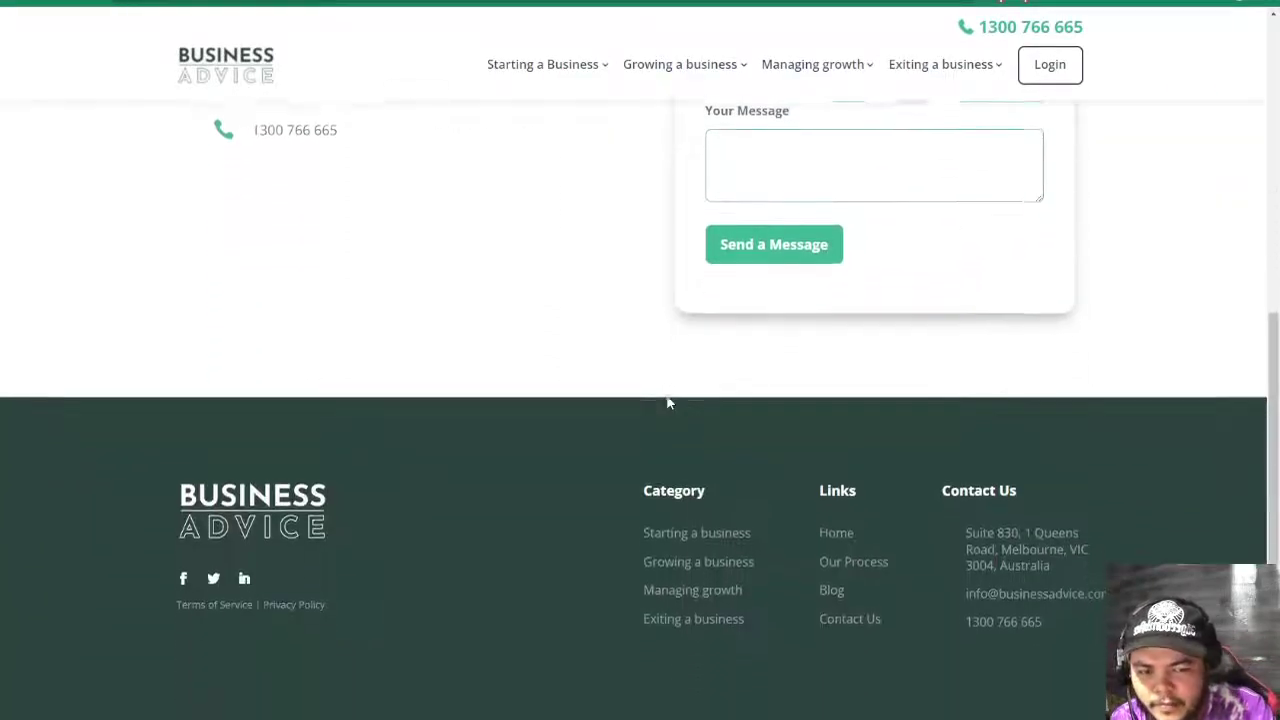
scroll(668, 402, "up", 5)
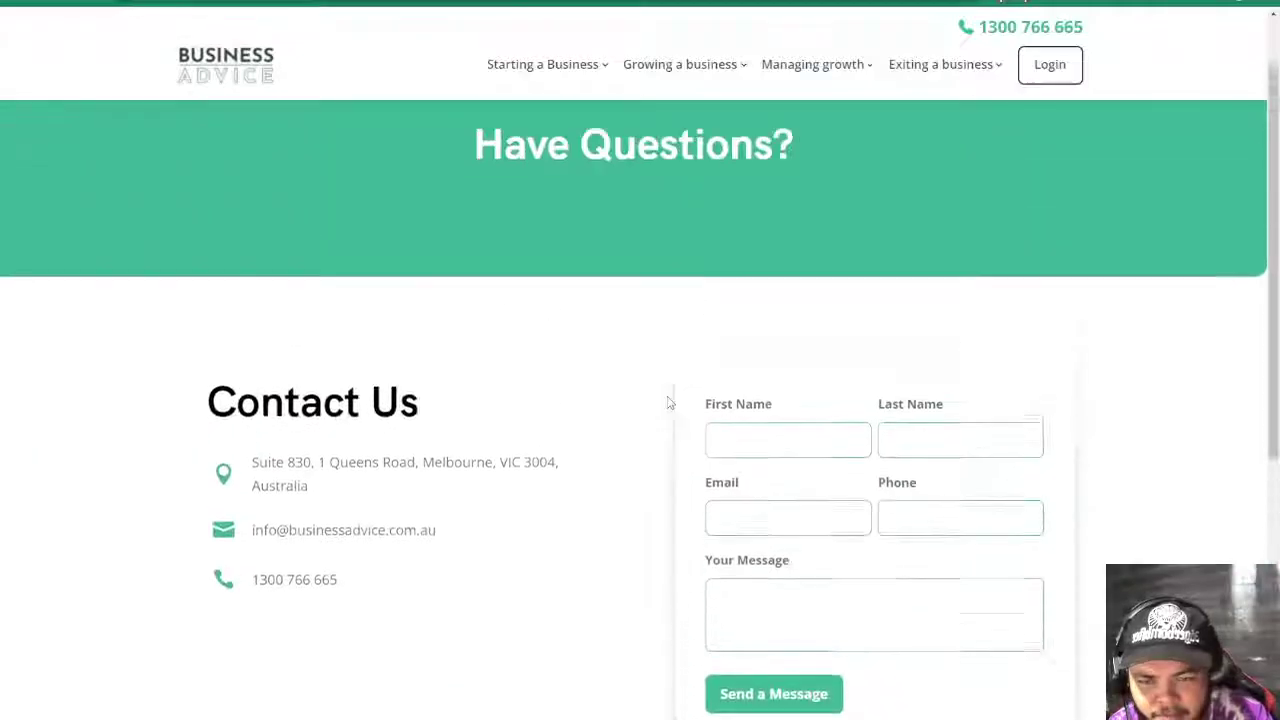
left_click(230, 72)
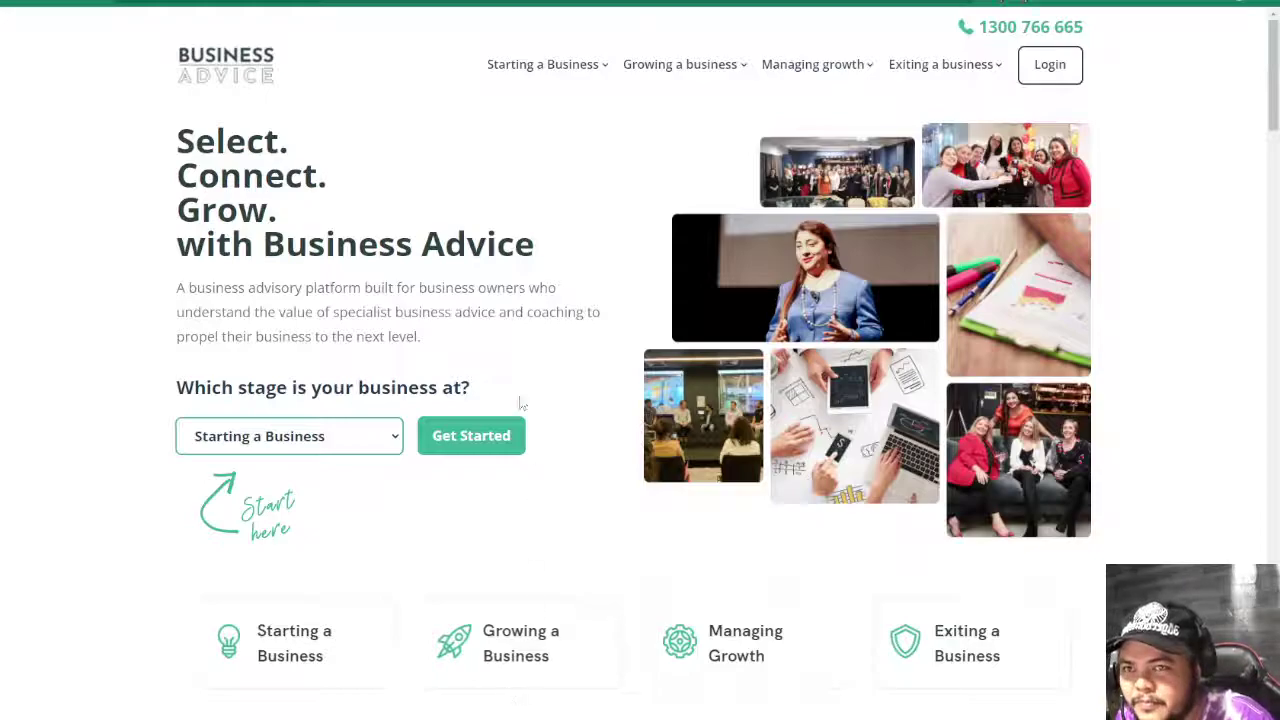
- Open the Starting a Business page and browse the Go-to Market stage advisors
left_click(505, 436)
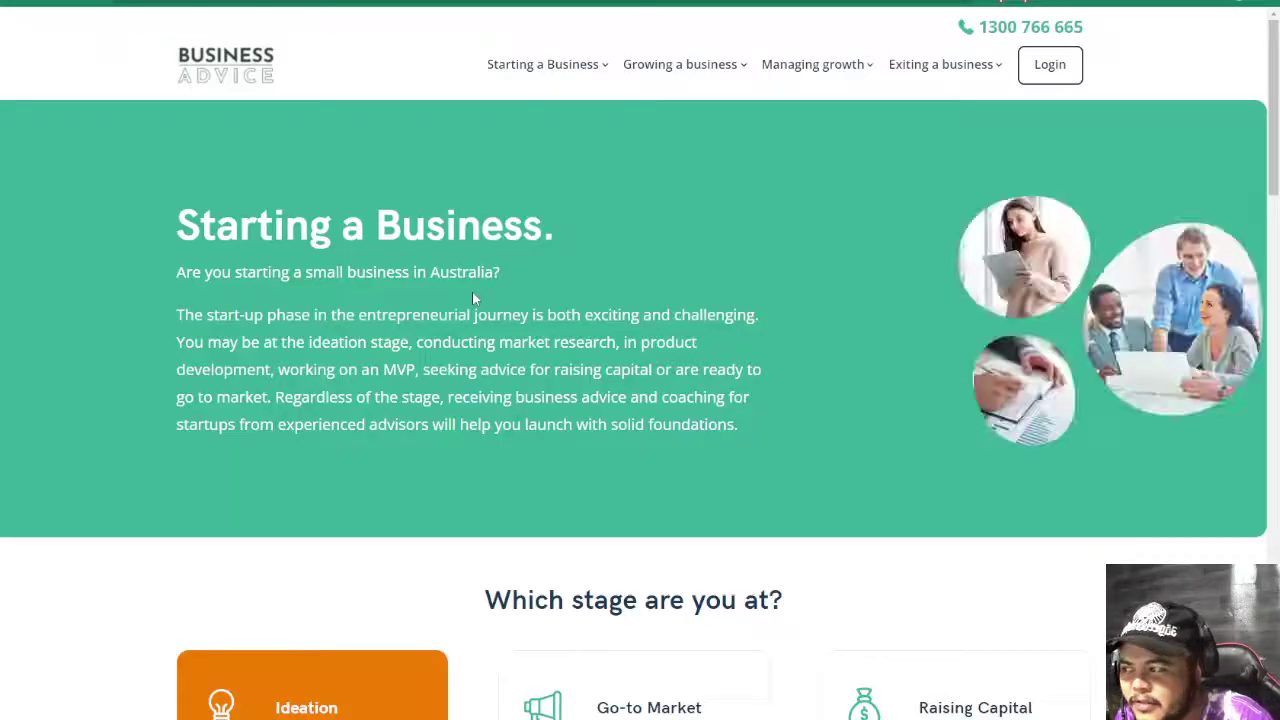
scroll(492, 368, "down", 3)
scroll(492, 368, "down", 2)
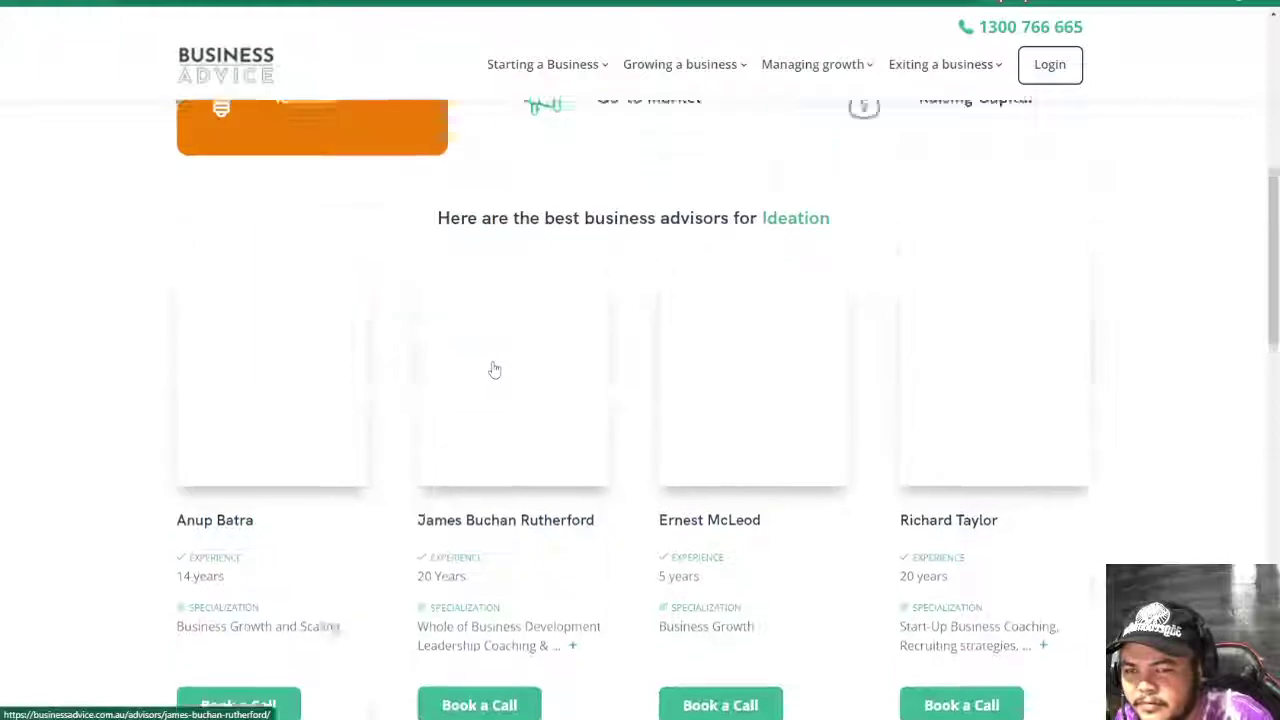
scroll(491, 369, "up", 3)
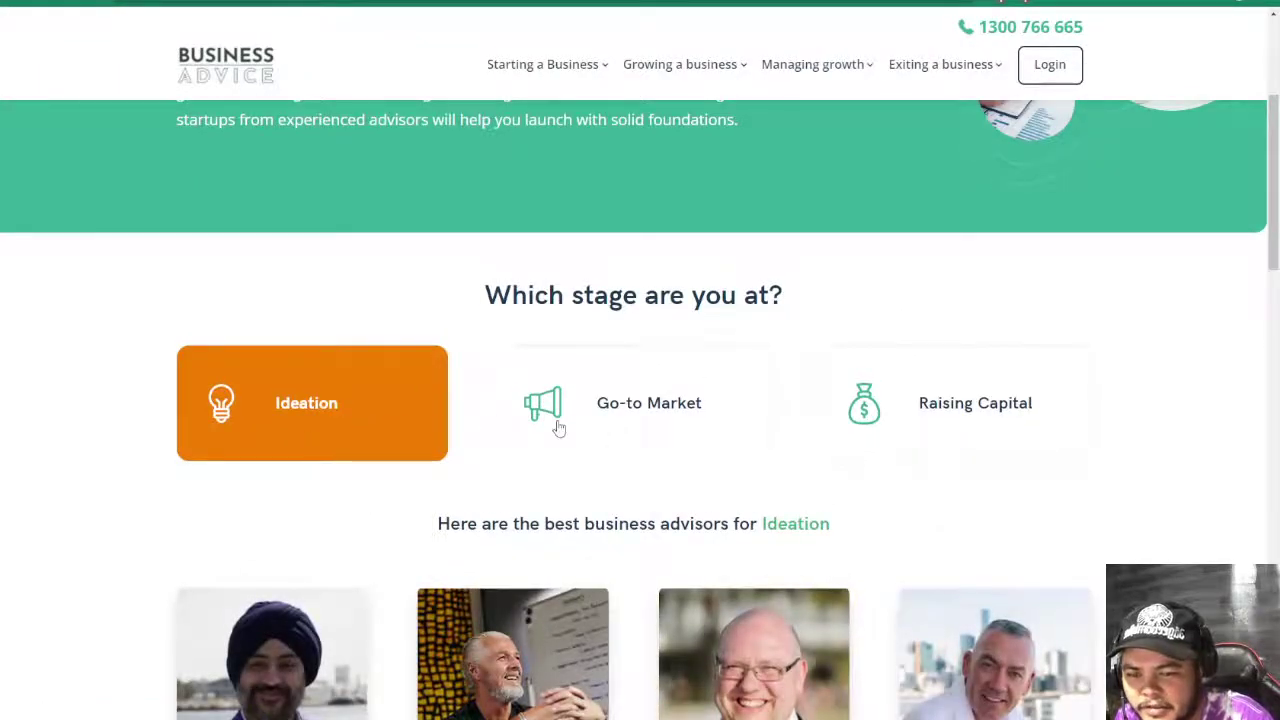
scroll(357, 437, "up", 3)
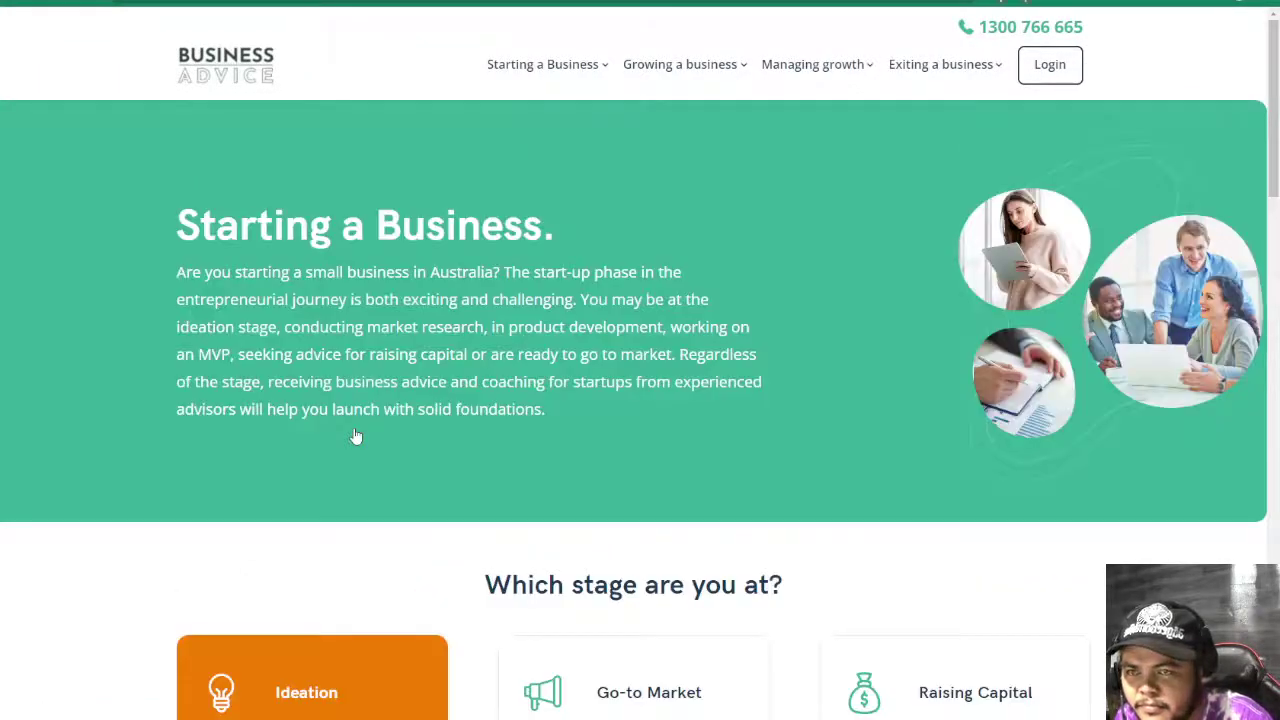
scroll(380, 430, "down", 4)
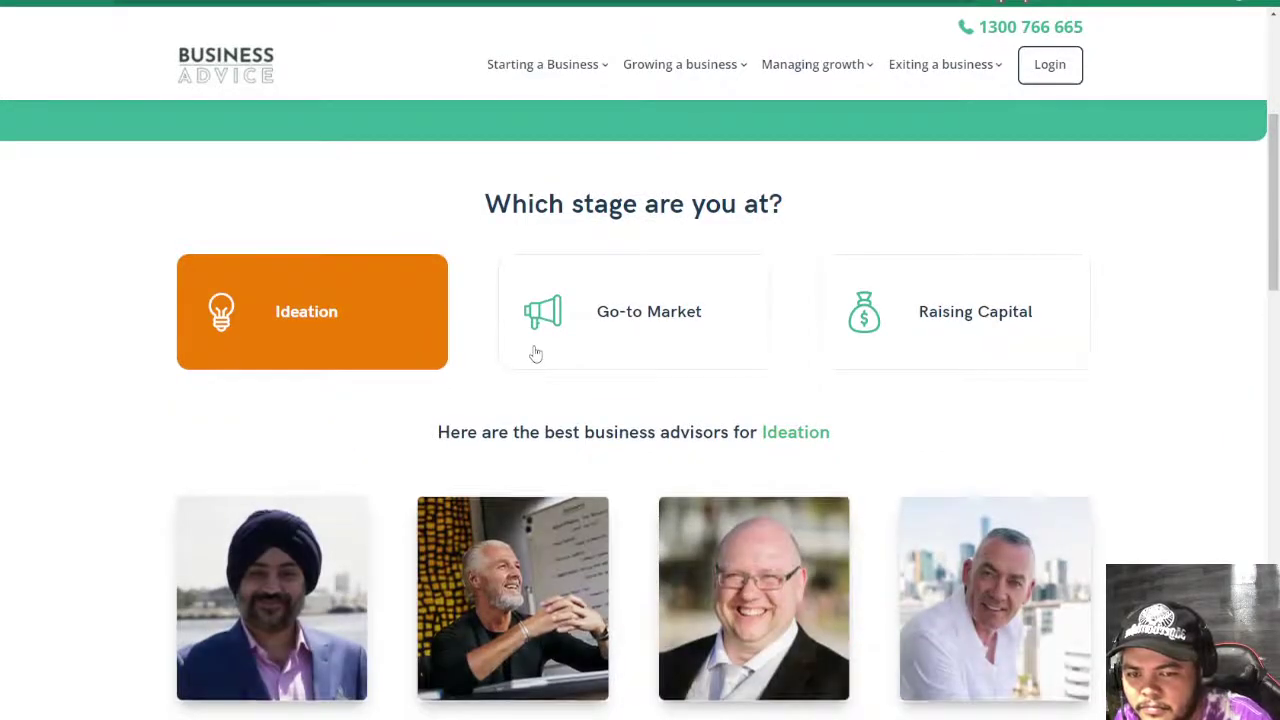
left_click(568, 334)
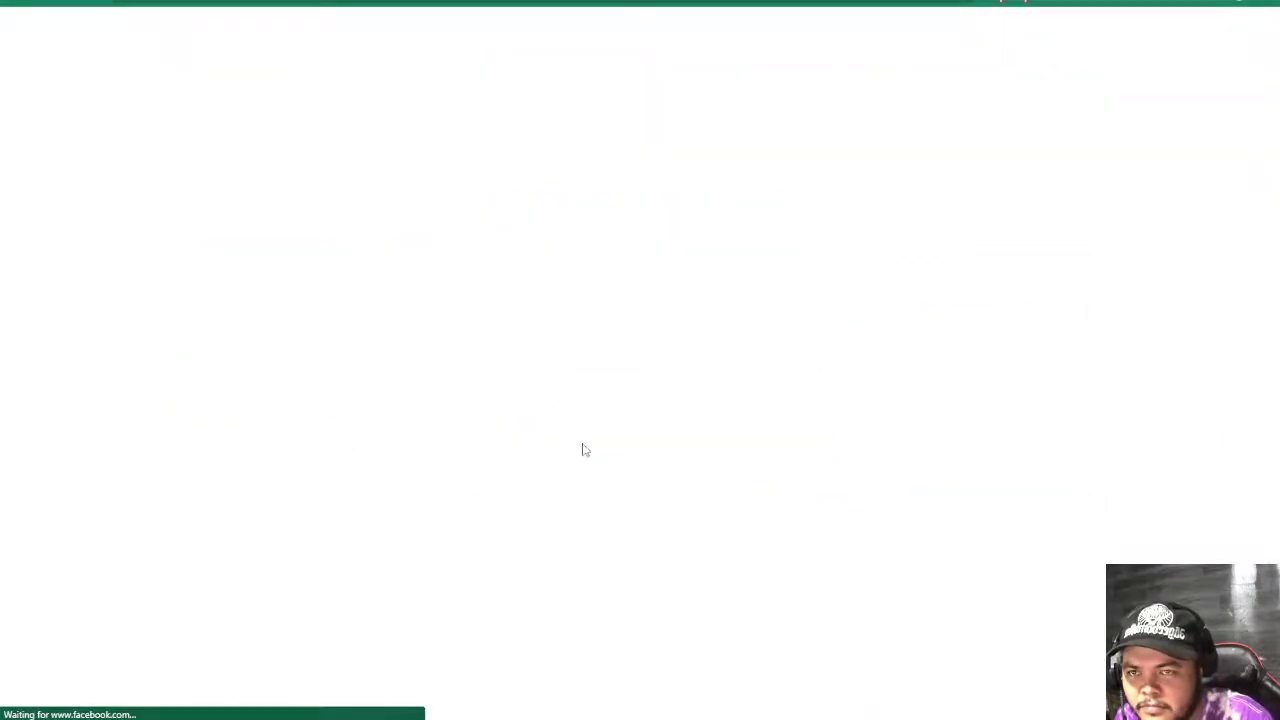
scroll(585, 445, "down", 3)
scroll(588, 447, "down", 1)
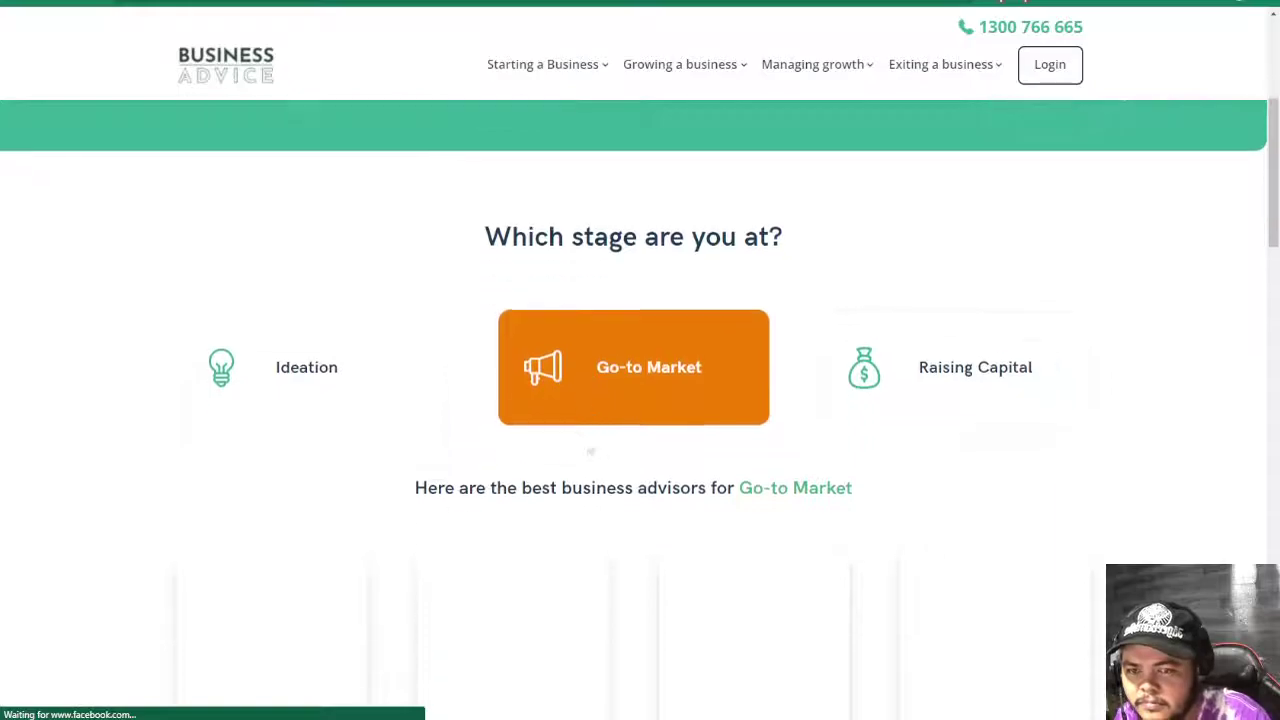
scroll(588, 447, "down", 15)
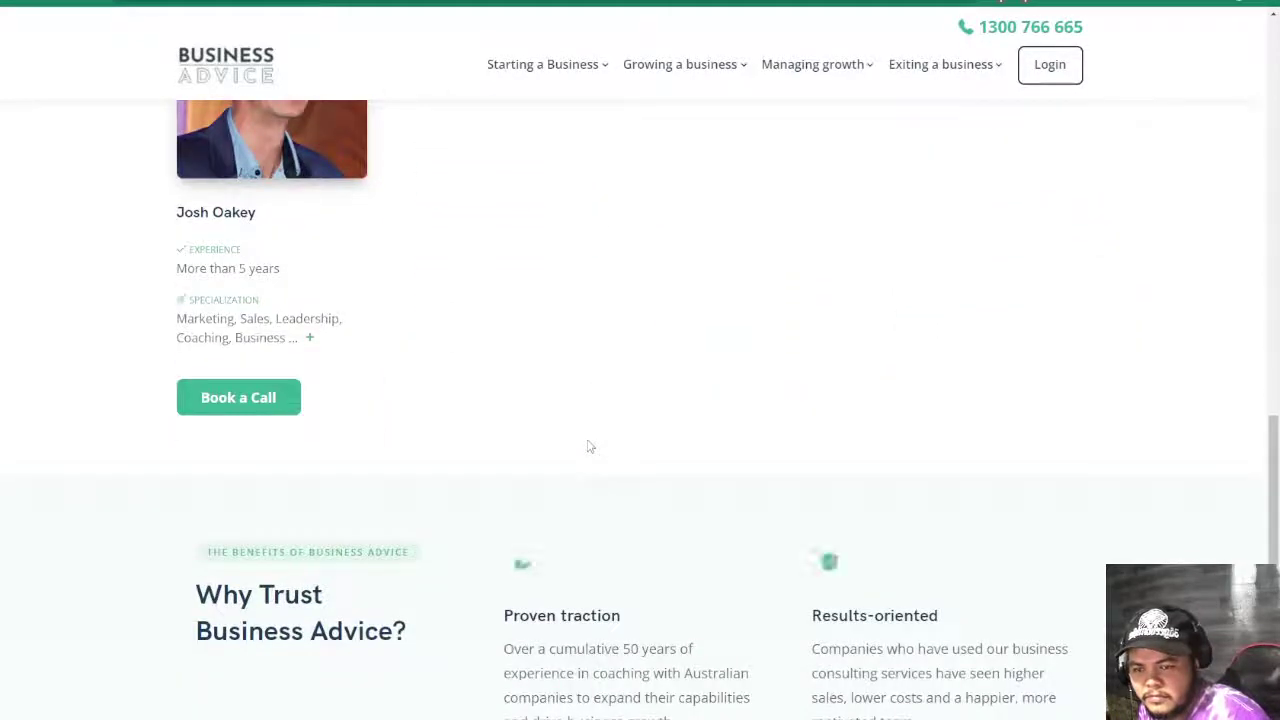
scroll(588, 447, "up", 15)
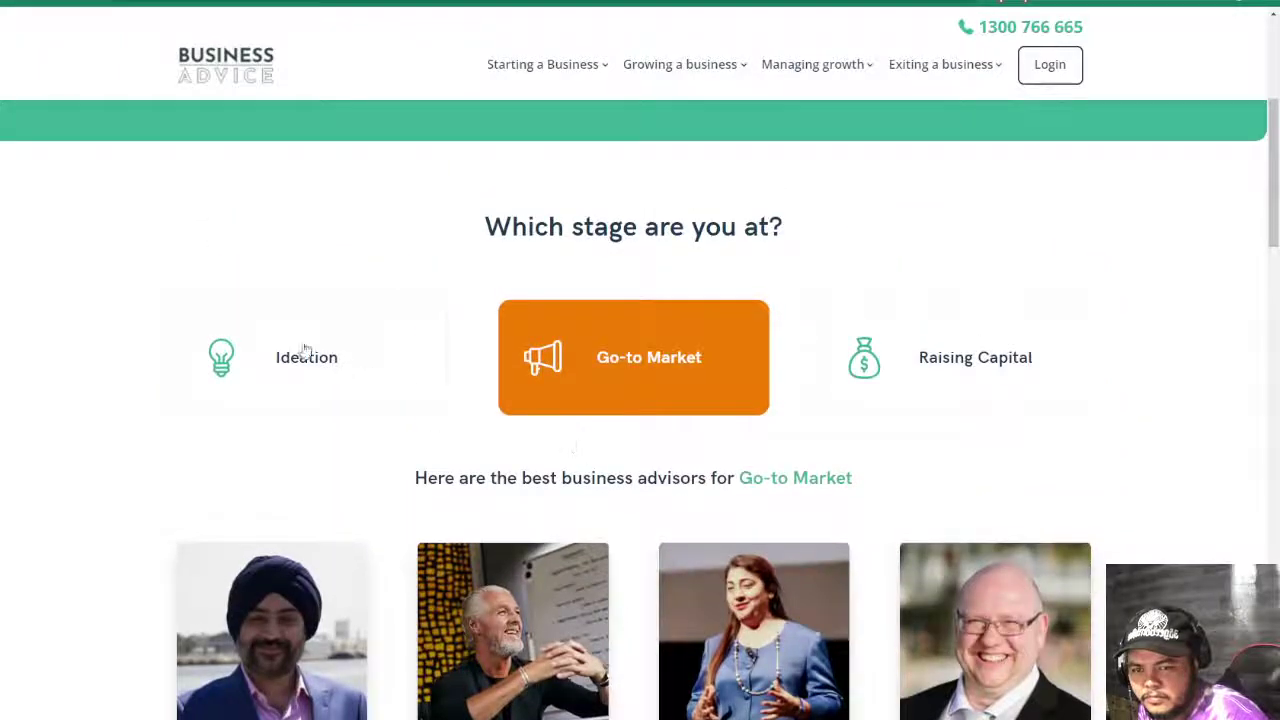
- Browse the Ideation and Raising Capital advisors, then reselect Go-to Market
left_click(306, 354)
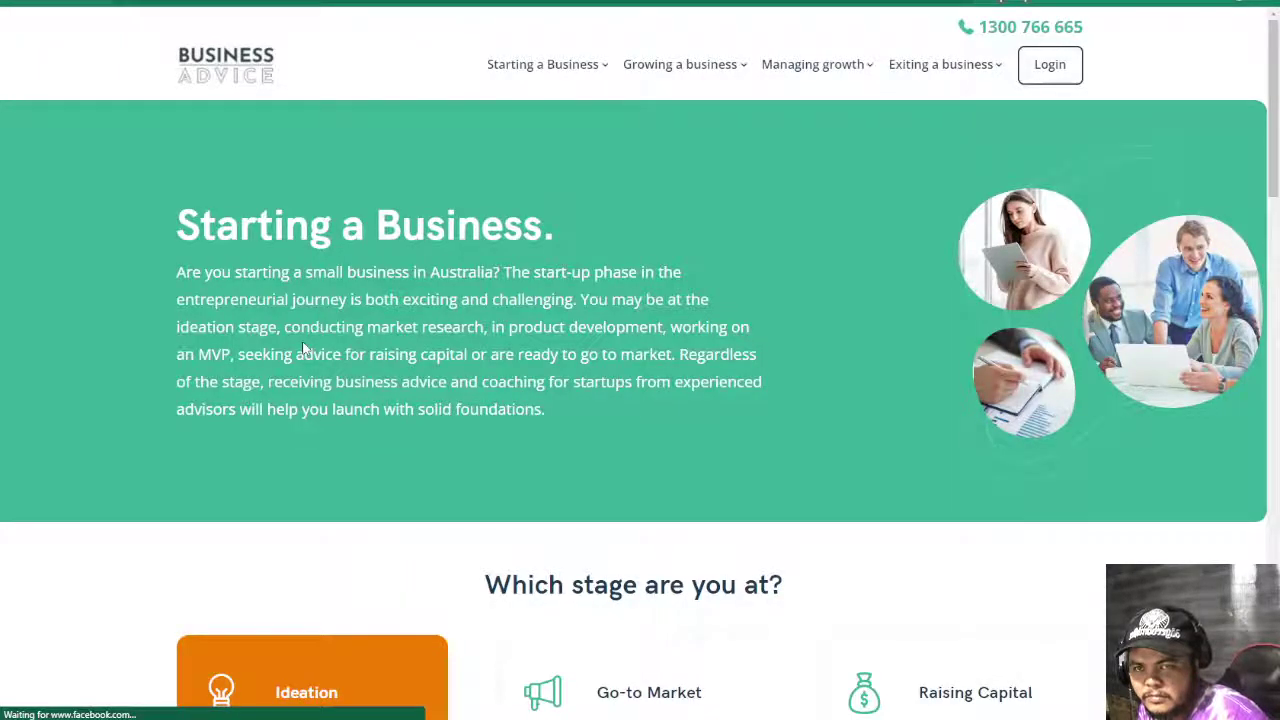
scroll(305, 347, "down", 4)
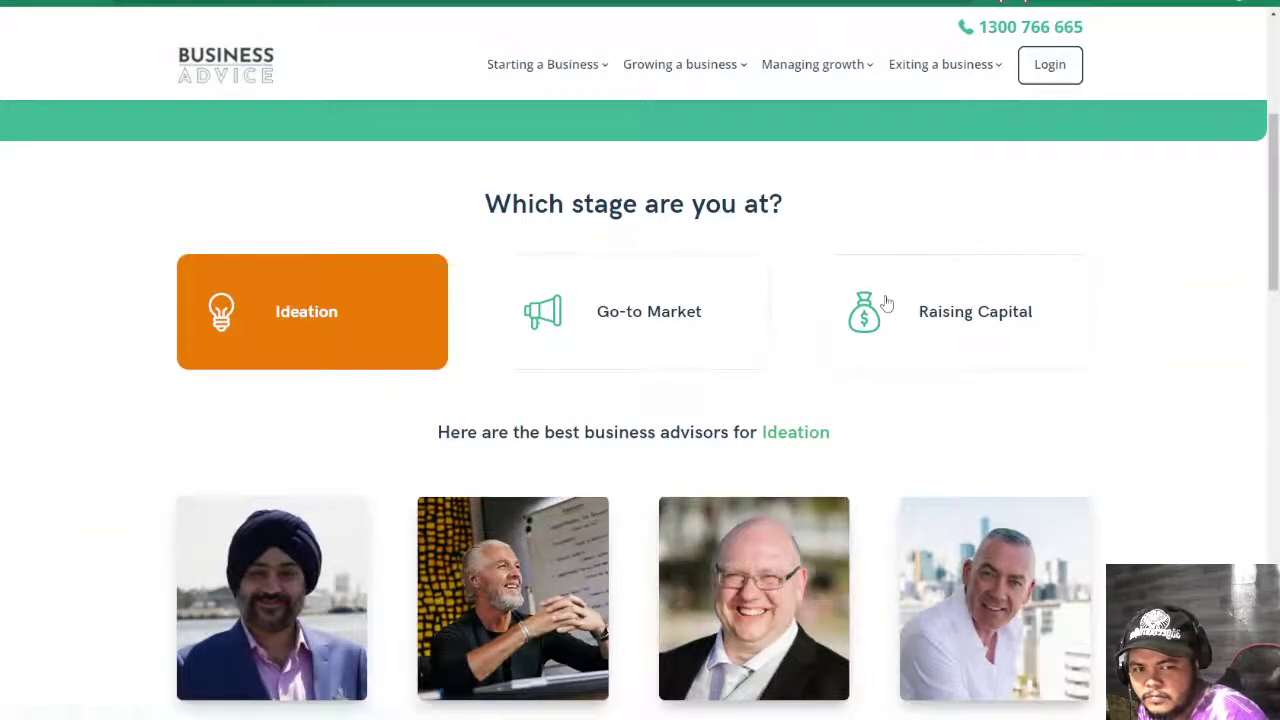
scroll(886, 302, "down", 3)
left_click(830, 513)
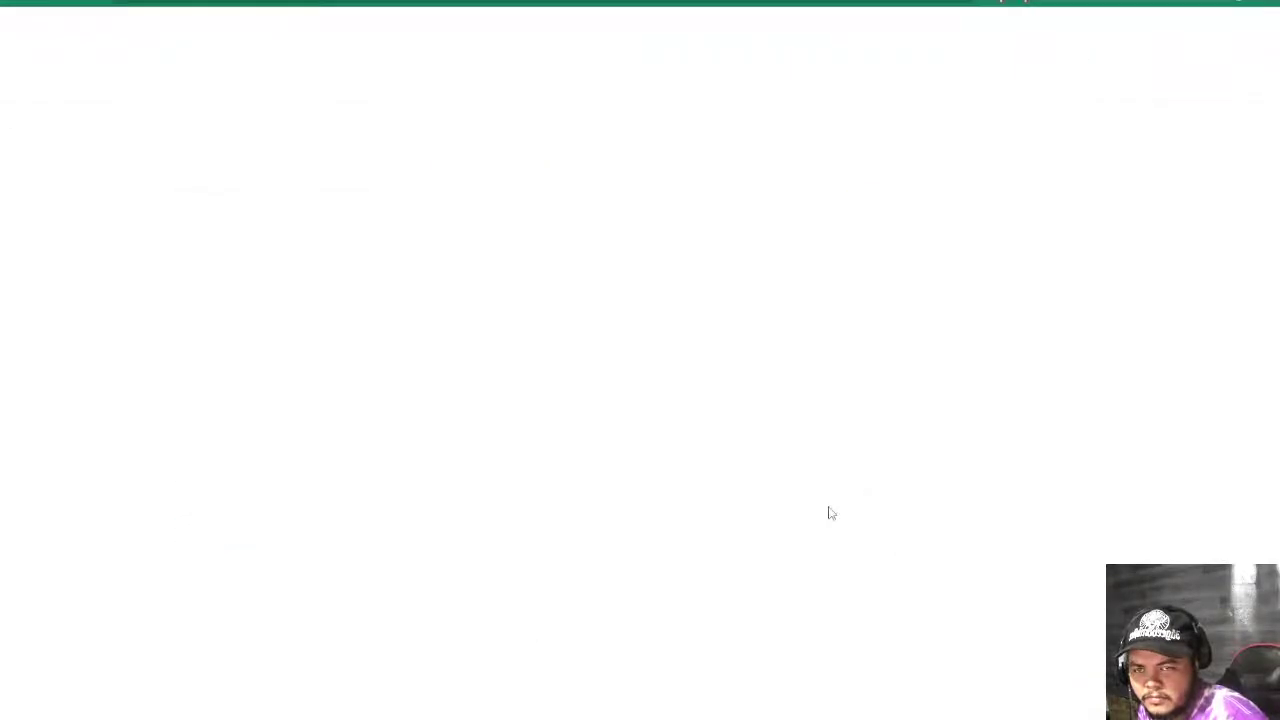
scroll(830, 513, "down", 10)
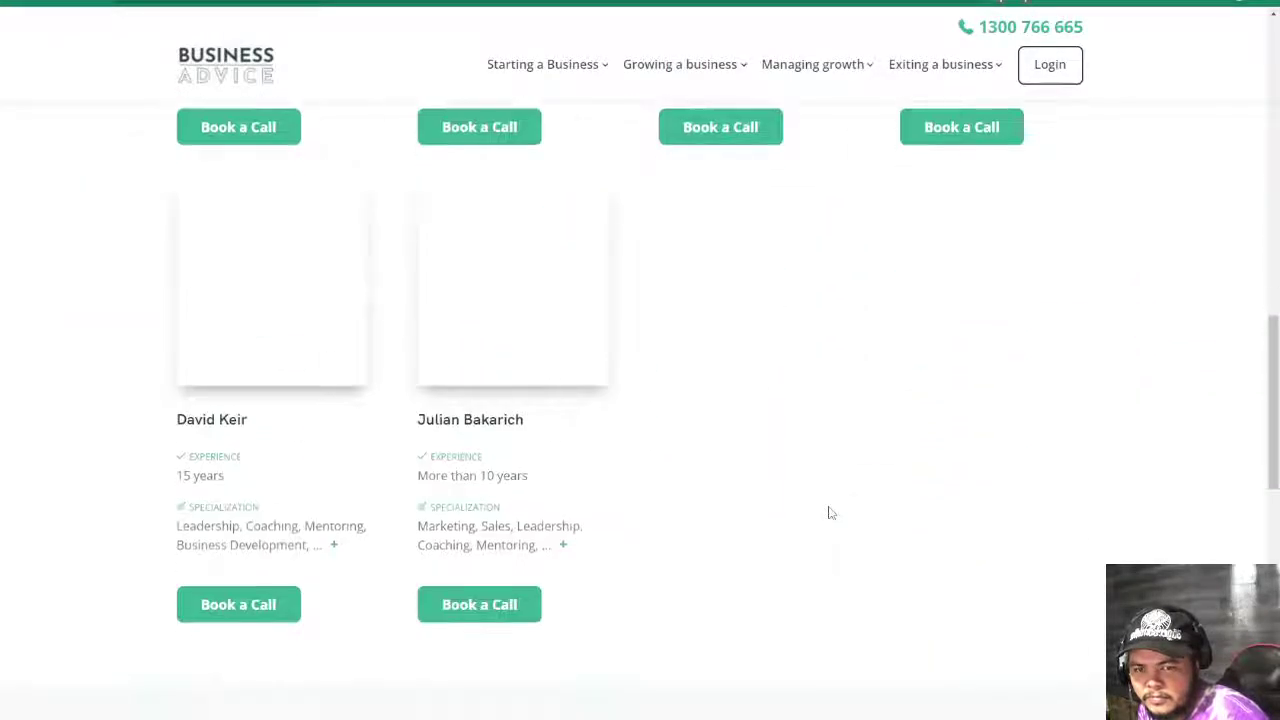
scroll(830, 513, "down", 8)
scroll(830, 513, "up", 3)
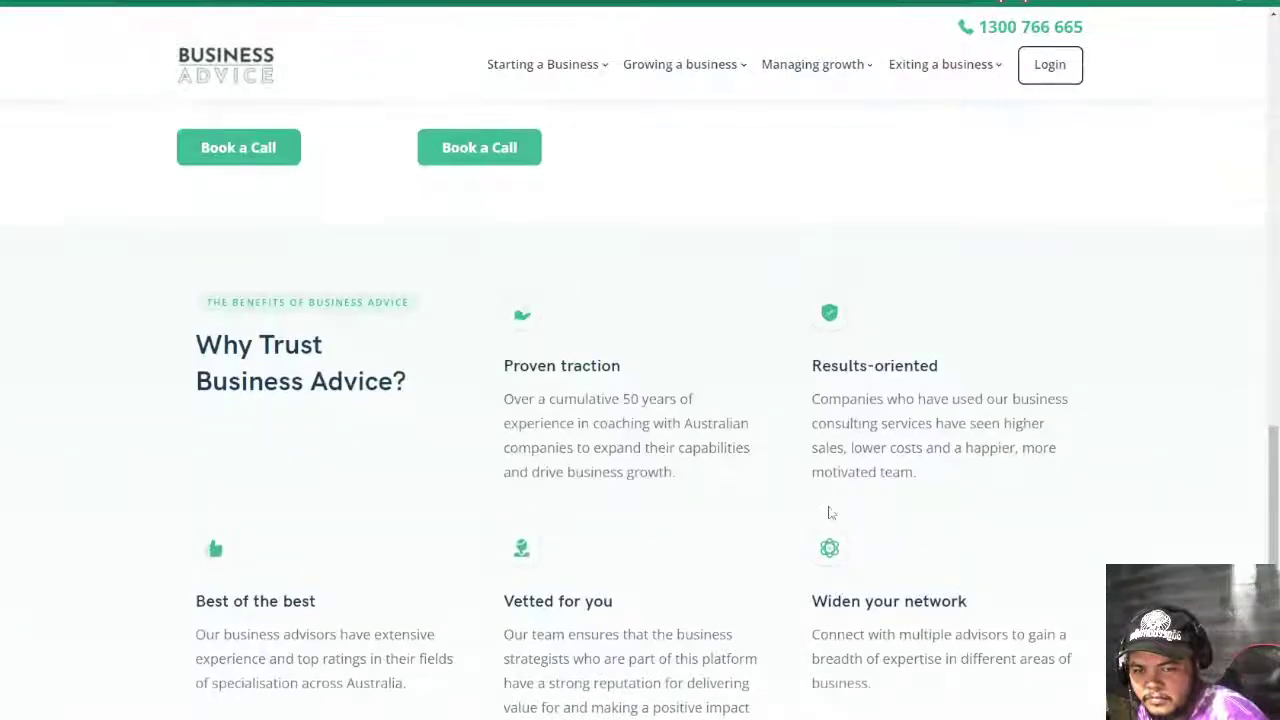
scroll(830, 513, "up", 10)
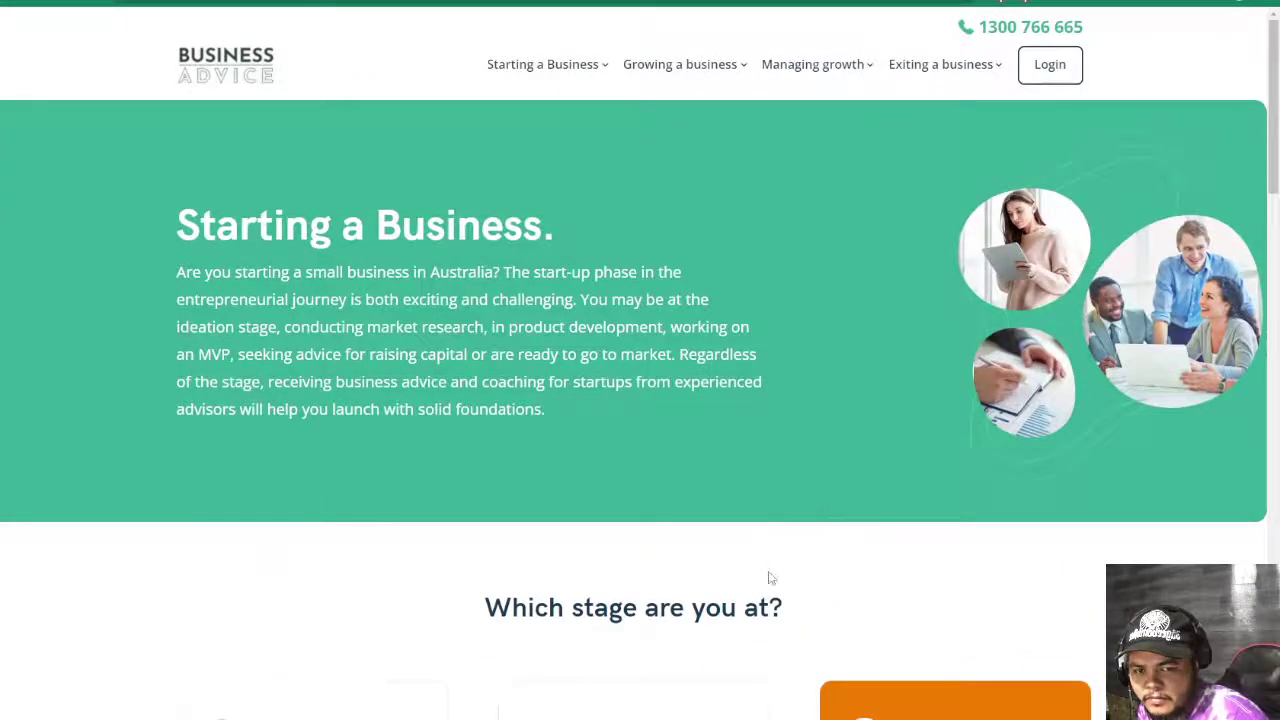
scroll(770, 577, "down", 3)
left_click(577, 424)
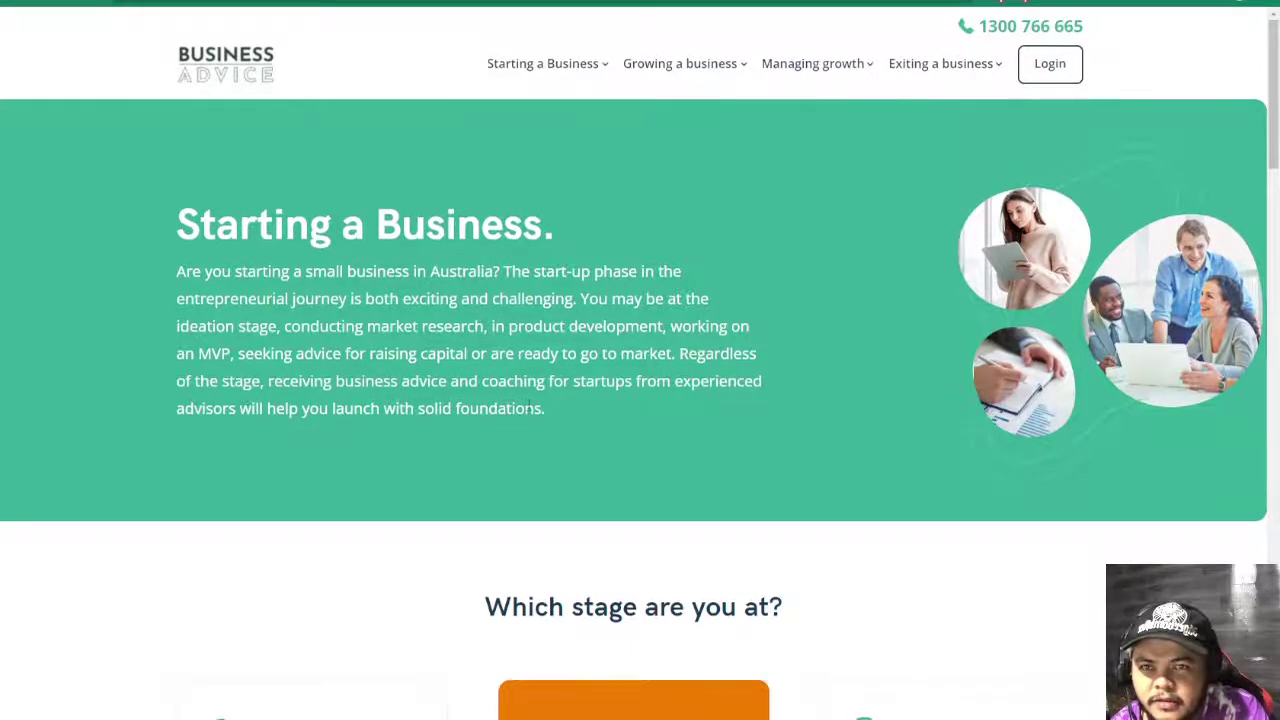
- Highlight the Starting a Business intro paragraph and benefits text to review them
scroll(507, 408, "down", 1)
left_click_drag(175, 158, 708, 364)
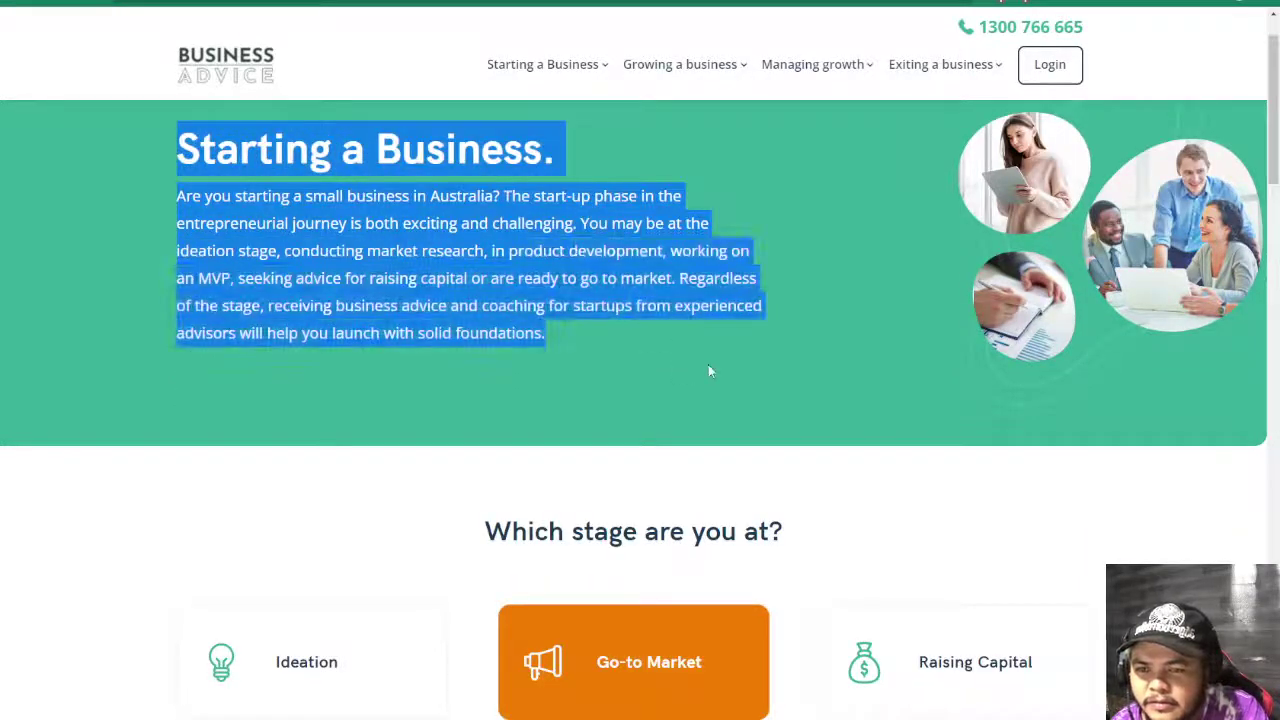
scroll(380, 243, "down", 7)
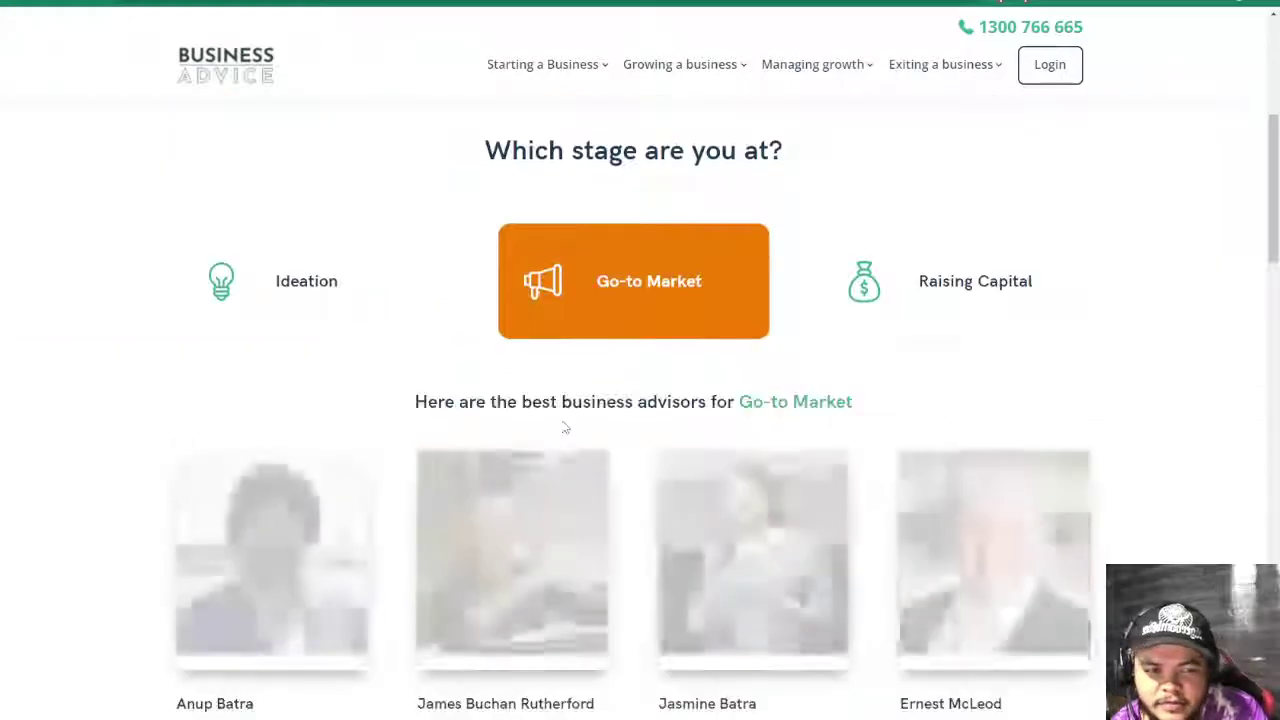
scroll(562, 427, "down", 15)
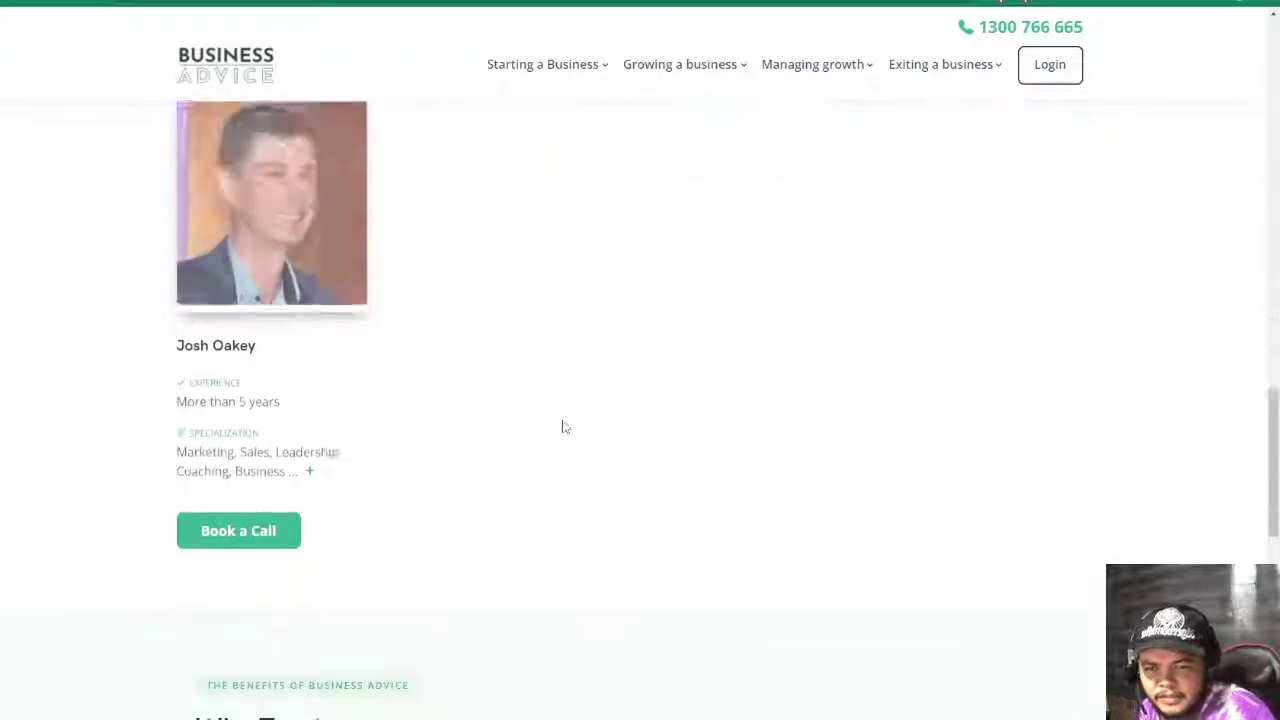
scroll(437, 409, "up", 3)
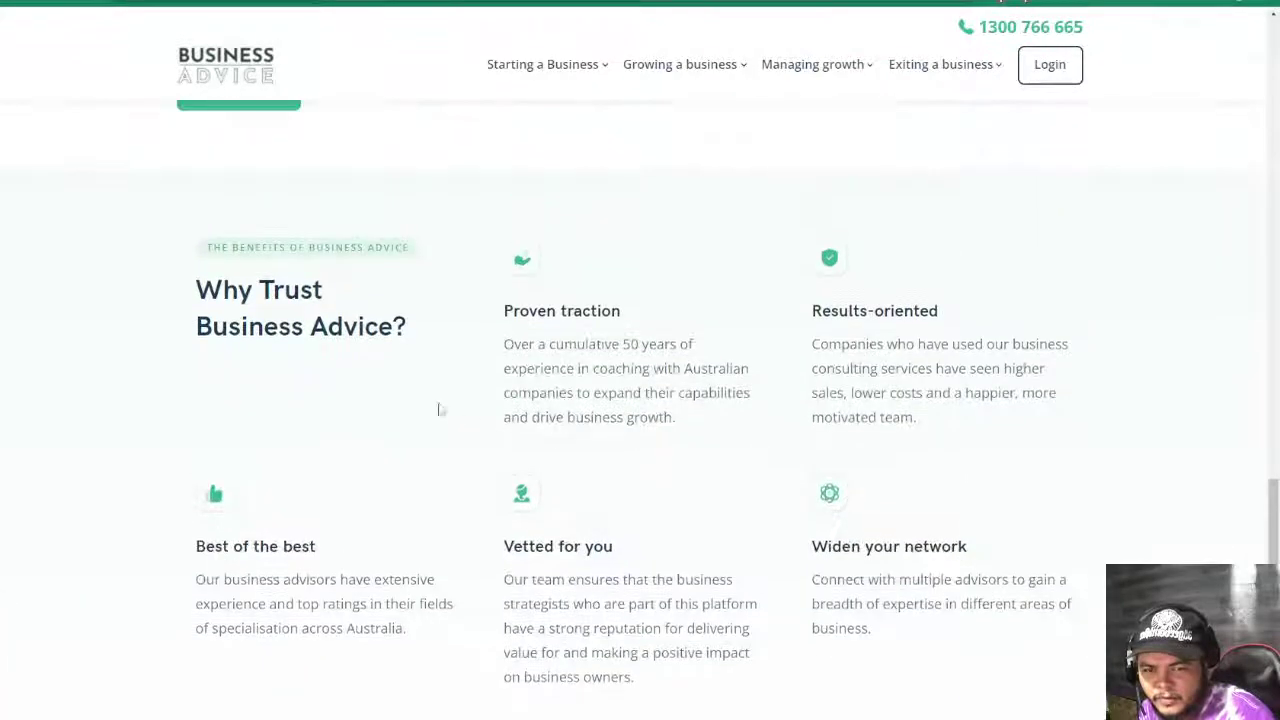
left_click_drag(171, 283, 1055, 578)
scroll(1050, 610, "down", 1)
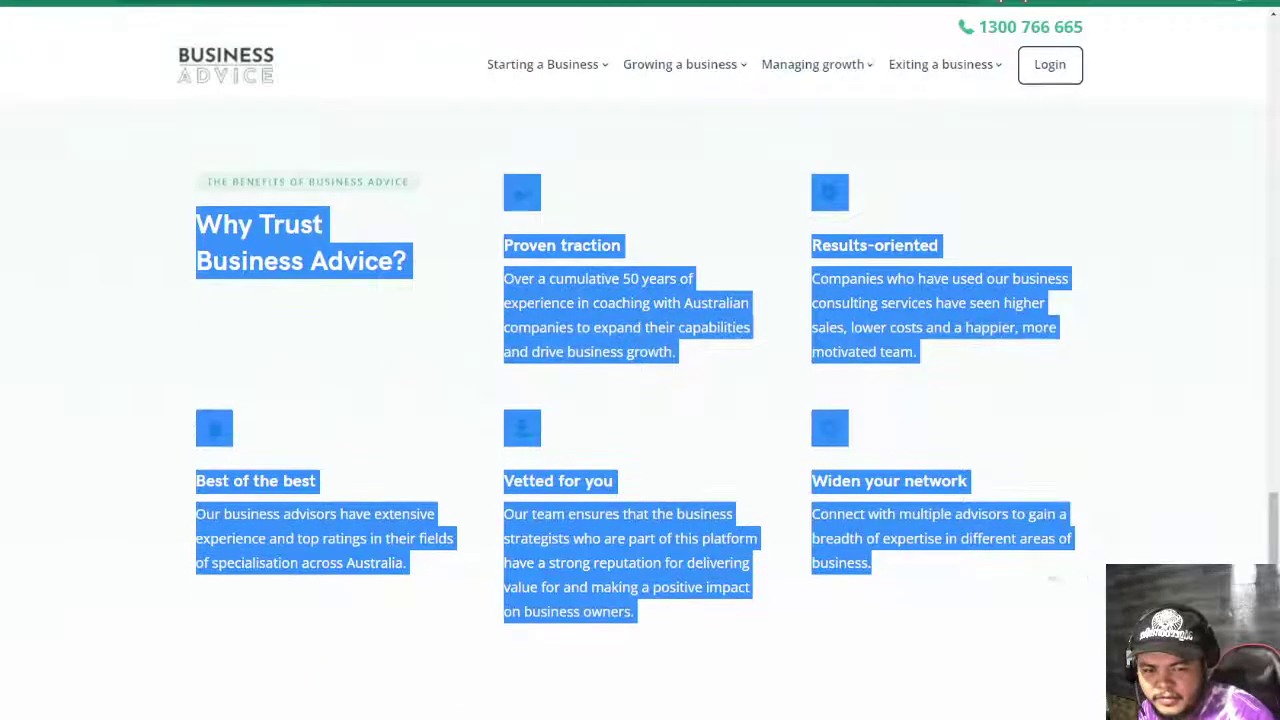
scroll(1035, 634, "up", 20)
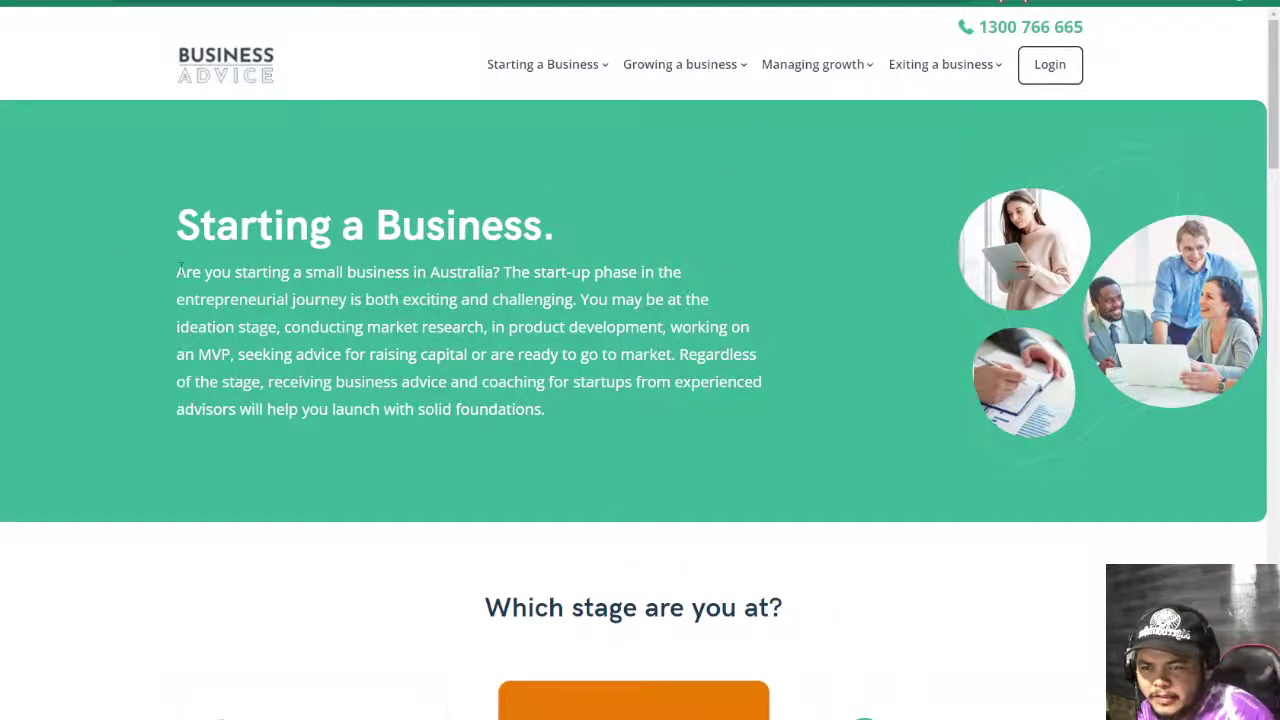
left_click_drag(179, 266, 610, 400)
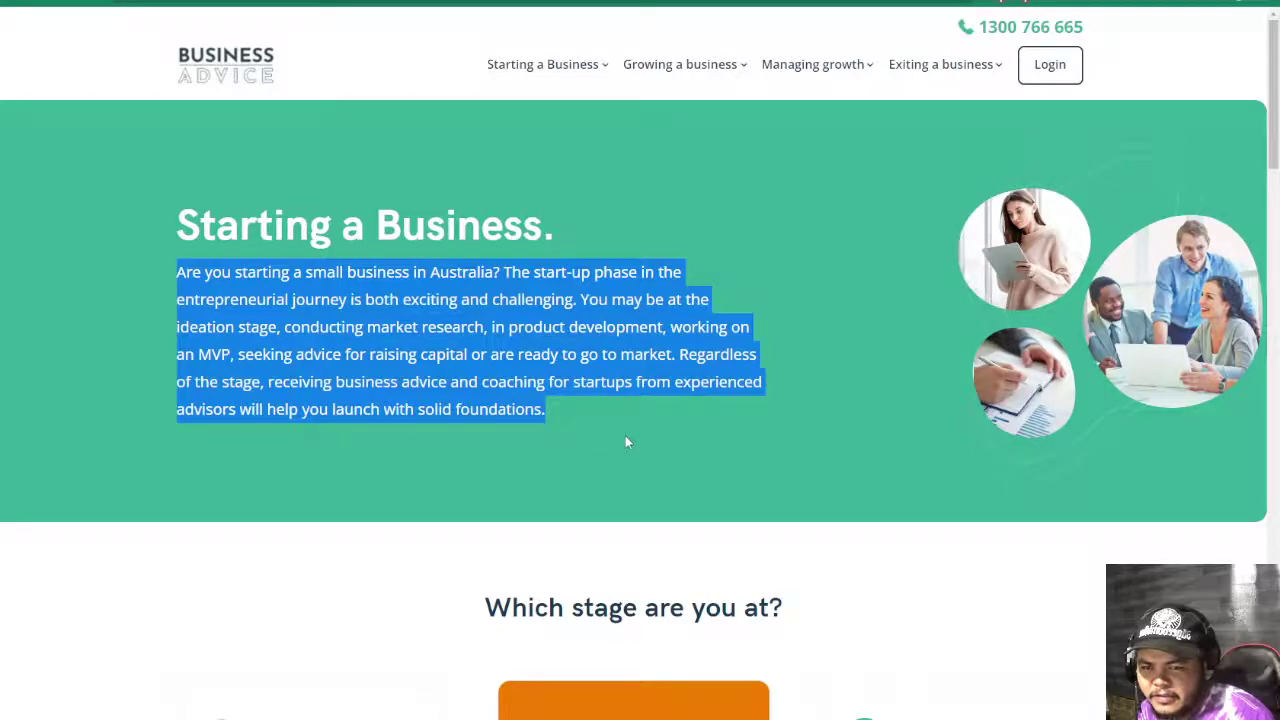
scroll(626, 441, "down", 4)
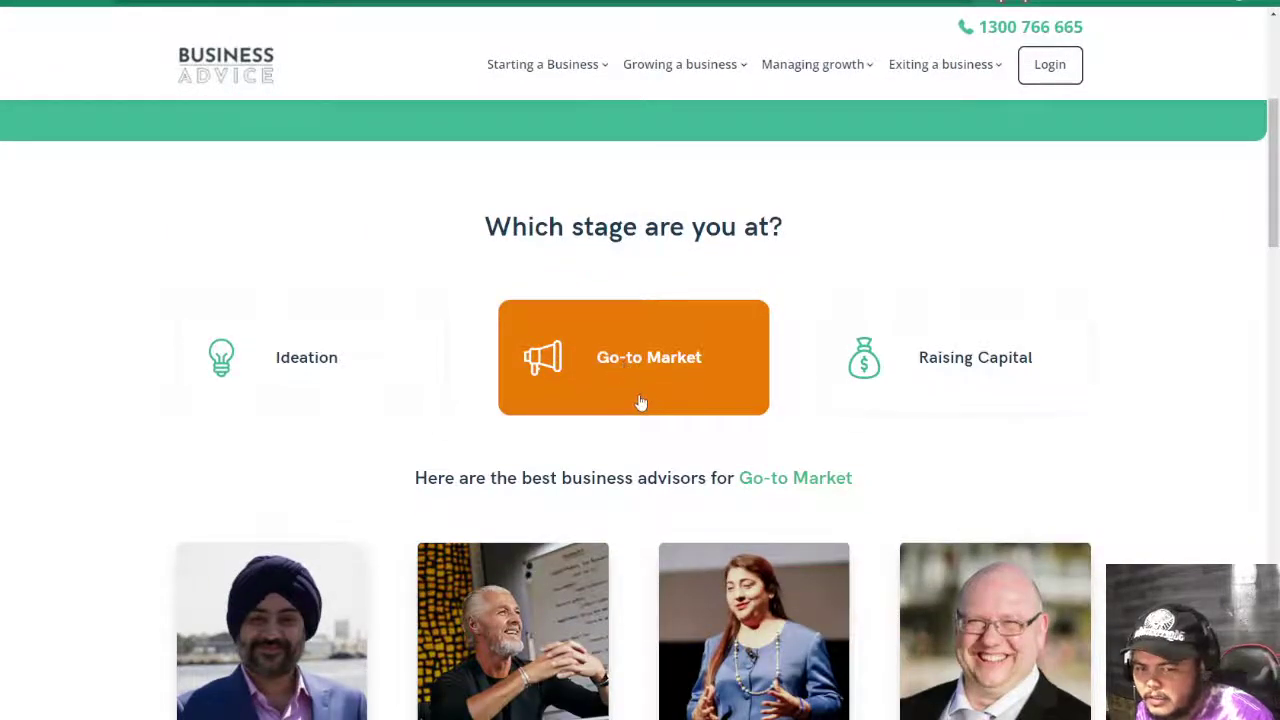
scroll(338, 511, "up", 4)
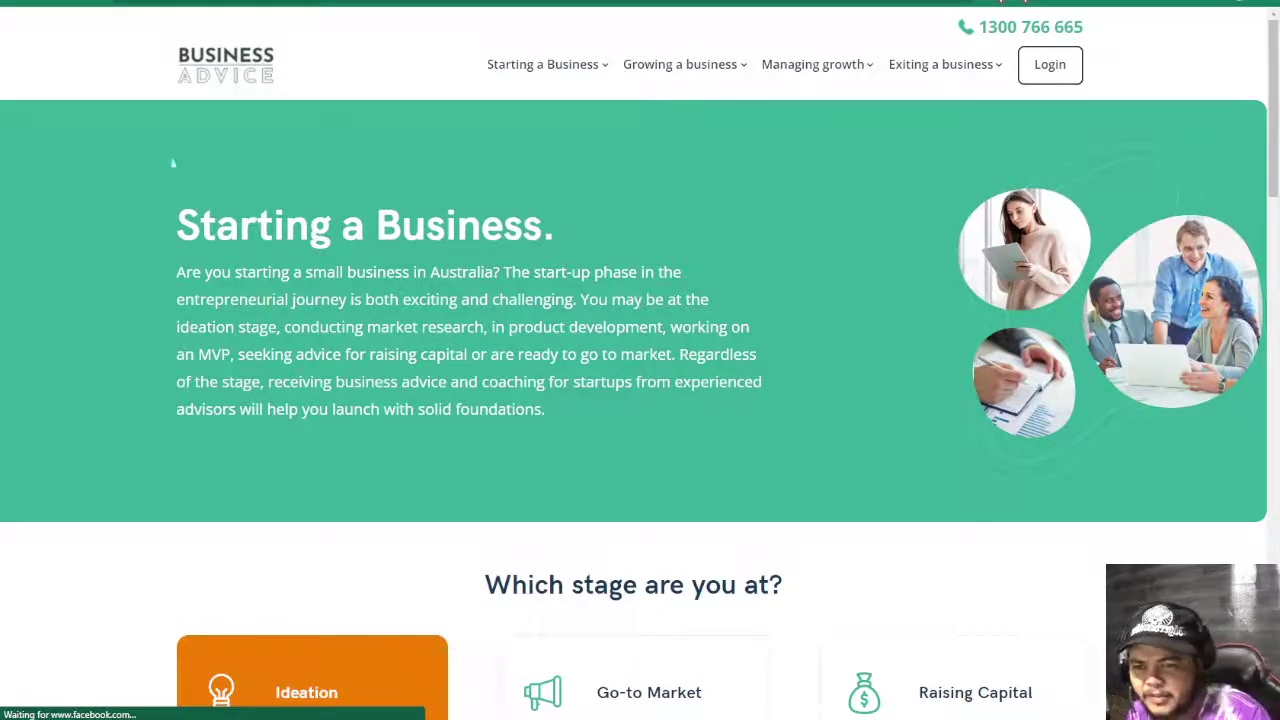
left_click_drag(180, 271, 664, 427)
scroll(645, 455, "down", 3)
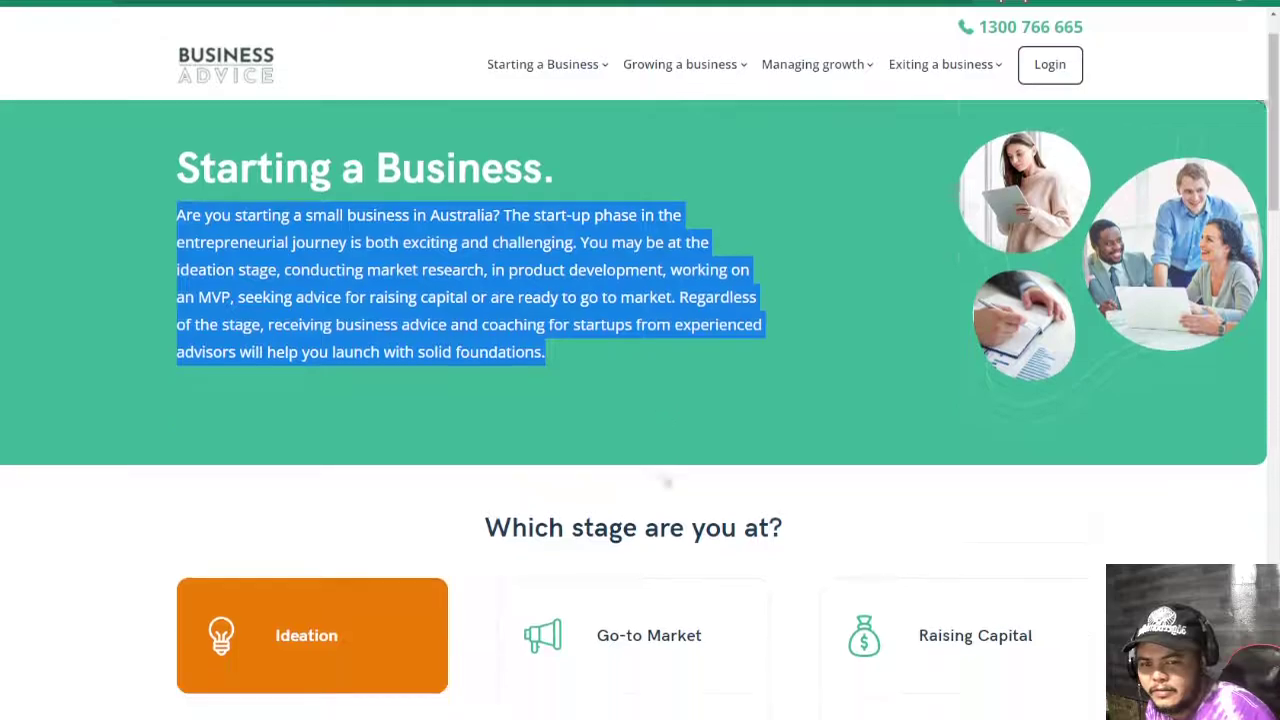
- Switch the stage to Go-to Market, then Raising Capital, and scroll its advisor cards
left_click(629, 485)
scroll(627, 479, "up", 3)
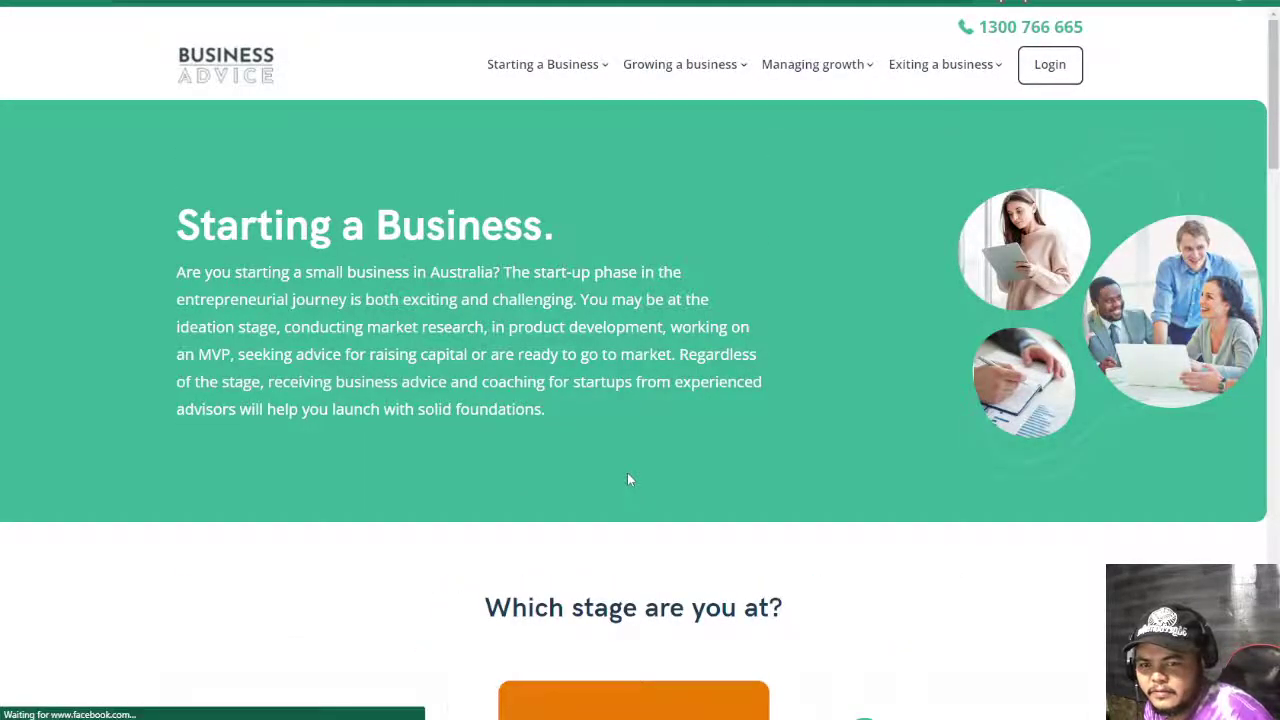
scroll(628, 480, "down", 3)
left_click(927, 507)
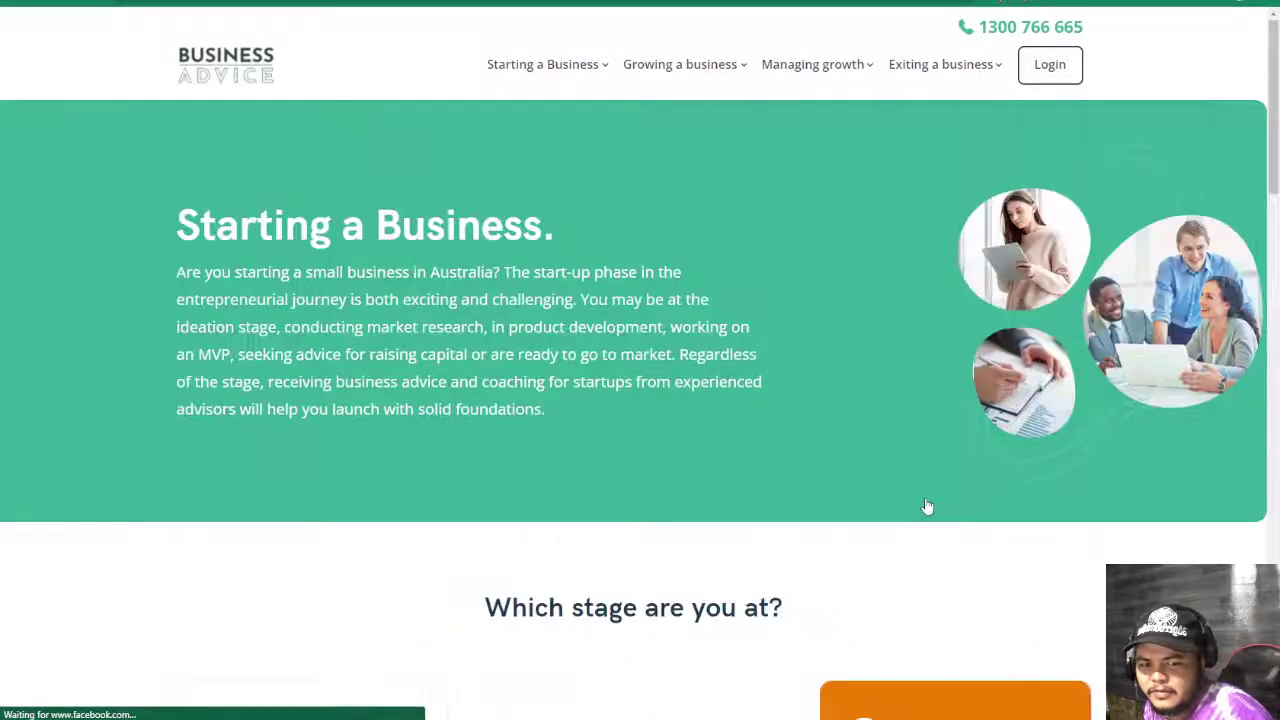
scroll(797, 458, "down", 15)
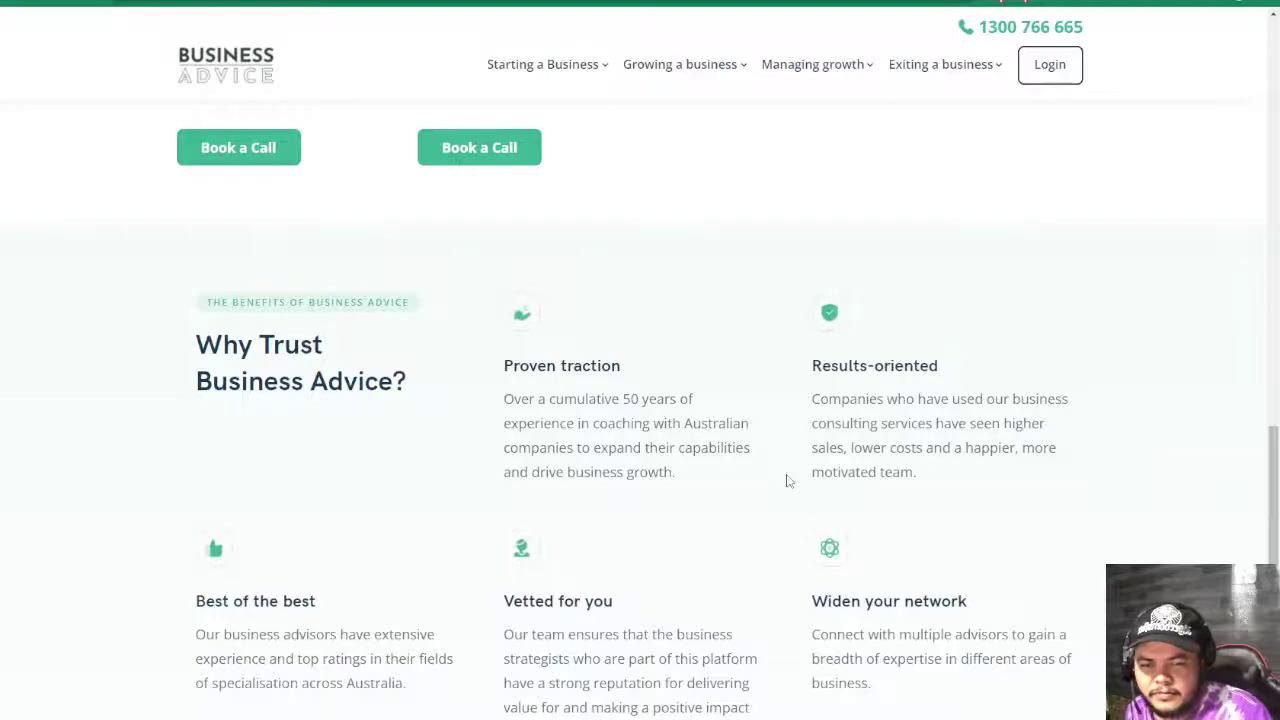
scroll(766, 463, "down", 3)
scroll(677, 463, "up", 10)
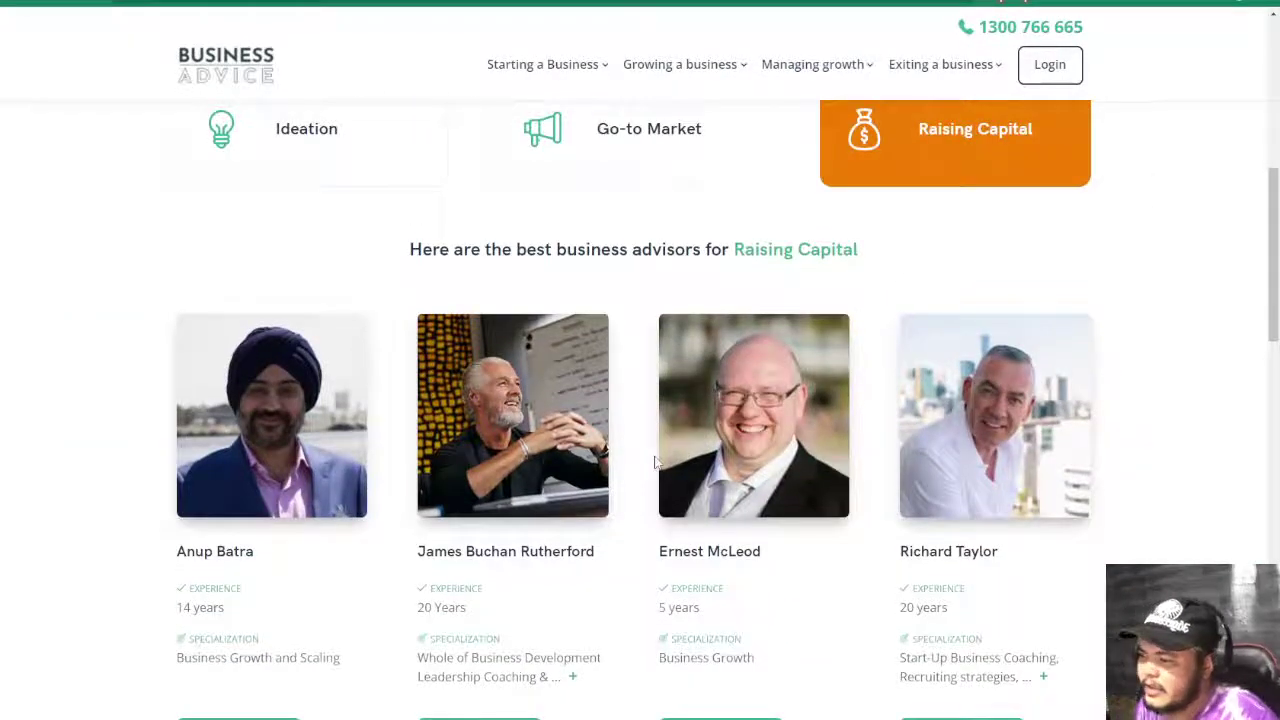
scroll(499, 362, "up", 3)
scroll(499, 362, "up", 3)
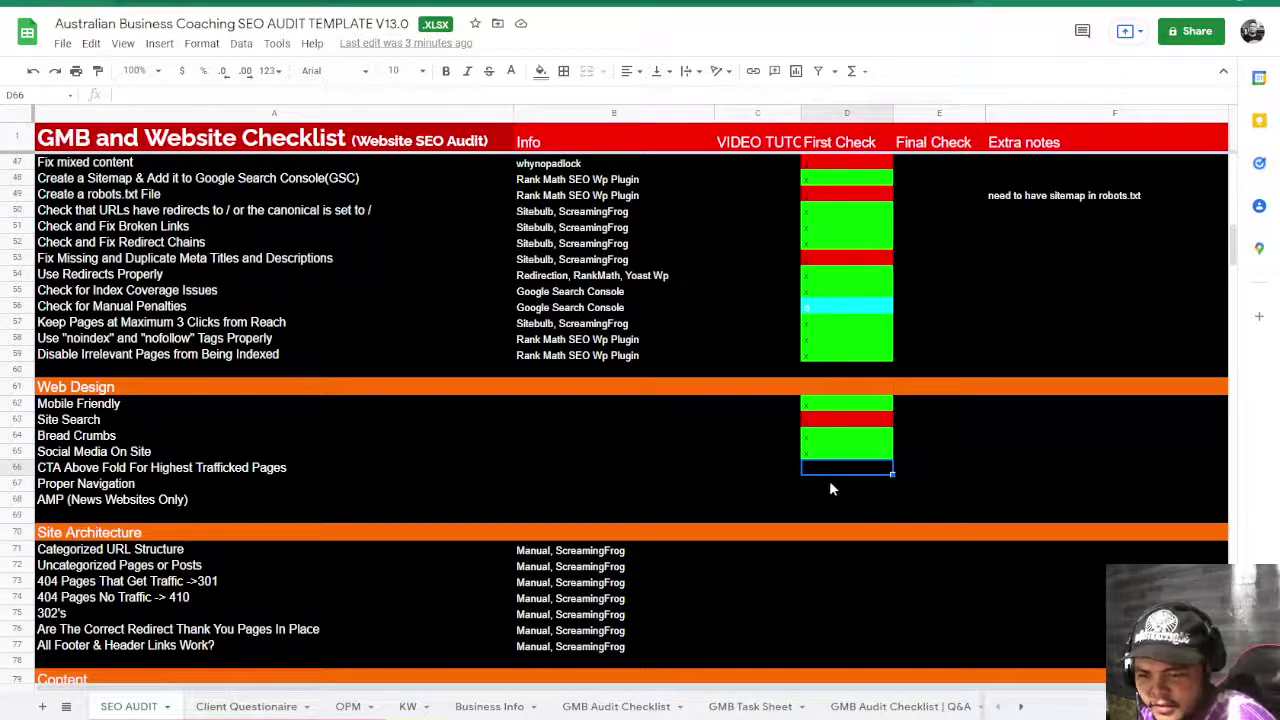
- Mark CTA Above Fold red with n, Proper Navigation green with x, and AMP with n
type("n")
key("Return")
left_click(177, 485)
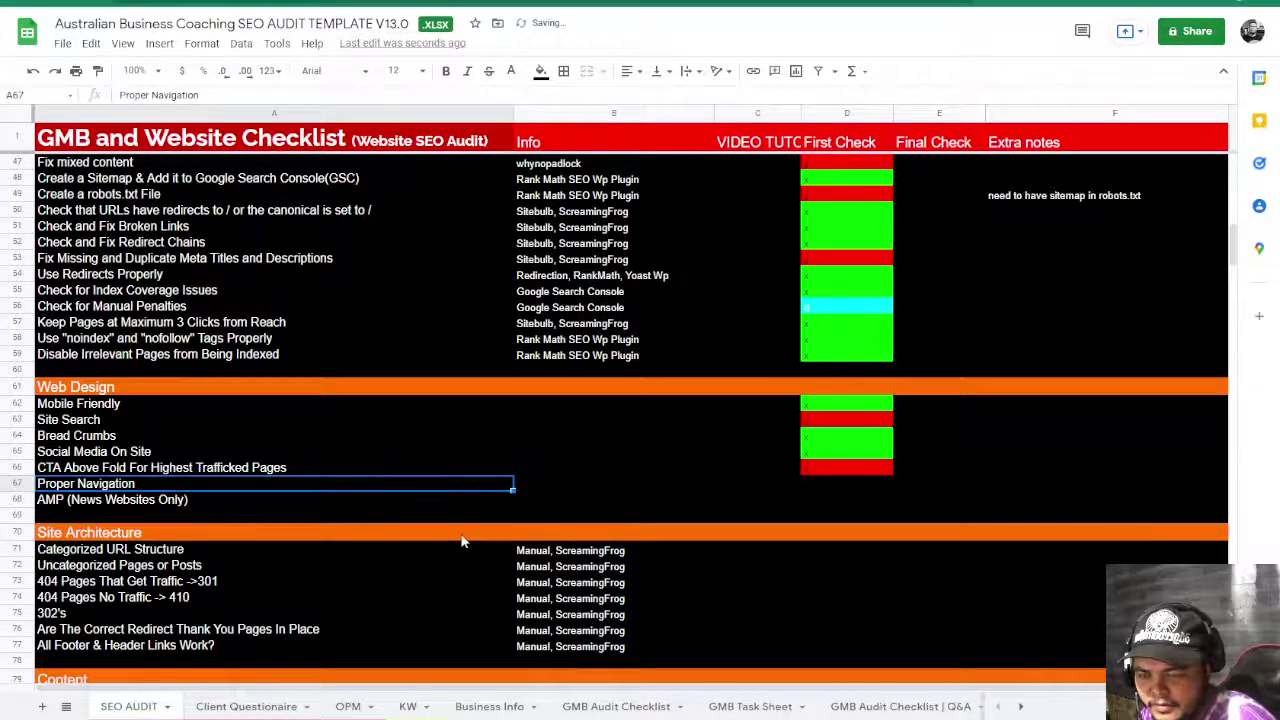
left_click(819, 485)
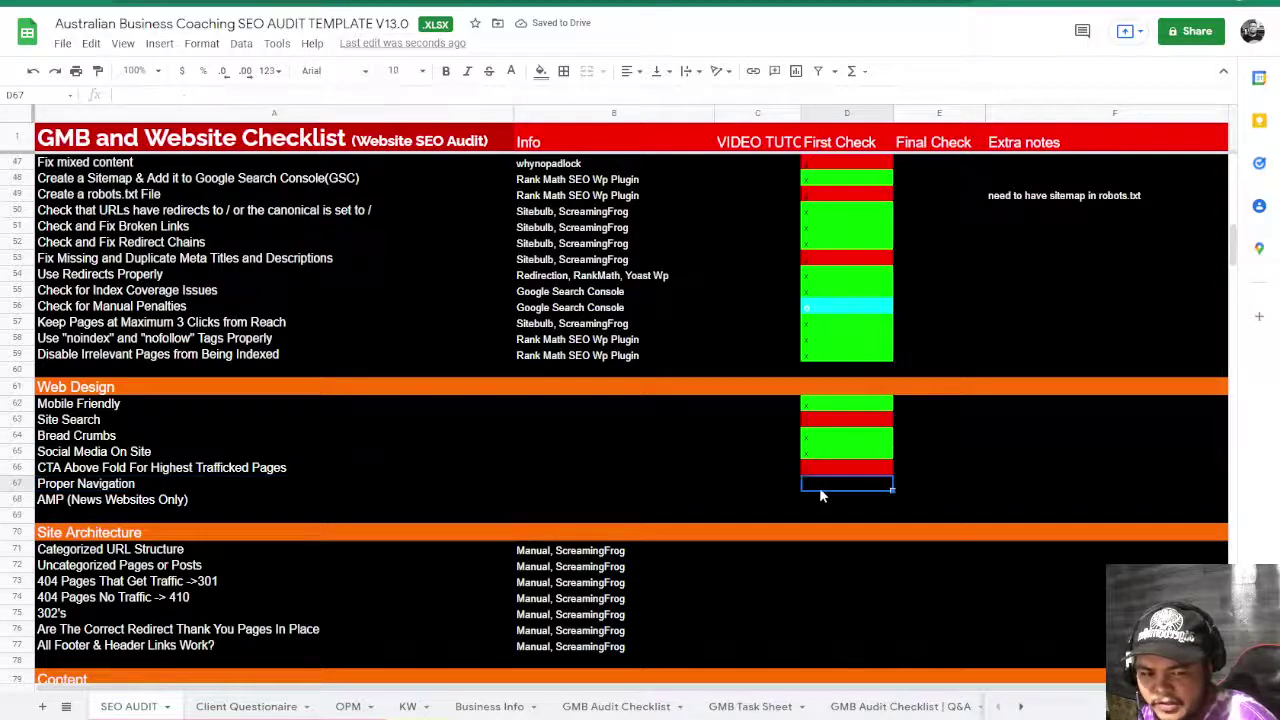
type("x")
key("Return")
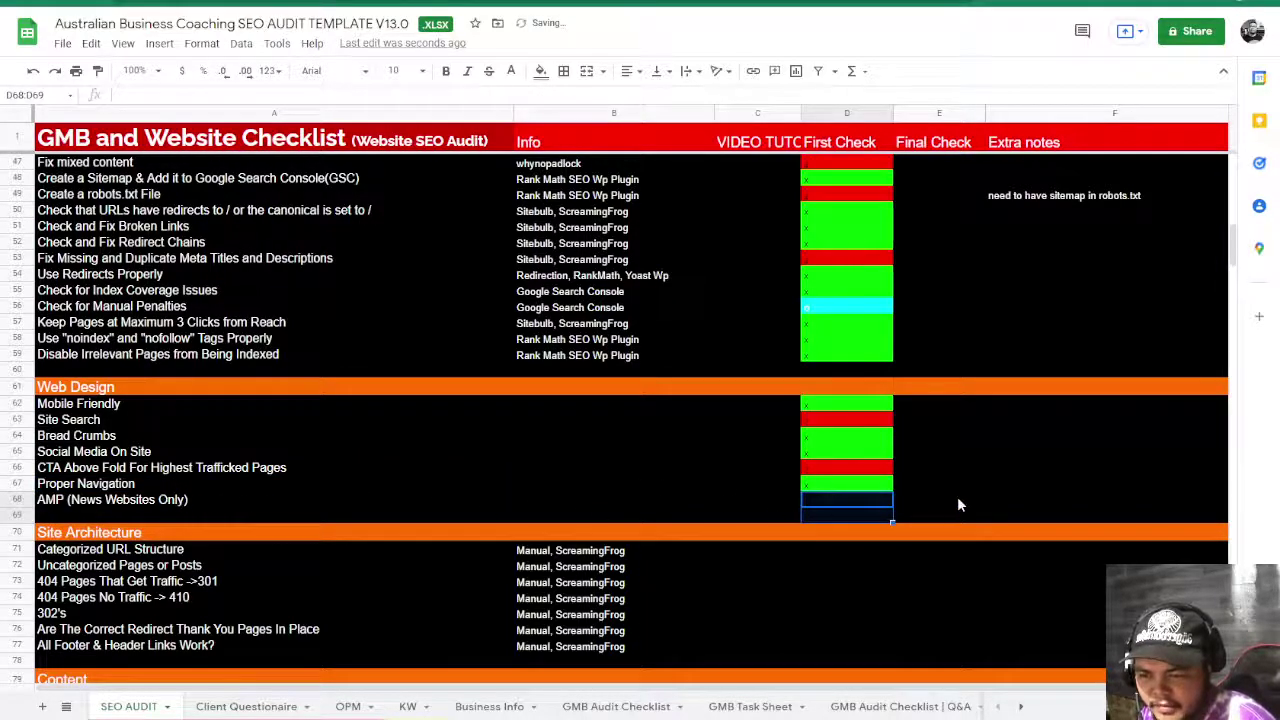
type("n")
left_click(806, 539)
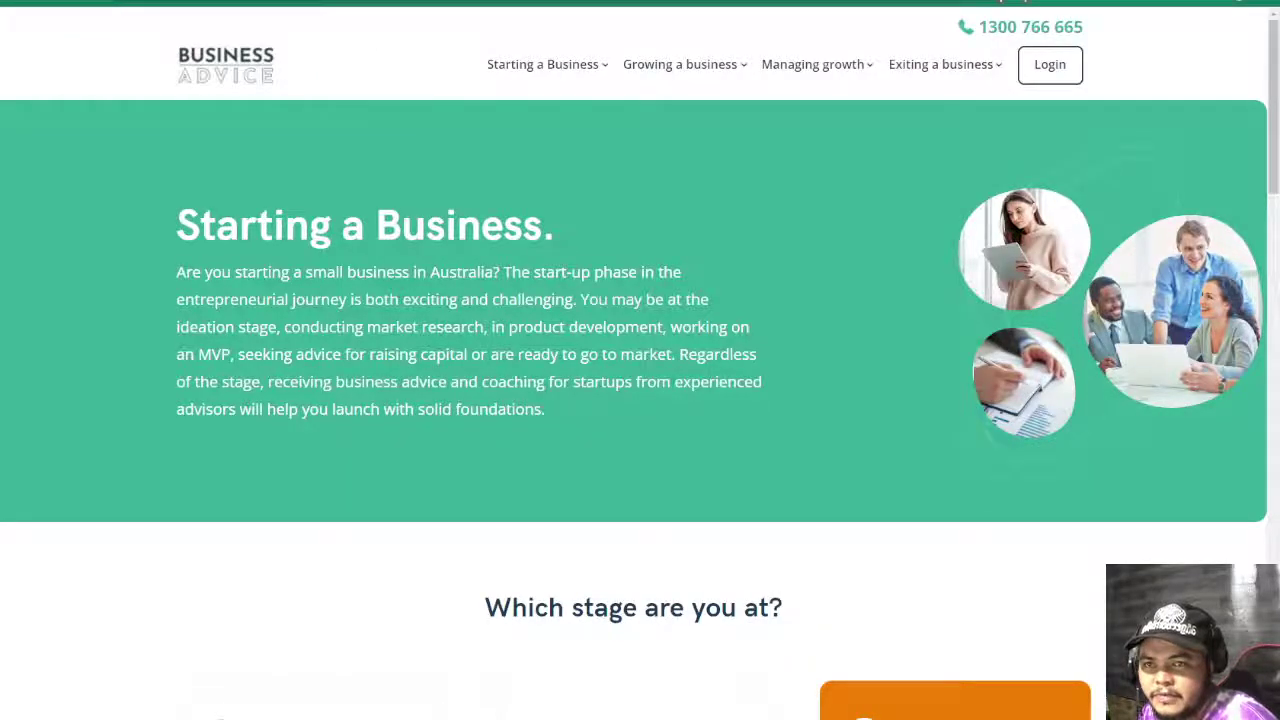
- Append 'step' to the starting-a-business URL to load a missing page, then return to Sheets
left_click(634, 28)
type("r")
key("BackSpace")
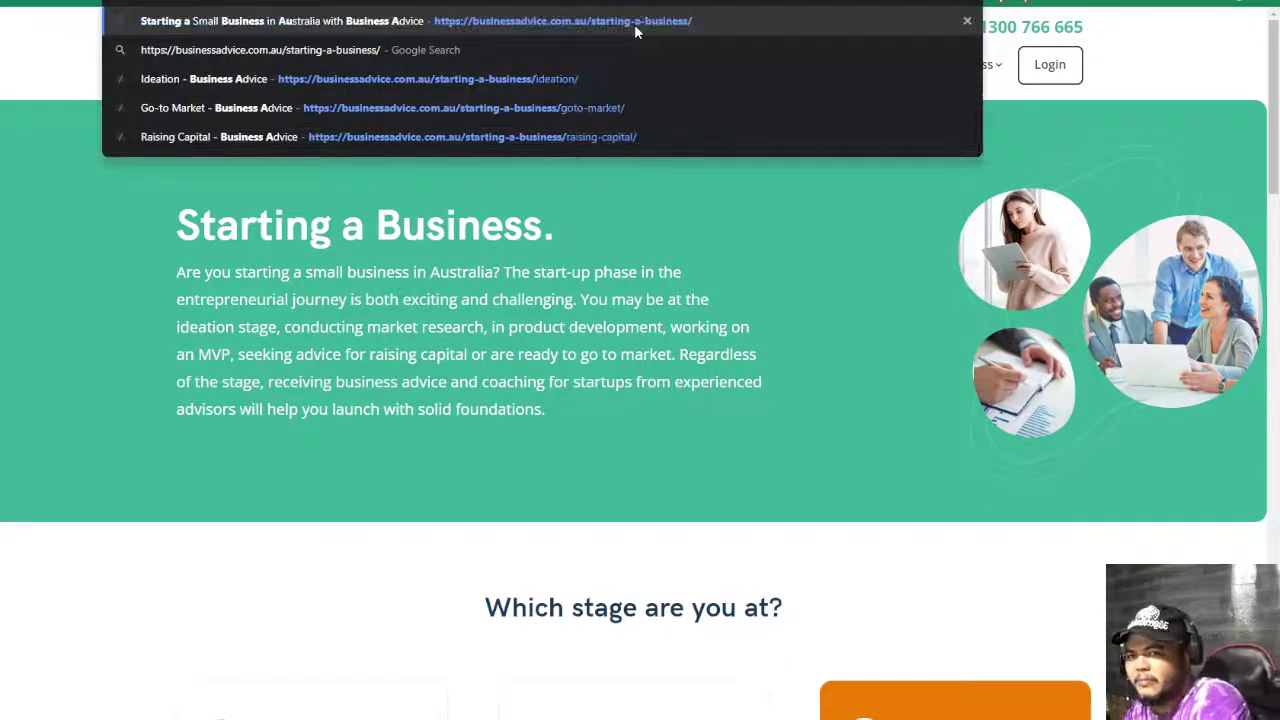
type("step")
key("Return")
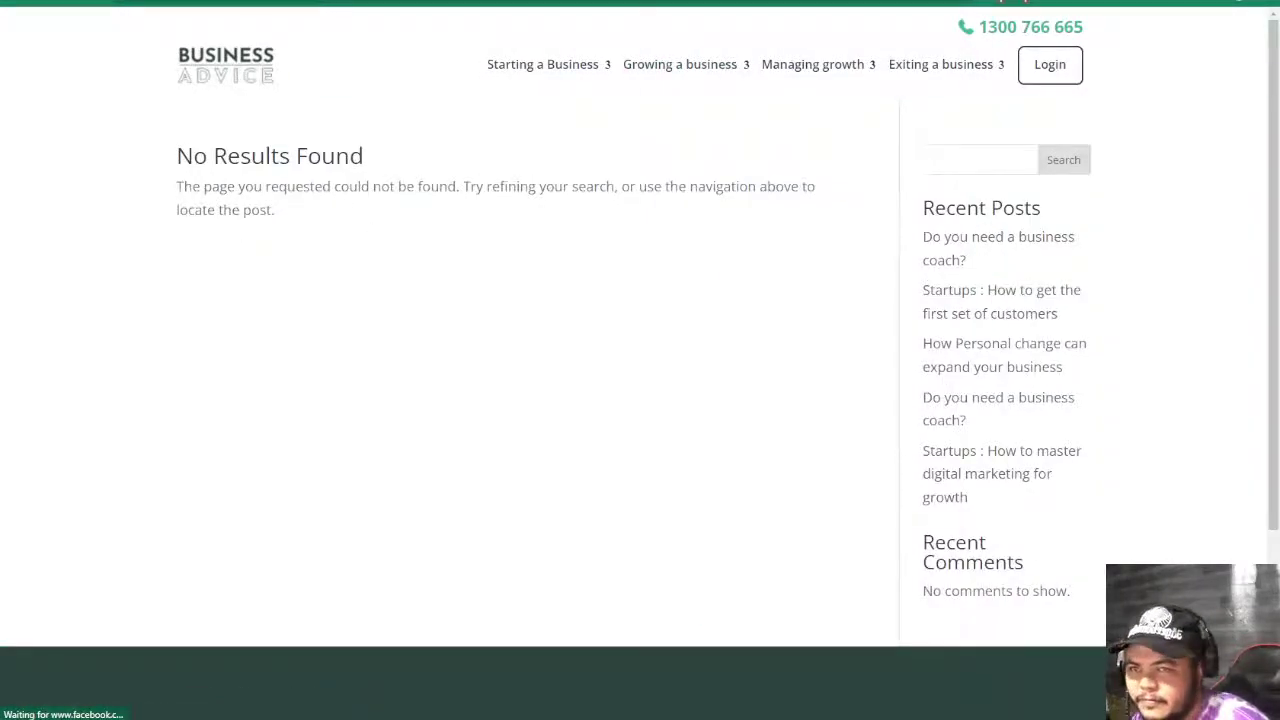
key("ctrl+Tab")
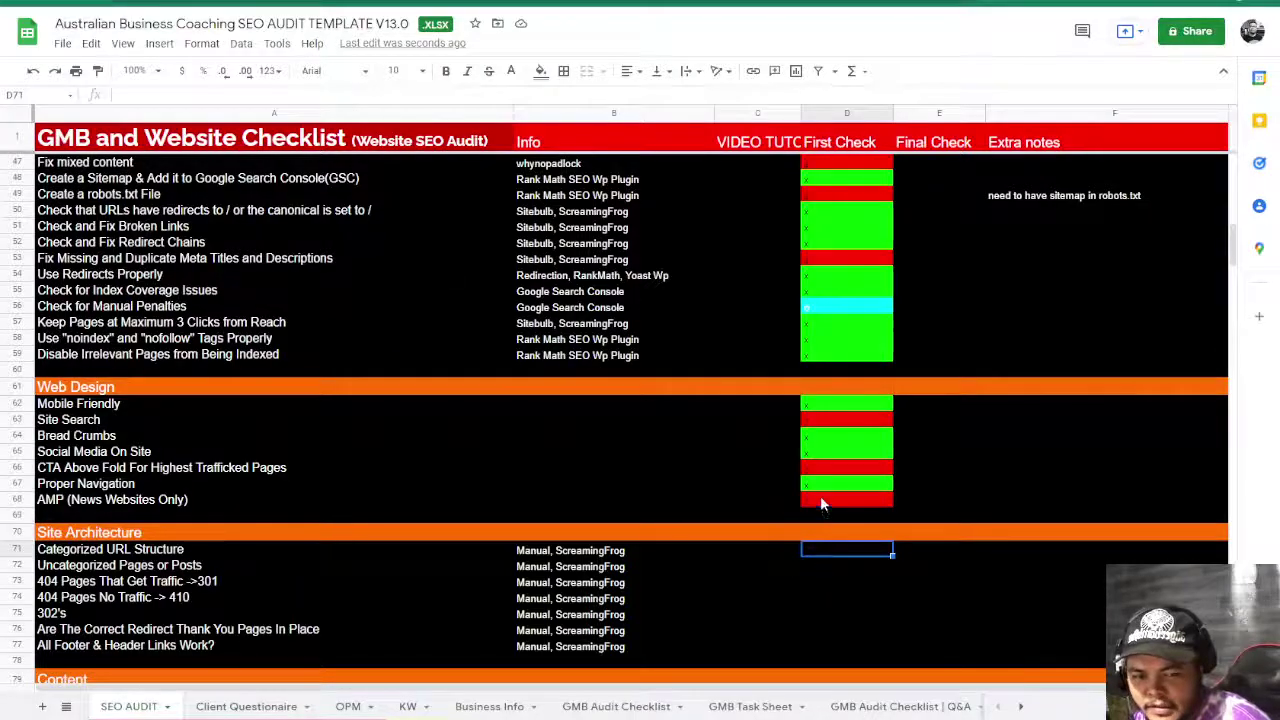
- Mark AMP as passed with an x in D68
left_click(820, 504)
type("x")
key("Return")
scroll(847, 613, "down", 5)
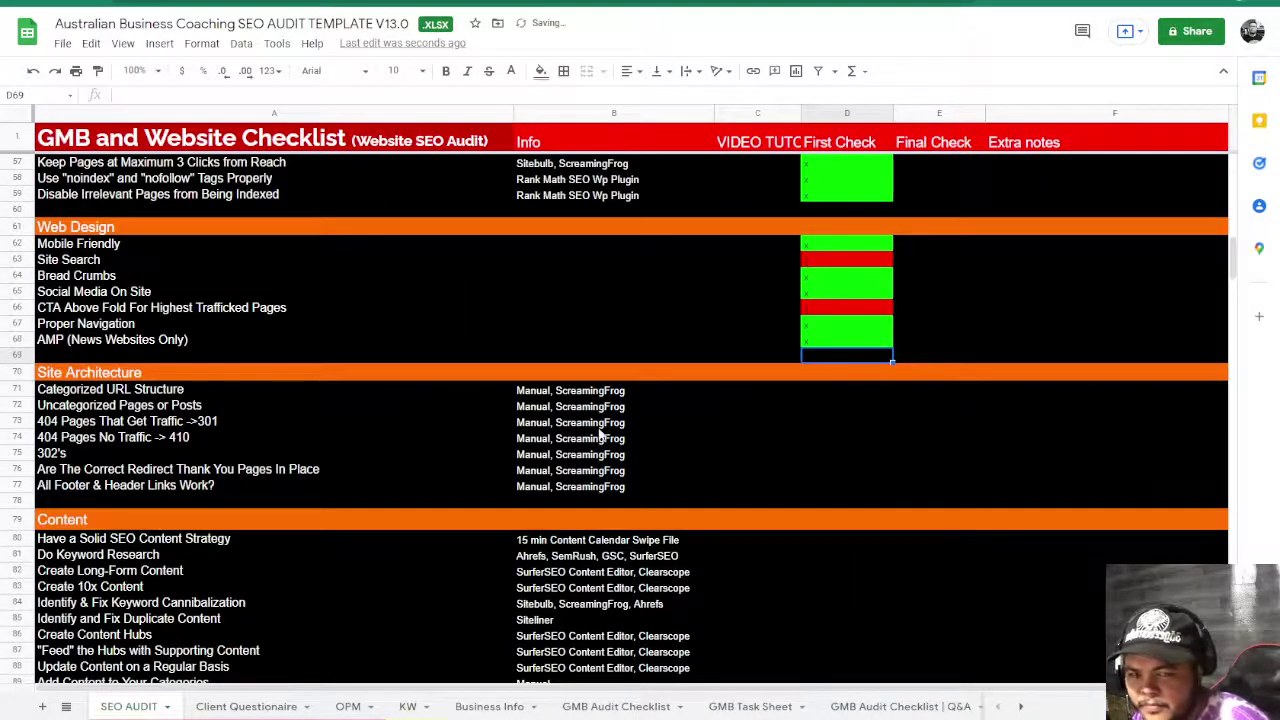
scroll(600, 436, "down", 3)
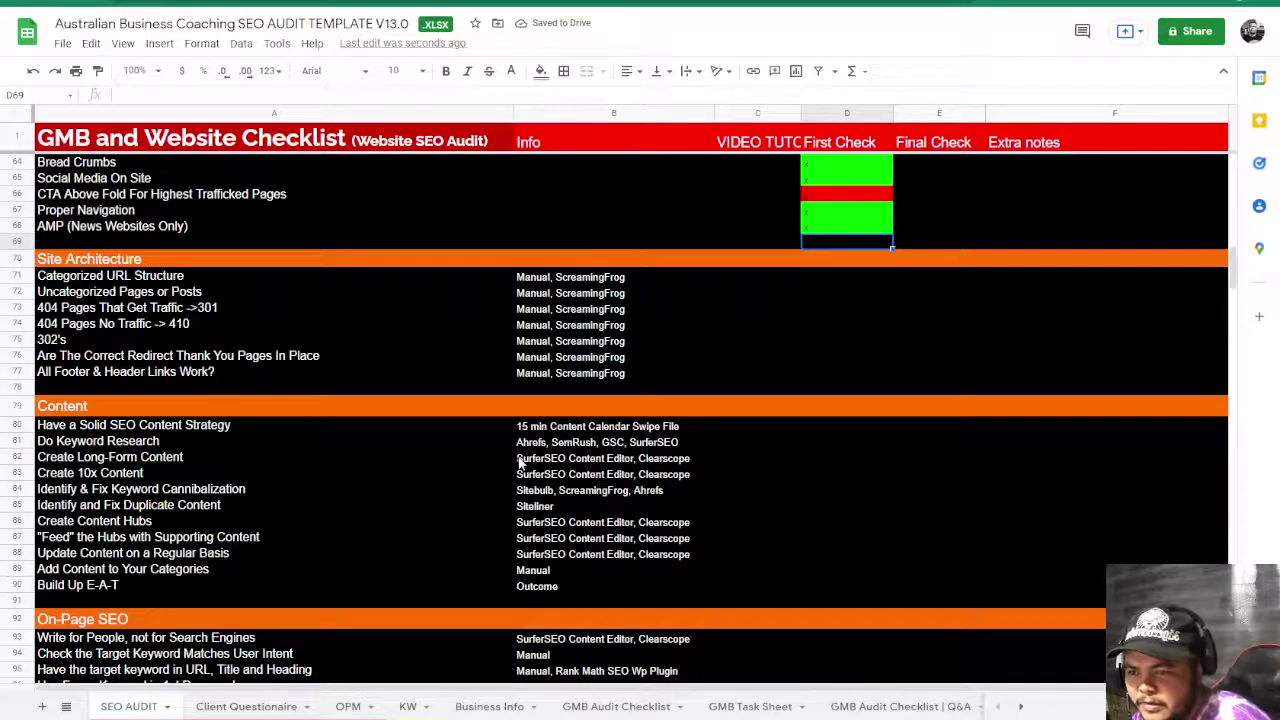
- Enter o in D71 and D72 for Categorized URL Structure and Uncategorized Pages or Posts
left_click(823, 277)
type("x")
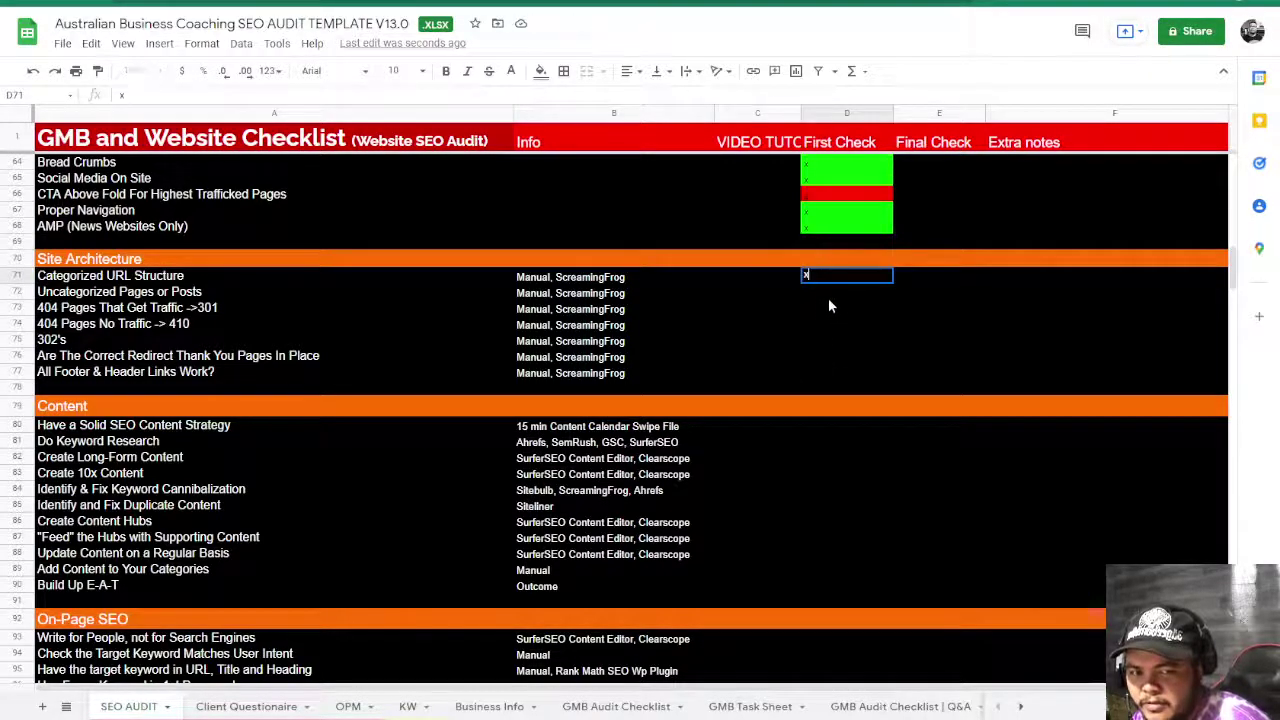
key("BackSpace")
type("o")
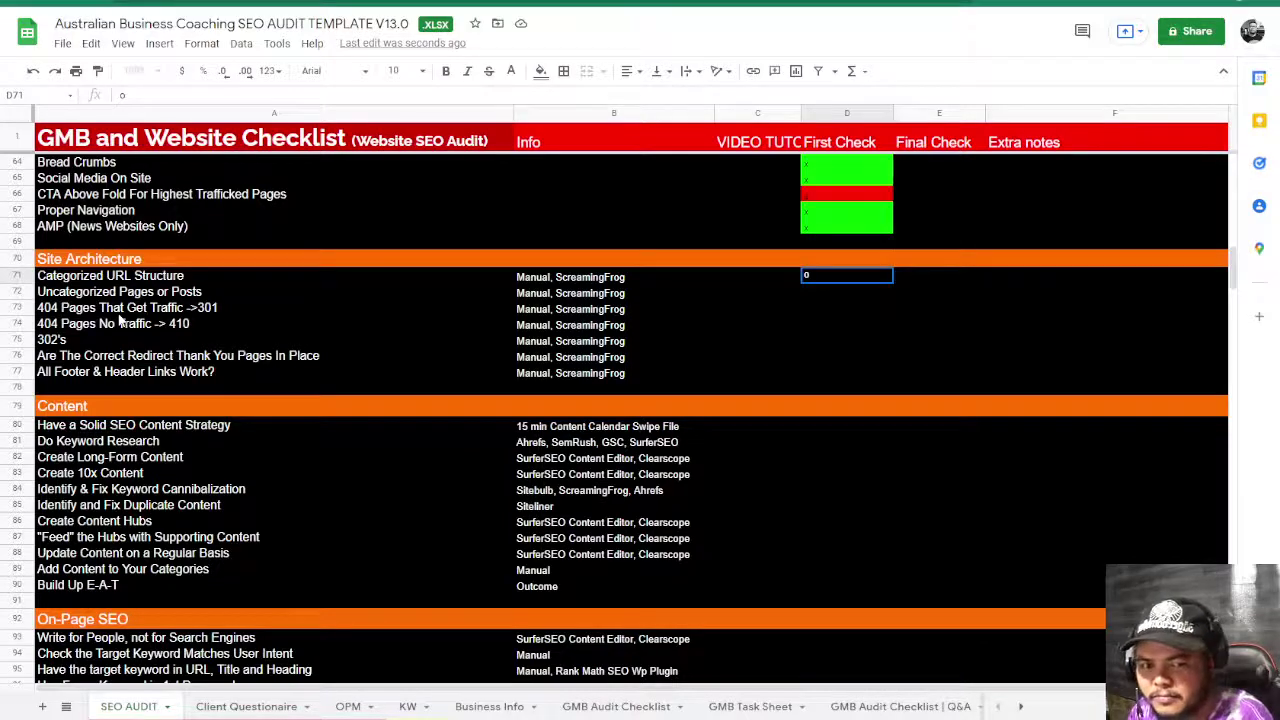
key("ctrl+Return")
key("Return")
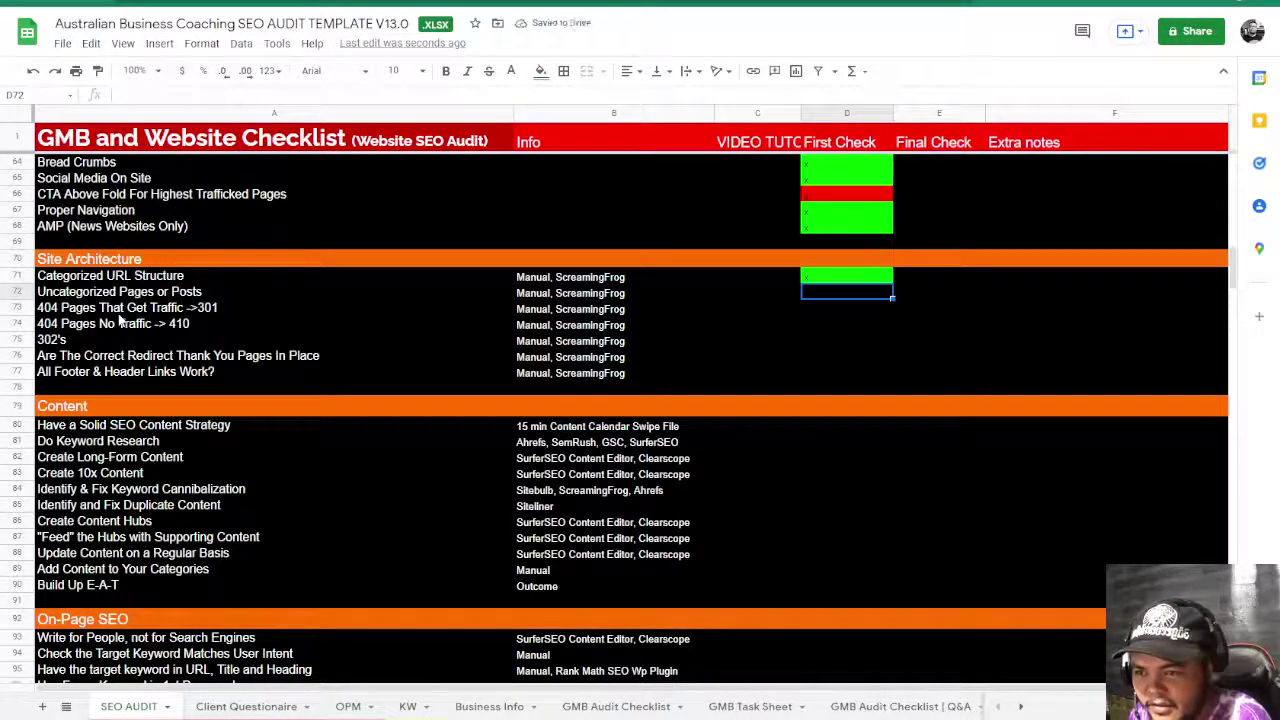
type("o")
key("Return")
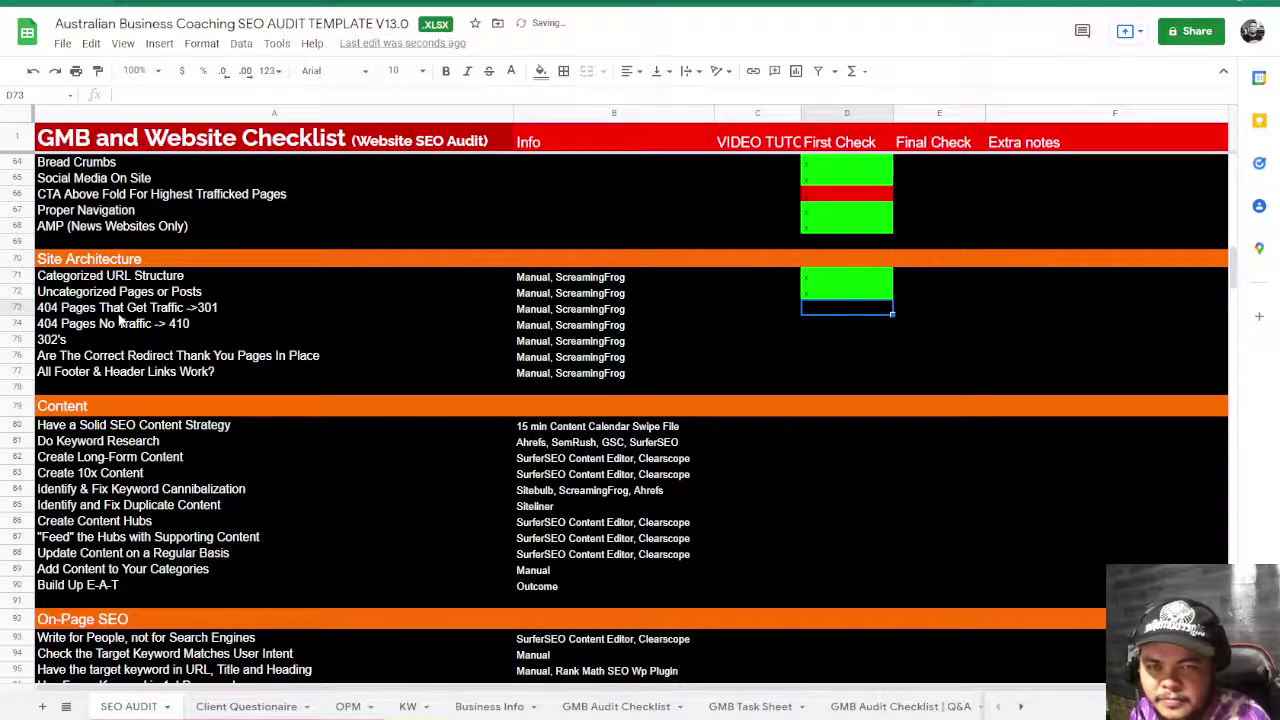
key("ctrl+Tab")
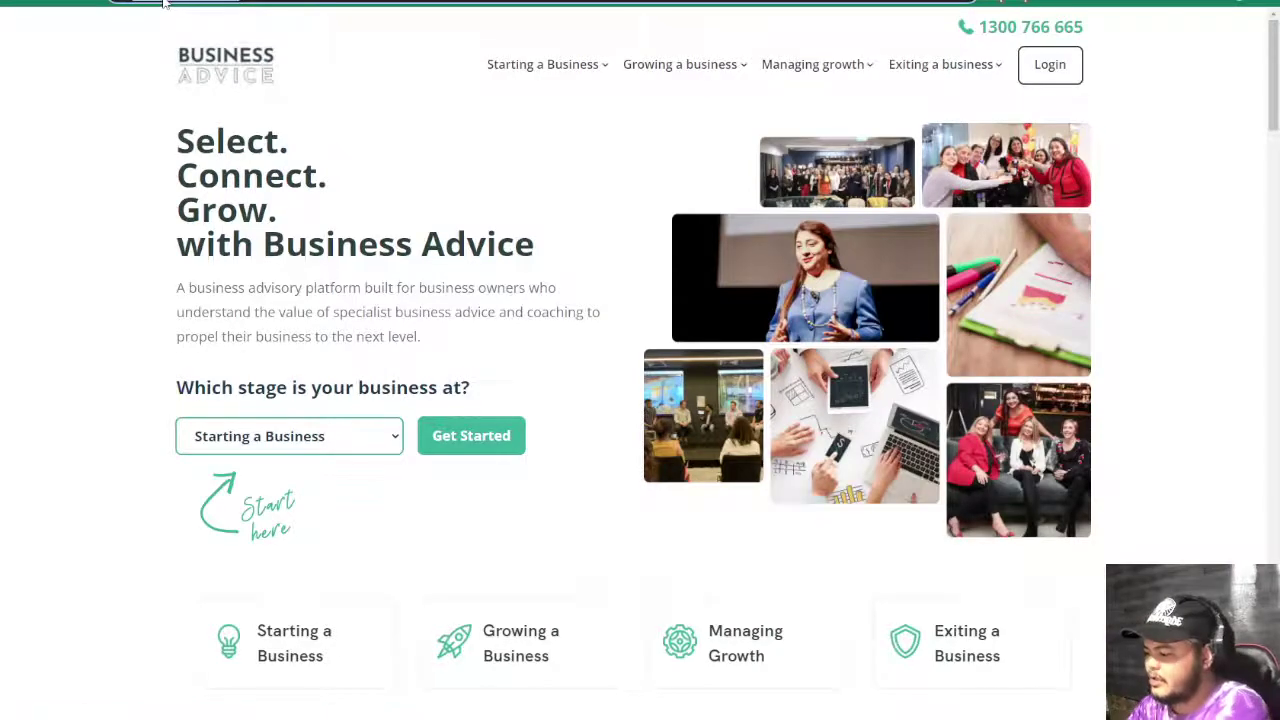
left_click(165, 3)
type("site:")
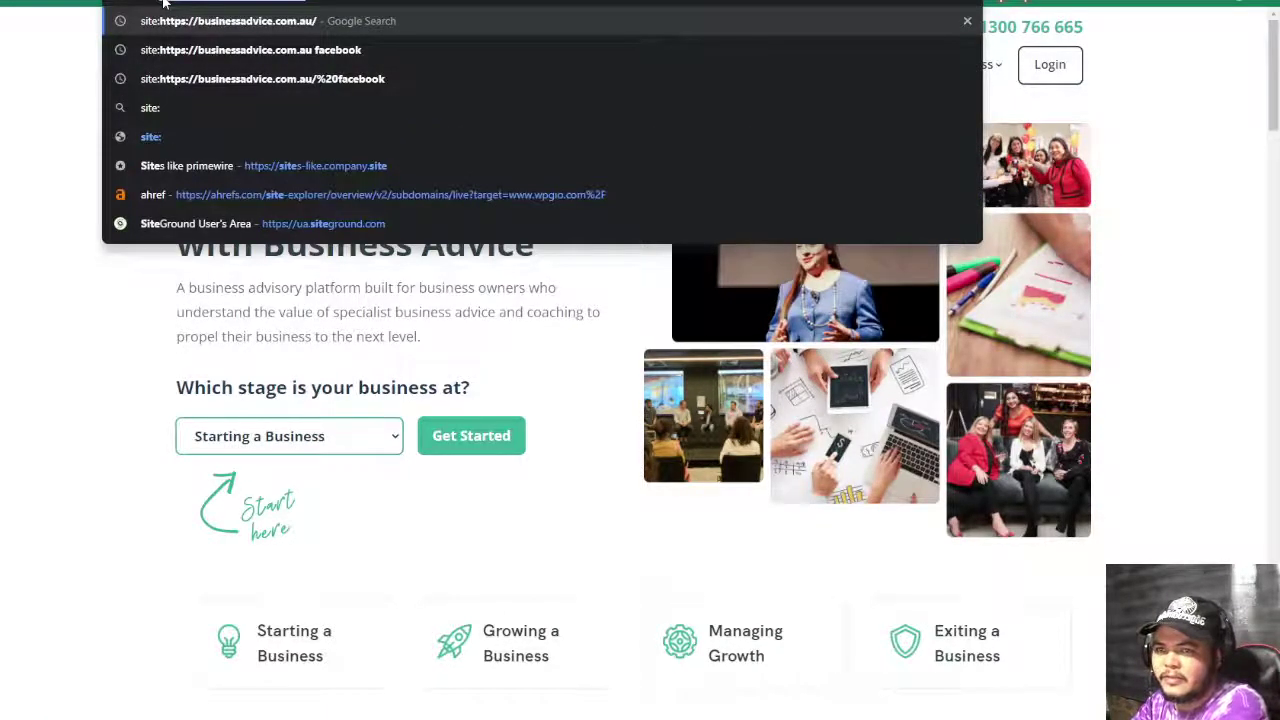
key("Return")
left_click(390, 42)
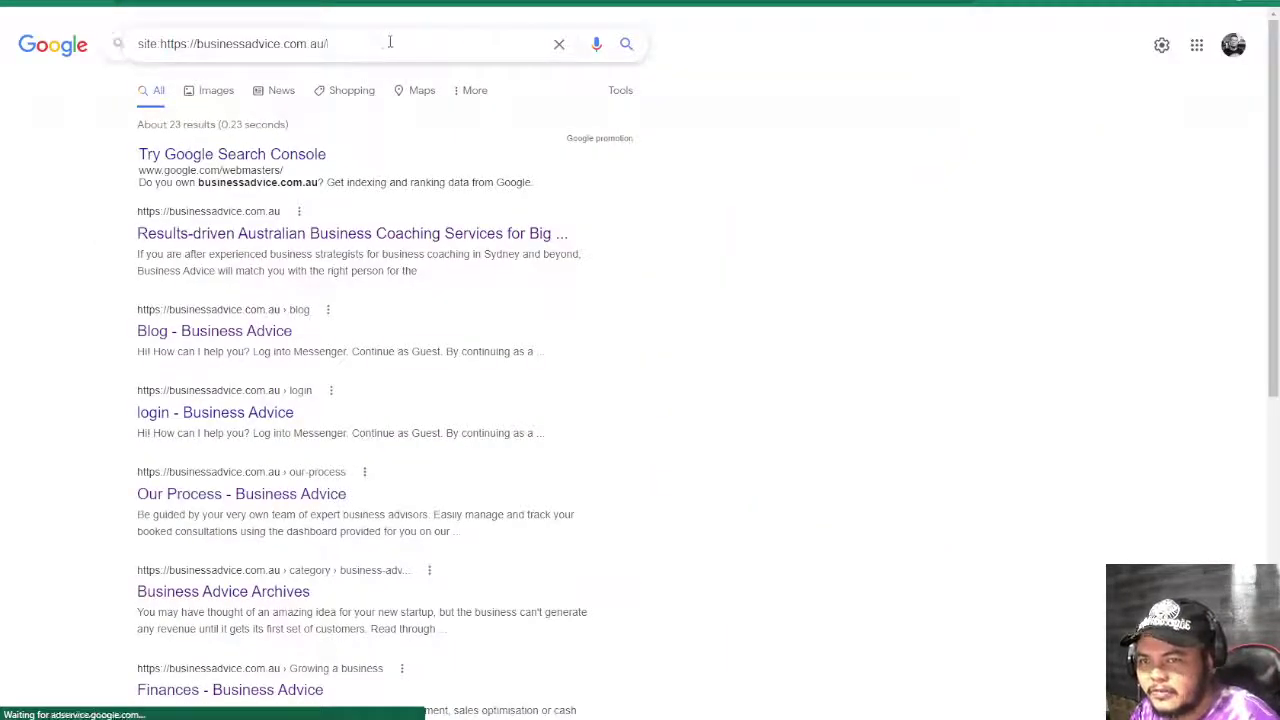
type("uncatego")
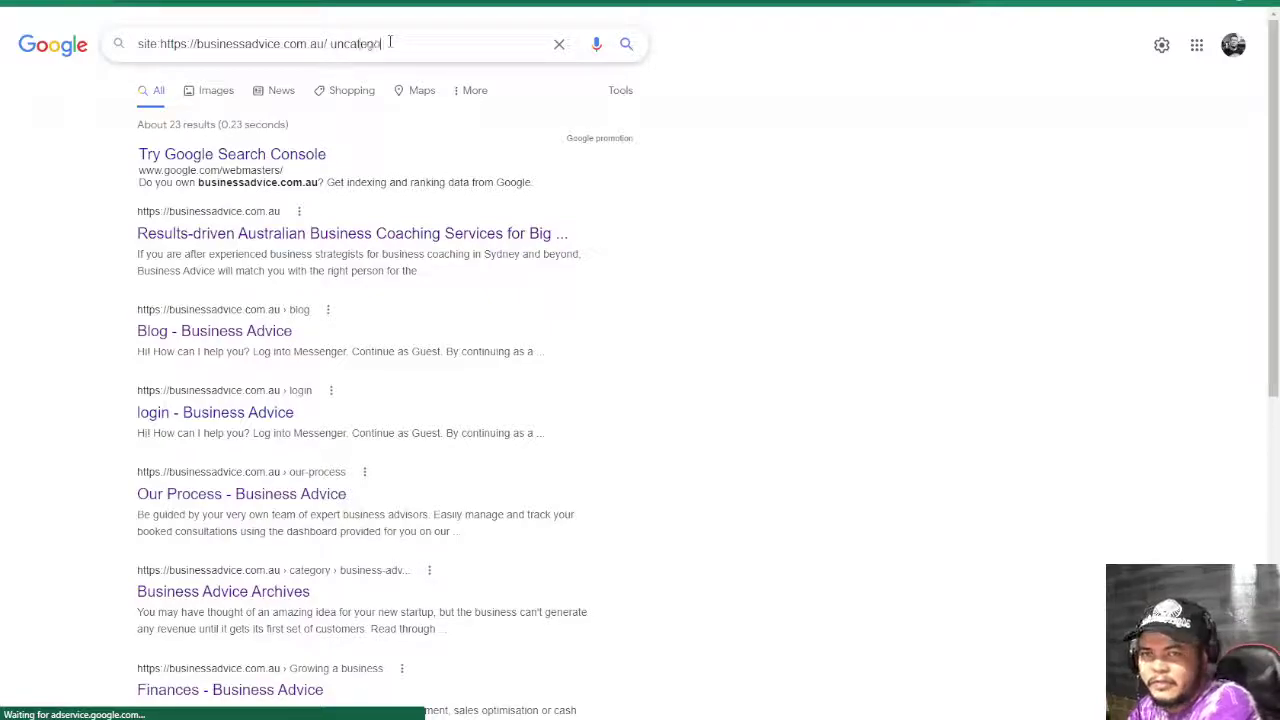
type("rized")
key("Return")
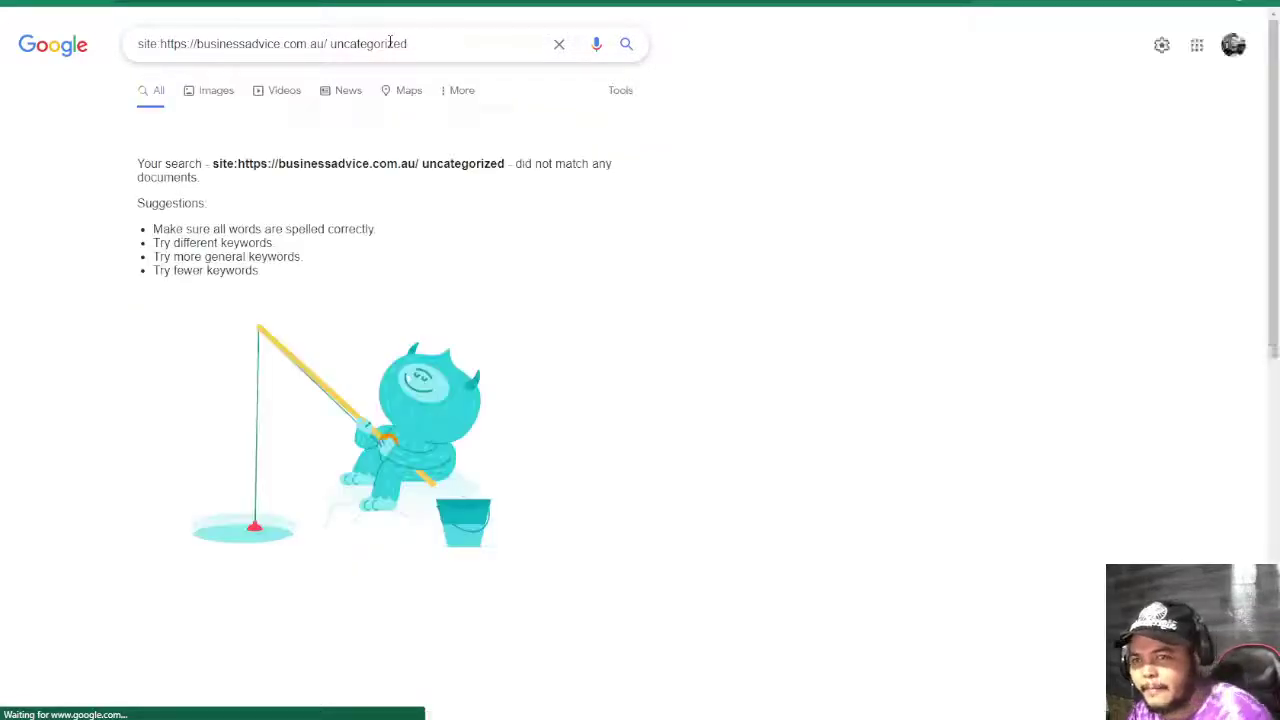
key("ctrl+Tab")
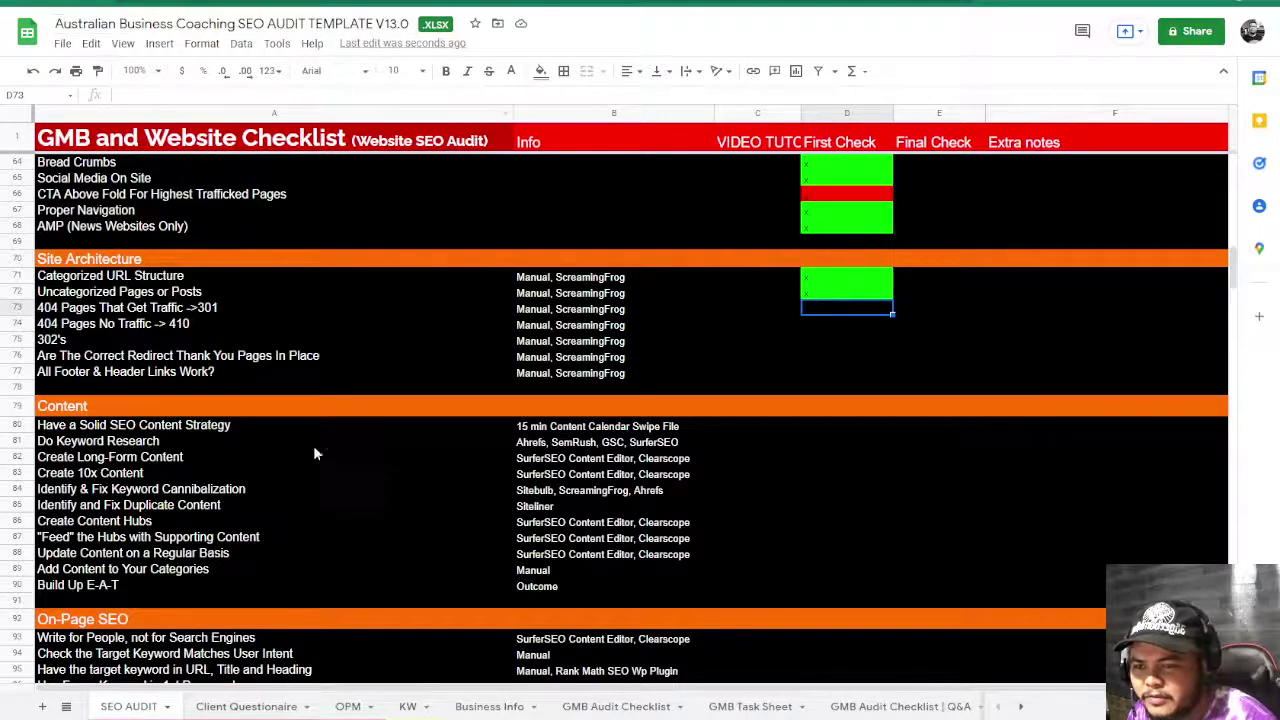
- Enter x in D73 and D74 for the two 404 Pages checks, then select the 302's cell
type("x")
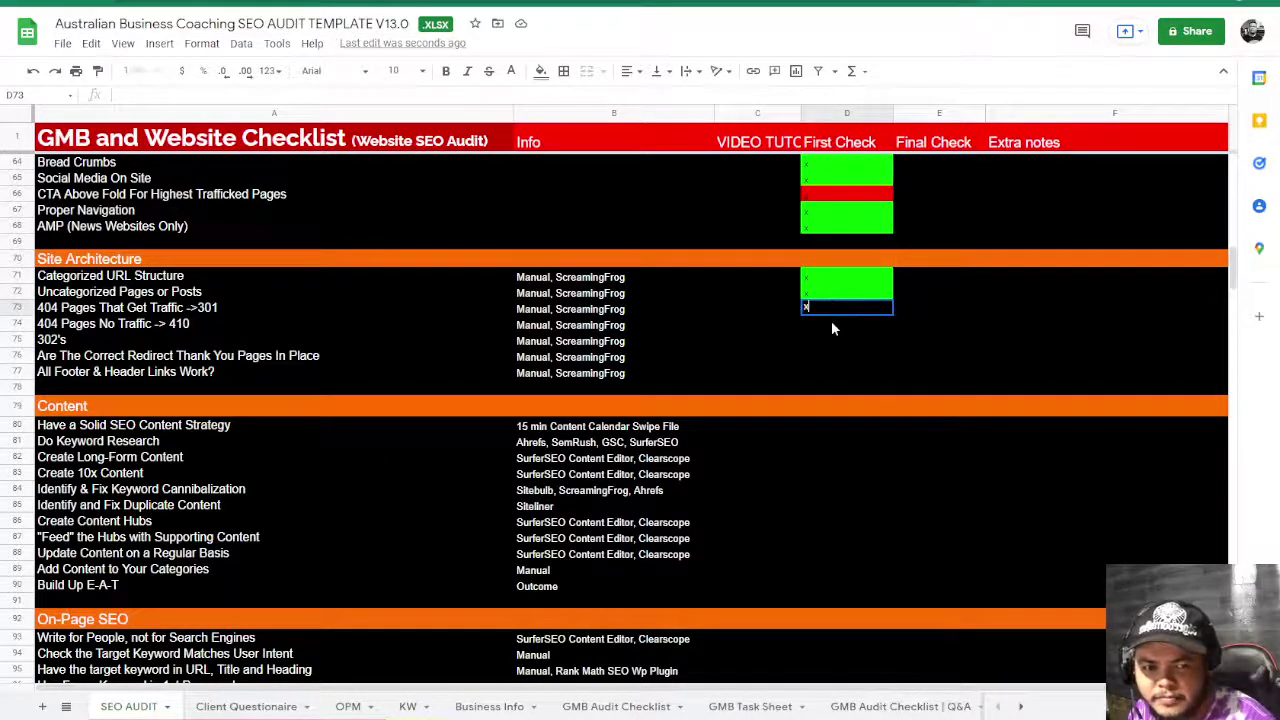
key("Return")
type("x")
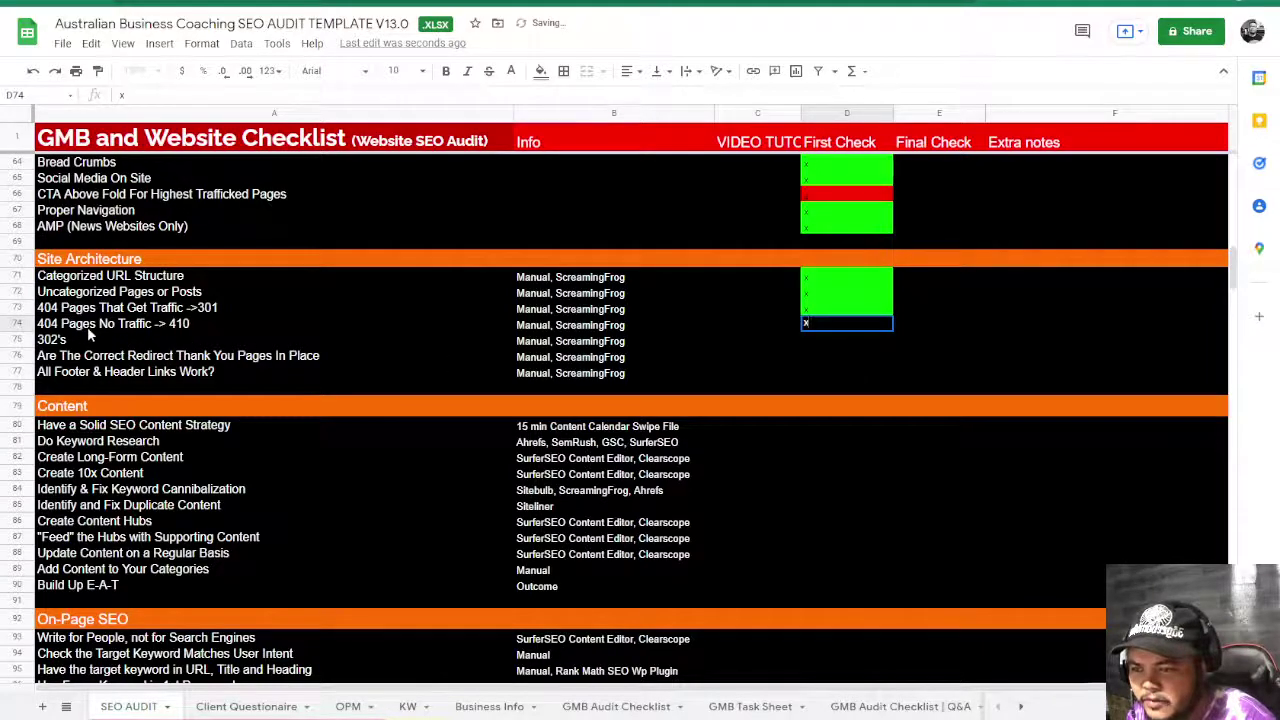
left_click(198, 343)
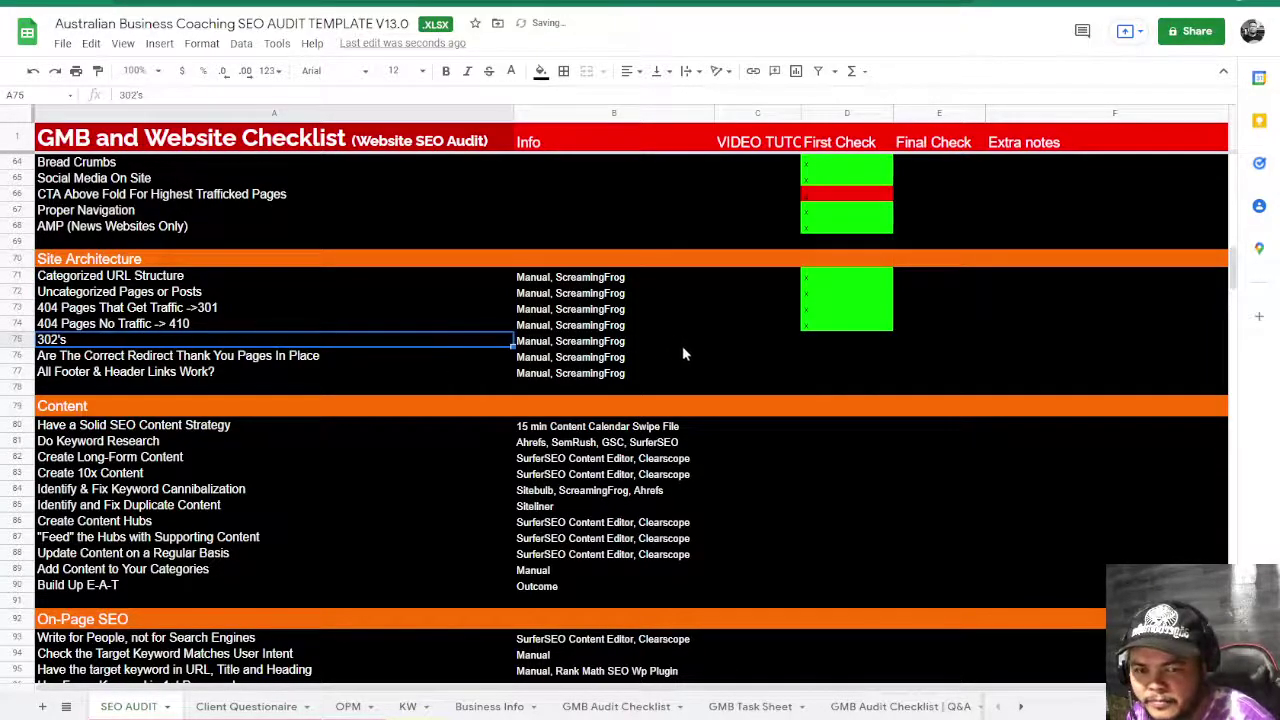
left_click(833, 341)
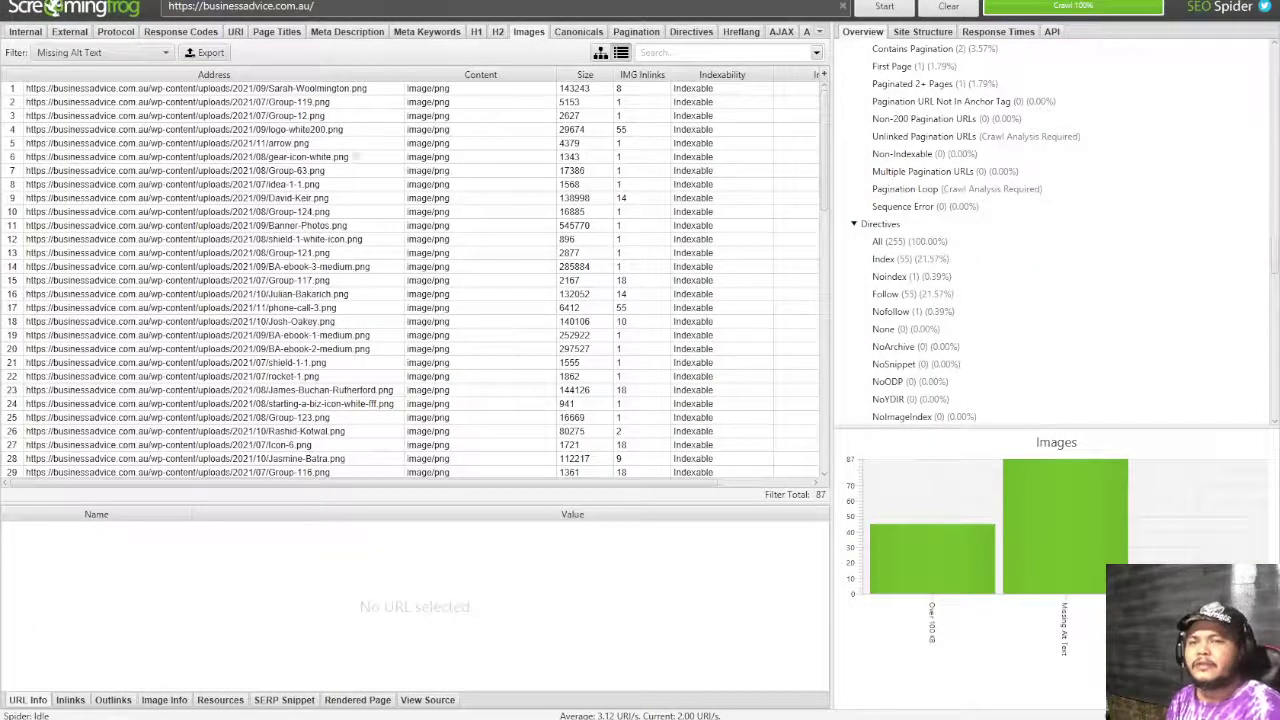
- In Screaming Frog, filter Internal pages to HTML and inspect the /blog 301 redirect, then return to Sheets
left_click(52, 58)
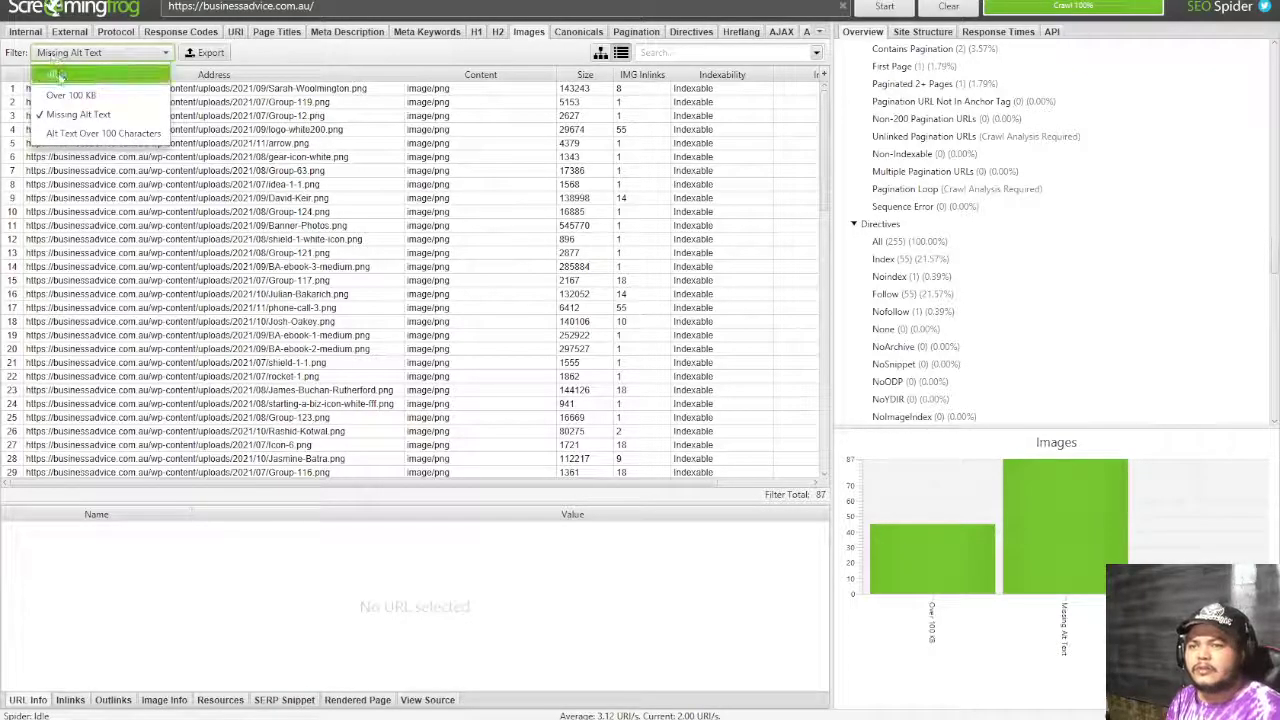
left_click(25, 31)
left_click(66, 53)
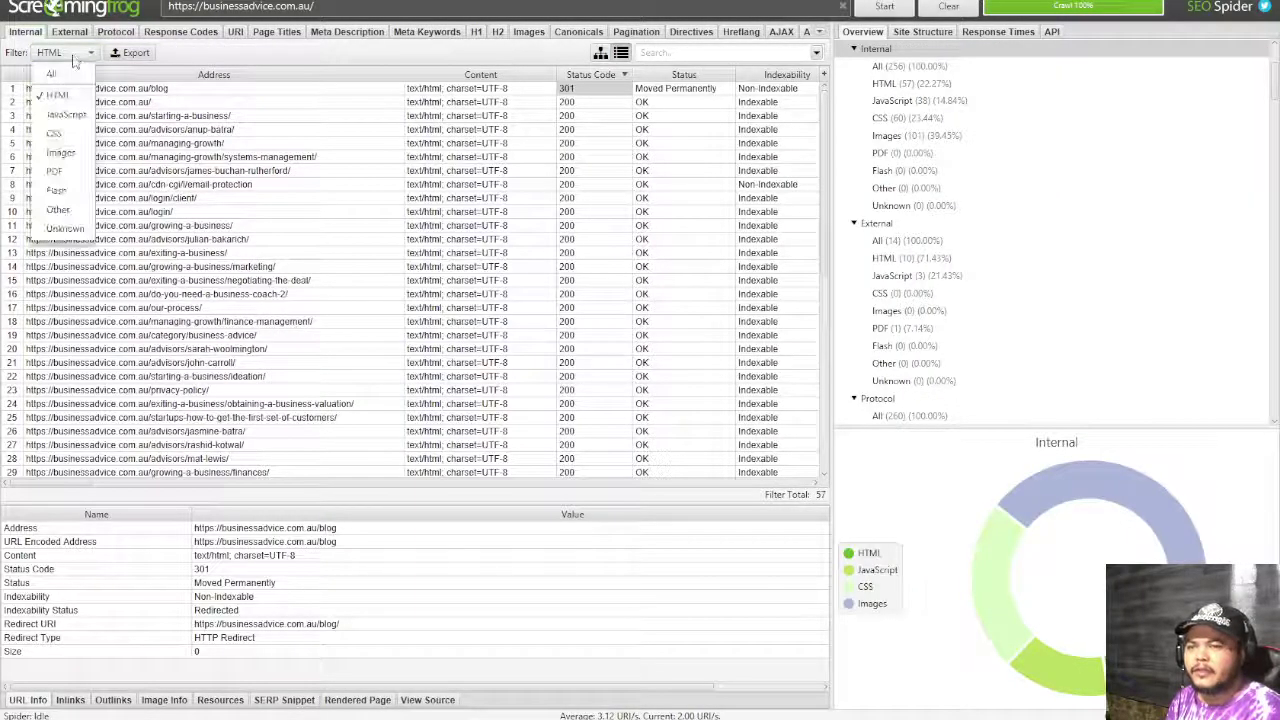
left_click(60, 84)
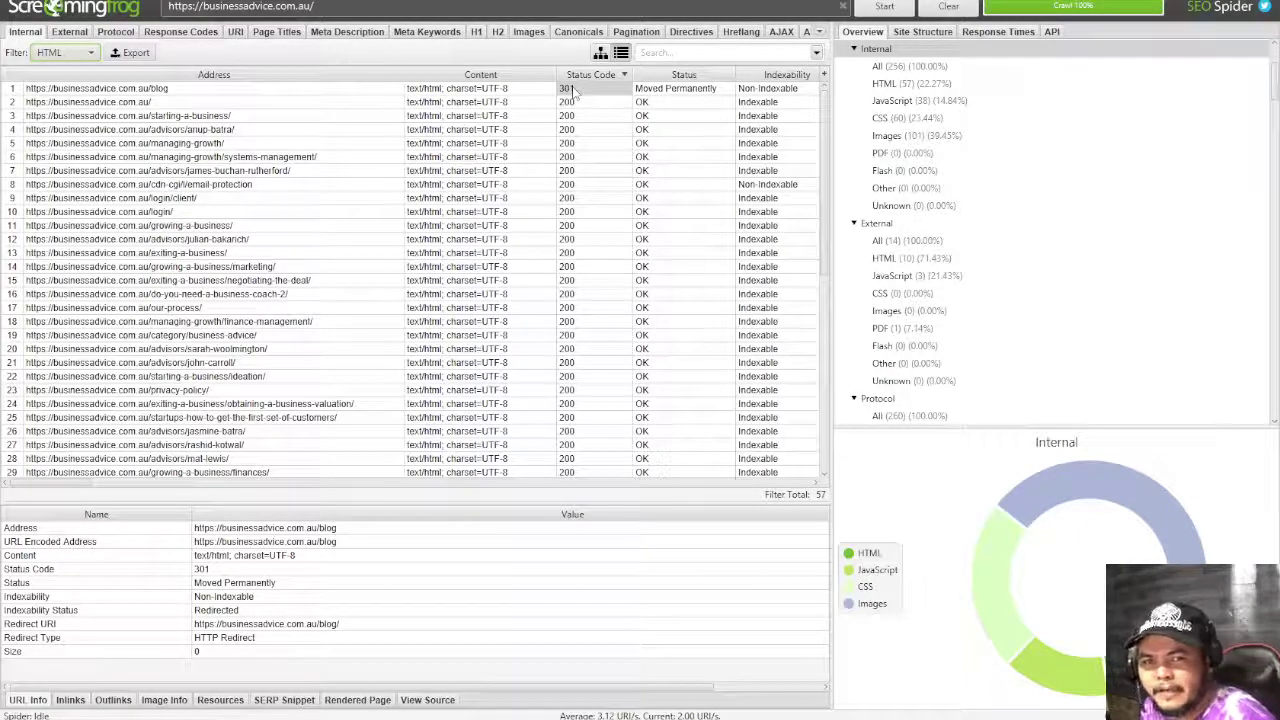
left_click(680, 90)
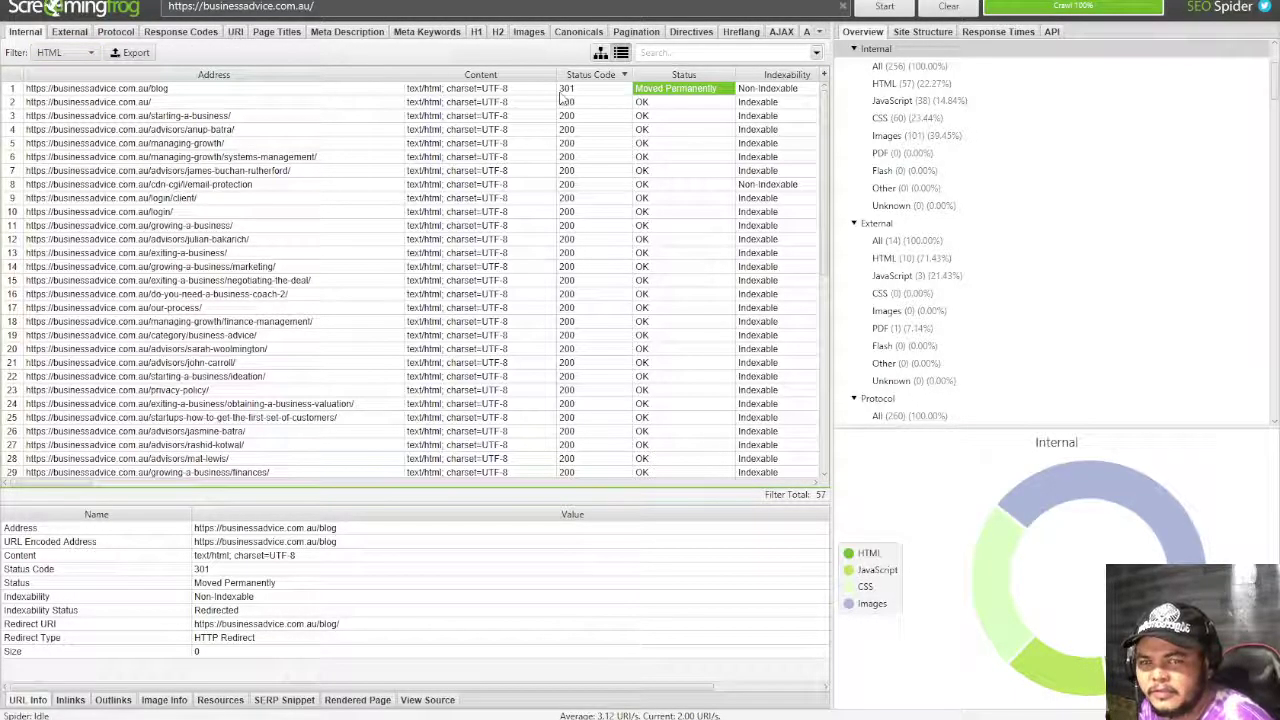
left_click(165, 89)
key("alt+Tab")
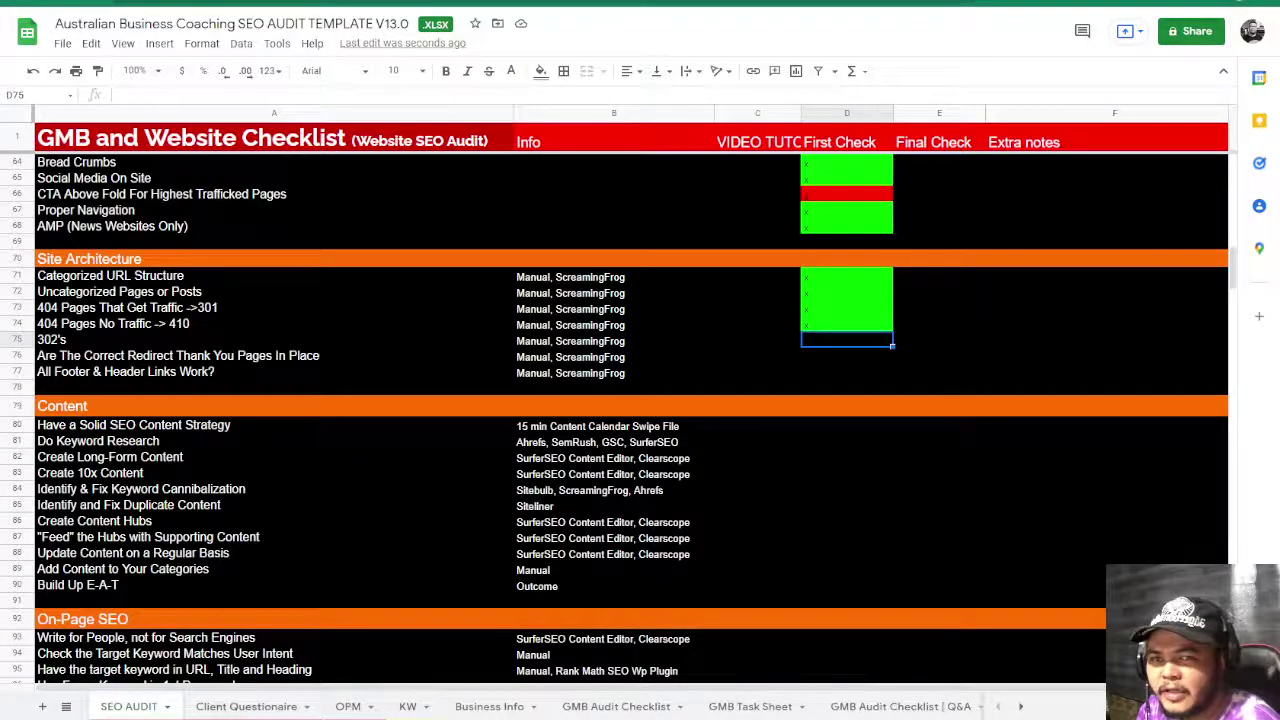
- Load the businessadvice.com.au homepage from the pasted address and scroll down to the footer
key("ctrl+Tab")
left_click(310, 2)
type("https://businessadvice.com.au/")
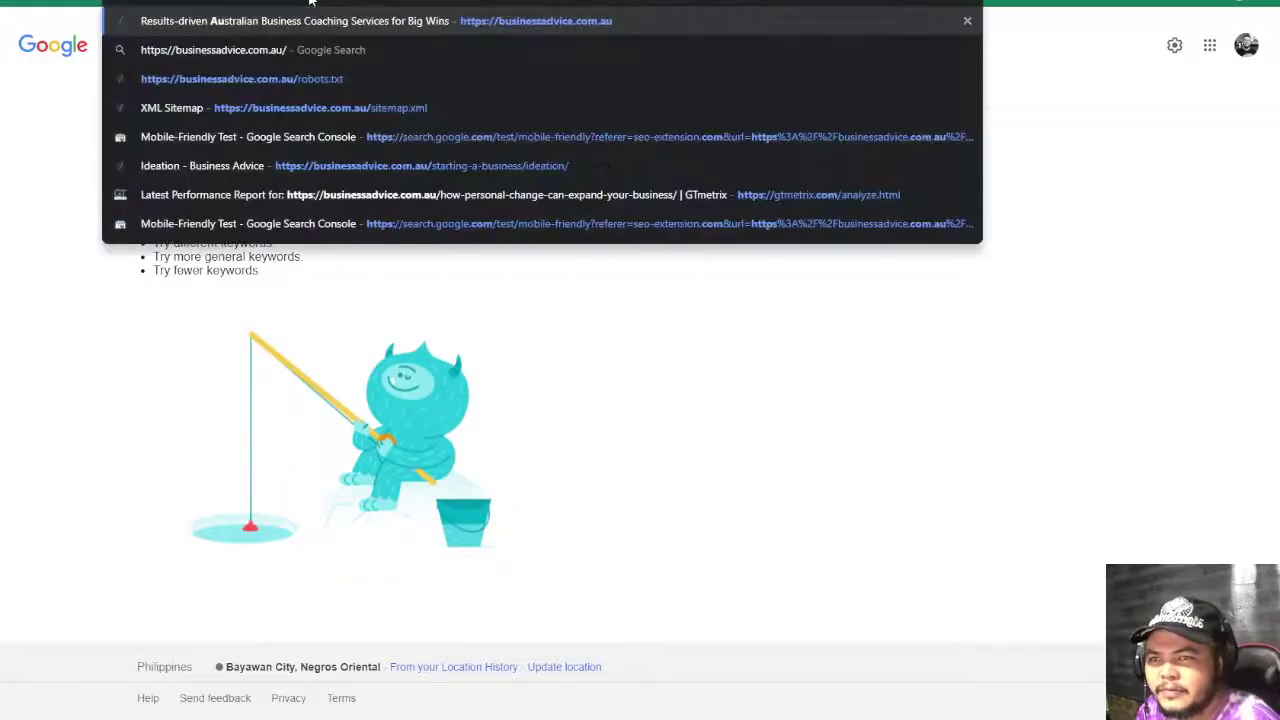
key("Return")
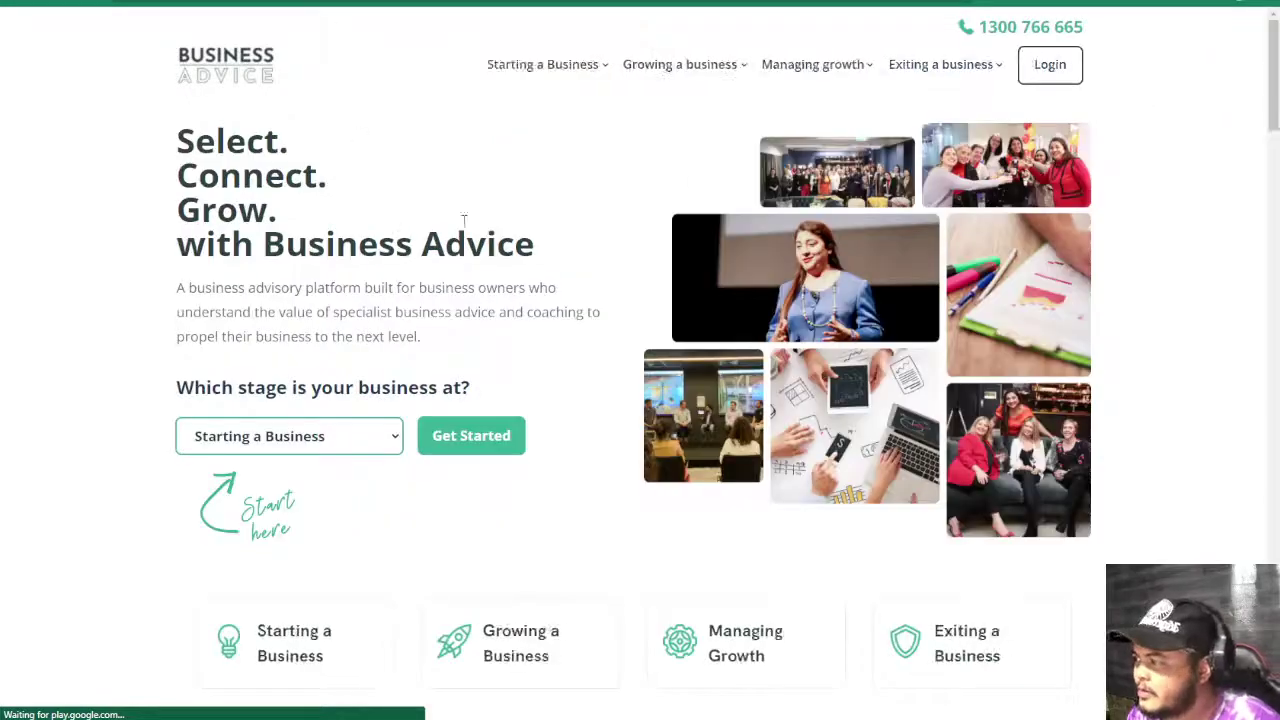
scroll(925, 305, "down", 4)
scroll(925, 305, "down", 20)
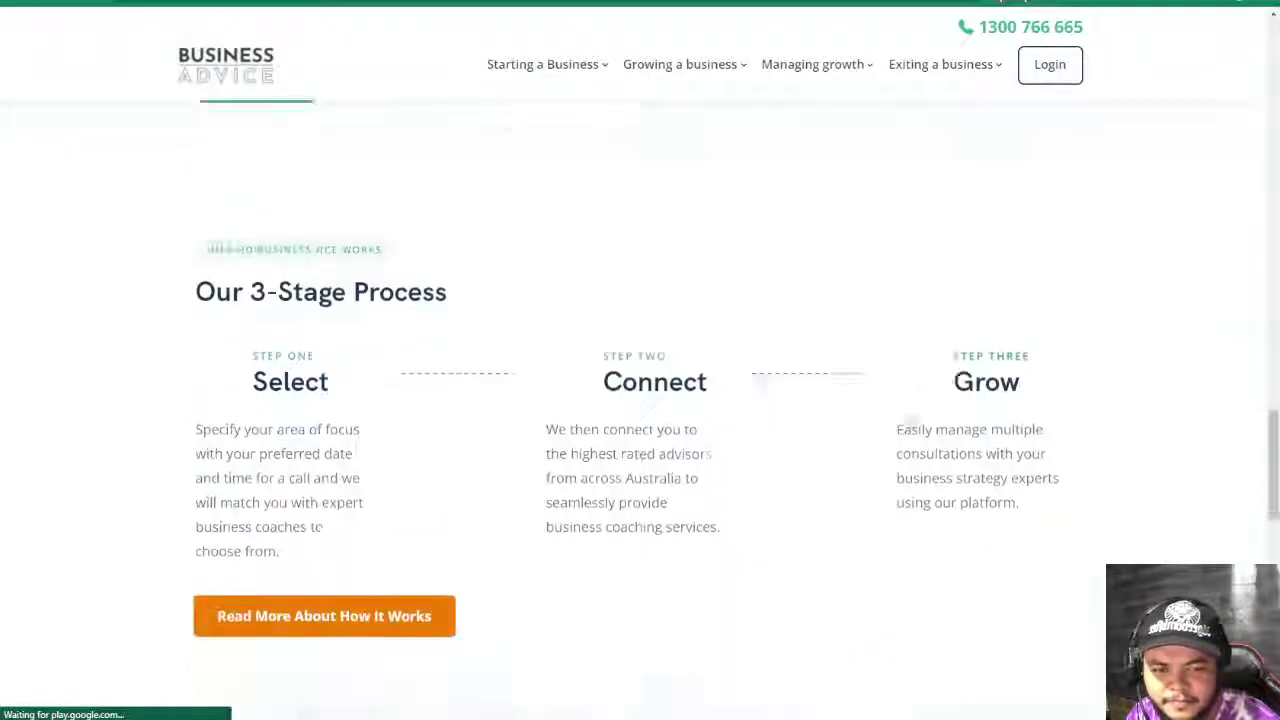
scroll(910, 420, "down", 5)
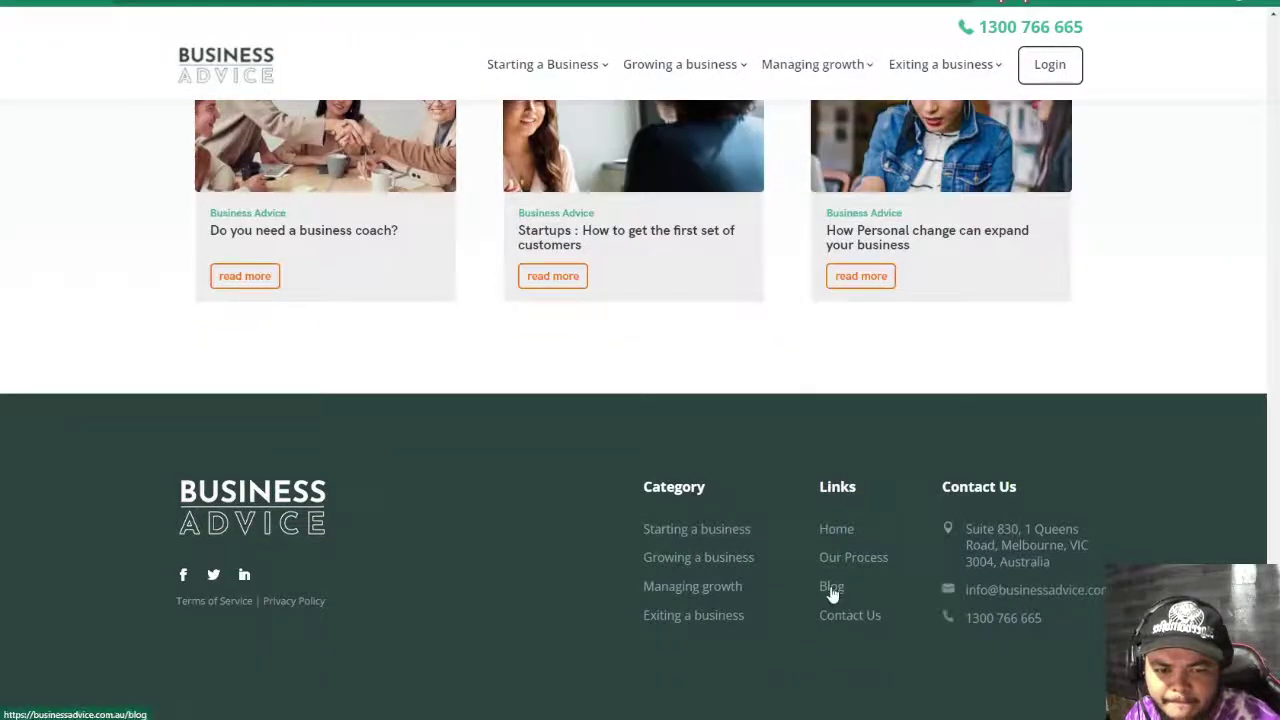
- Open the footer Blog link, scroll through the posts and back, then return to the audit sheet
left_click(831, 586)
scroll(667, 230, "down", 3)
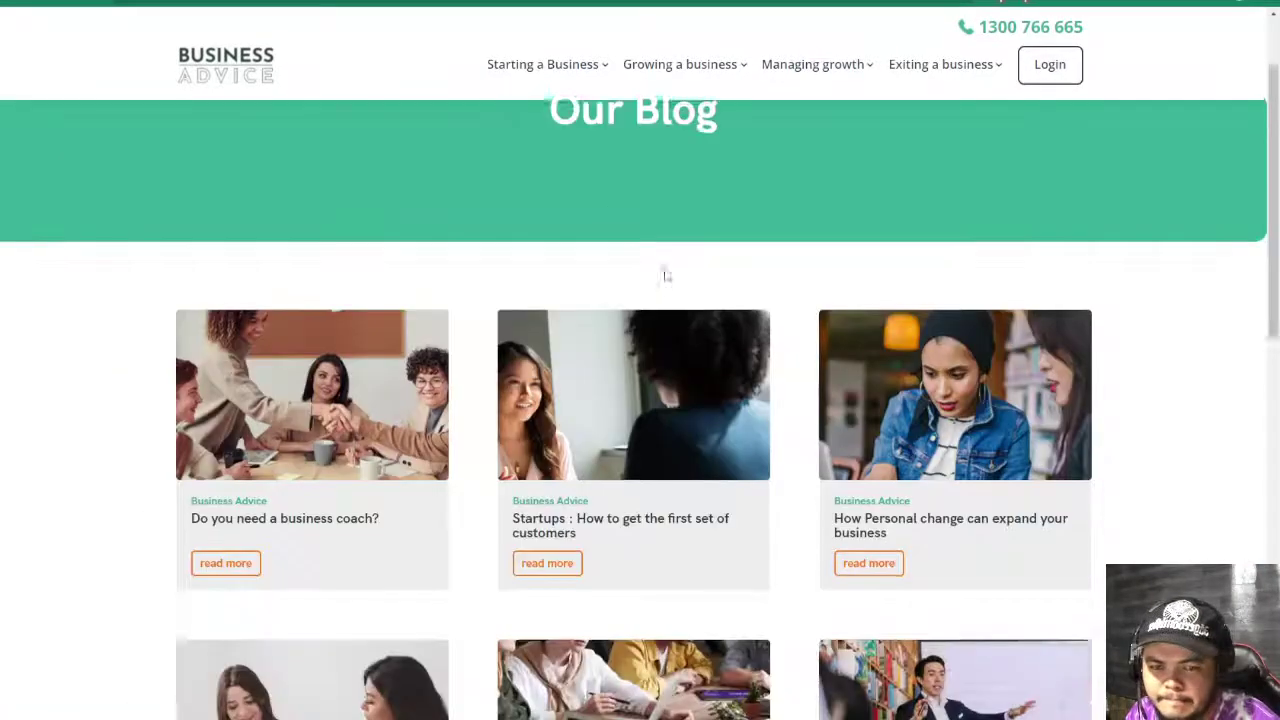
scroll(667, 276, "down", 3)
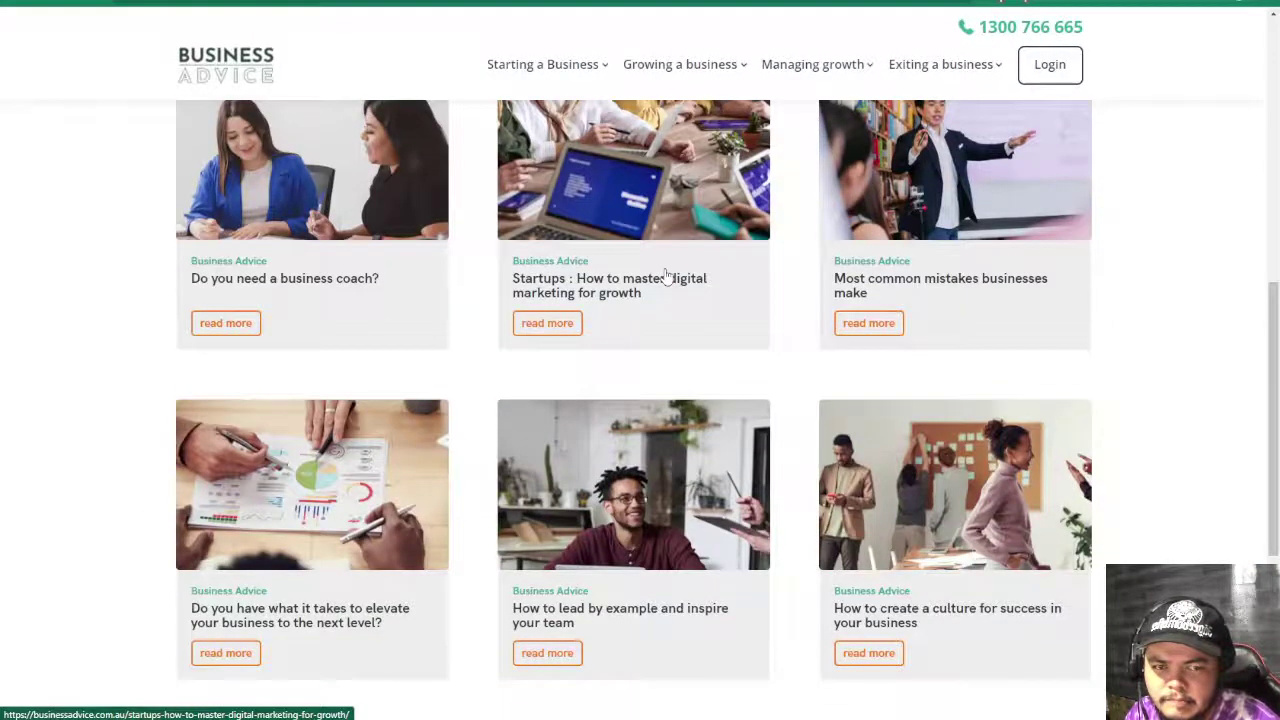
scroll(667, 276, "down", 4)
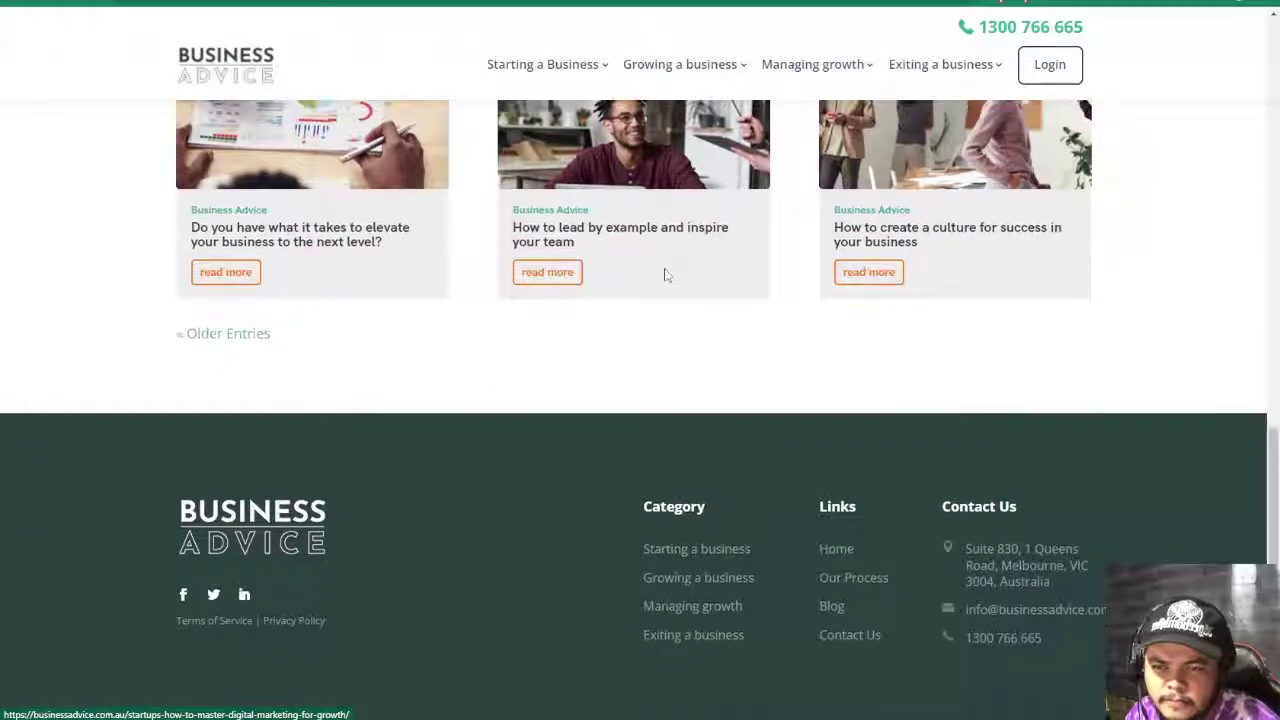
scroll(667, 276, "up", 1)
scroll(665, 276, "up", 15)
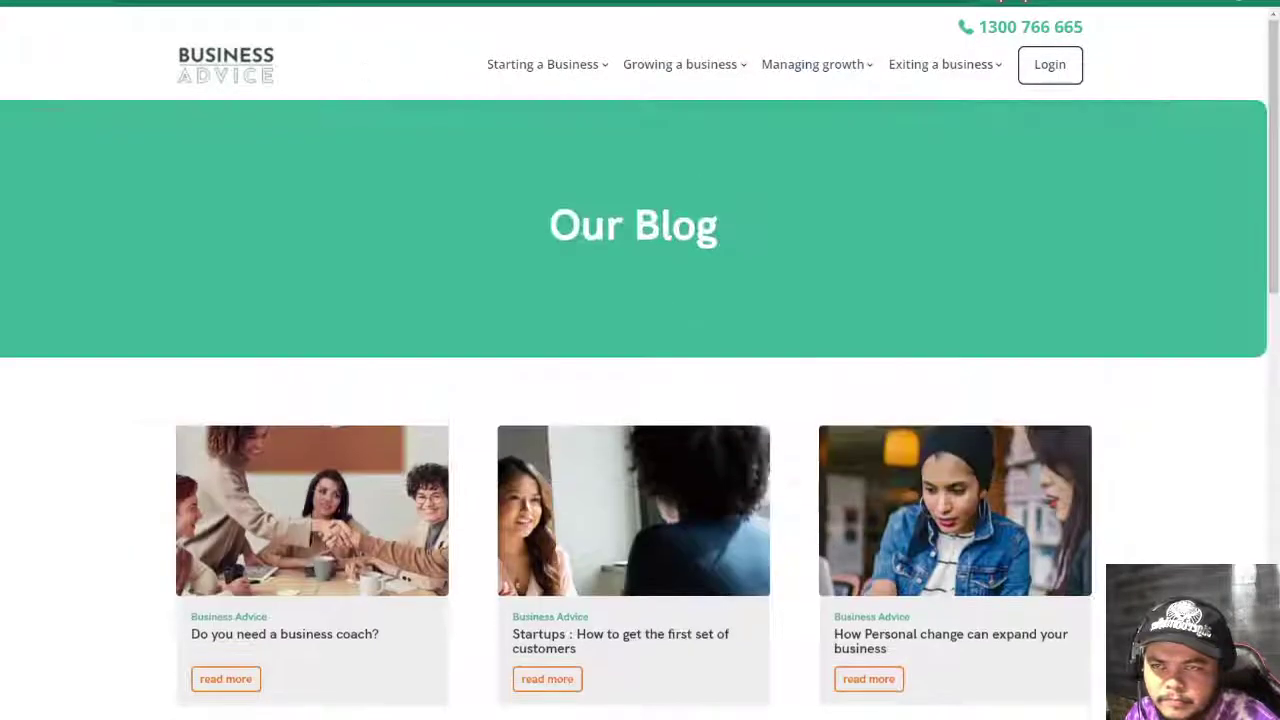
key("ctrl+Tab")
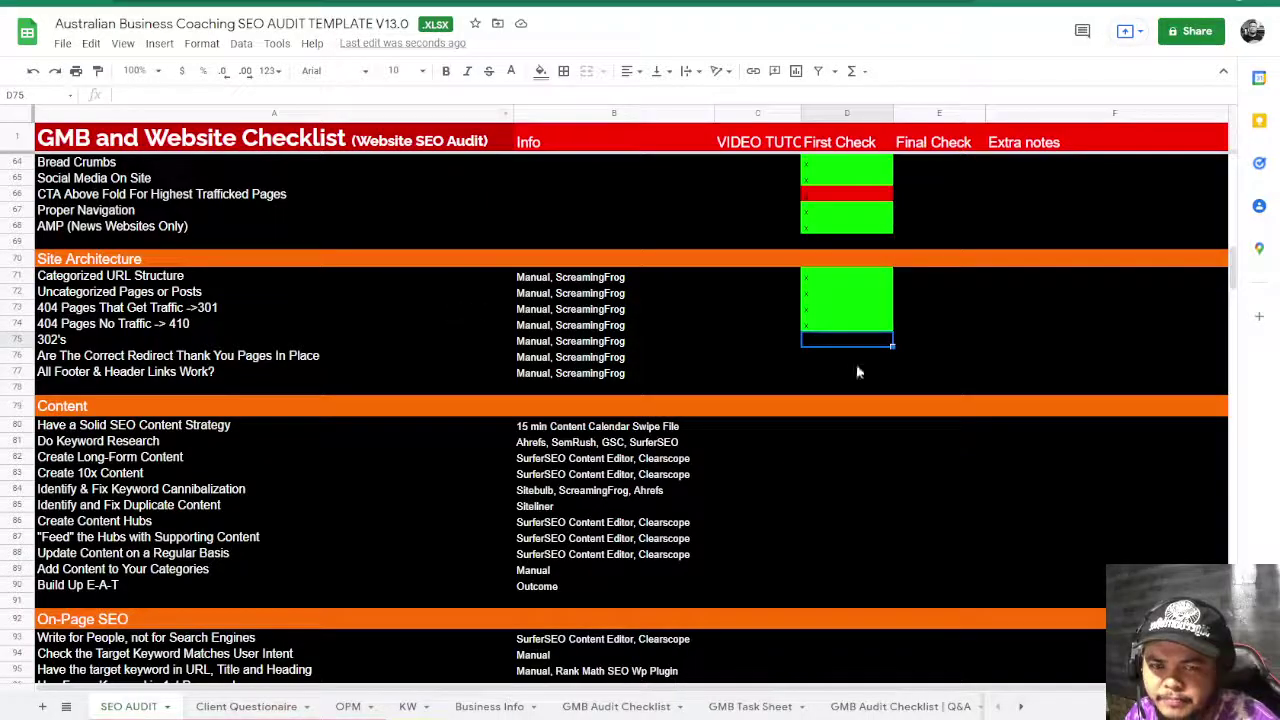
- Mark D75 and D77 green with x, and select D76 to flag the thank-you redirect row
type("x")
key("Down")
key("Down")
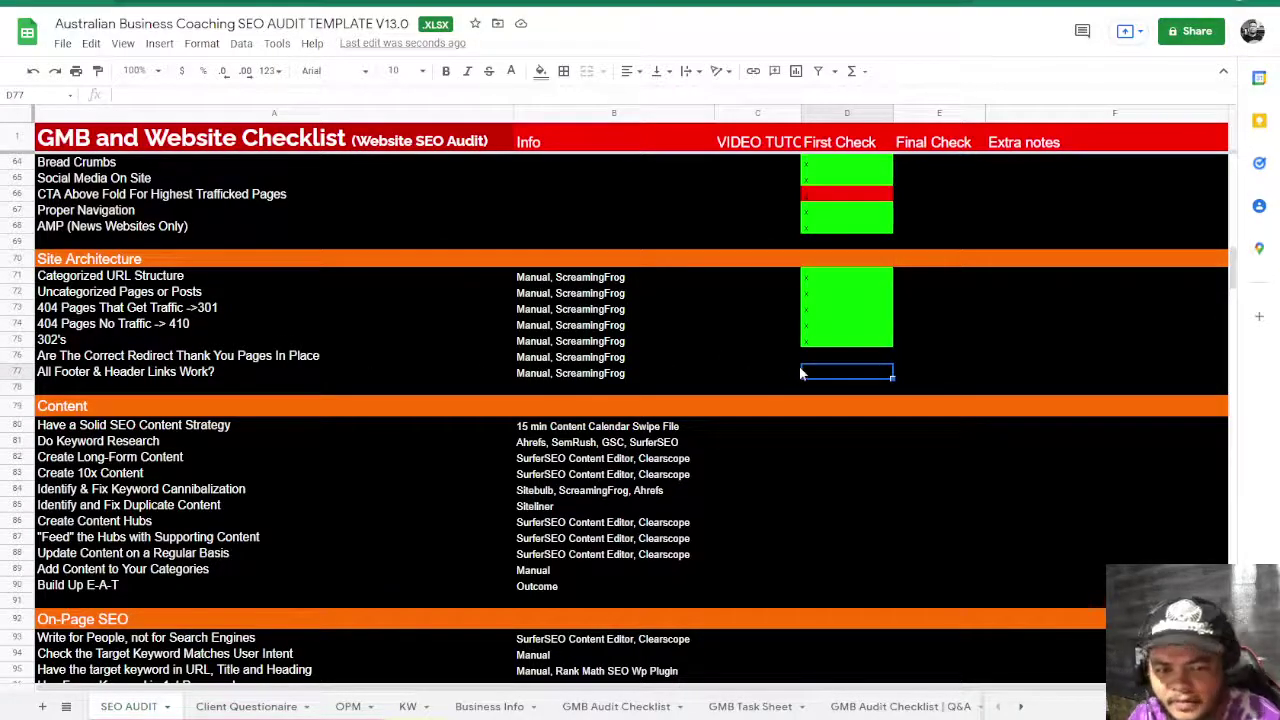
type("x")
left_click(830, 358)
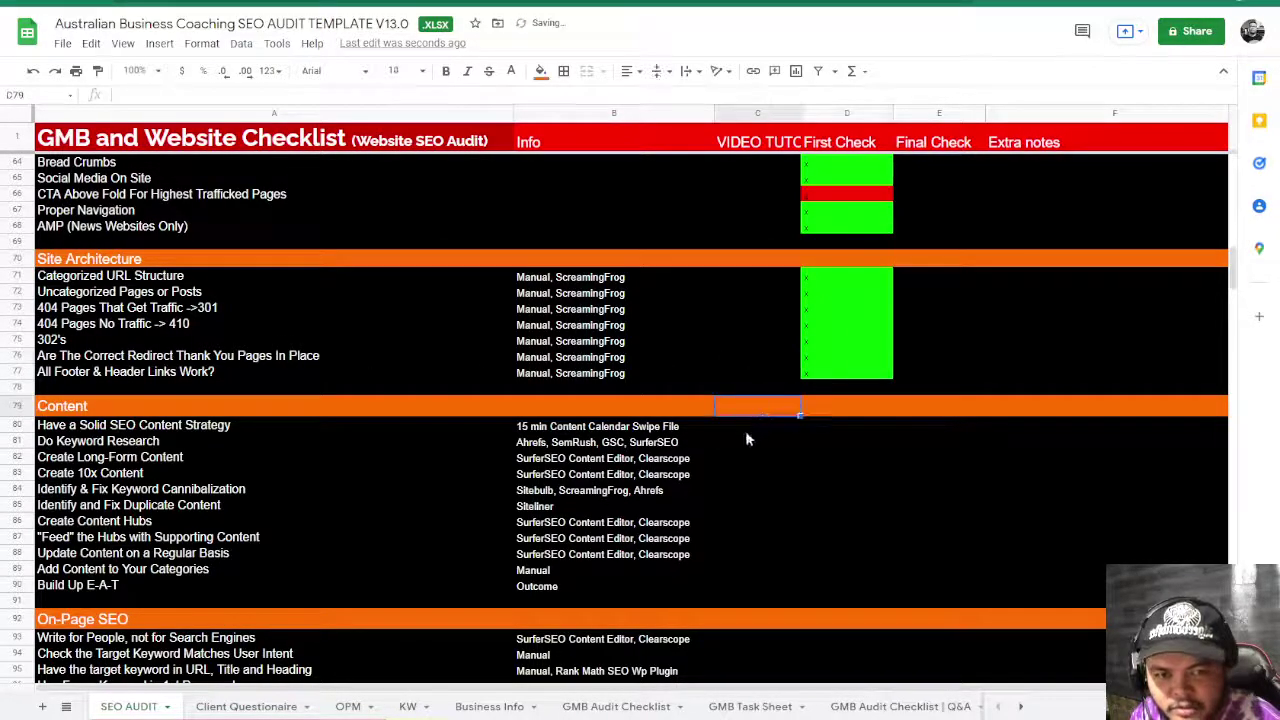
left_click(266, 357)
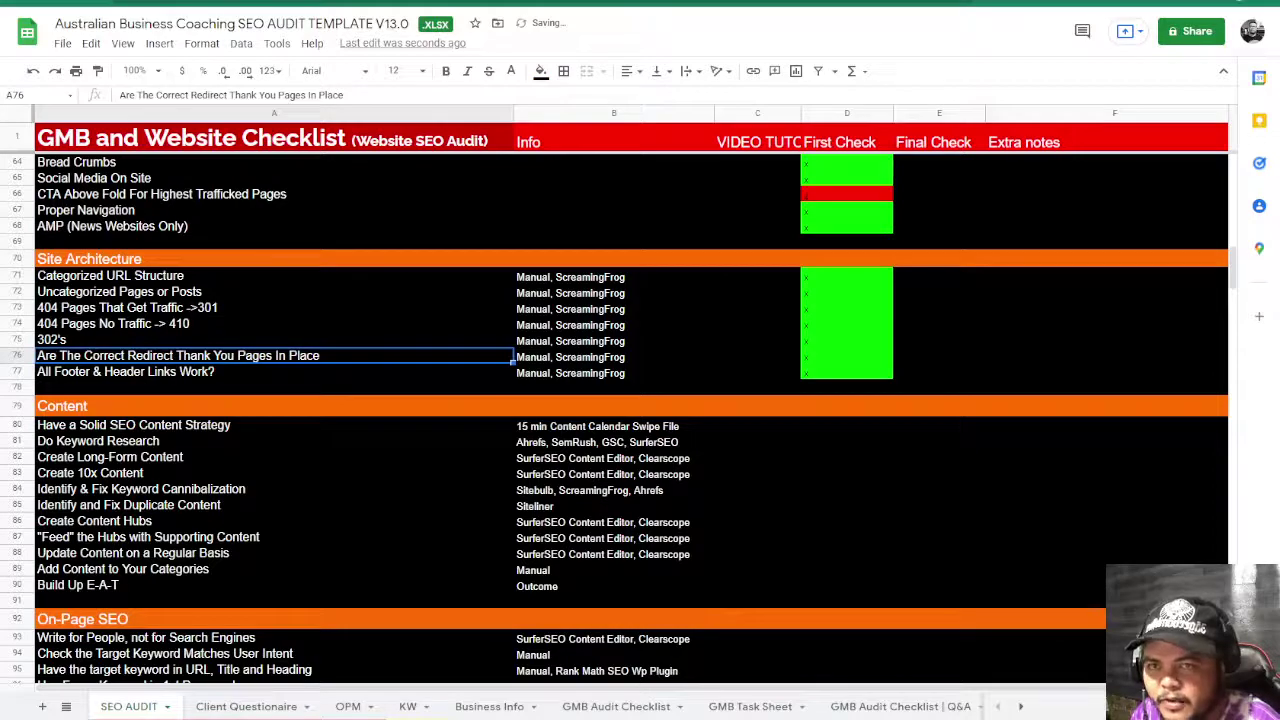
left_click_drag(832, 357, 930, 373)
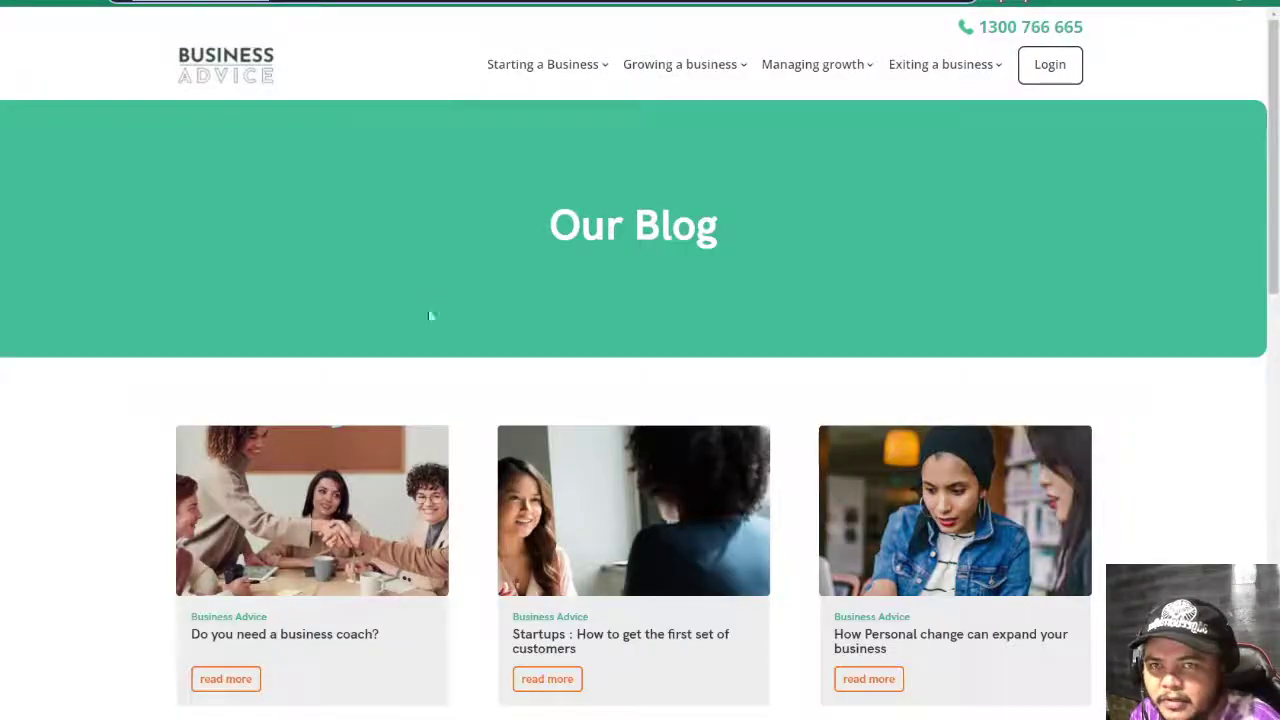
- Open the footer Contact Us page and autofill the form with saved contact details
scroll(463, 477, "down", 10)
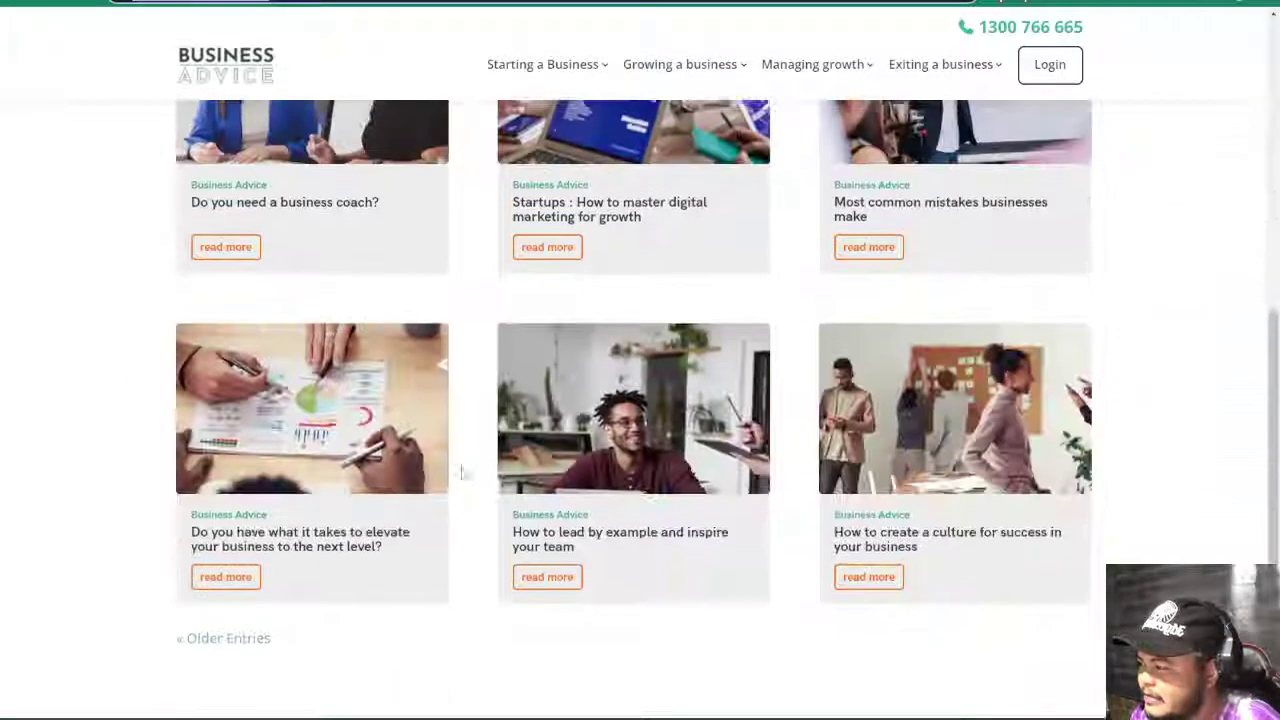
left_click(834, 617)
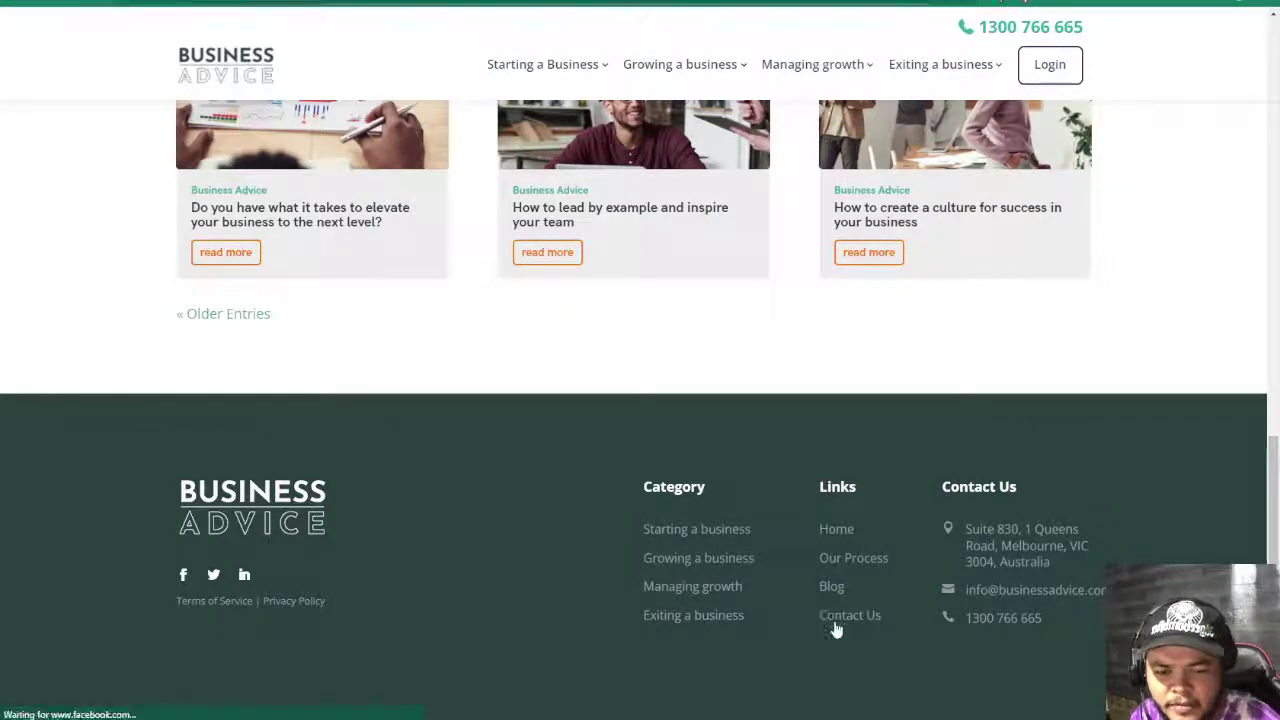
scroll(540, 370, "down", 5)
scroll(730, 160, "up", 3)
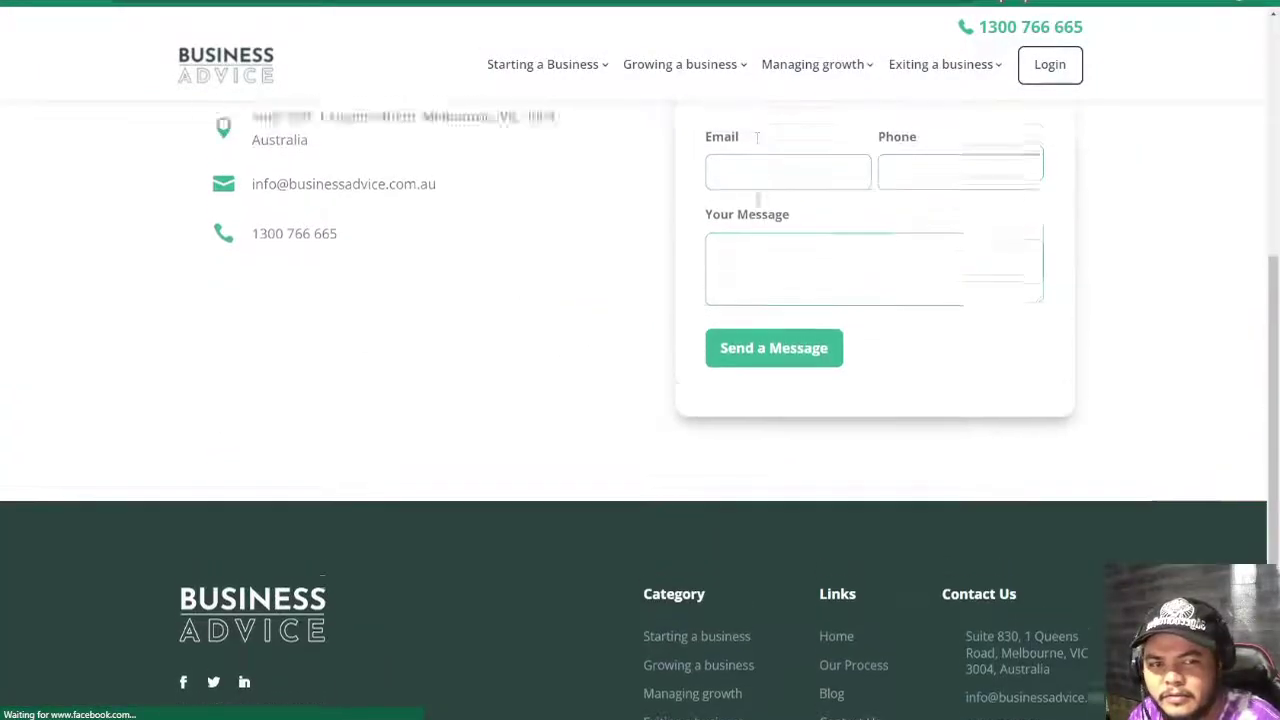
left_click(766, 216)
left_click(766, 262)
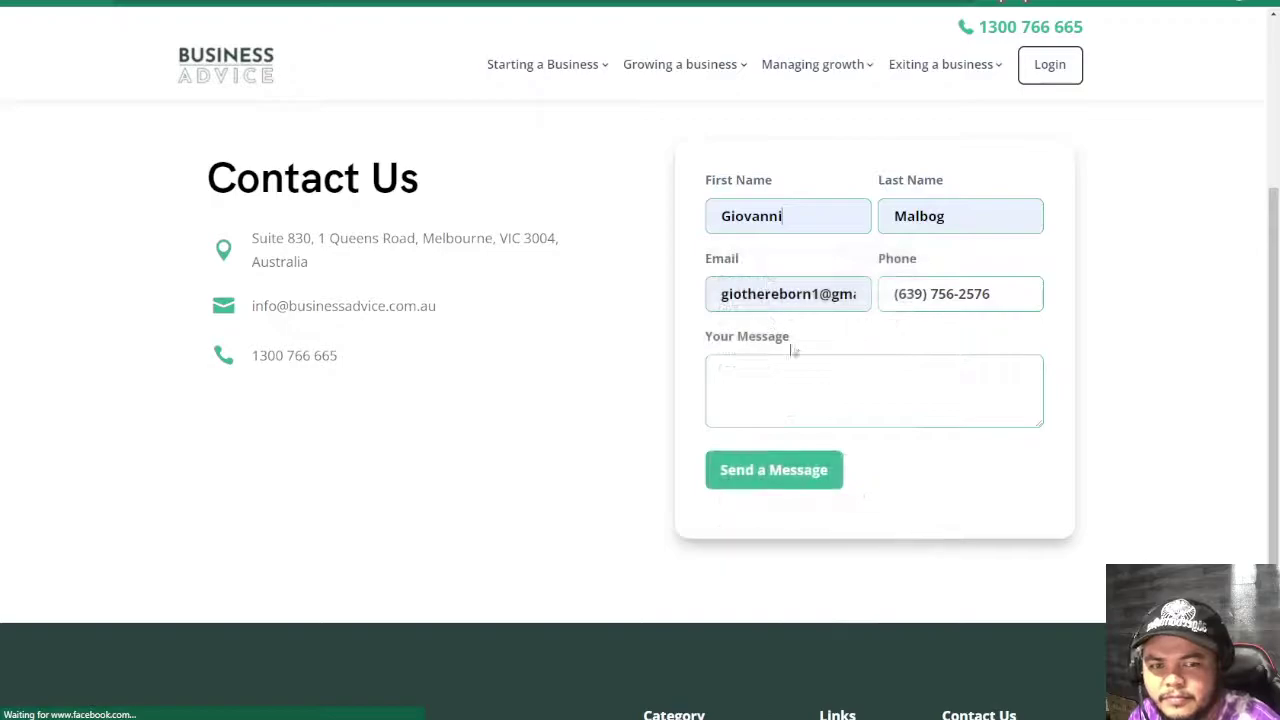
- Write a test message about checking the thank-you page and send the form
left_click(809, 395)
type("text")
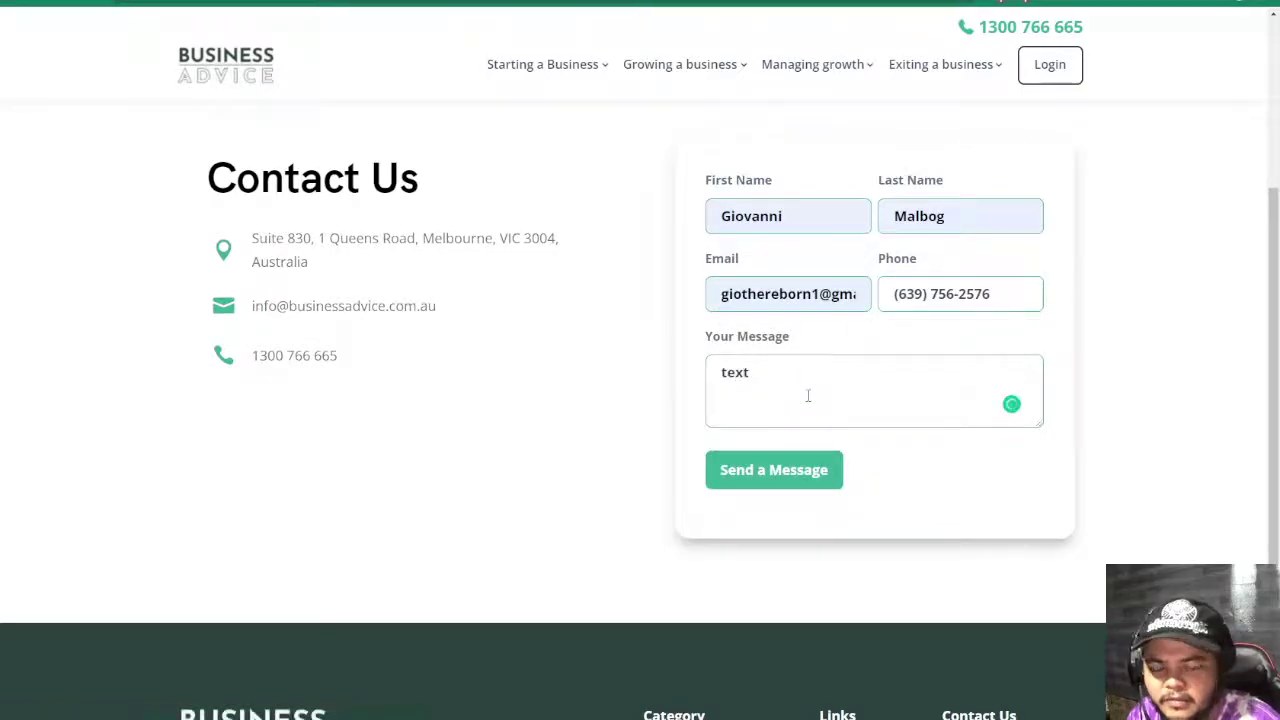
key("BackSpace")
type("st")
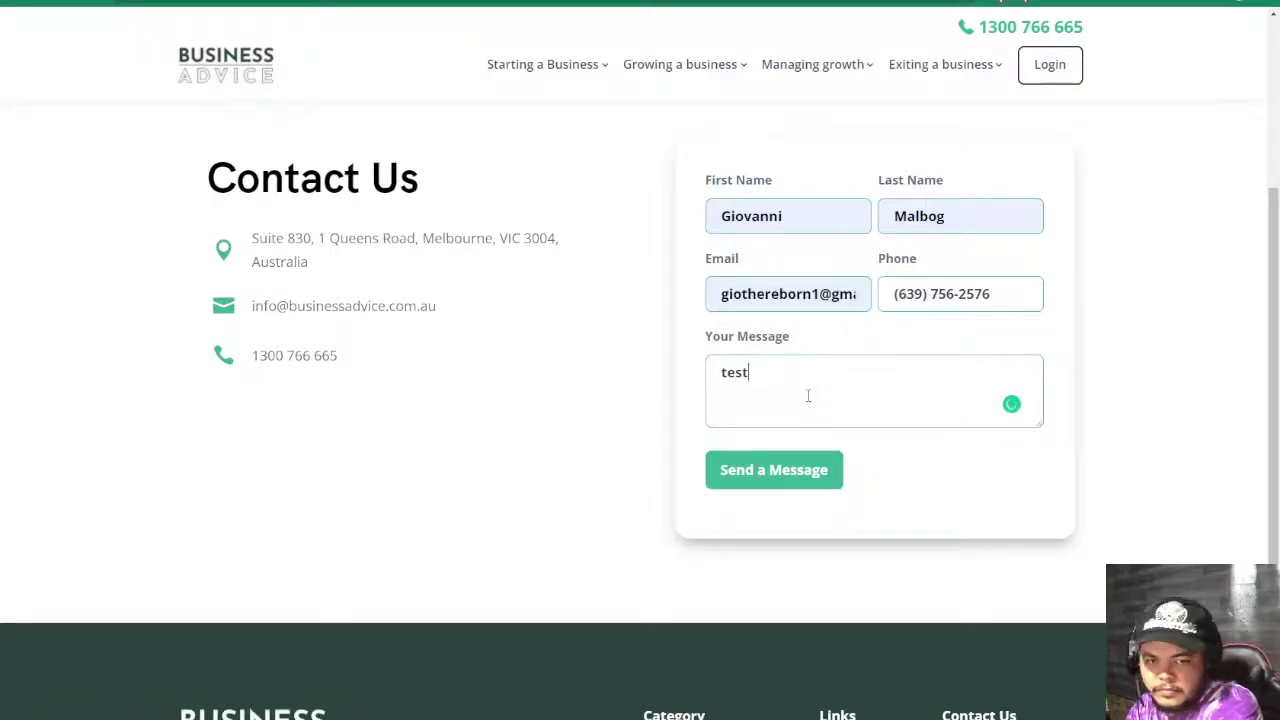
type(" message ")
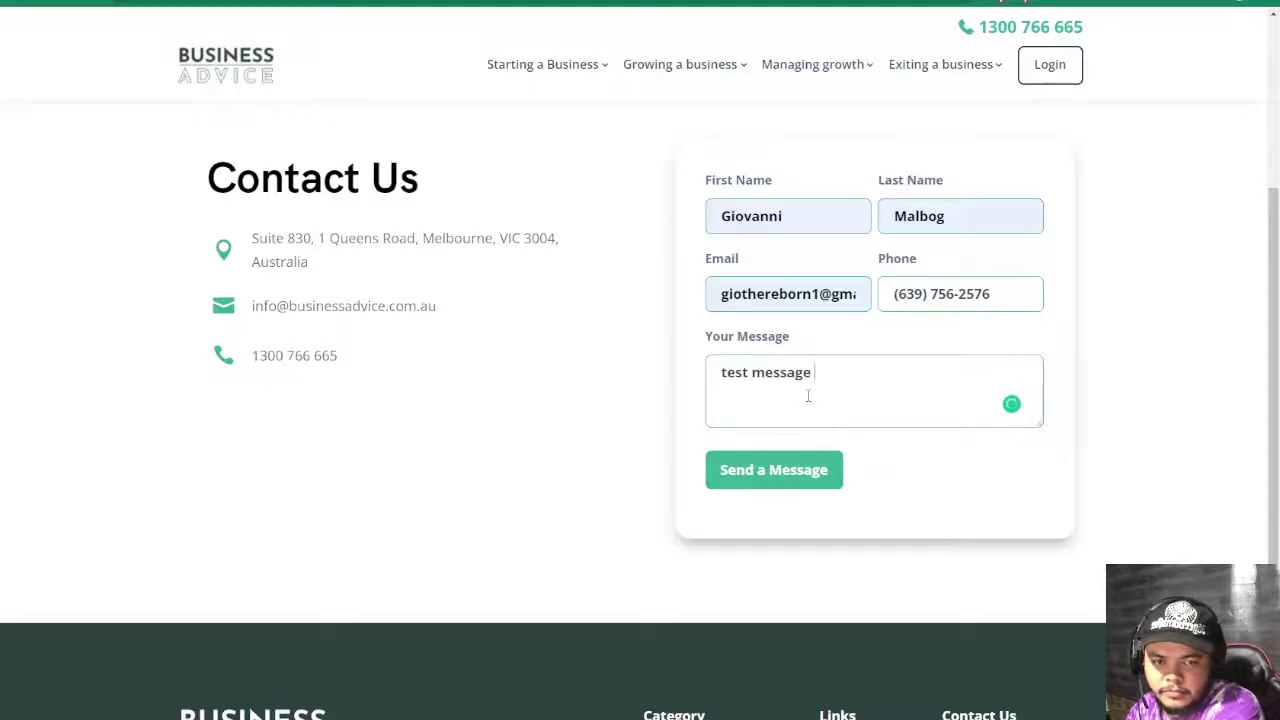
type("for checking yo")
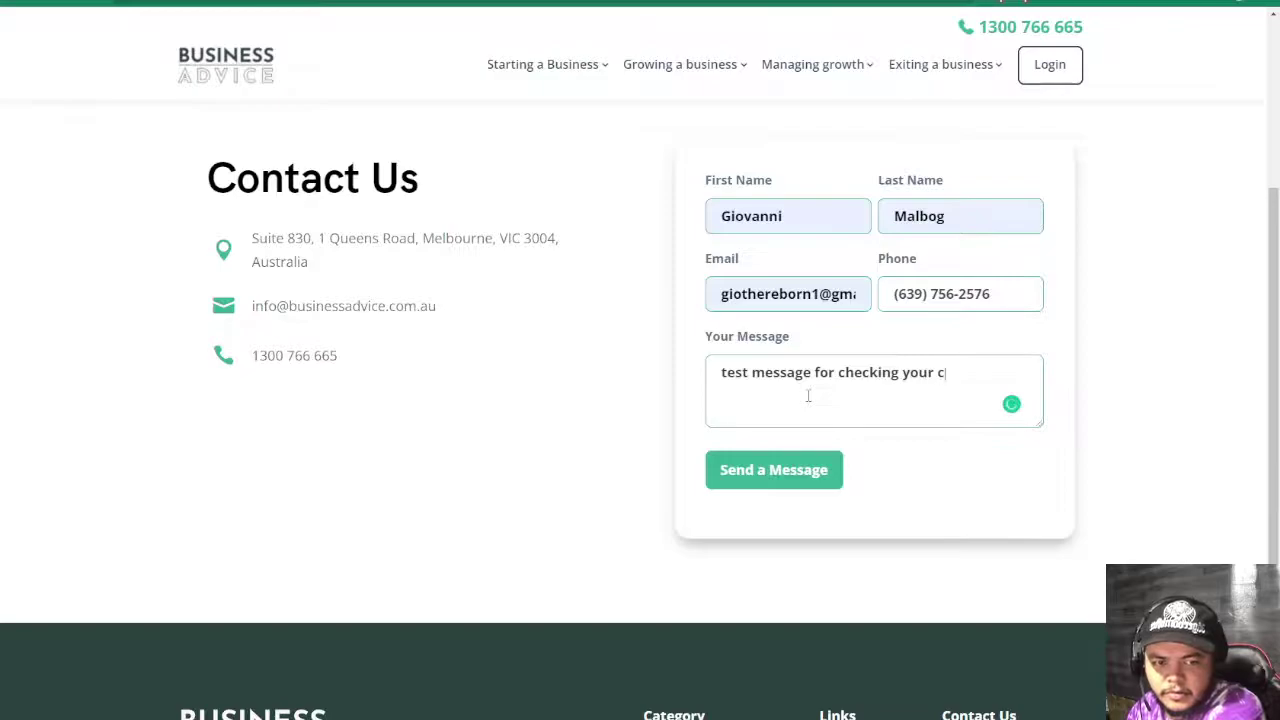
type("ur thank")
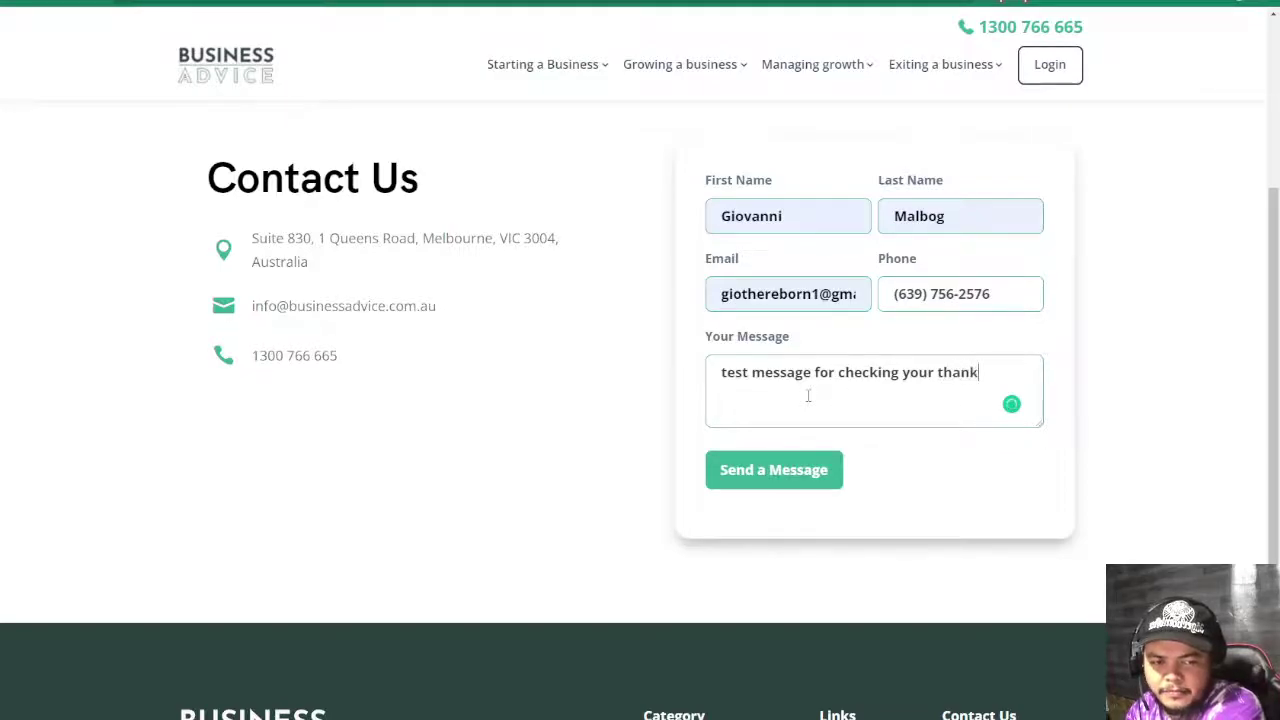
type("y ouou page")
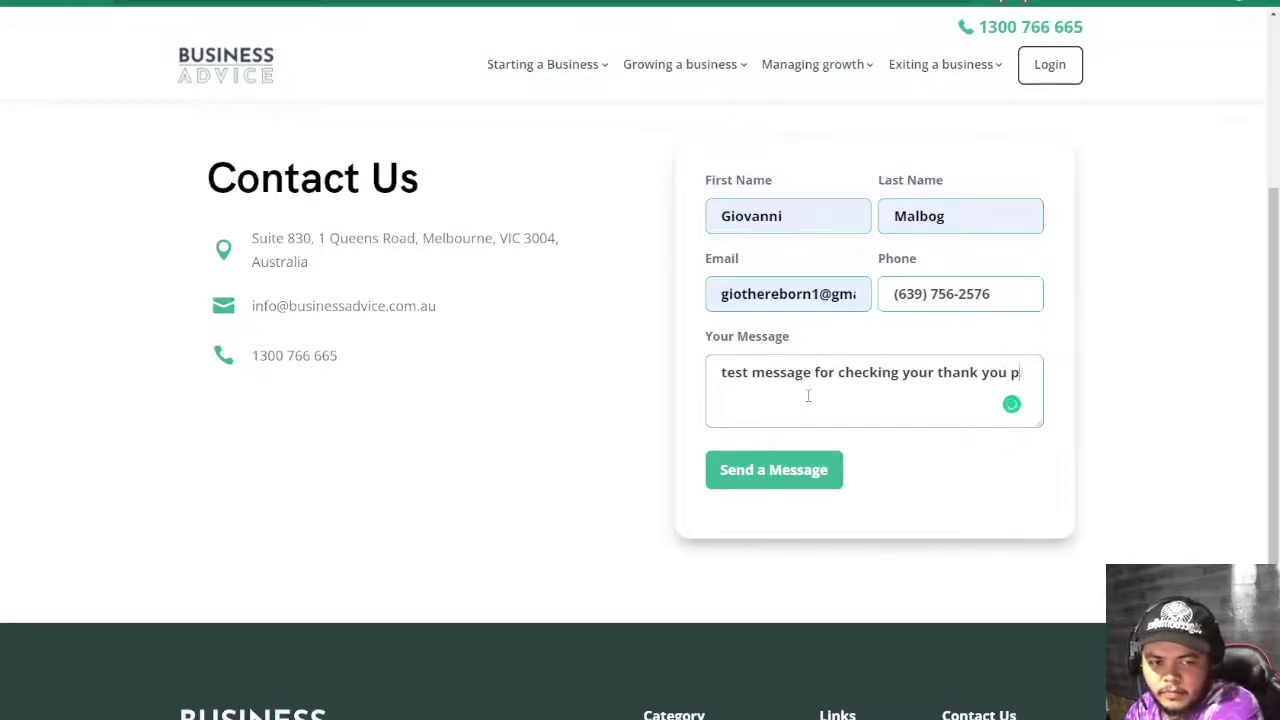
left_click(780, 467)
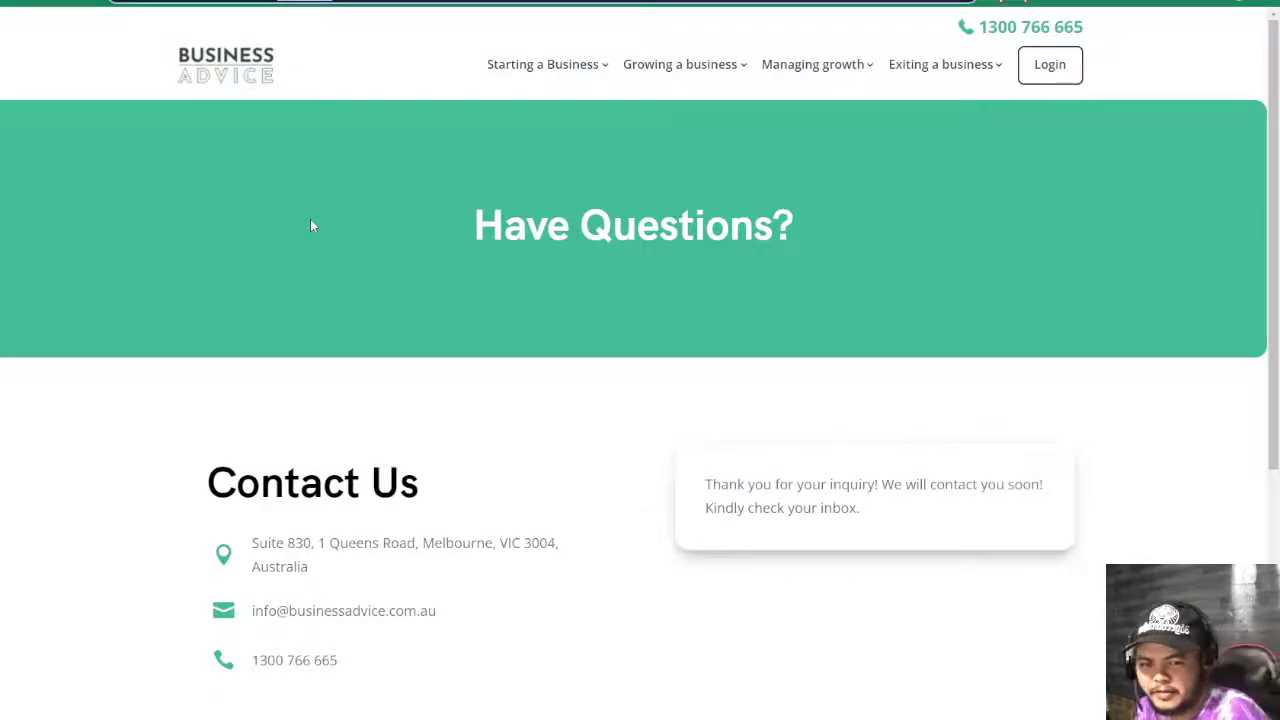
- Review the page for the 'Thank you for your inquiry!' confirmation near the Have Questions? heading
scroll(560, 340, "down", 3)
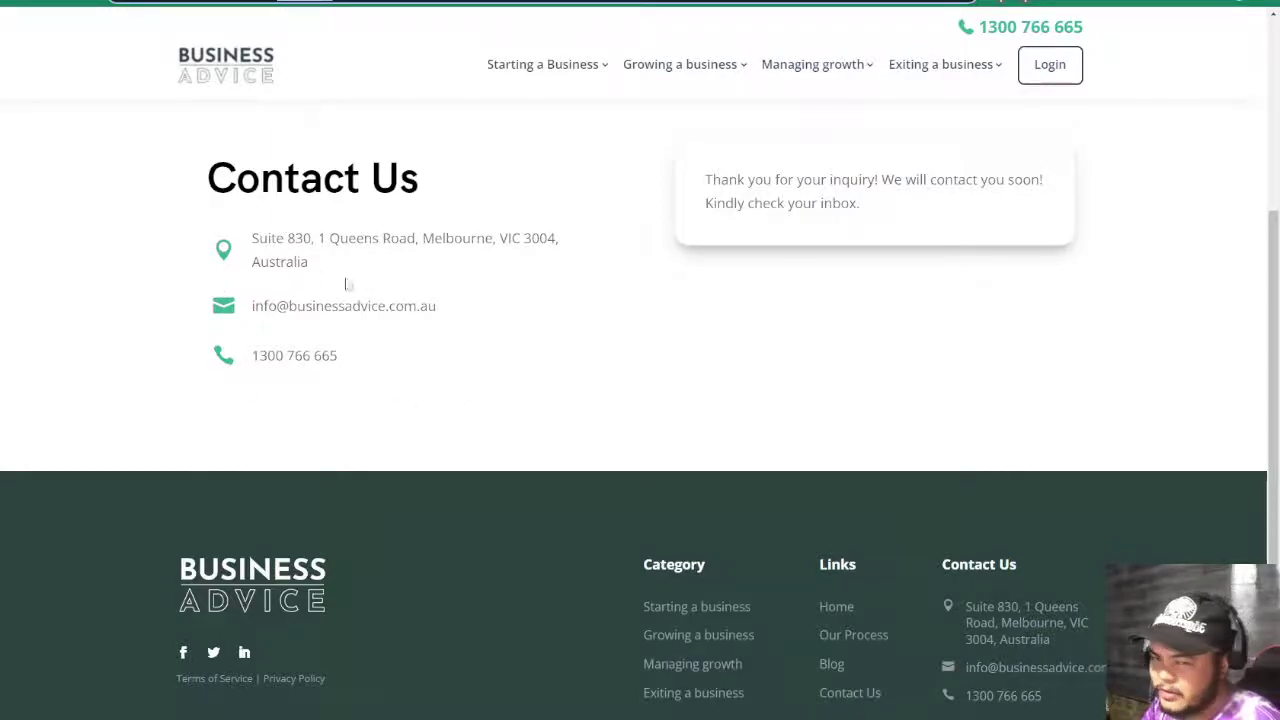
scroll(354, 287, "up", 3)
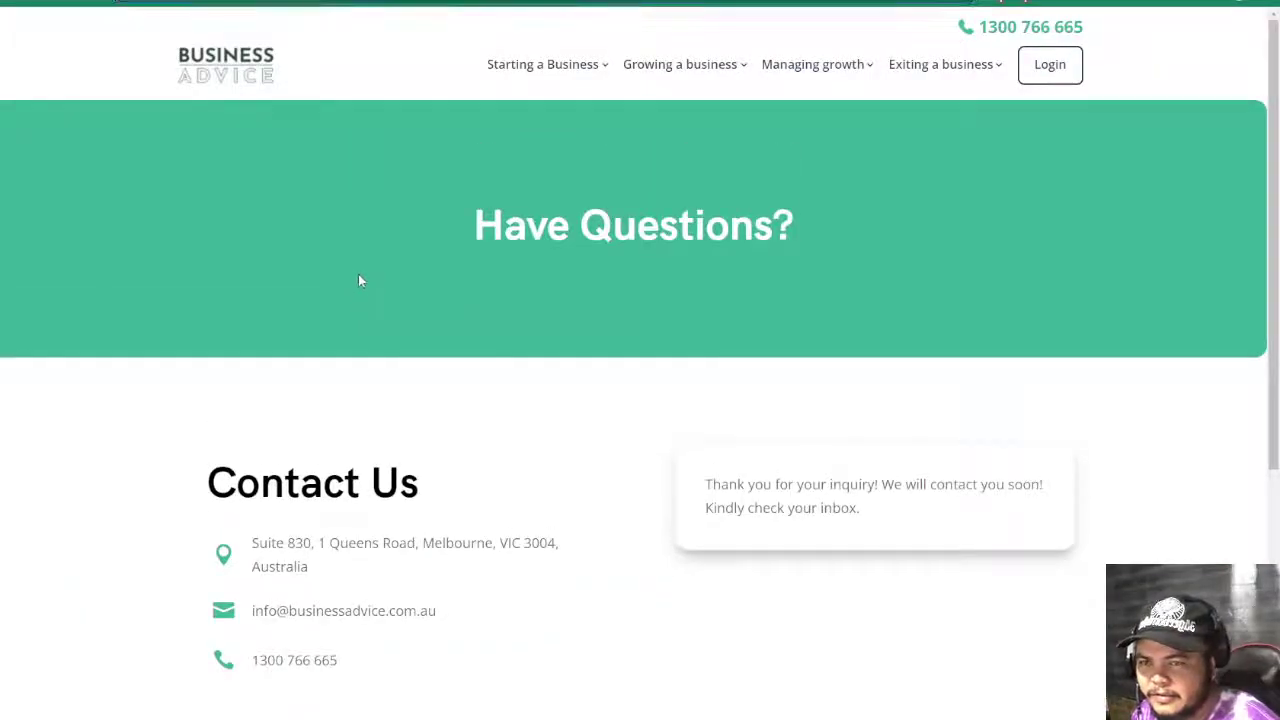
left_click_drag(469, 223, 1062, 281)
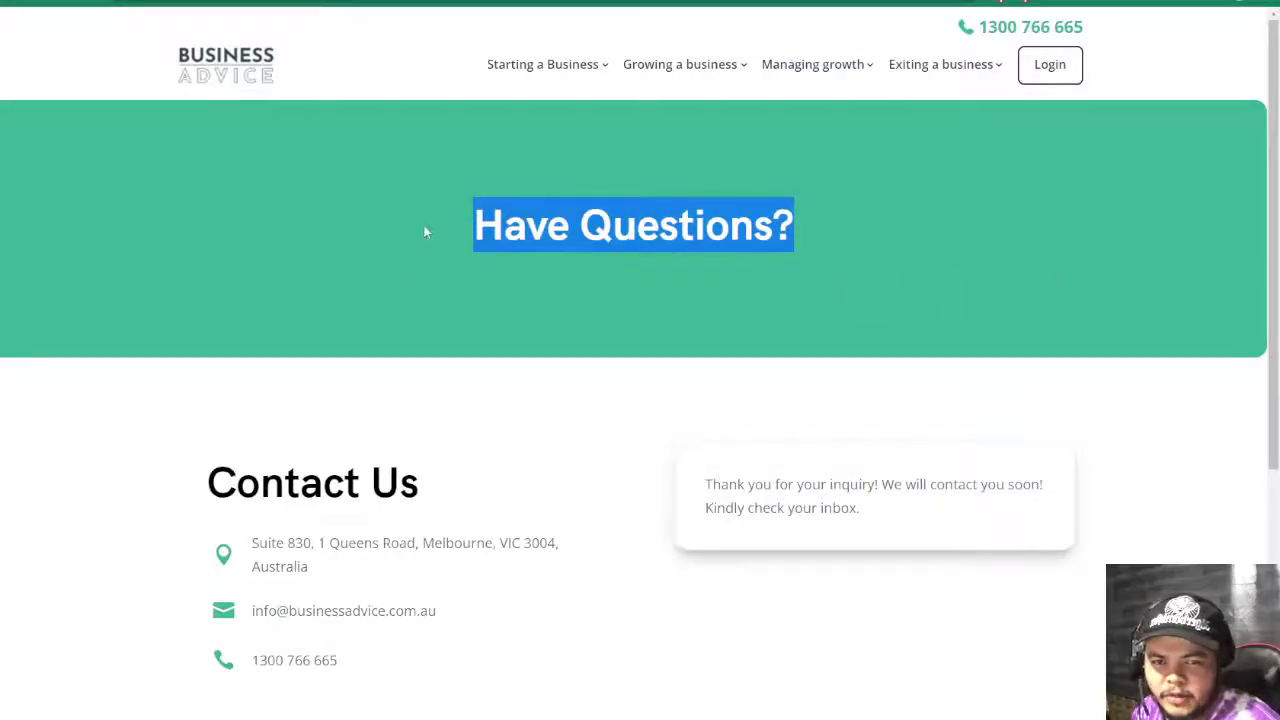
left_click(545, 230)
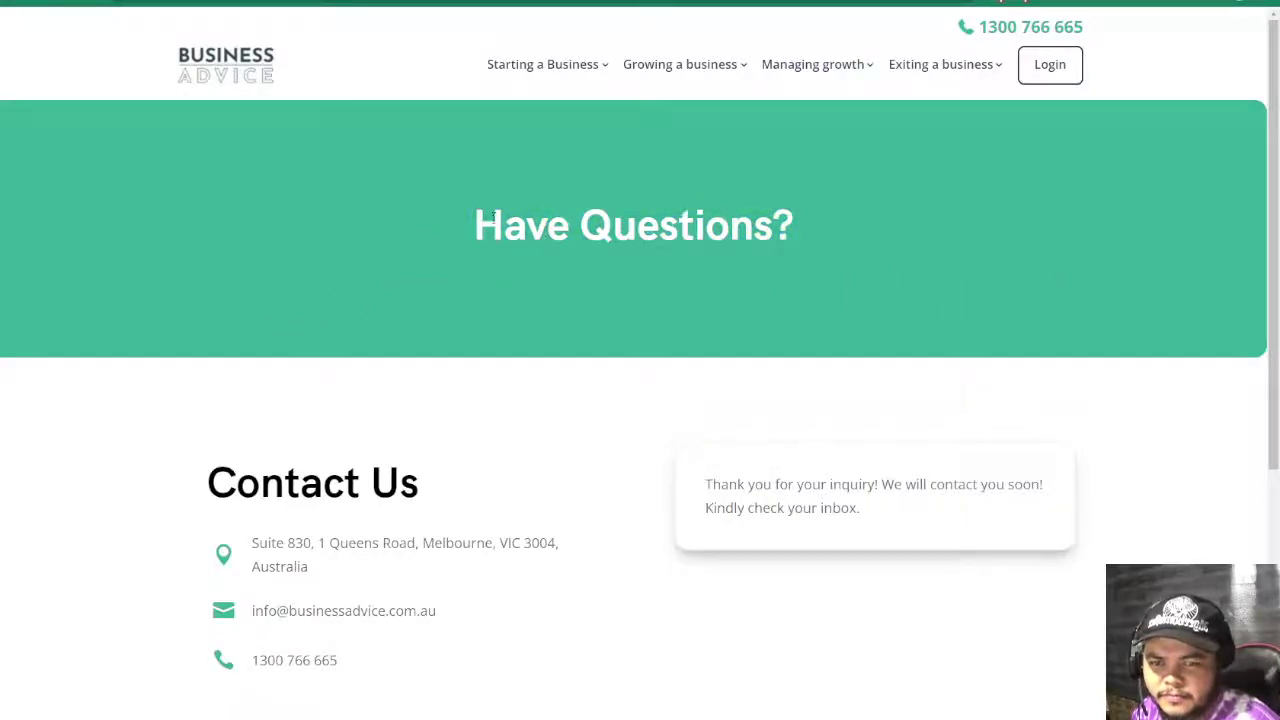
left_click_drag(479, 224, 817, 240)
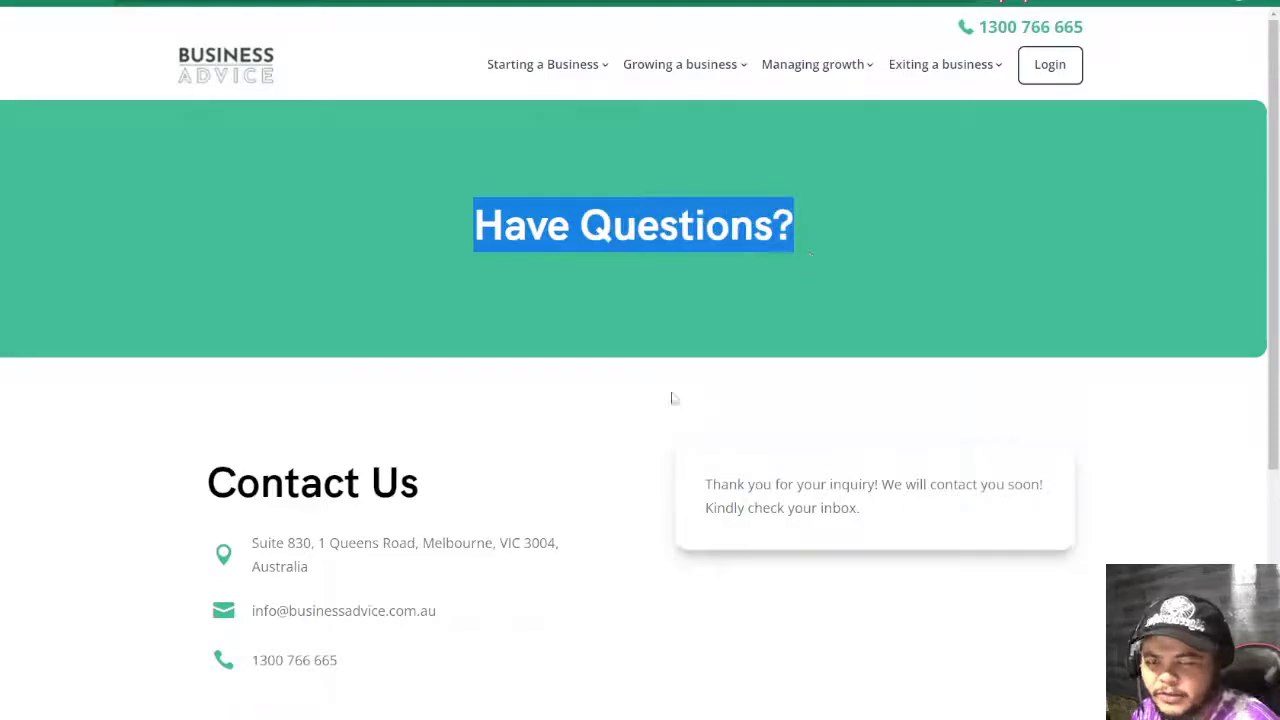
scroll(617, 402, "down", 4)
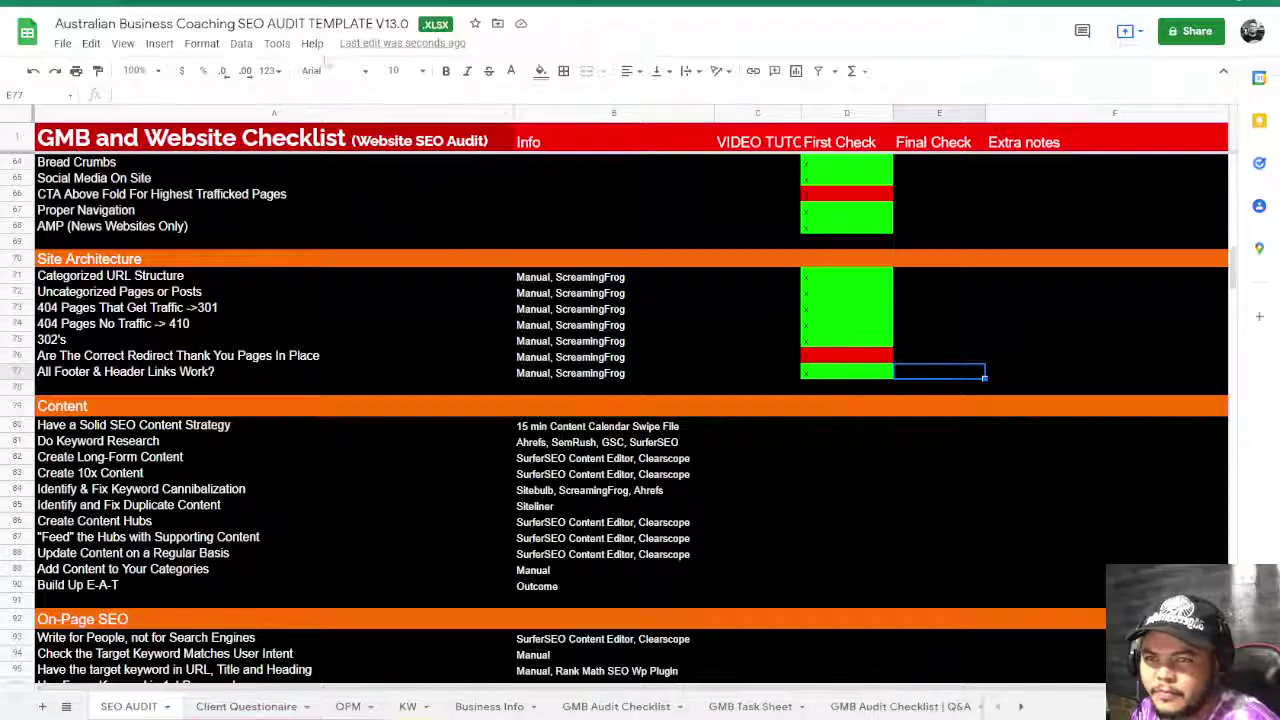
- Scroll to the Content section and select D80, the first check for Create Long-Form Content
scroll(619, 419, "down", 1)
scroll(507, 370, "down", 2)
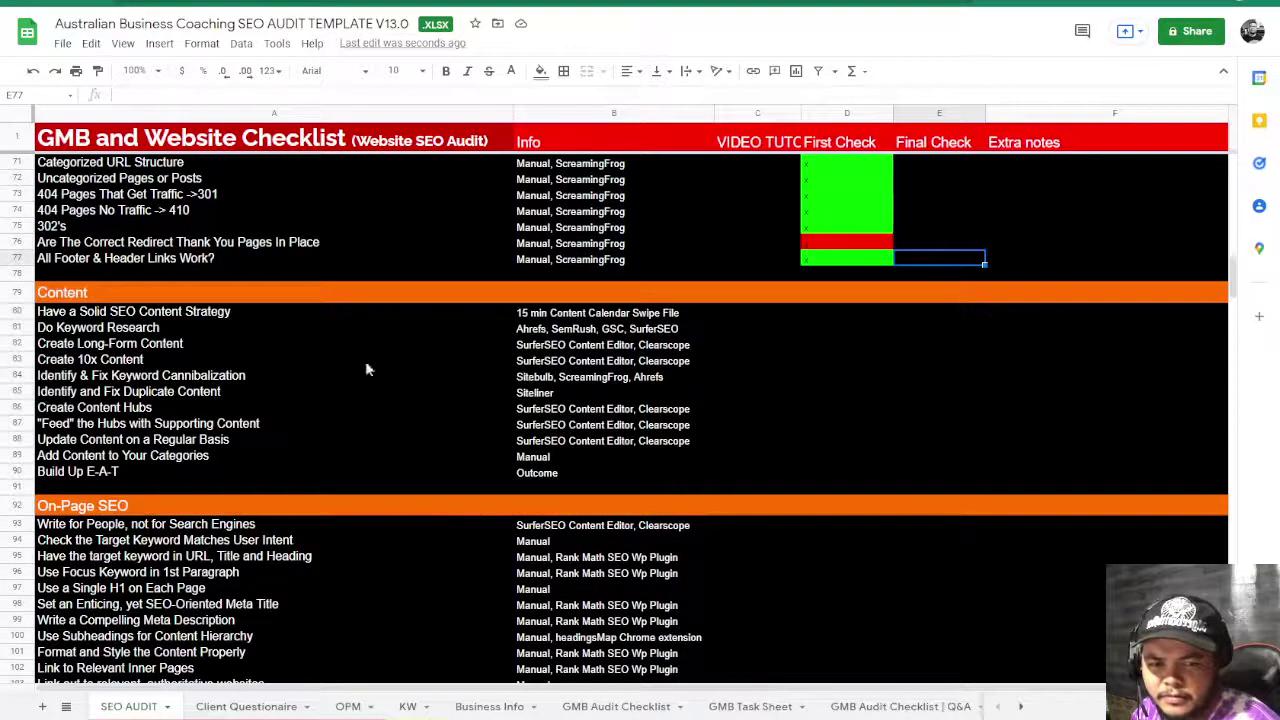
left_click(252, 344)
scroll(280, 434, "down", 3)
scroll(280, 437, "down", 7)
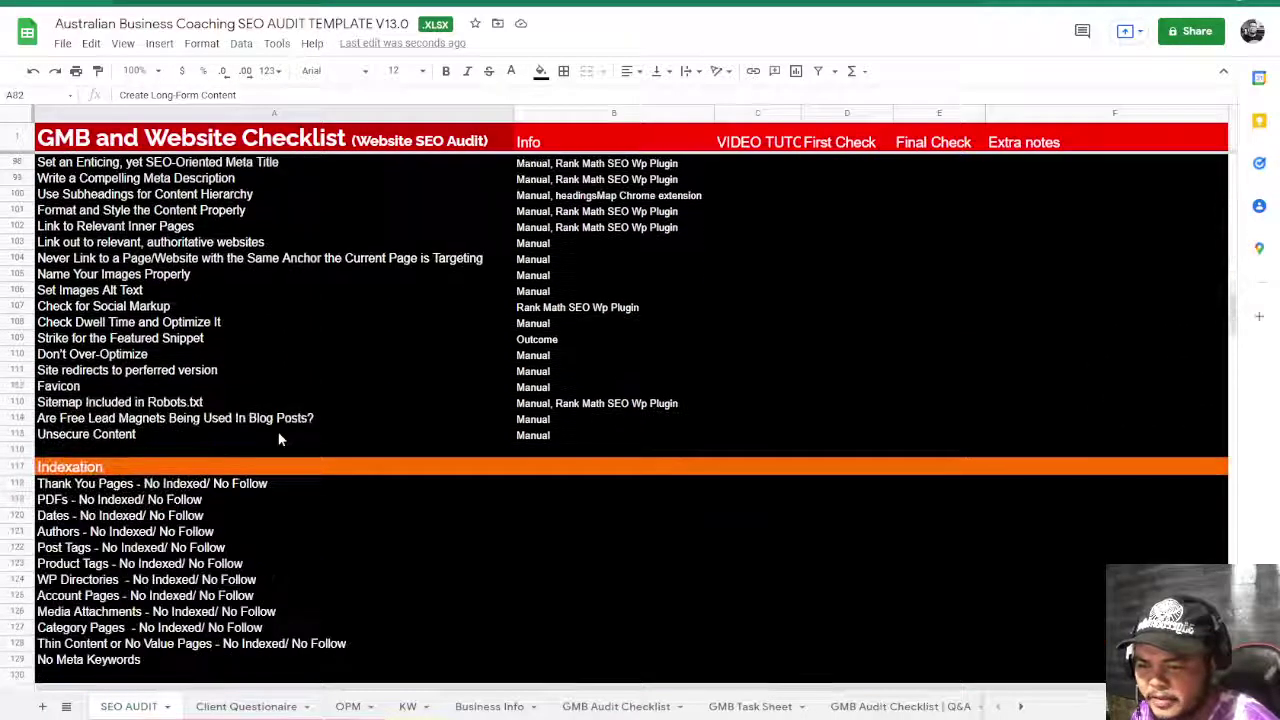
scroll(280, 437, "down", 3)
scroll(280, 437, "down", 10)
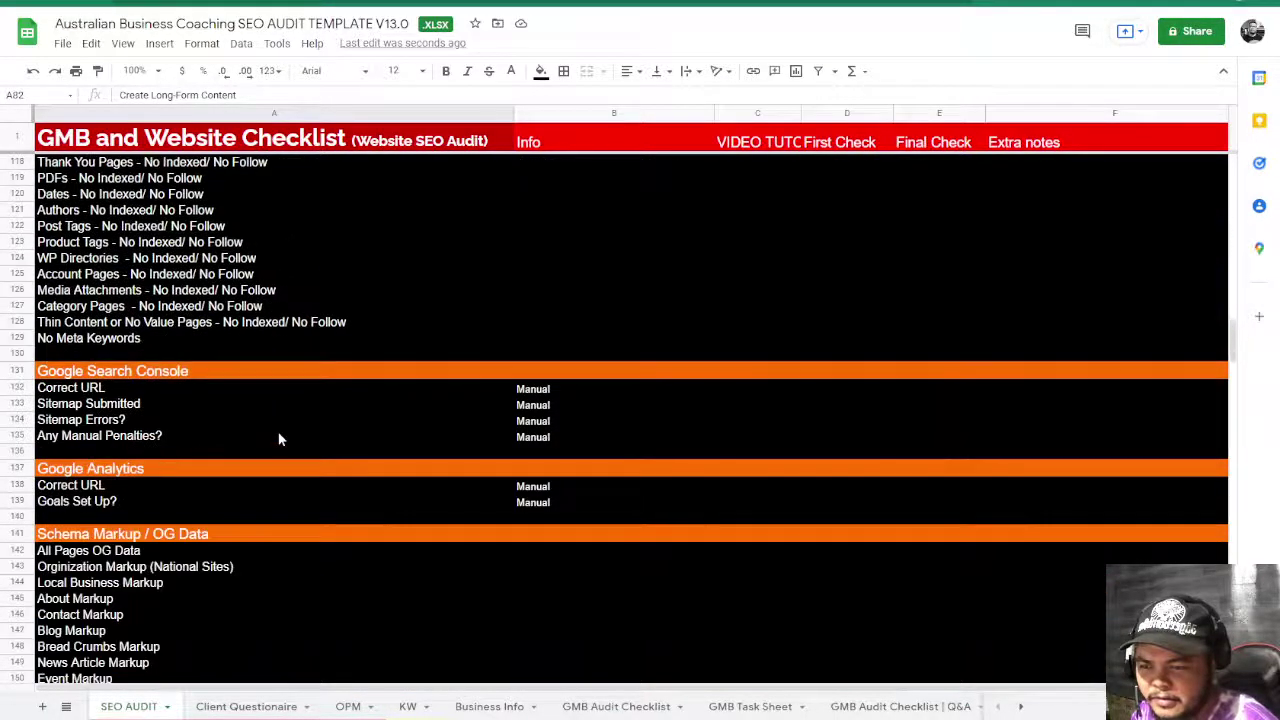
scroll(280, 437, "up", 20)
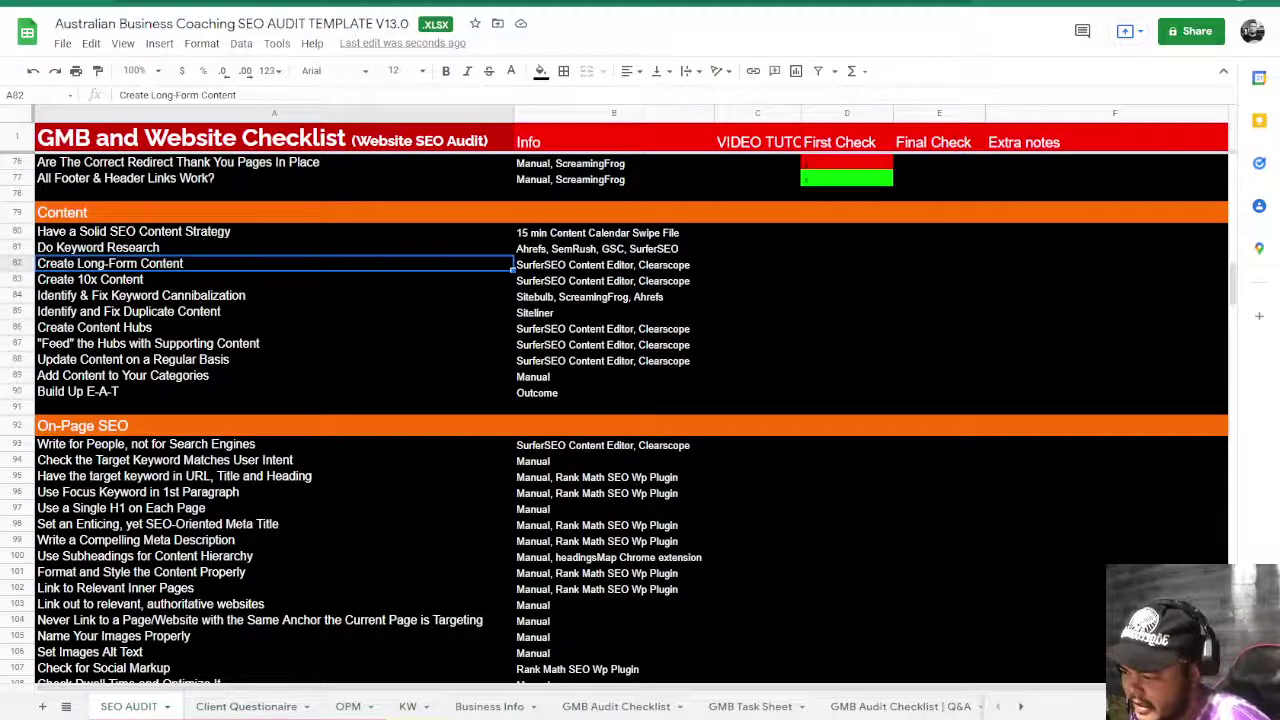
scroll(1000, 497, "up", 3)
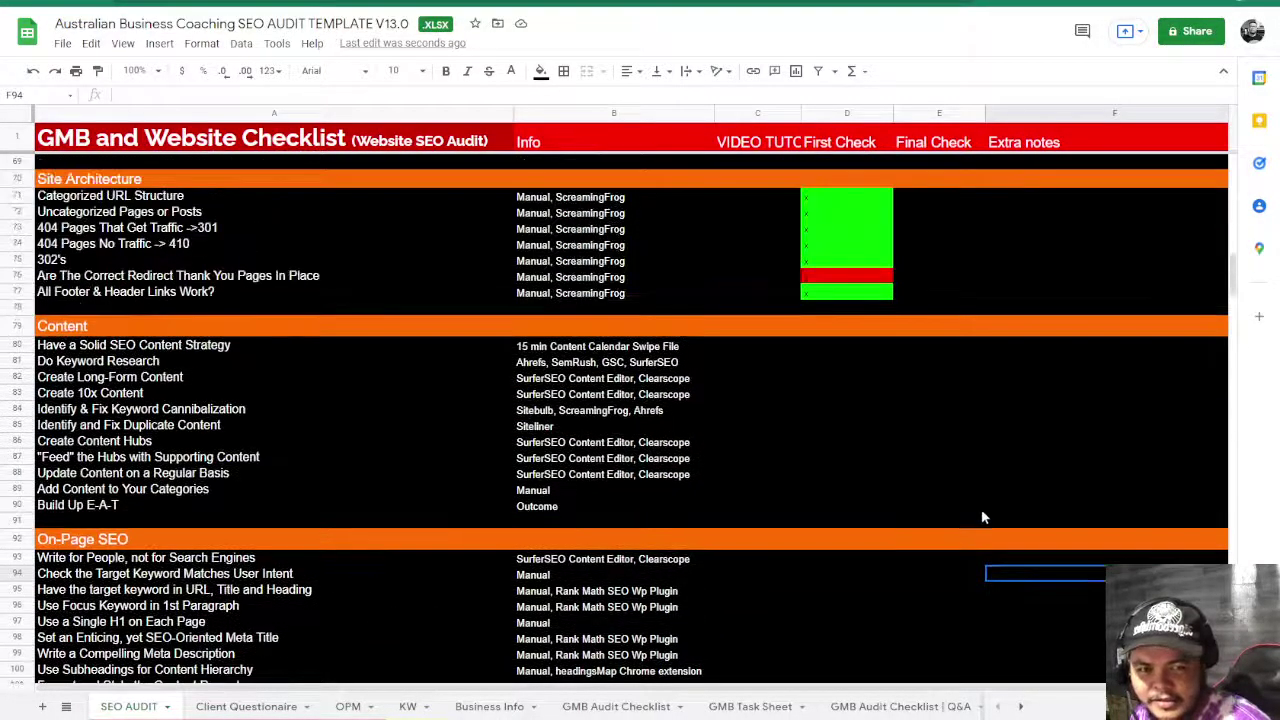
left_click(813, 347)
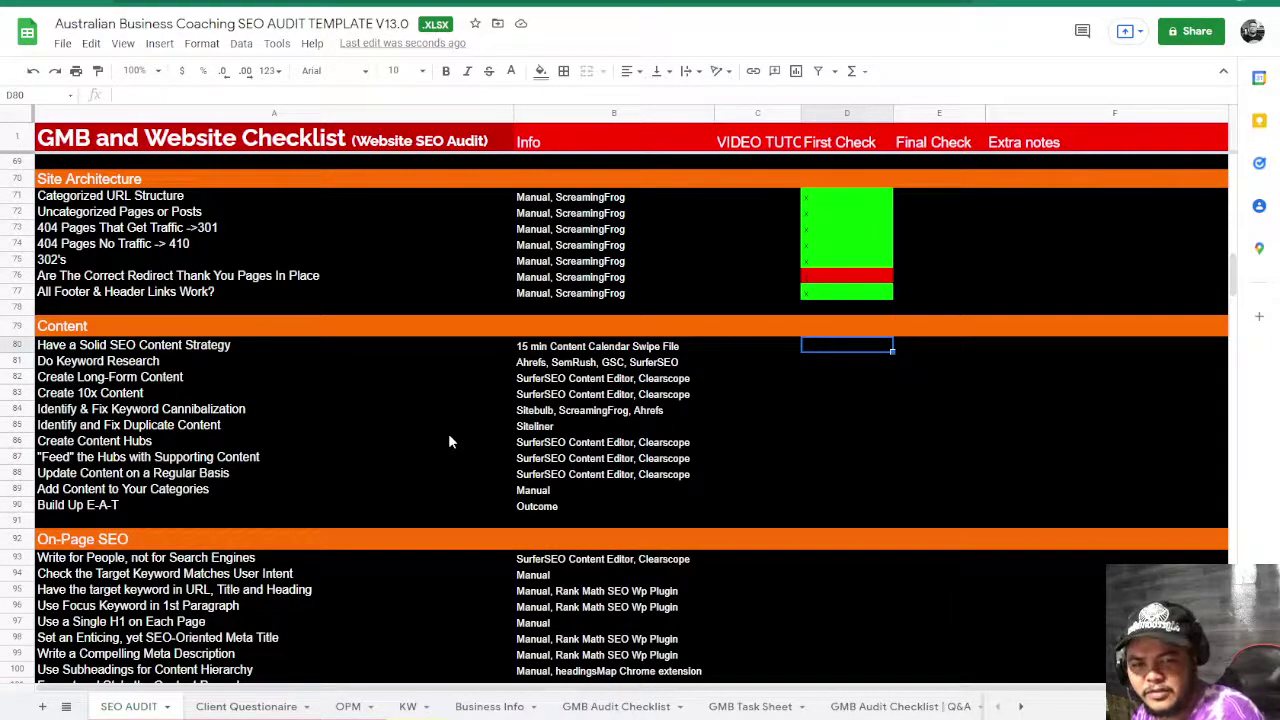
- Enter n in D80–D83 and y in D84, marking them red and green
type("n")
key("Return")
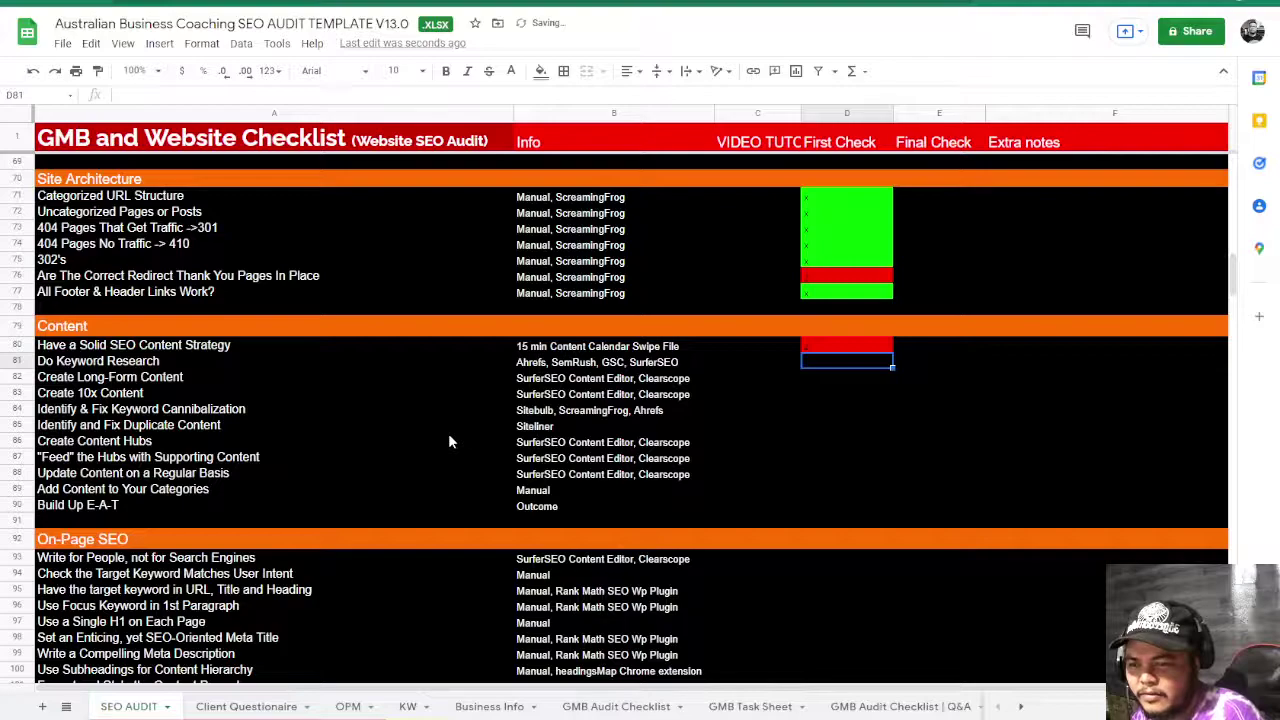
type("n")
key("Return")
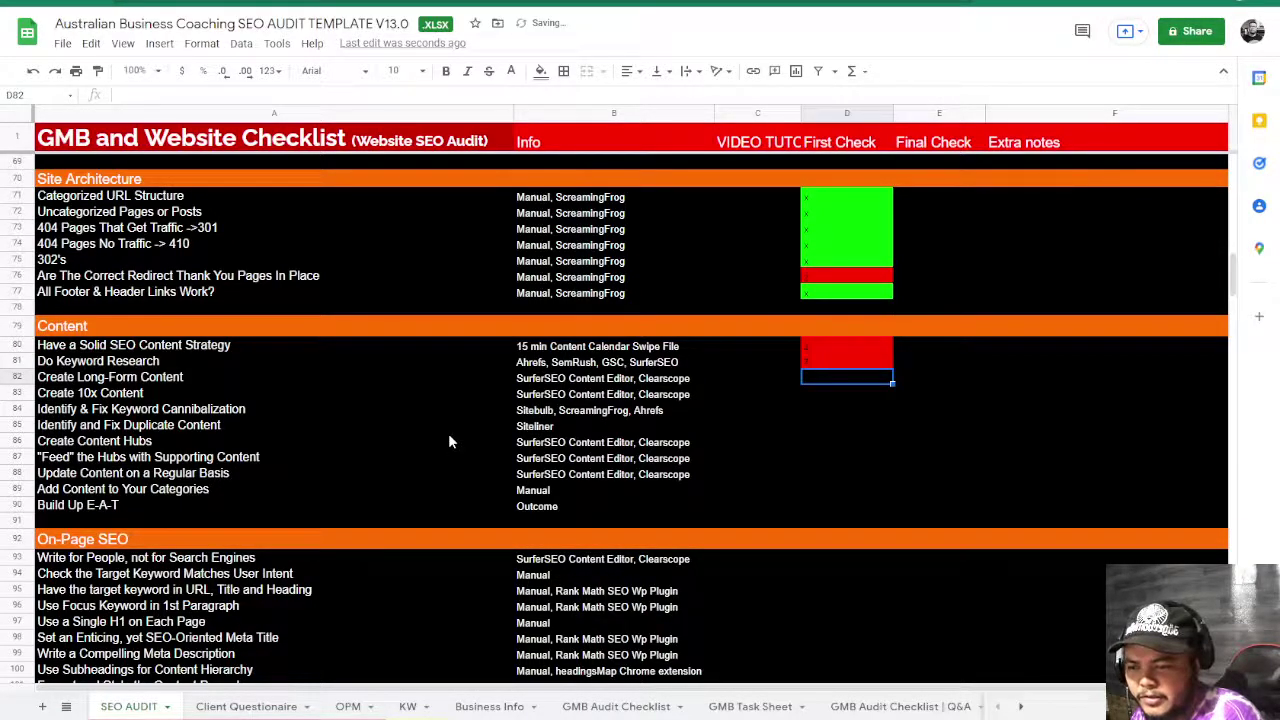
type("n")
key("Return")
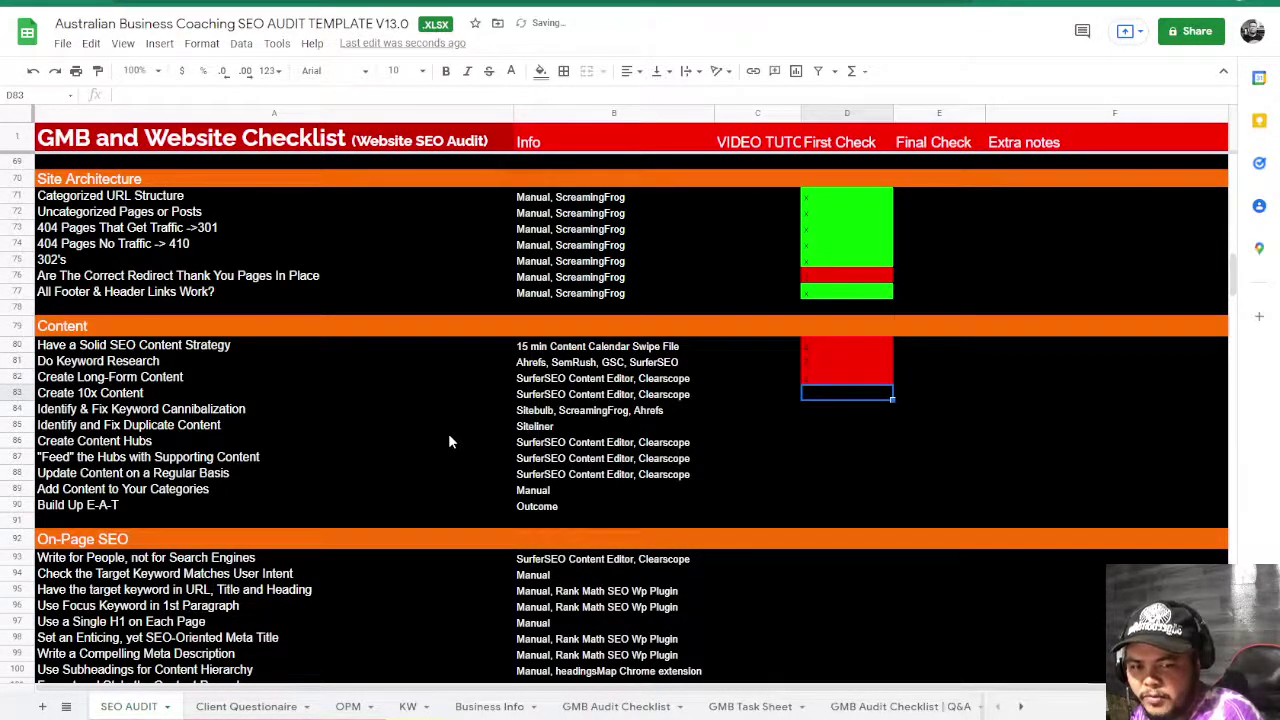
type("n")
key("Return")
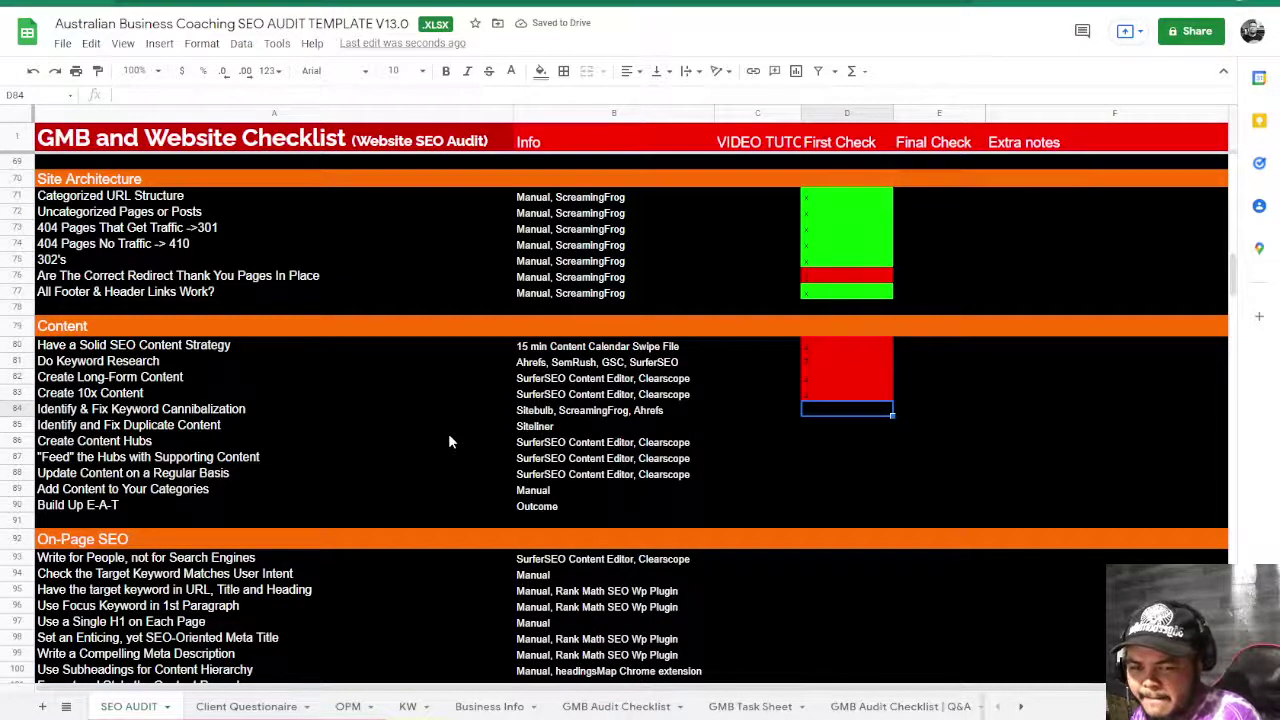
type("y")
key("Return")
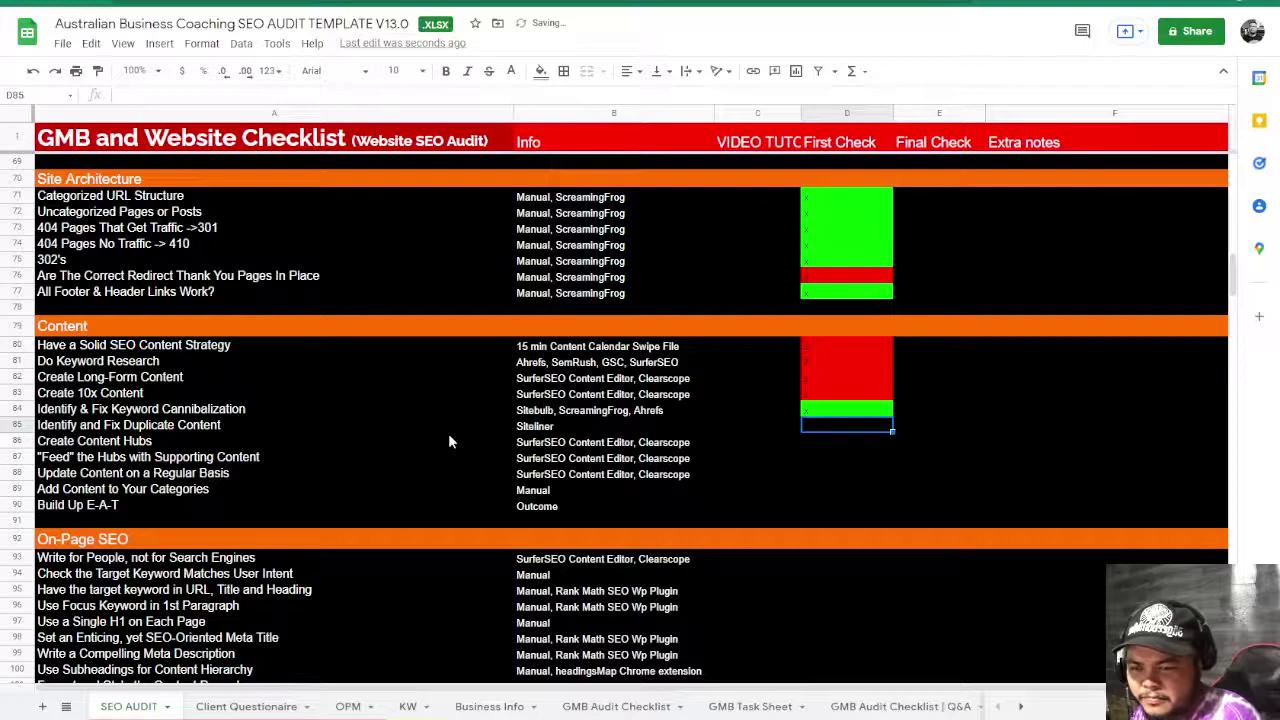
- Enter n in D85, y in D86–D87 and n in D88, then switch to the website
type("n")
key("Return")
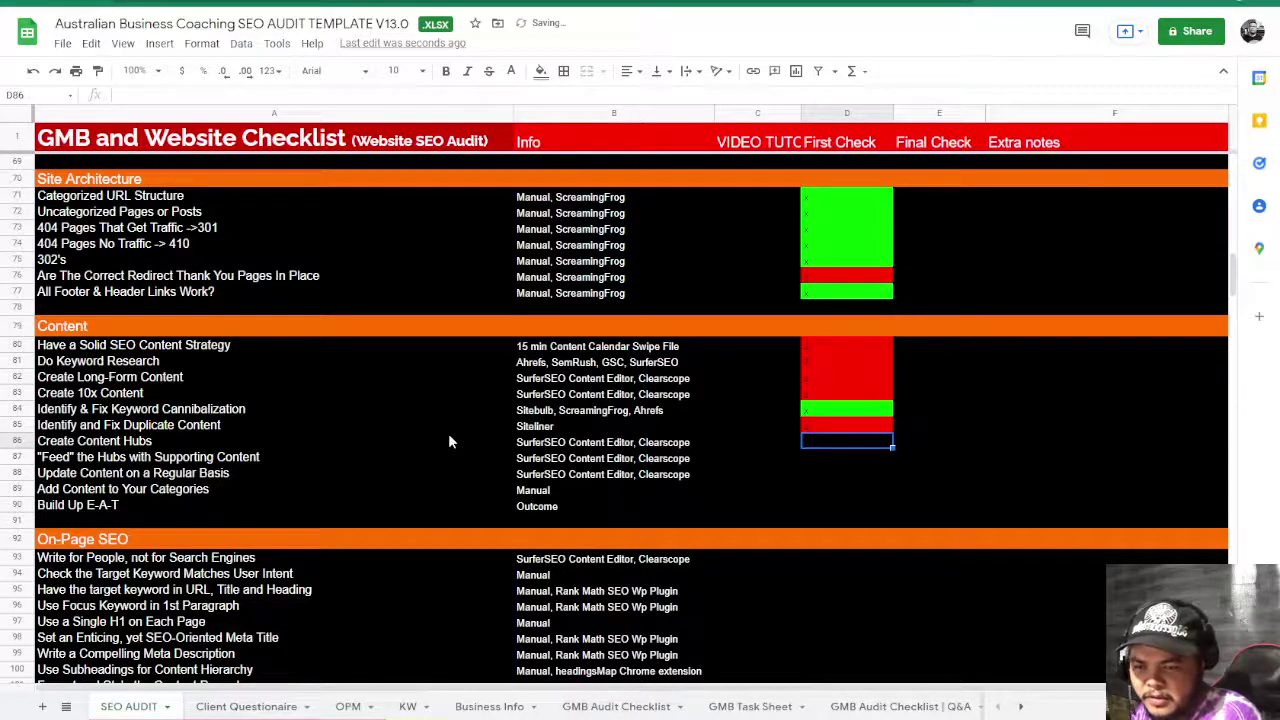
type("y")
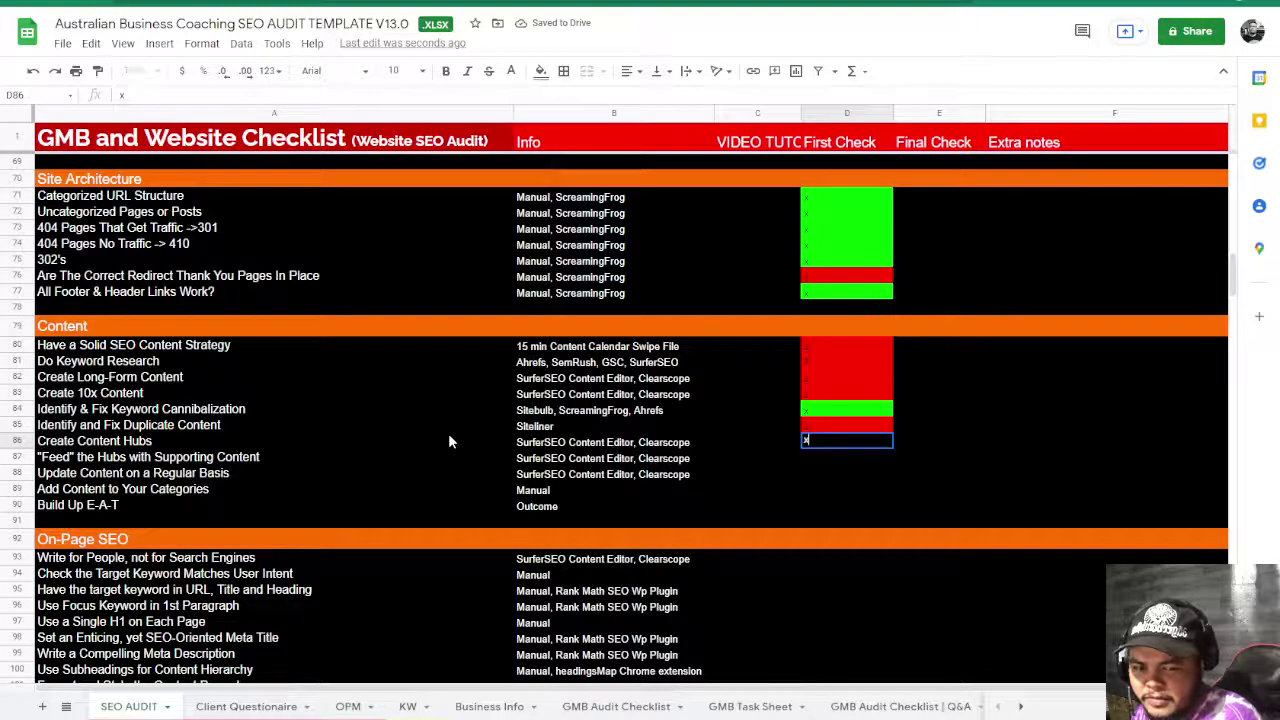
key("Return")
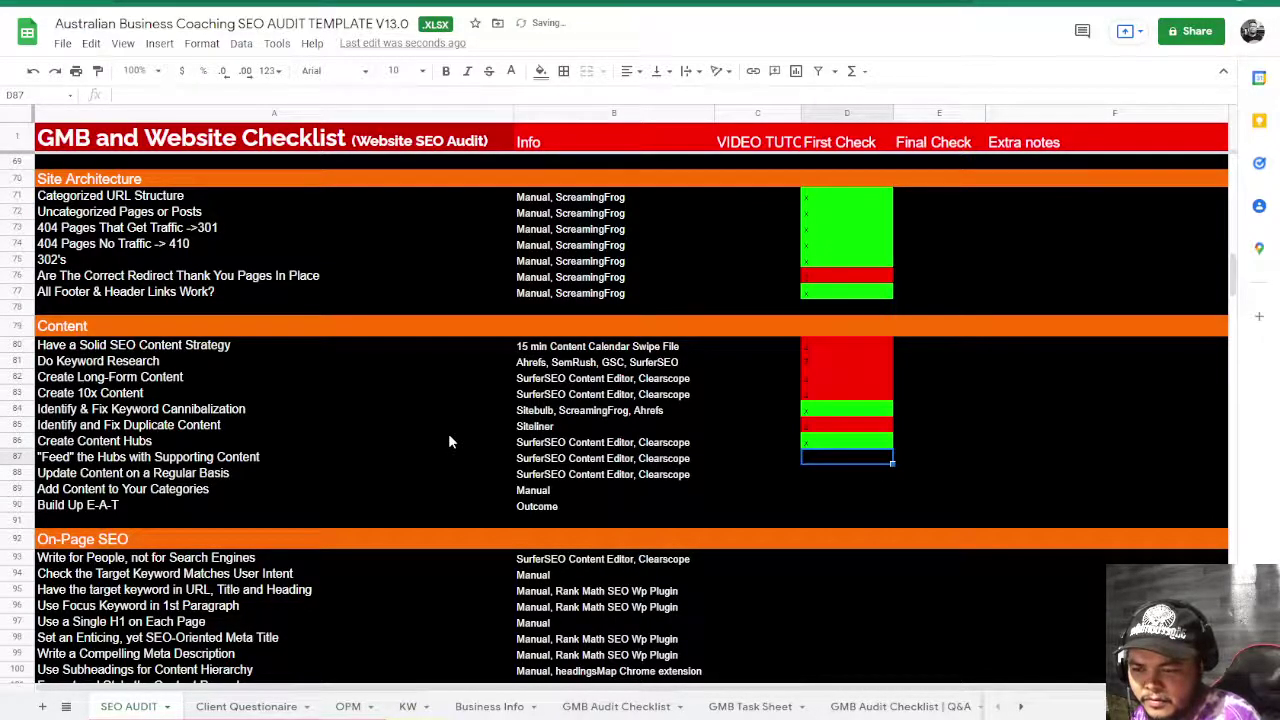
type("y")
key("Return")
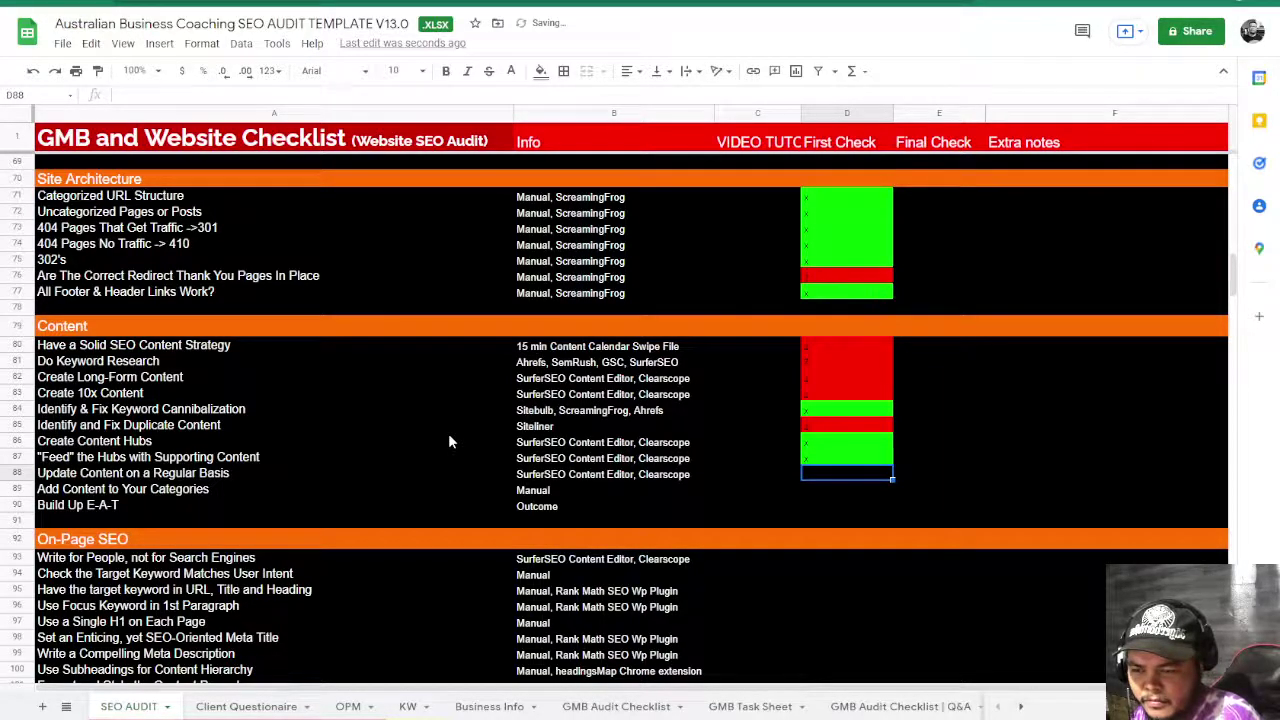
type("n")
key("Return")
key("Left")
key("Right")
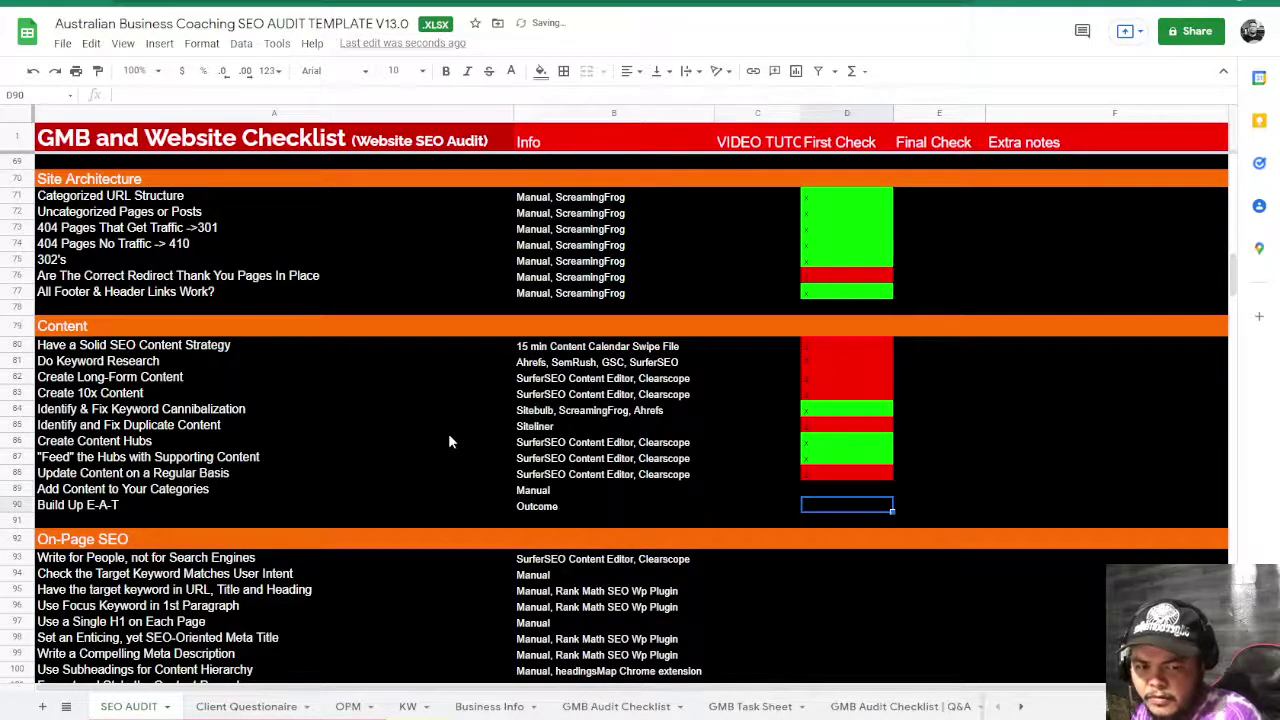
key("ctrl+Tab")
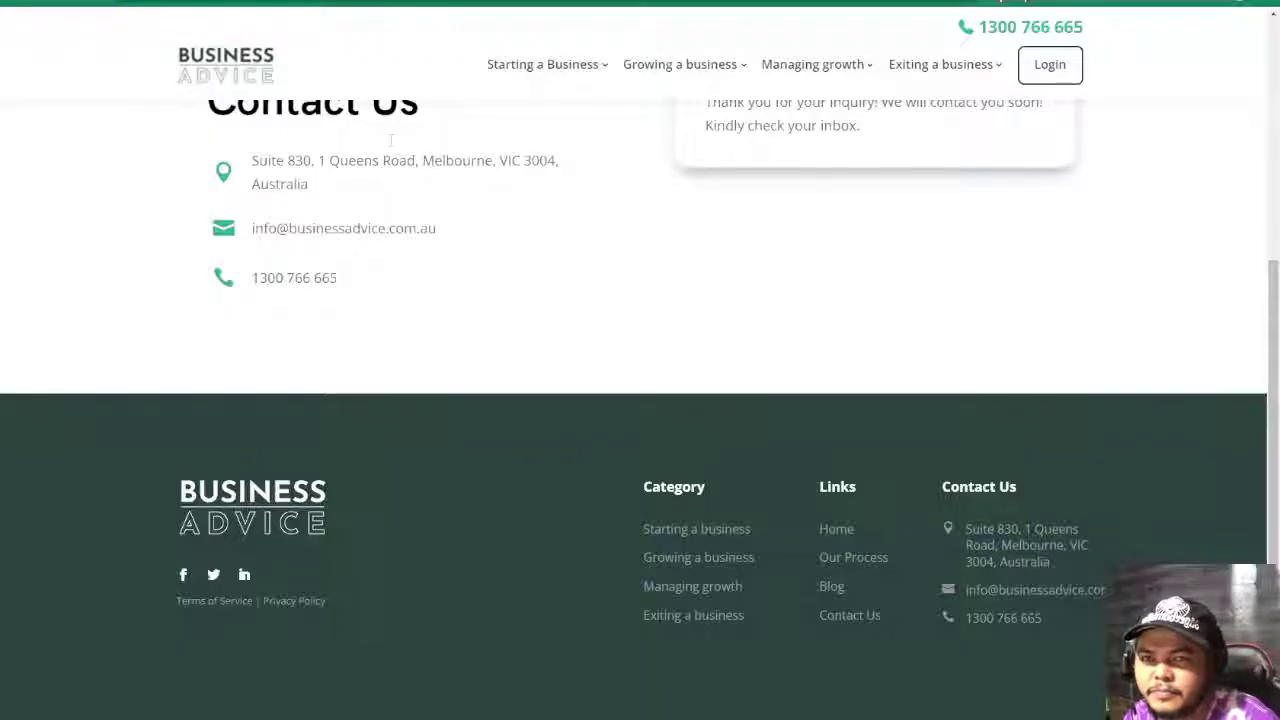
- From the footer Blog, open the 'first set of customers' article and check its publish date
left_click(833, 590)
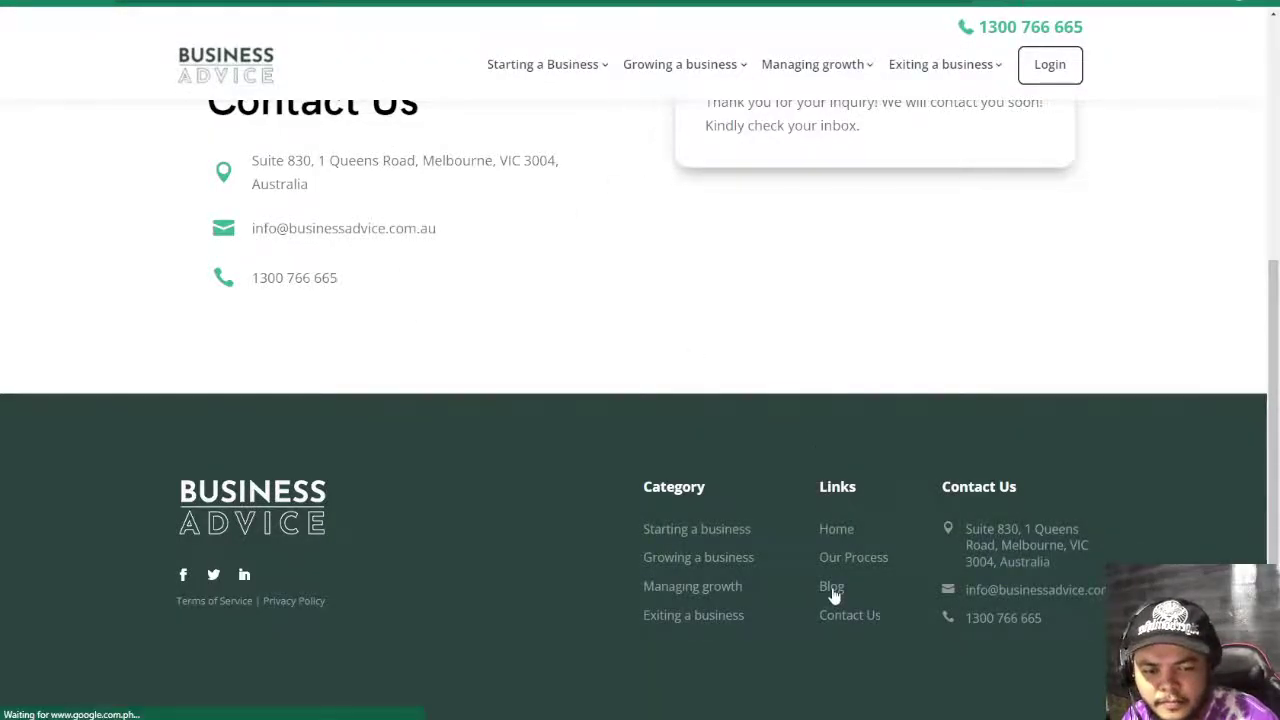
scroll(560, 490, "down", 3)
left_click(597, 259)
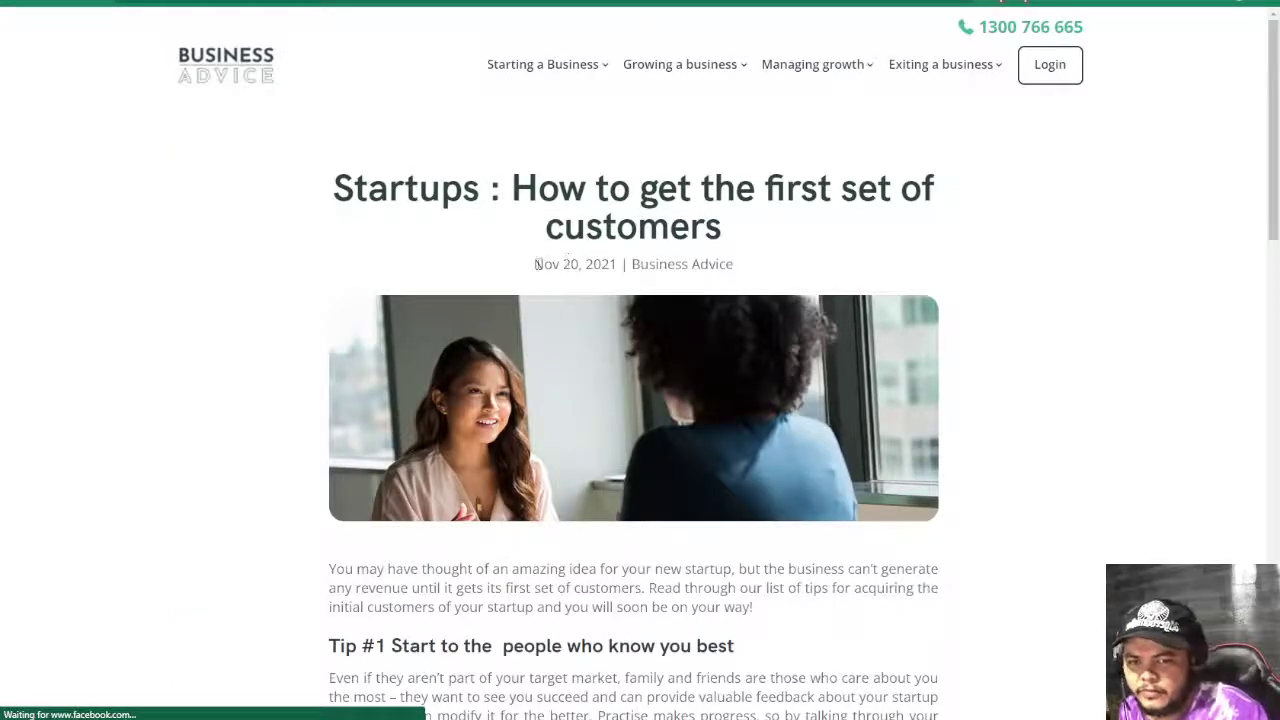
left_click_drag(534, 264, 620, 266)
key("ctrl+Tab")
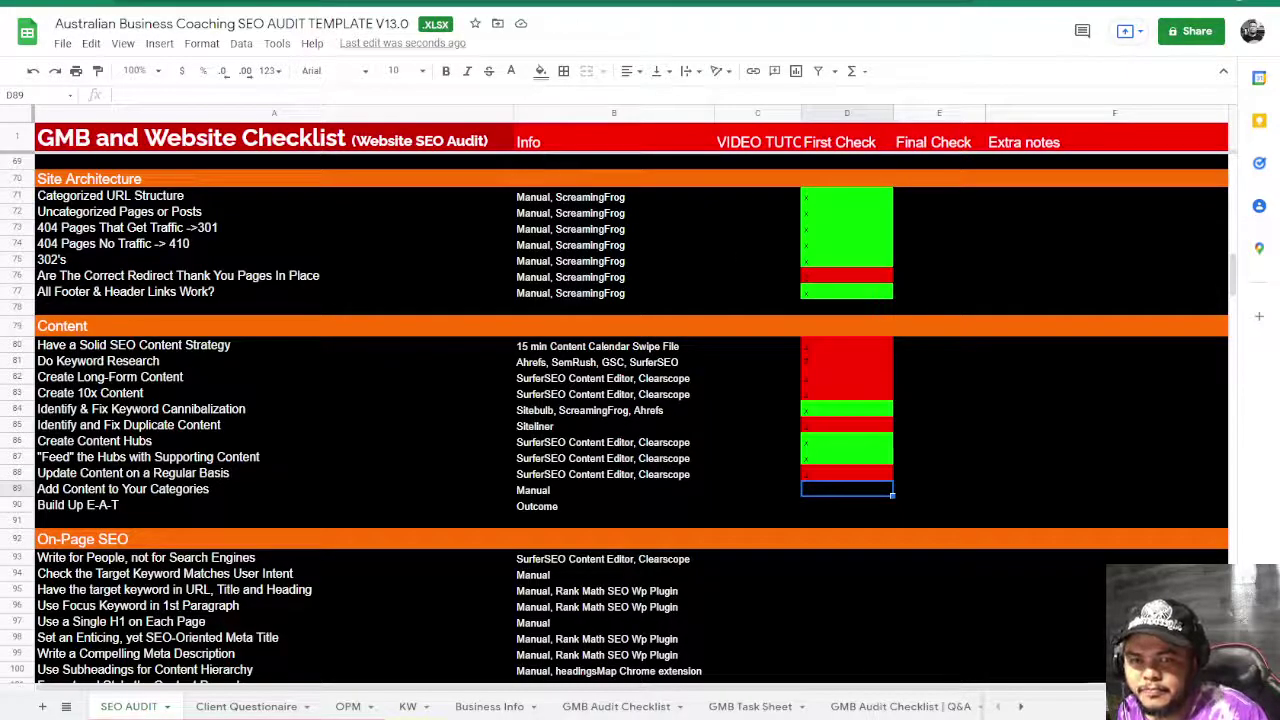
key("ctrl+shift+Tab")
key("alt+Left")
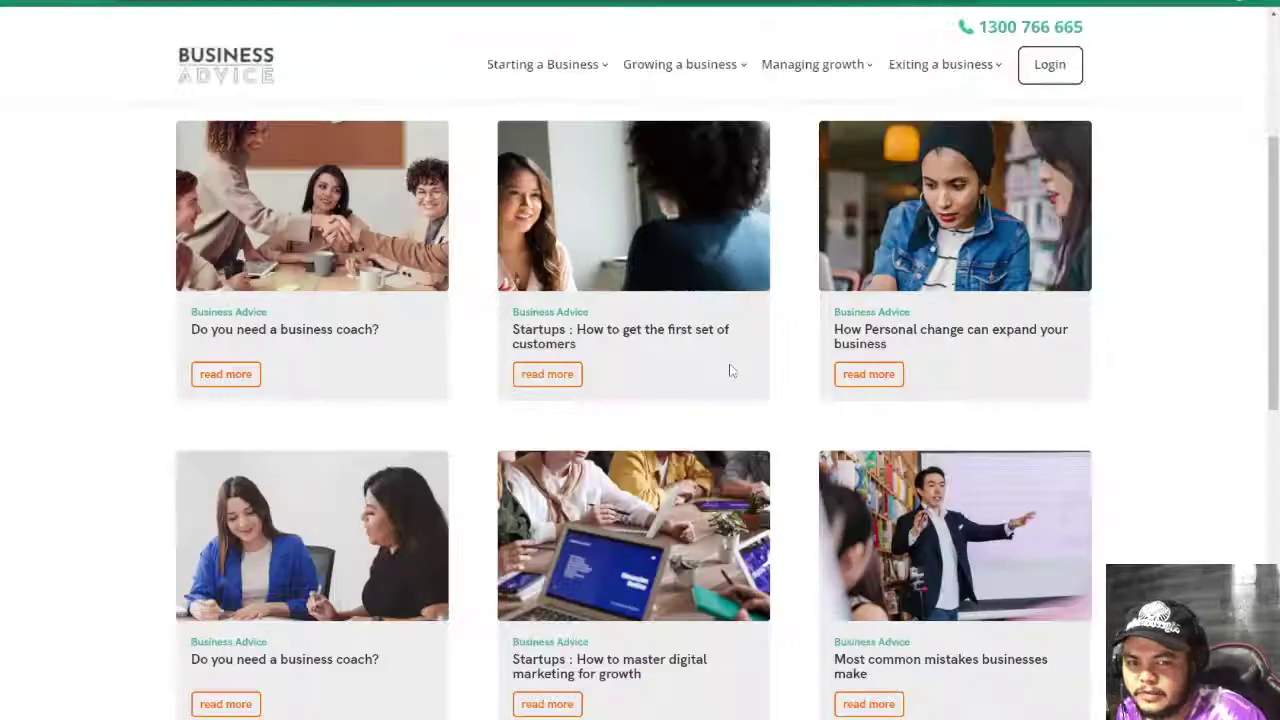
- Read the 'How Personal change can expand your business' article's date, then return to Sheets
left_click(934, 270)
scroll(880, 392, "down", 2)
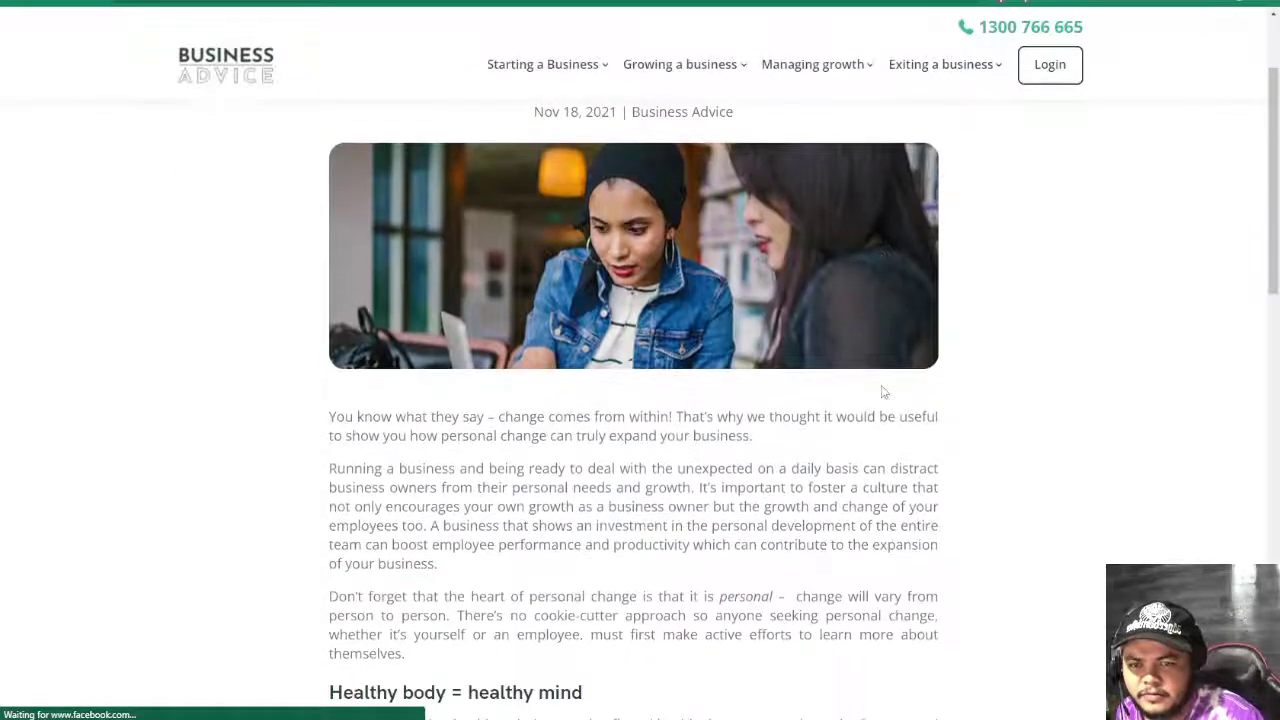
scroll(880, 392, "up", 2)
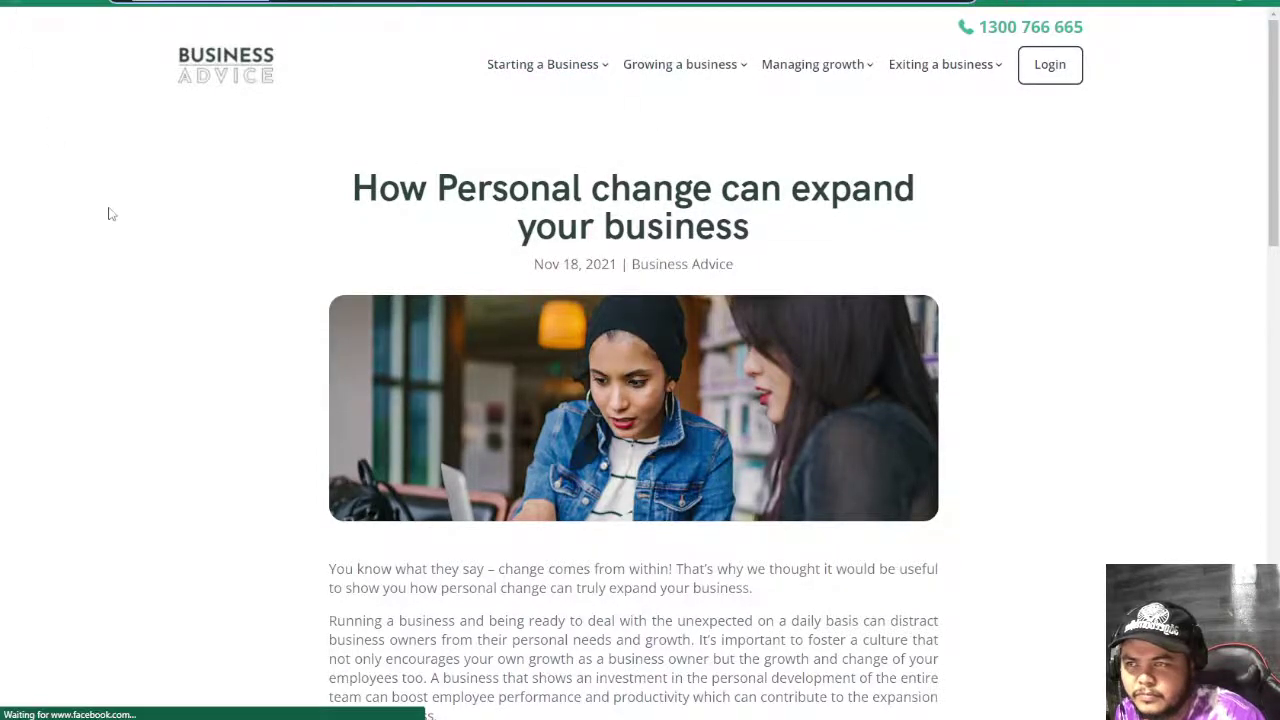
key("ctrl+Tab")
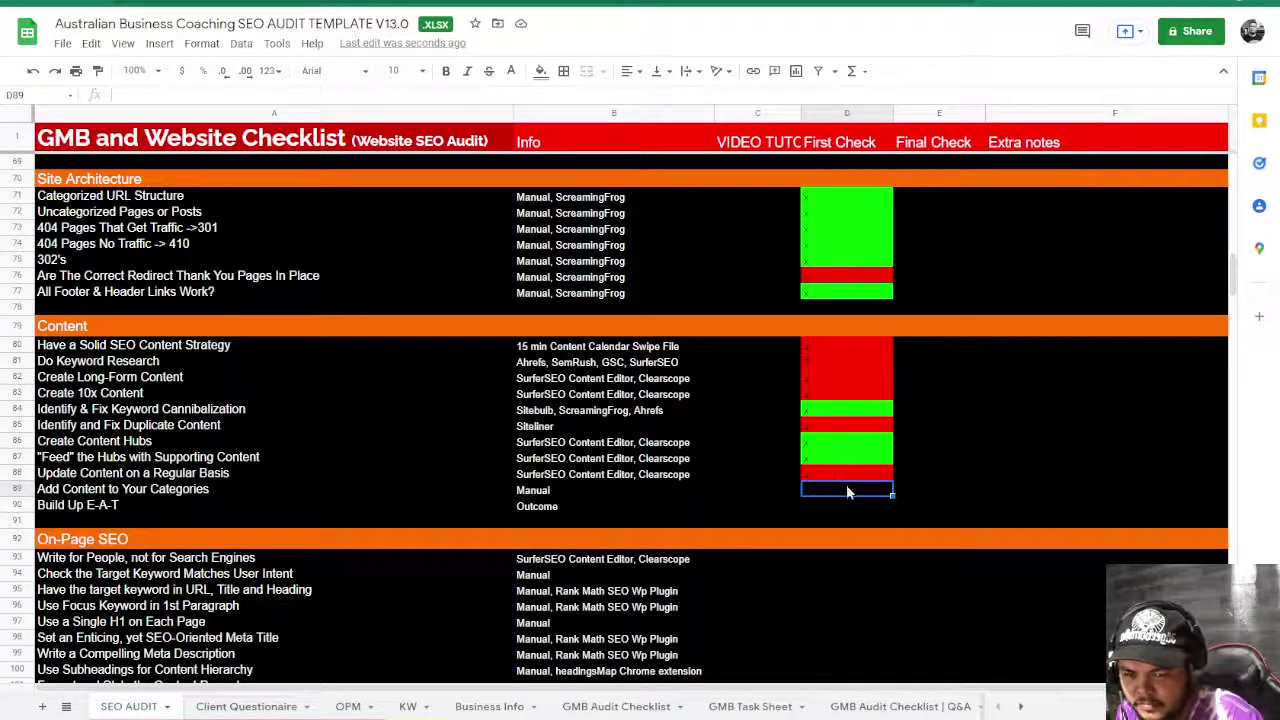
- Enter x in D88, D89 and D90 so the three Content items turn green
left_click(848, 477)
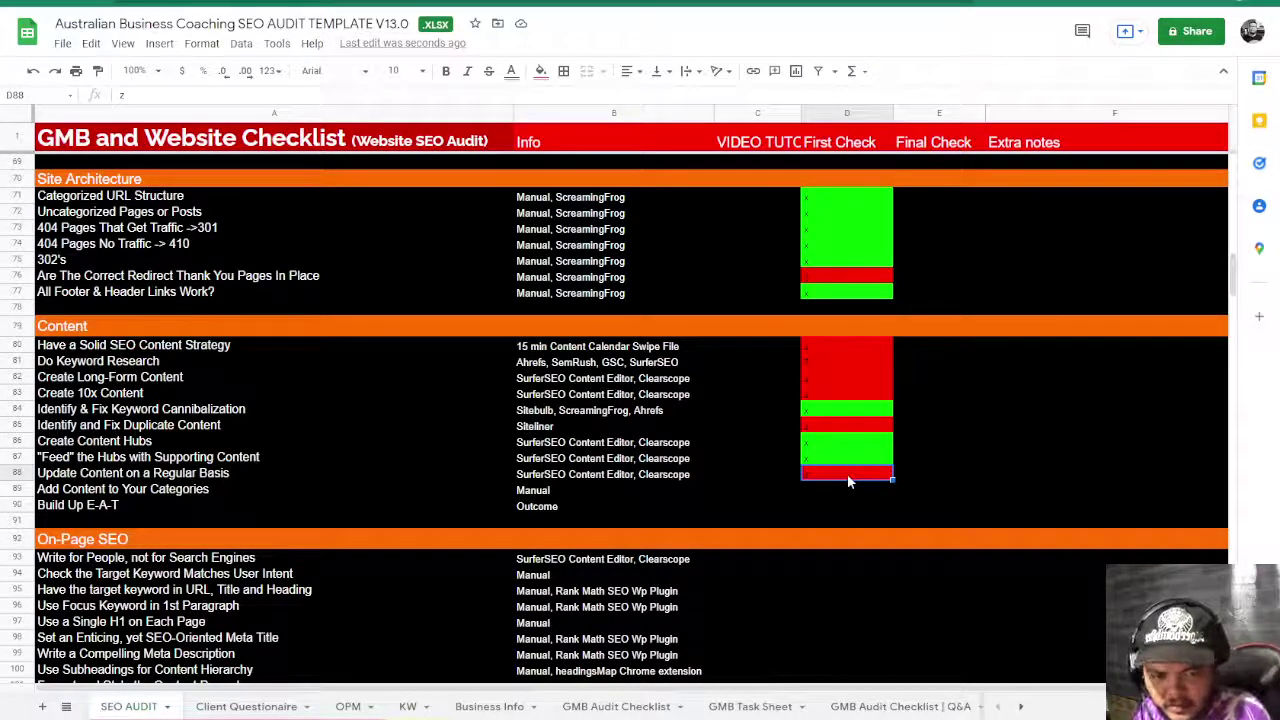
type("x")
key("Return")
type("x")
key("Return")
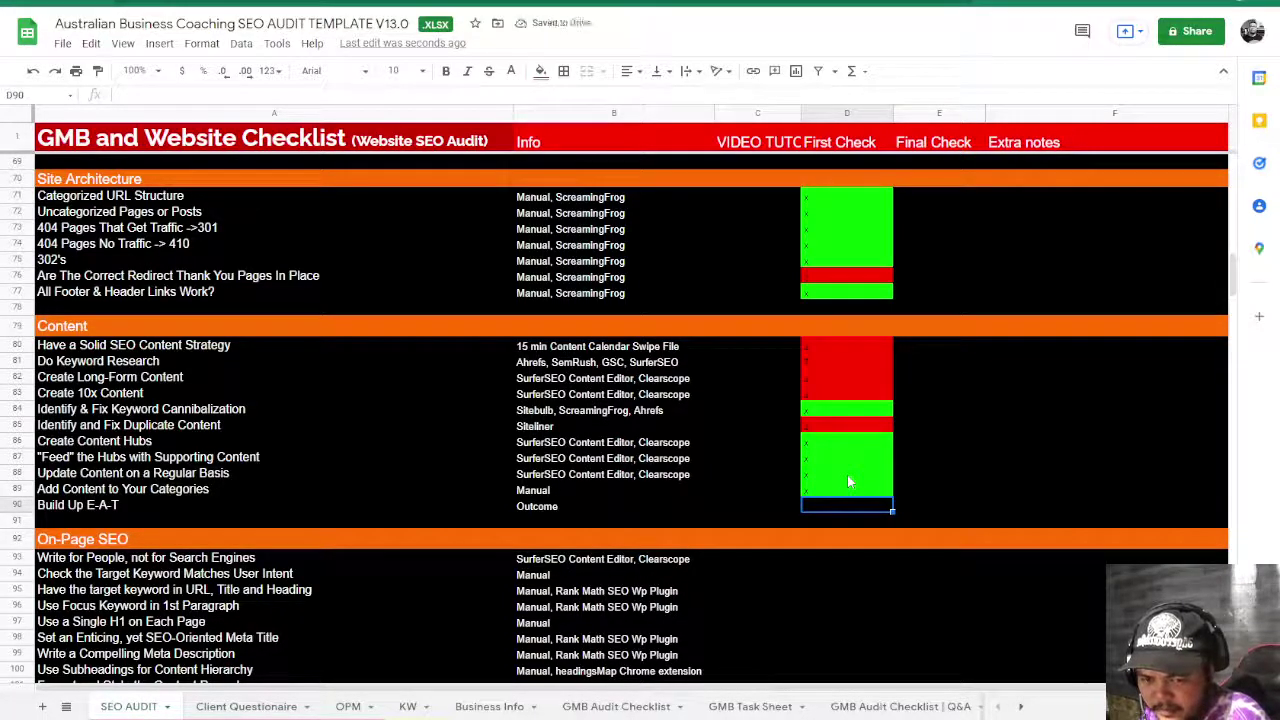
type("x")
key("Return")
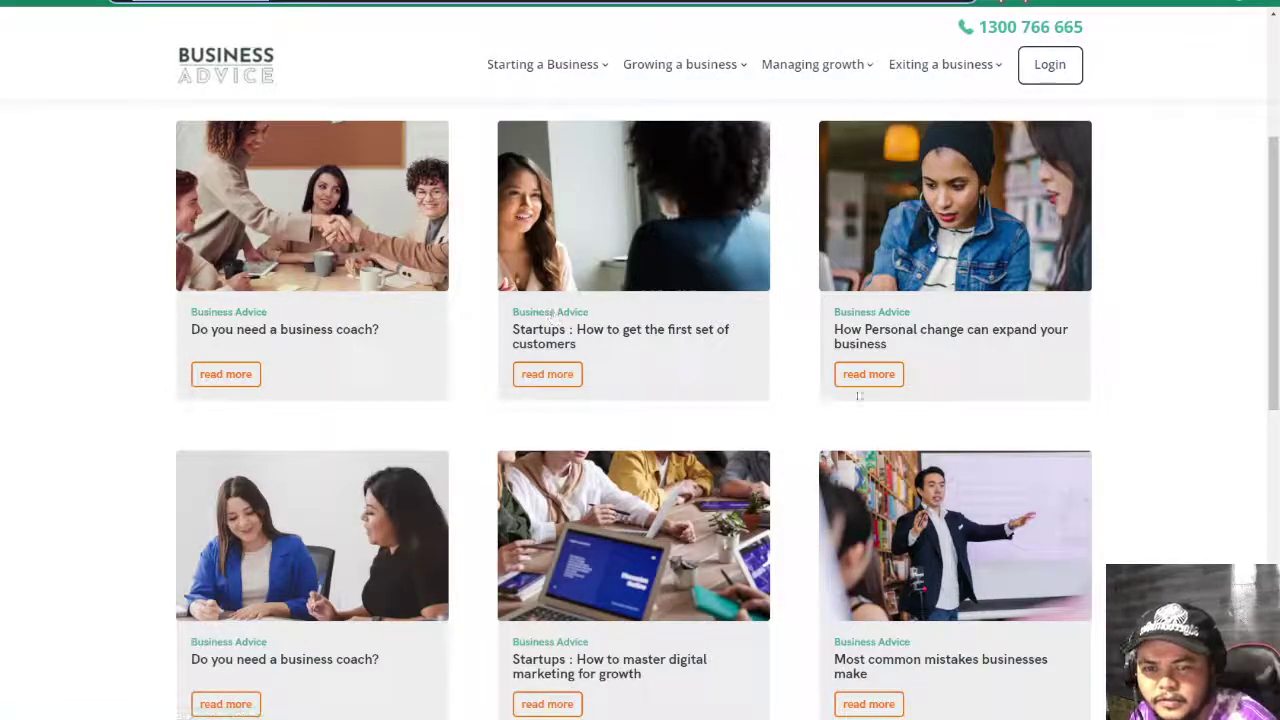
- Verify the D89 mark and select the Build Up E-A-T item
scroll(884, 534, "down", 3)
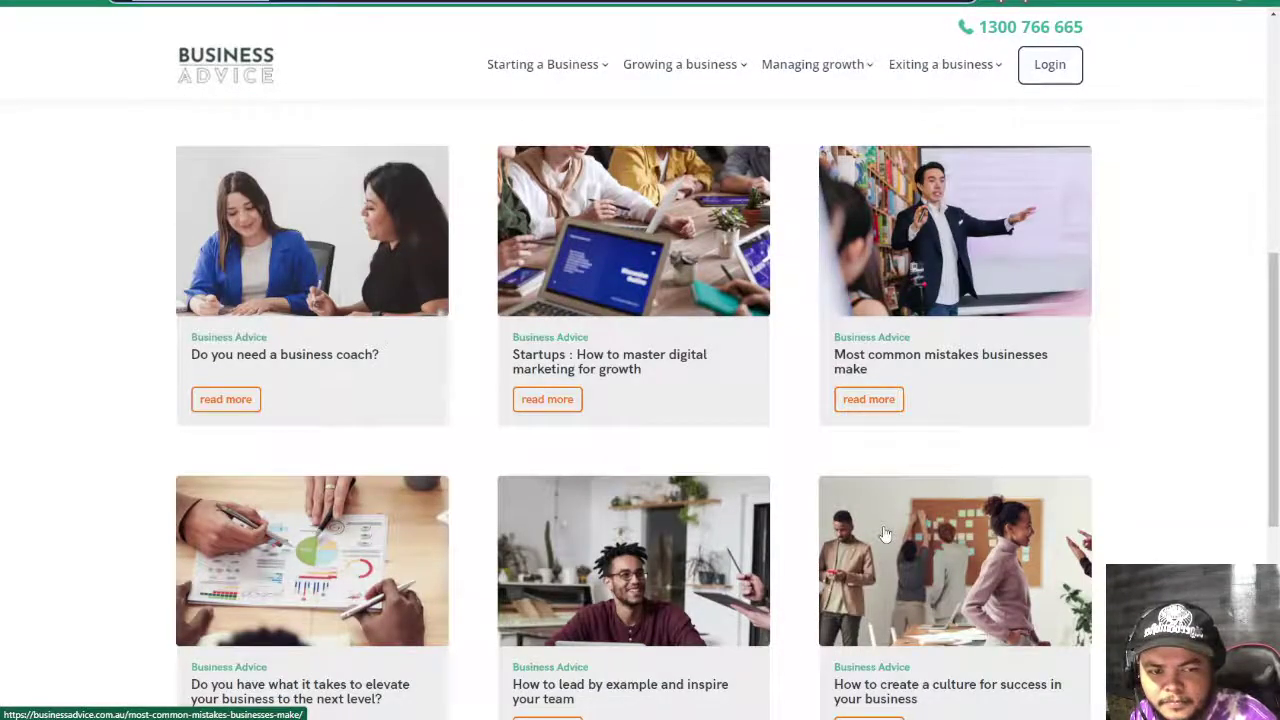
scroll(884, 534, "down", 3)
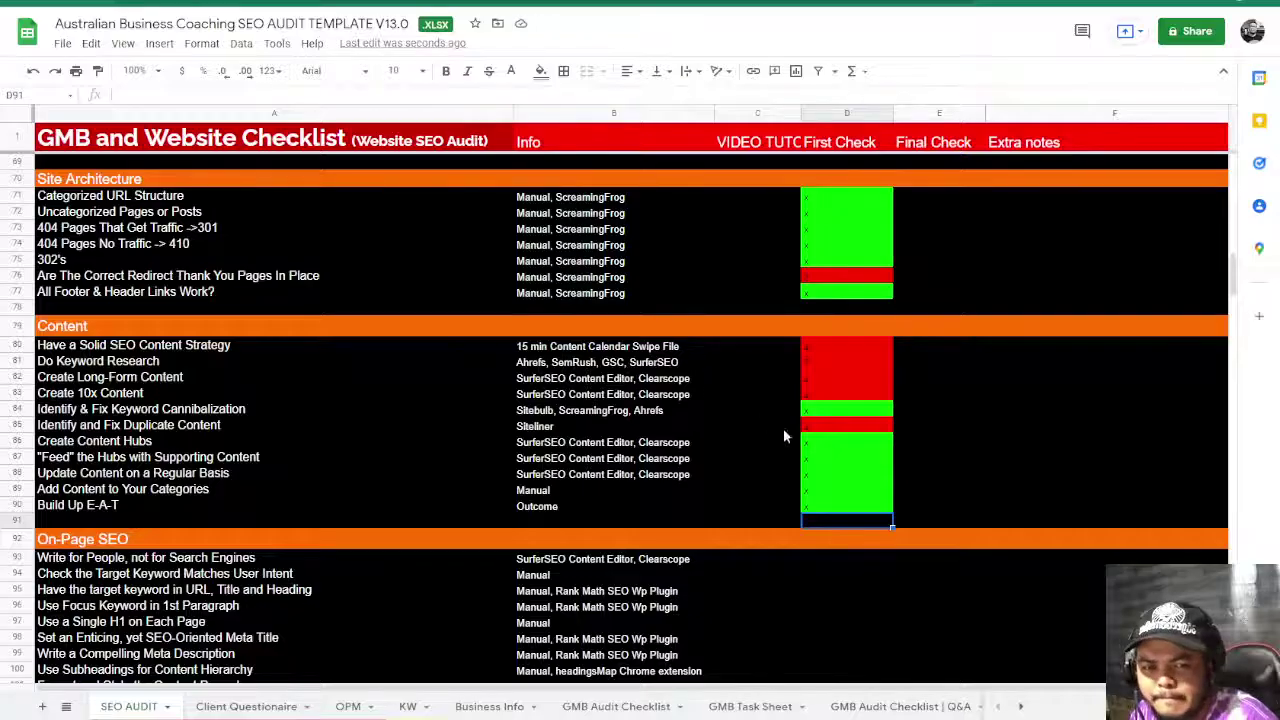
left_click(938, 474)
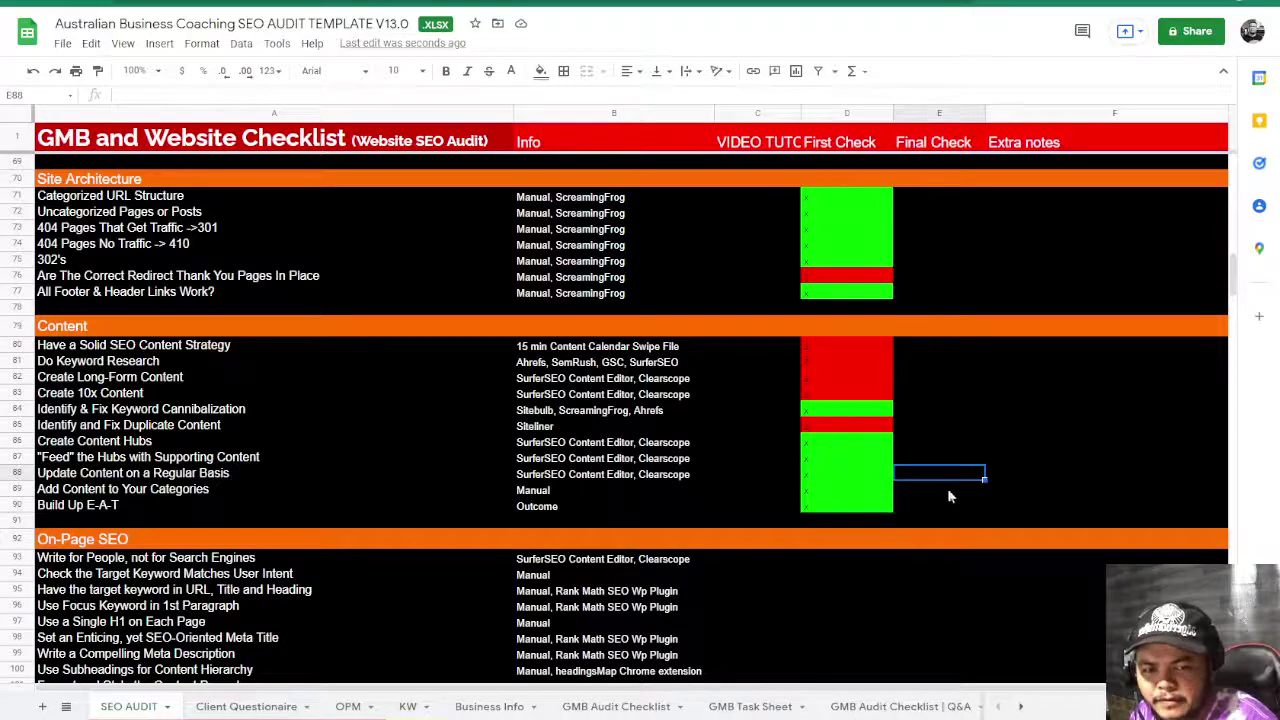
left_click(850, 488)
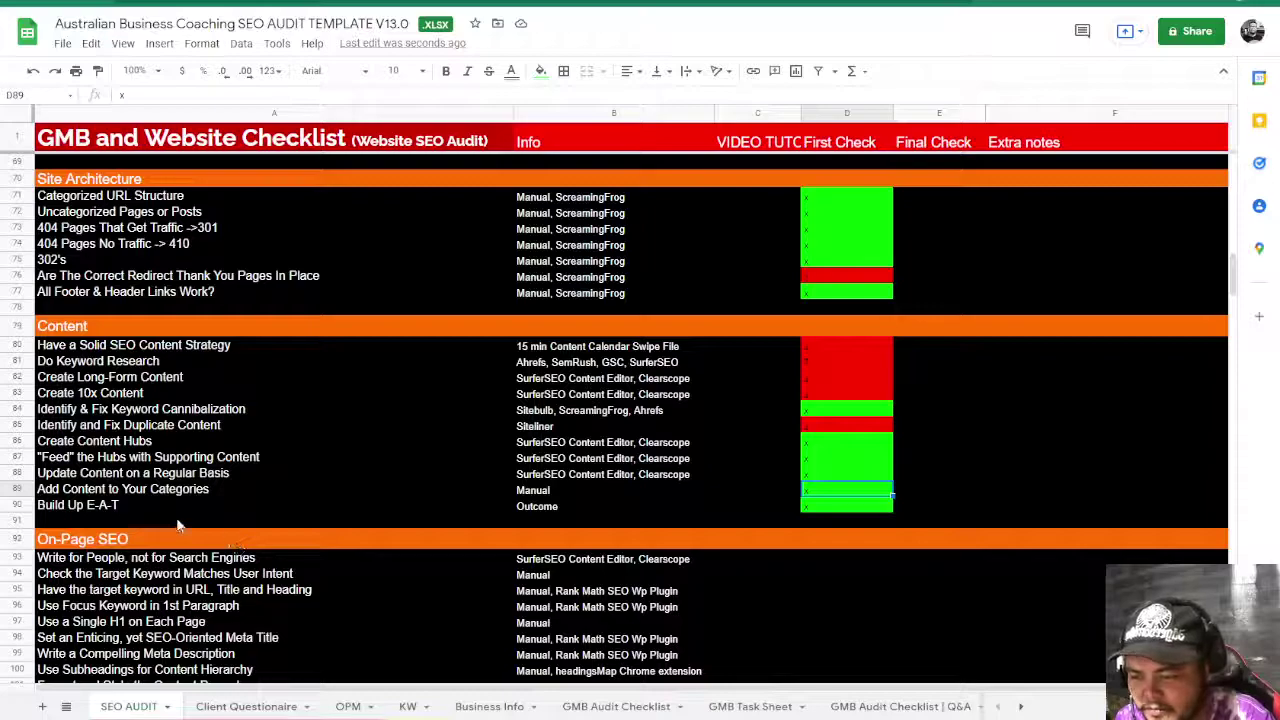
left_click(115, 507)
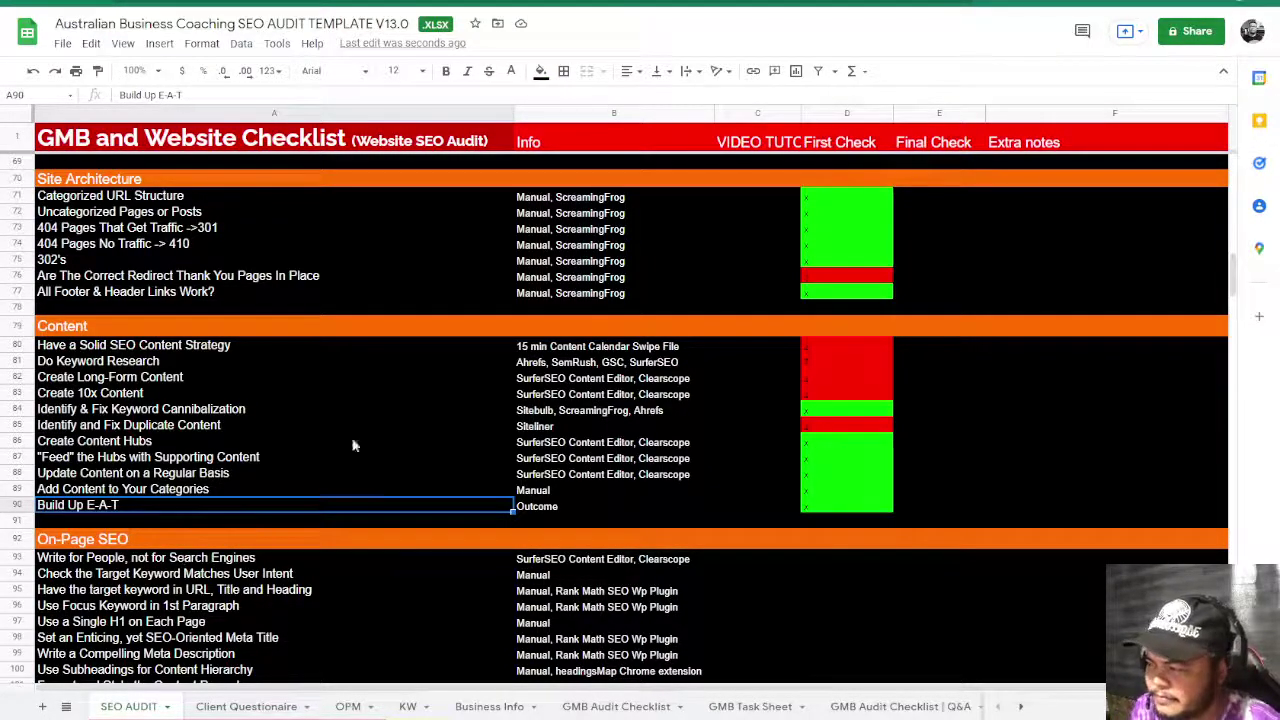
- In a new tab, search 'eat meaning', then respace the query to 'e a t meaning'
key("ctrl+t")
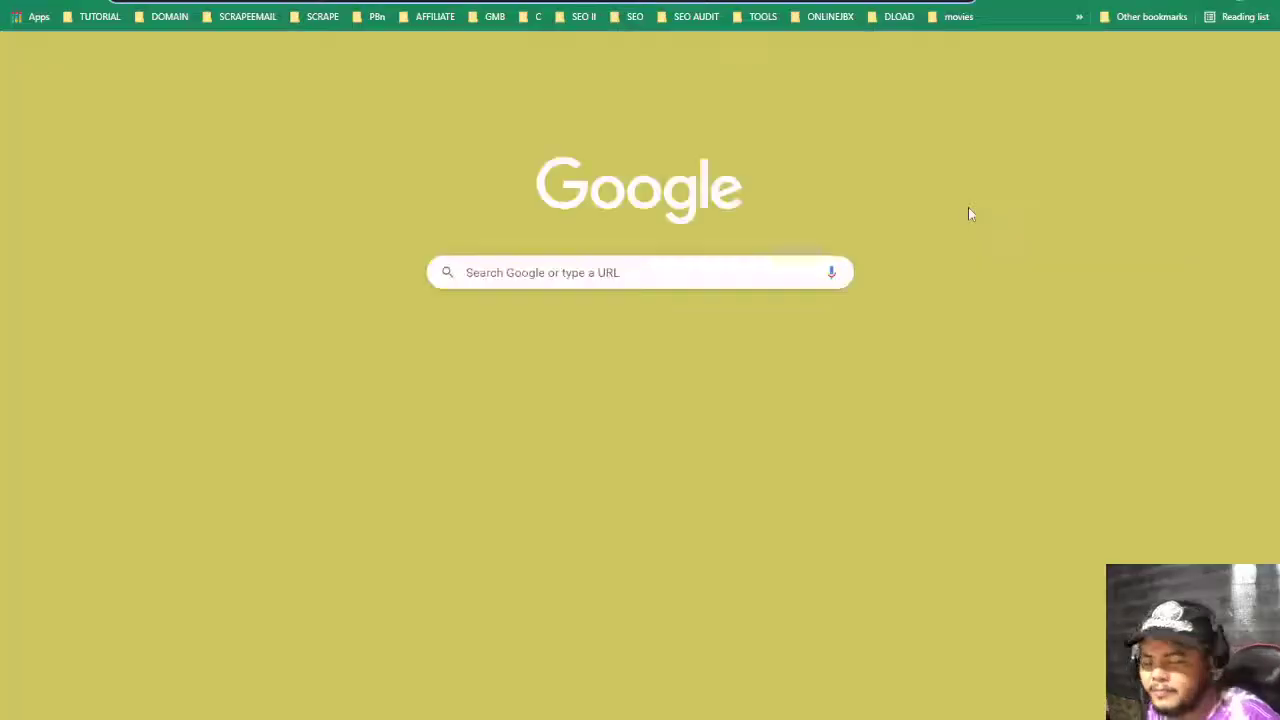
type("eat meanin")
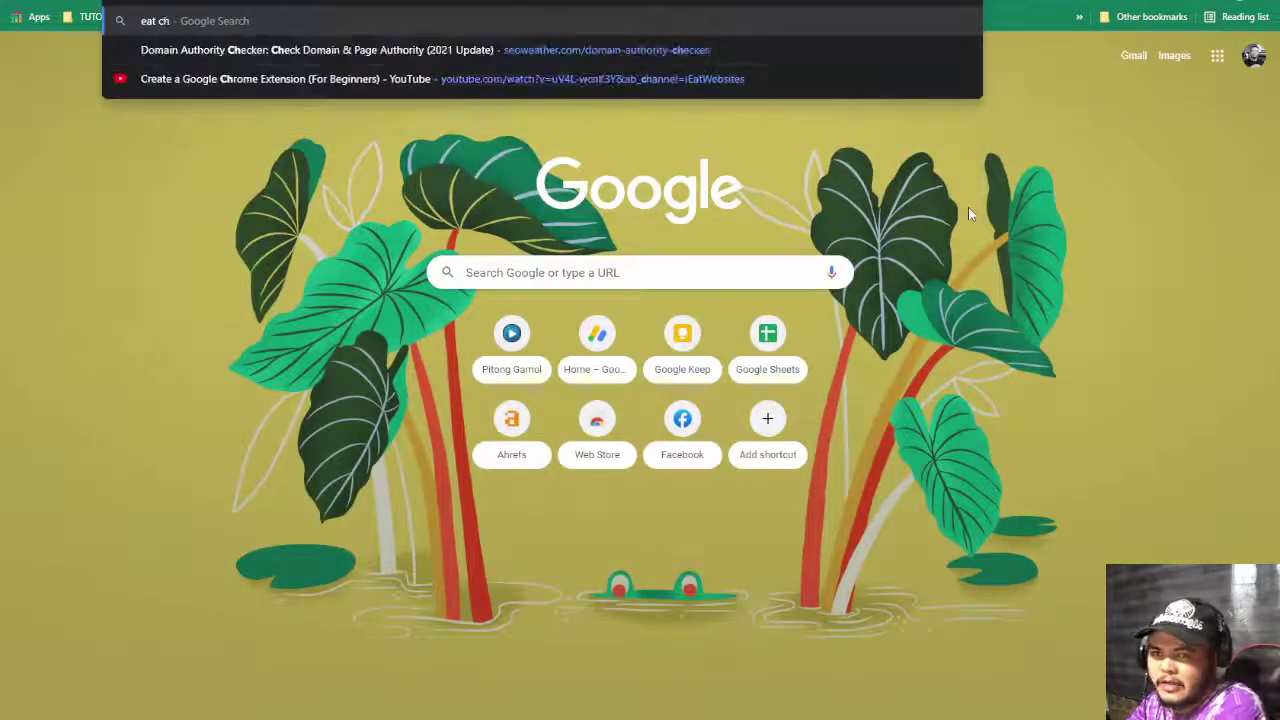
type("g")
key("Return")
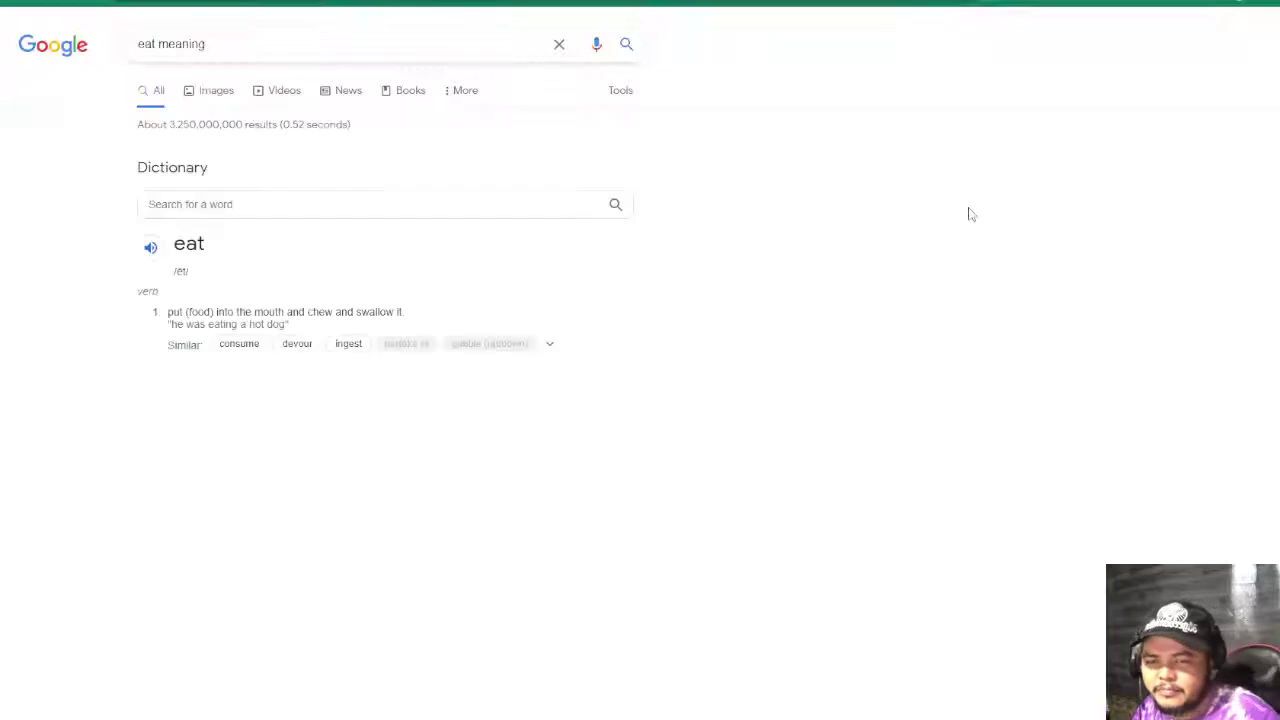
left_click(145, 44)
key("Right")
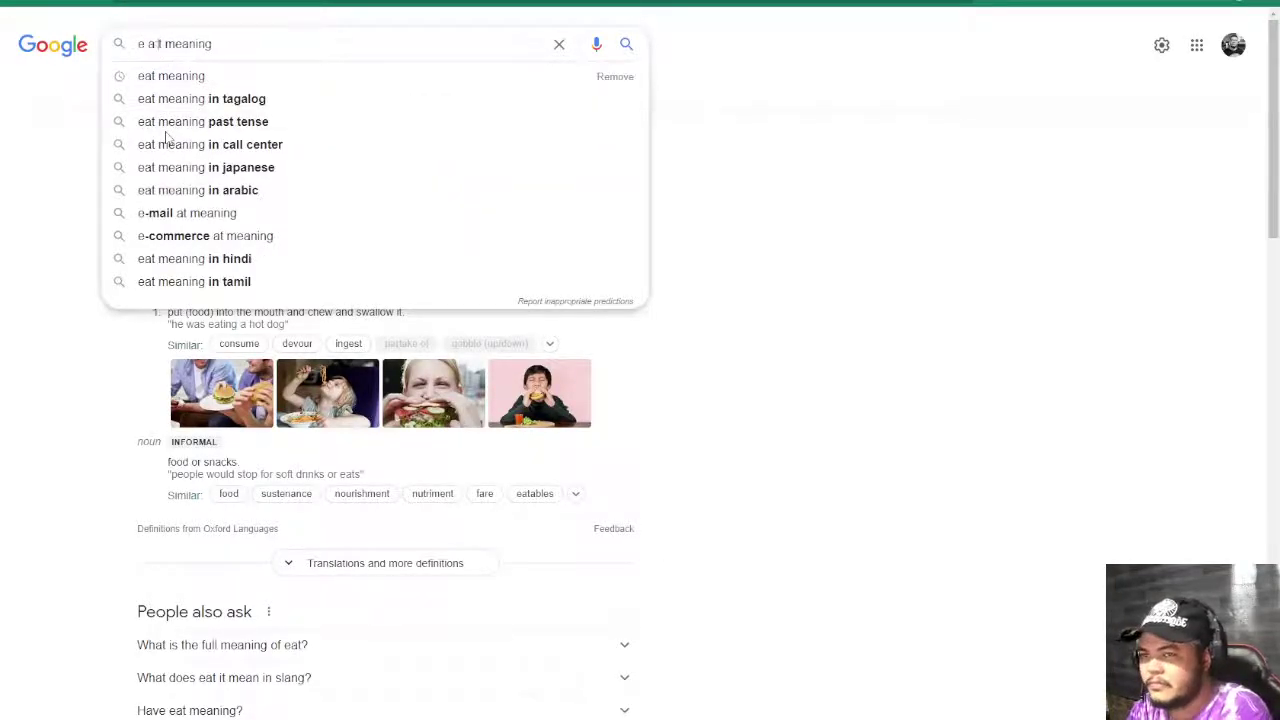
key("Return")
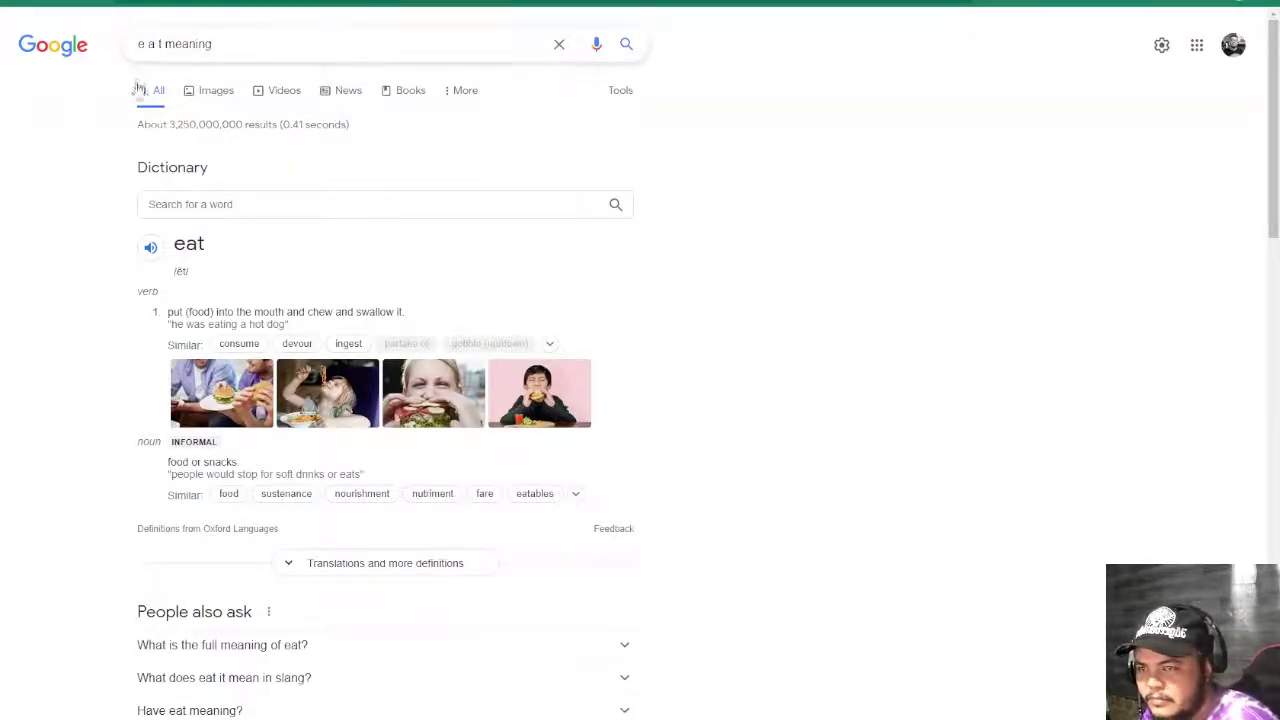
- Refine the search to 'SEO e a t meaning' for the E-A-T definition, then select D93
left_click(138, 46)
type("SEO")
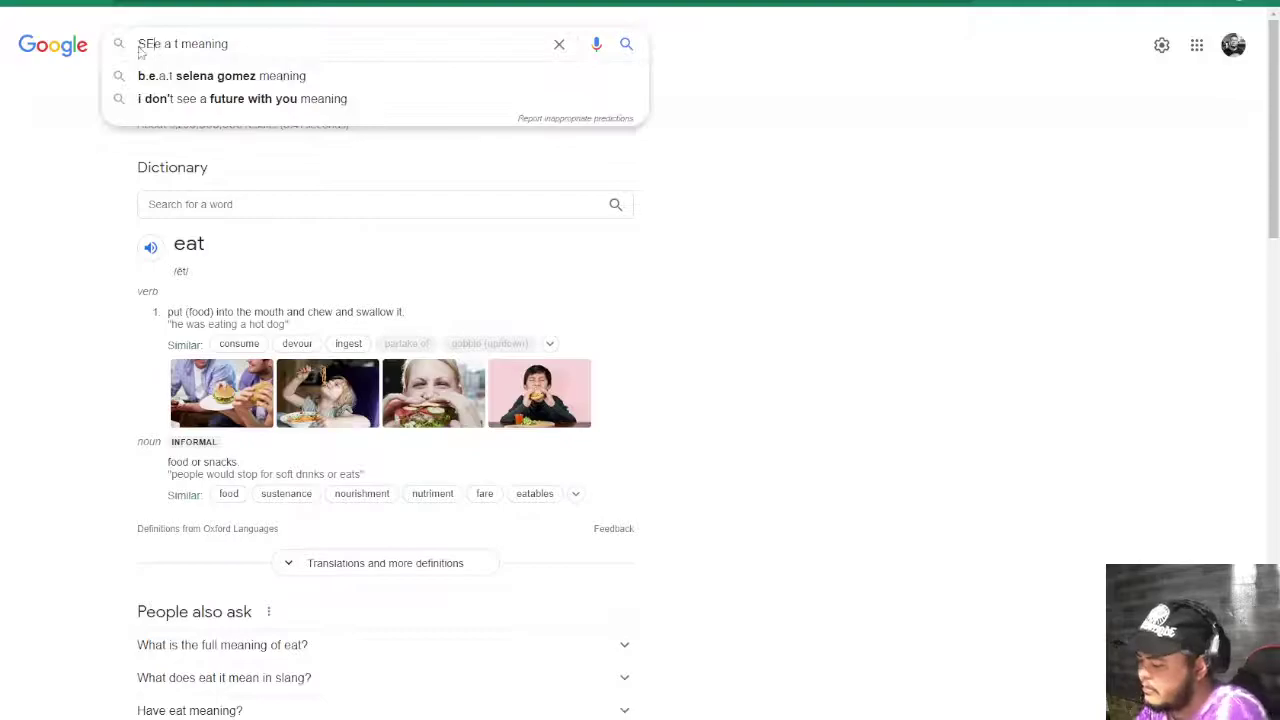
key("Return")
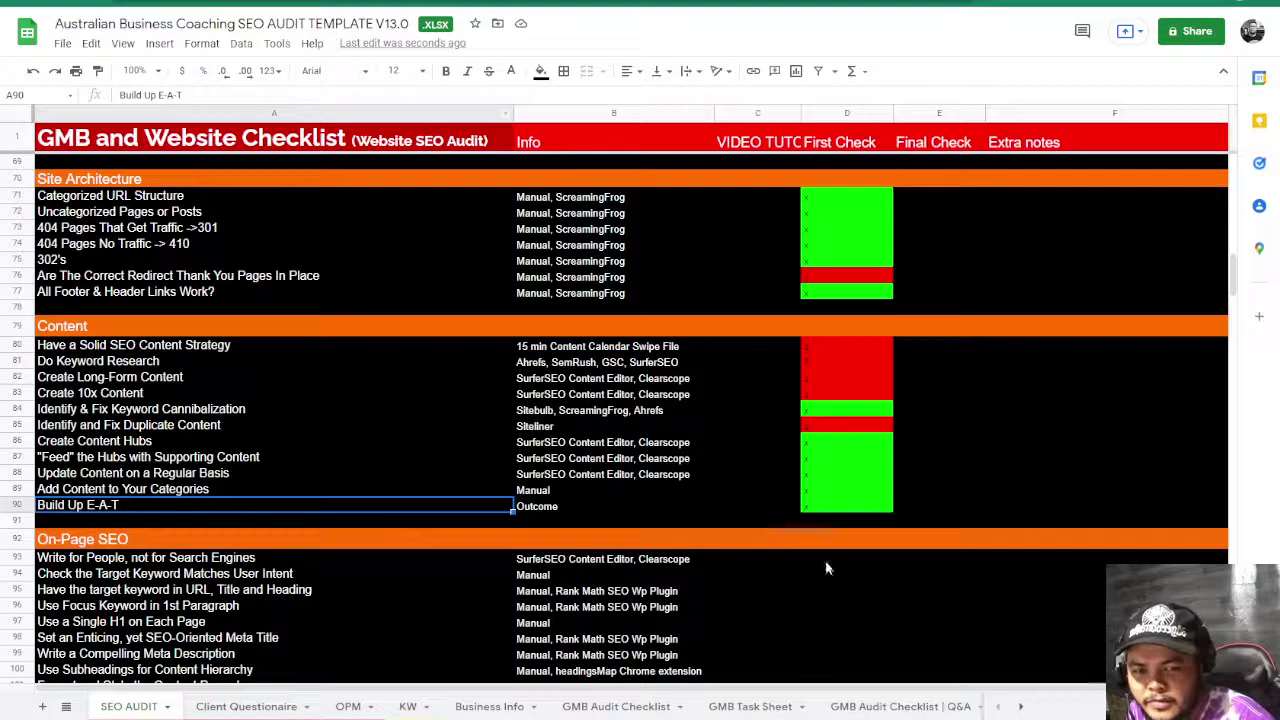
left_click(826, 561)
scroll(826, 562, "down", 2)
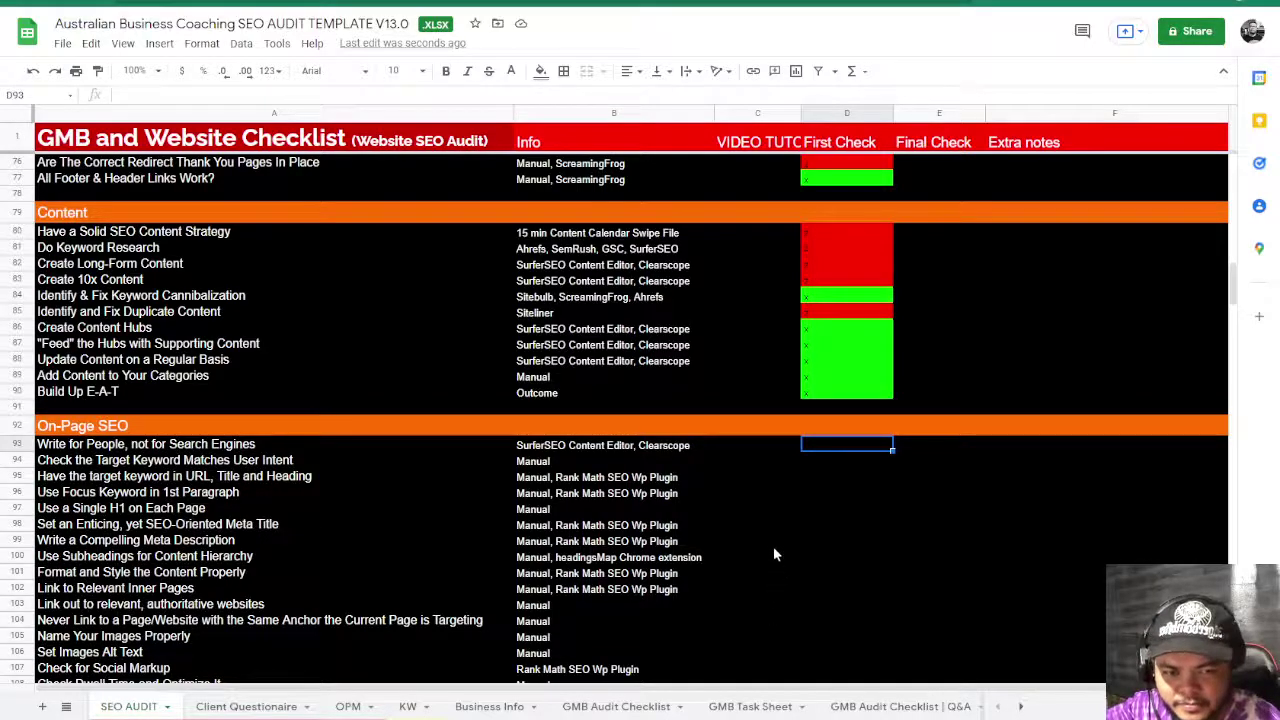
- Enter x in D93 and D94 to mark Write for People as passed
scroll(302, 505, "down", 5)
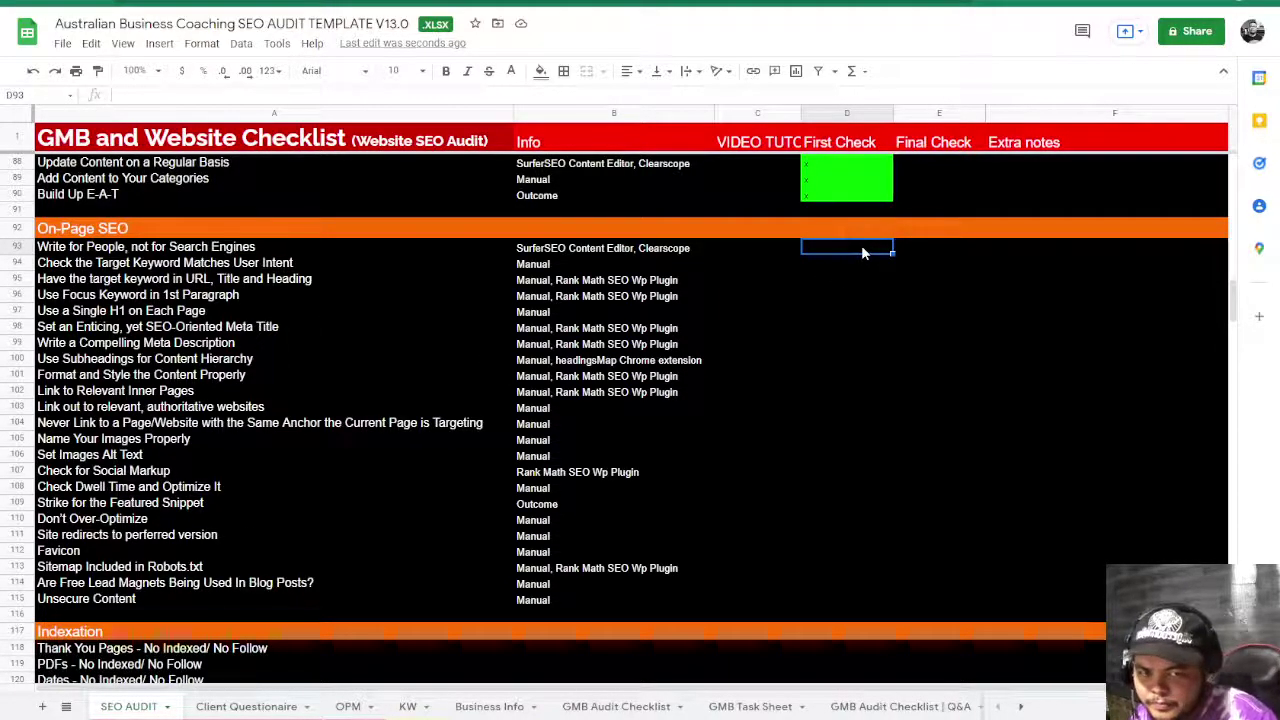
type("x")
key("Return")
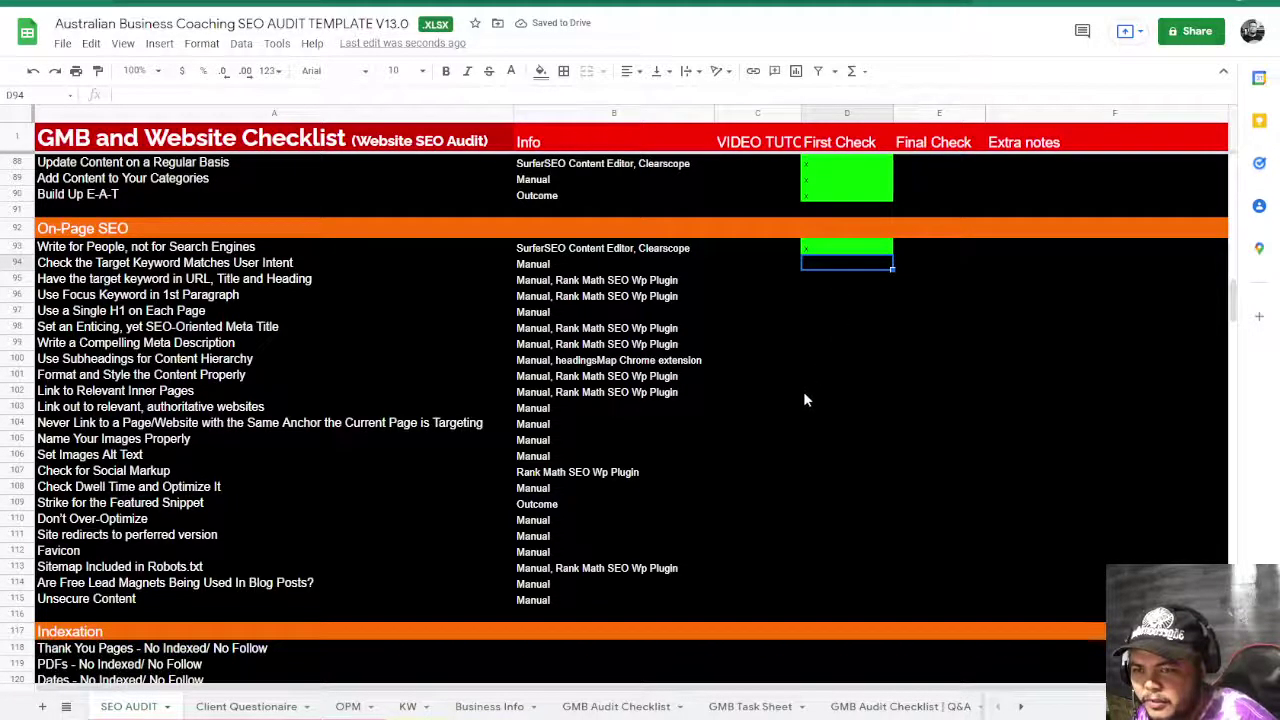
type("x")
key("Return")
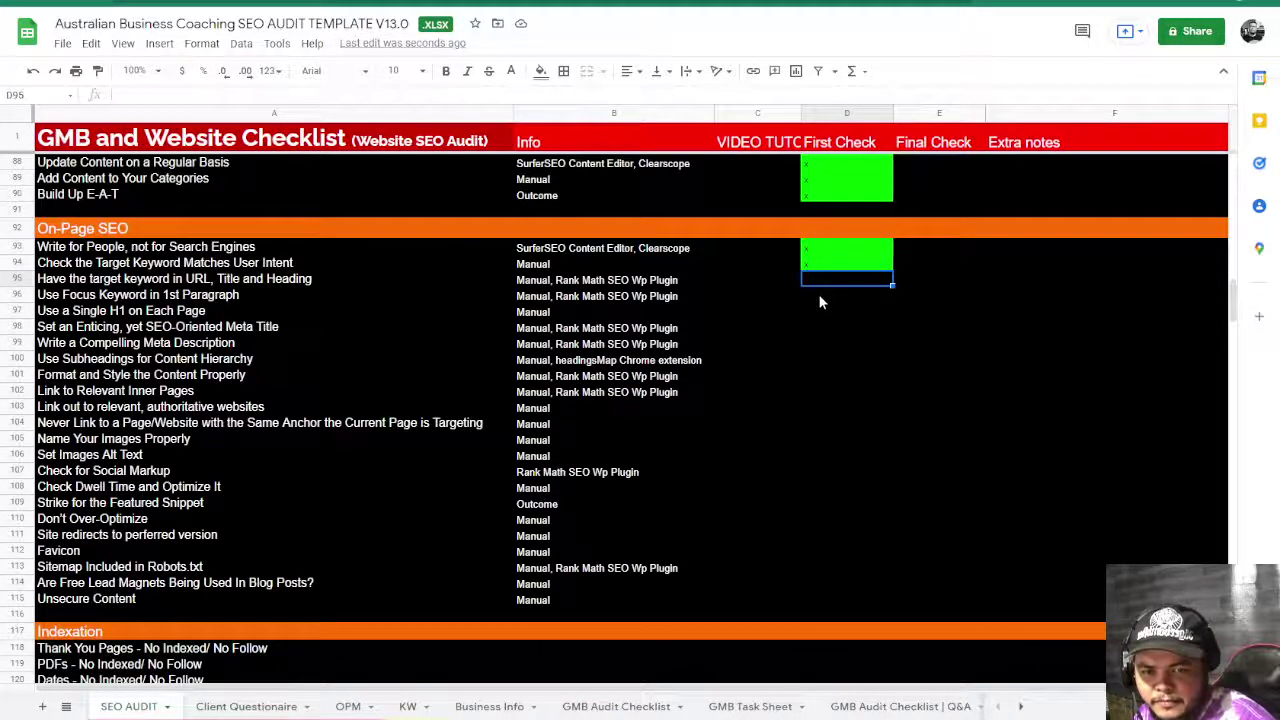
- Re-enter x in D94 and fill D95–D96 so the keyword rows show cyan
left_click(819, 266)
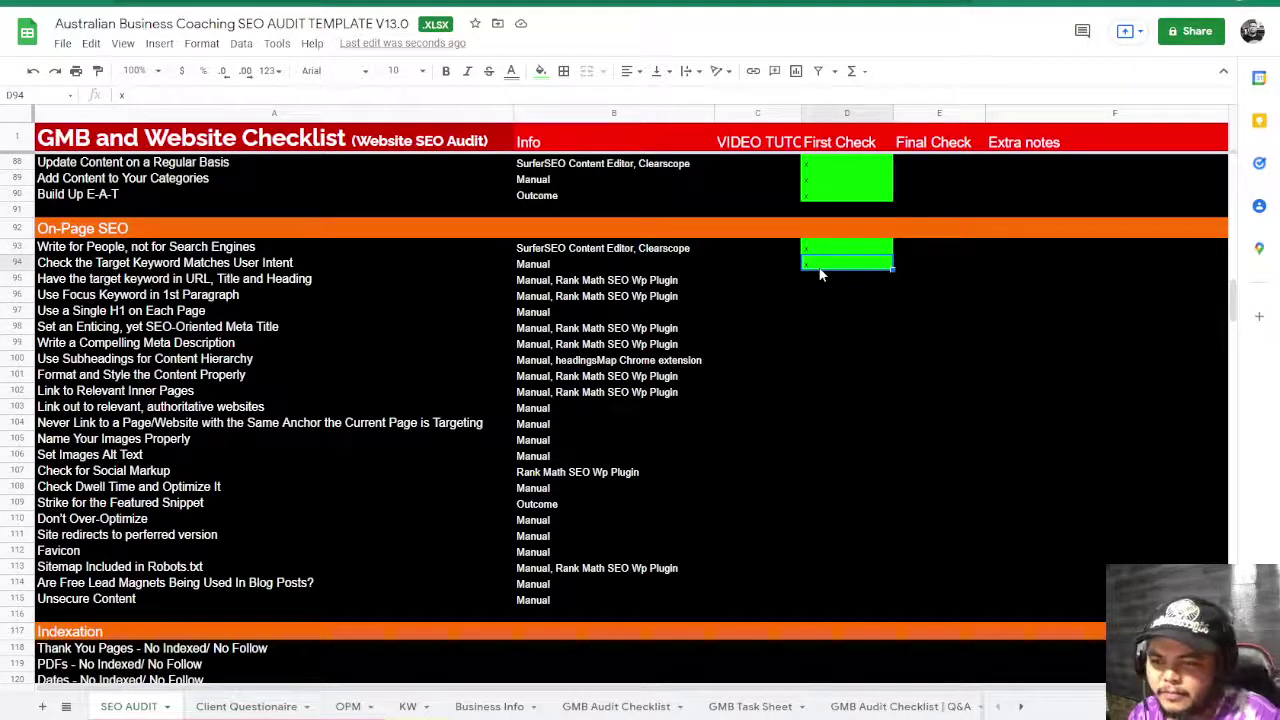
type("x")
key("Return")
type("x")
key("Return")
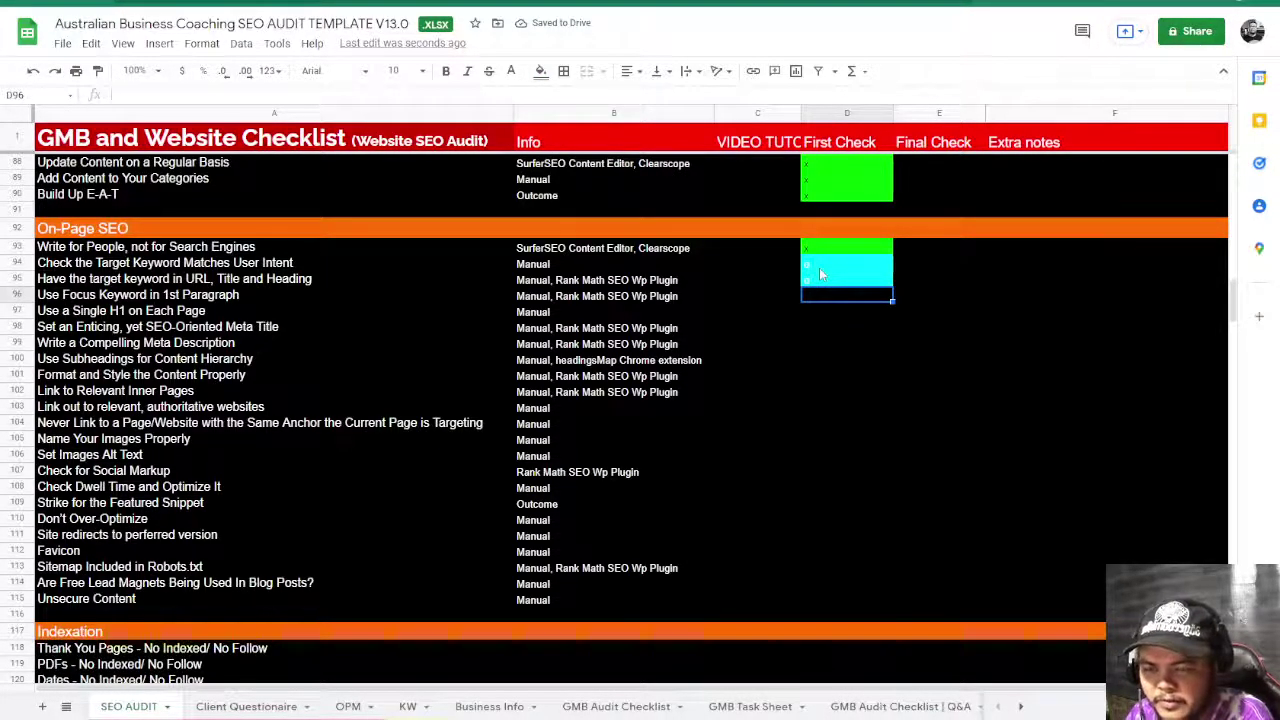
type("x")
key("Return")
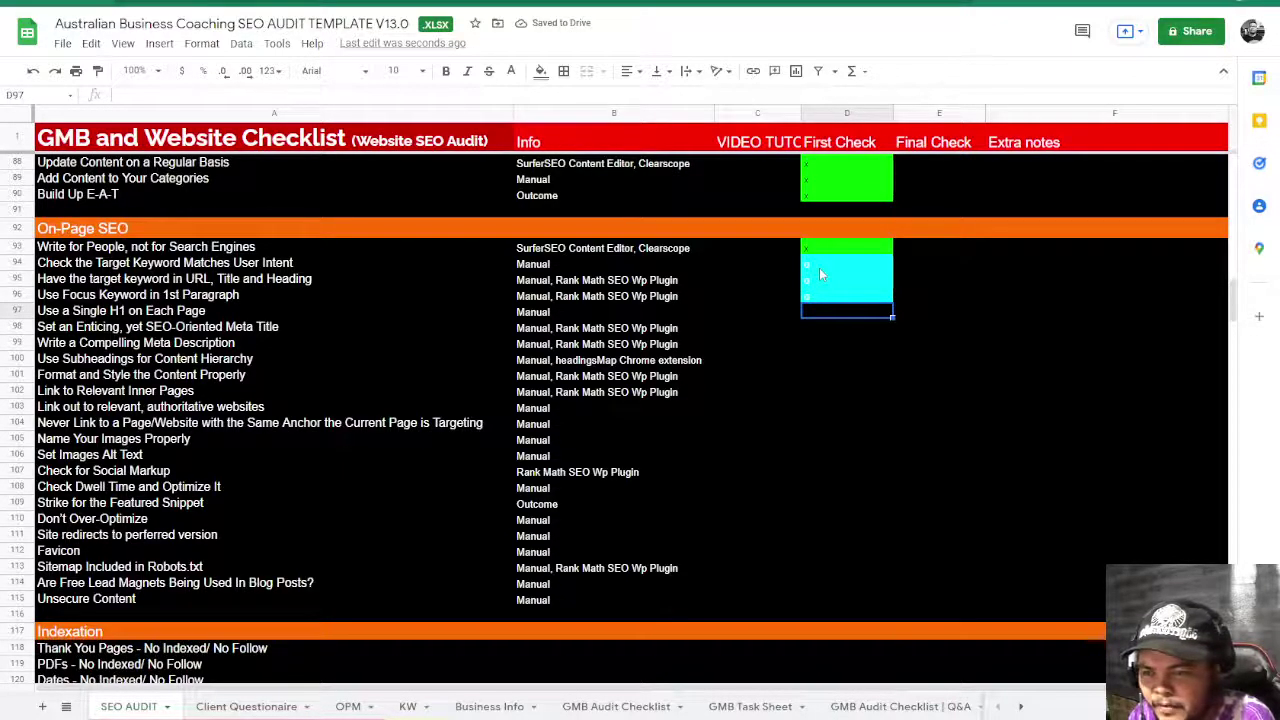
- Mark D97 and D98 failed with n, turning the H1 and Meta Title rows red
left_click(128, 311)
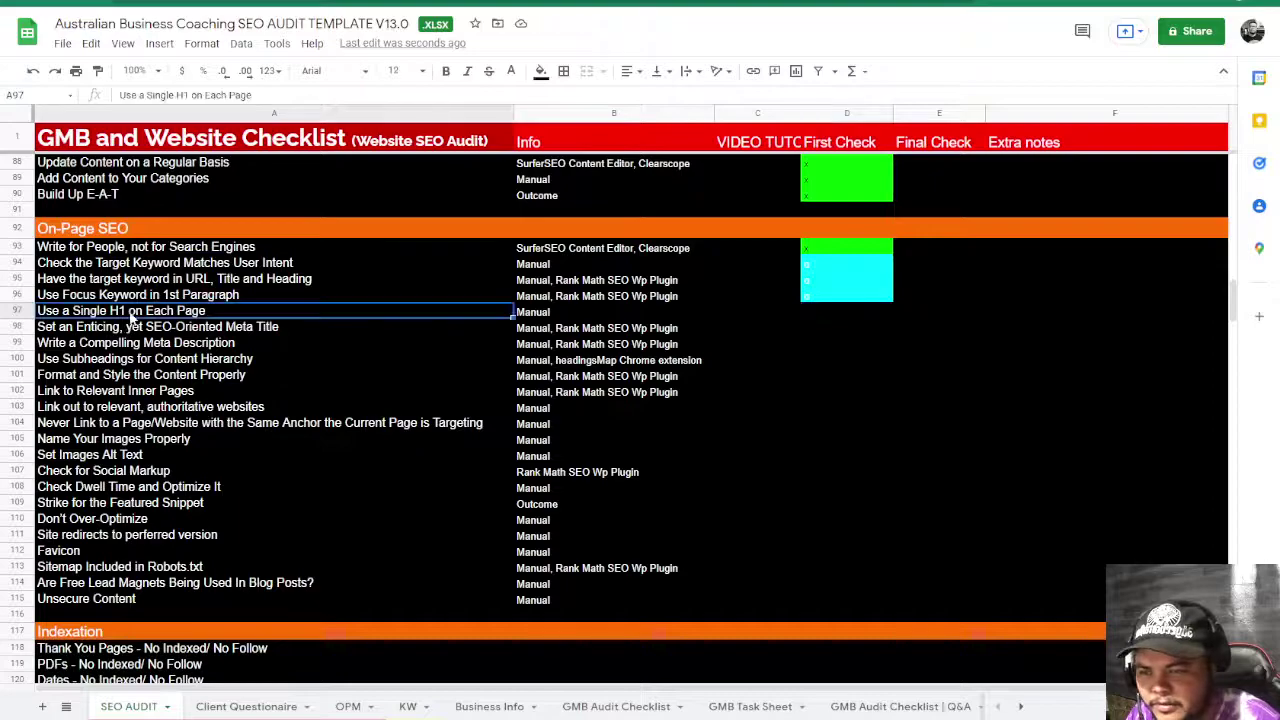
left_click(815, 315)
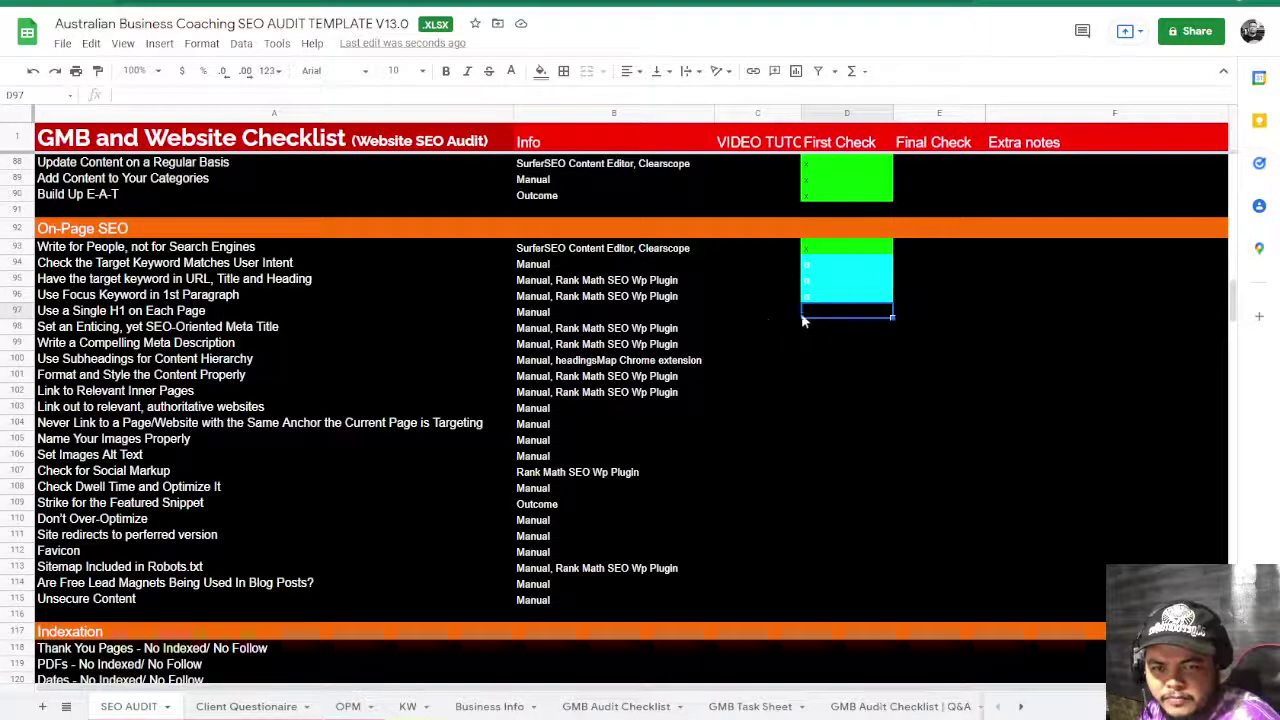
type("n")
key("Return")
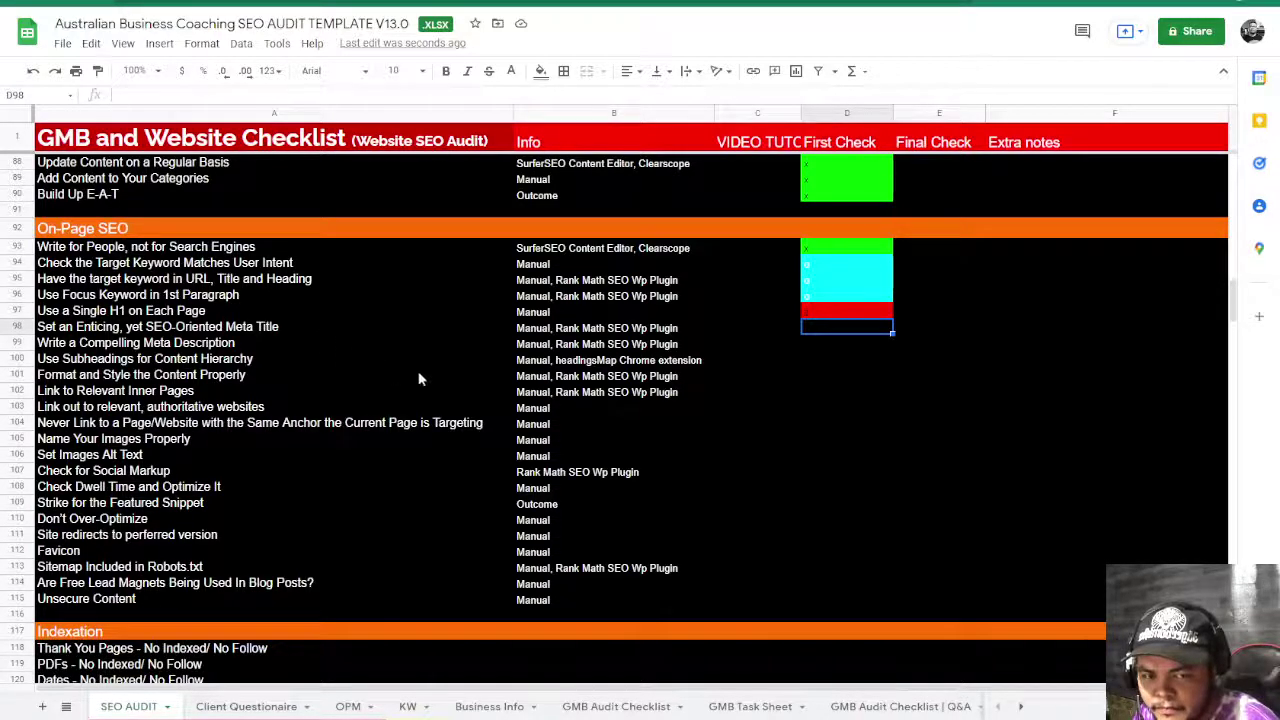
type("n")
key("Return")
left_click(634, 346)
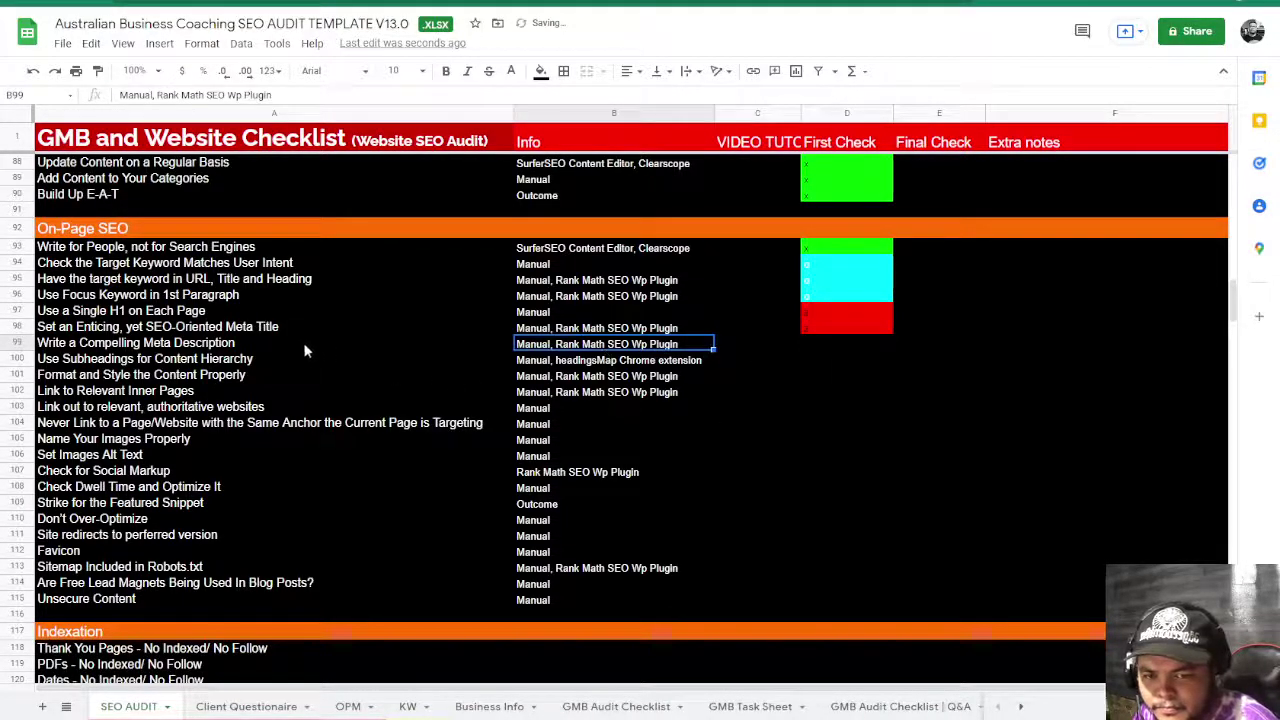
left_click(249, 345)
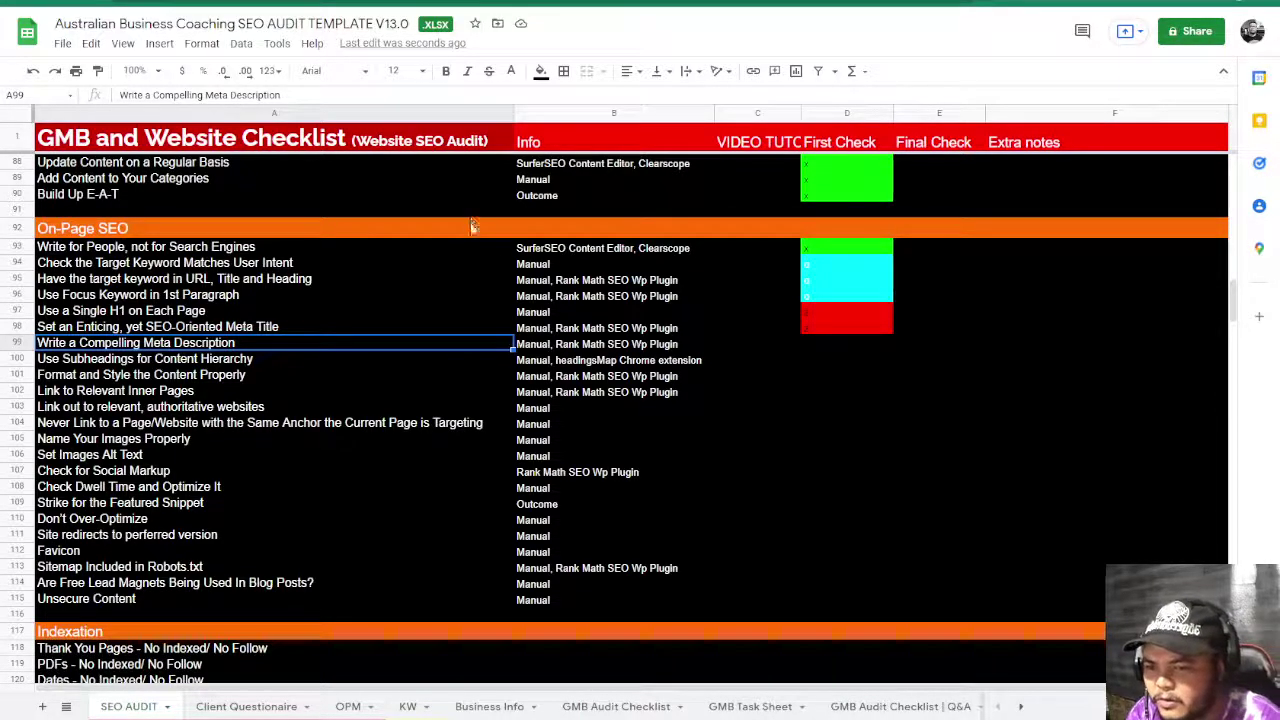
- Open Starting a Business from the Business Advice nav bar and scroll through its Ideation, Go-to Market, Raising Capital stages
key("ctrl+Tab")
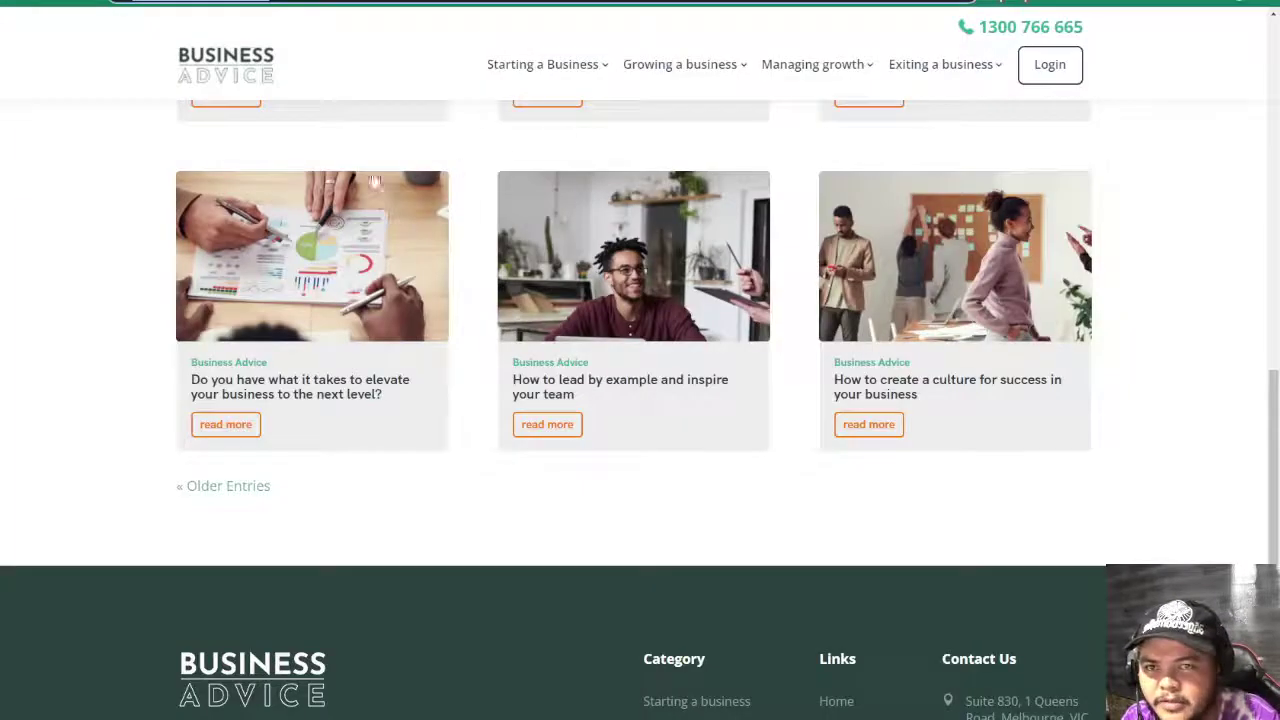
mouse_move(554, 80)
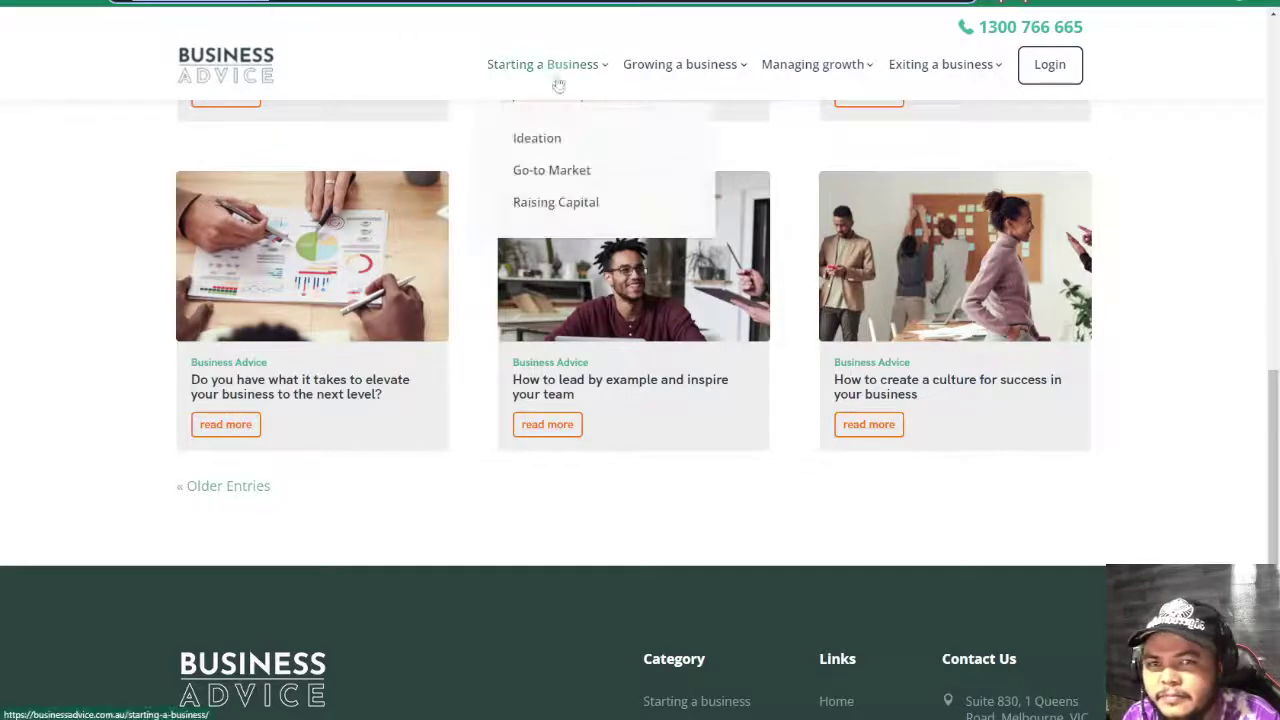
left_click(543, 137)
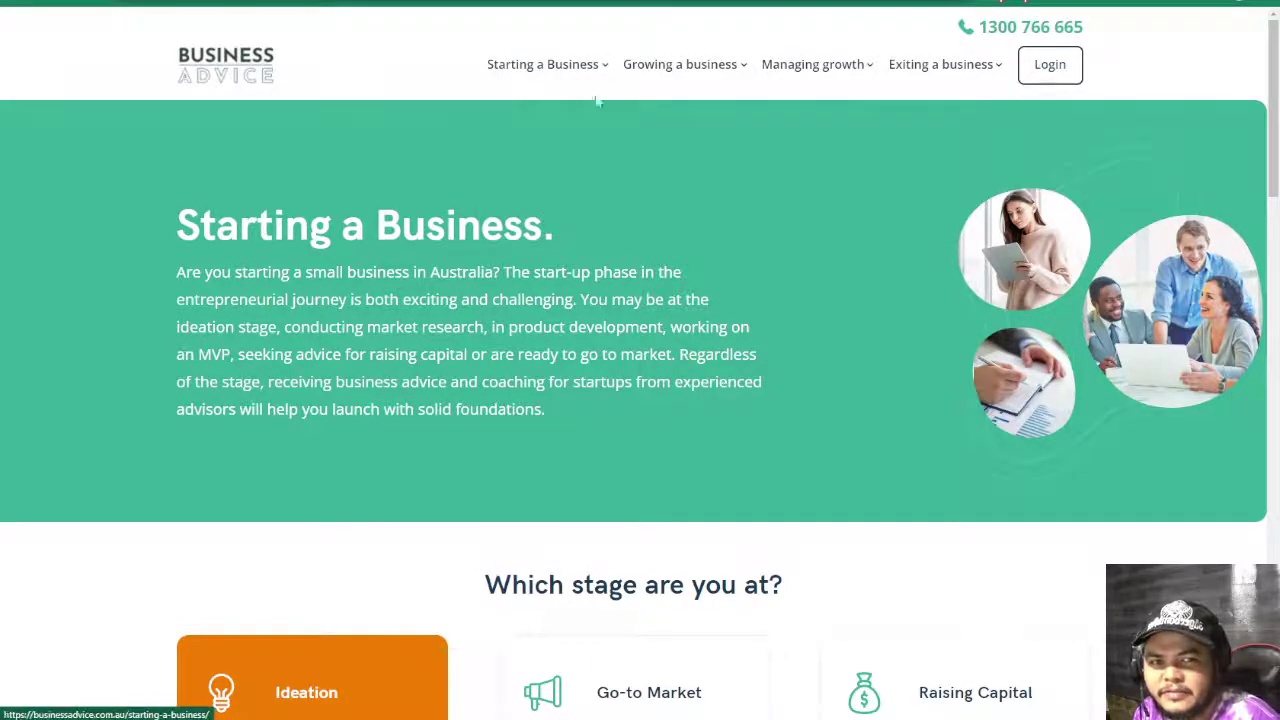
scroll(594, 311, "down", 2)
scroll(594, 310, "down", 15)
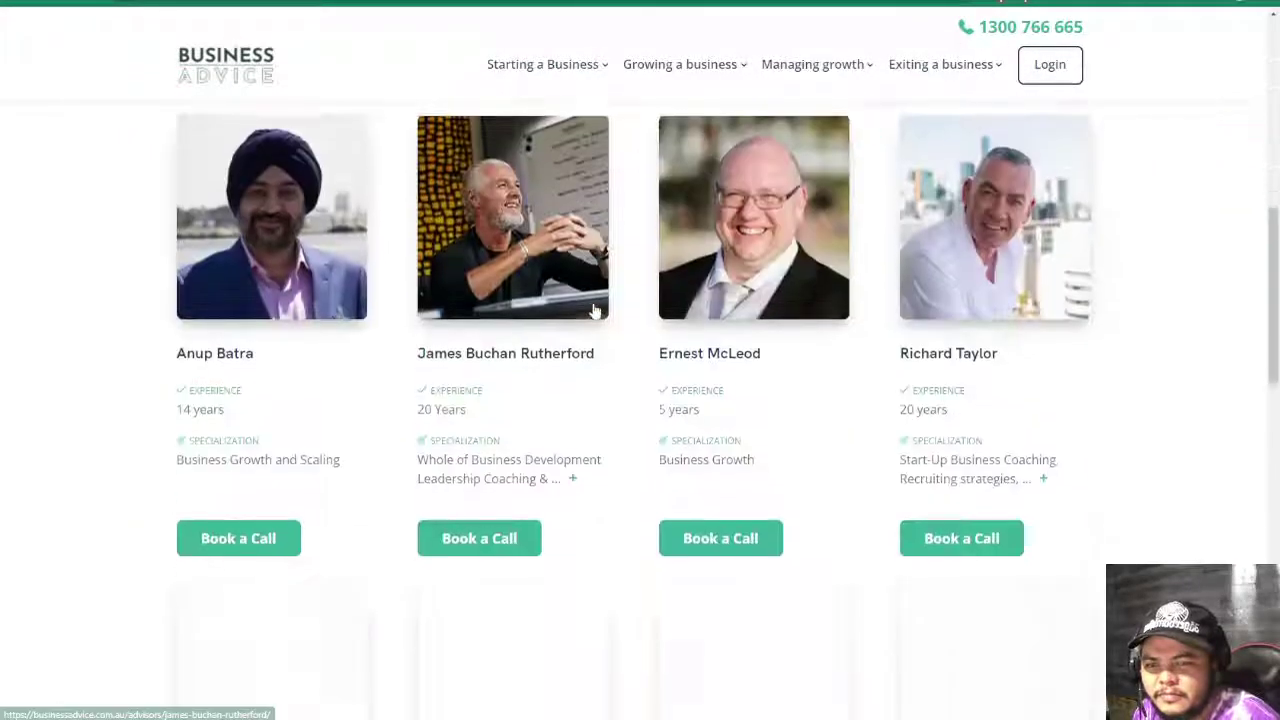
scroll(594, 310, "up", 5)
scroll(594, 310, "up", 10)
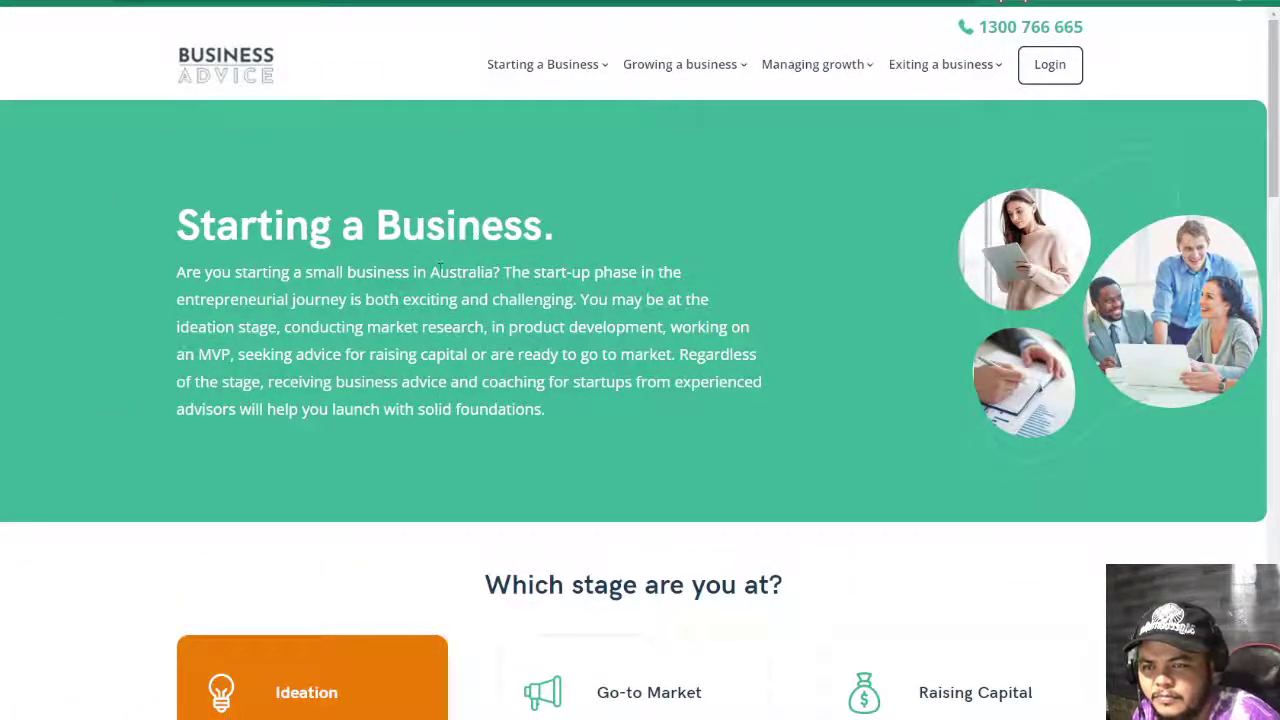
mouse_move(580, 64)
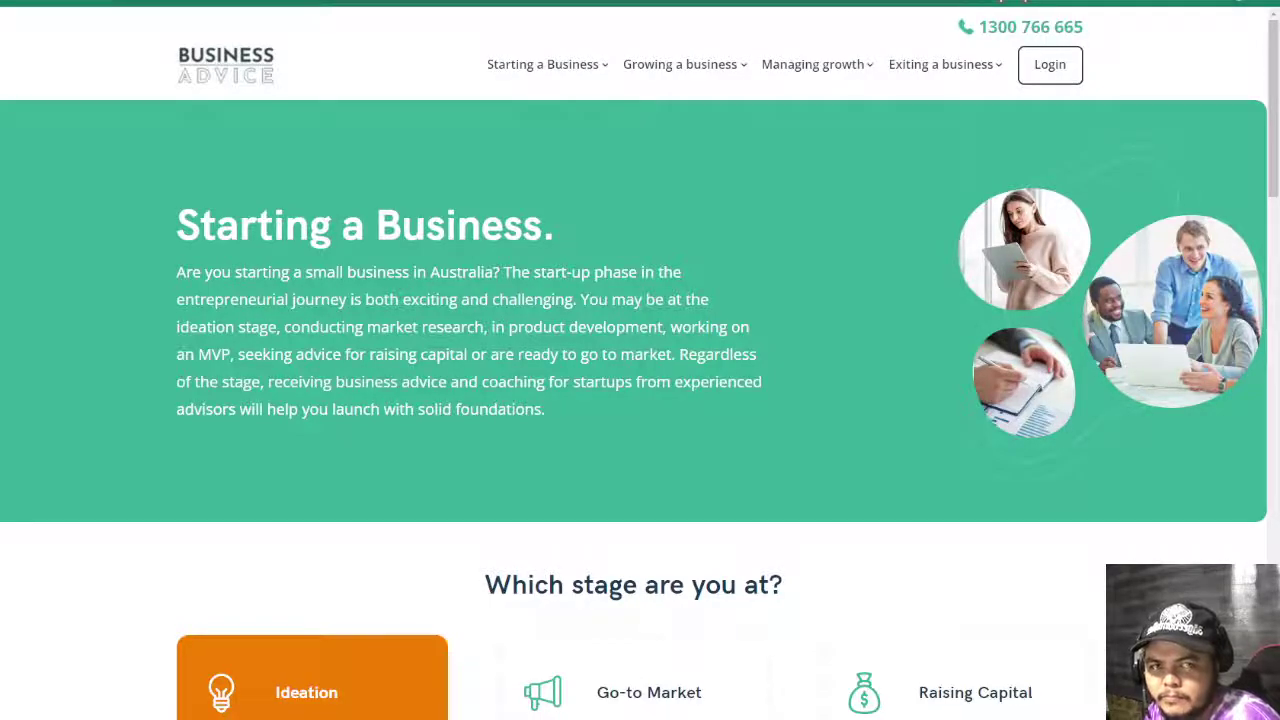
- Search Google for 'ideation business advice' in a new tab
key("ctrl+t")
type("id")
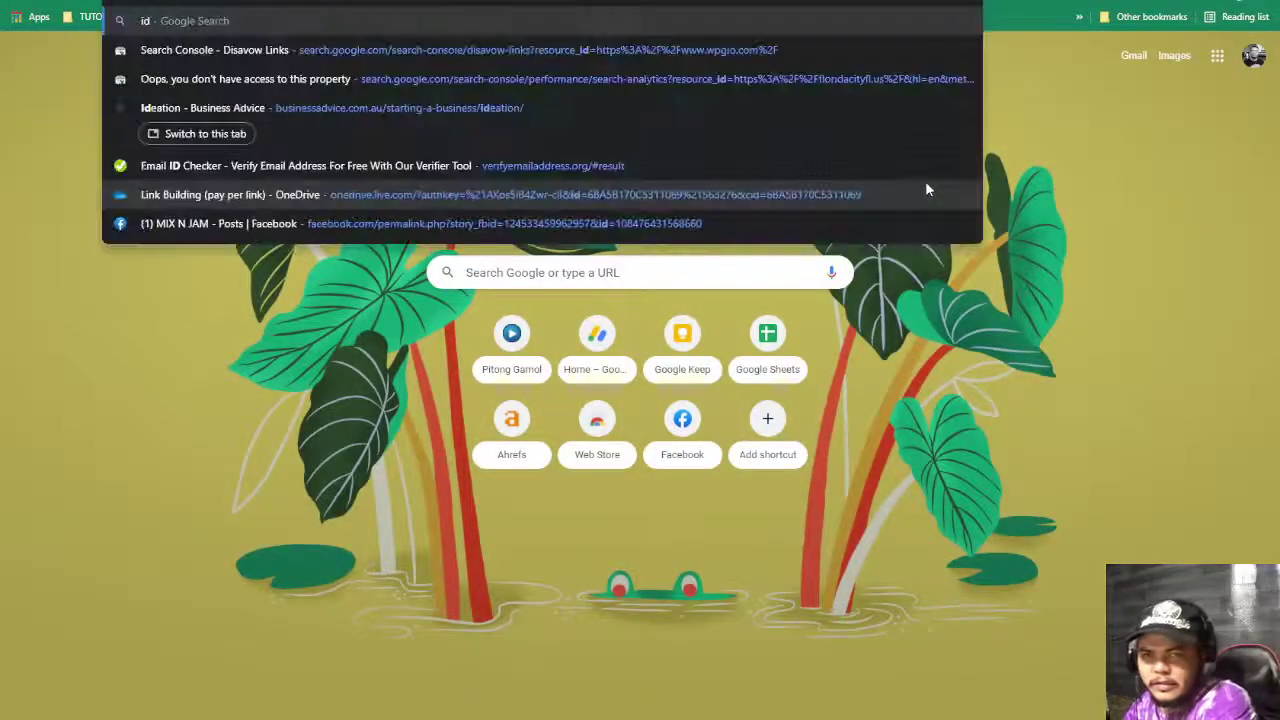
type("eation busi")
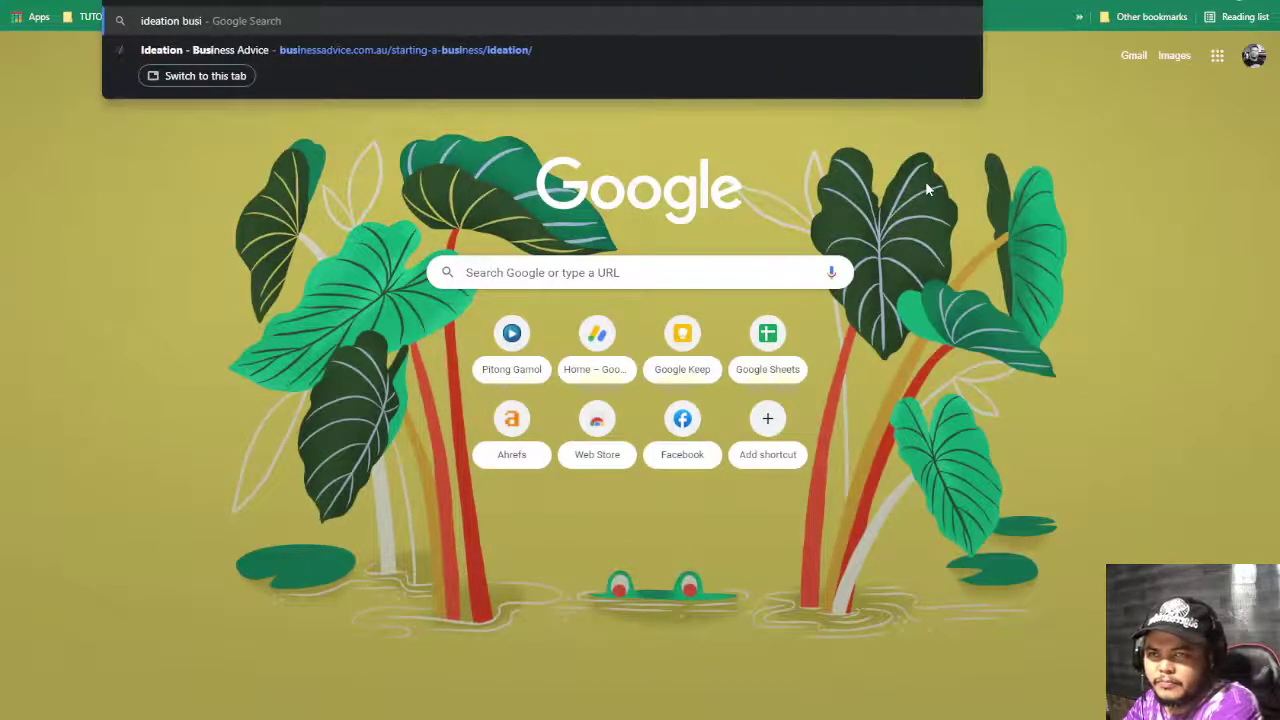
type("ness advice")
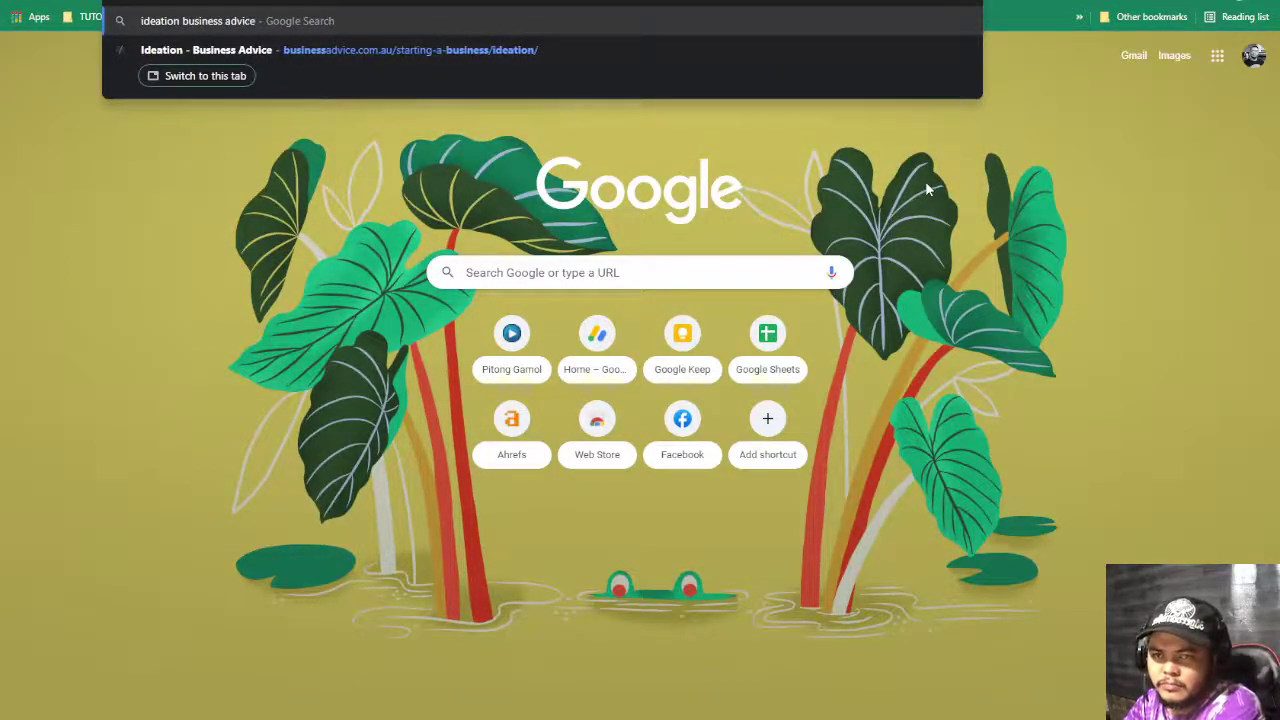
key("Return")
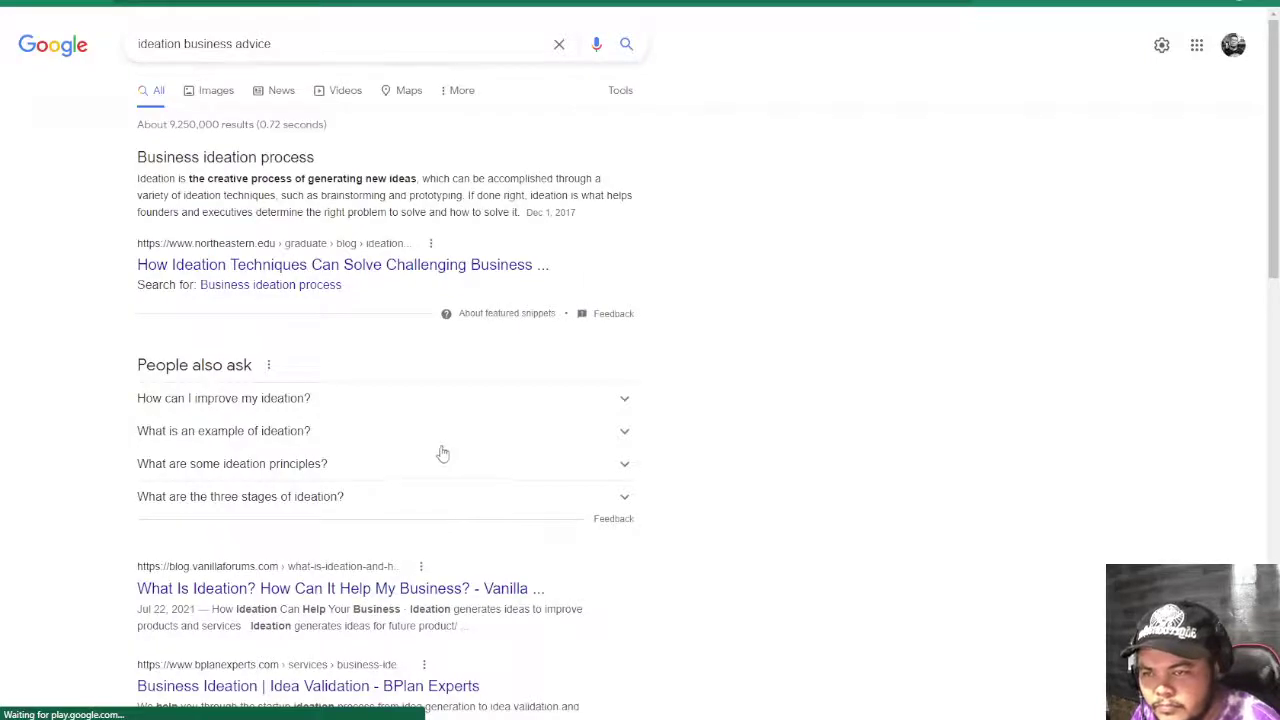
- Scroll through the 'ideation business advice' search results
scroll(443, 454, "down", 2)
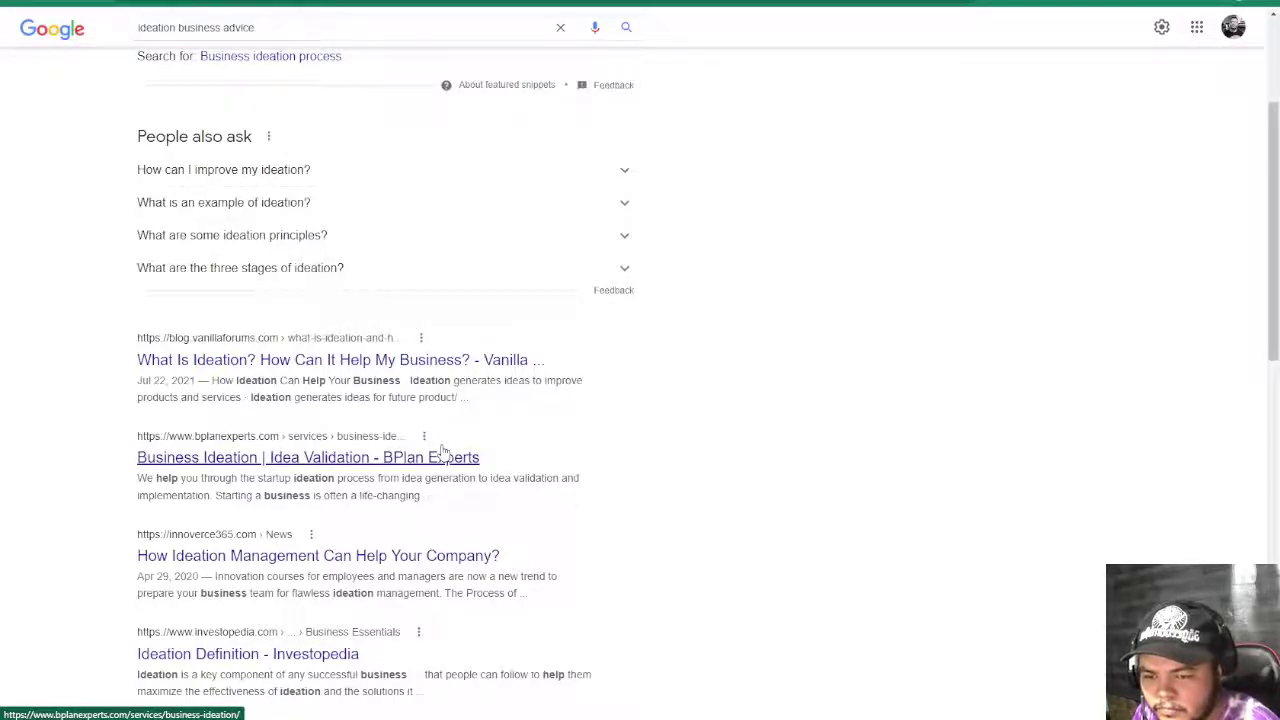
scroll(443, 452, "down", 2)
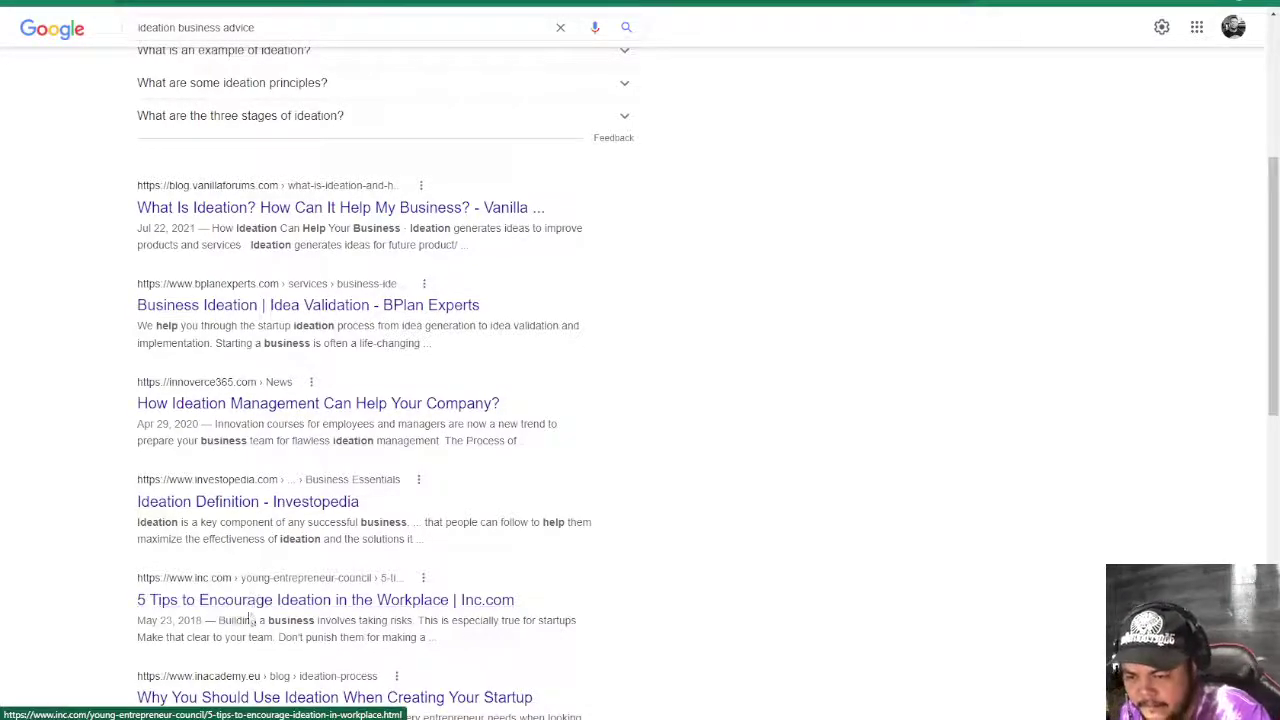
scroll(250, 600, "down", 2)
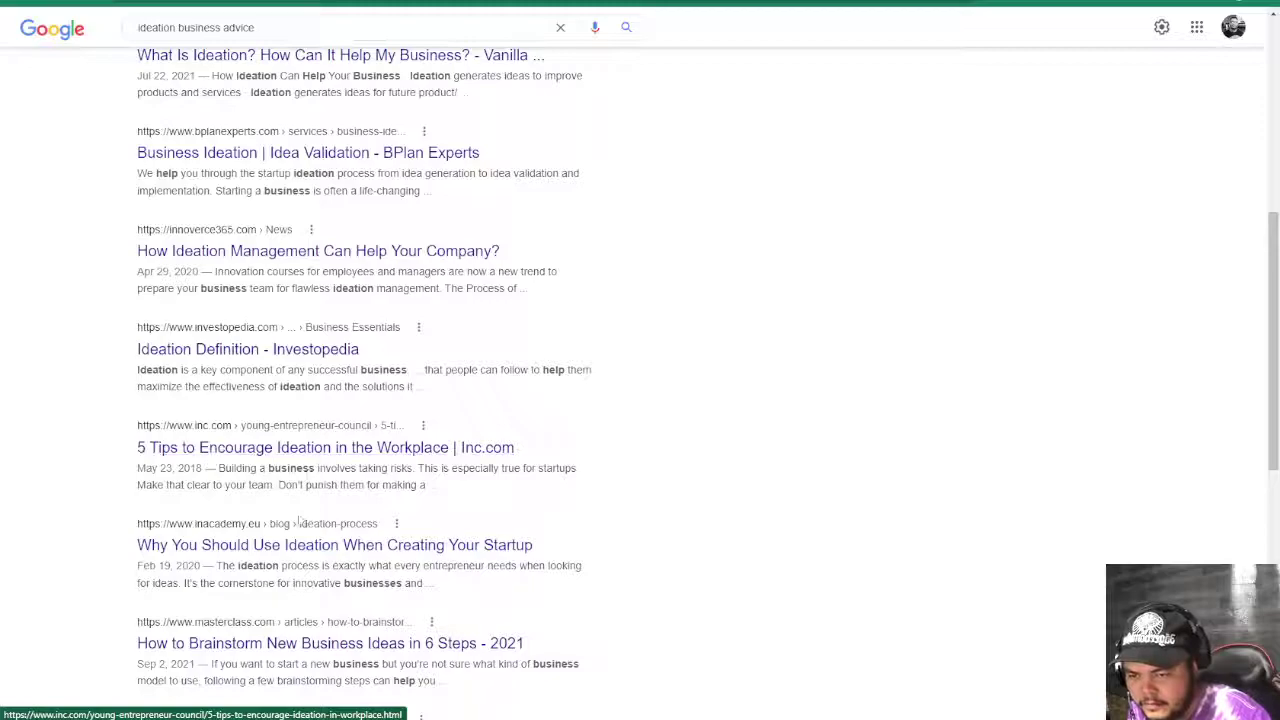
scroll(296, 465, "down", 2)
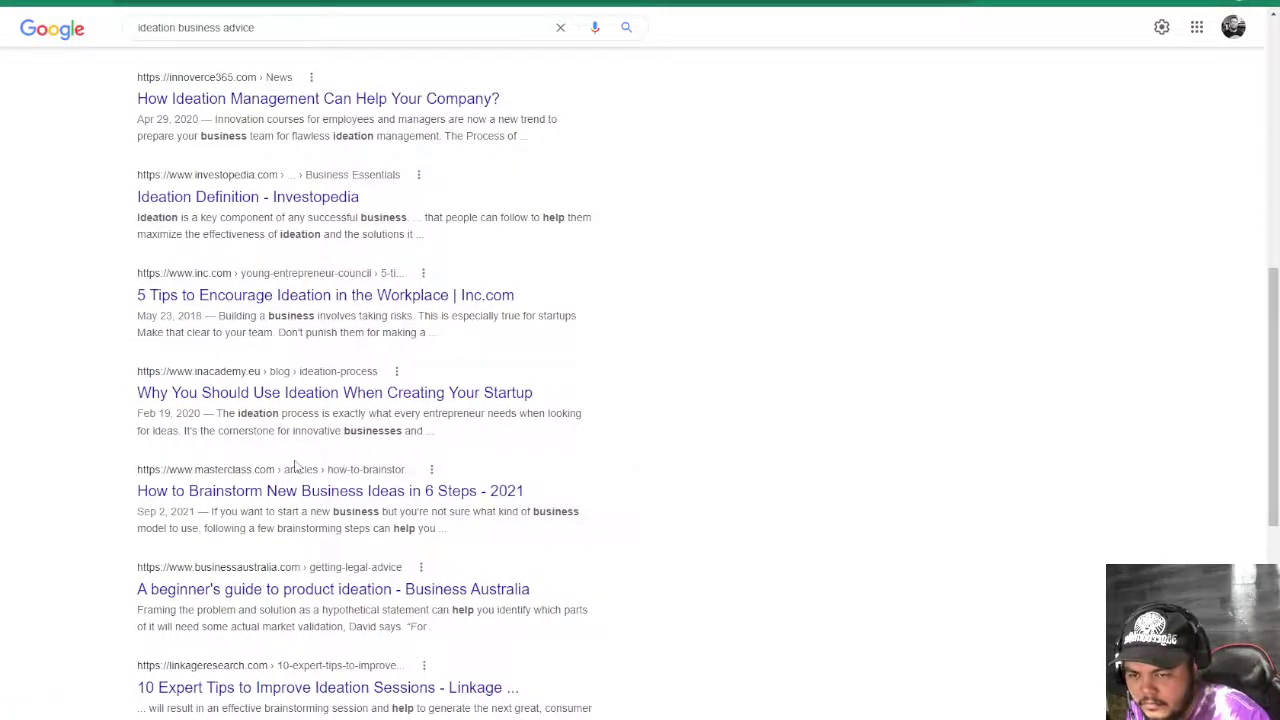
scroll(296, 465, "down", 2)
scroll(296, 462, "up", 7)
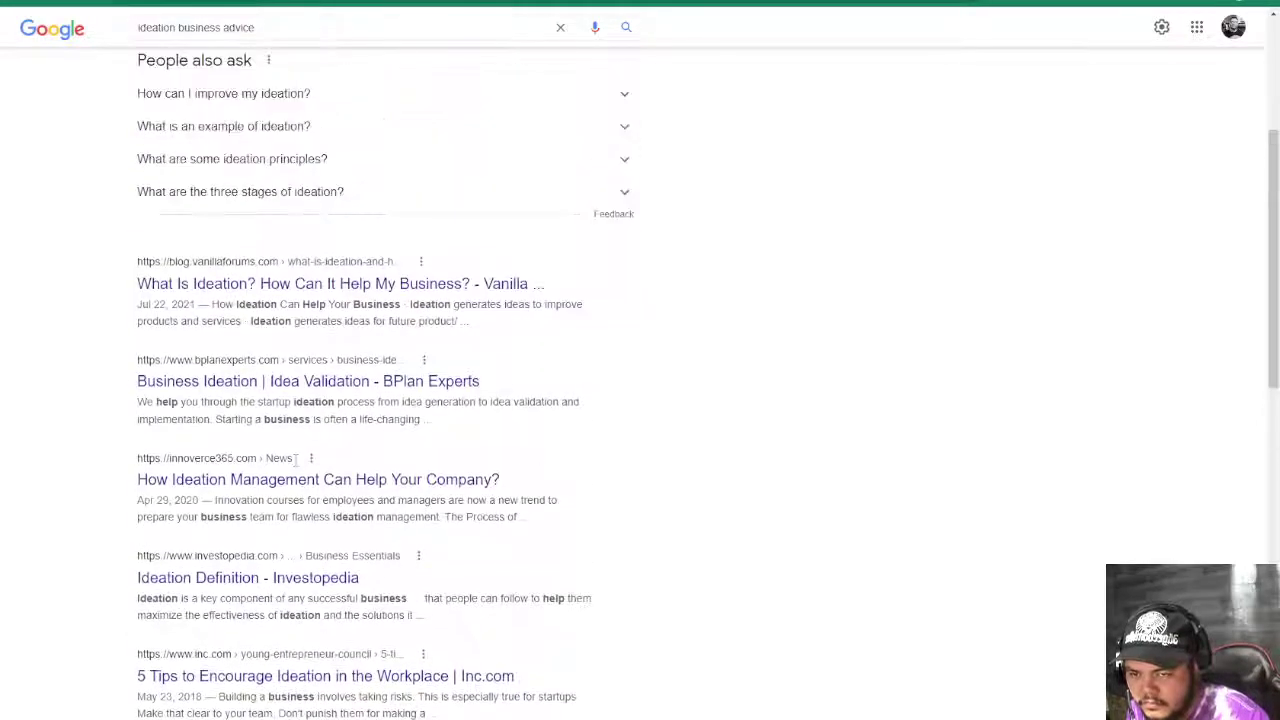
scroll(290, 466, "up", 2)
scroll(296, 352, "up", 2)
scroll(300, 463, "down", 7)
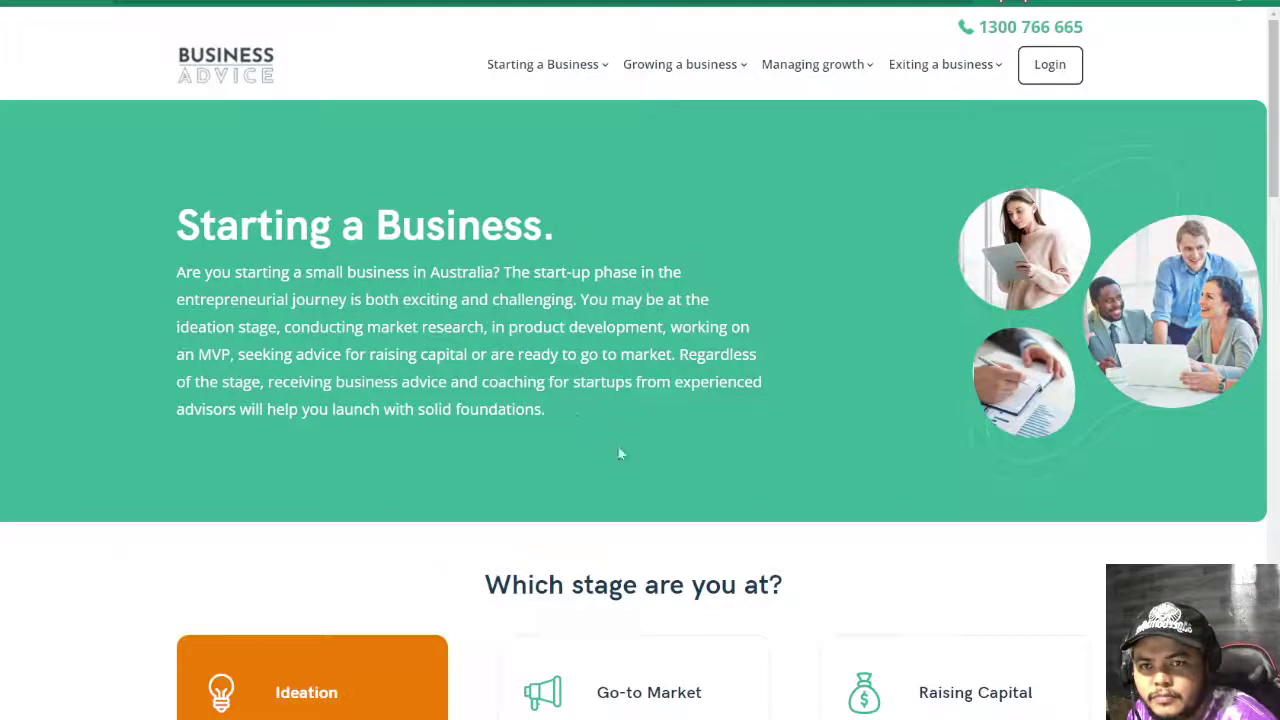
scroll(636, 456, "down", 10)
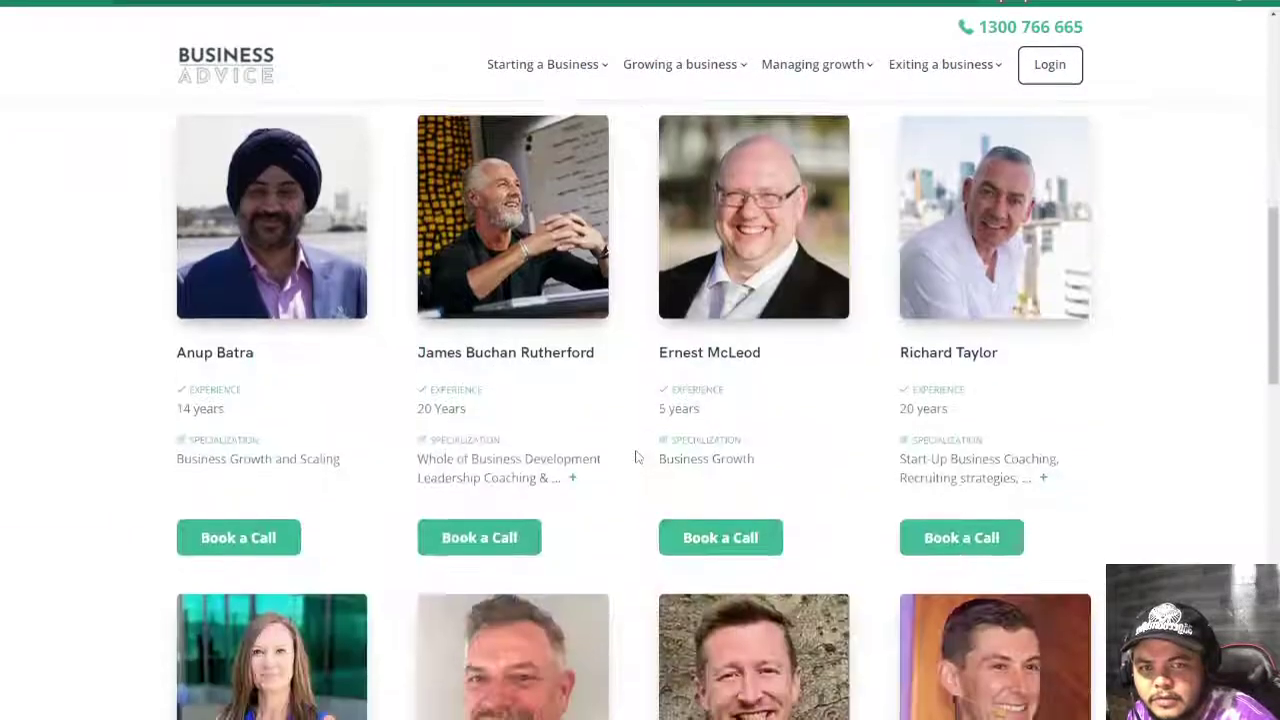
- Open the 'Startups : How to get the first set of customers' article from the site's Blog
scroll(636, 456, "down", 6)
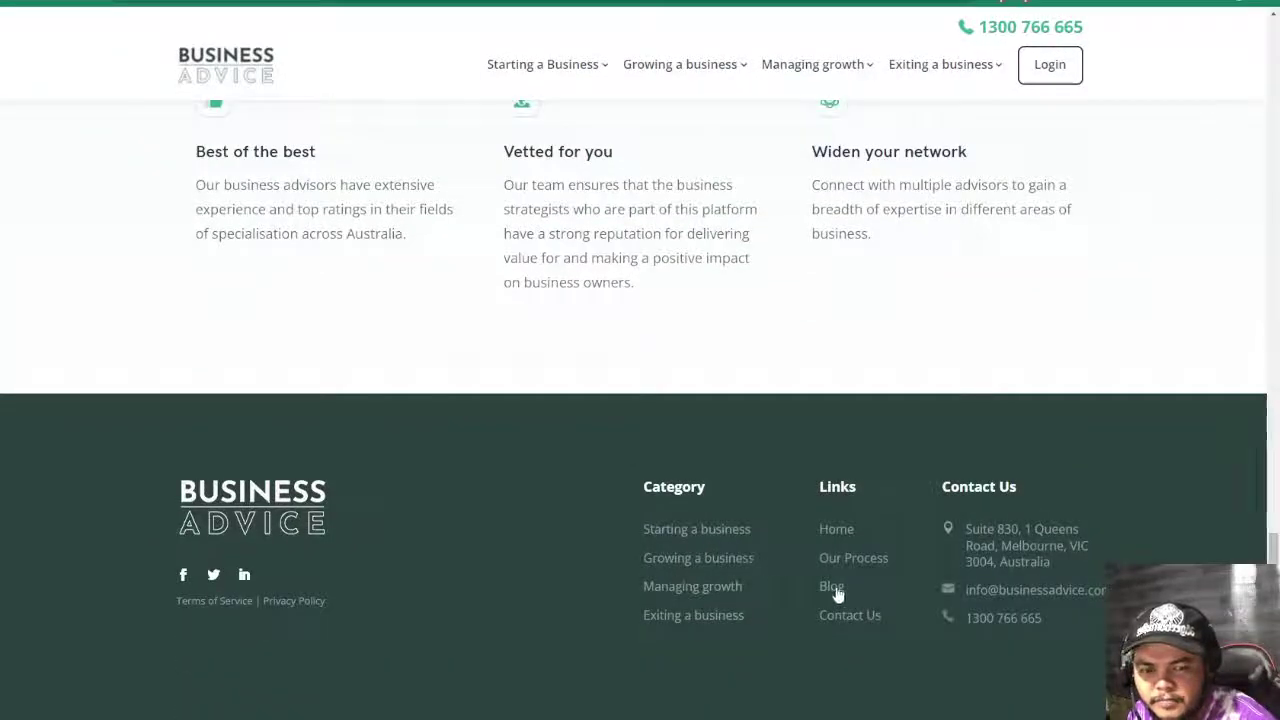
left_click(832, 587)
scroll(672, 643, "down", 3)
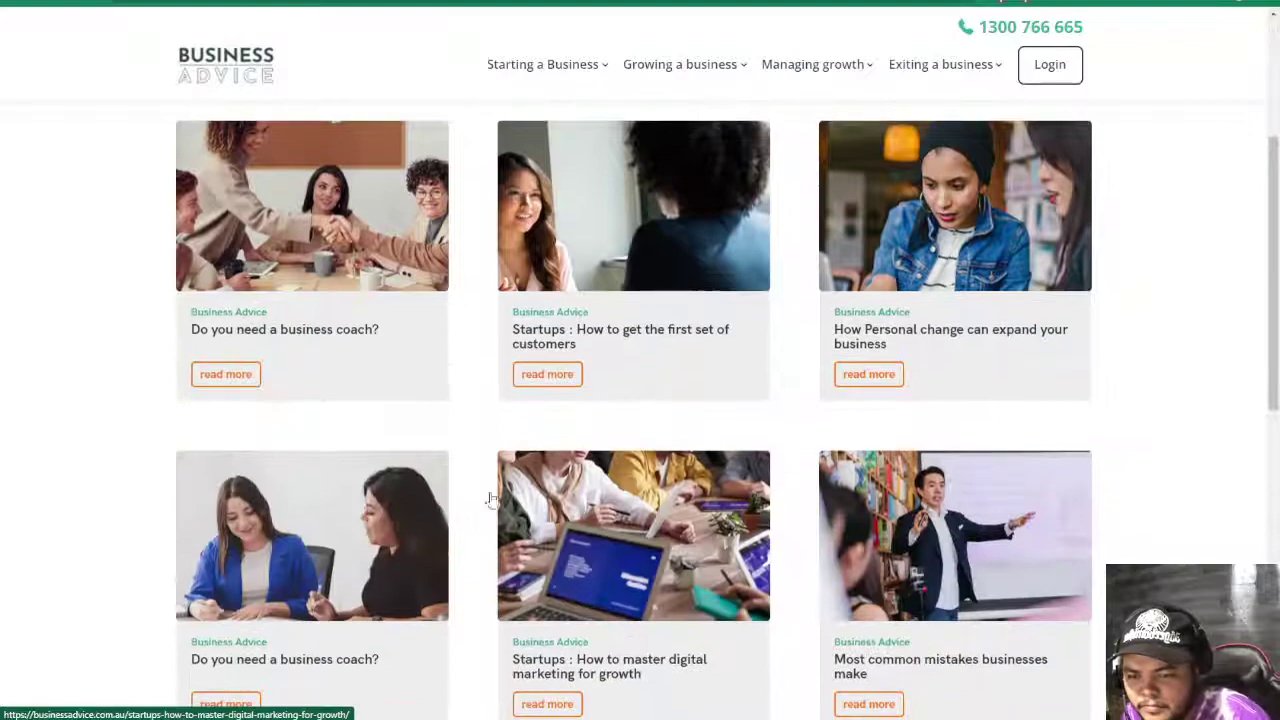
left_click(572, 330)
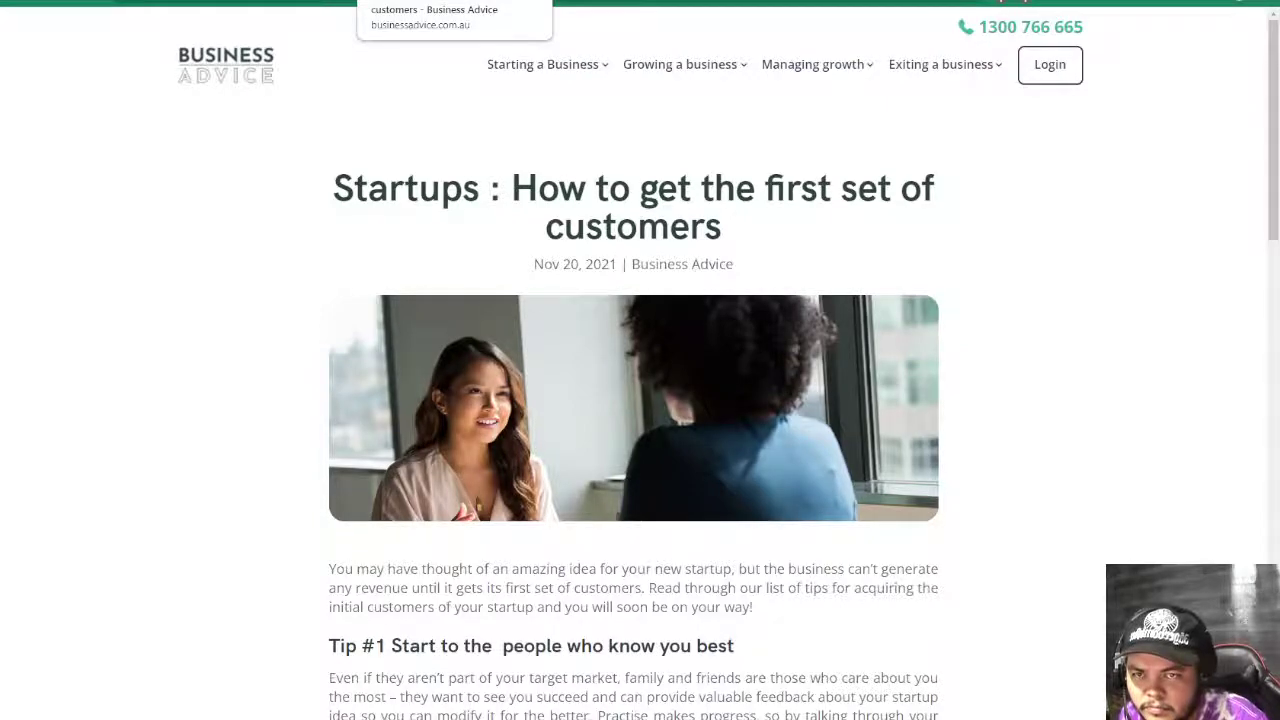
- Select the article's body text from the intro onward, then start a new tab
scroll(668, 651, "down", 15)
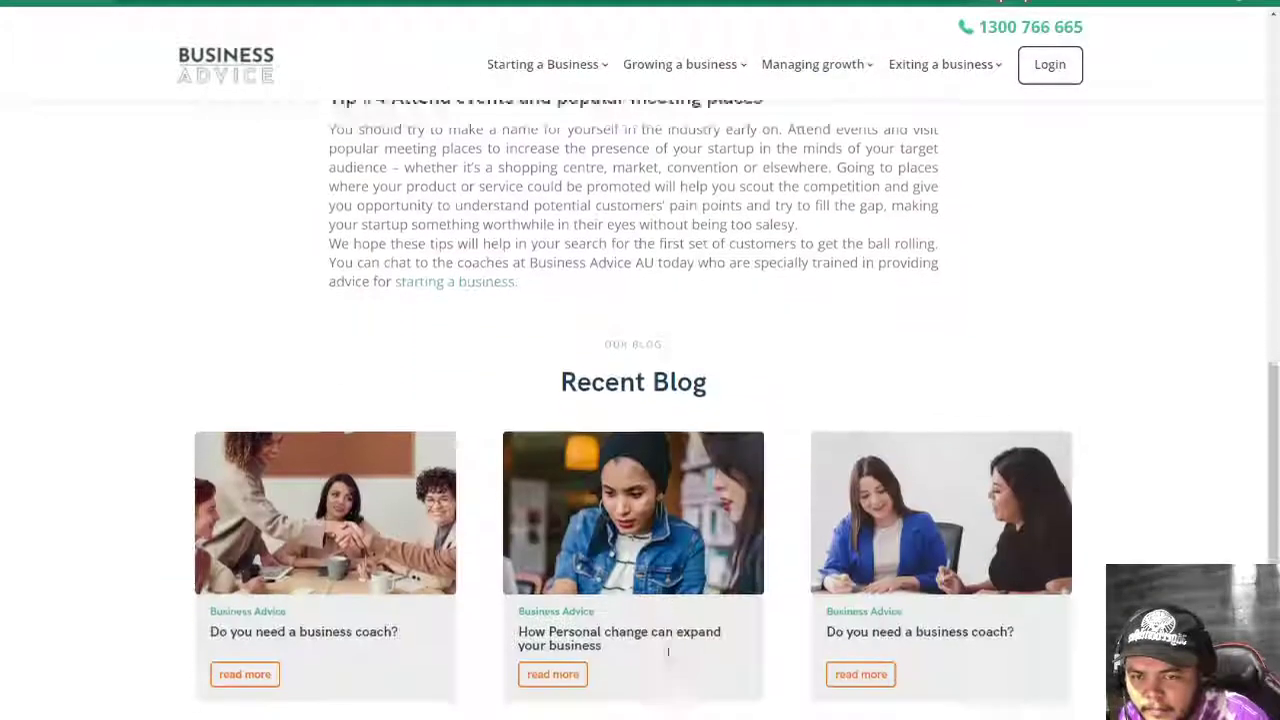
scroll(668, 651, "up", 10)
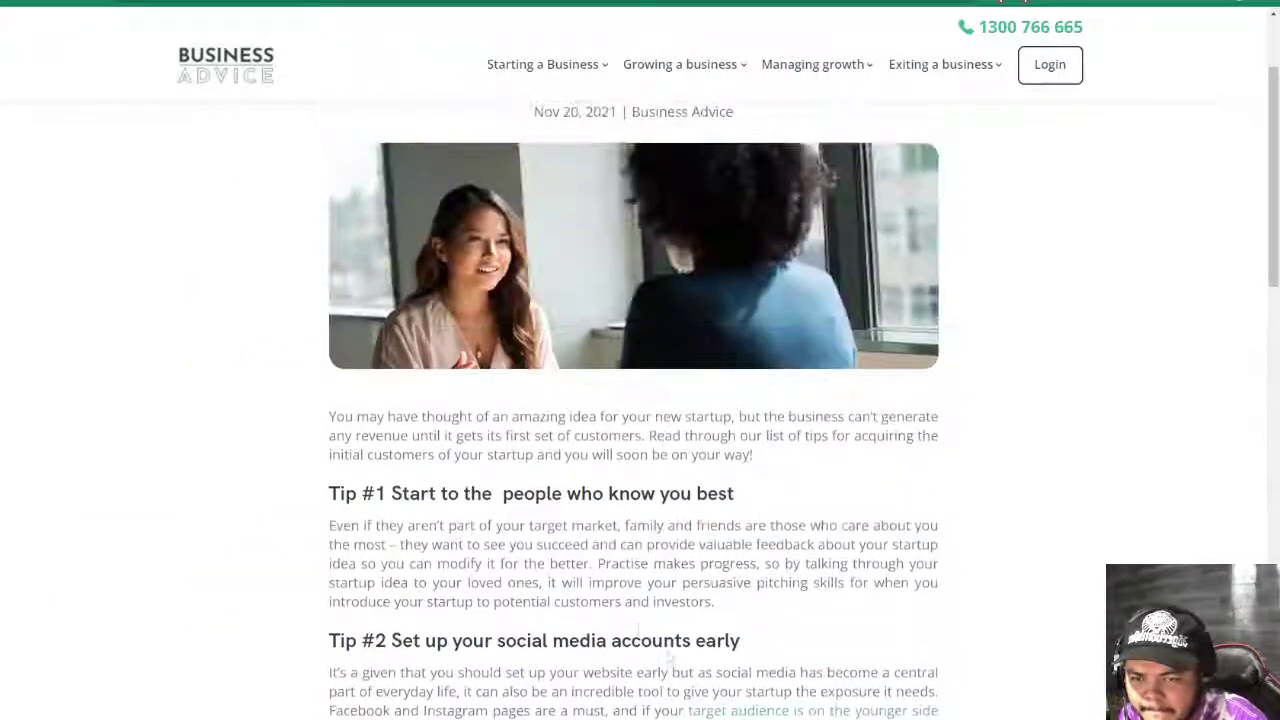
left_click_drag(330, 412, 555, 539)
scroll(537, 568, "down", 2)
scroll(543, 568, "down", 5)
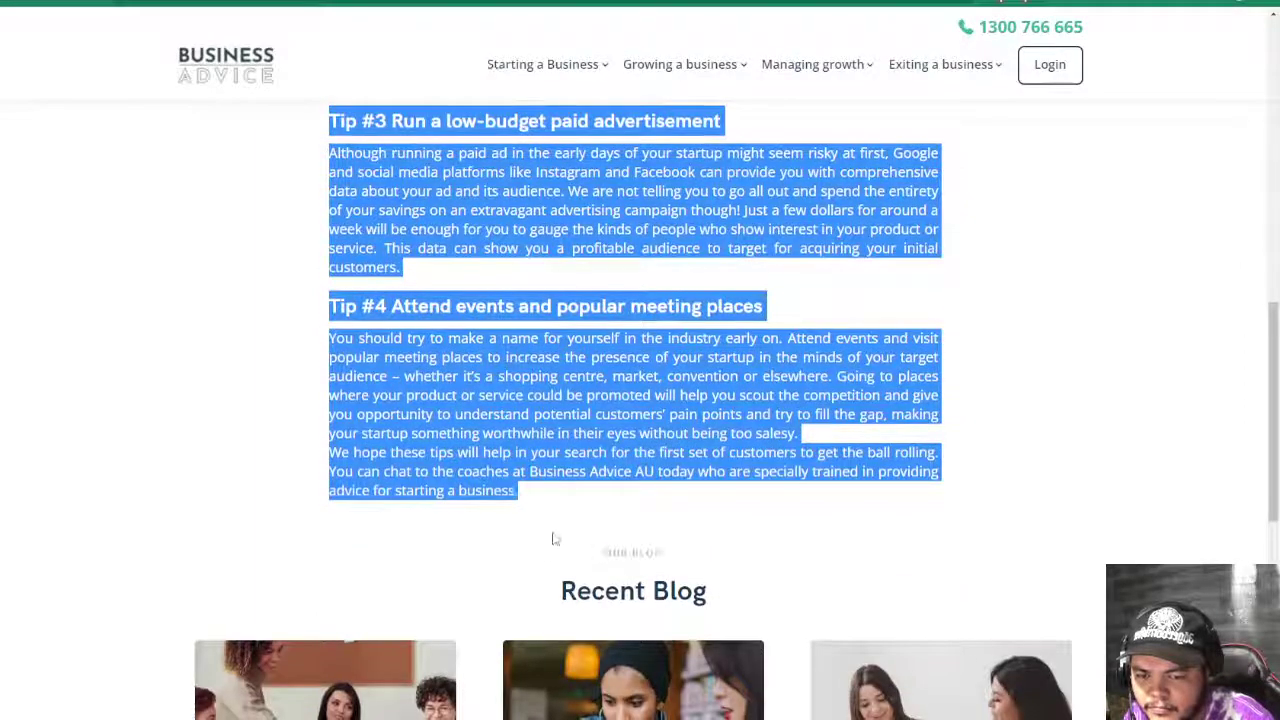
key("ctrl+t")
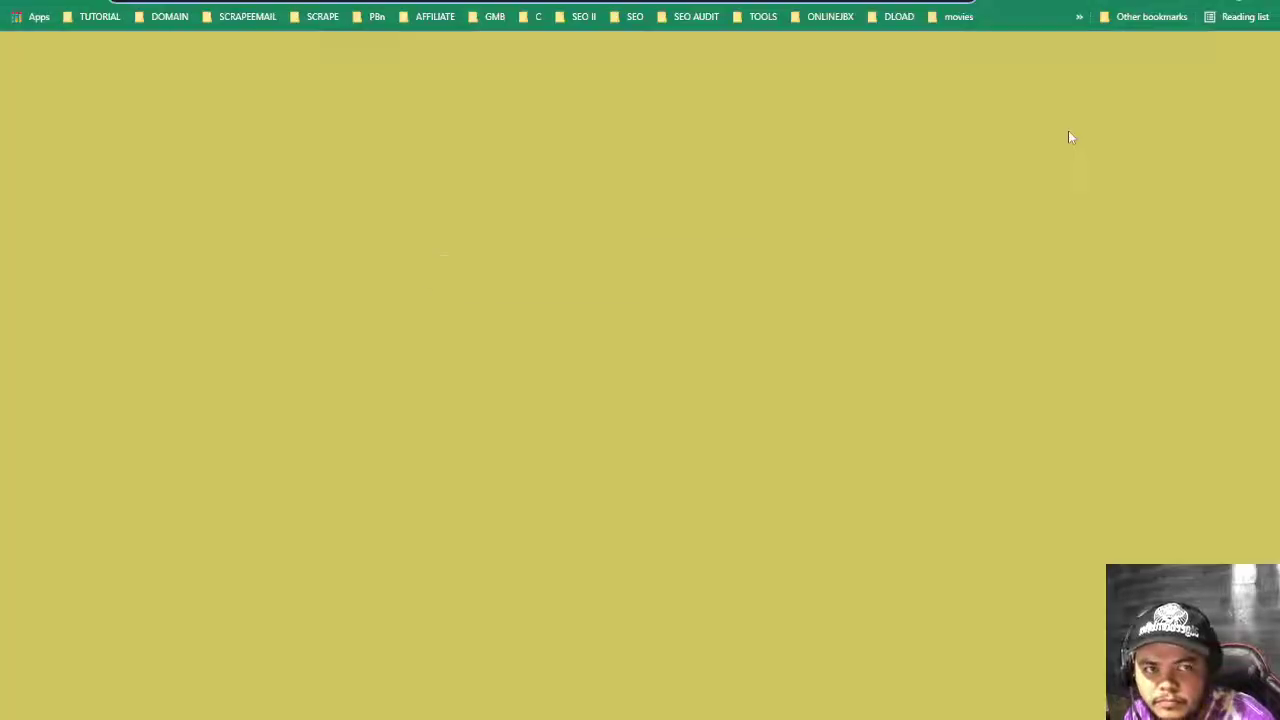
- Paste the article into WordCounter, which reports 544 words and 3,073 characters
type("word")
key("Return")
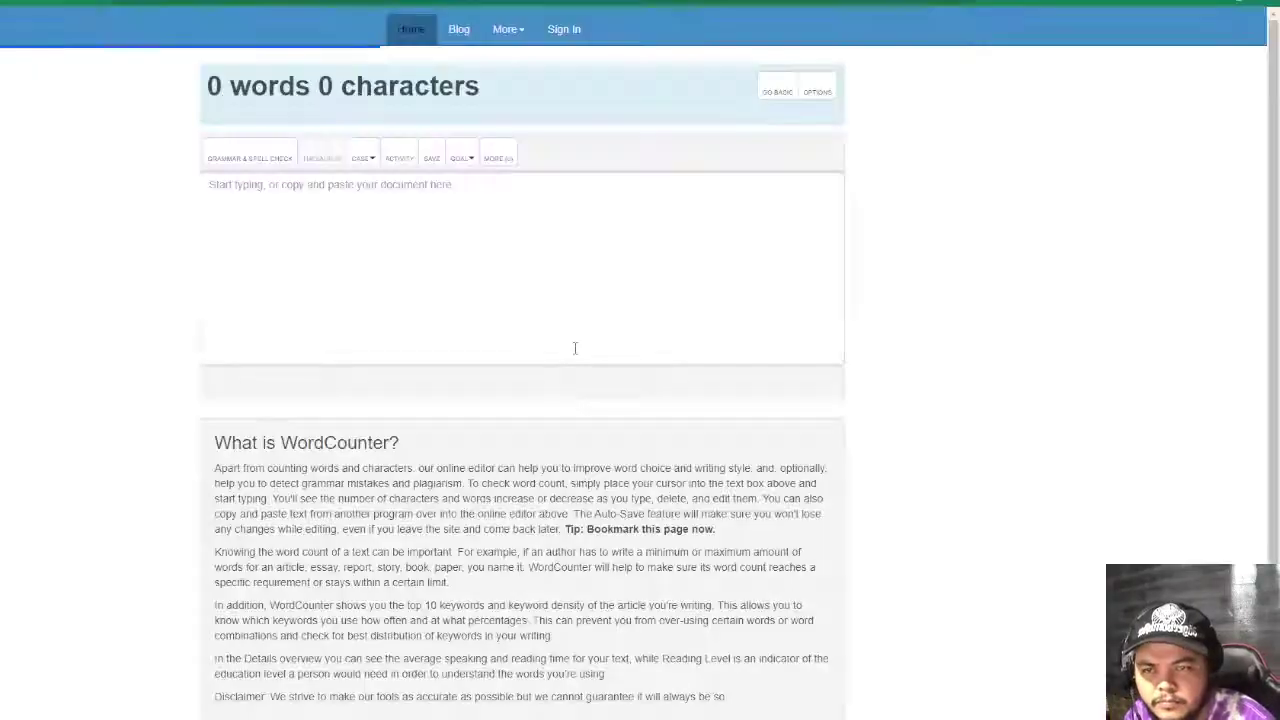
left_click(437, 263)
key("ctrl+v")
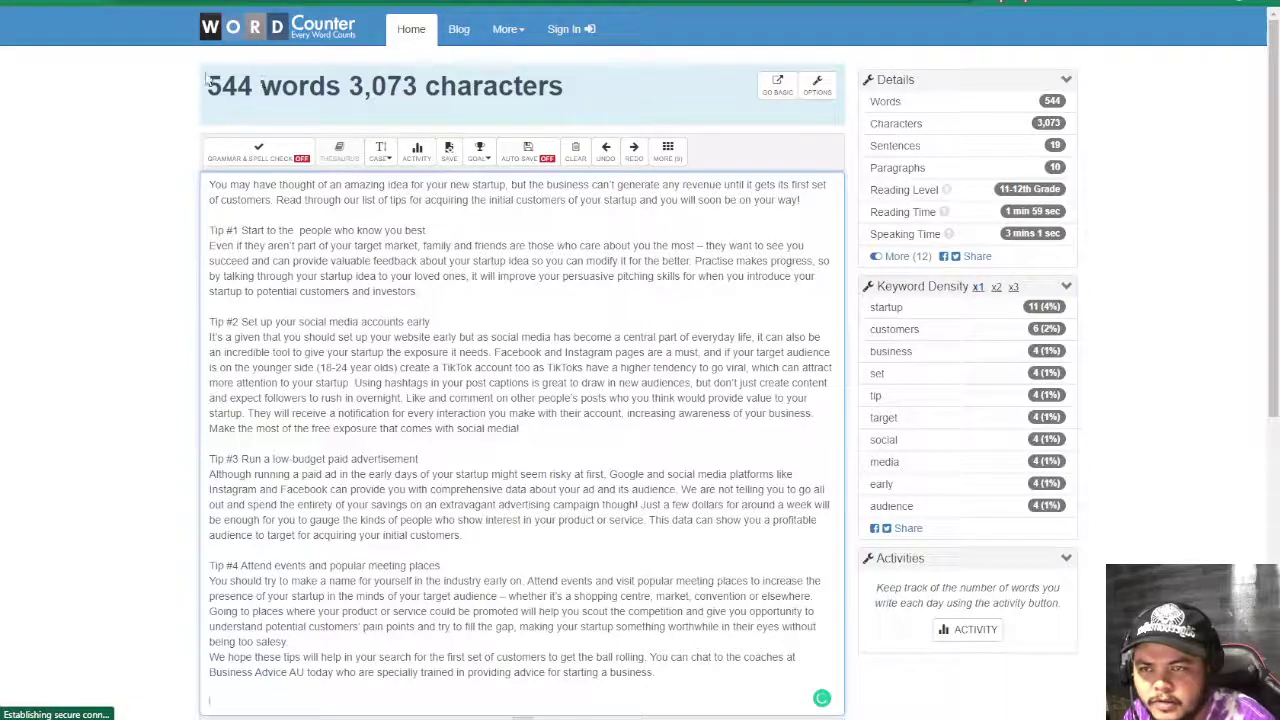
triple_click(263, 80)
left_click(88, 253)
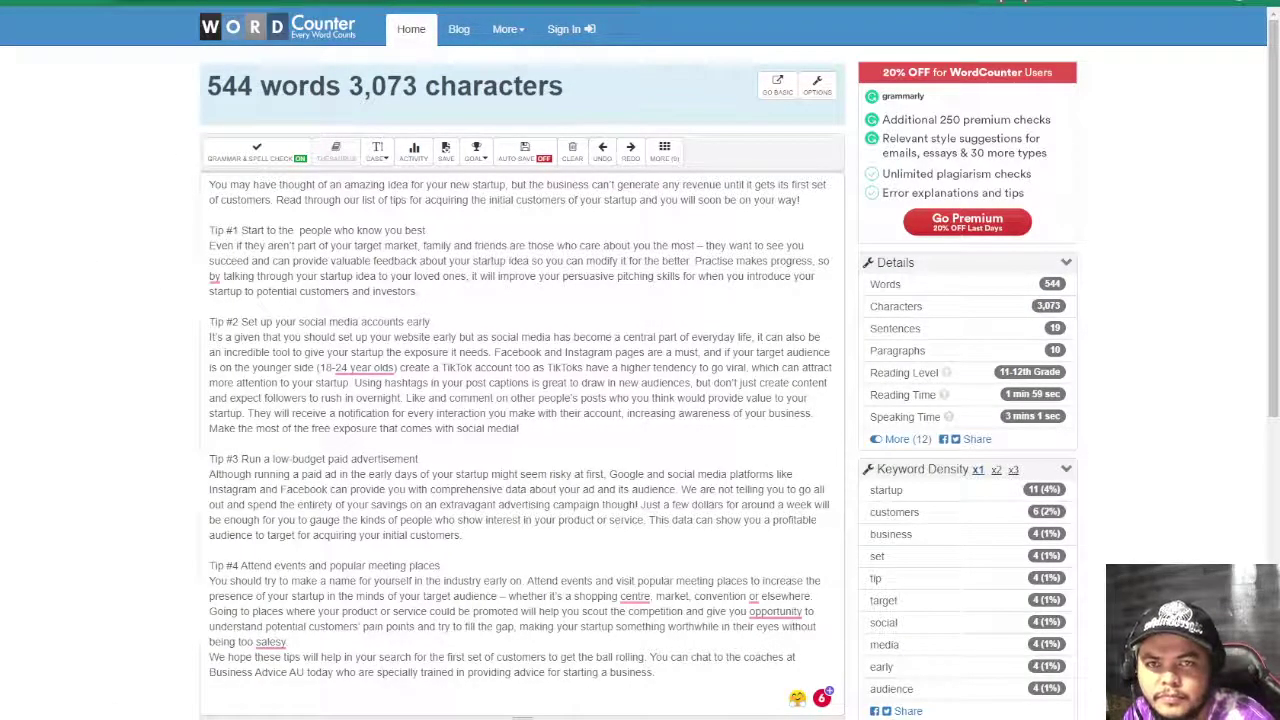
key("ctrl+Tab")
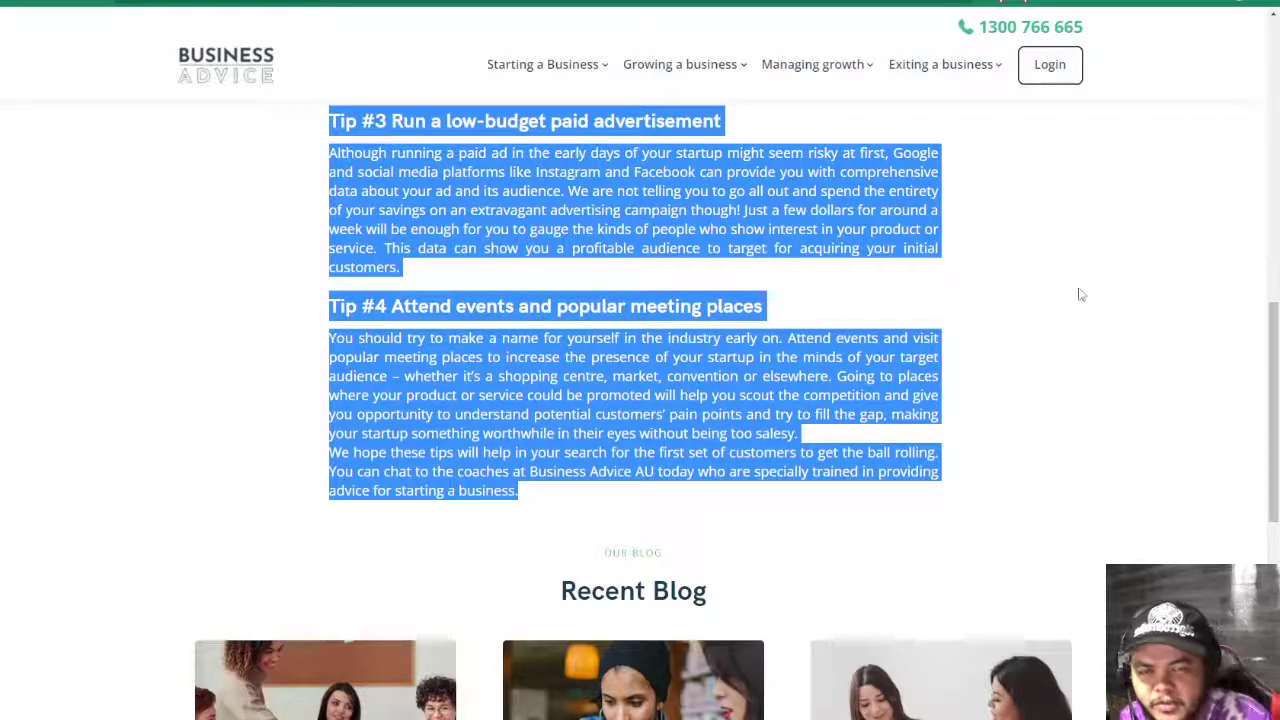
- Deselect the article text and cycle browser tabs back to the Google Sheets SEO audit
left_click(1016, 322)
scroll(987, 422, "down", 5)
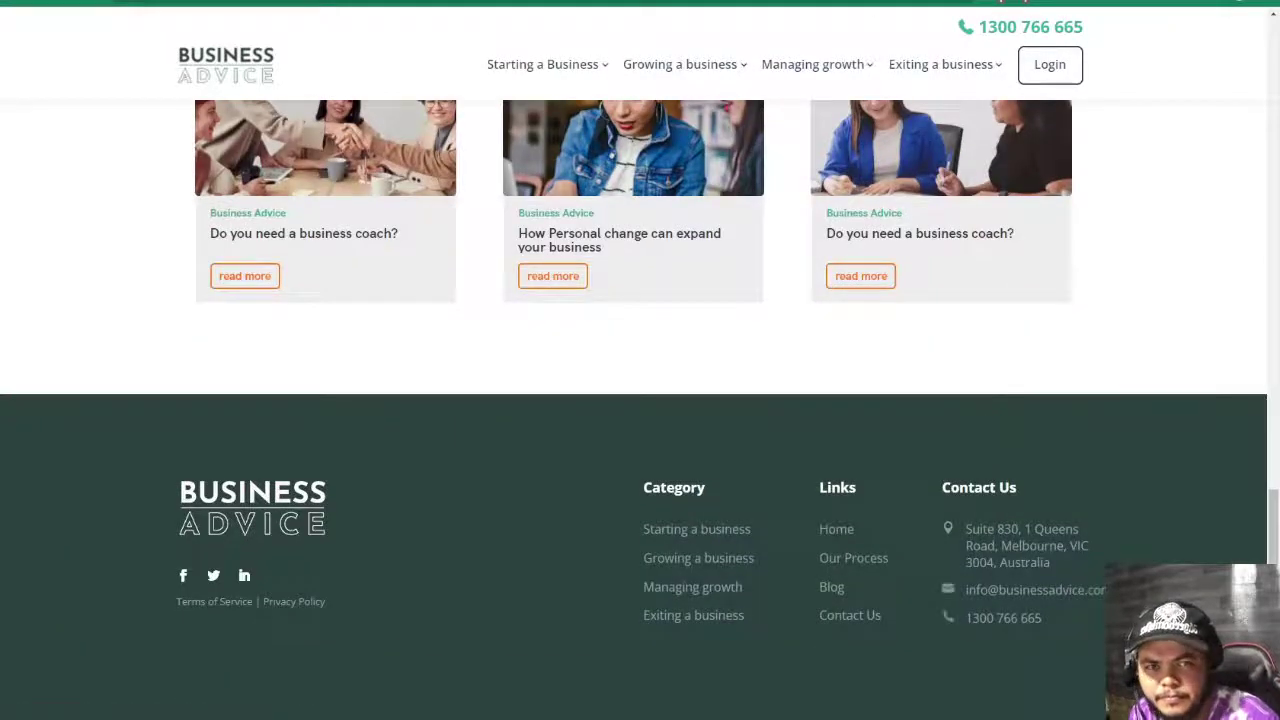
key("ctrl+Tab")
key("ctrl+Tab")
key("ctrl+shift+Tab")
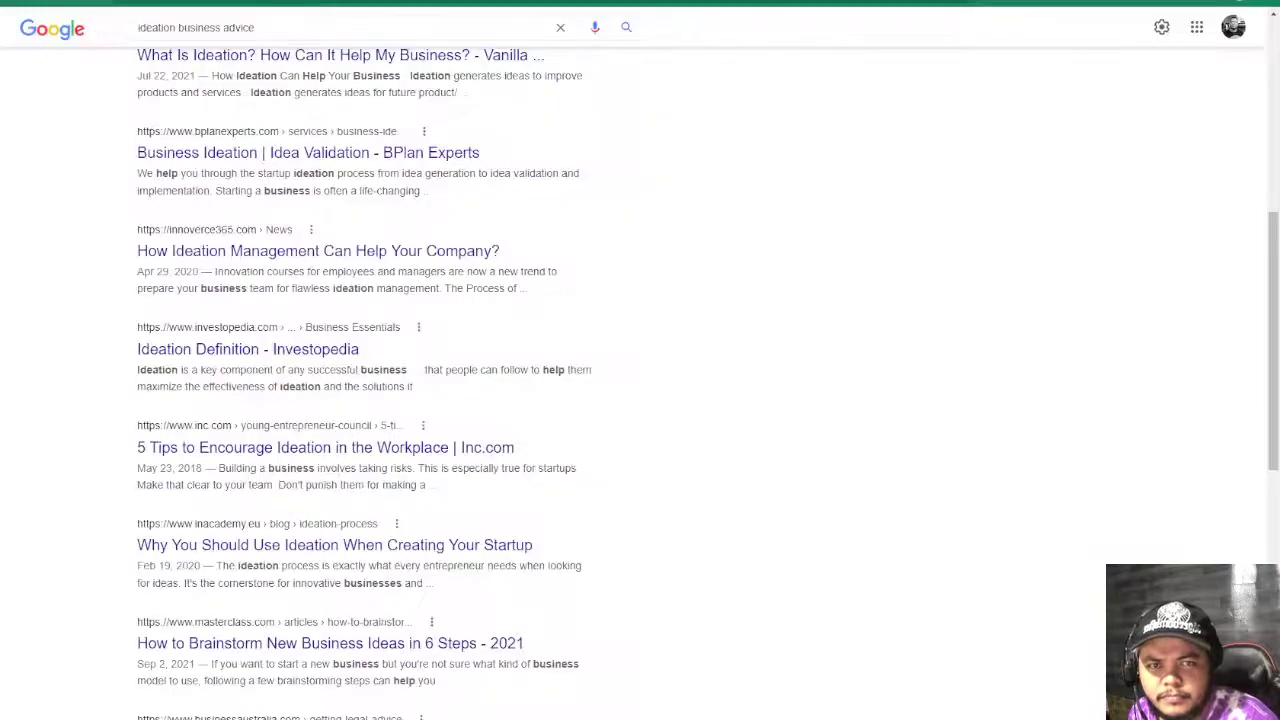
key("ctrl+shift+Tab")
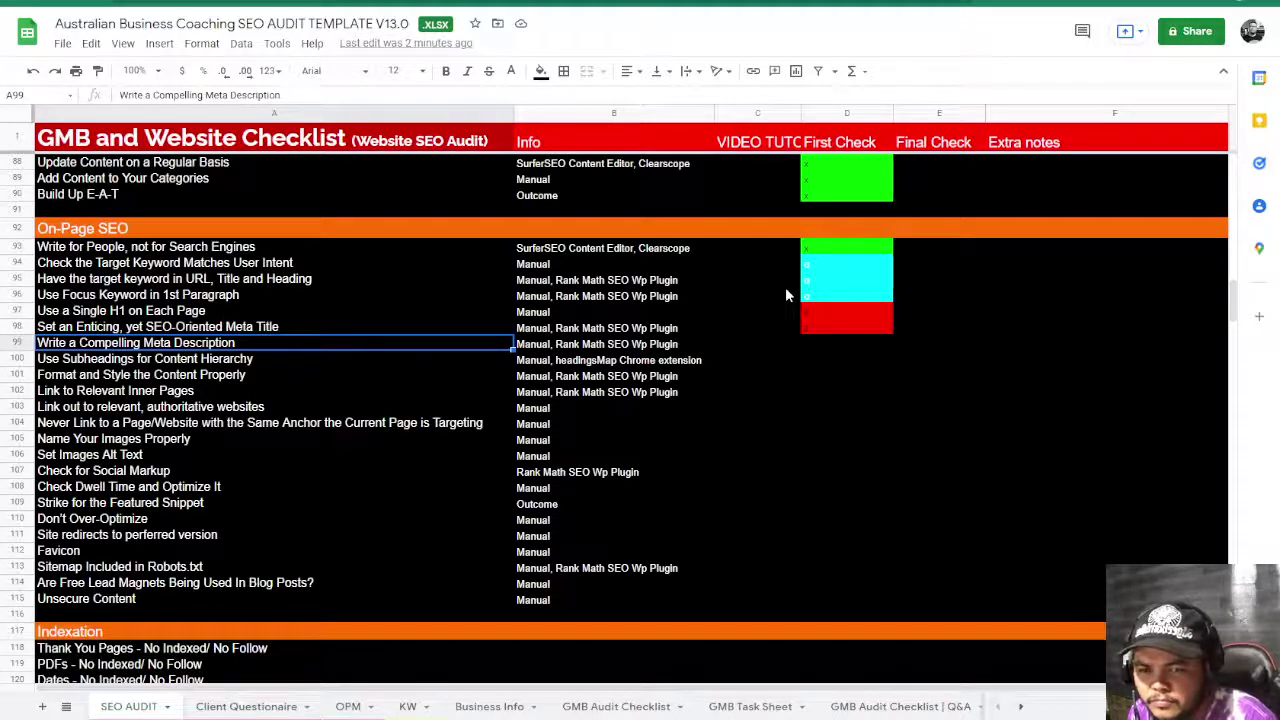
- Enter x in D99 to mark Write a Compelling Meta Description red
left_click(813, 343)
type("x")
key("Return")
key("Return")
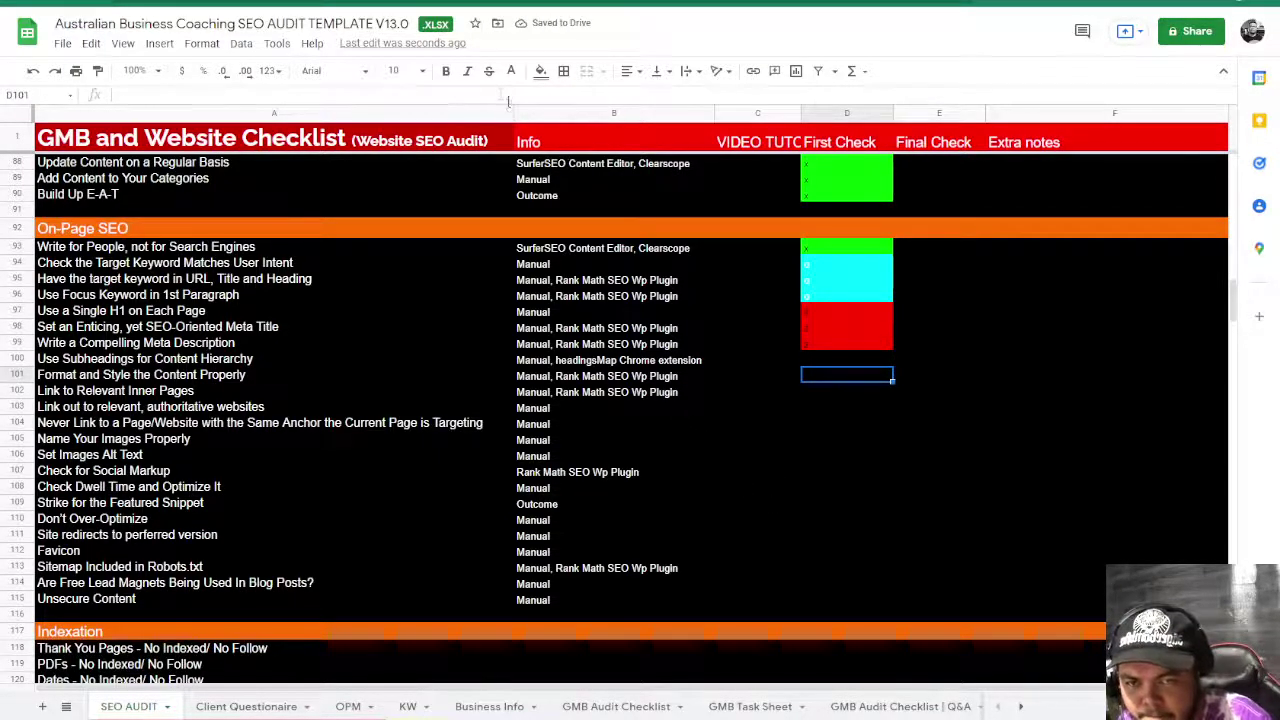
- Narrow column A by dragging its right border left
left_click(590, 281)
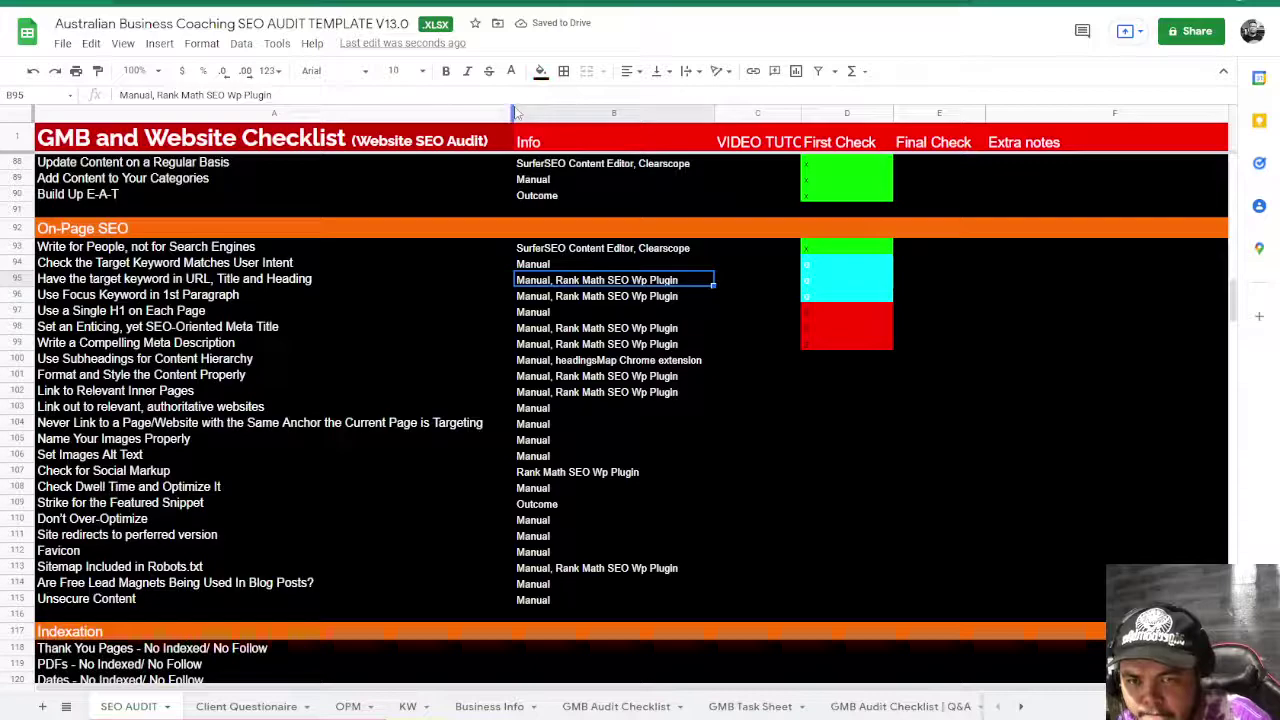
left_click_drag(512, 108, 296, 108)
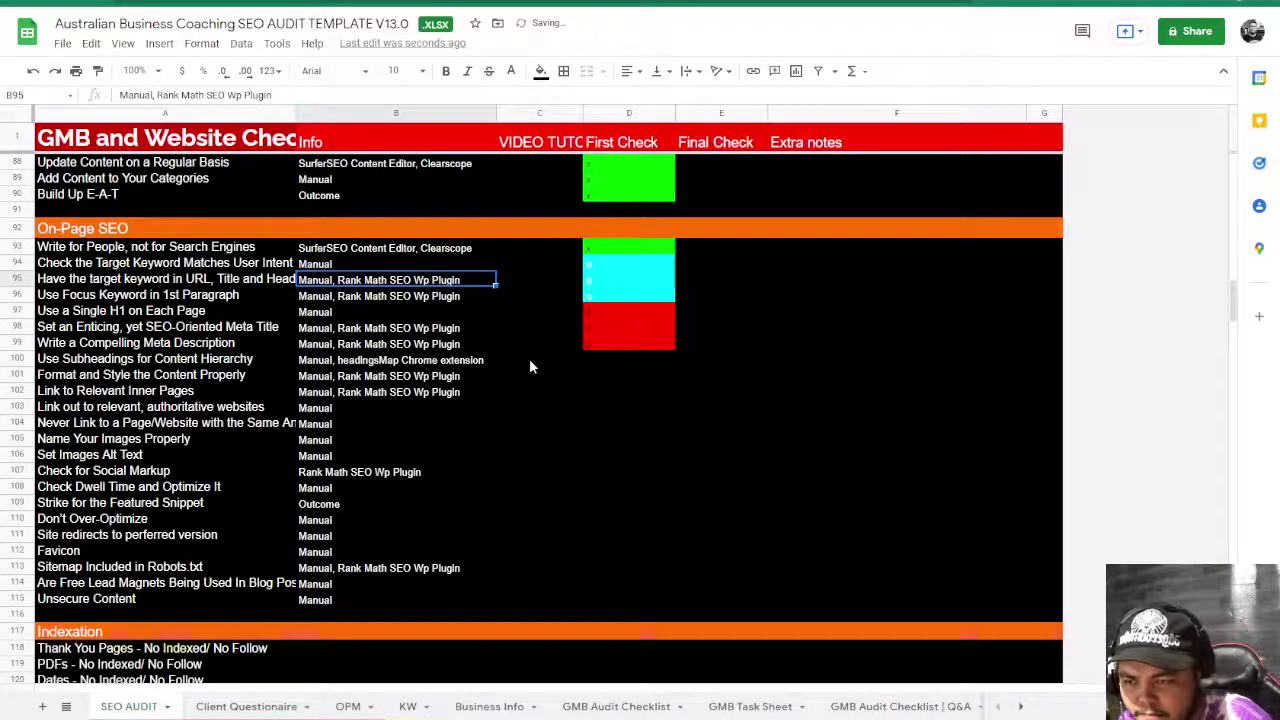
left_click(586, 362)
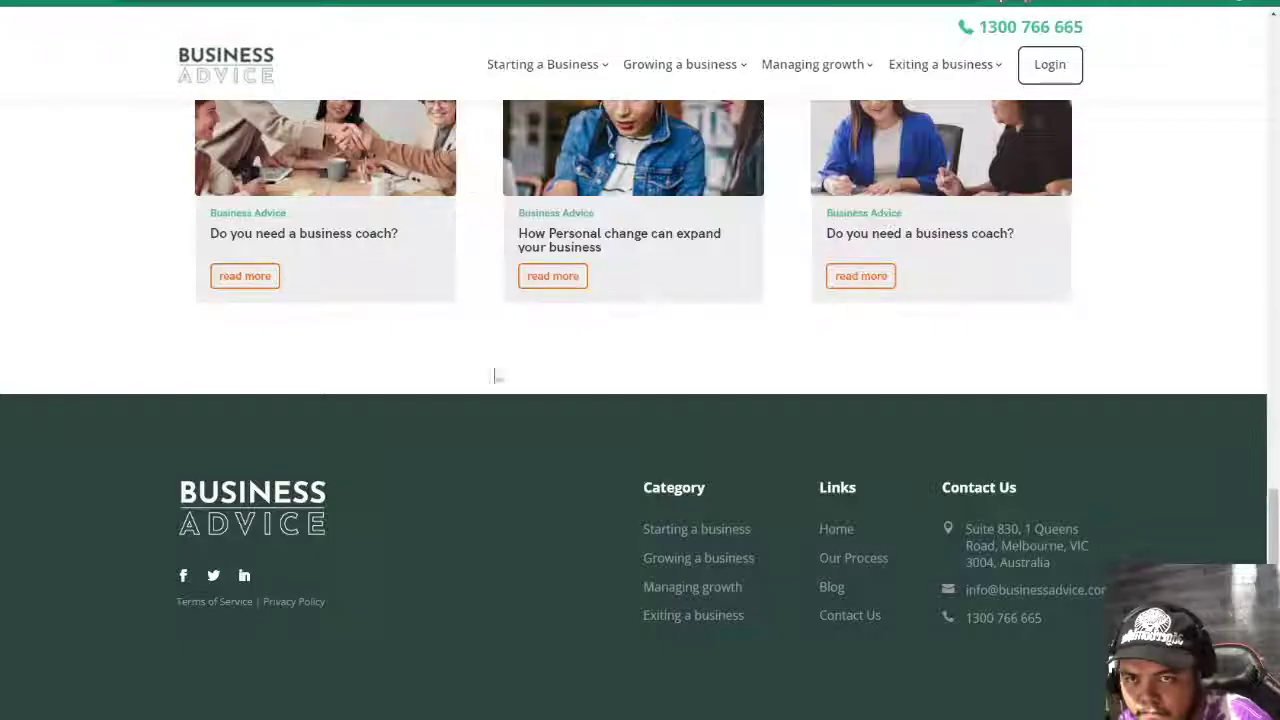
- Review the article's headings in SEO META's HEADERS tab, then enter x in D100 to mark it green
scroll(500, 376, "up", 15)
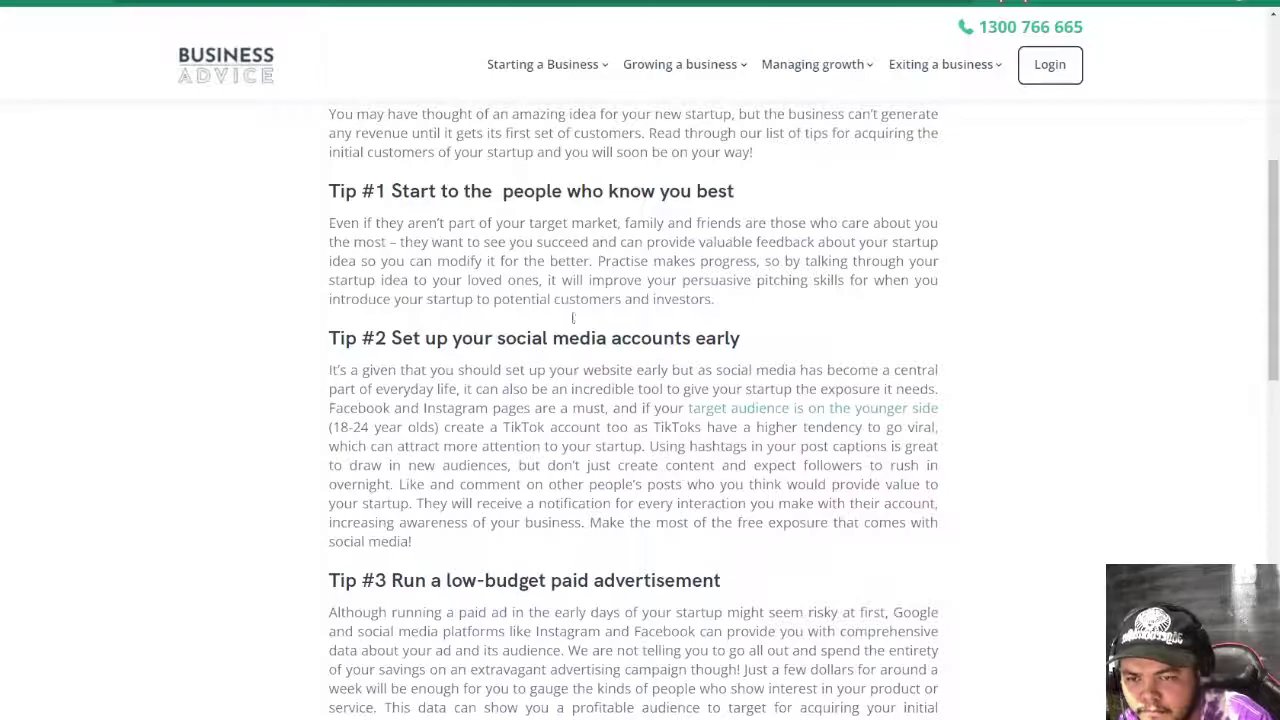
left_click(1127, 3)
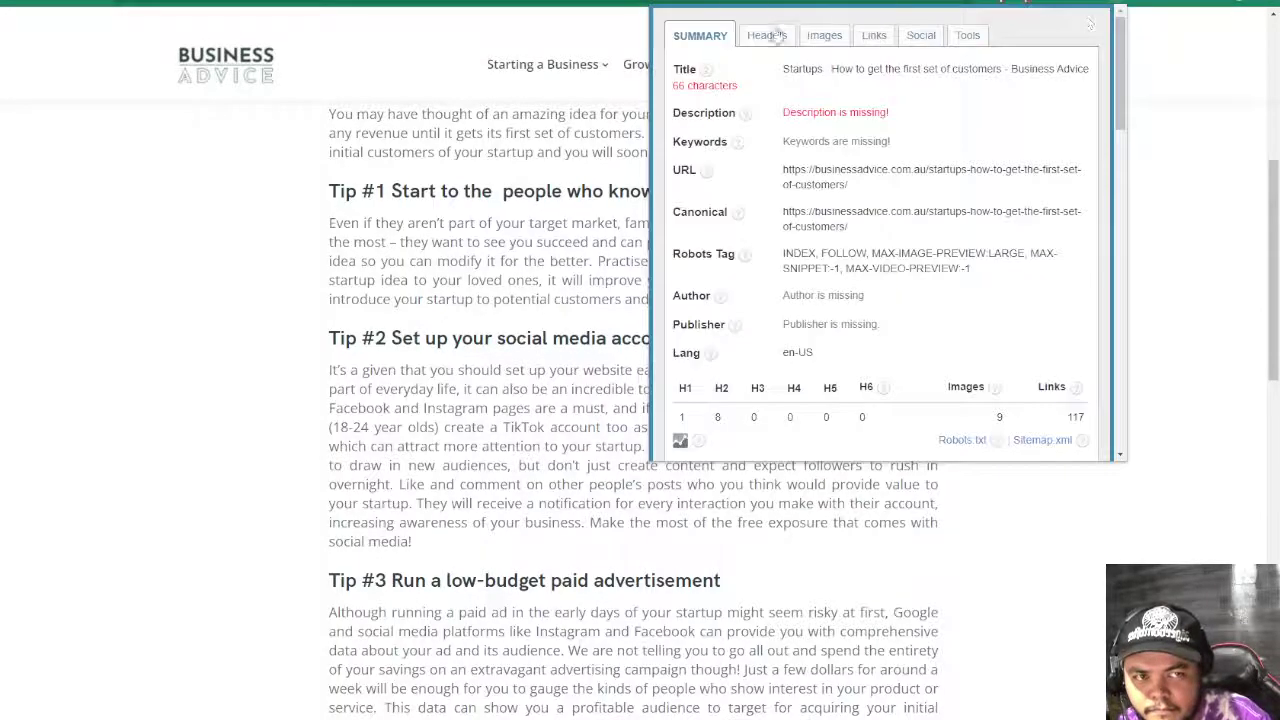
left_click(764, 35)
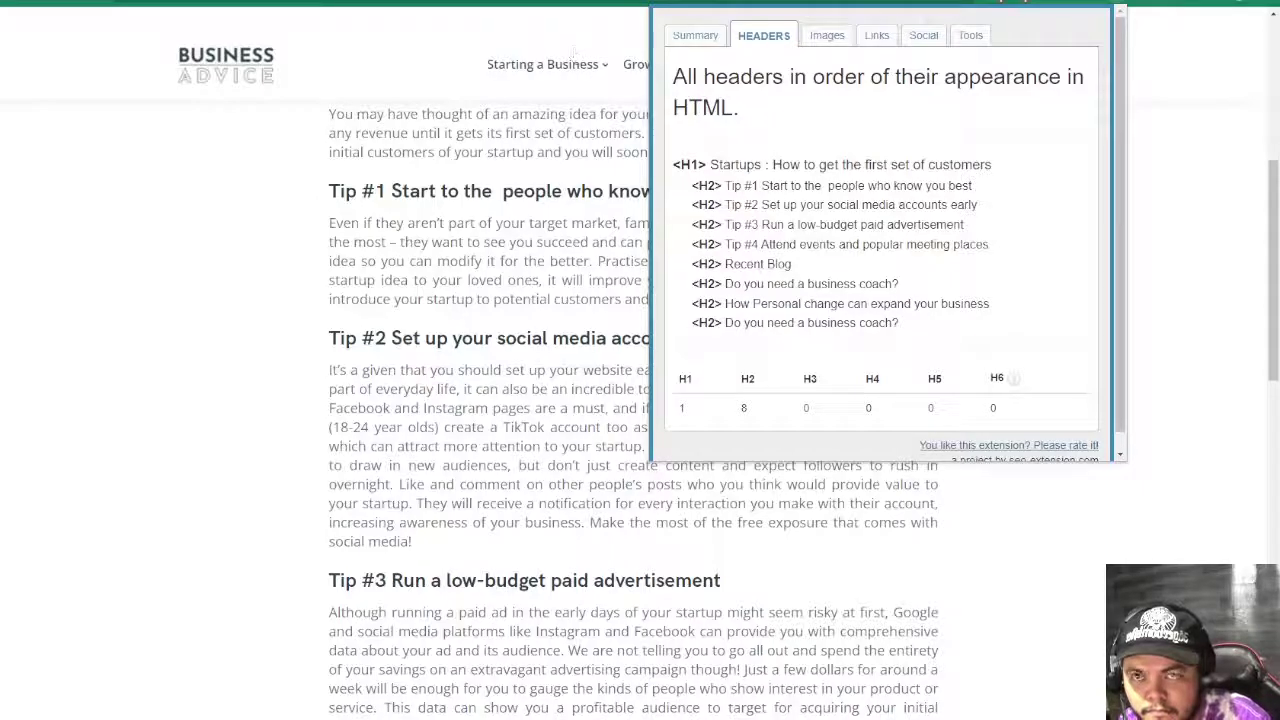
left_click(585, 2)
type("x")
key("Return")
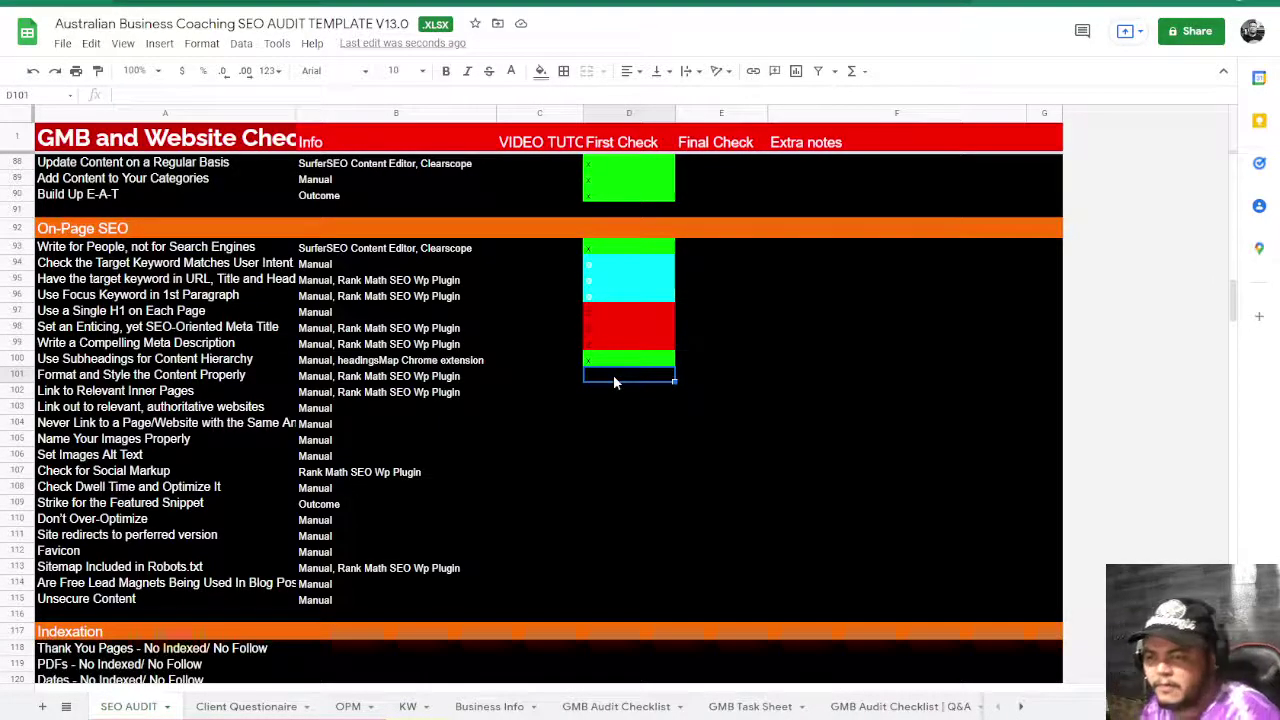
- Mark D101 and the Link to Relevant Inner Pages check in D102 green with x
type("x")
key("Return")
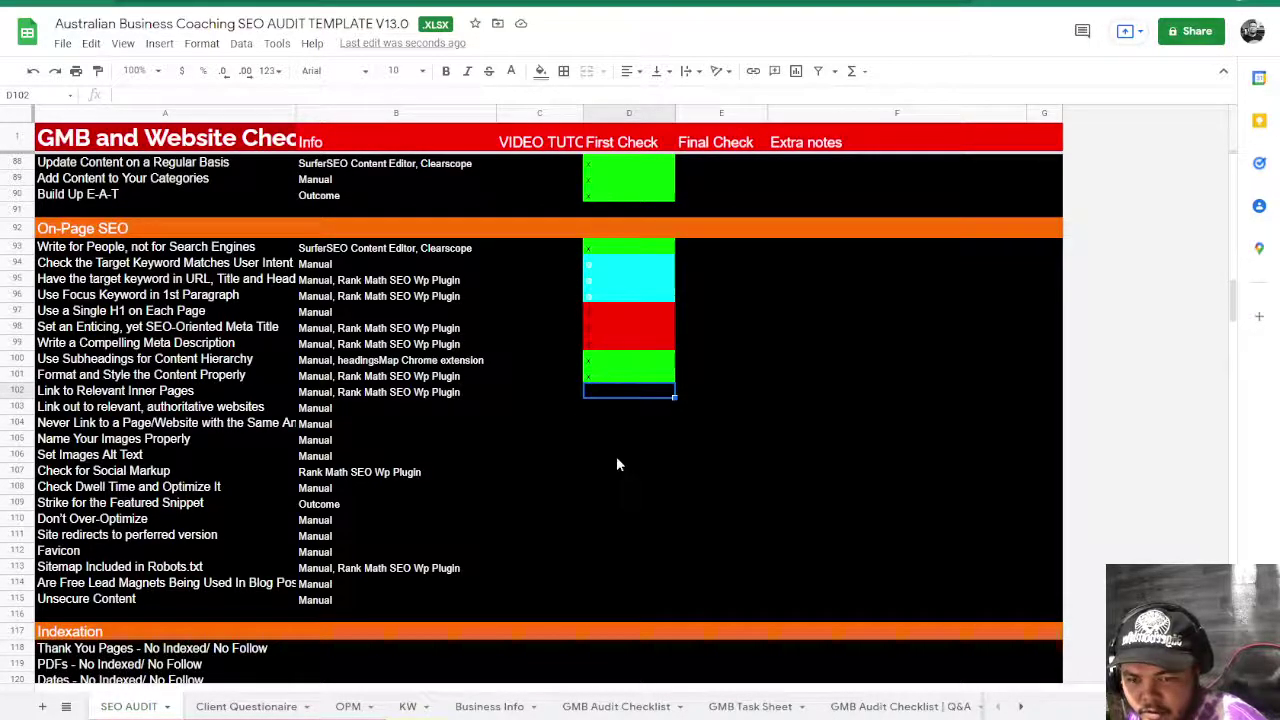
left_click(59, 395)
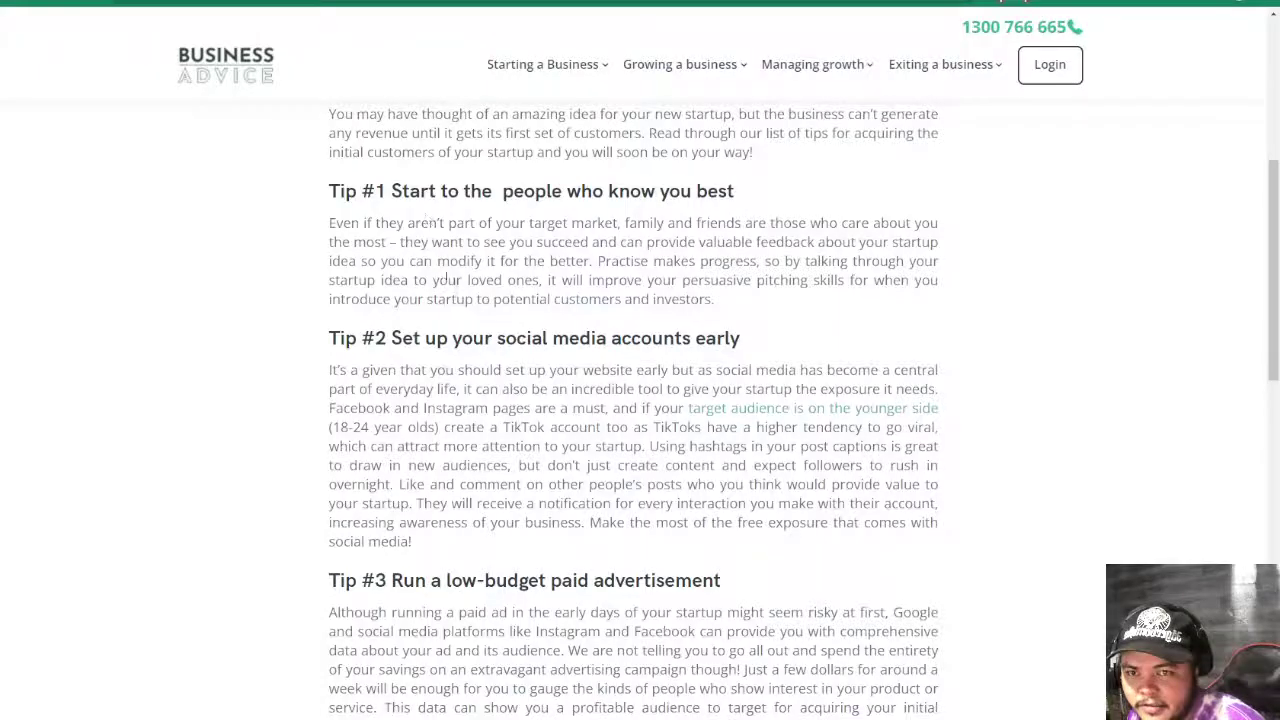
scroll(461, 375, "up", 3)
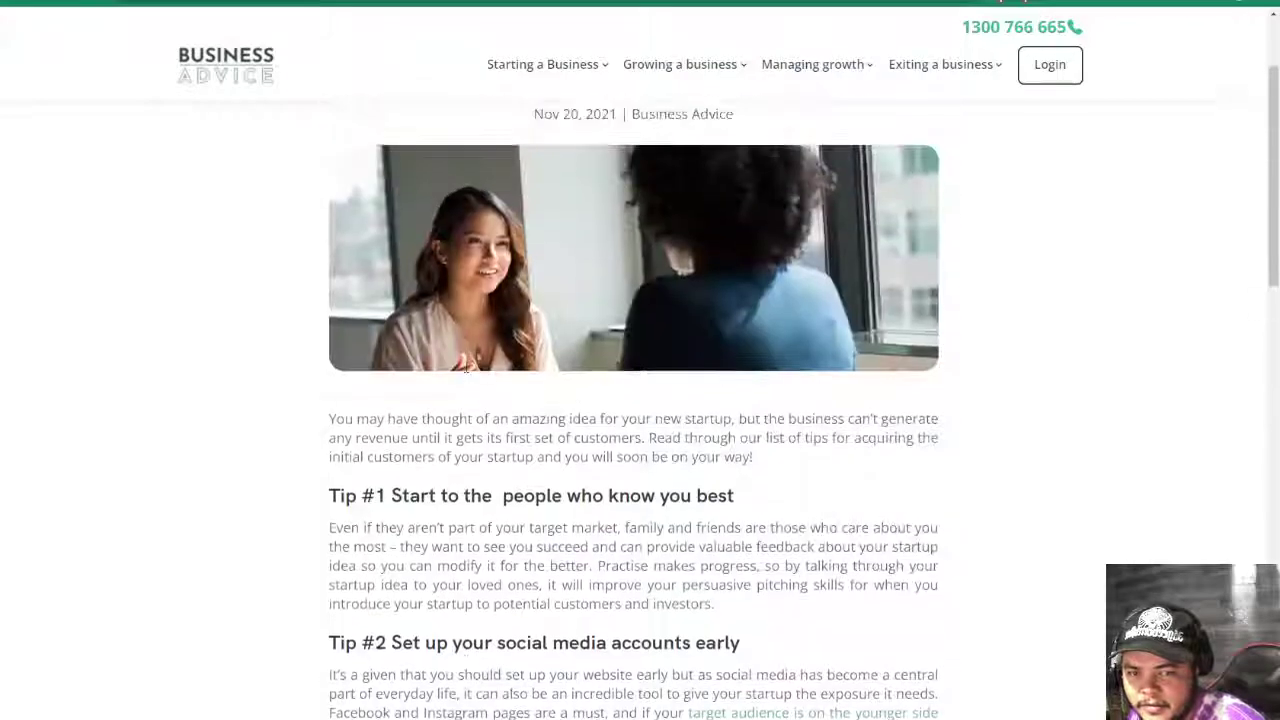
scroll(463, 372, "down", 7)
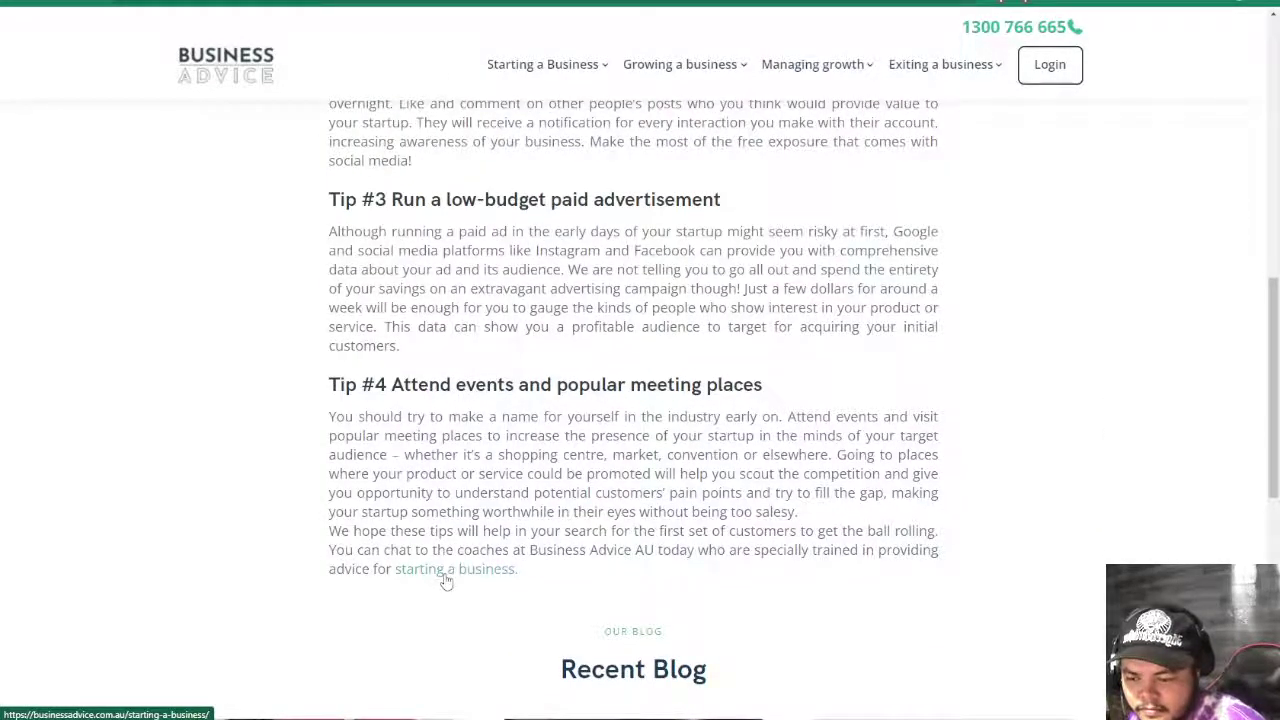
key("alt+Tab")
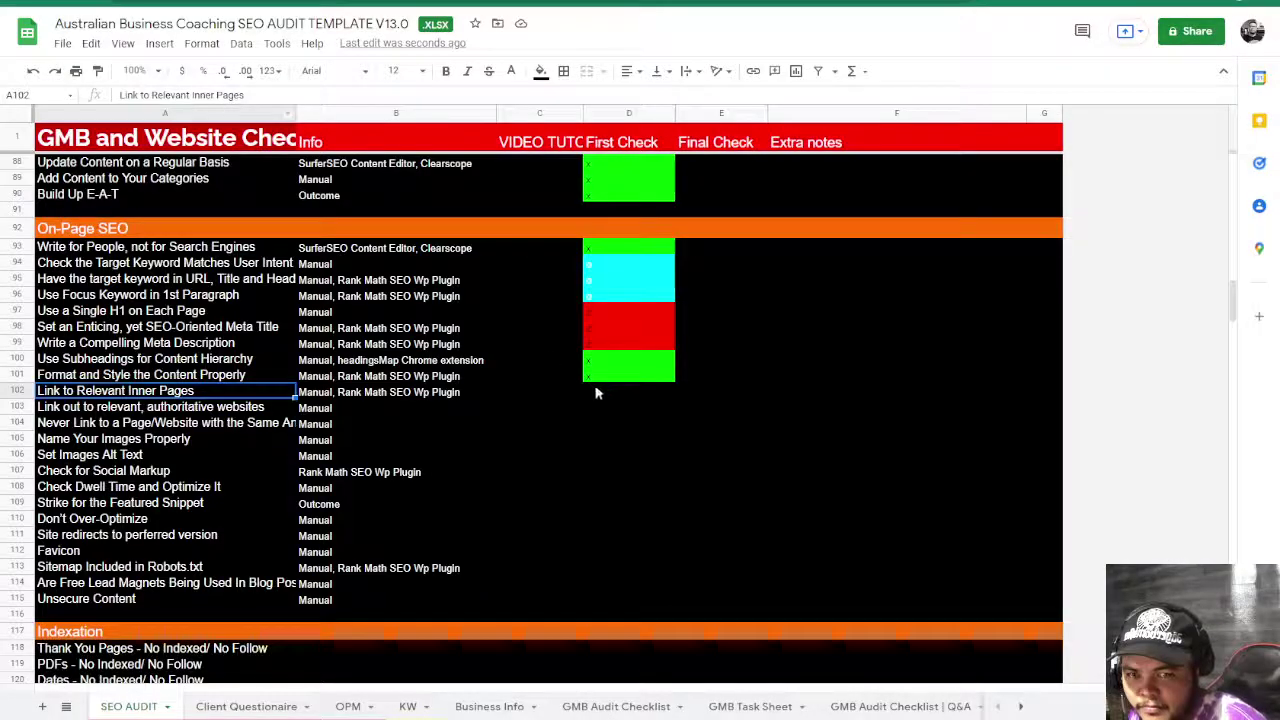
left_click(600, 392)
type("x")
key("Return")
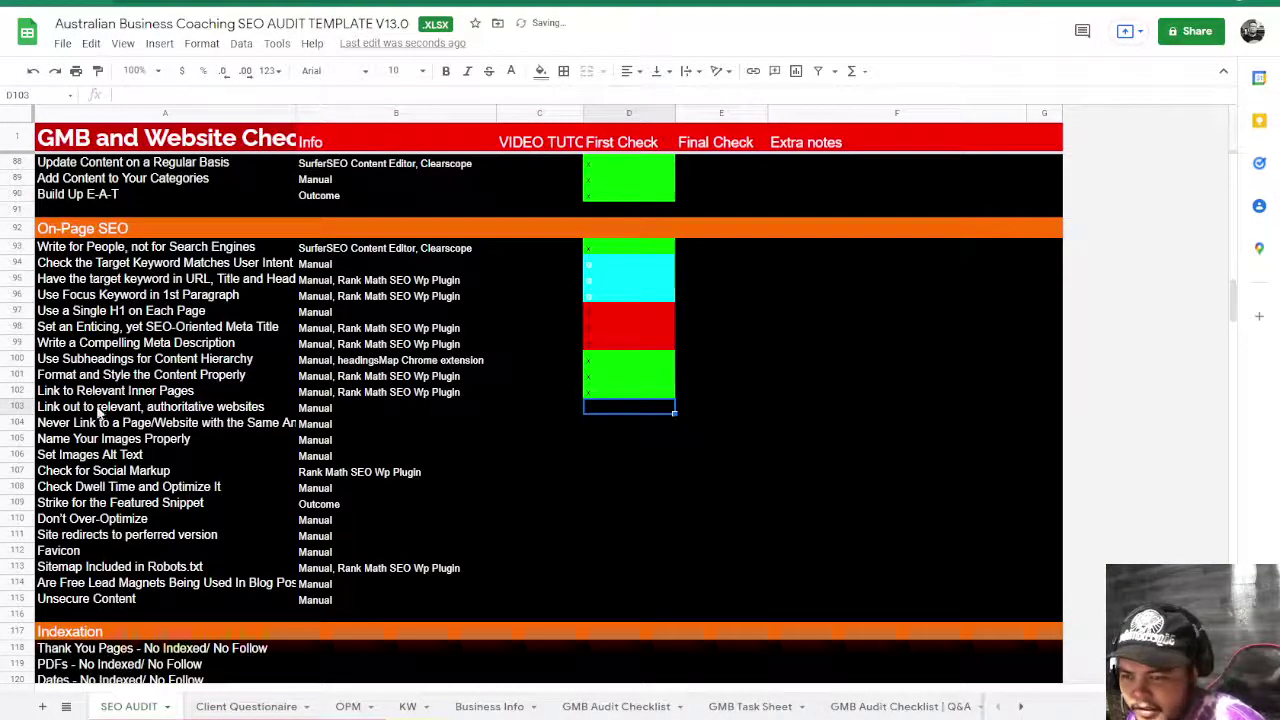
- Check the article's outbound links and mark D103 green with x
left_click(102, 410)
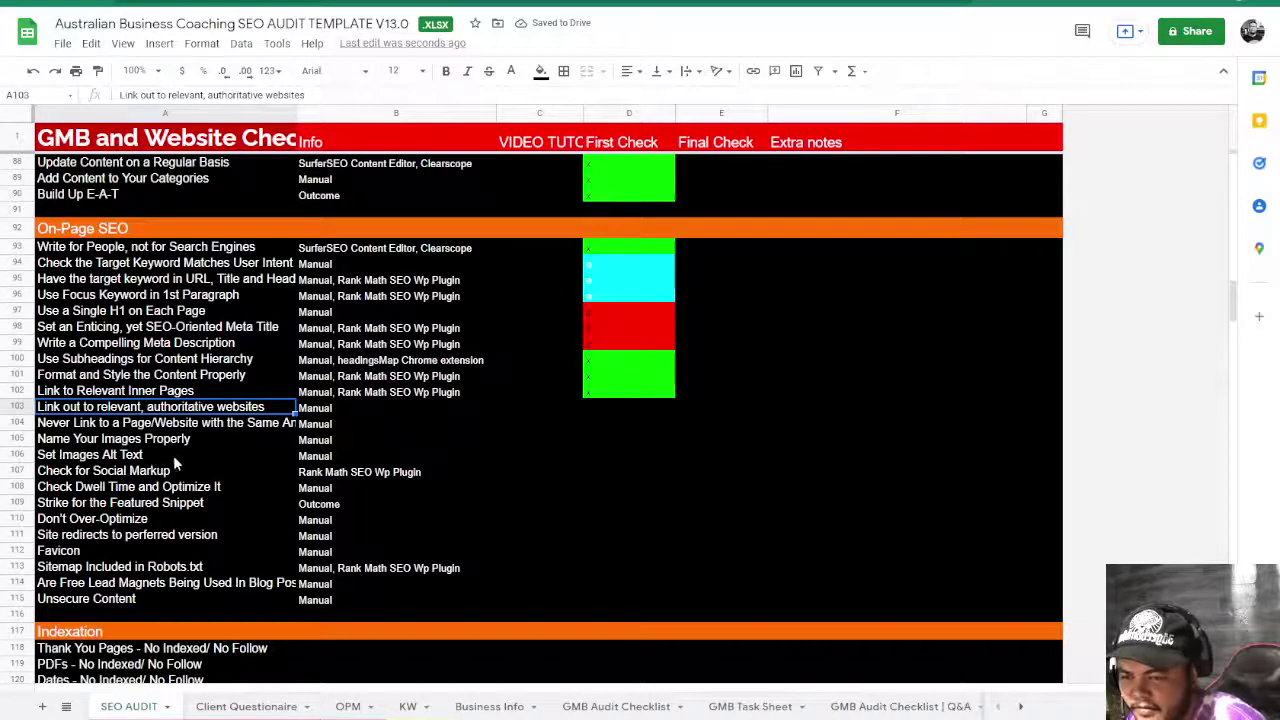
key("alt+Tab")
scroll(535, 504, "down", 2)
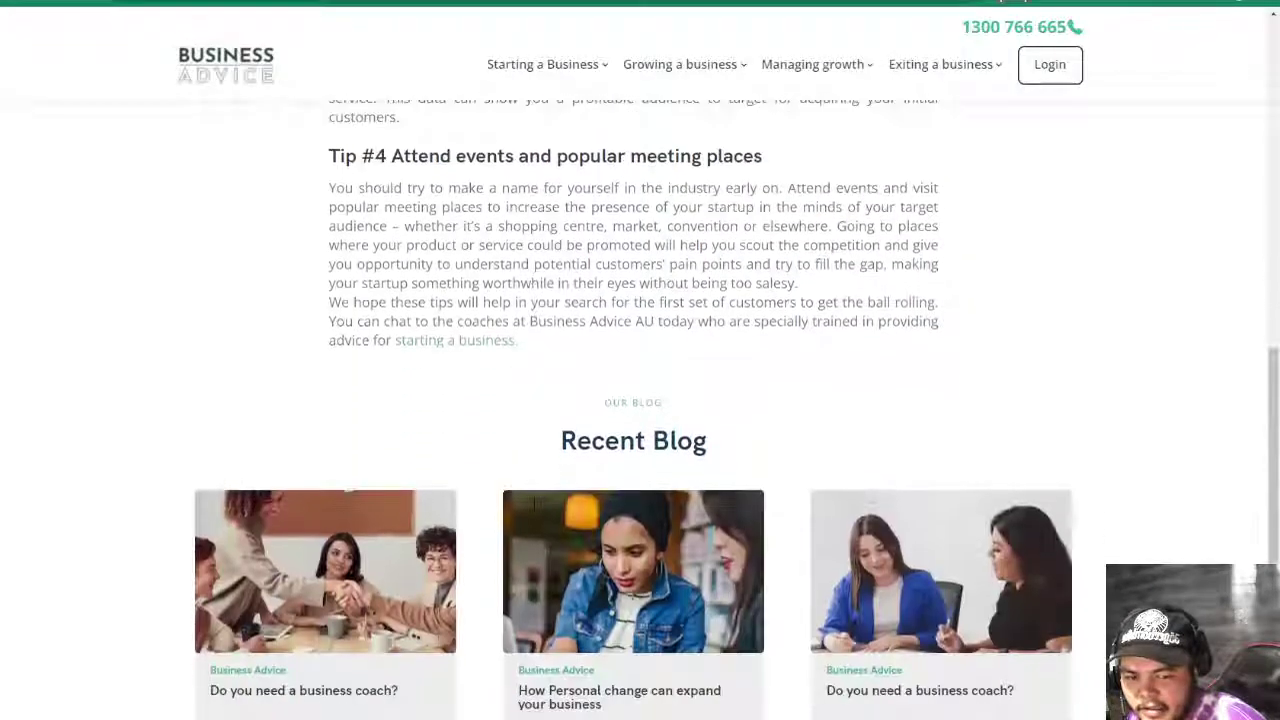
scroll(535, 504, "up", 7)
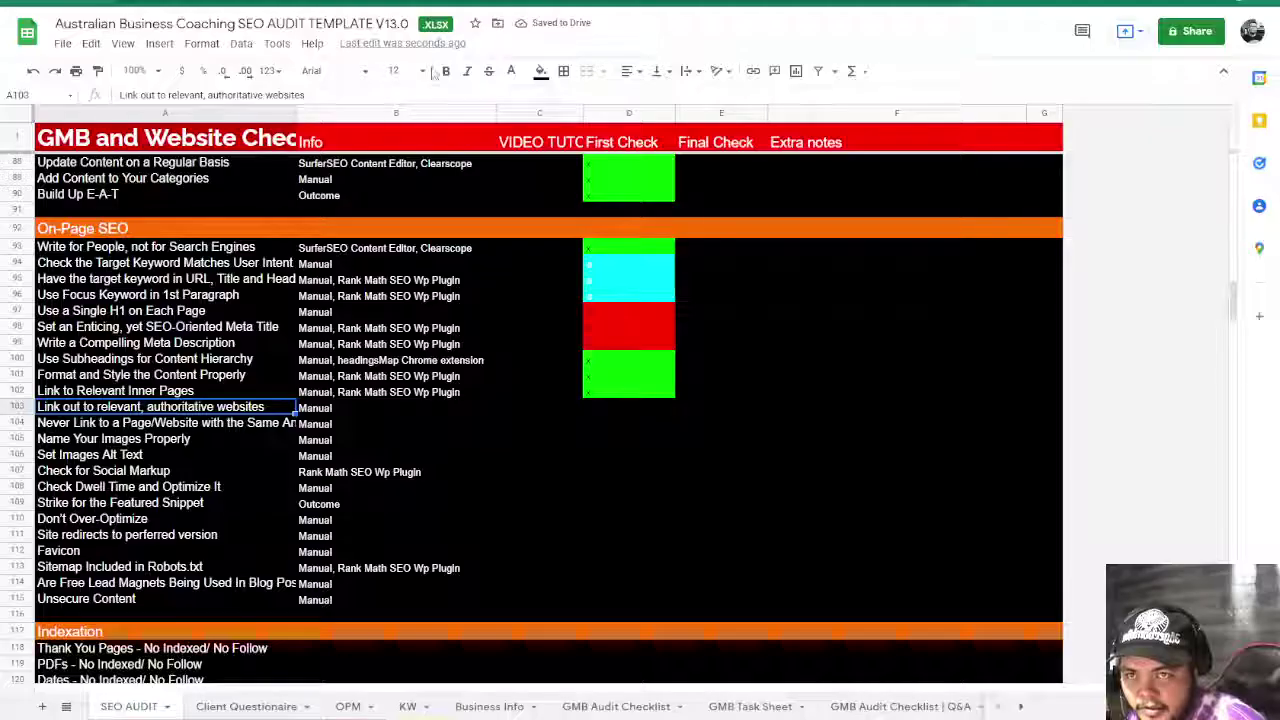
key("alt+Tab")
left_click(601, 410)
type("x")
key("Return")
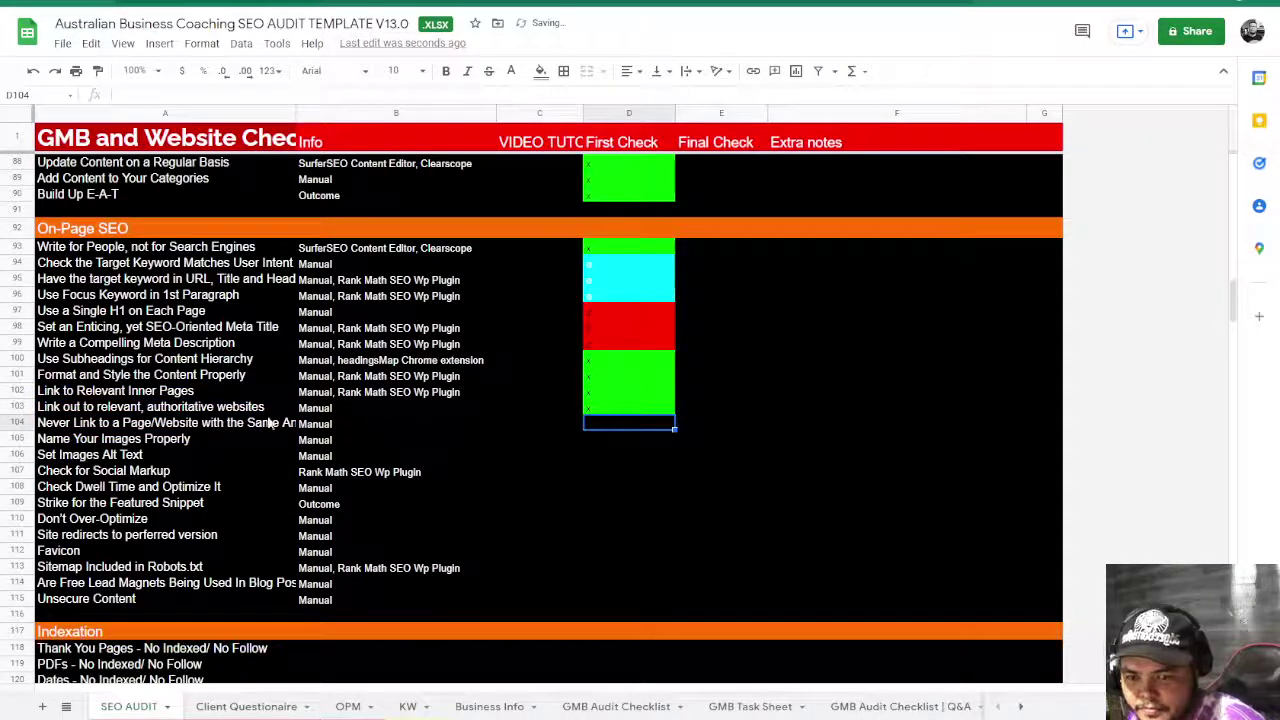
- Select D104 for the same-anchor linking check and compare it against the article
left_click(250, 425)
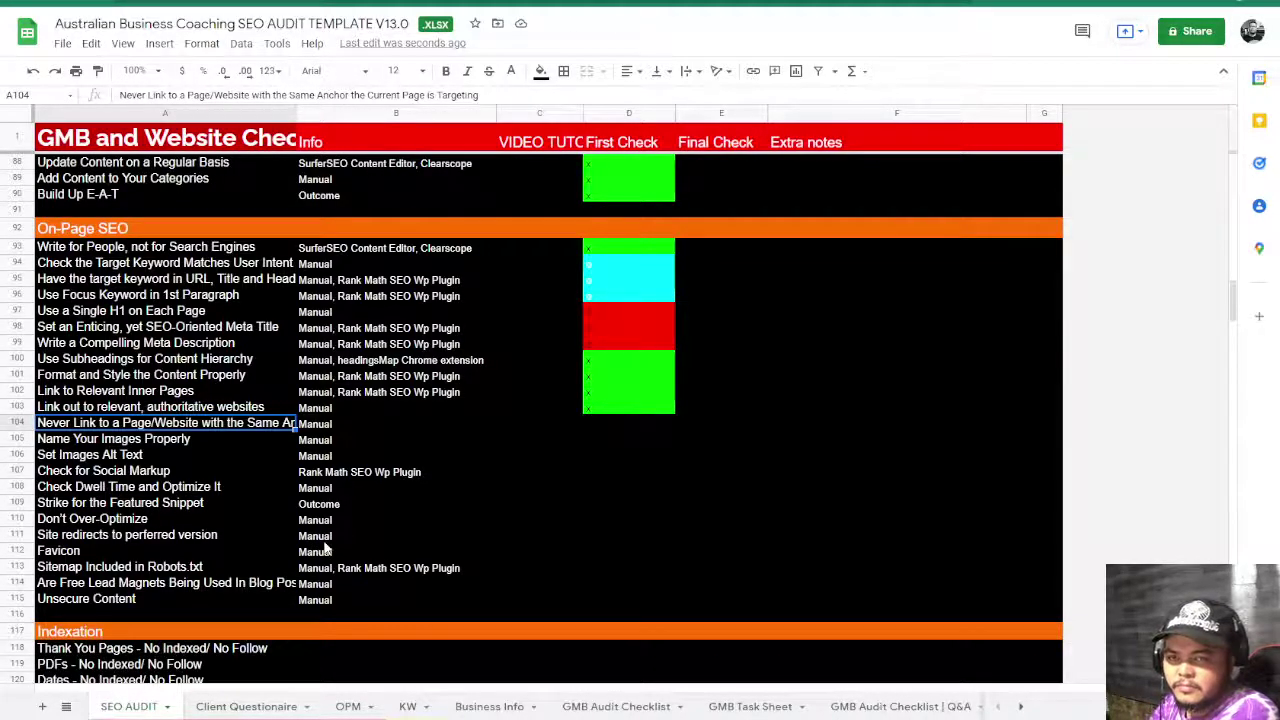
left_click(604, 440)
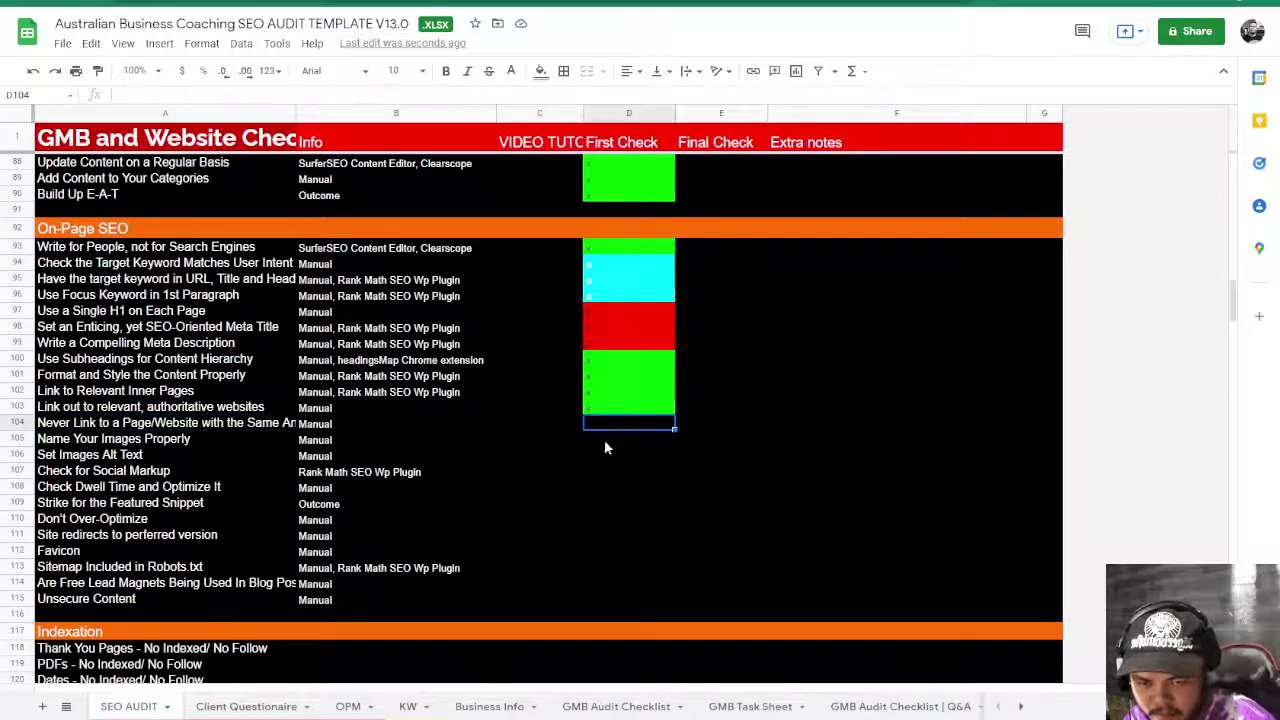
key("ctrl+Tab")
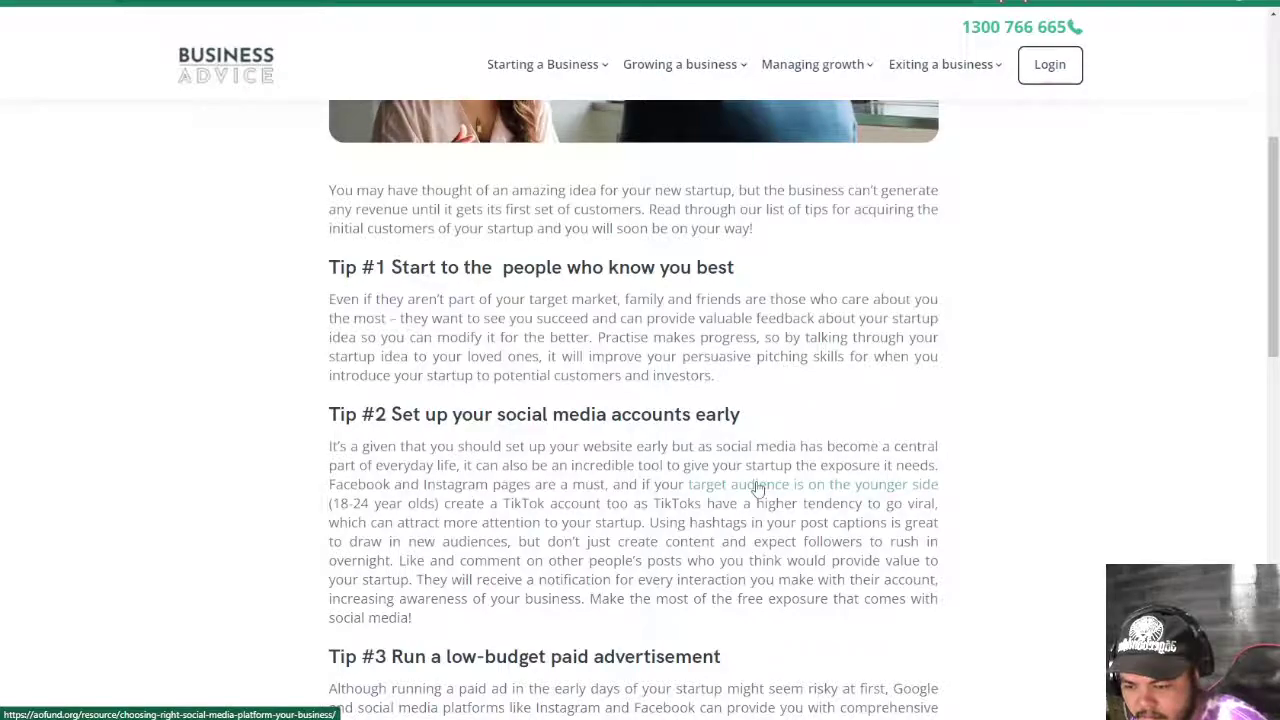
scroll(757, 487, "up", 4)
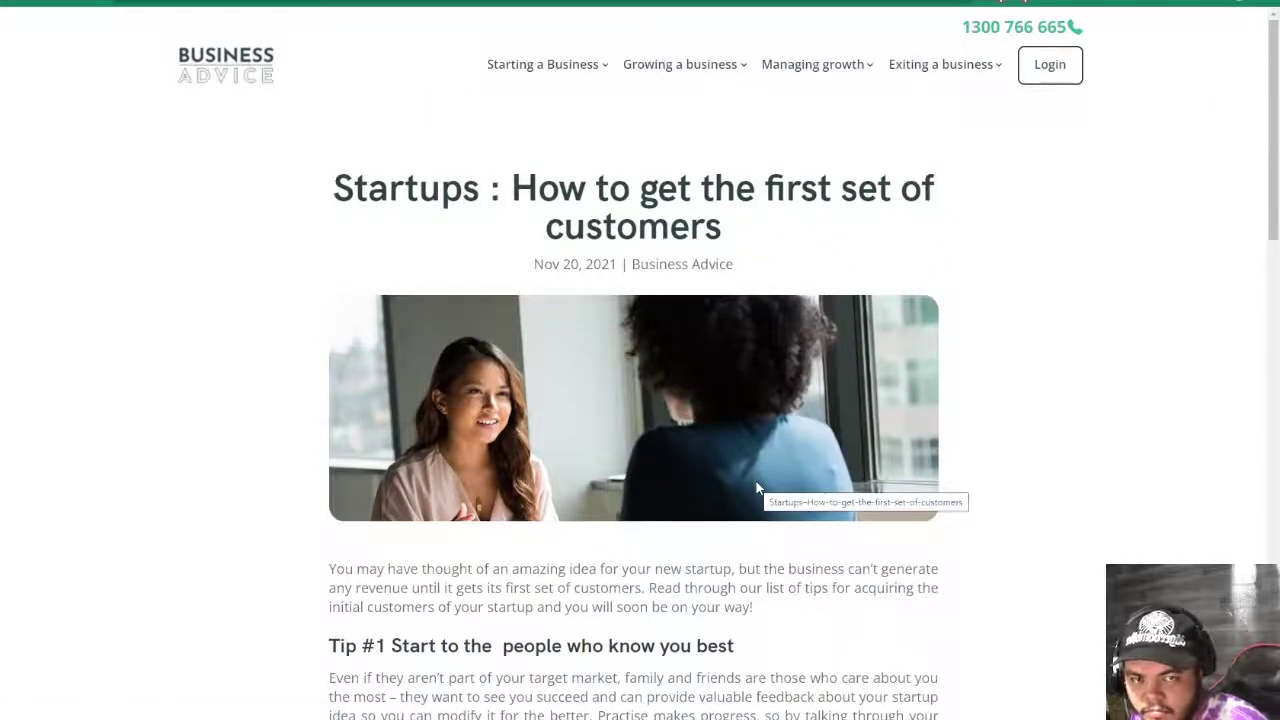
scroll(756, 481, "down", 3)
key("ctrl+Tab")
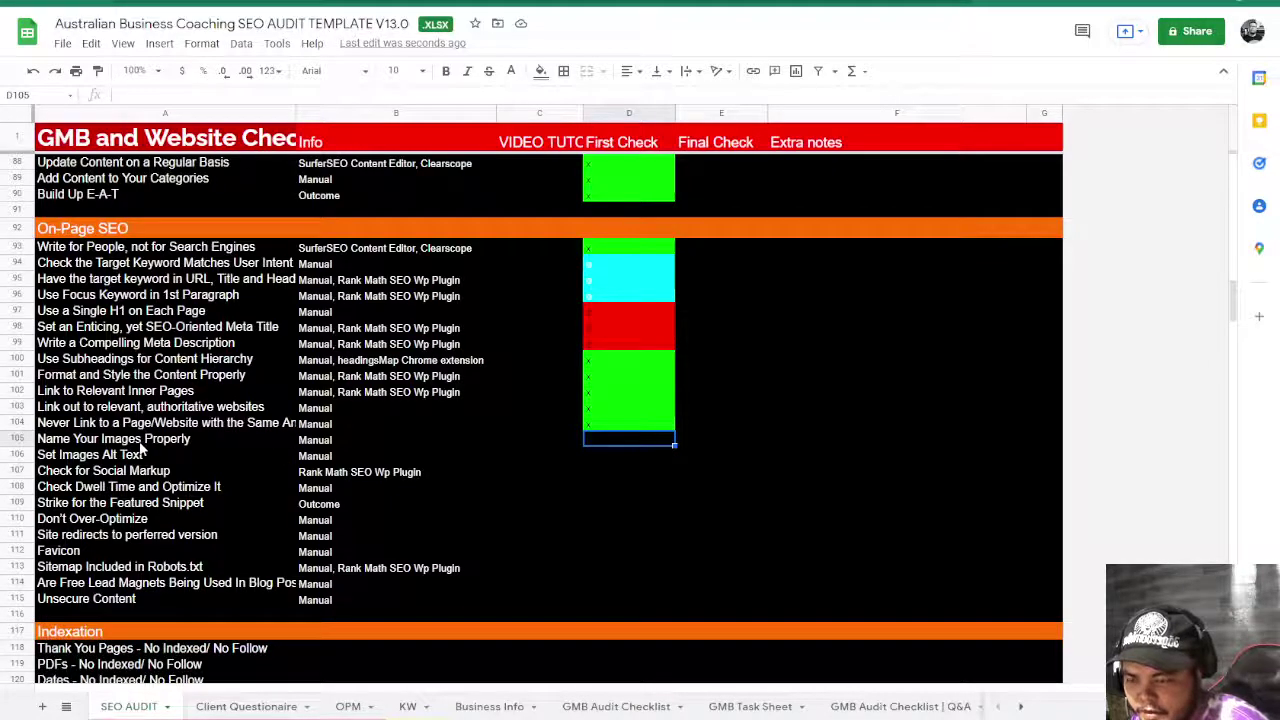
key("ctrl+shift+Tab")
scroll(628, 314, "up", 3)
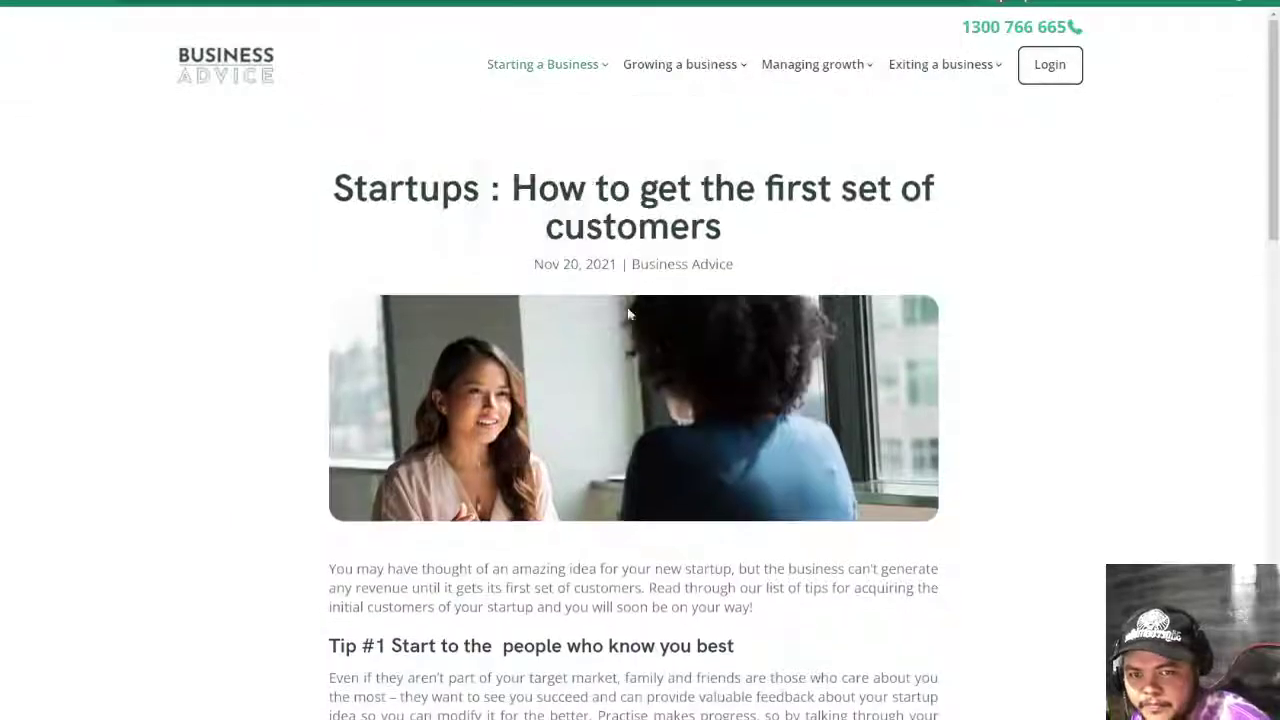
- Inspect the article's header image markup in Chrome DevTools
right_click(582, 378)
right_click(648, 466)
right_click(648, 466)
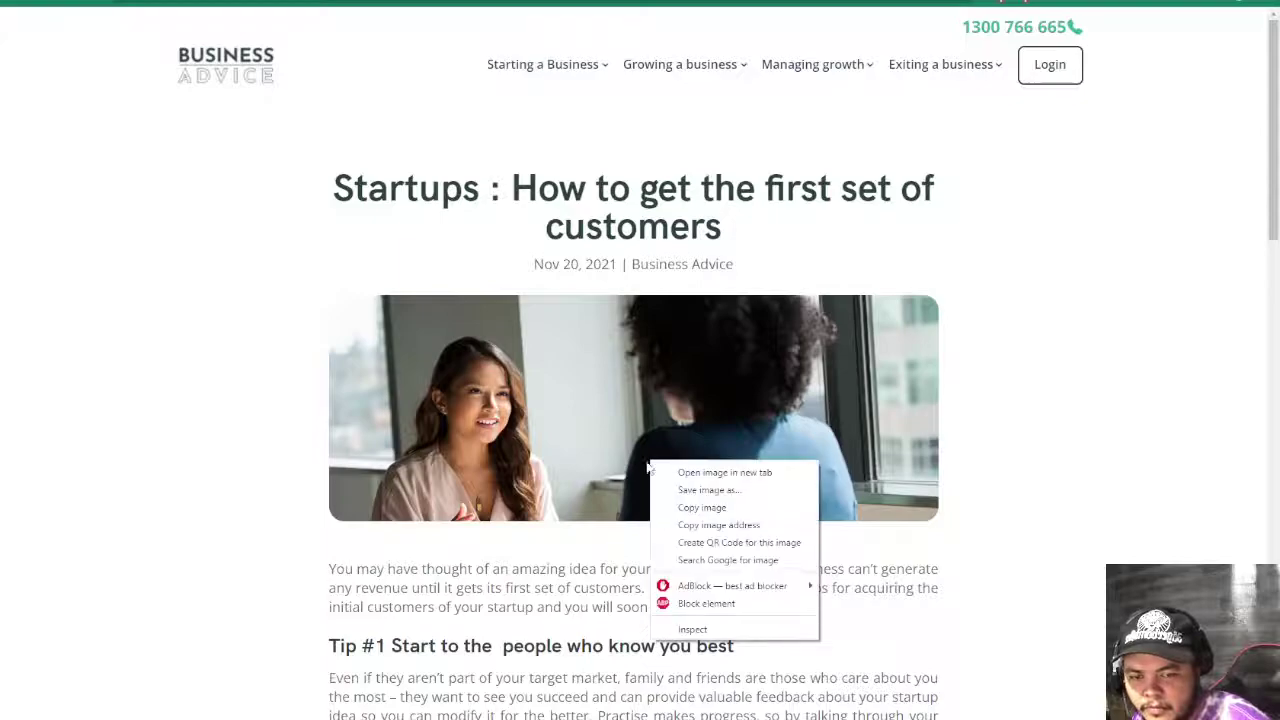
left_click(676, 629)
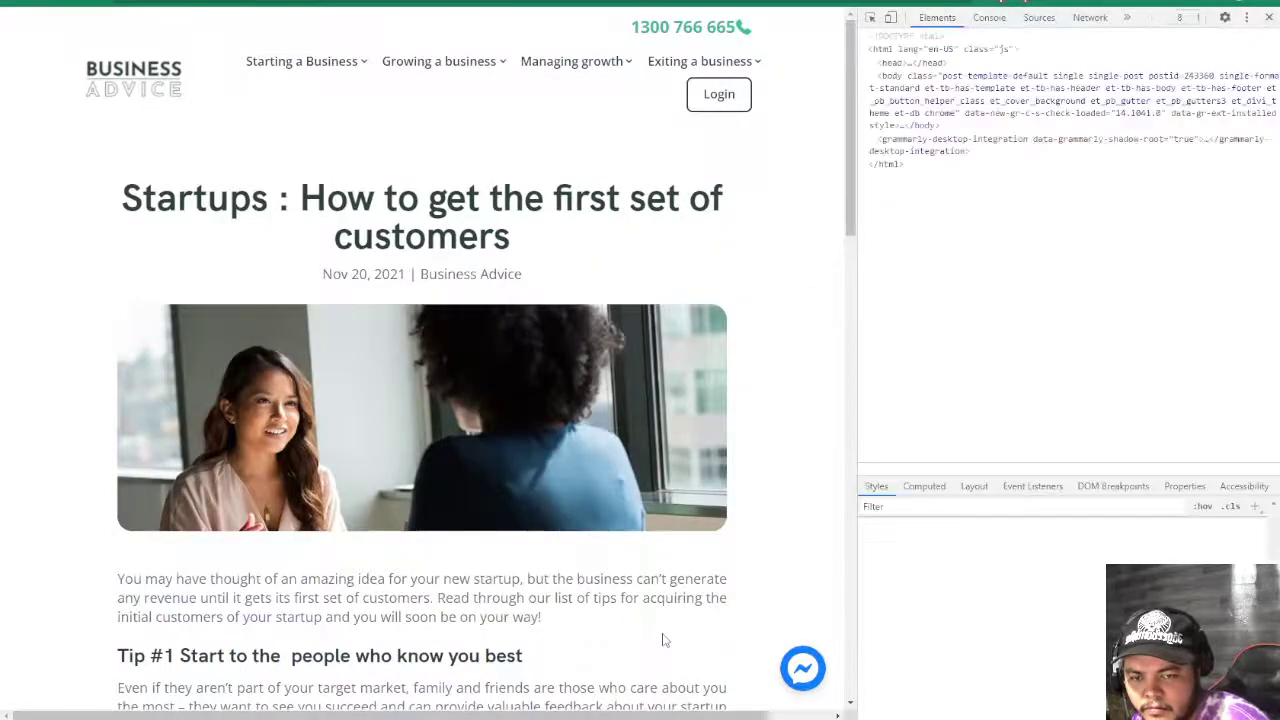
mouse_move(1160, 200)
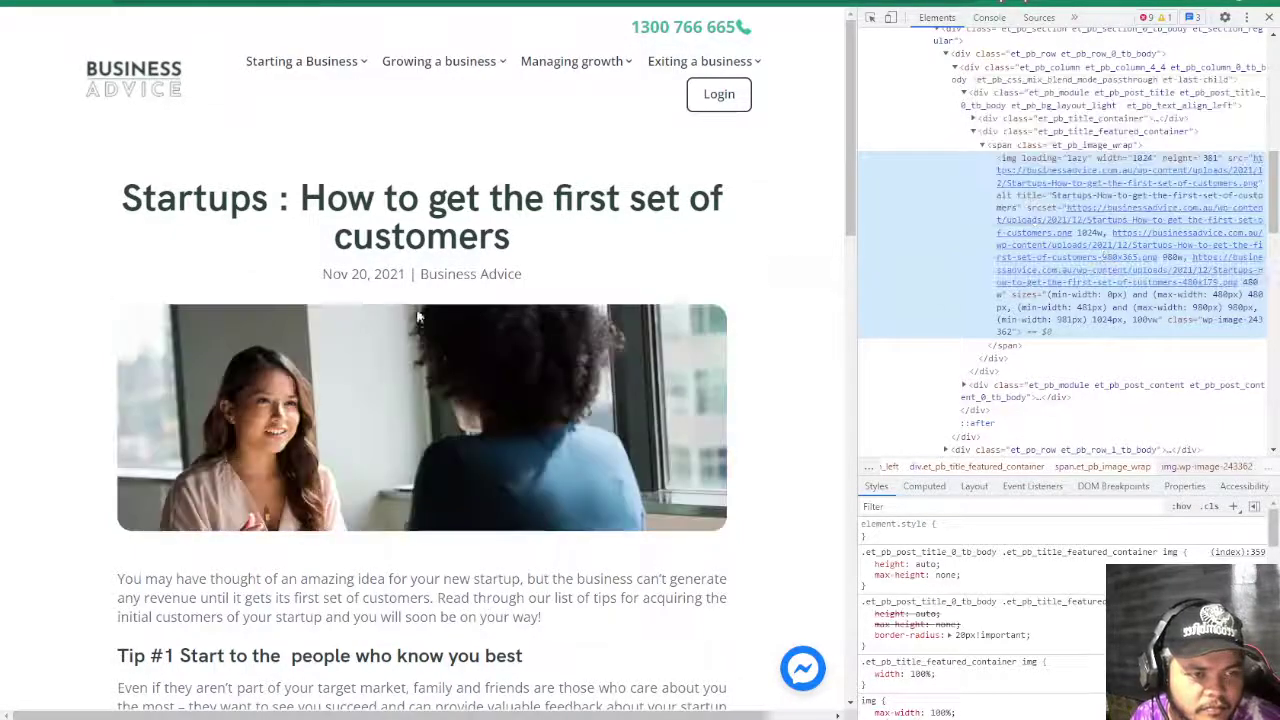
- Mark Name Your Images Properly green with x in D105, and Set Images Alt Text red with n in D106
key("alt+Tab")
type("x")
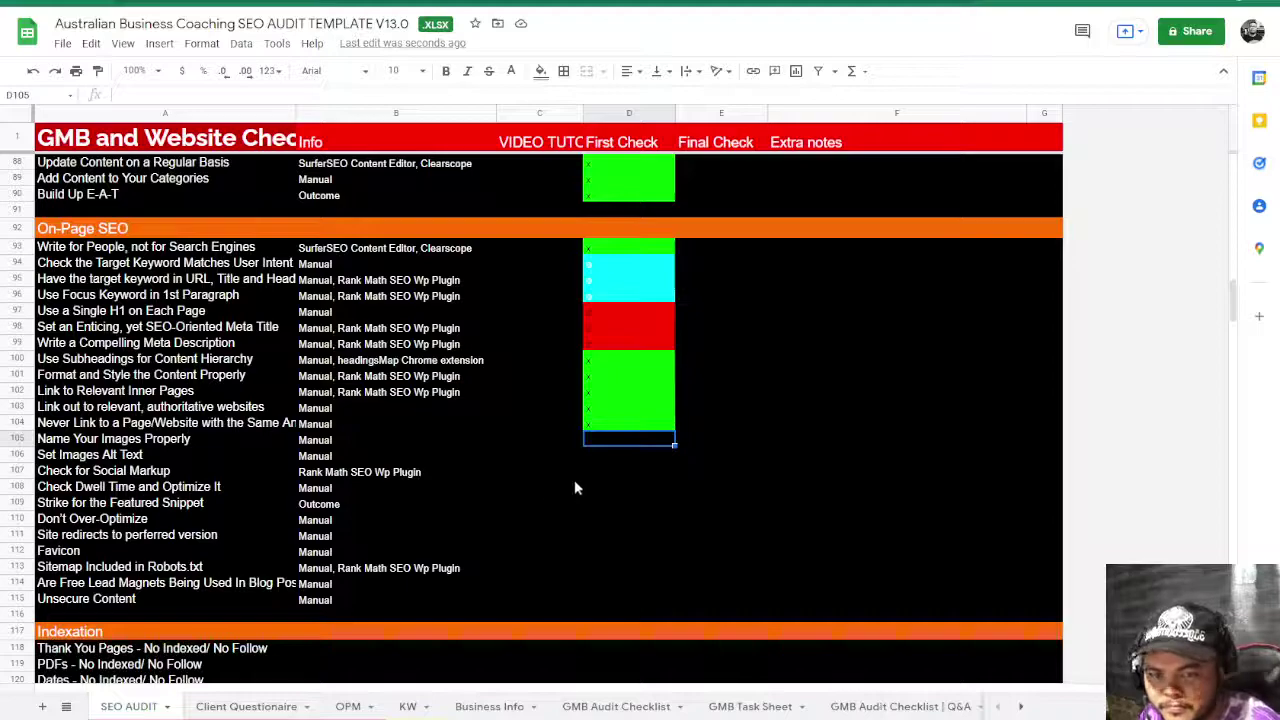
left_click(610, 487)
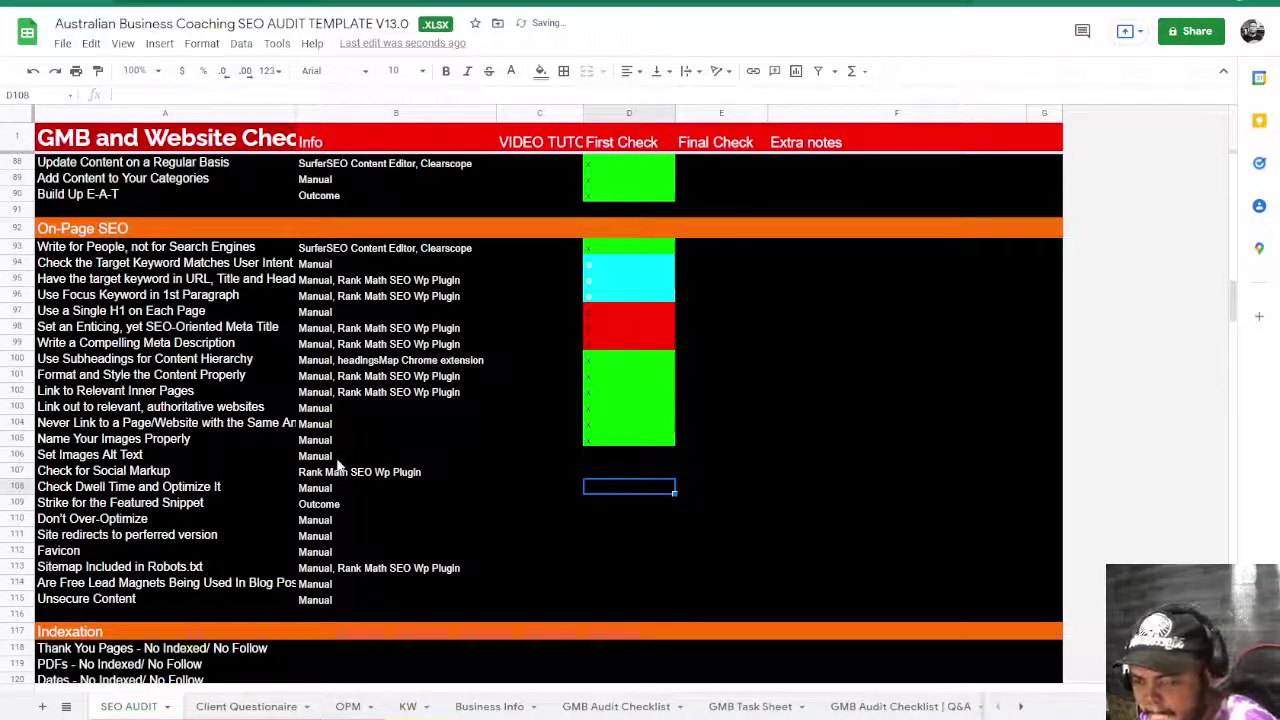
type("n")
key("Return")
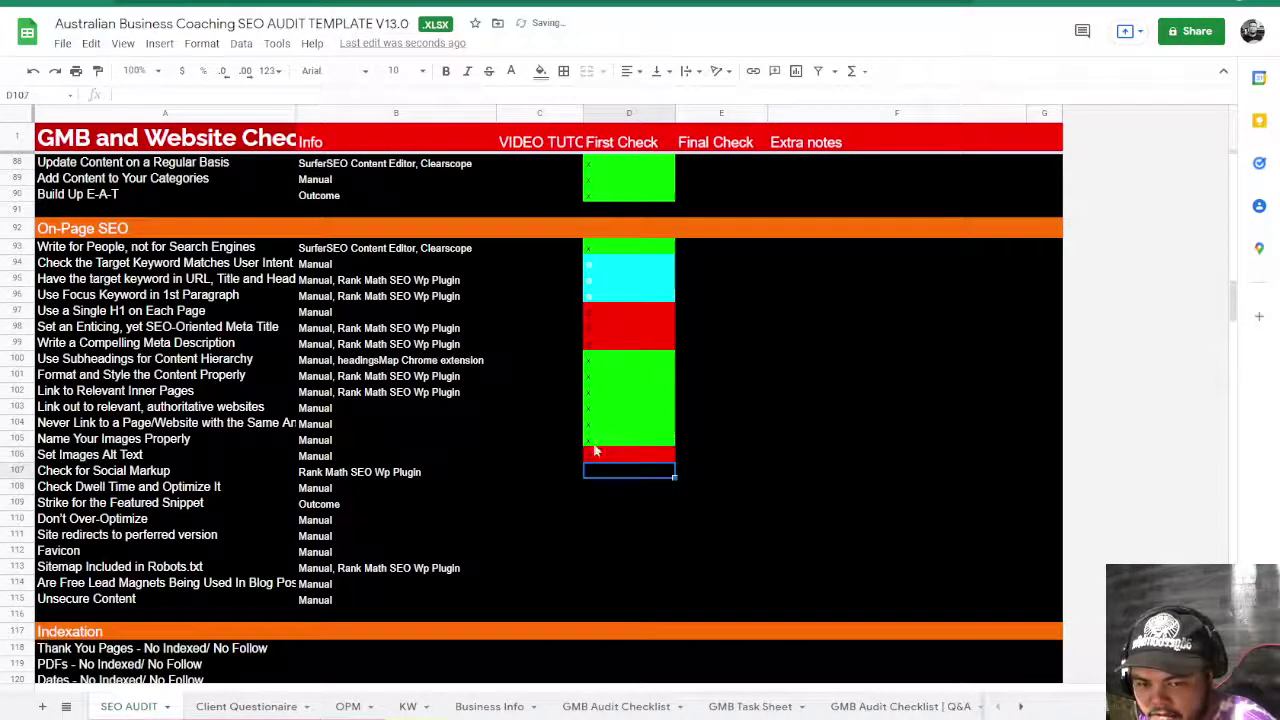
key("alt+Tab")
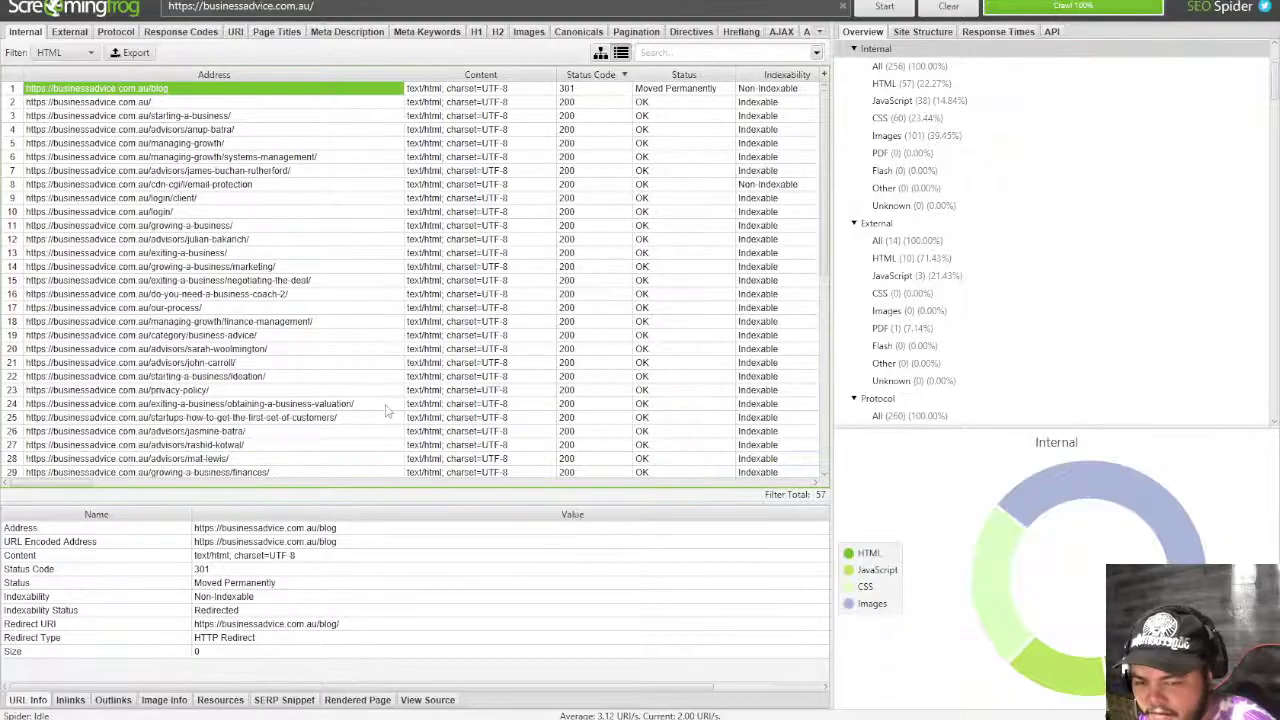
- Filter Screaming Frog's Images overview to Missing Alt Text, showing 87 images
scroll(1198, 245, "down", 5)
scroll(1198, 245, "down", 8)
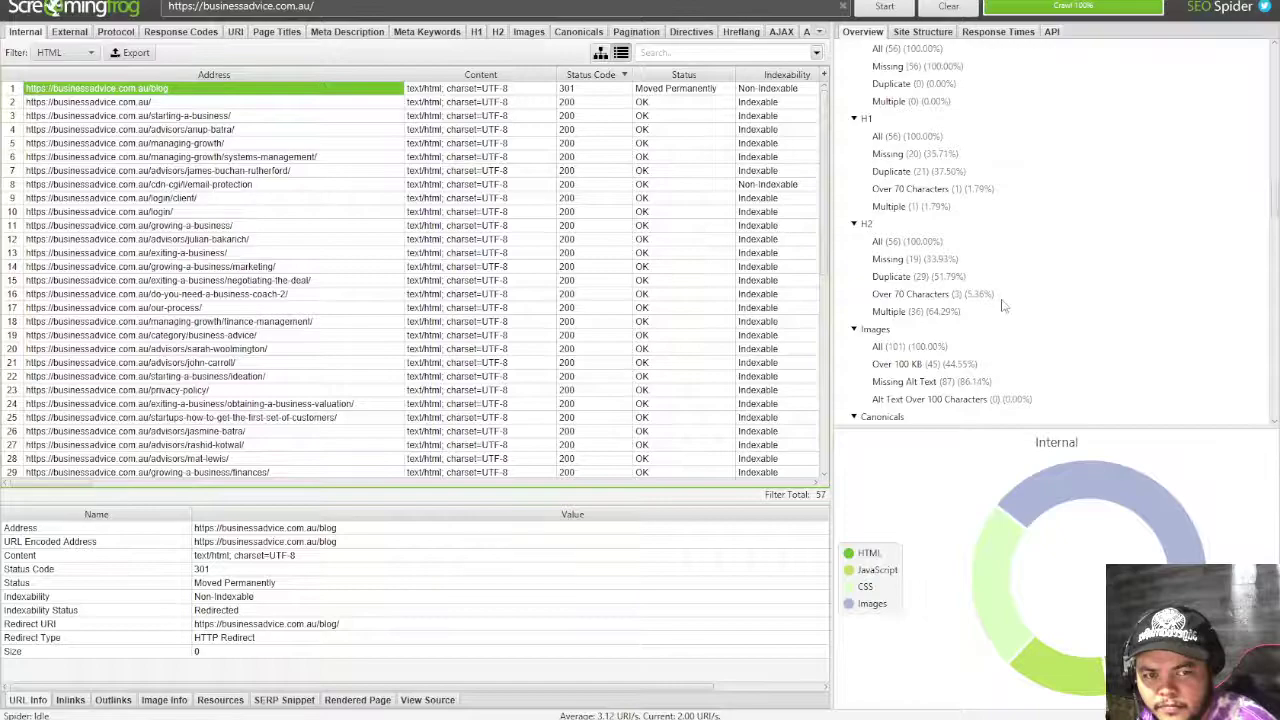
left_click(907, 387)
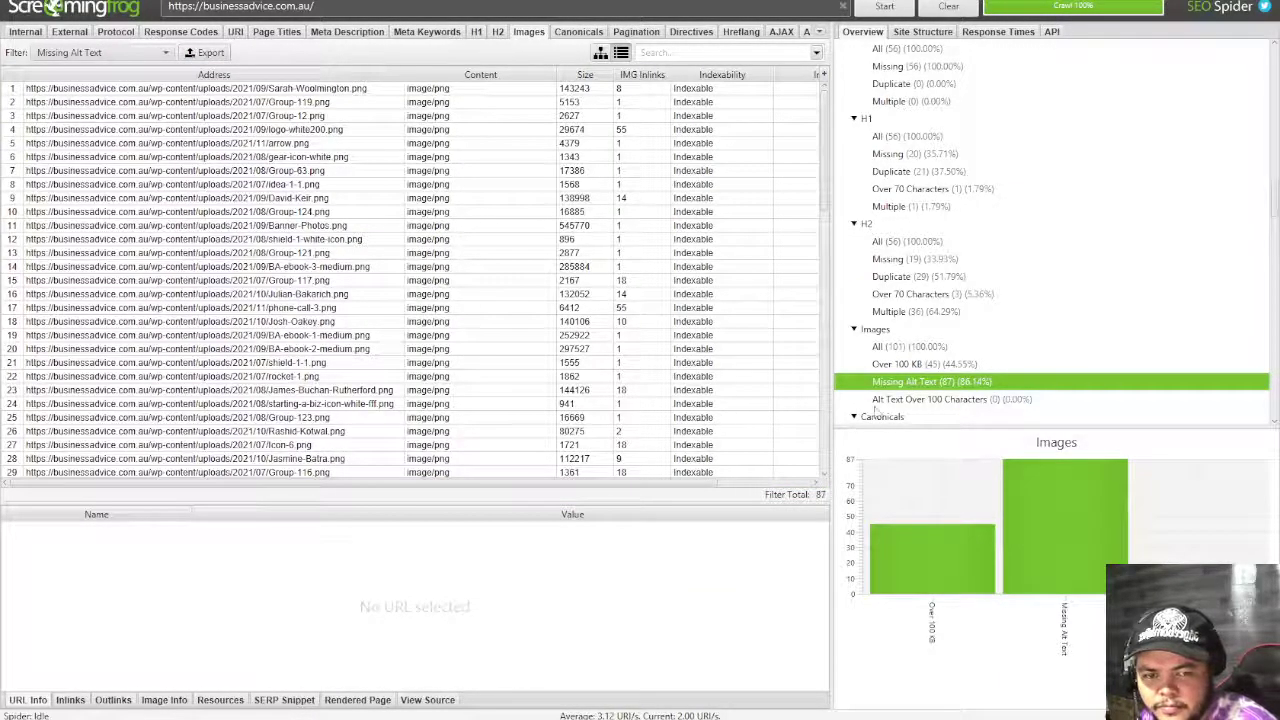
key("alt+Tab")
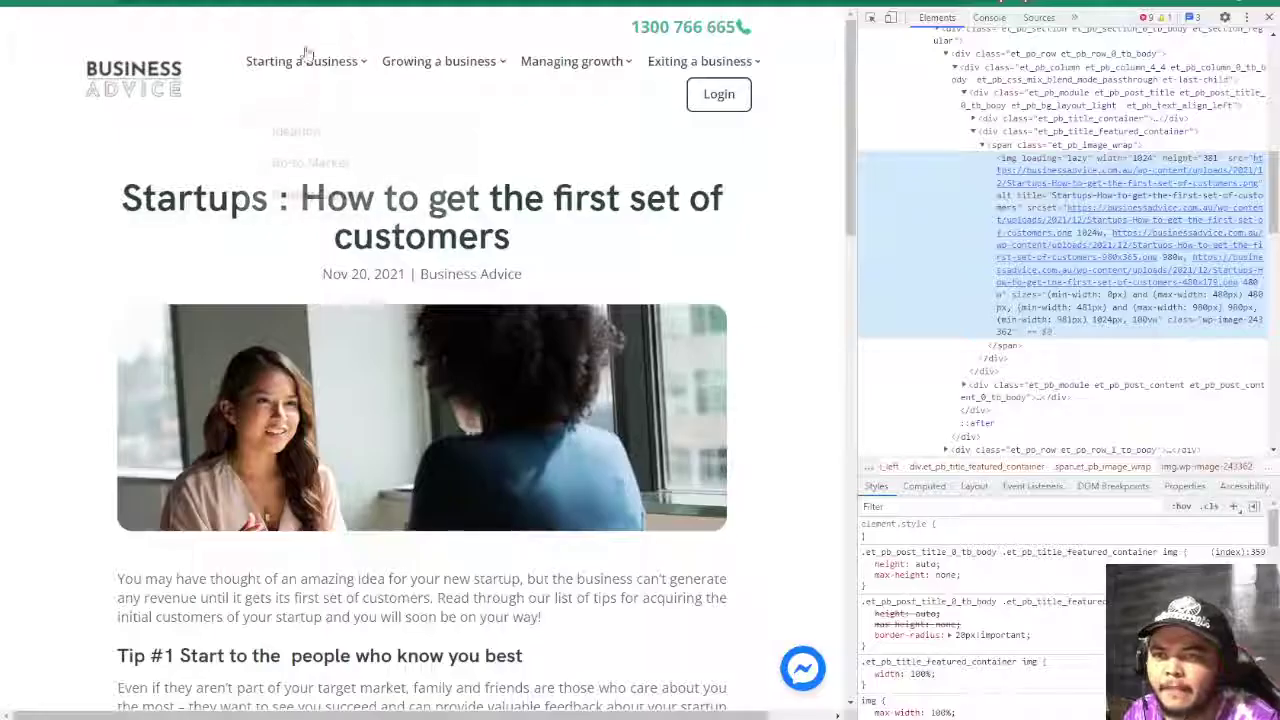
- Close DevTools and open Facebook's Sharing Debugger in a new tab
left_click(1268, 17)
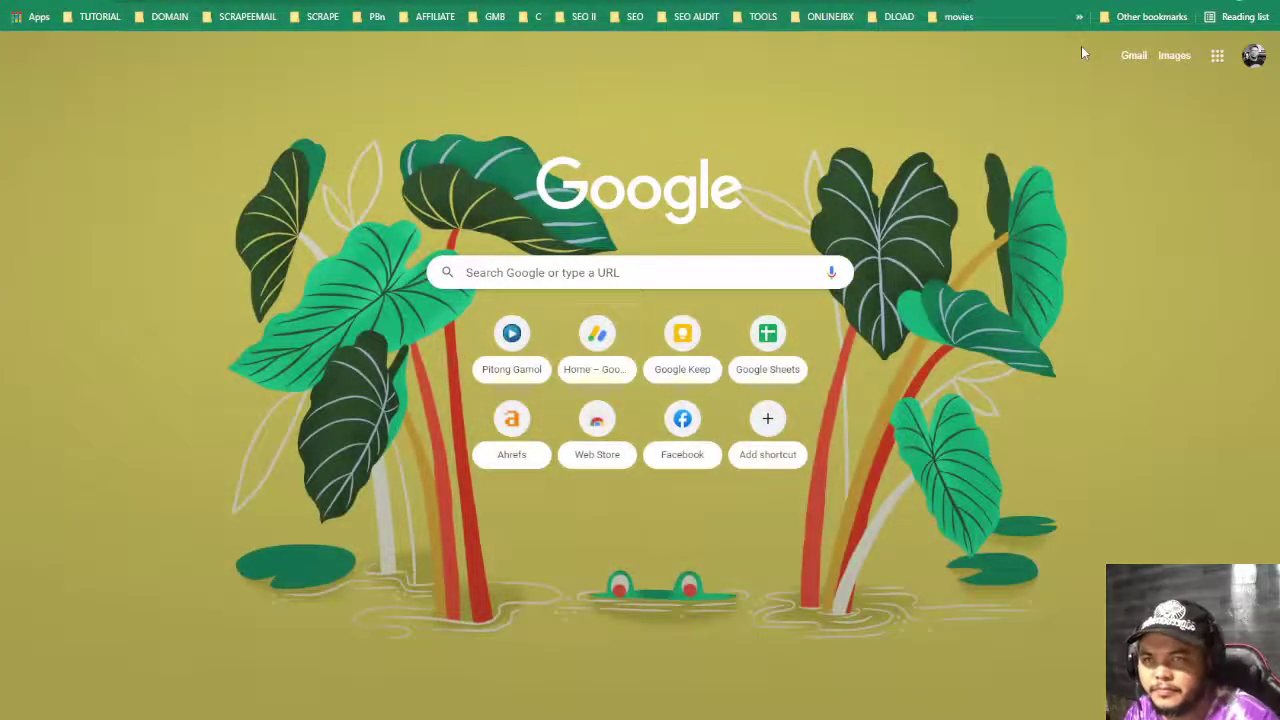
key("Return")
type("developer")
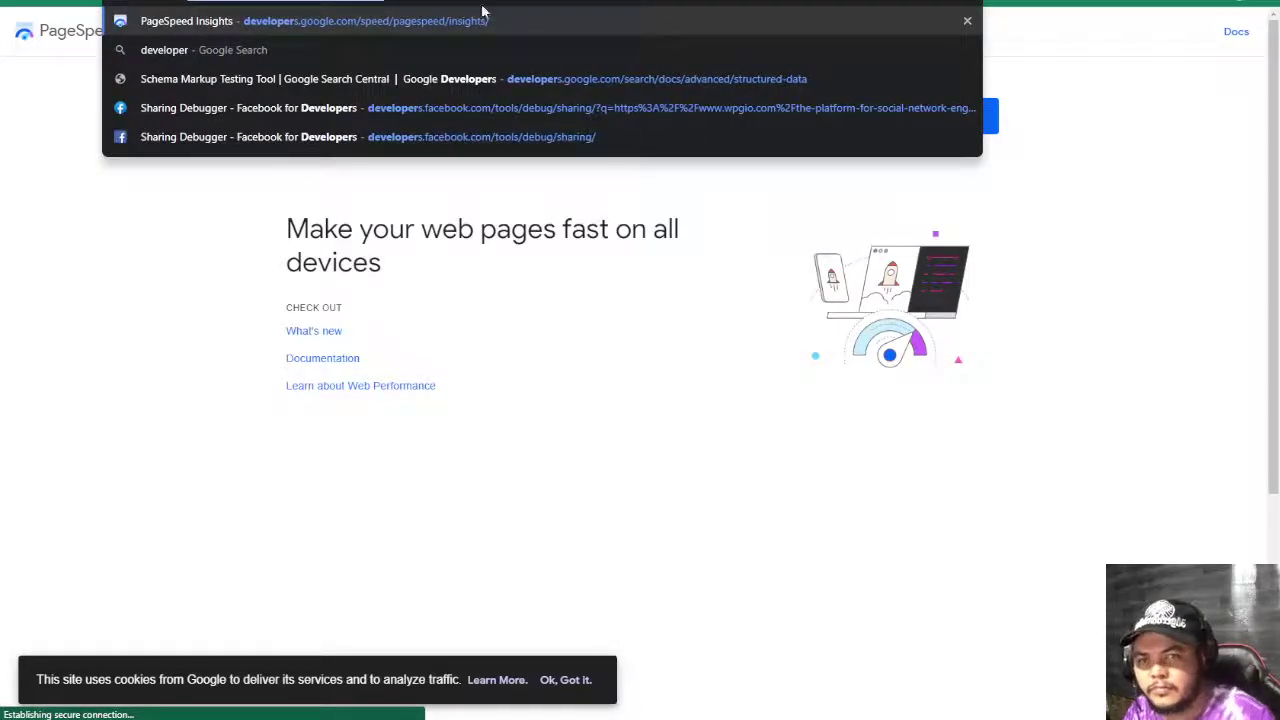
left_click(509, 109)
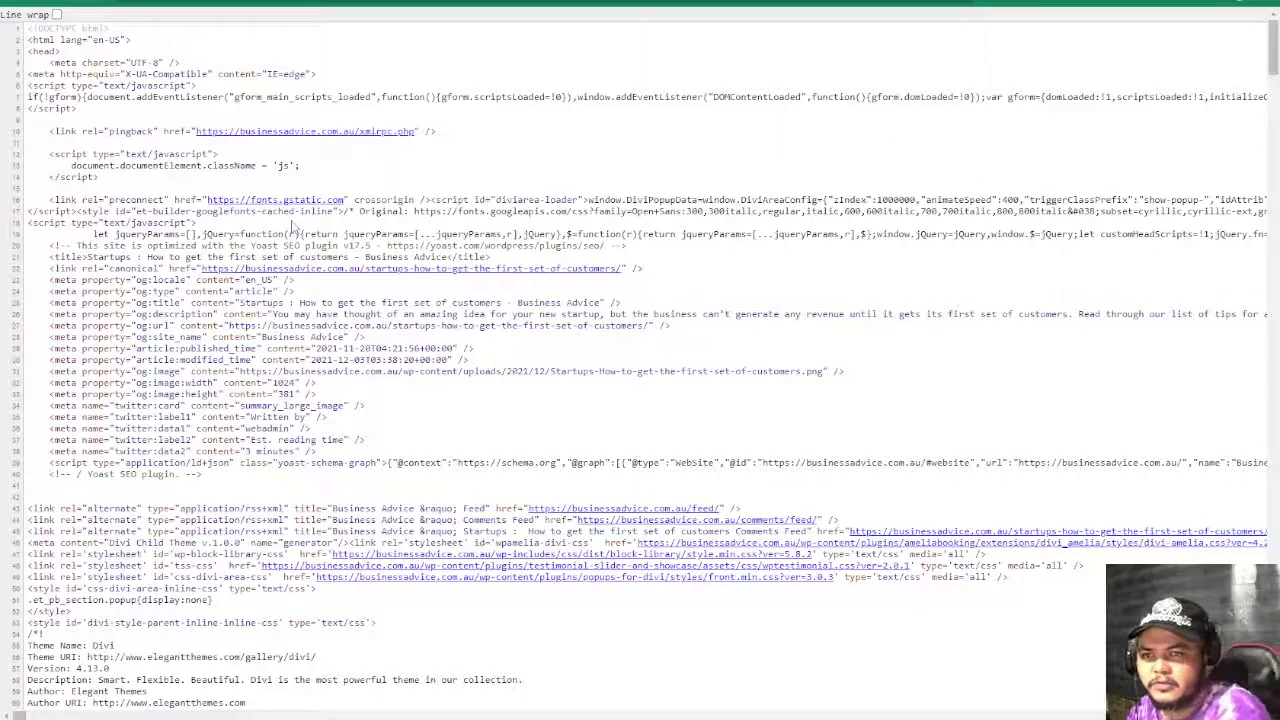
- Find the og:locale to og:image:height tags in the page source and paste the article URL into the debugger
key("ctrl+f")
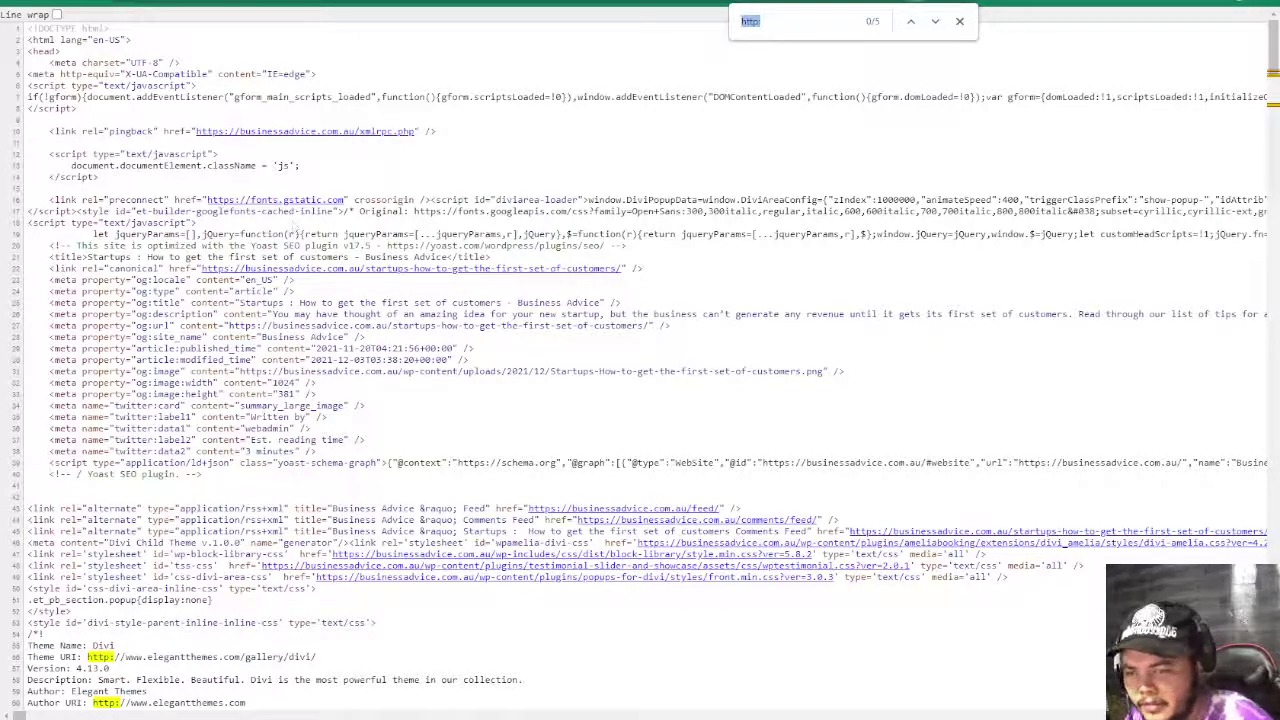
left_click_drag(50, 278, 425, 404)
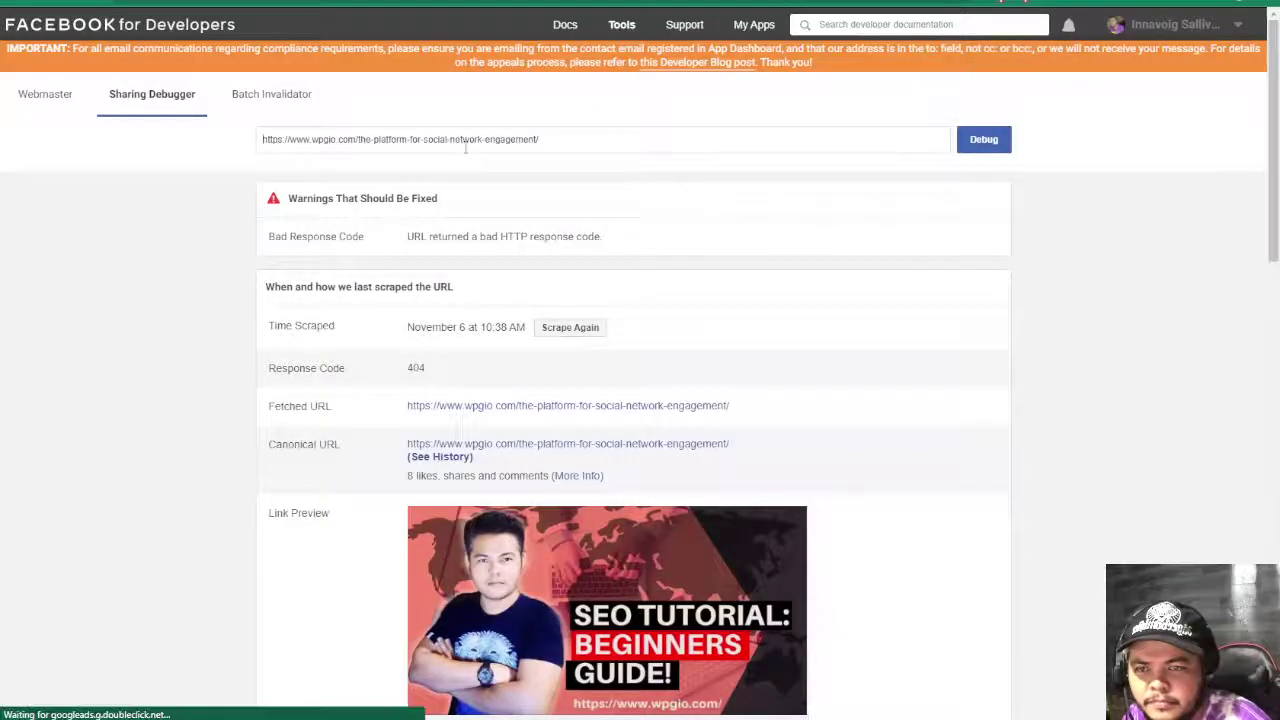
key("ctrl+a")
type("https://businessadvice.com.au/startups-how-to-get-the-first-set-of-customers/")
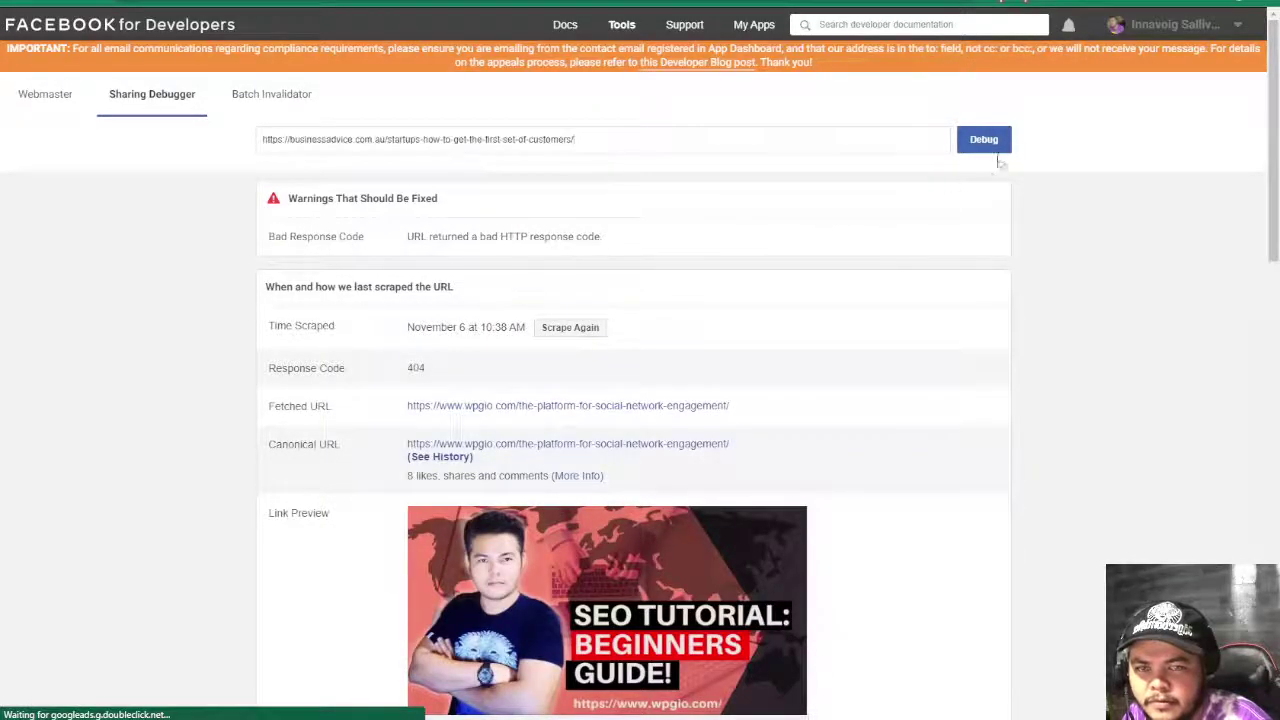
- Debug the startups article URL in Facebook's Sharing Debugger and fetch new scraped information
left_click(990, 145)
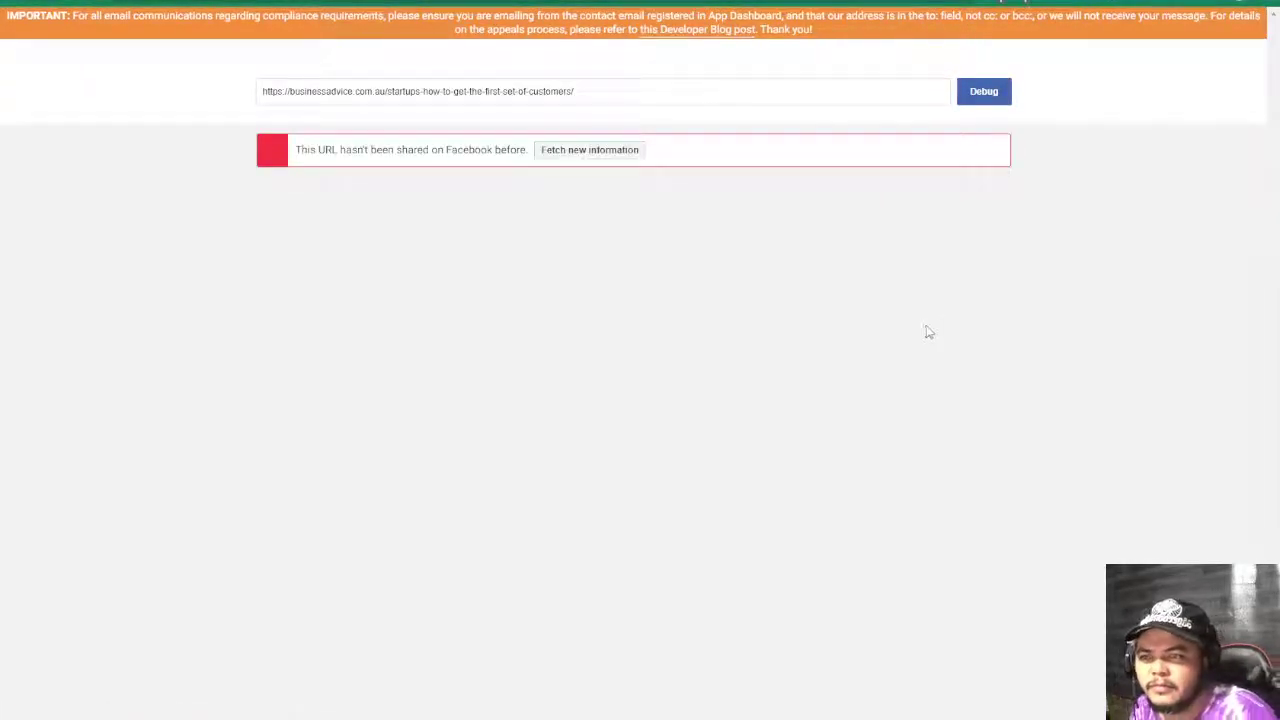
left_click(590, 198)
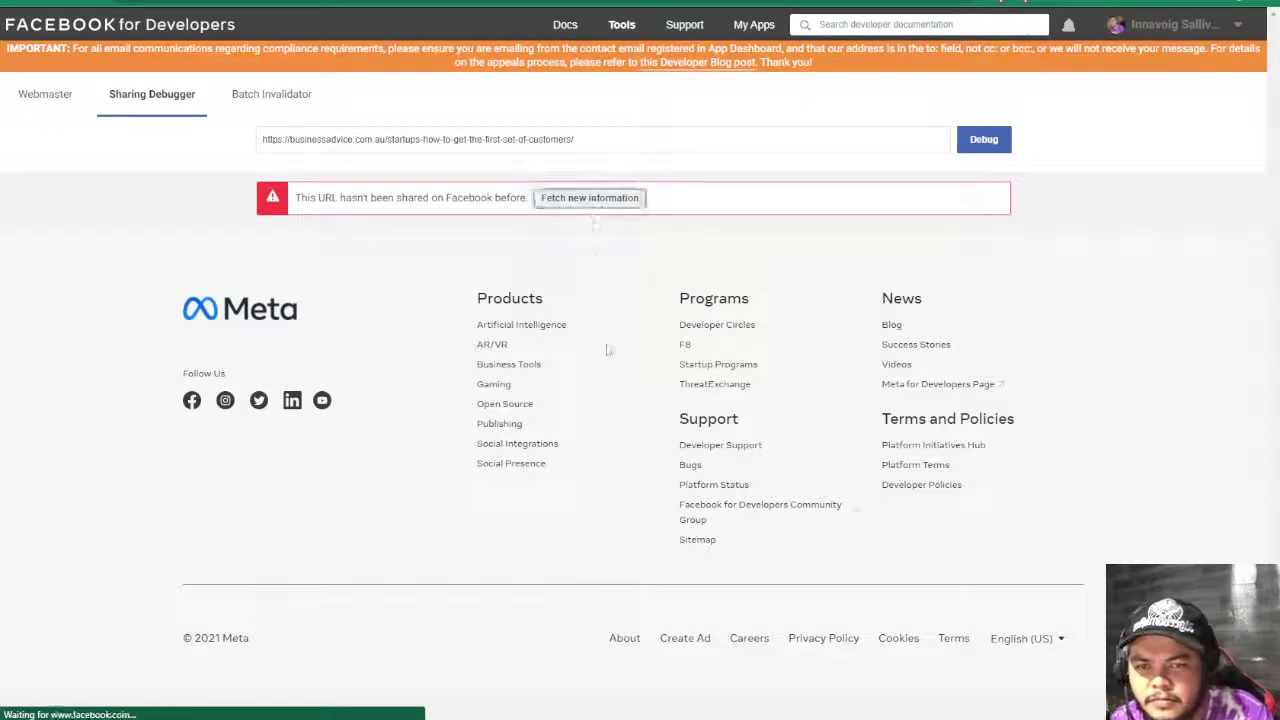
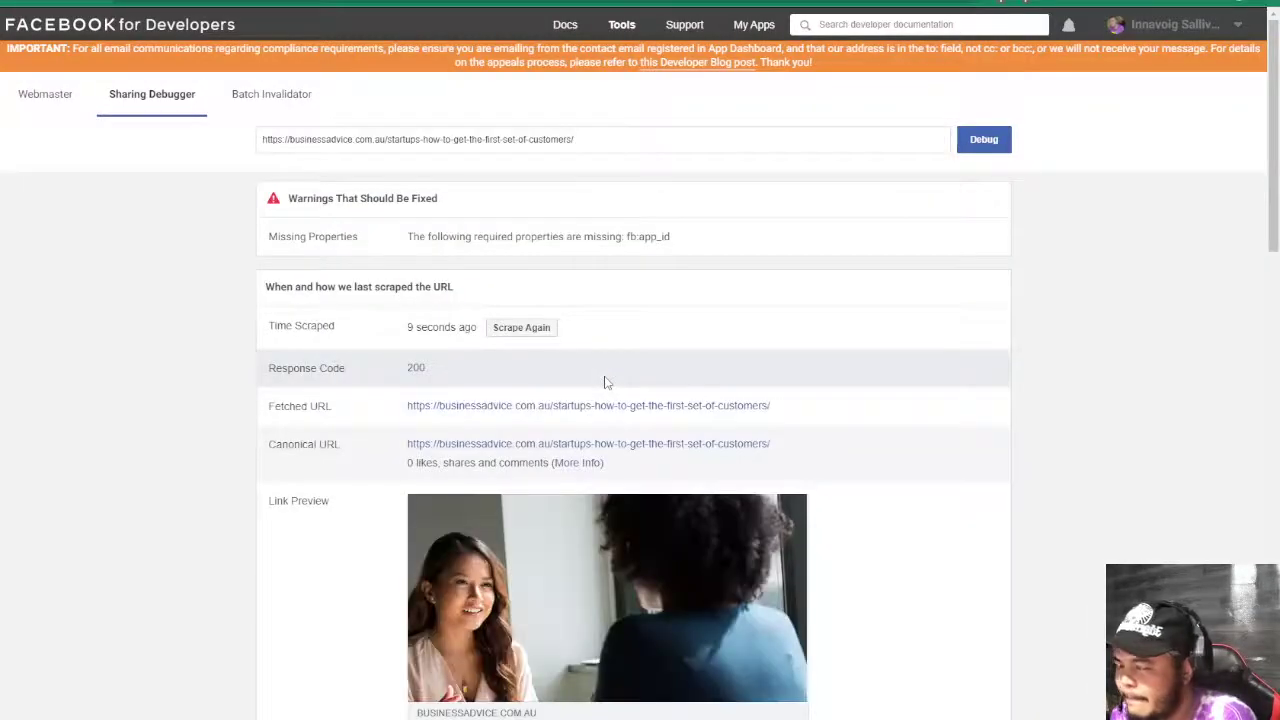
- Open the Business Advice article behind the Sharing Debugger preview, skim it, and return to Sheets
scroll(629, 480, "down", 4)
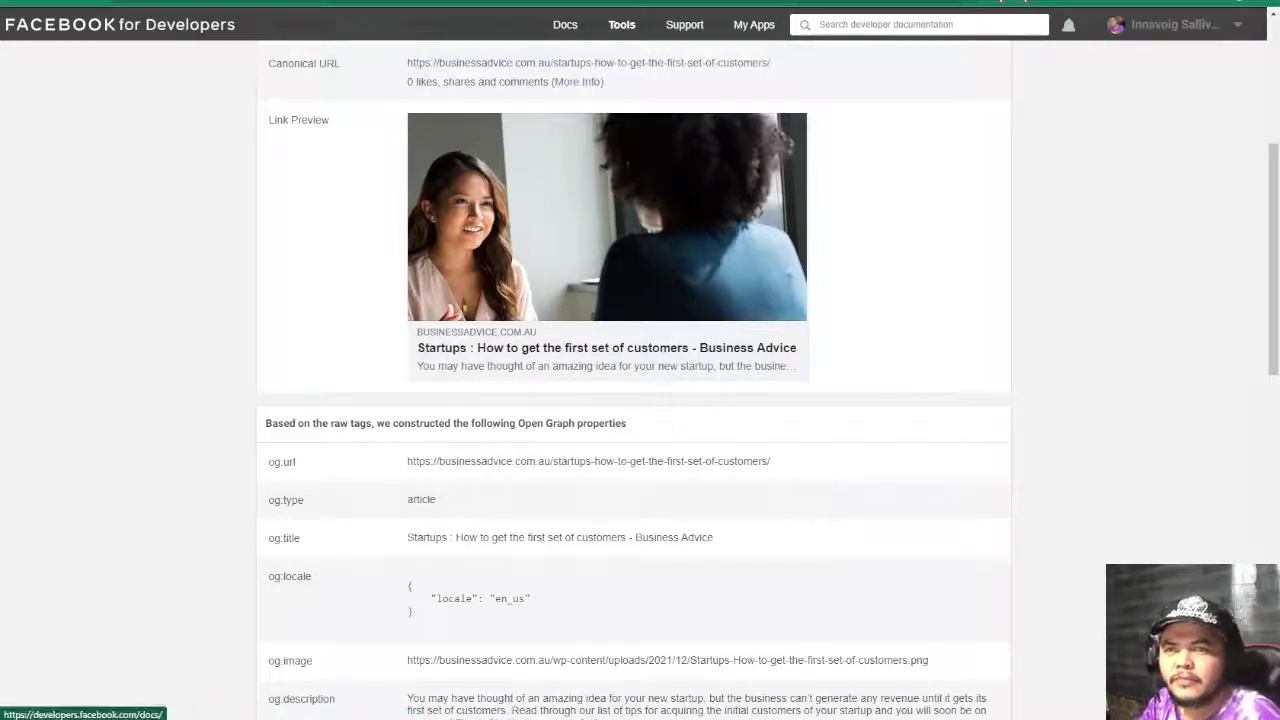
left_click(468, 313)
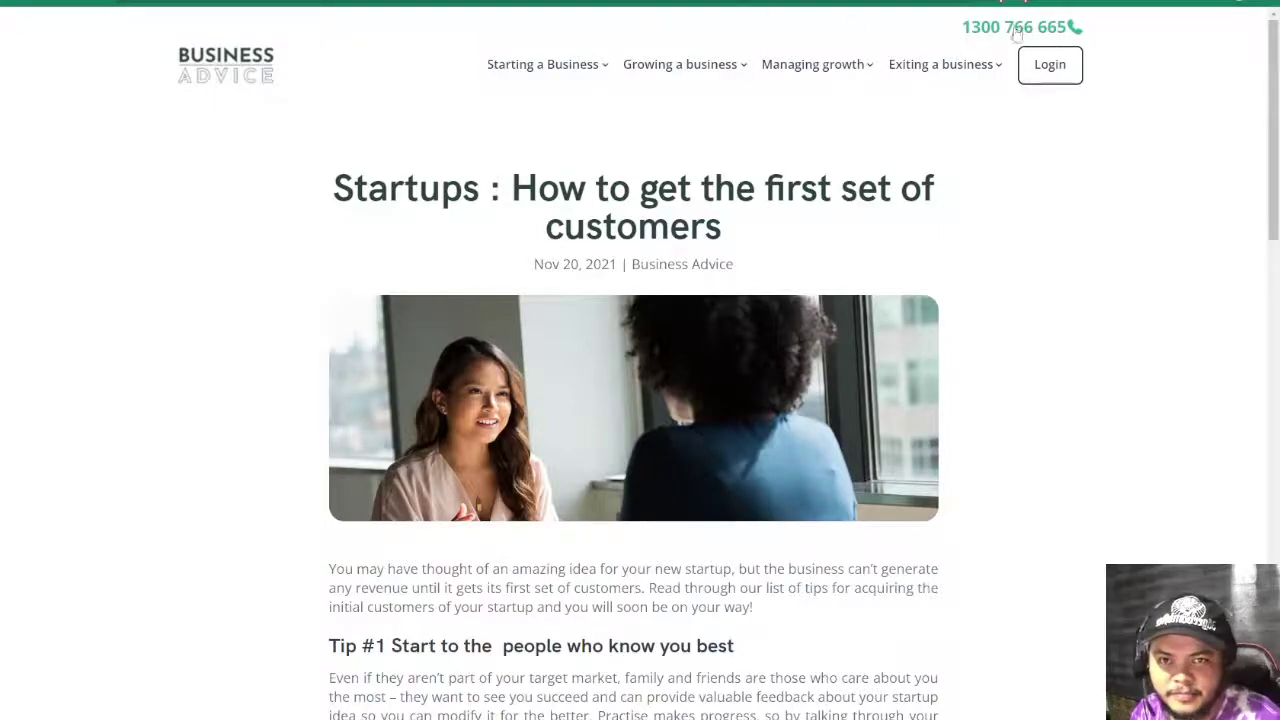
scroll(646, 229, "down", 20)
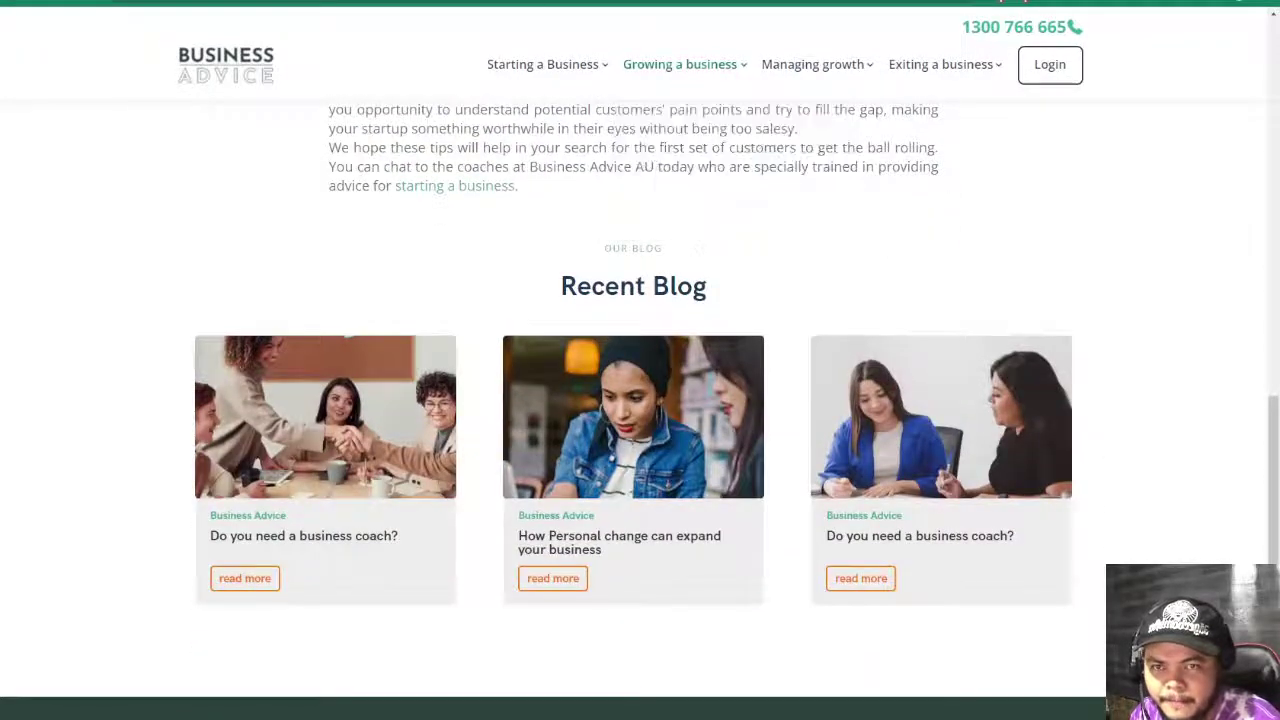
key("ctrl+Tab")
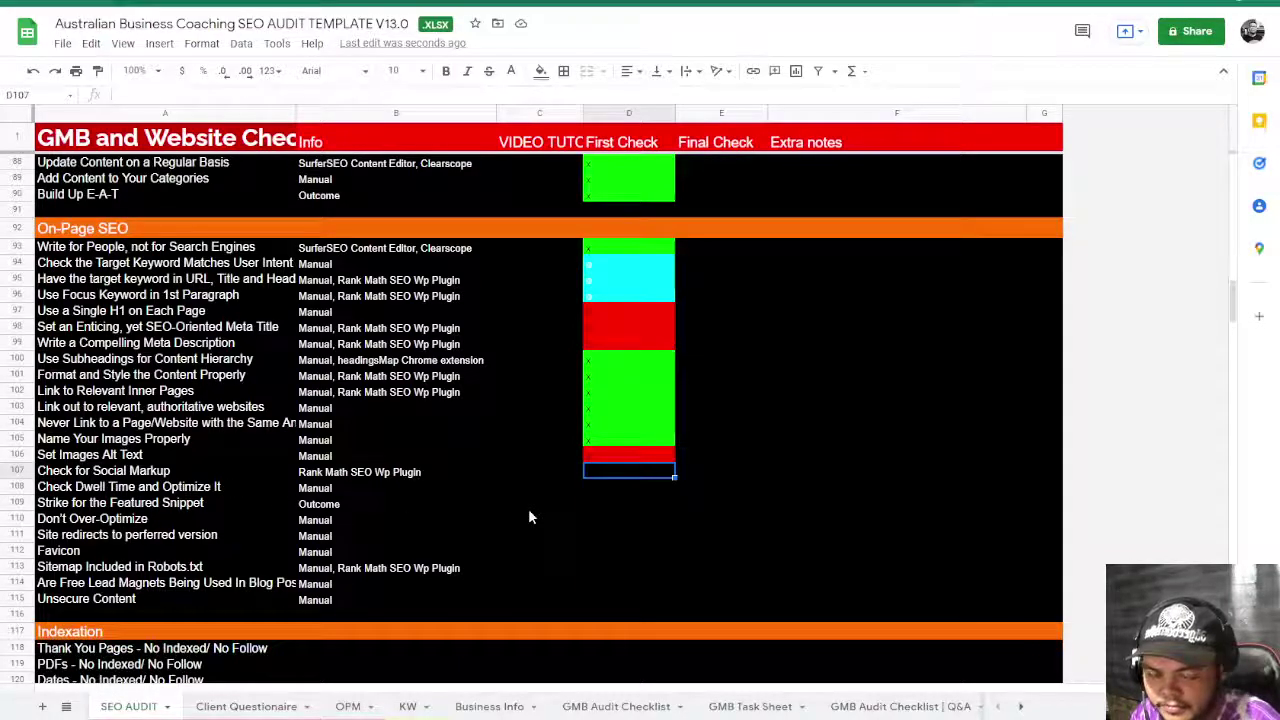
- Mark Social Markup green, and dwell time, featured snippet and Don't Over-Optimize cyan
type("x")
left_click(530, 517)
left_click(341, 489)
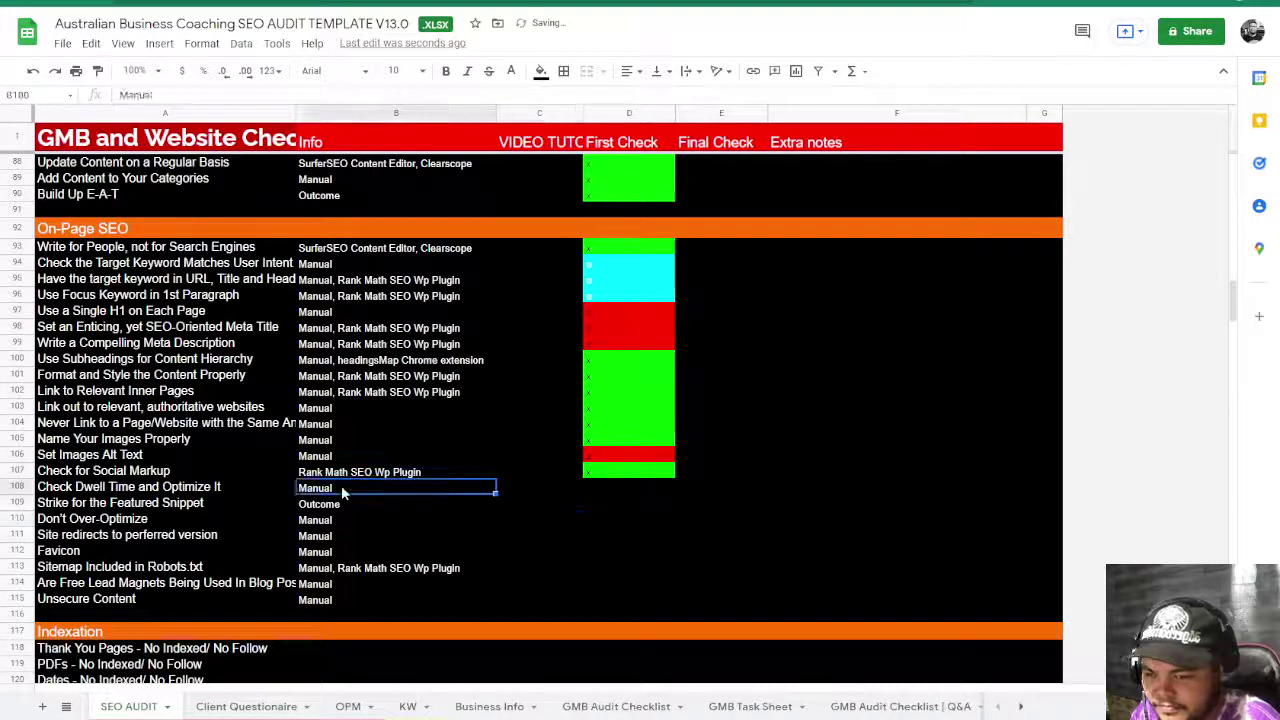
left_click(617, 490)
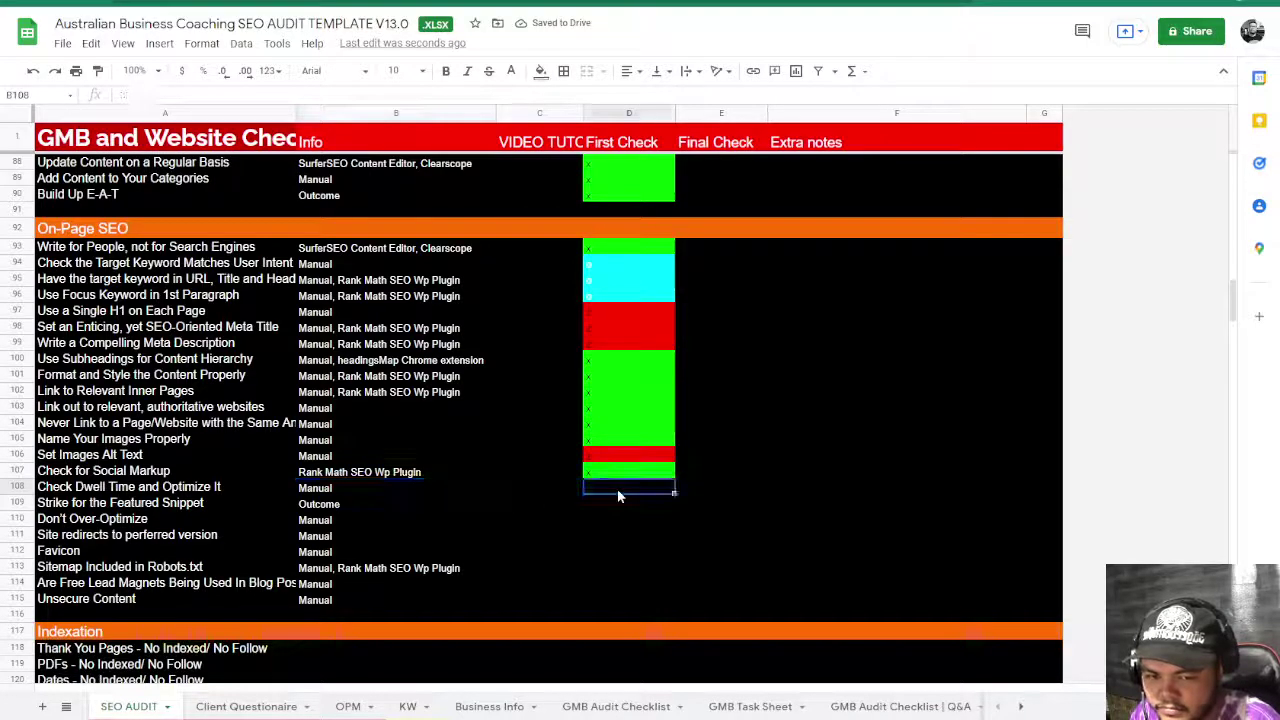
type("o")
key("Return")
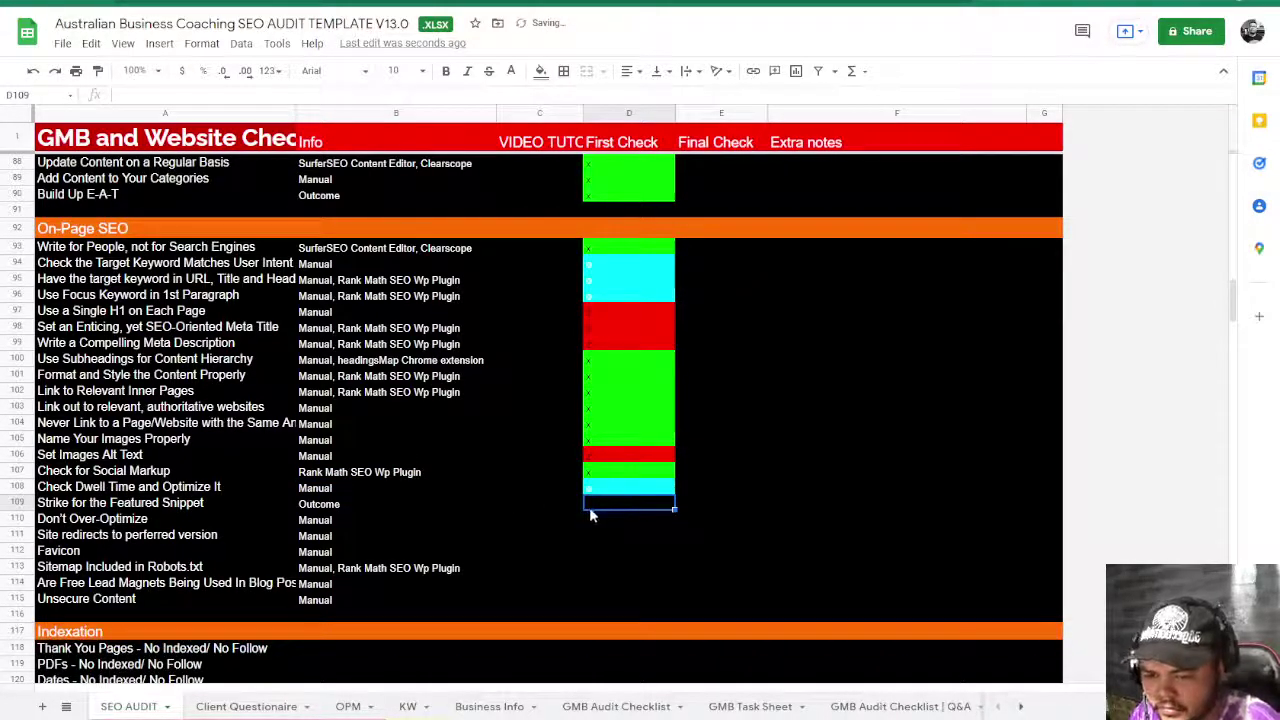
left_click(341, 490)
left_click(343, 505)
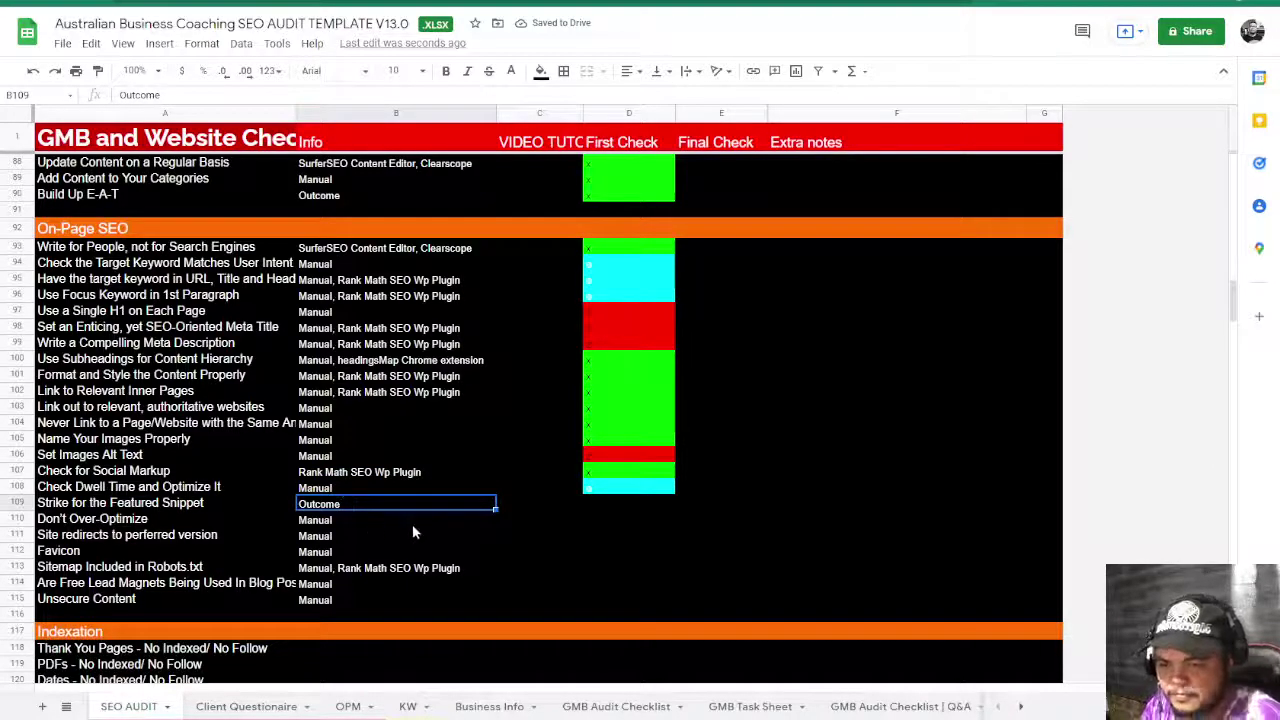
left_click(591, 511)
key("ctrl+v")
left_click(610, 535)
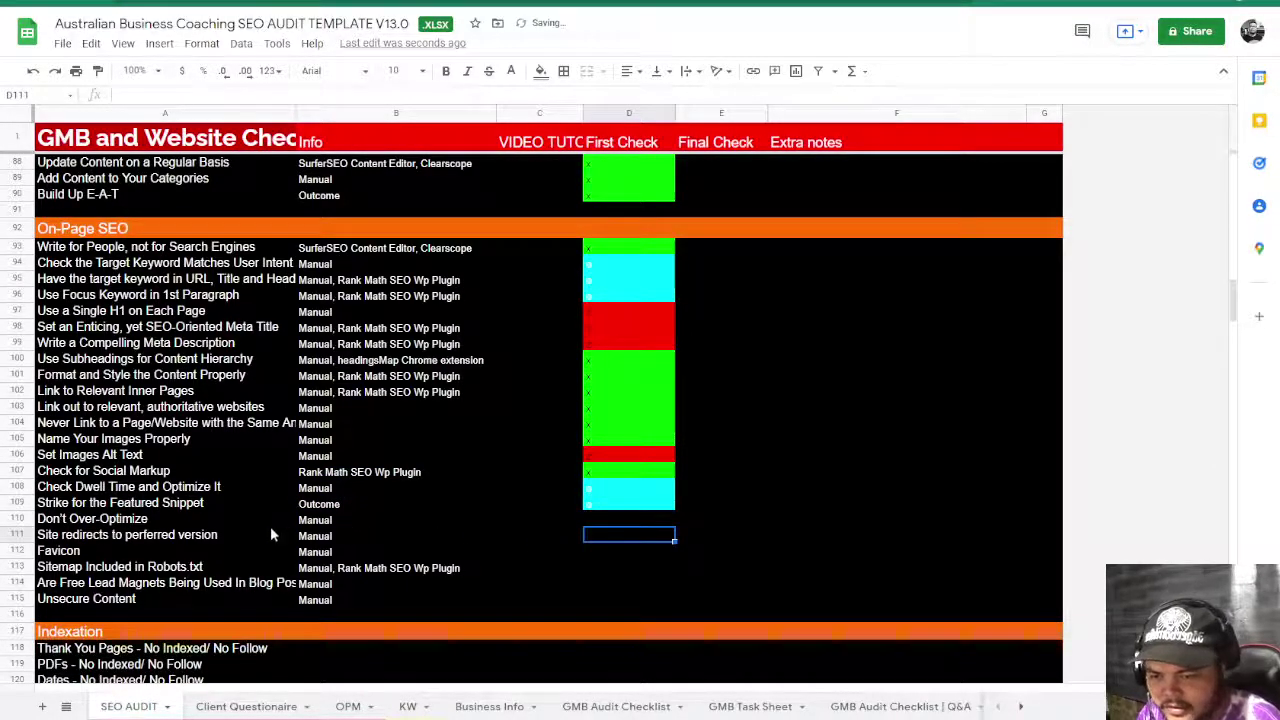
left_click(629, 519)
key("ctrl+v")
left_click(630, 549)
- Mark site redirects, Favicon and Unsecure Content green, Sitemap in Robots.txt 'o', lead magnets '-'
left_click(350, 538)
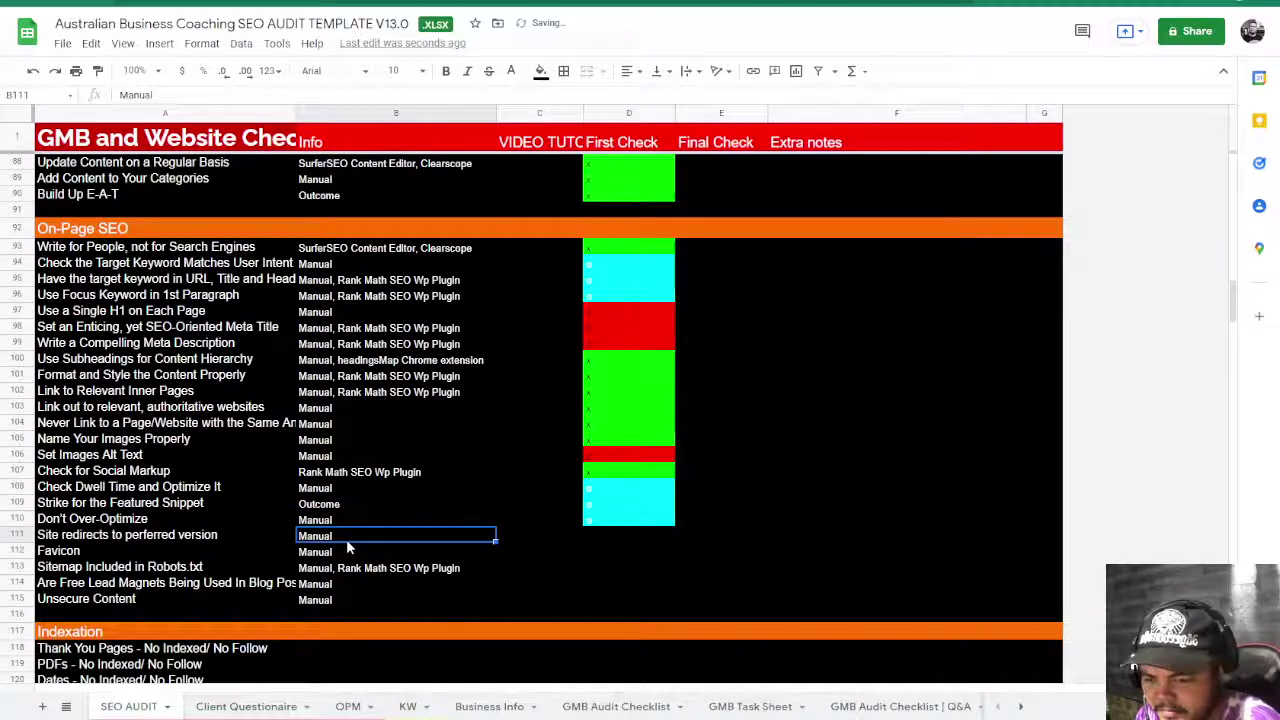
left_click(599, 540)
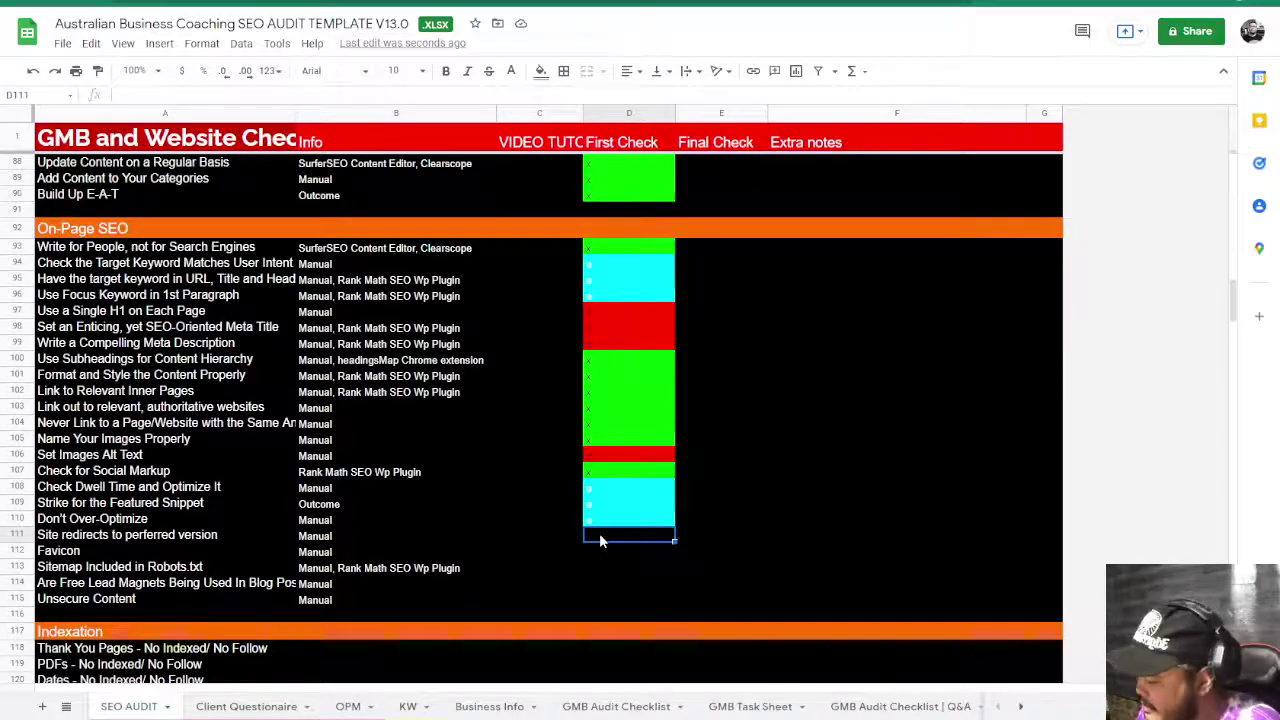
type("x")
left_click(611, 559)
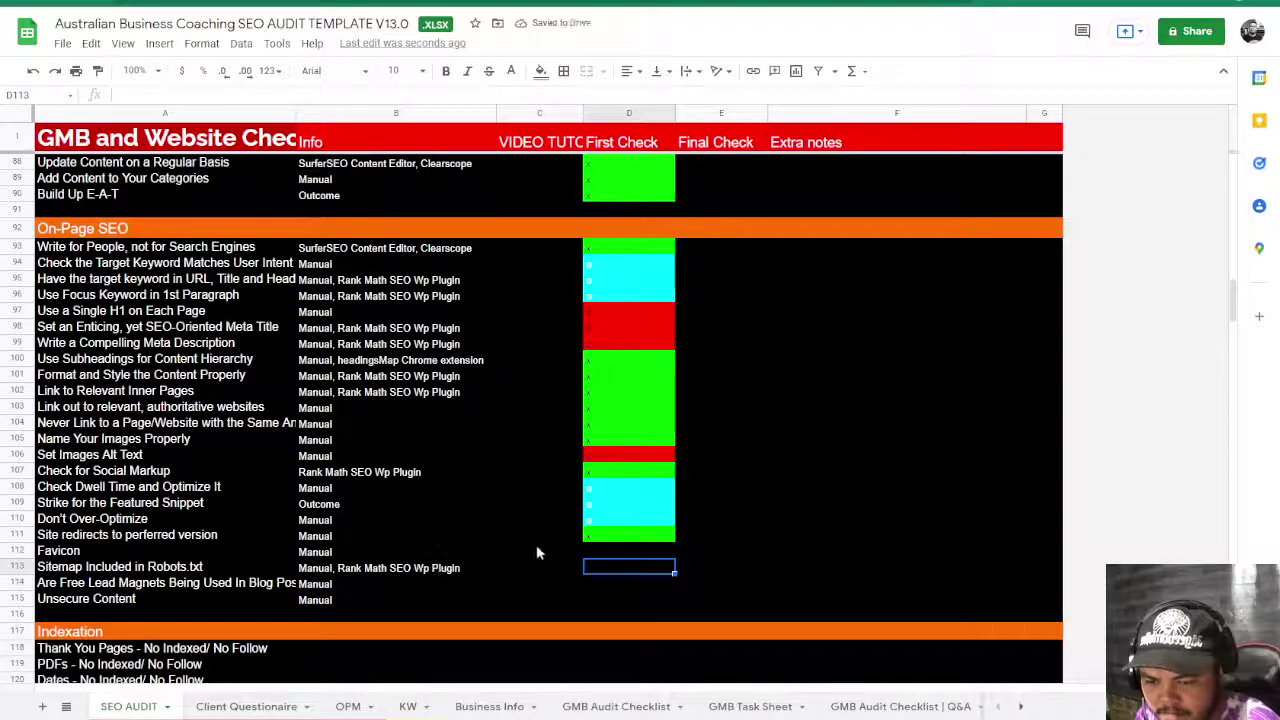
left_click(615, 549)
type("x")
left_click(612, 570)
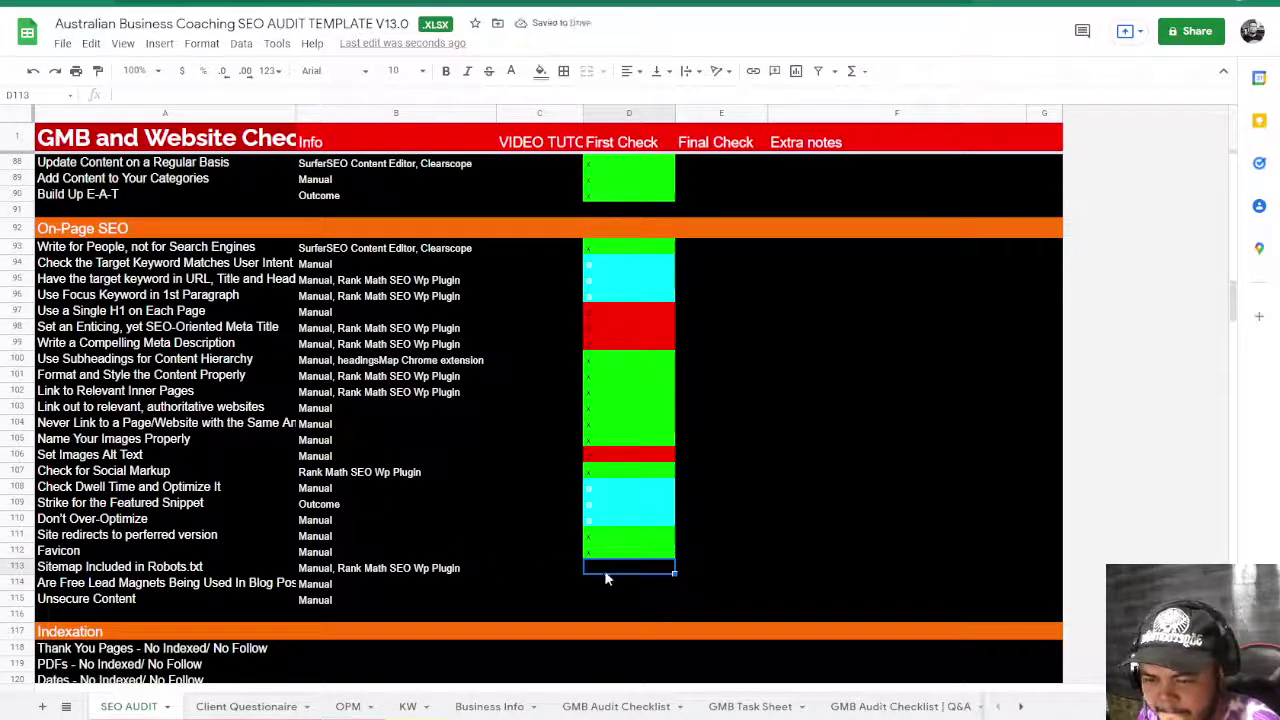
type("o")
left_click(588, 589)
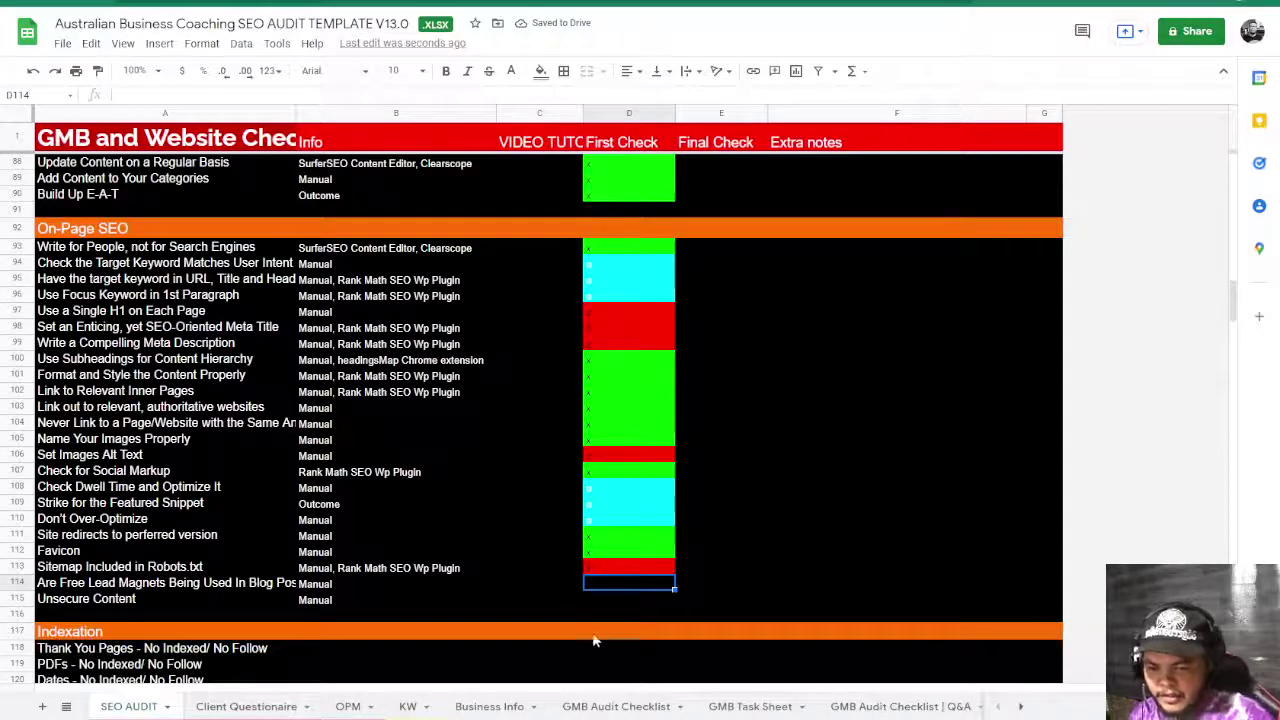
type("-")
left_click(700, 580)
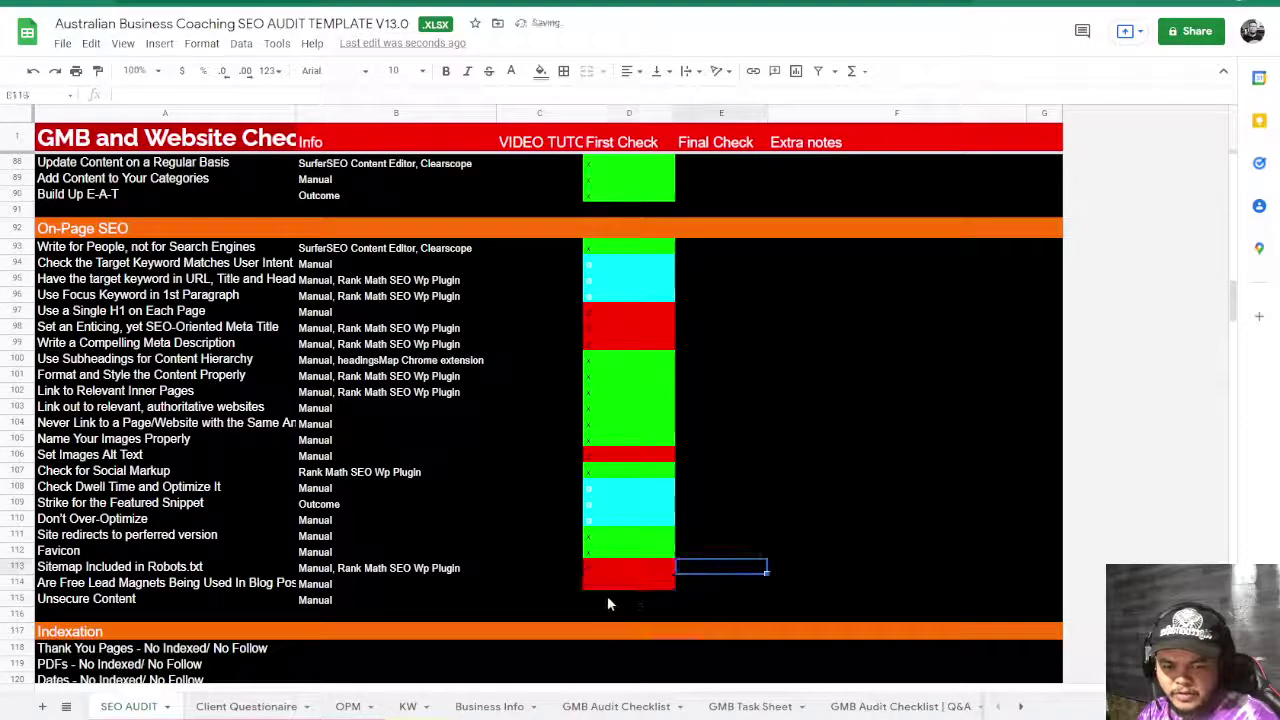
left_click(607, 597)
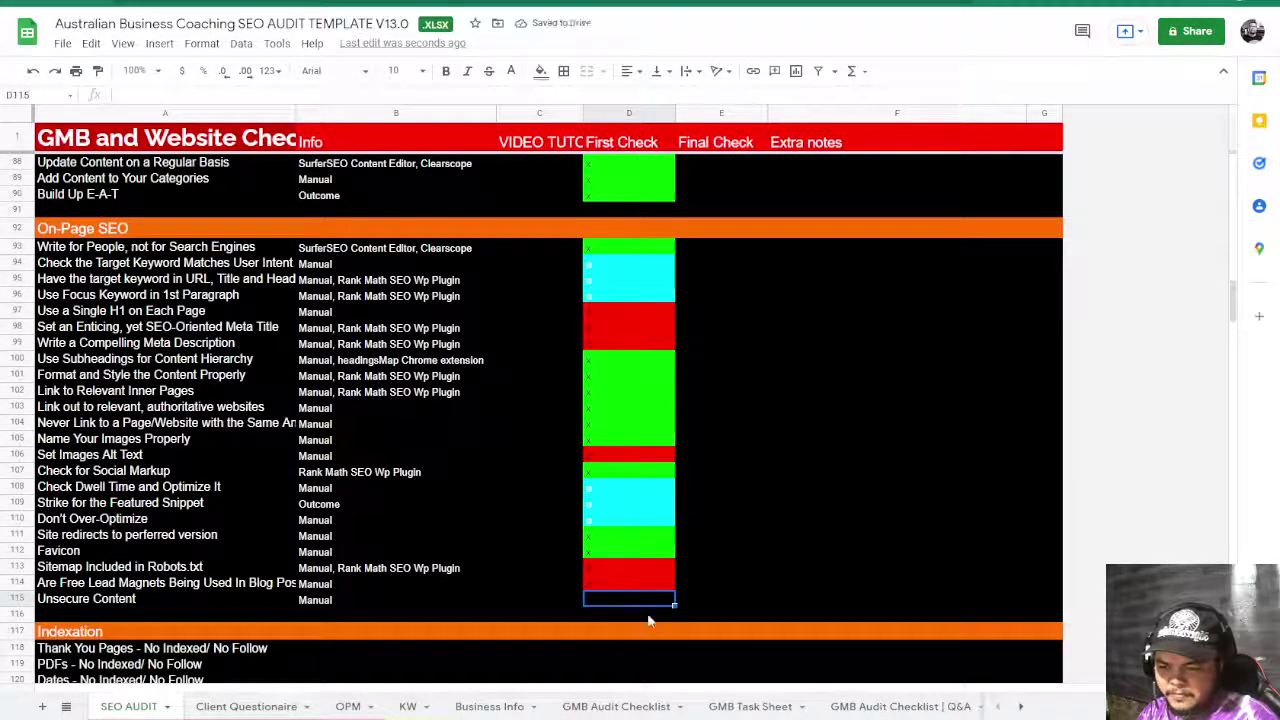
type("x")
left_click(720, 598)
scroll(735, 597, "down", 5)
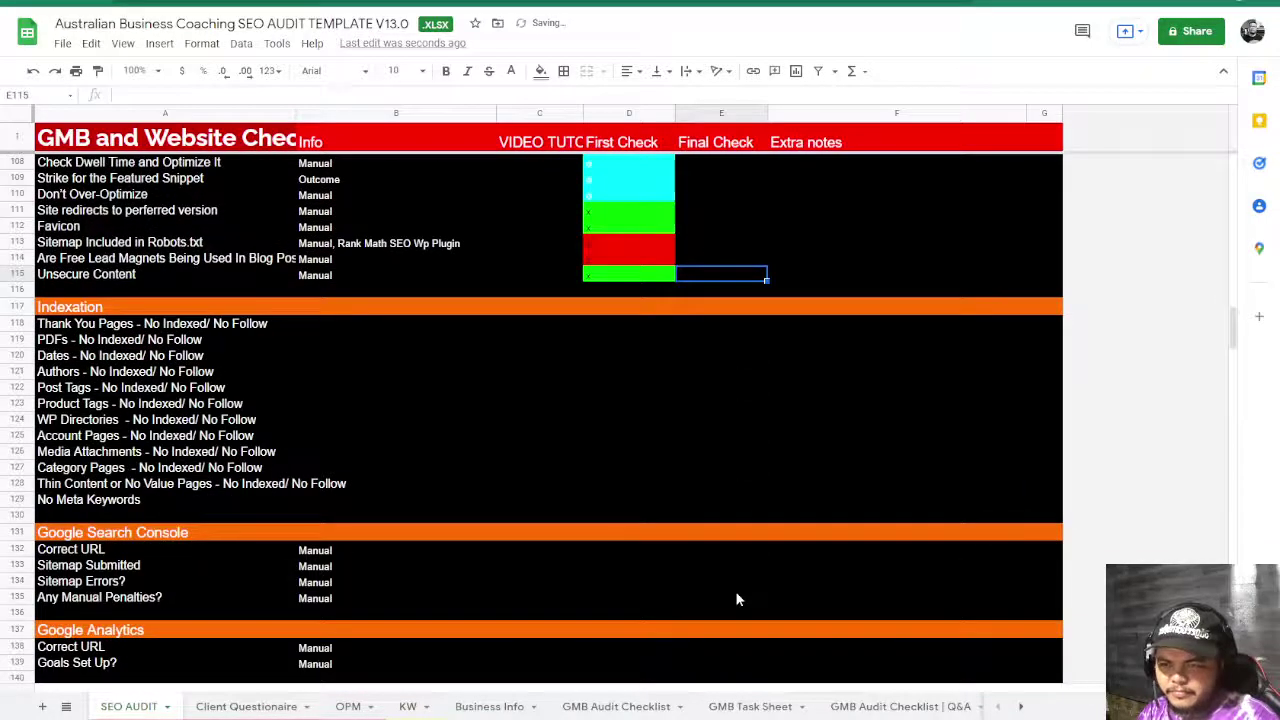
scroll(737, 598, "up", 4)
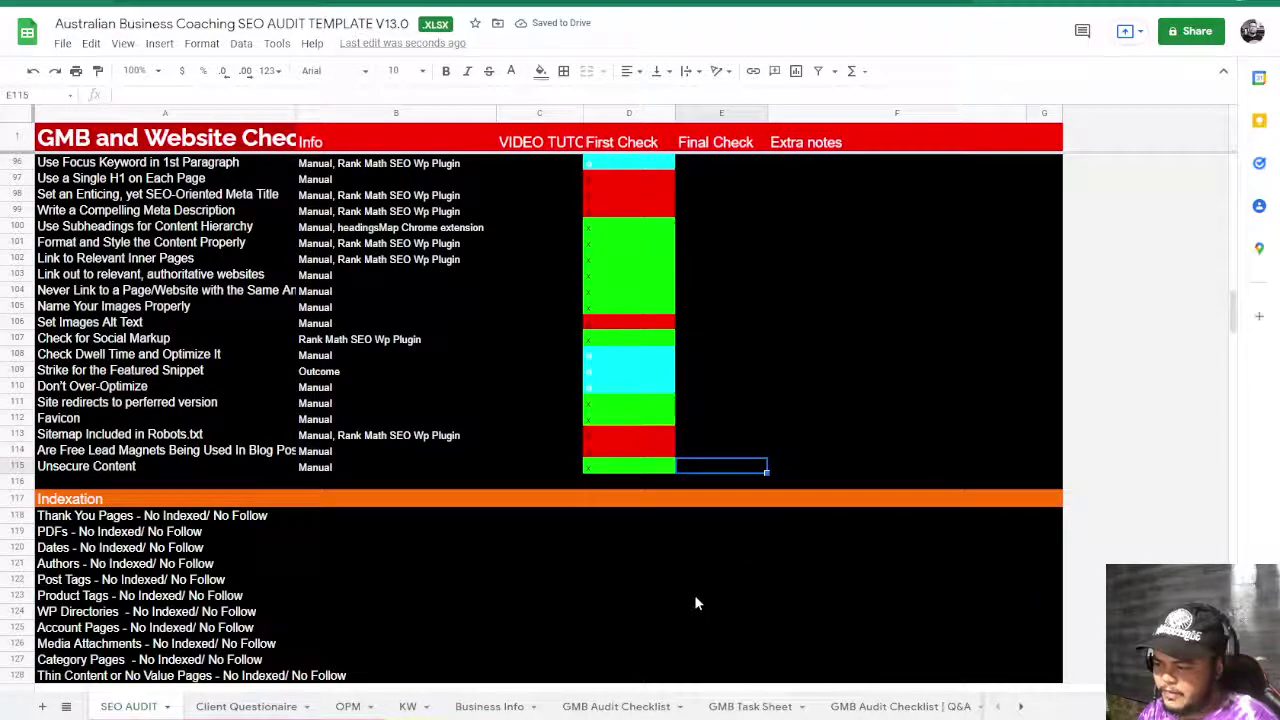
- Enter x in all twelve Indexation First Check cells, turning them green
left_click(730, 387)
scroll(727, 389, "up", 5)
scroll(727, 389, "up", 20)
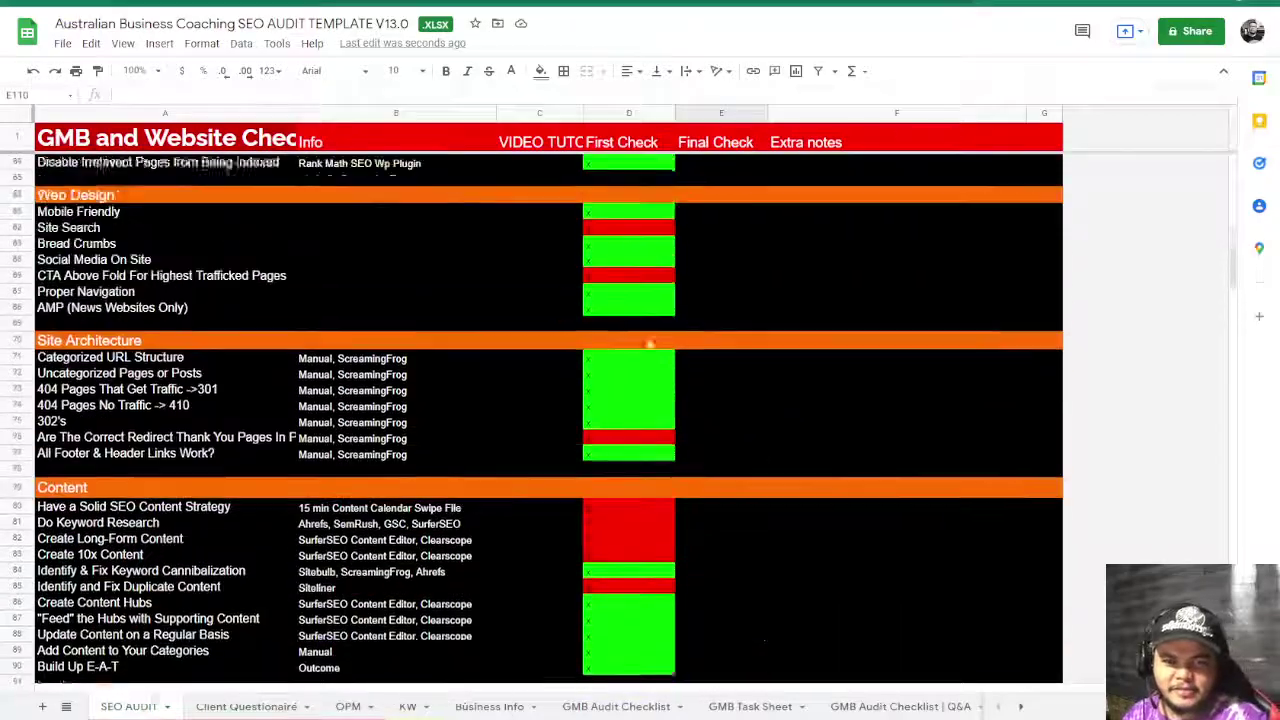
scroll(651, 377, "down", 20)
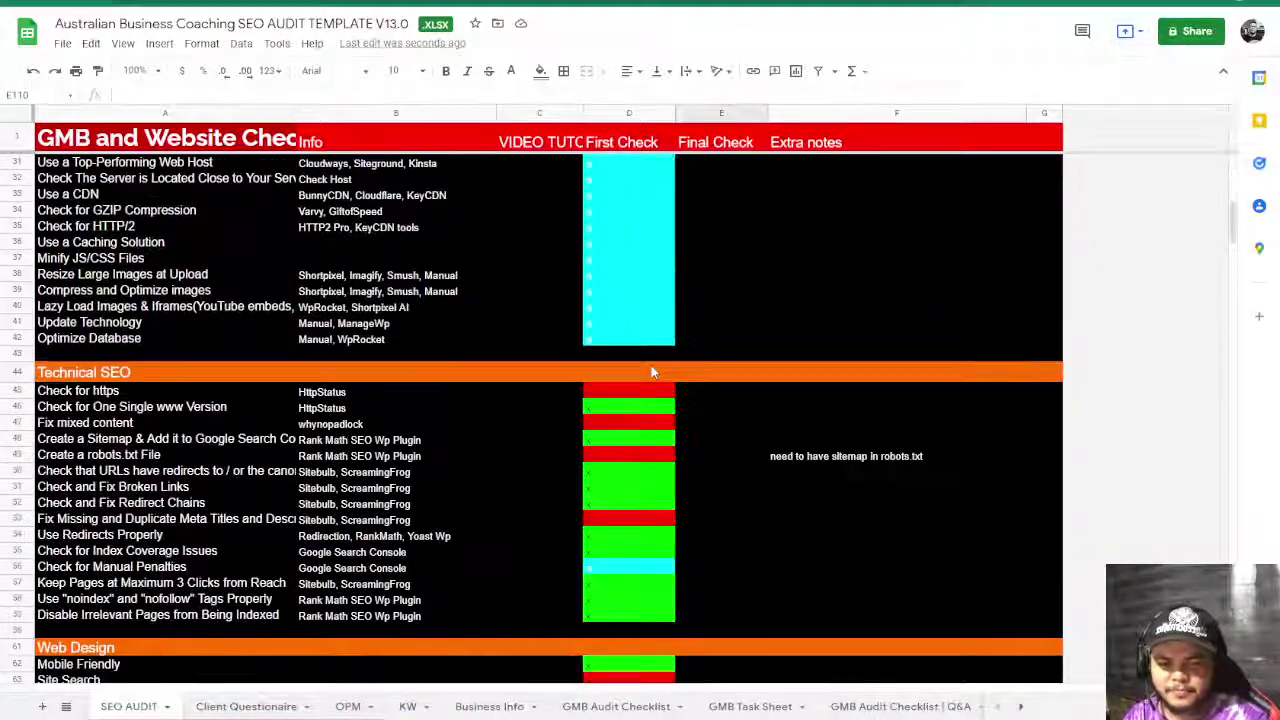
scroll(651, 382, "down", 4)
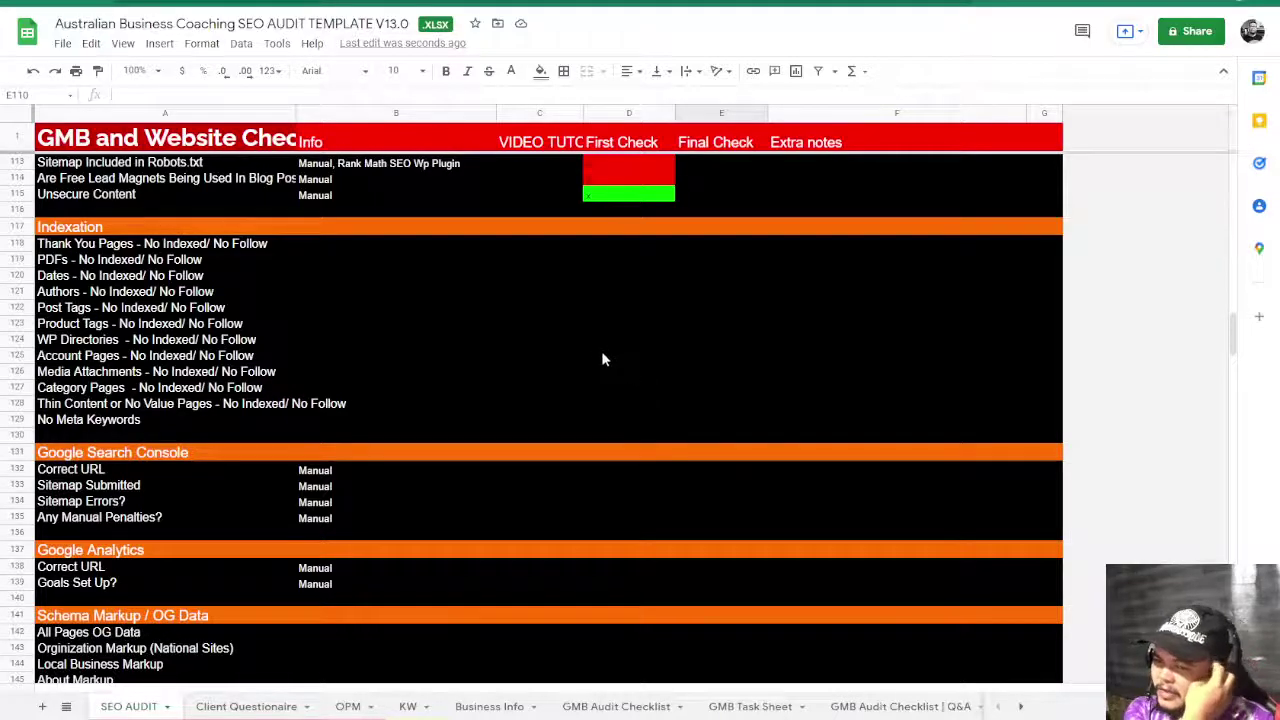
left_click(605, 246)
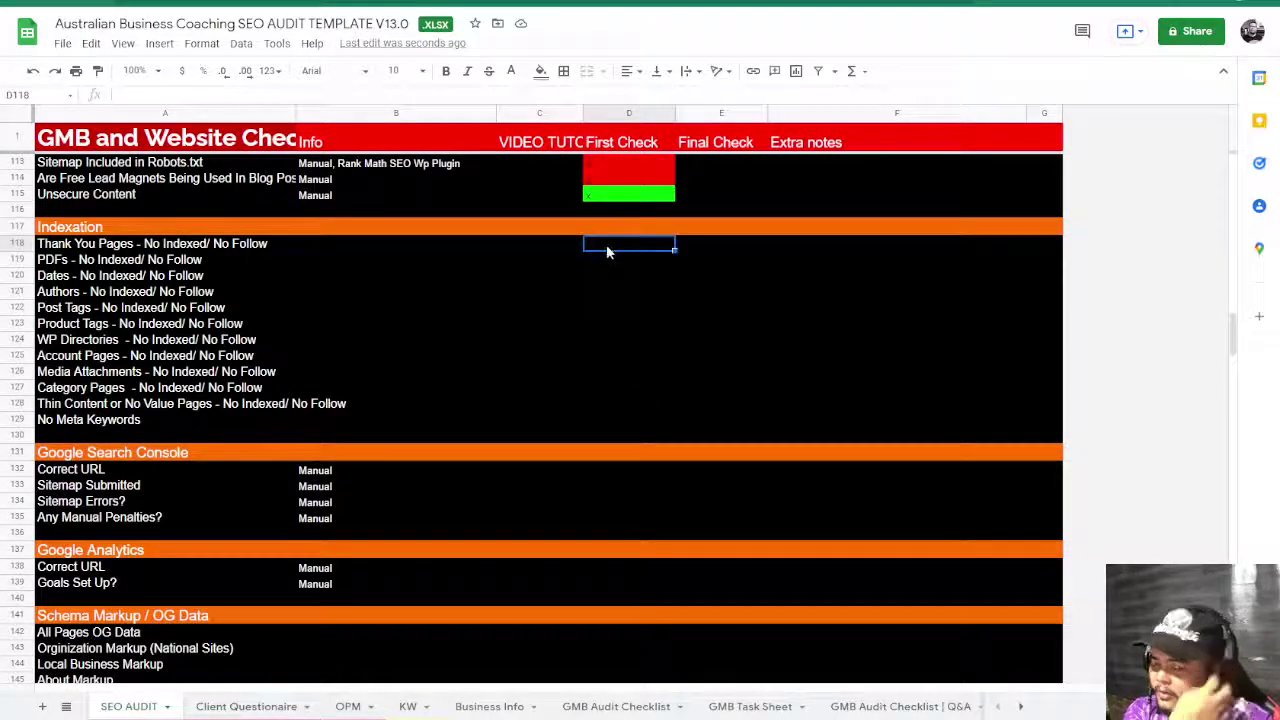
type("x")
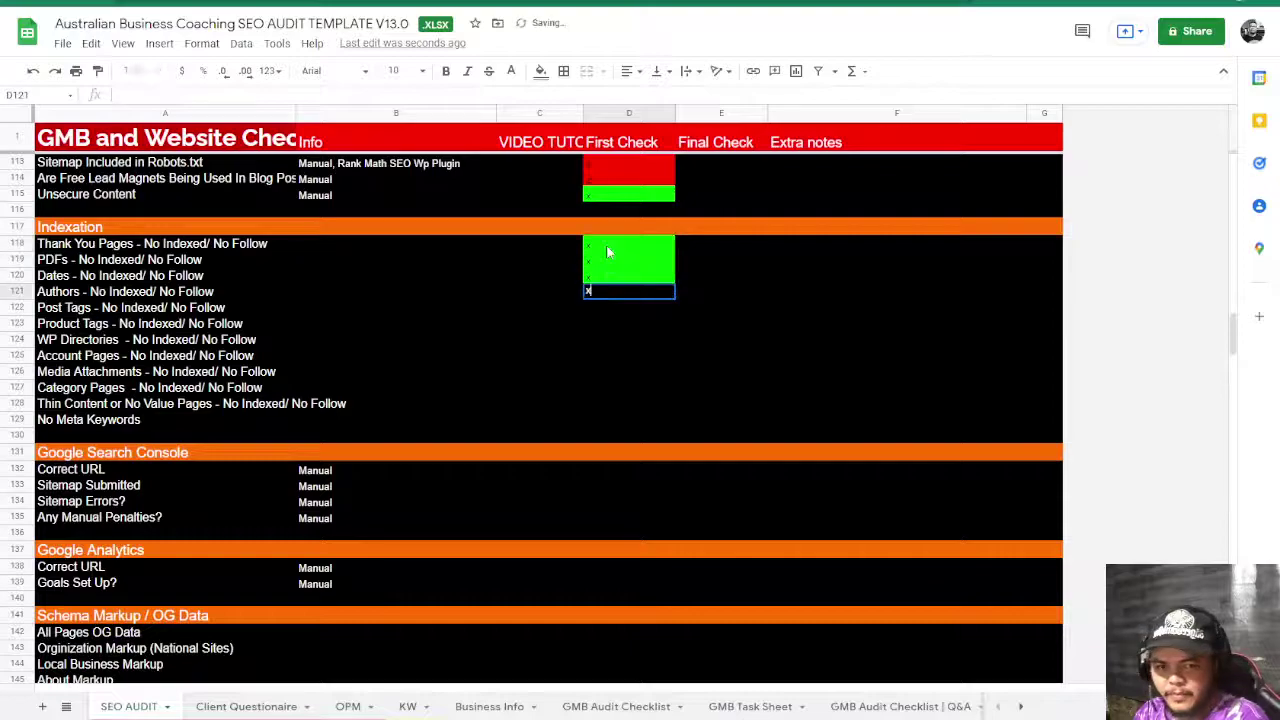
type(" x x x x x x x x x x x")
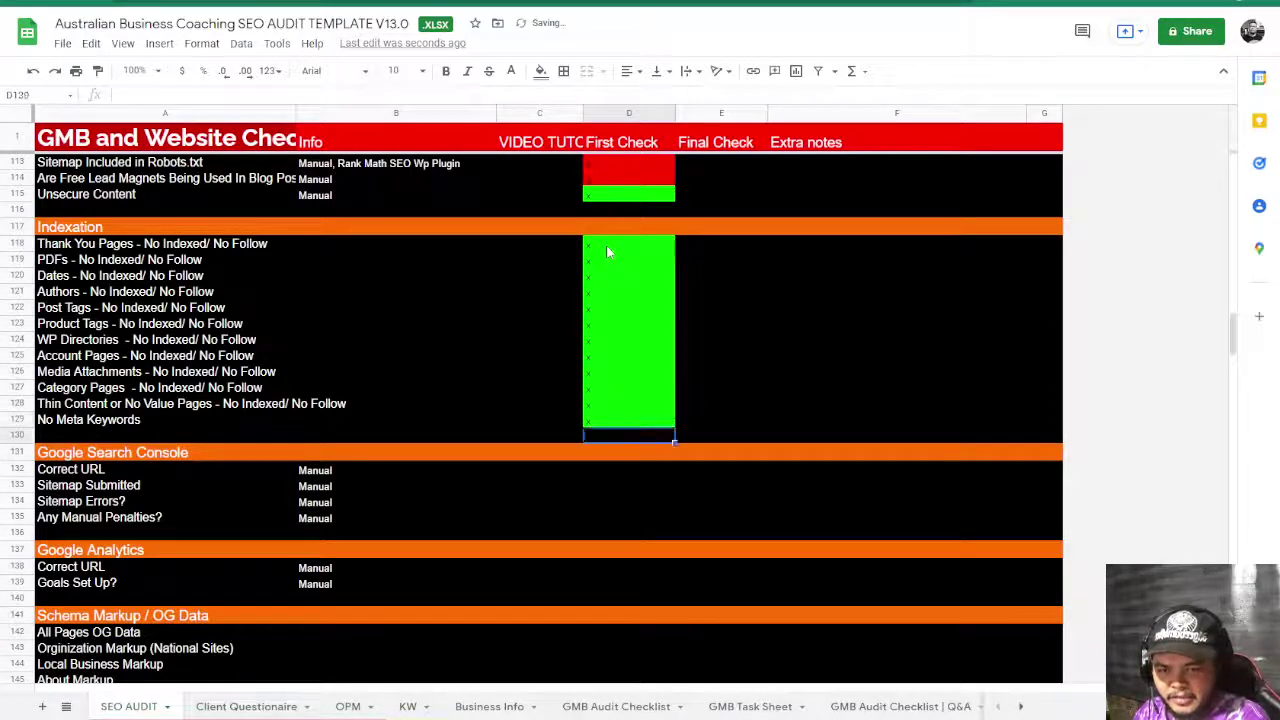
key("Down")
key("Down")
key("Down")
- Mark the four Search Console and two Google Analytics first checks with x
key("Up")
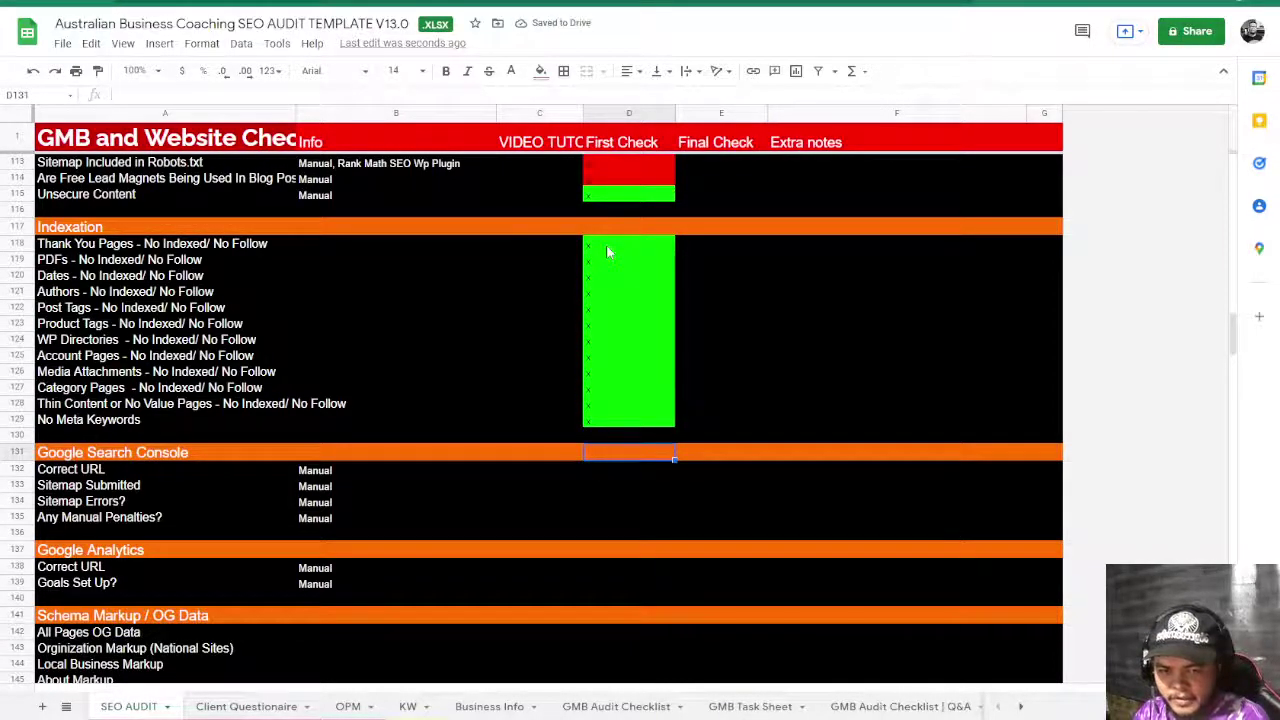
type("x x x x")
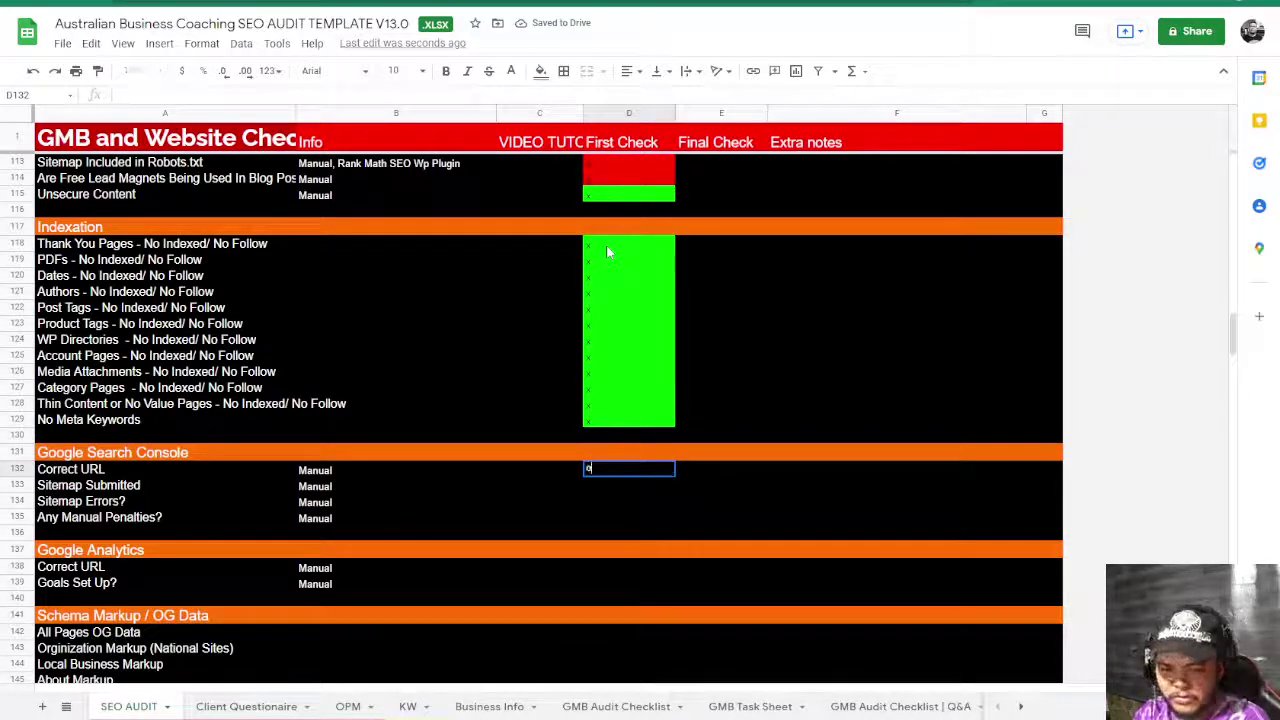
key("Down")
key("Down")
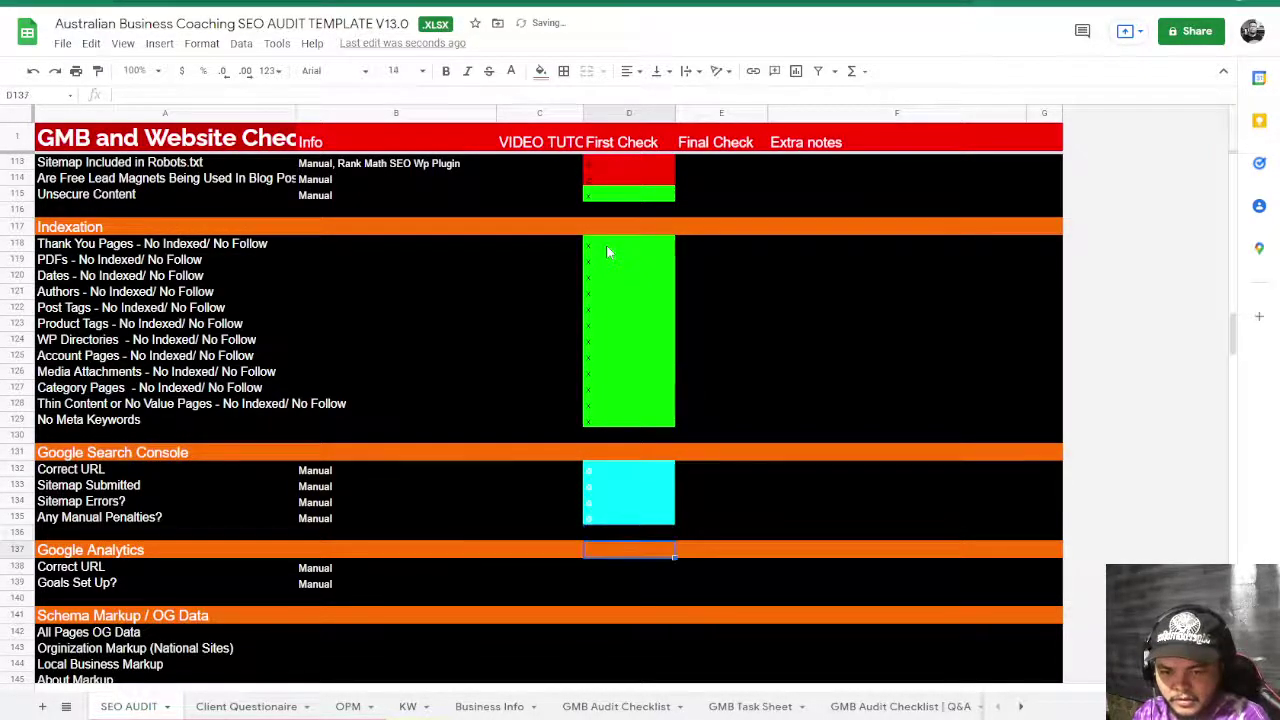
type("x x")
key("Return")
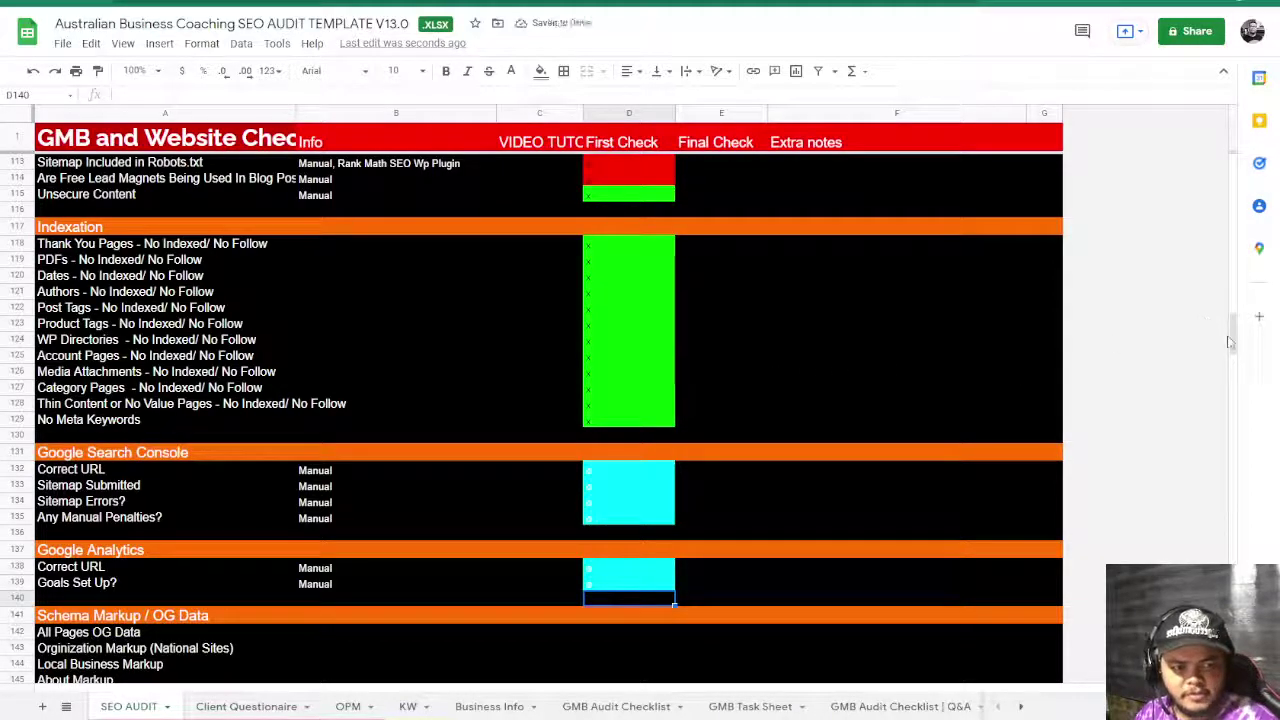
left_click_drag(1233, 335, 1230, 157)
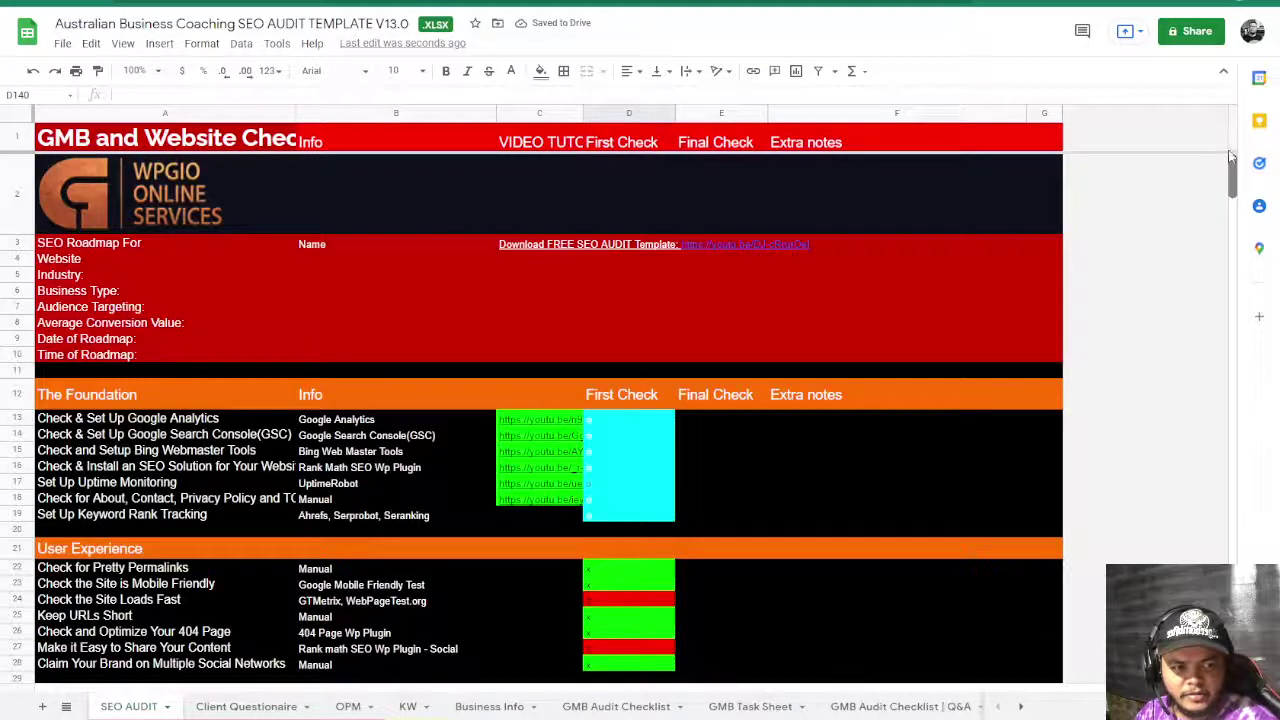
- Inspect the Google Analytics and Bing Webmaster tutorial links, undoing an accidental move of them
left_click(541, 421)
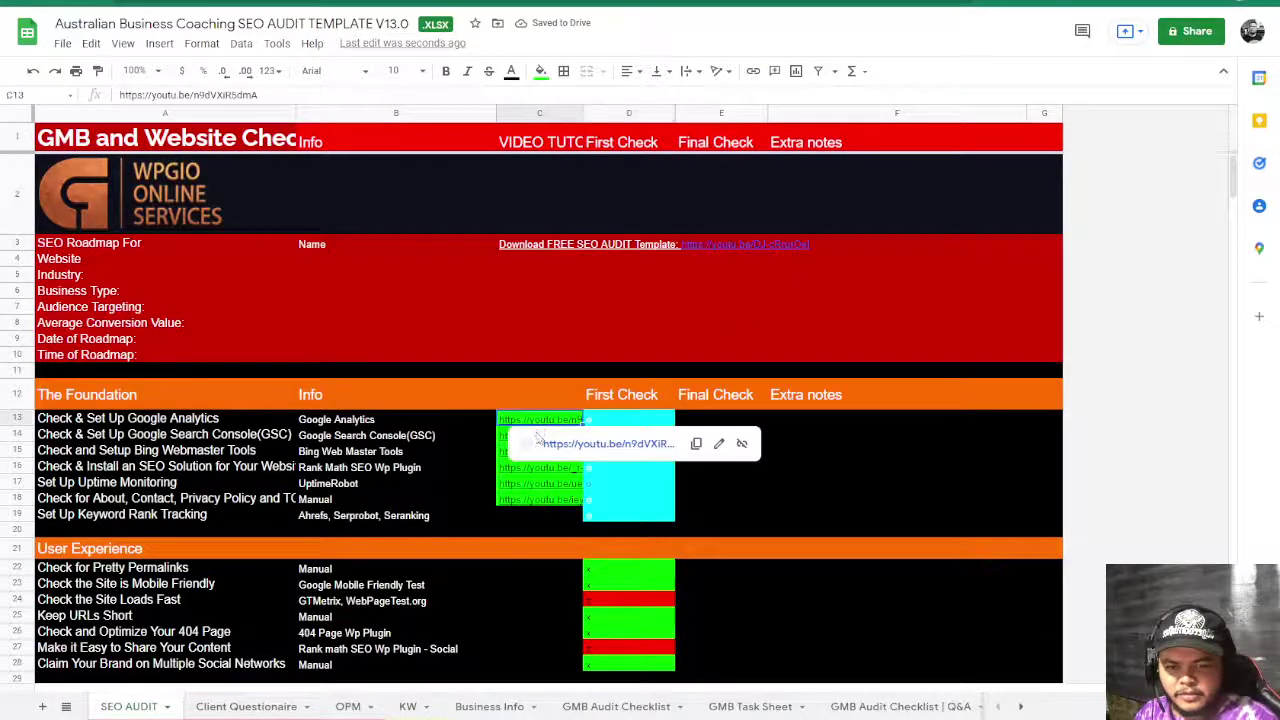
left_click(479, 470)
left_click(513, 455)
left_click_drag(540, 419, 540, 427)
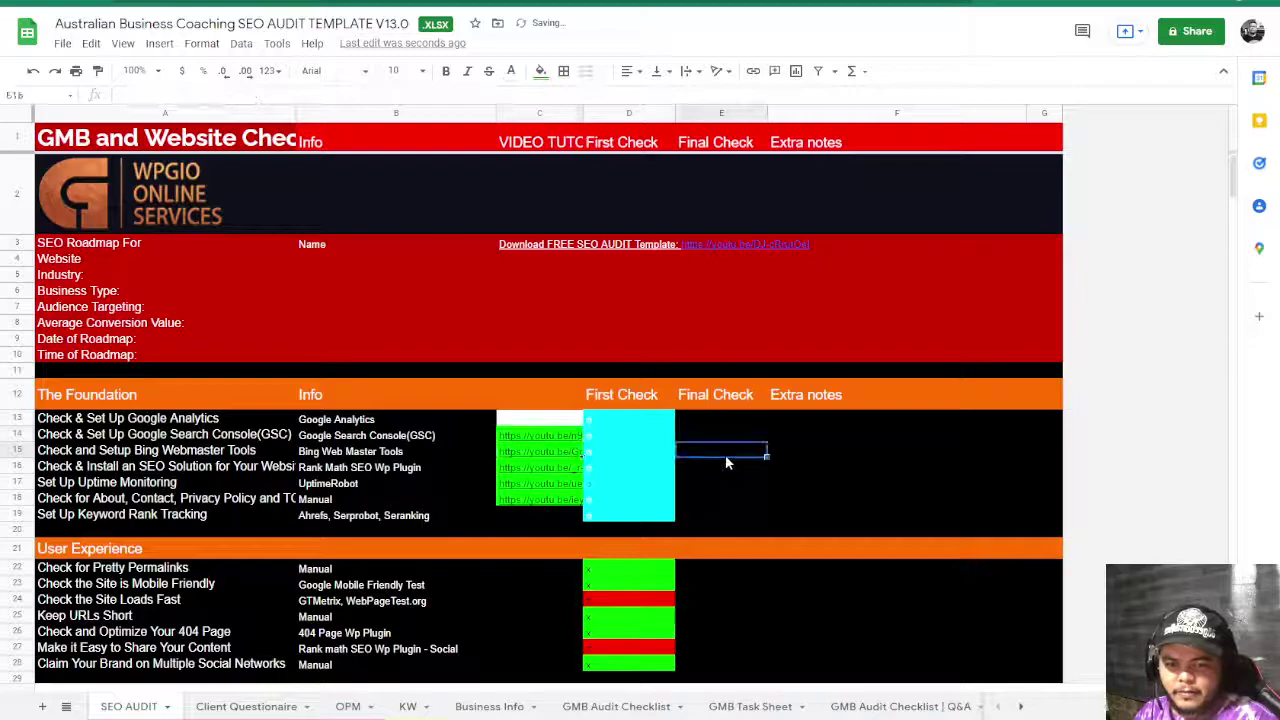
key("ctrl+z")
- Enter the contact e-mail address in cell C5 of the roadmap header
left_click(450, 322)
left_click(571, 278)
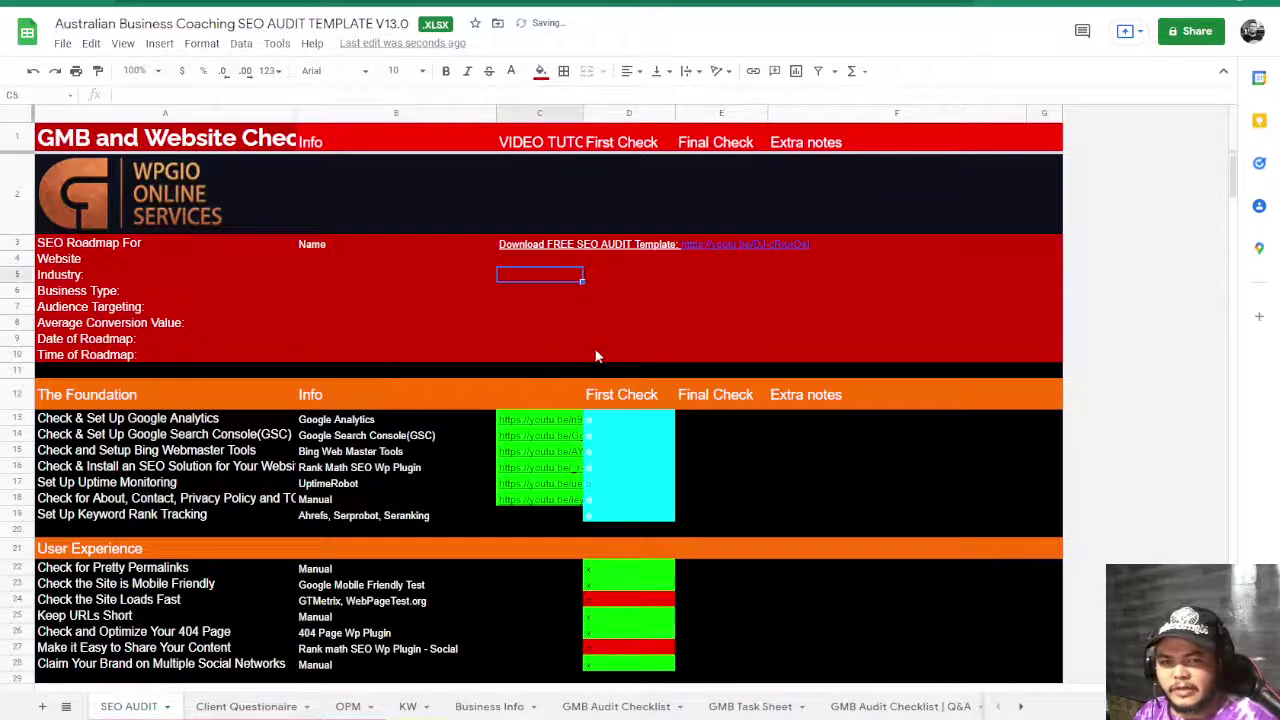
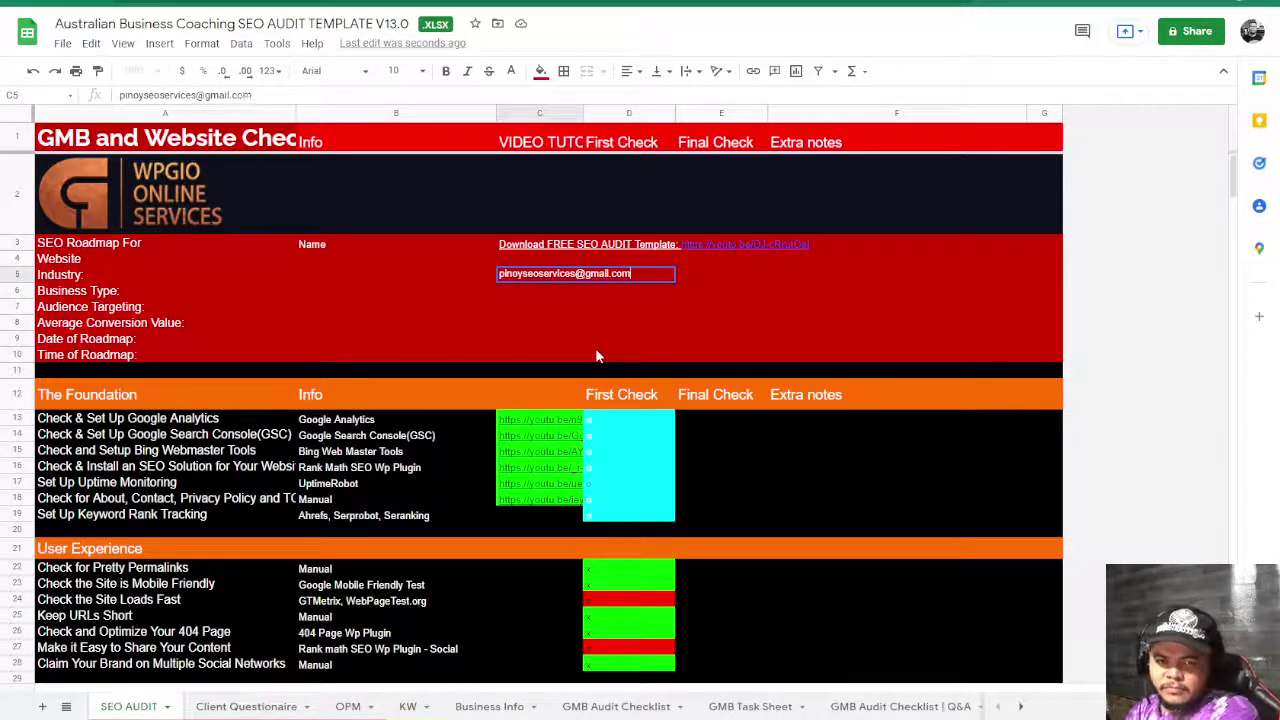
left_click(595, 357)
scroll(814, 512, "down", 5)
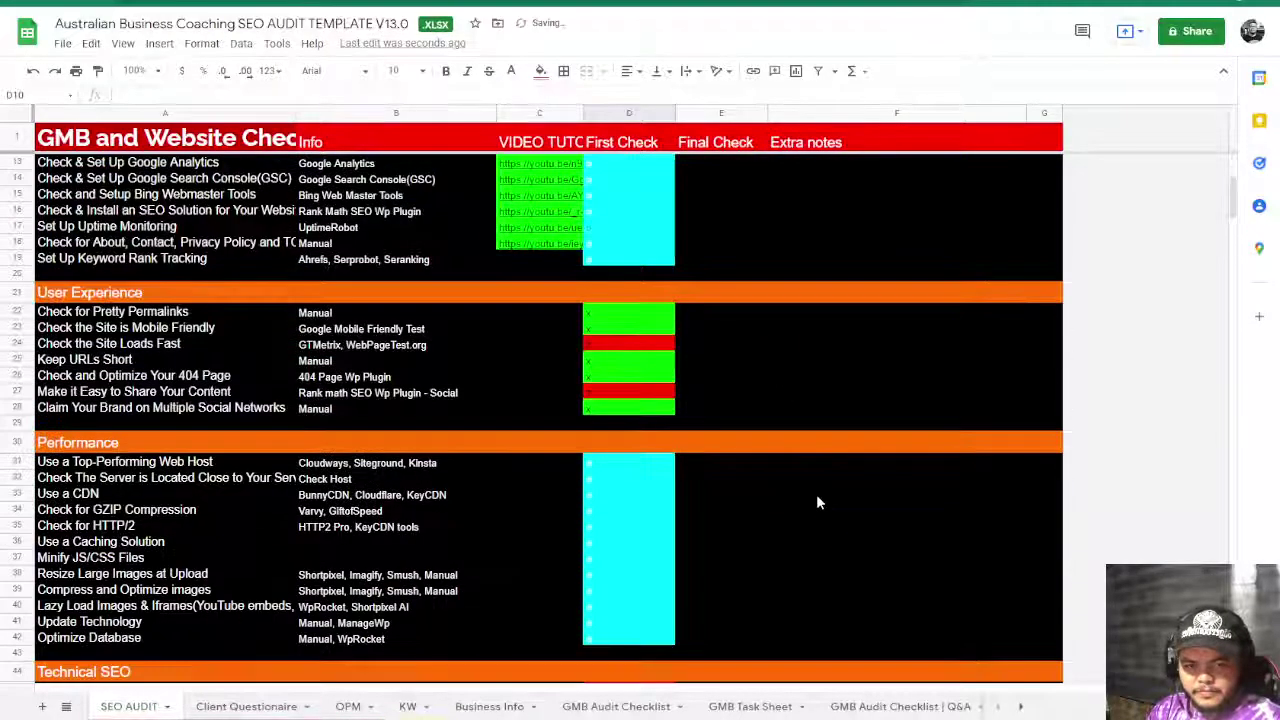
left_click(800, 428)
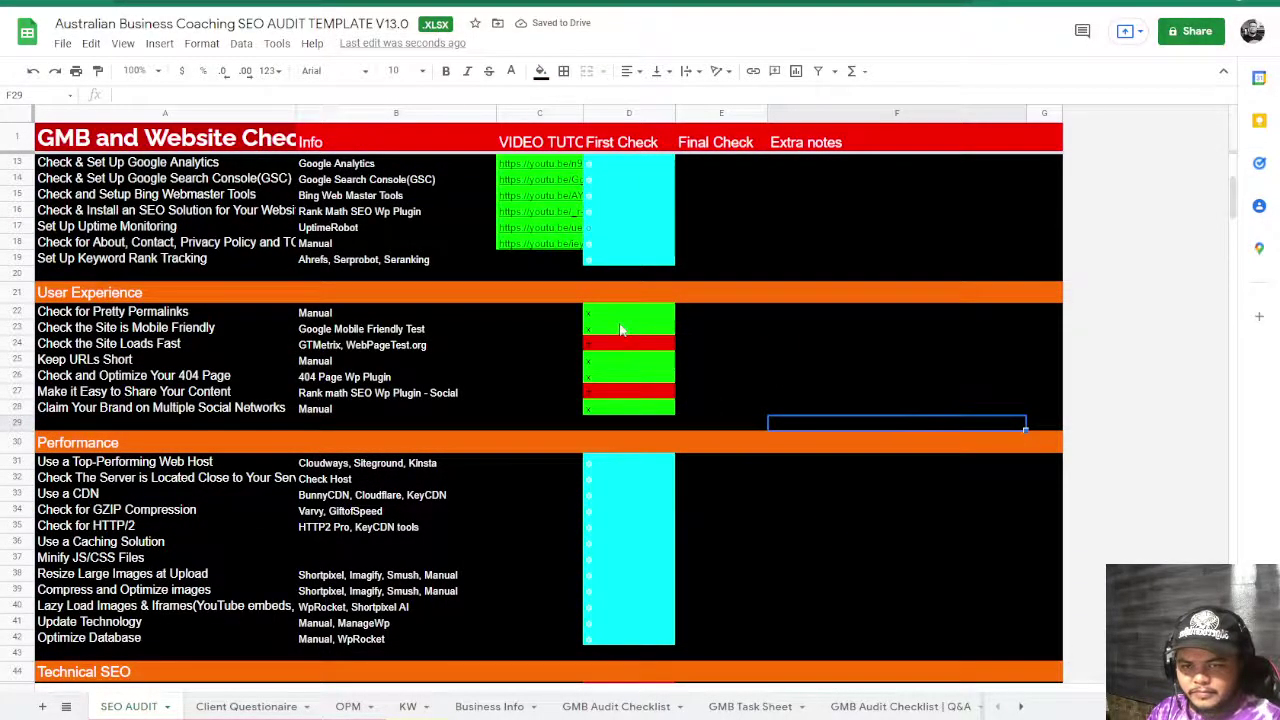
scroll(620, 330, "down", 15)
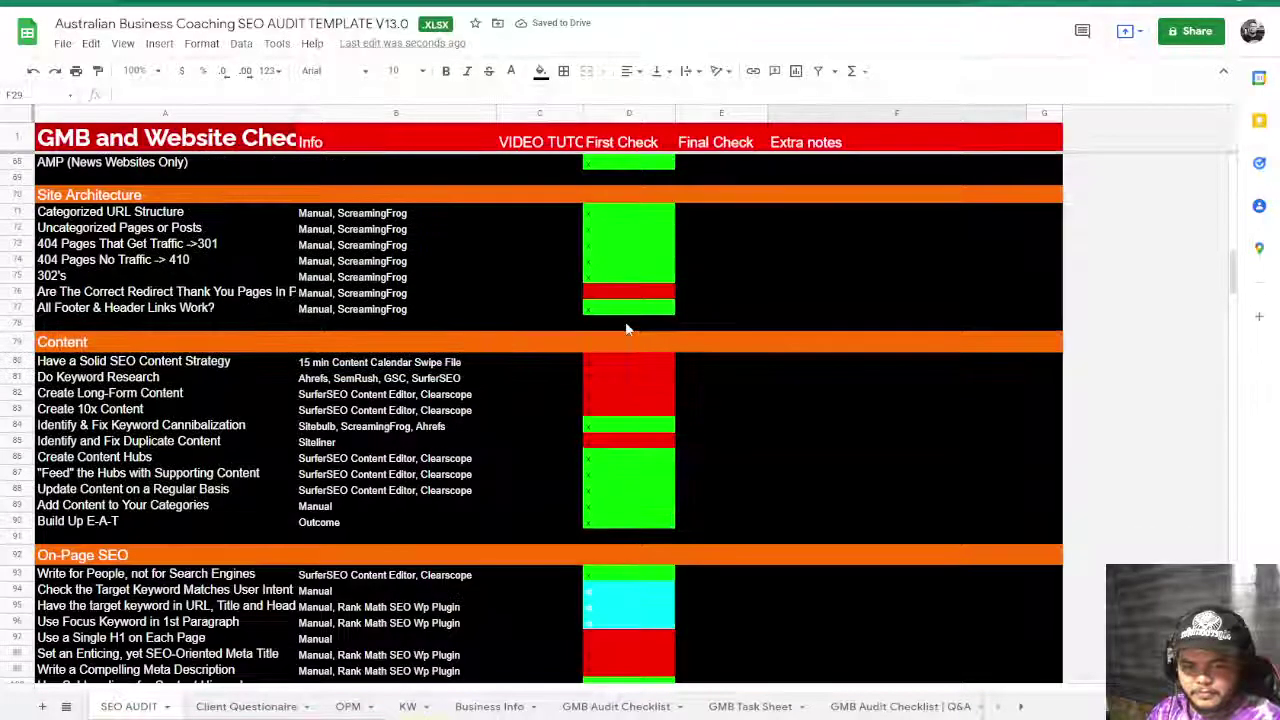
scroll(627, 329, "up", 13)
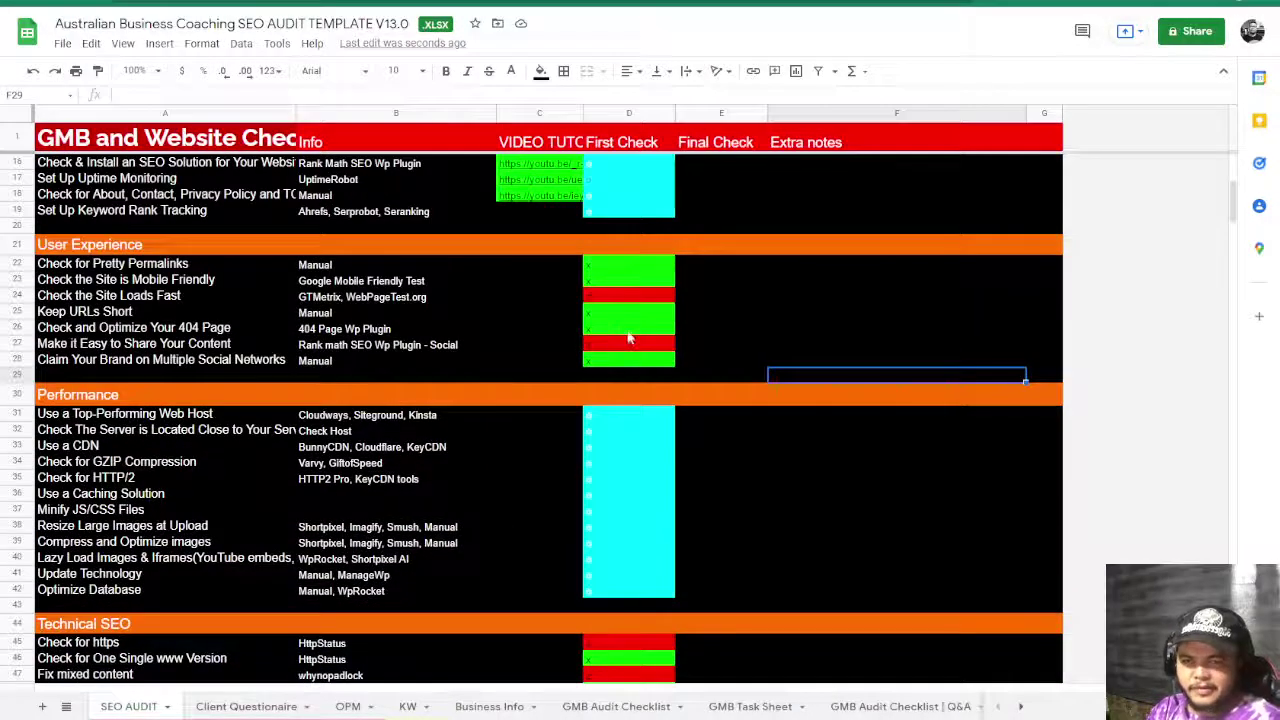
left_click(540, 250)
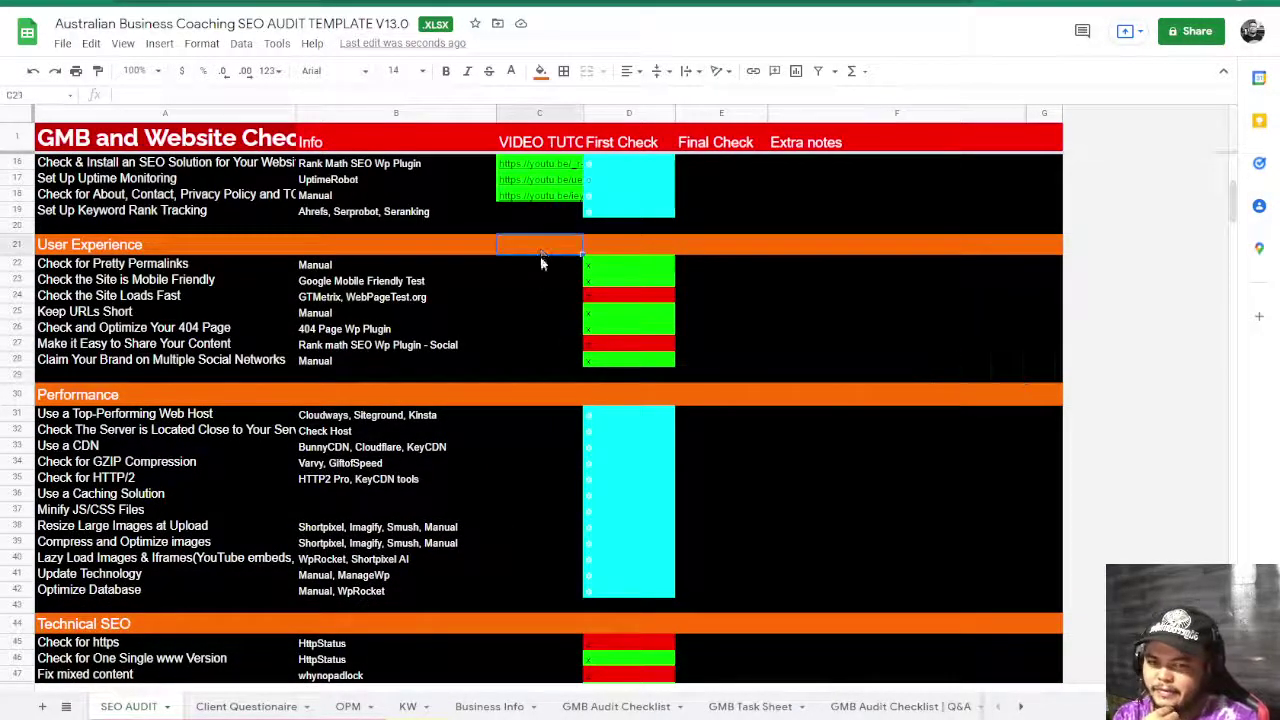
left_click_drag(540, 264, 539, 362)
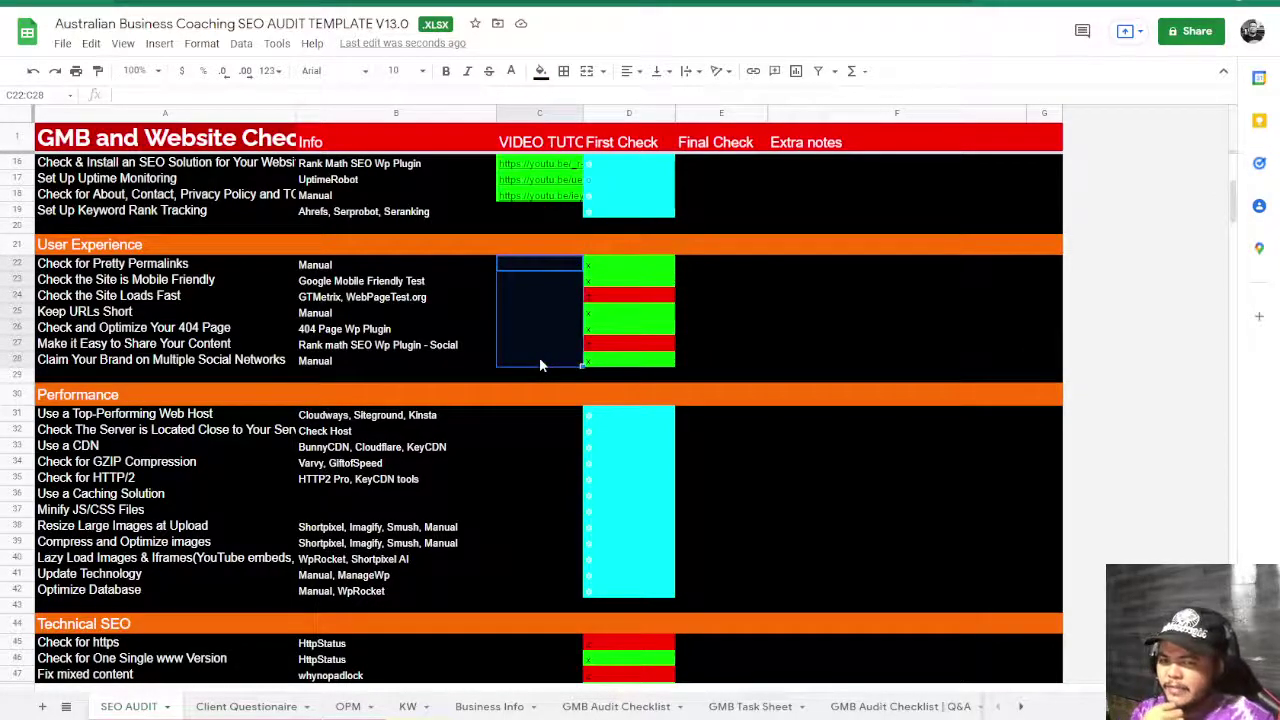
scroll(492, 419, "down", 2)
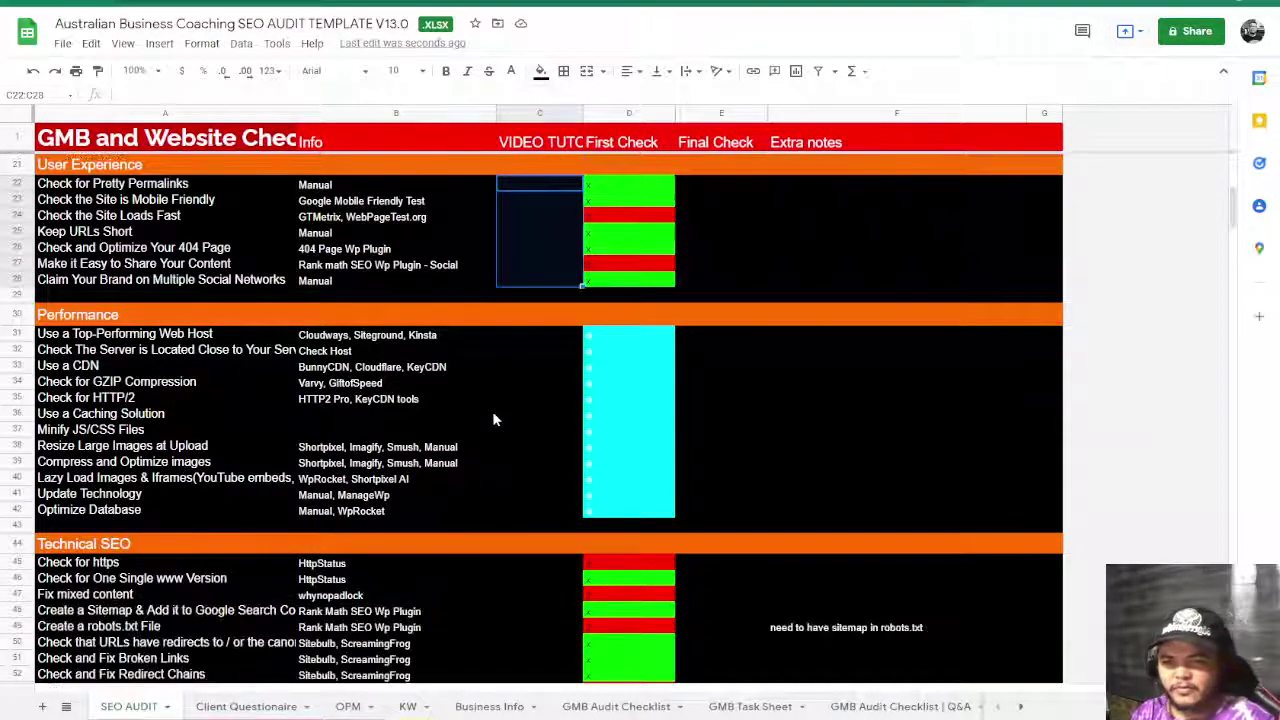
scroll(493, 419, "down", 10)
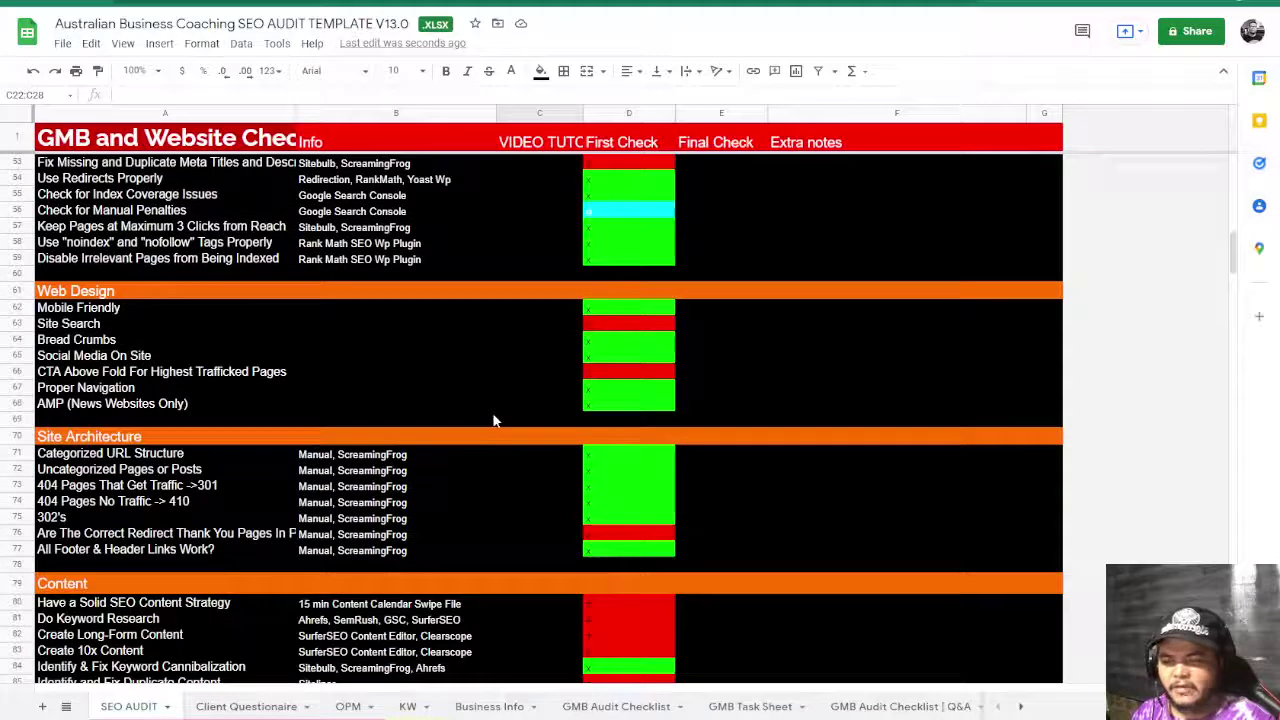
scroll(493, 420, "down", 3)
left_click_drag(537, 292, 523, 407)
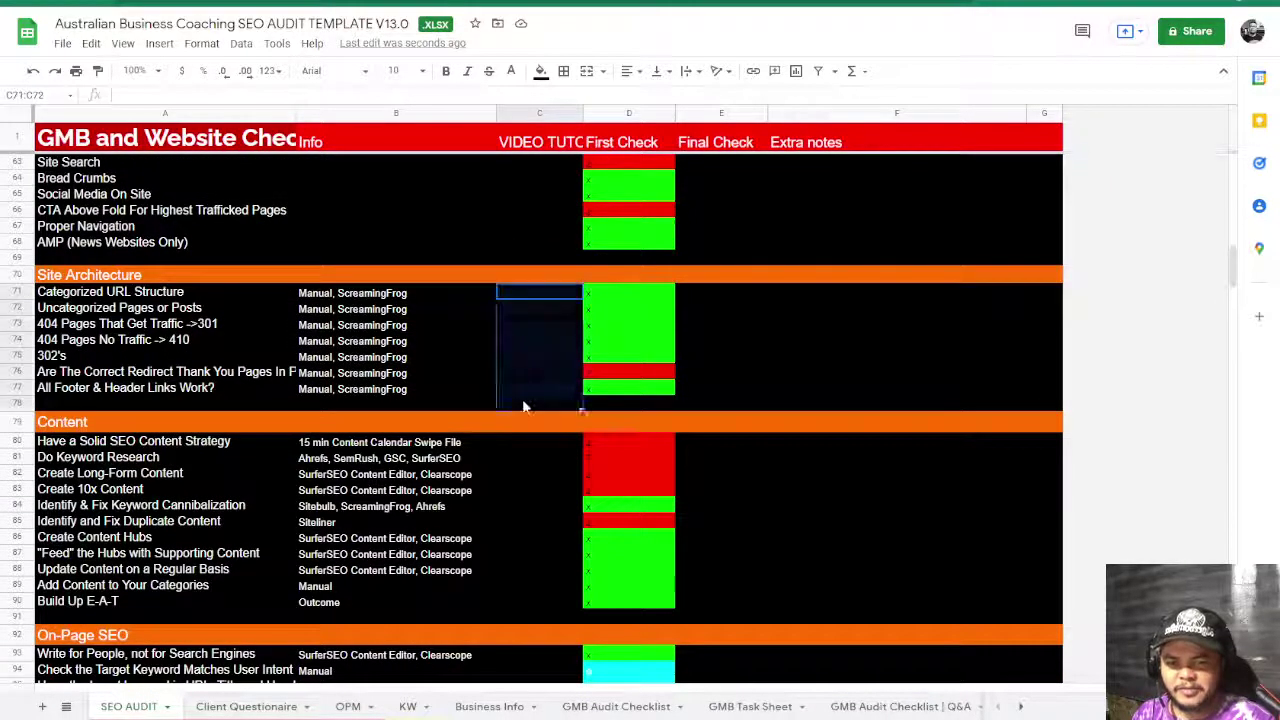
scroll(523, 407, "down", 3)
left_click_drag(531, 283, 529, 443)
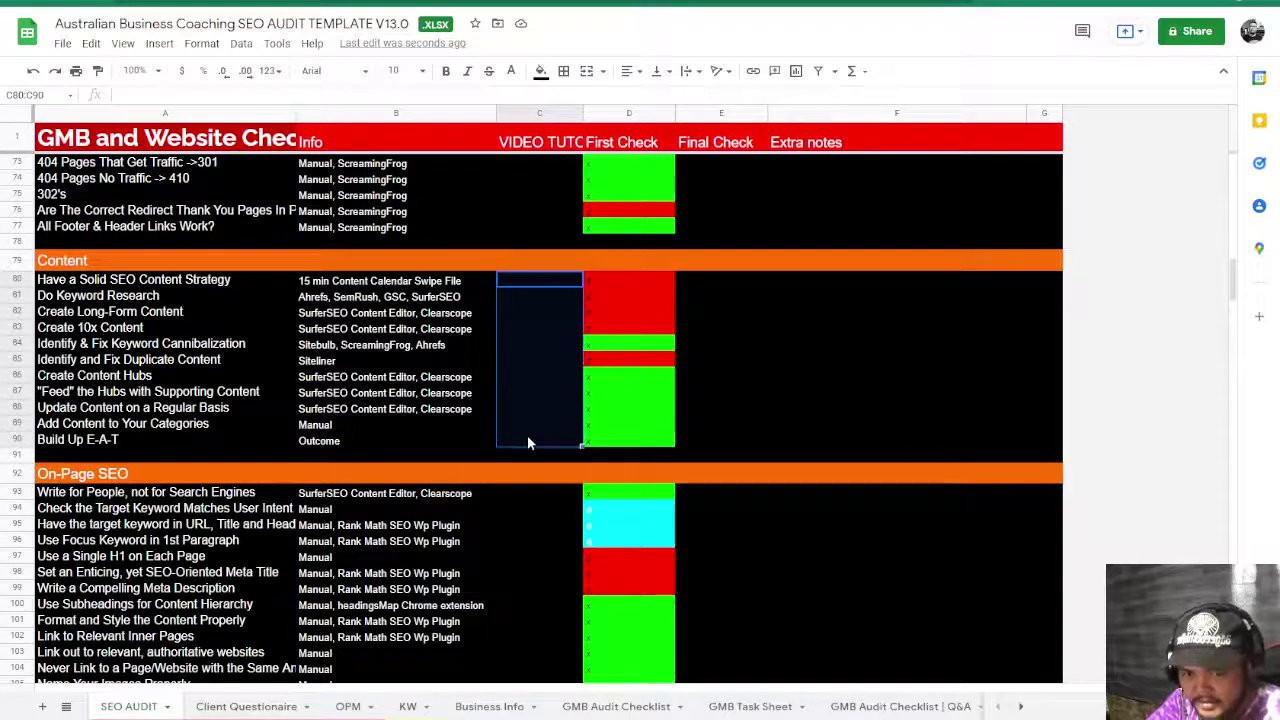
scroll(520, 446, "down", 5)
scroll(511, 449, "down", 6)
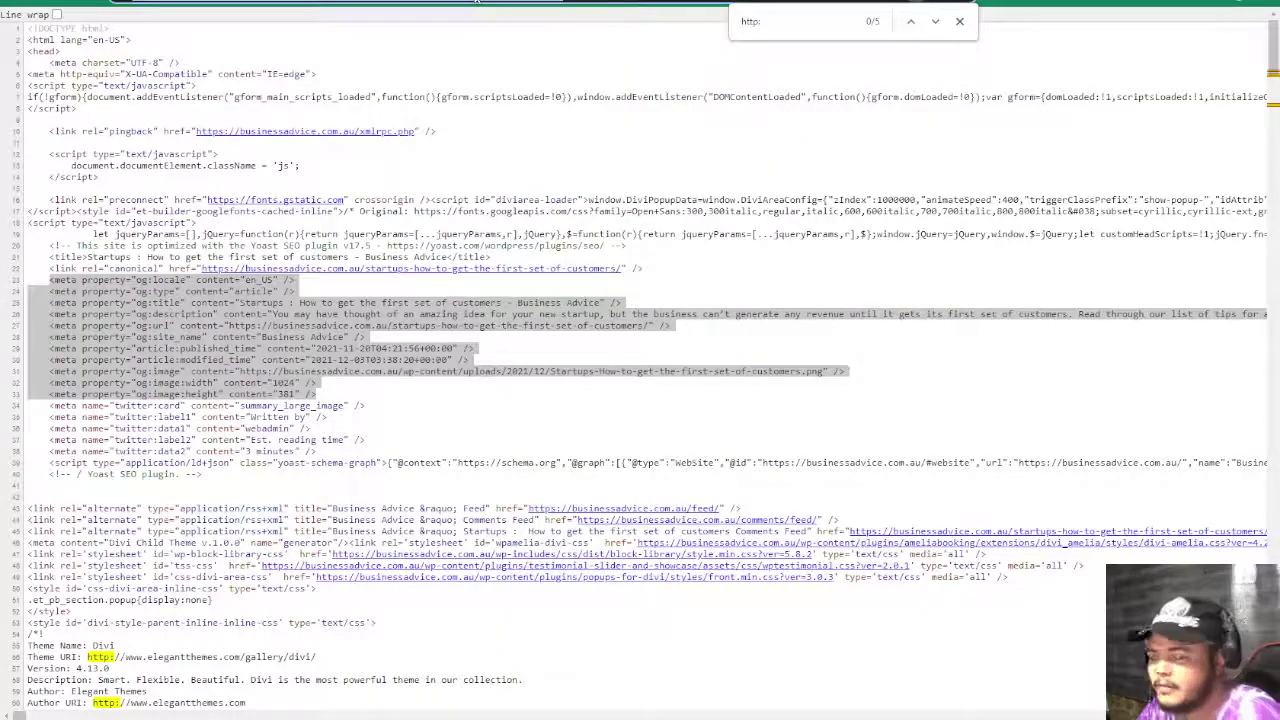
- Search 'structure' from the address bar to reach Google's Test your structured data page
key("ctrl+l")
type("structure")
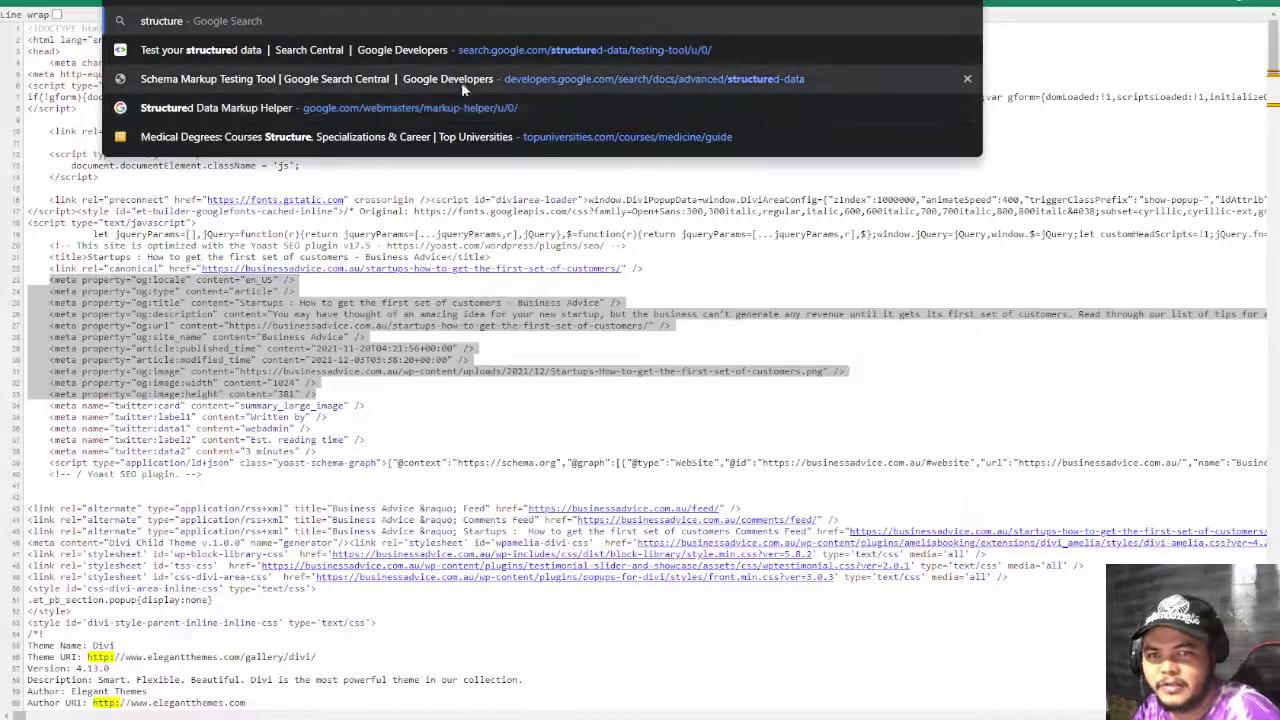
key("ctrl+f")
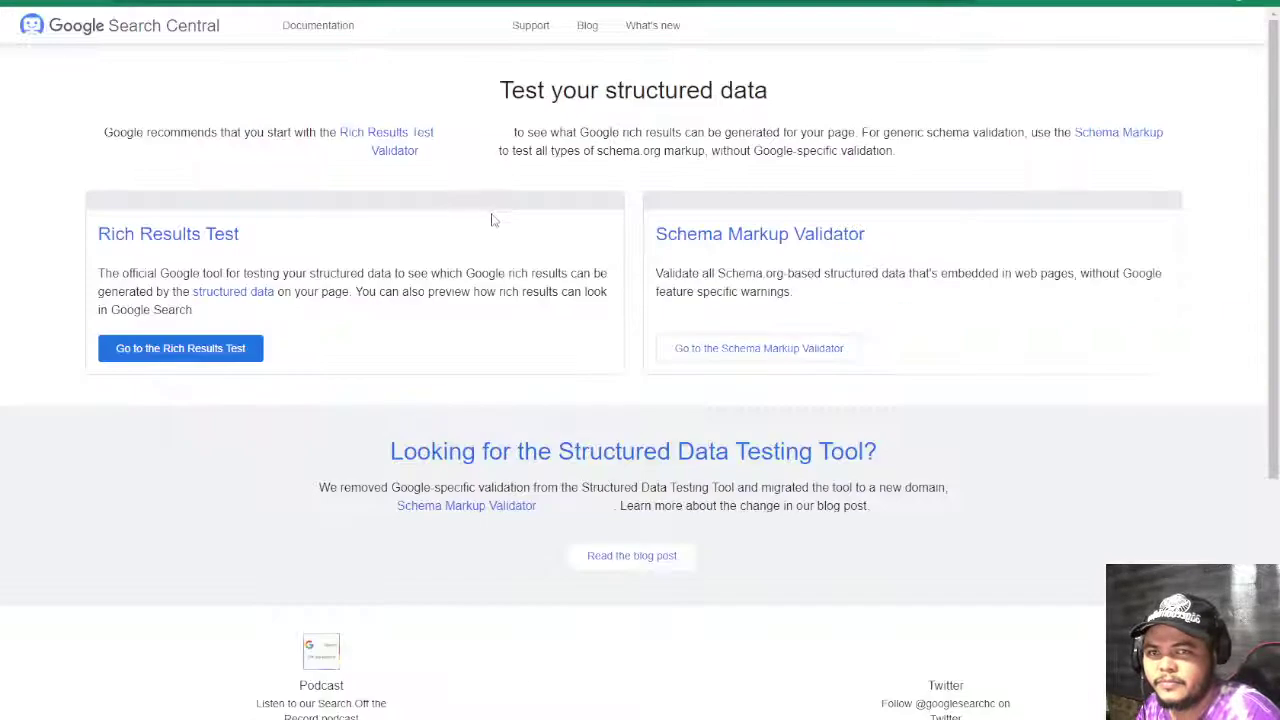
scroll(784, 390, "down", 2)
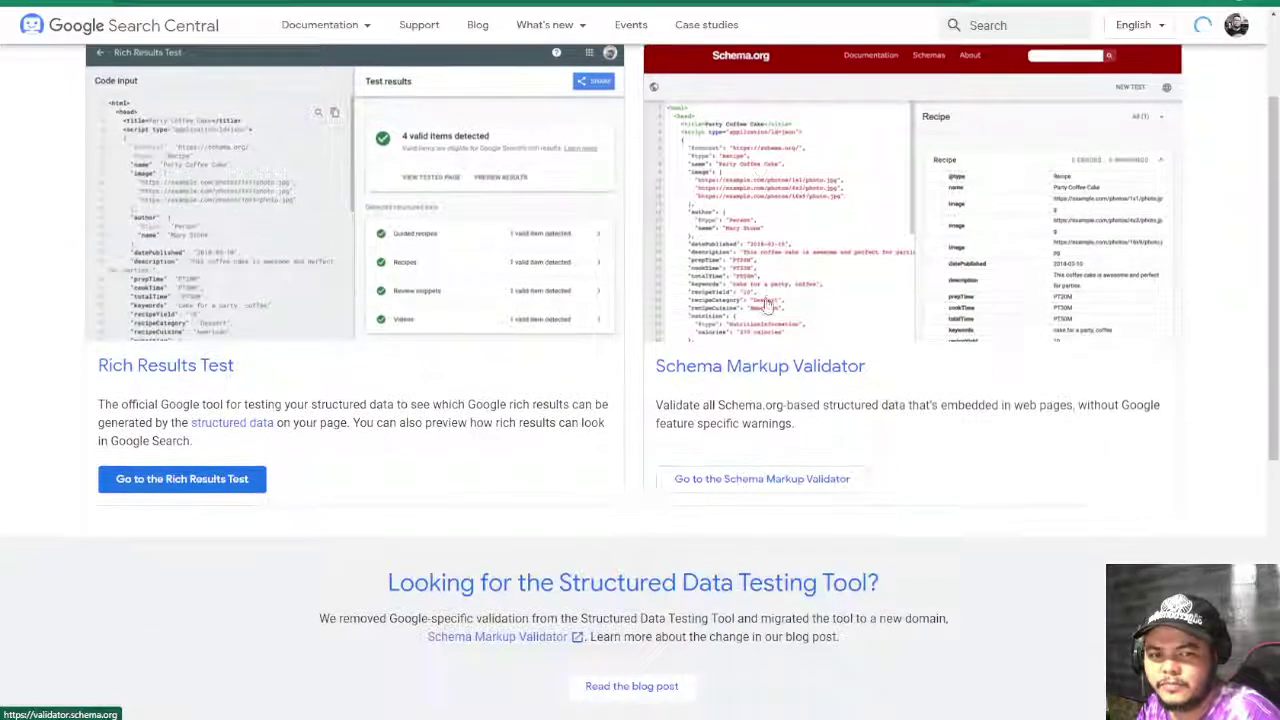
left_click(770, 478)
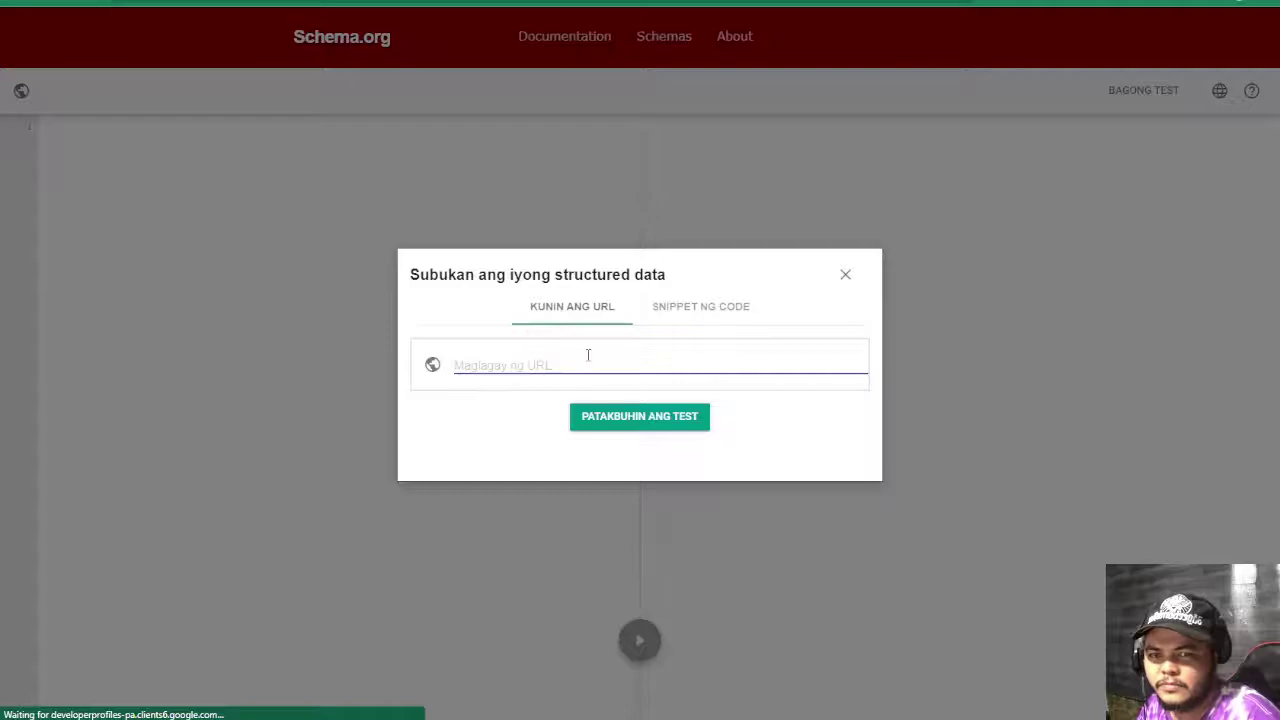
left_click(588, 355)
type("https://businessadvice.com.au/")
left_click(705, 420)
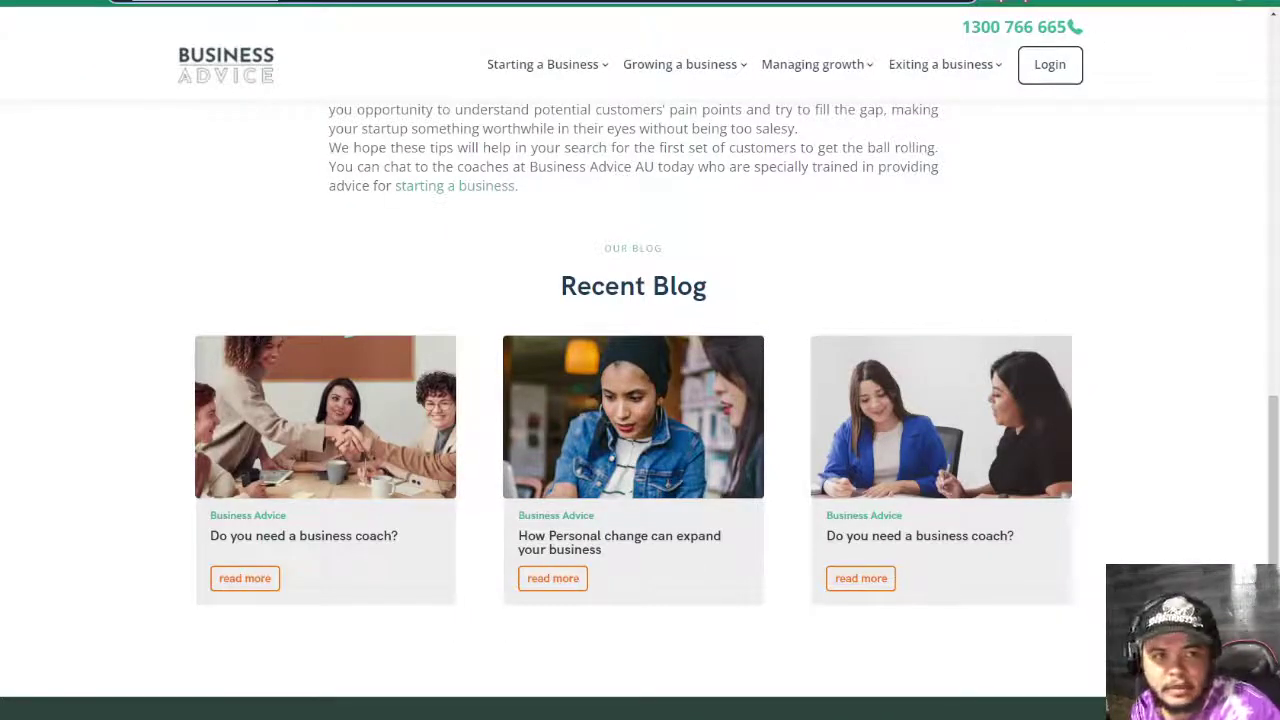
key("ctrl+t")
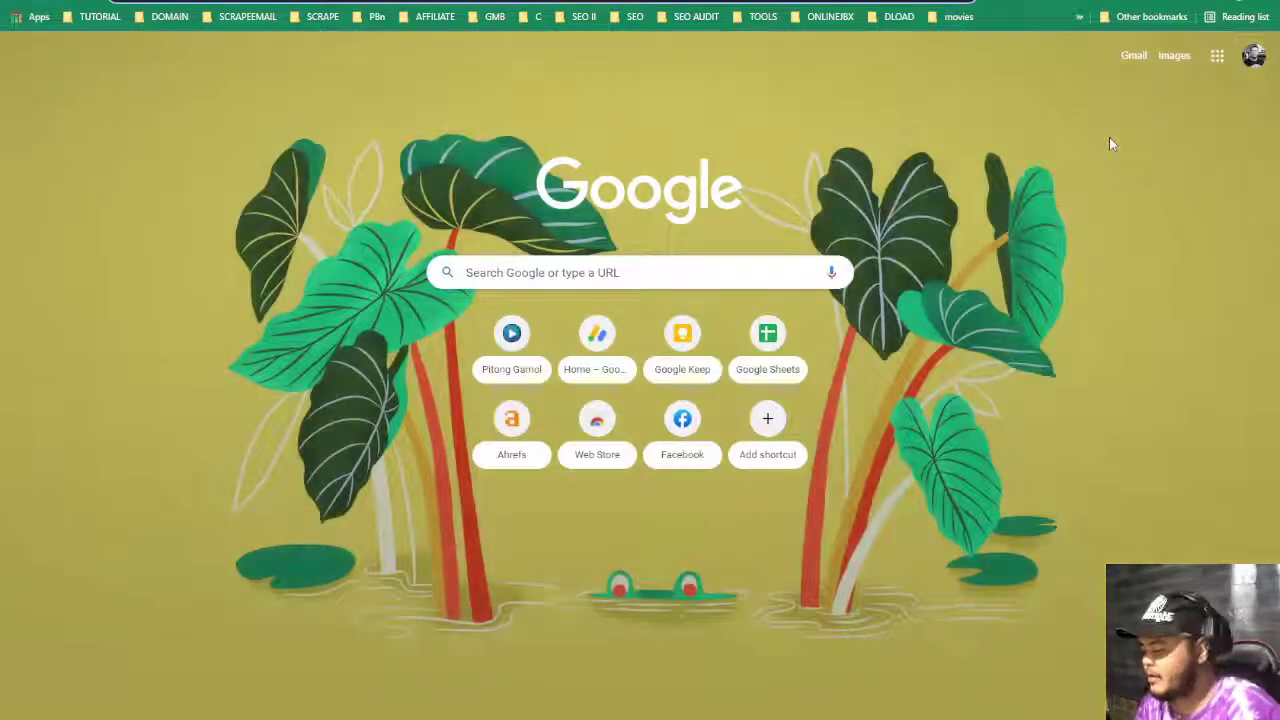
- Search Google for 'wpgio', highlight the four sitelinks under wpgio.com, then return to Business Advice
type("wpgio")
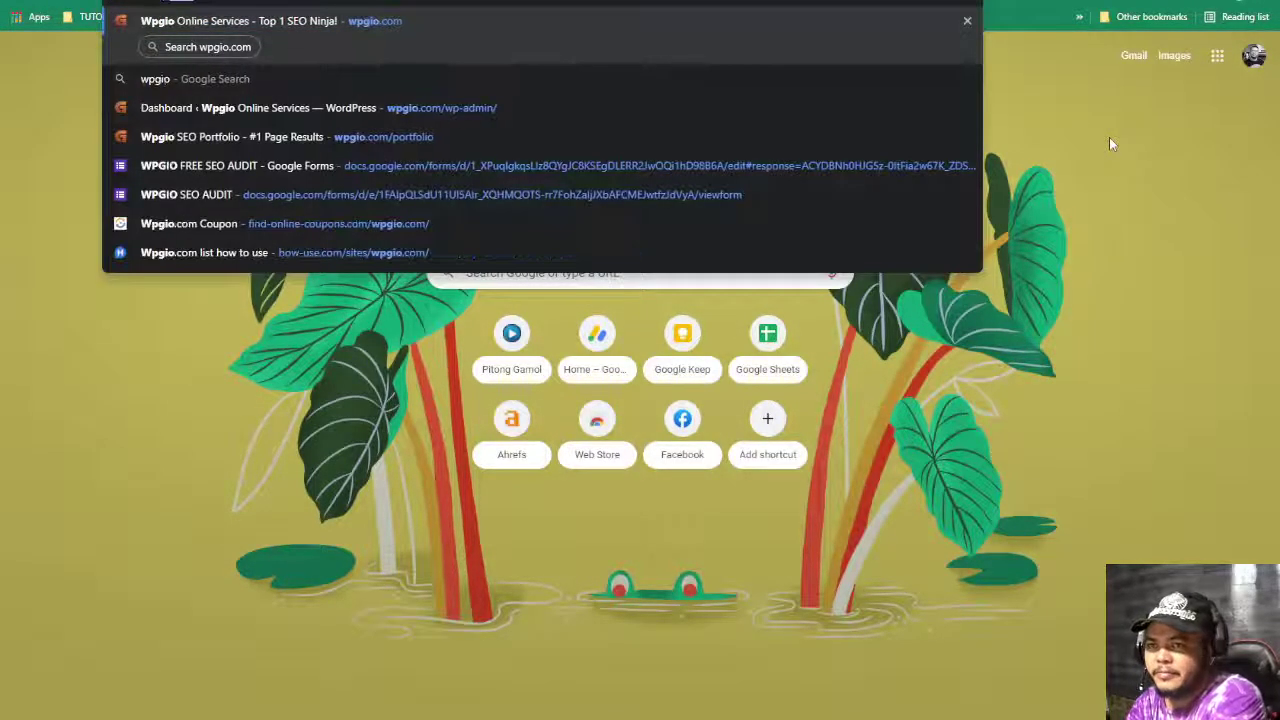
key("BackSpace")
key("Return")
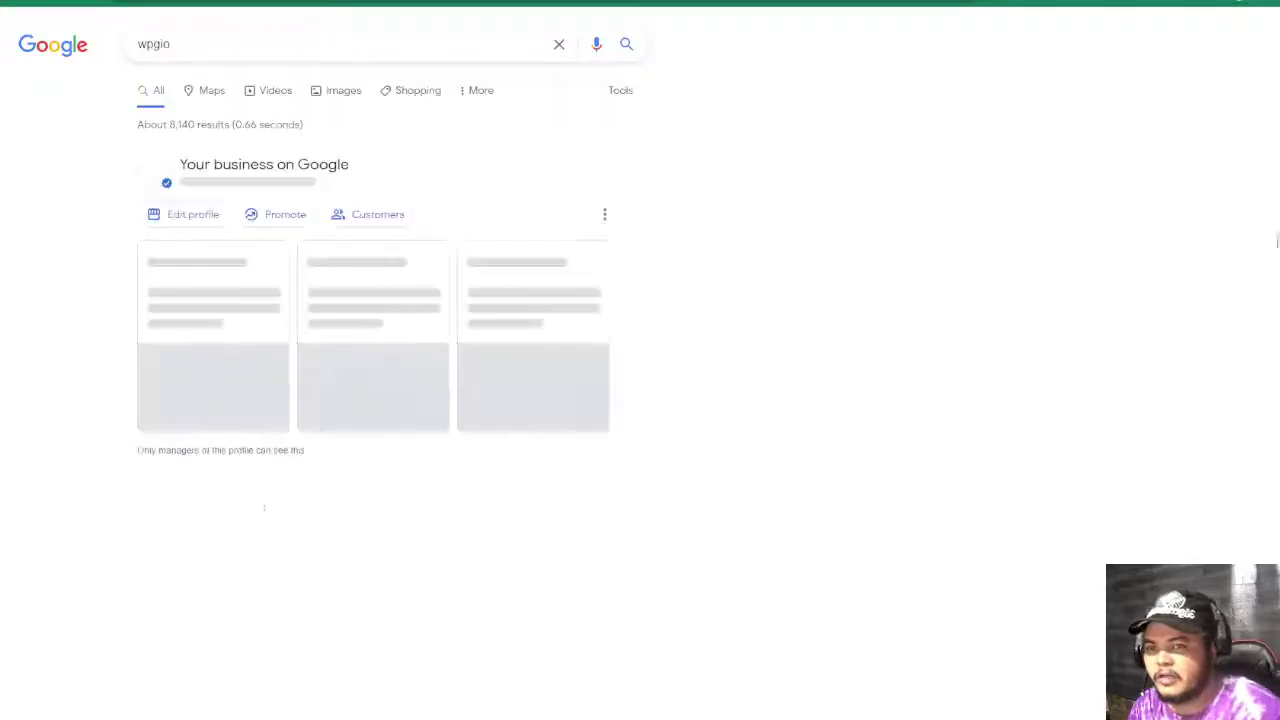
scroll(181, 393, "down", 3)
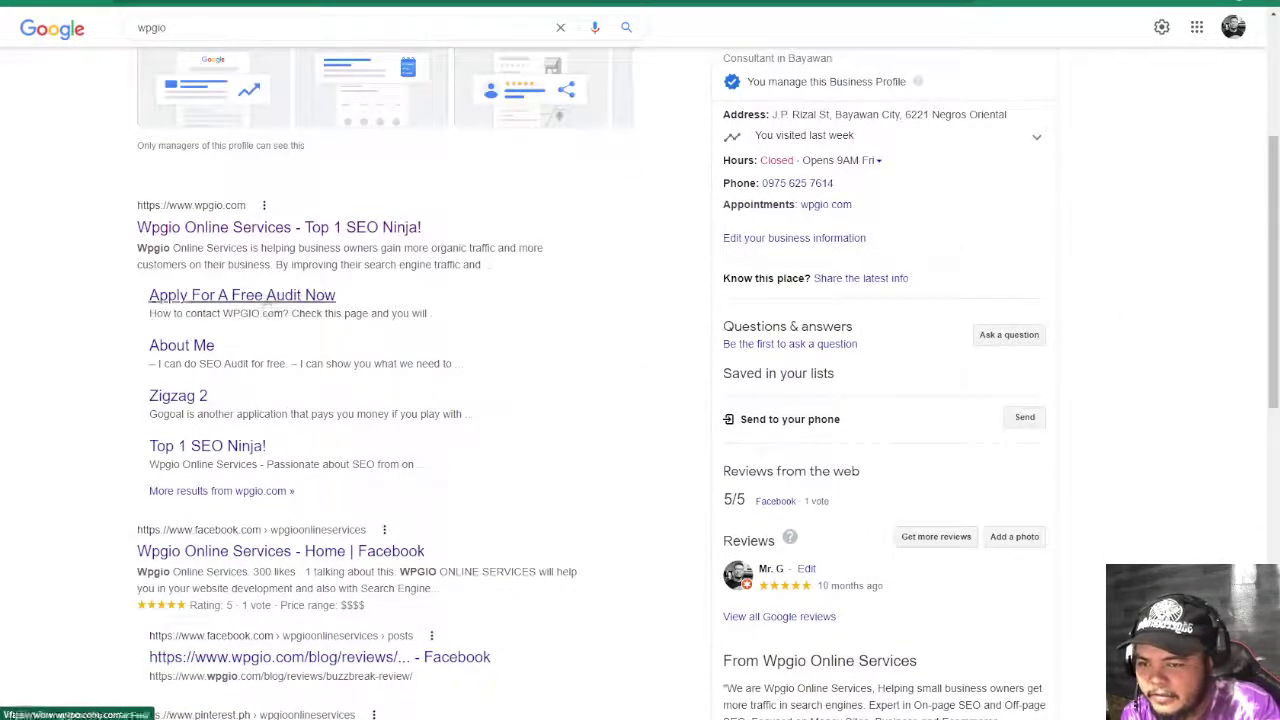
left_click(268, 297)
left_click_drag(135, 305, 440, 478)
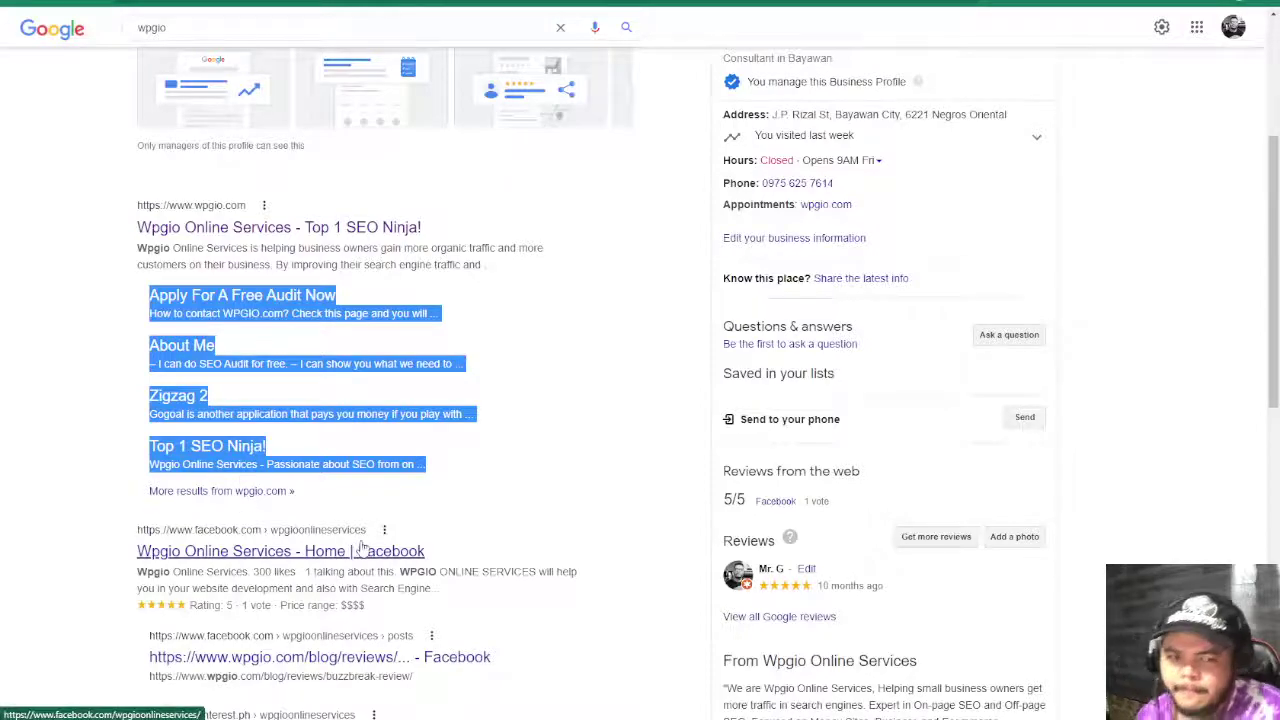
scroll(563, 366, "down", 2)
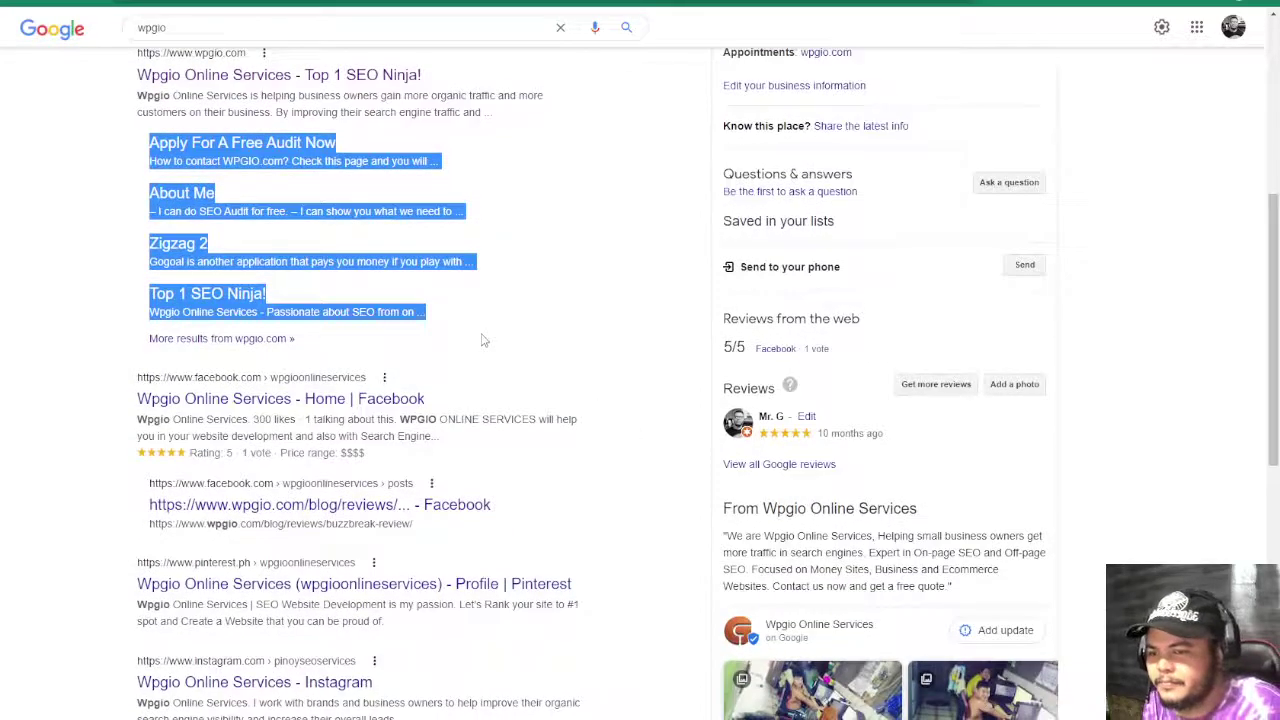
scroll(481, 340, "down", 2)
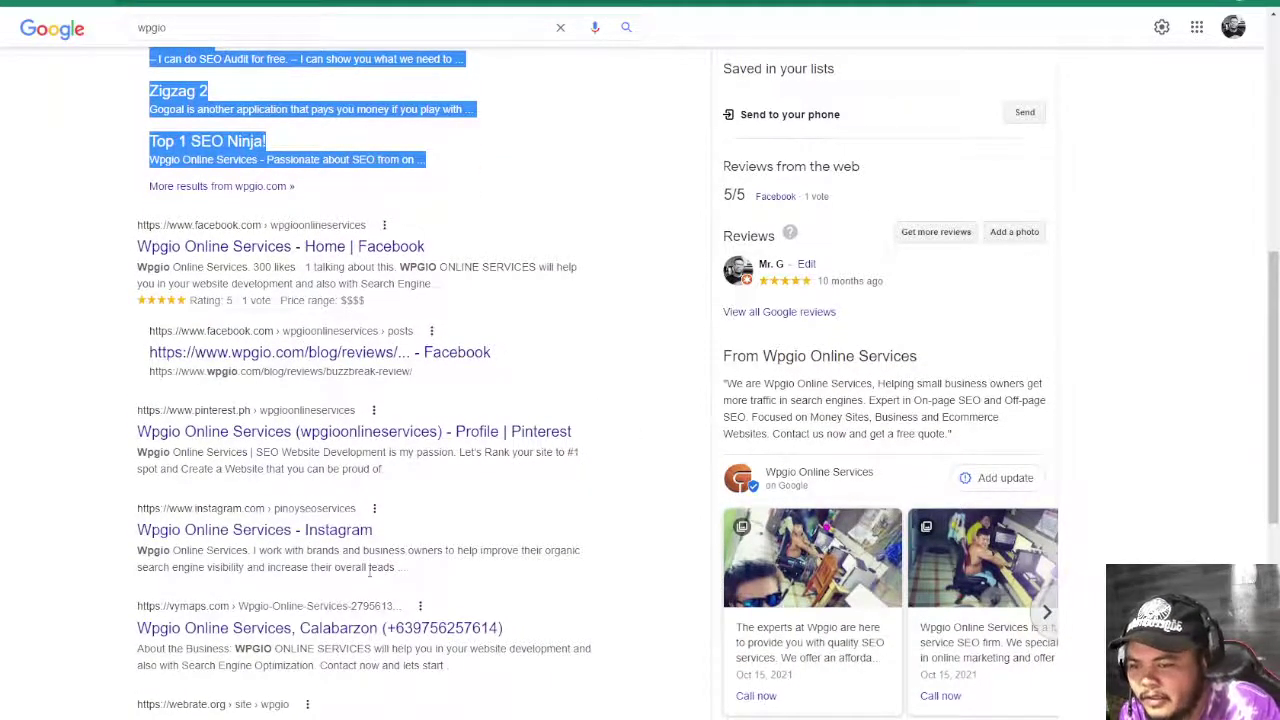
scroll(369, 569, "up", 4)
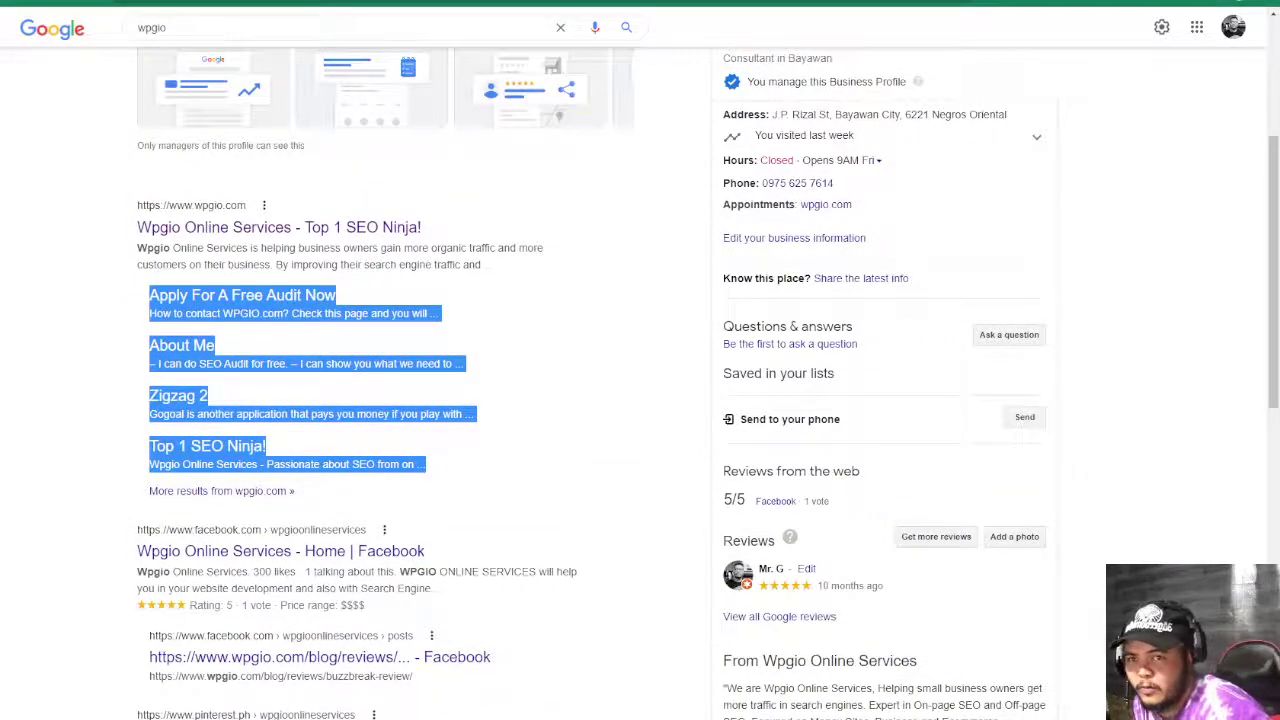
left_click(300, 20)
scroll(551, 234, "up", 10)
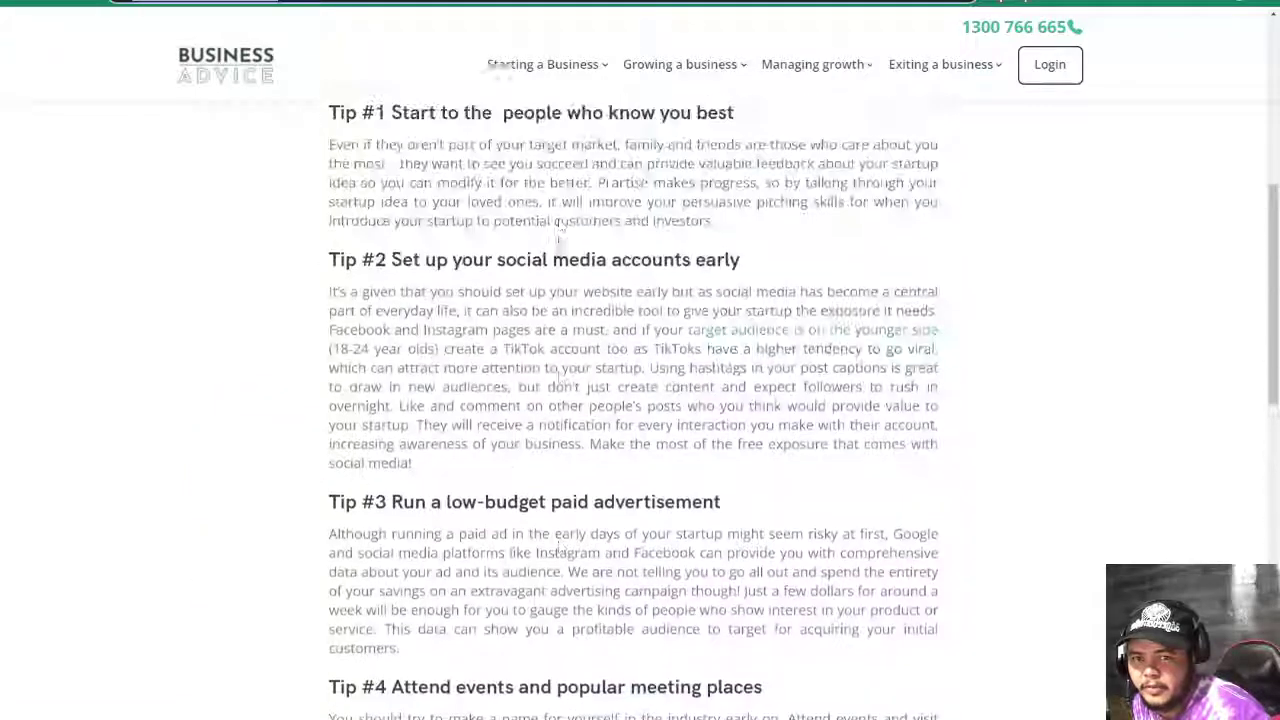
- Browse the Business Advice homepage and open the Our 3-Stage Process page from the footer
scroll(560, 237, "up", 5)
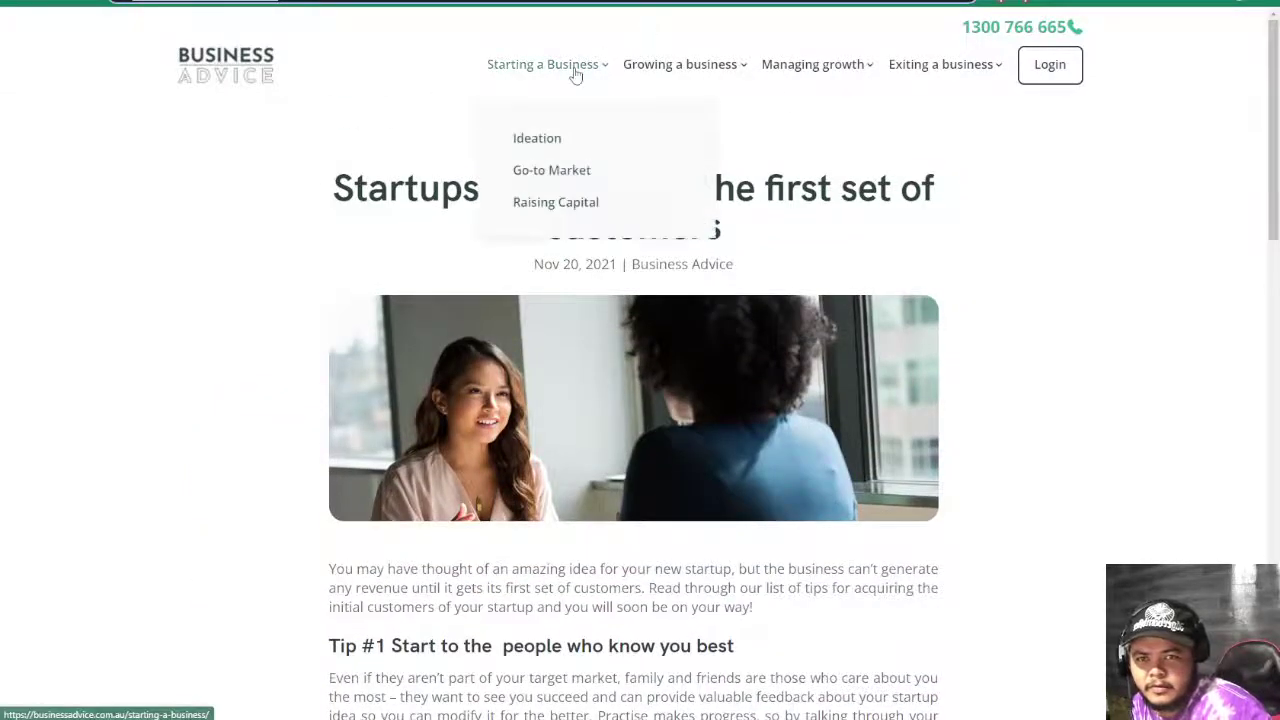
mouse_move(945, 68)
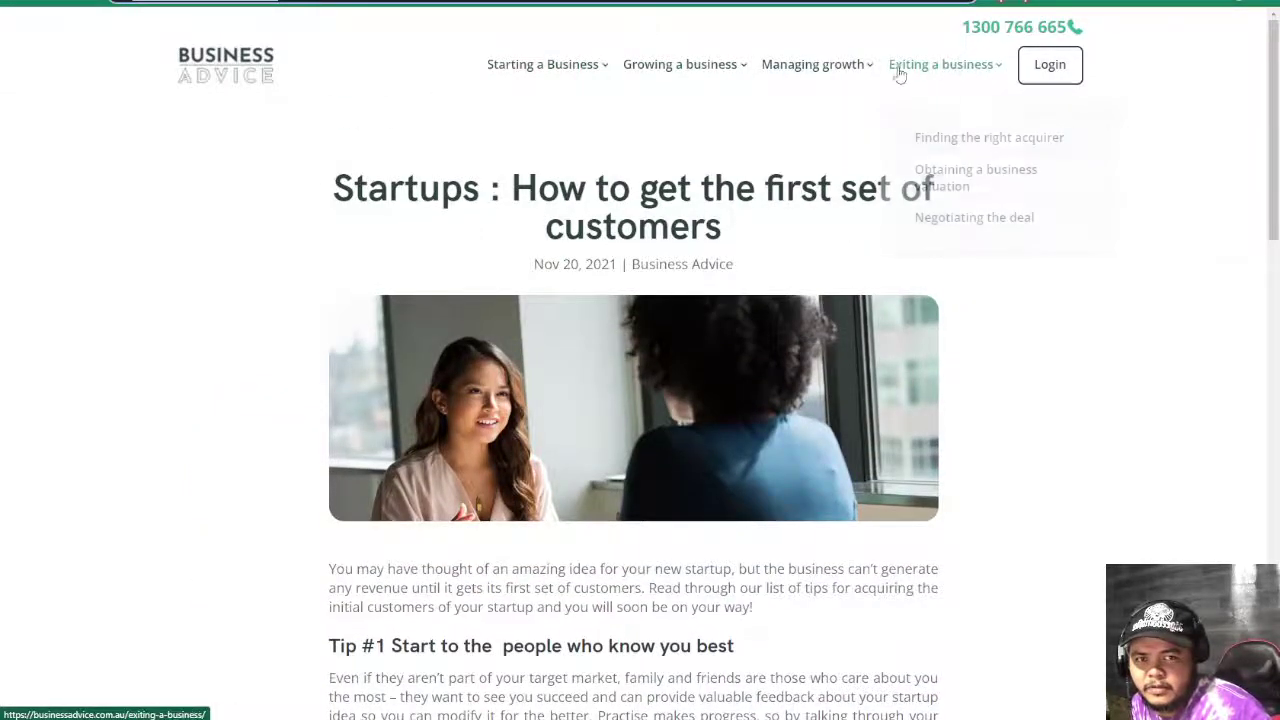
scroll(500, 270, "down", 15)
scroll(500, 305, "down", 2)
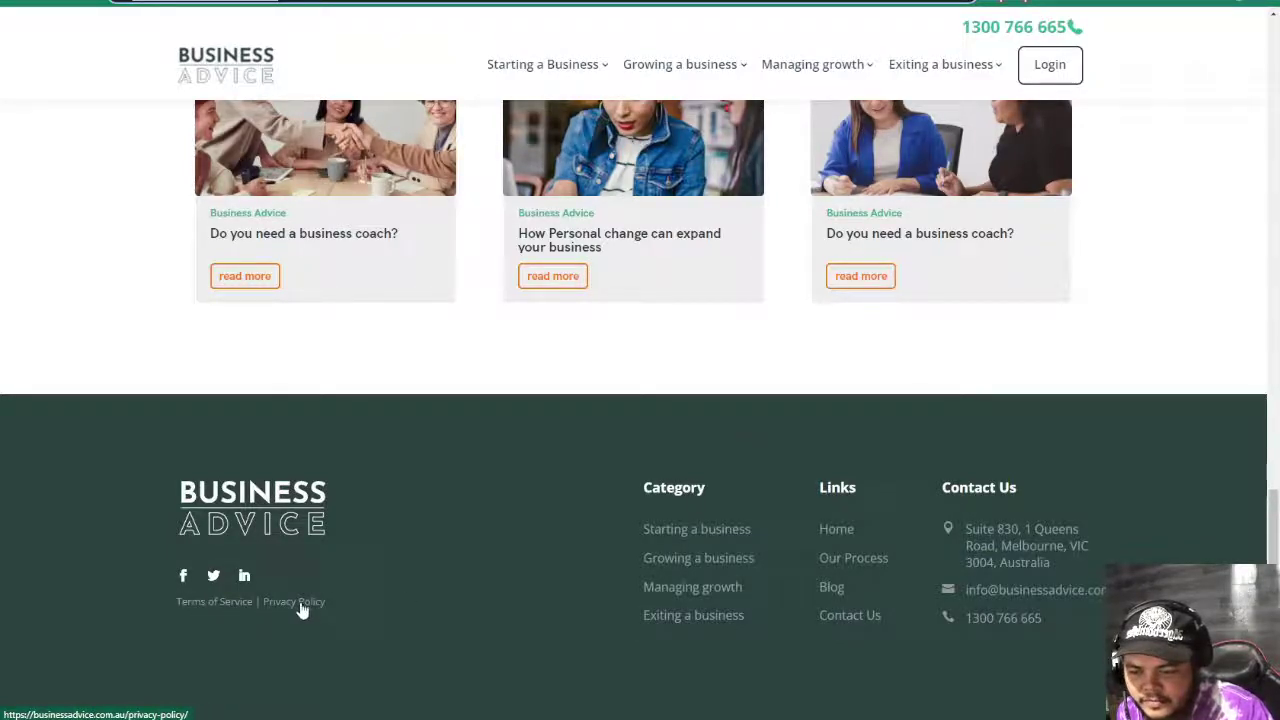
left_click(840, 562)
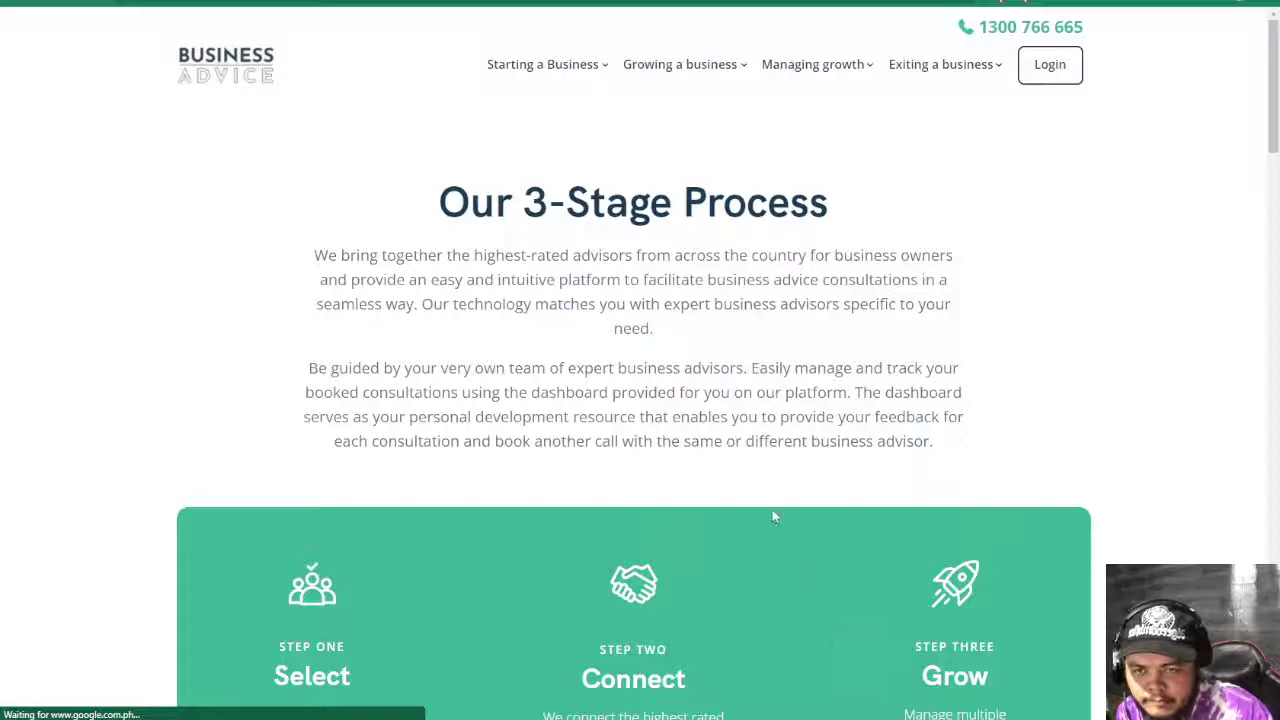
mouse_move(575, 68)
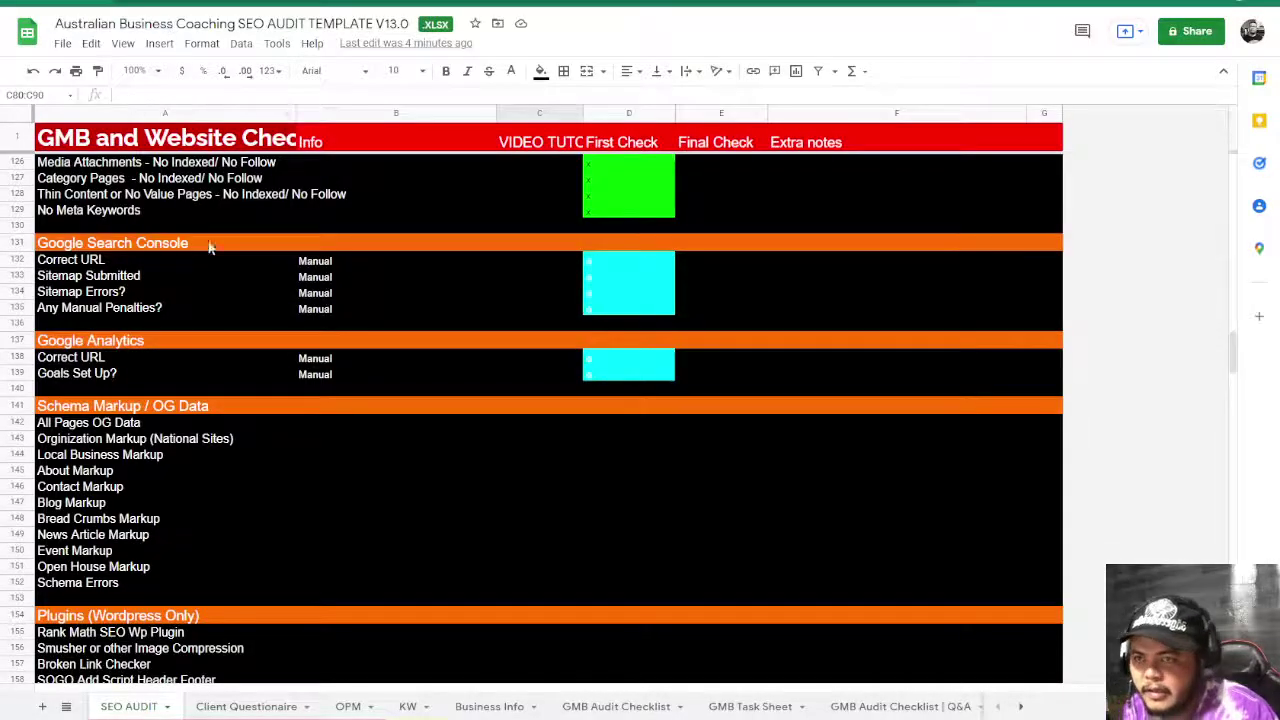
- Add the note 'Needs to have an about page' under Extra Notes in white text
scroll(325, 425, "down", 15)
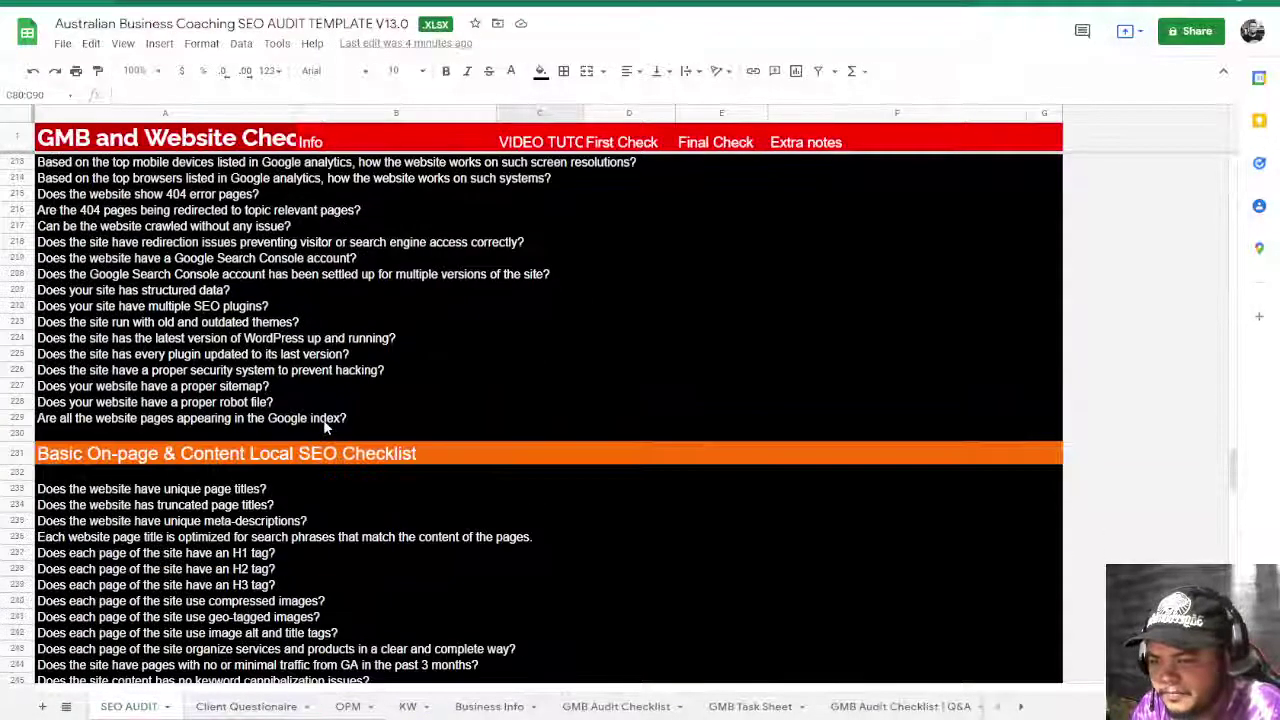
scroll(323, 419, "down", 15)
left_click(160, 311)
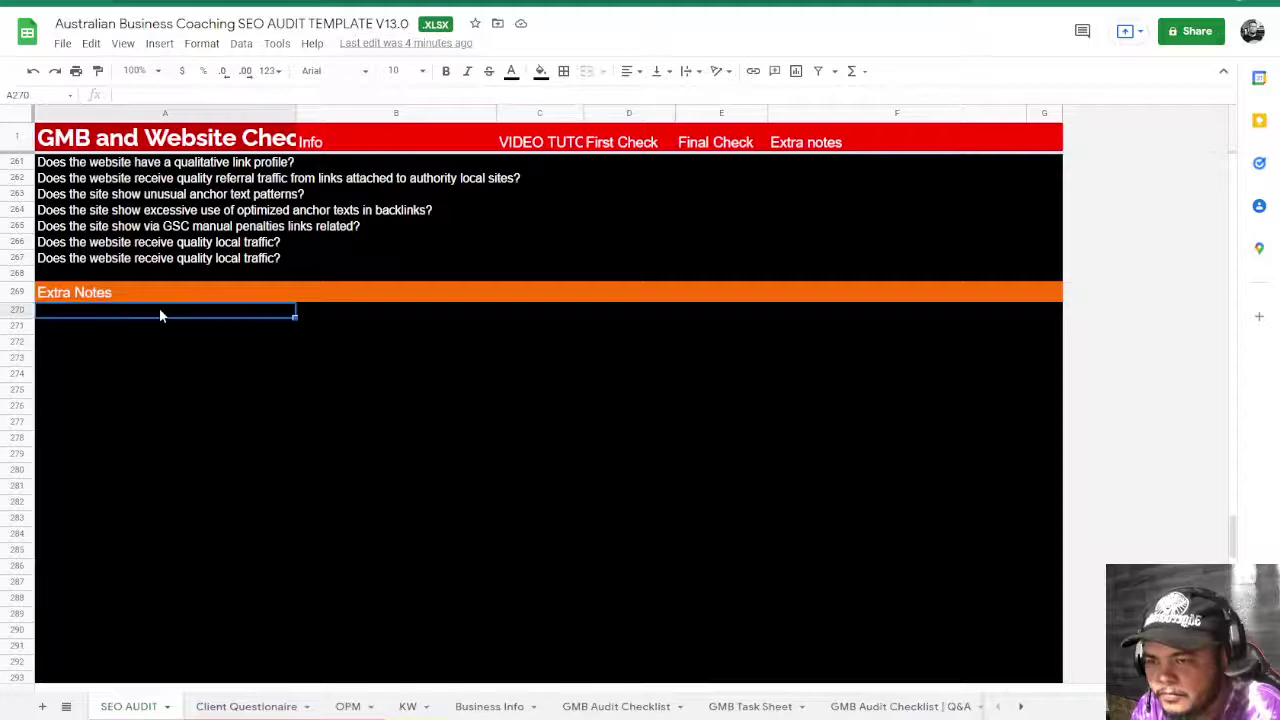
type("Nee")
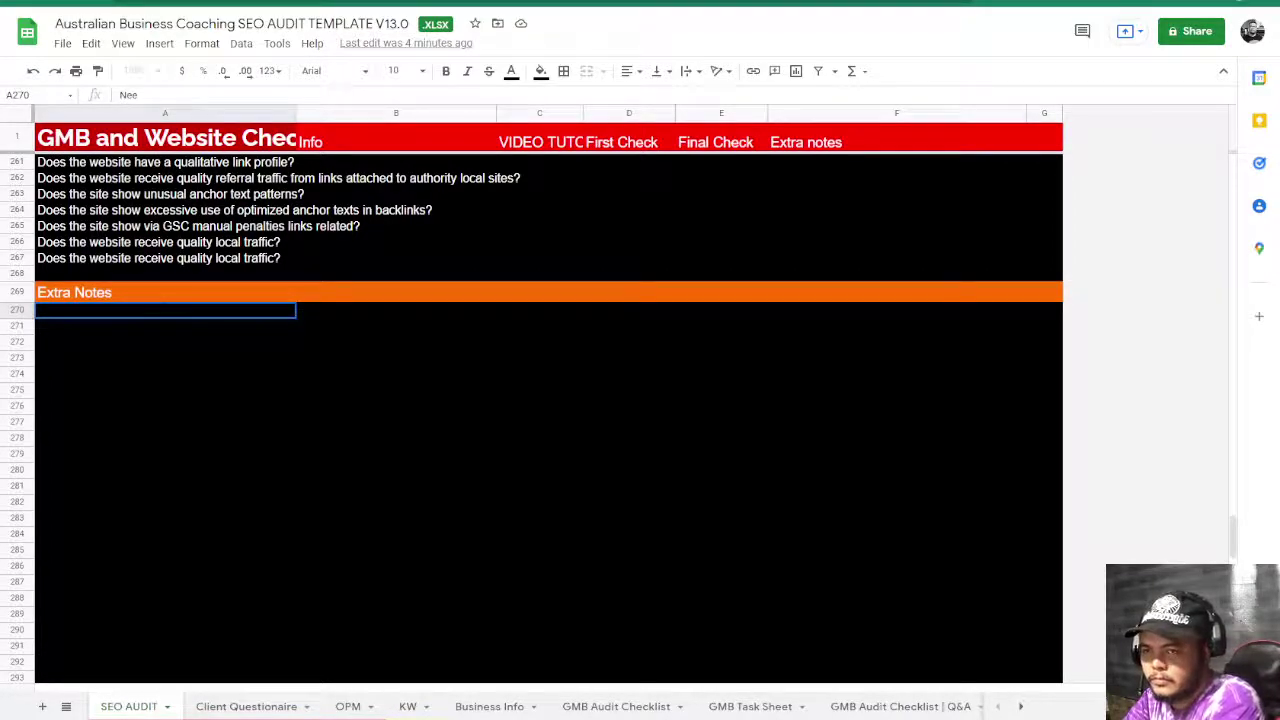
type("ds to have an about")
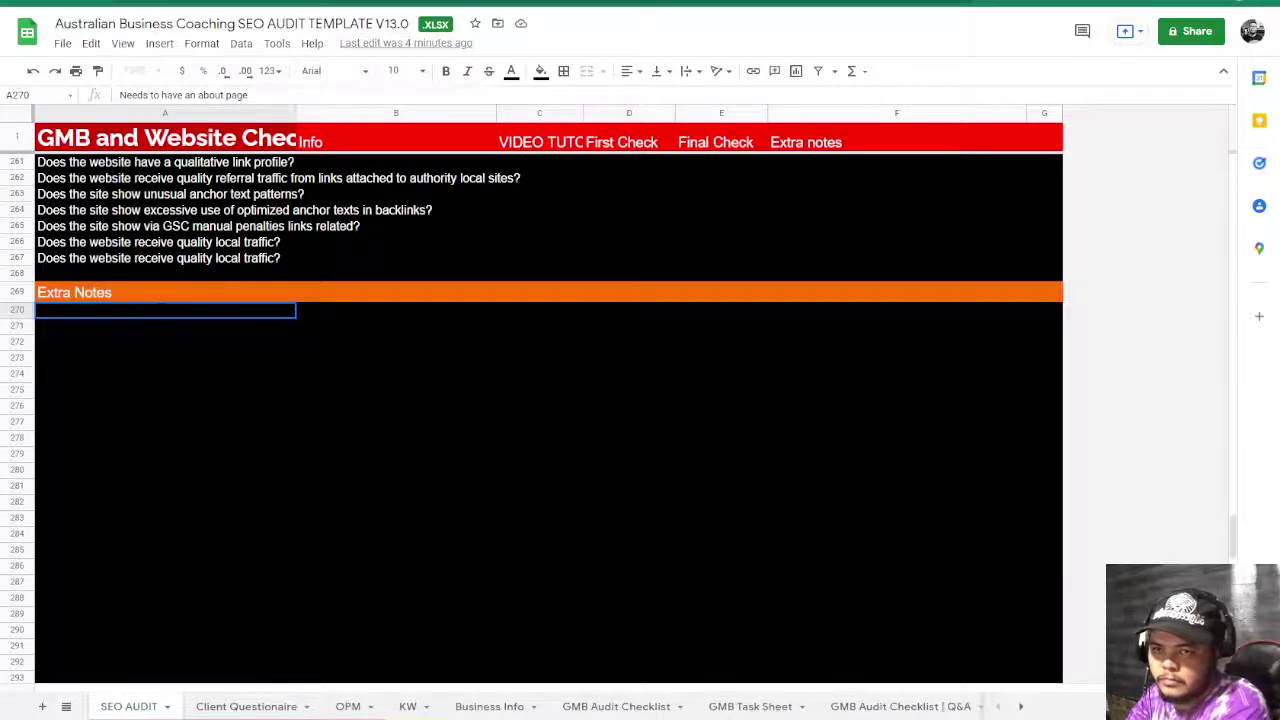
type(" page")
key("Return")
left_click(123, 308)
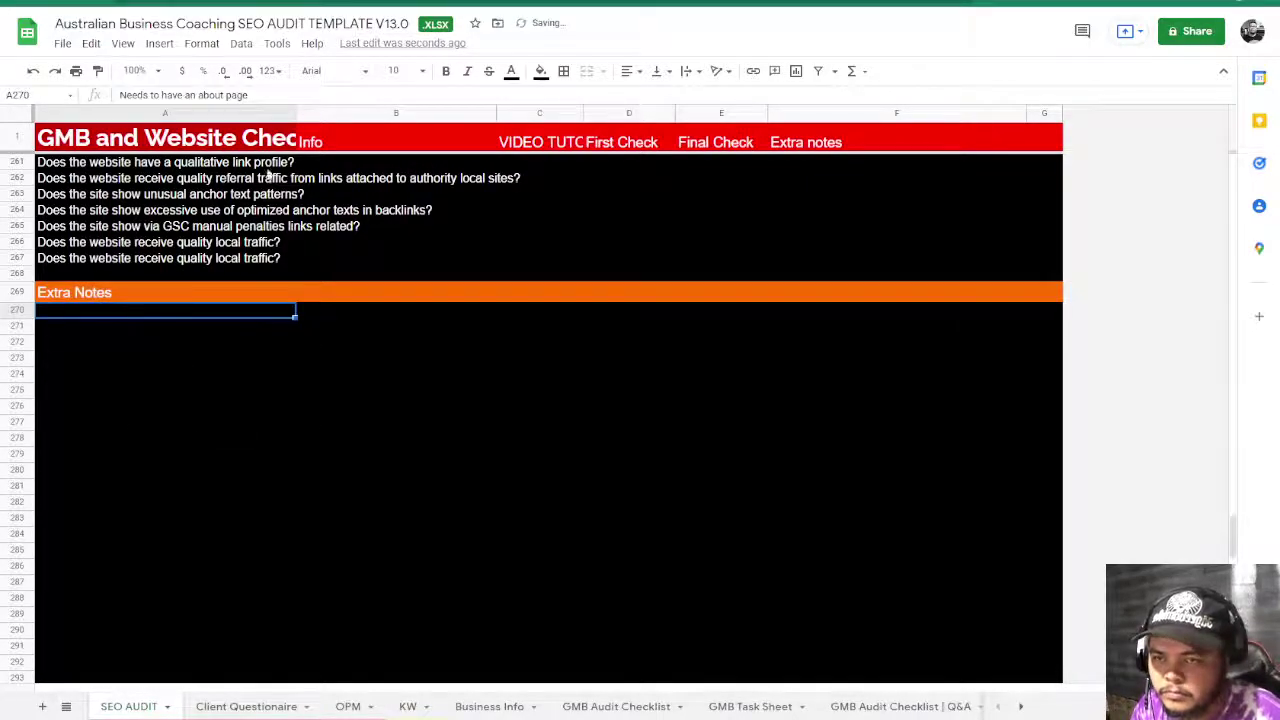
left_click(511, 70)
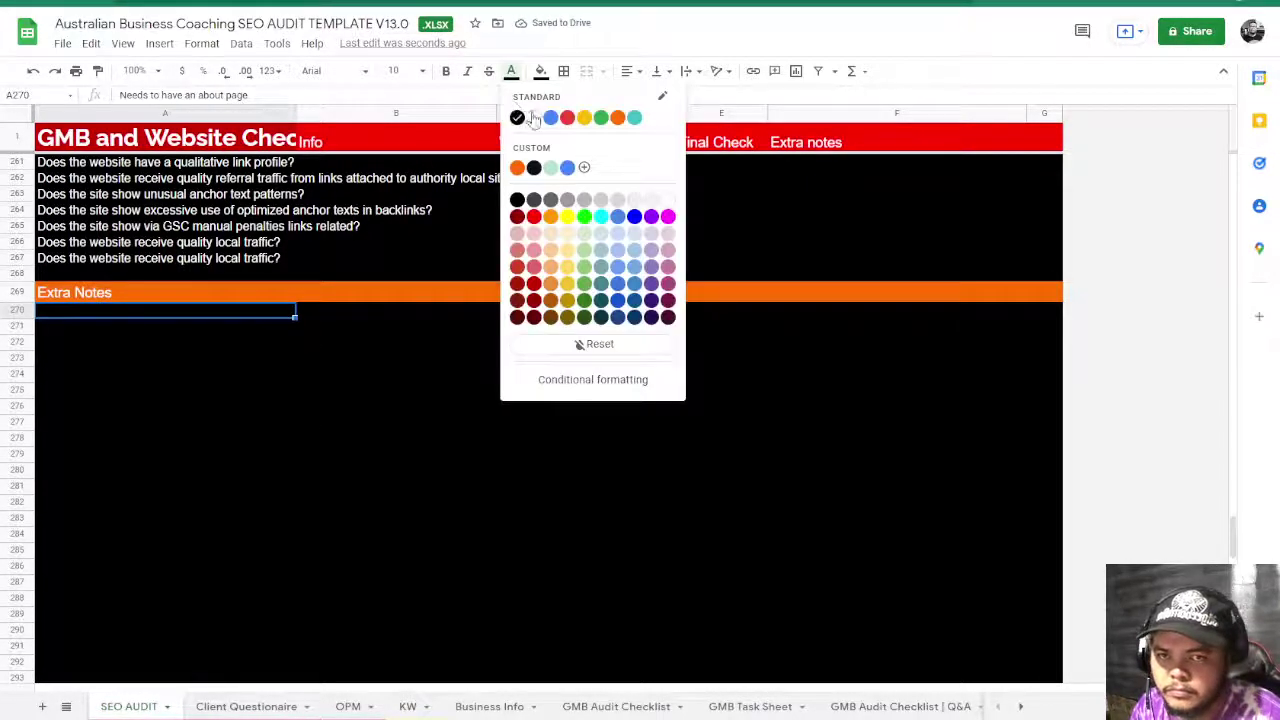
left_click(533, 118)
left_click(582, 458)
- Mark the About, Contact, Privacy Policy check in D18 as 'n', turning it red
scroll(580, 450, "up", 20)
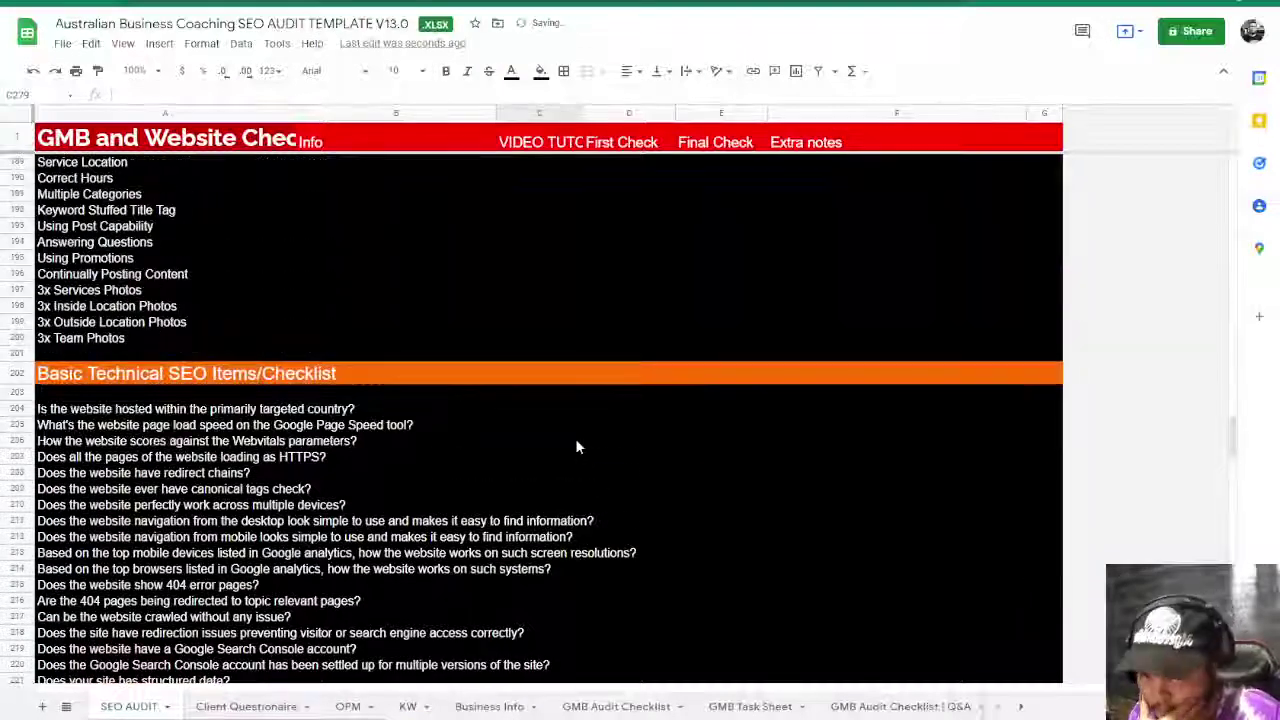
scroll(575, 446, "up", 15)
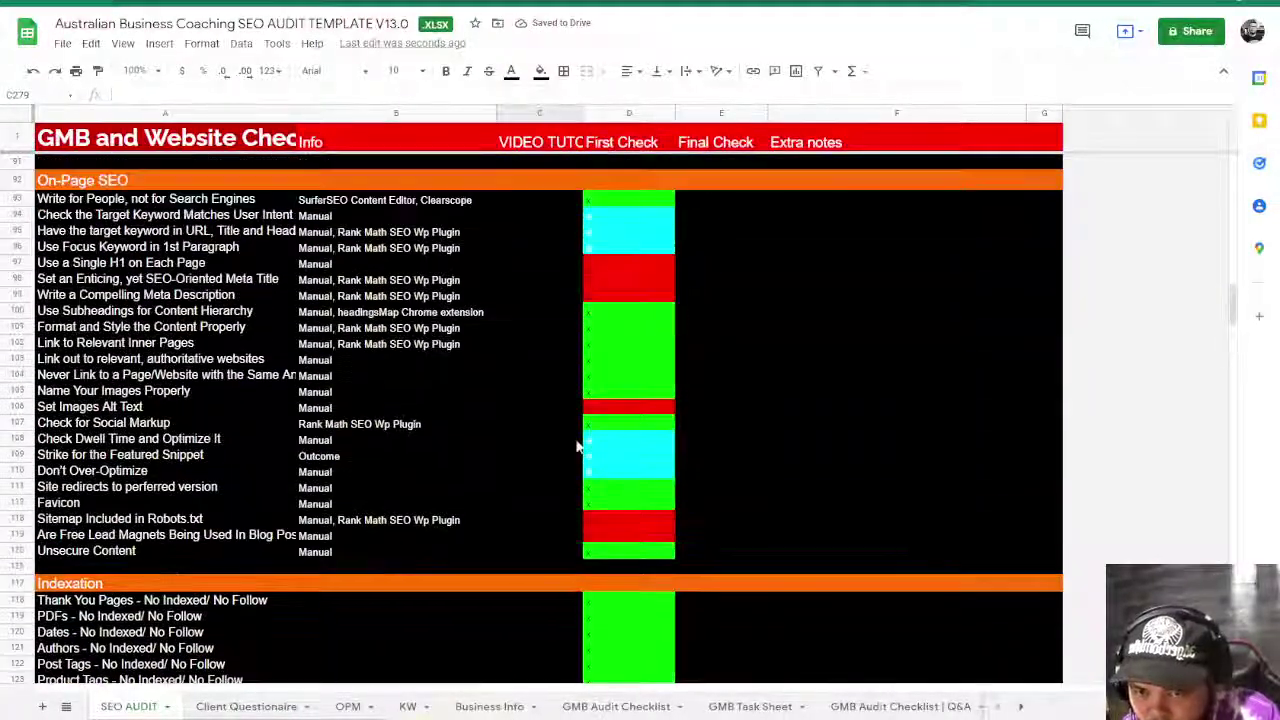
scroll(577, 446, "up", 15)
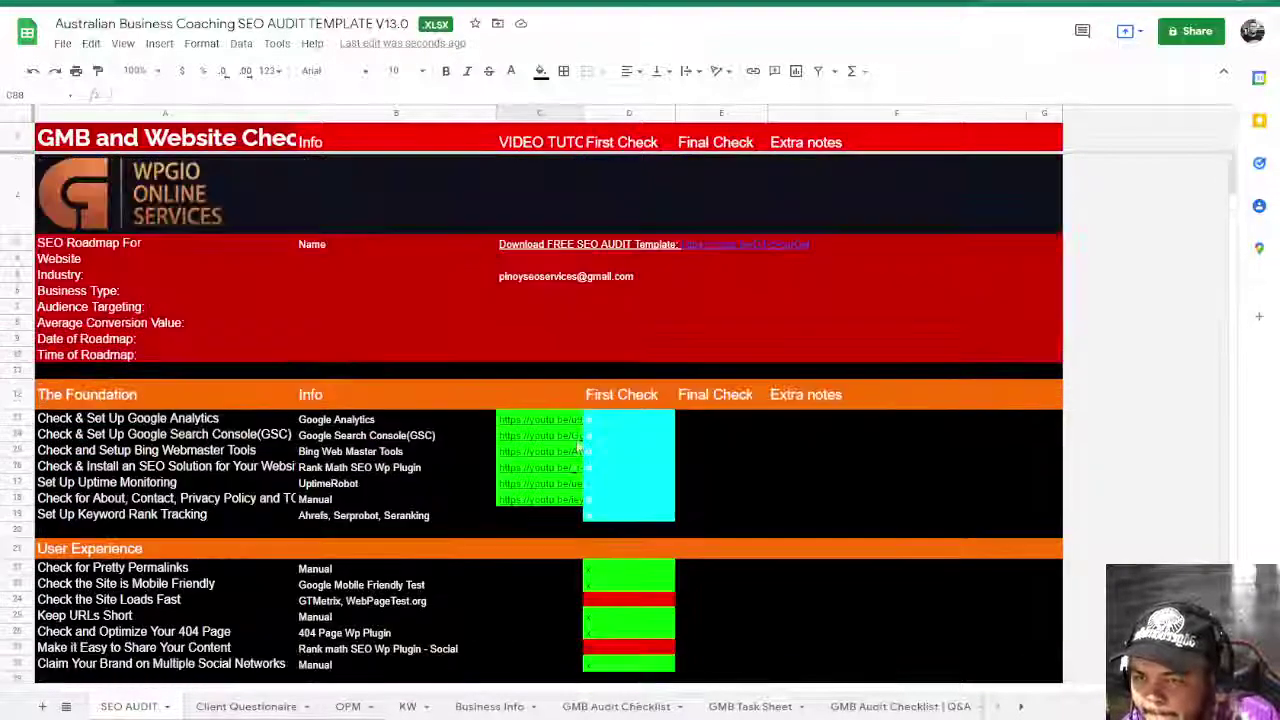
scroll(533, 437, "down", 2)
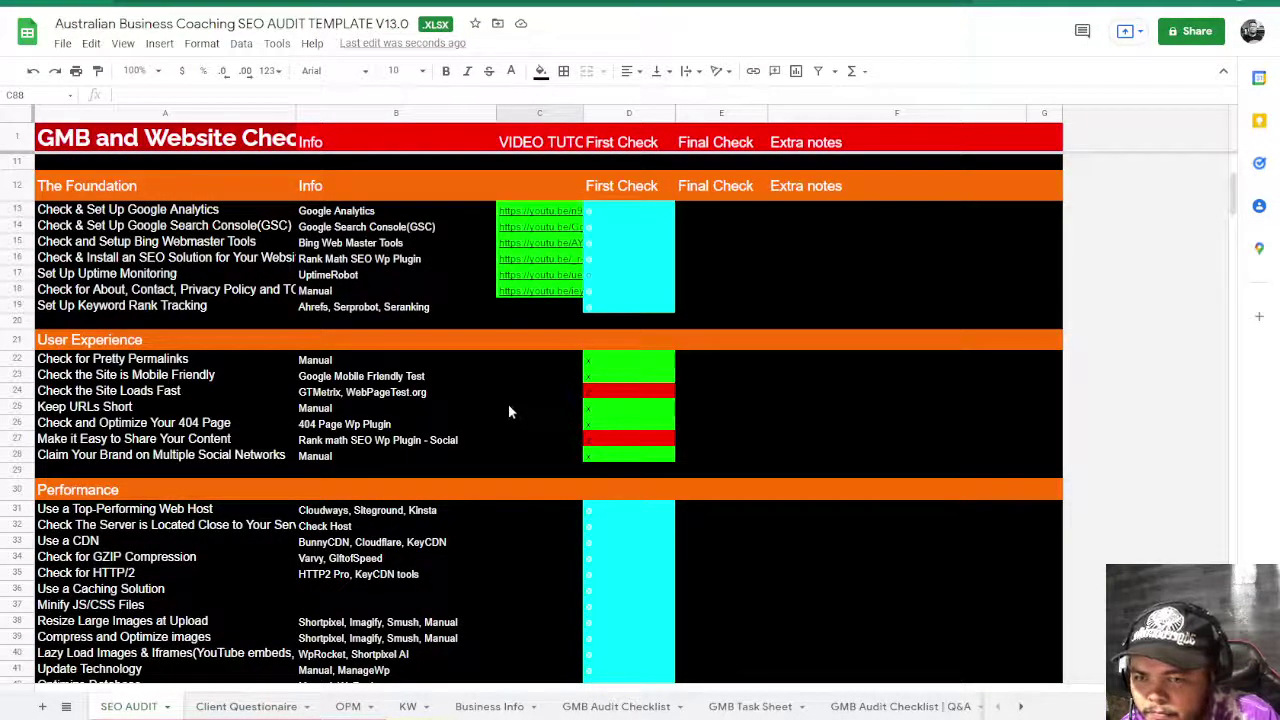
left_click(185, 289)
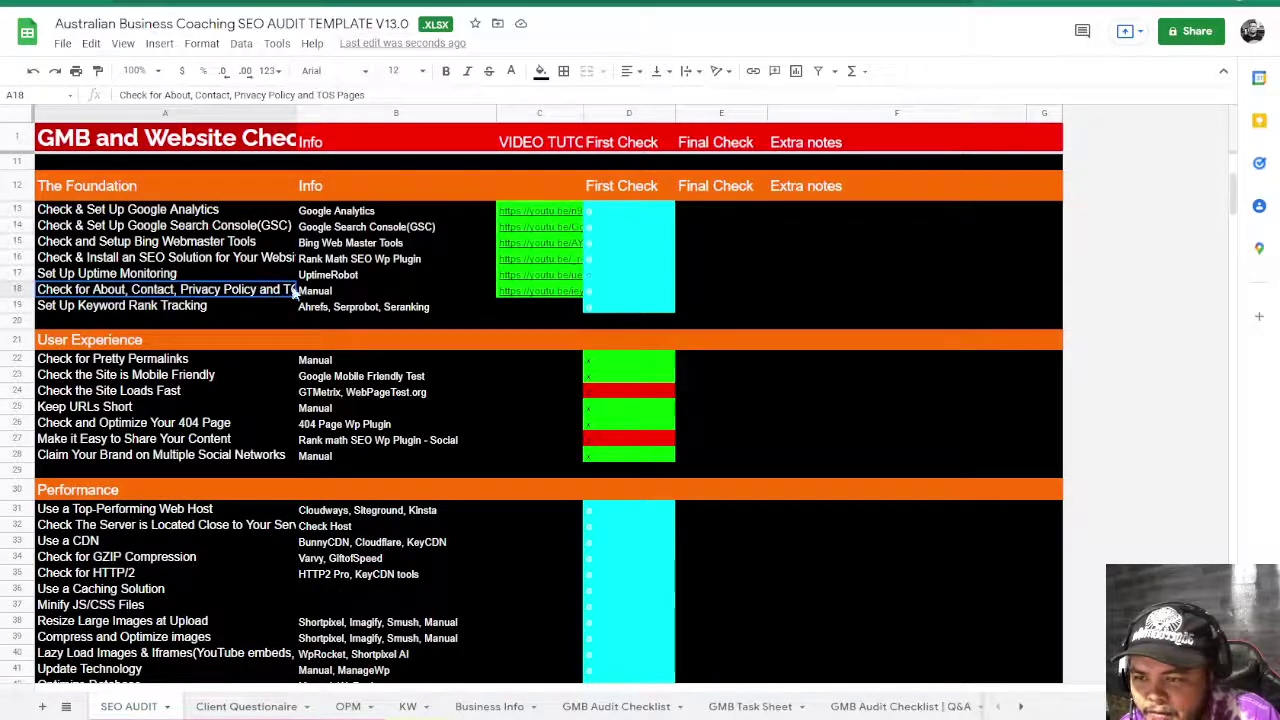
left_click(632, 293)
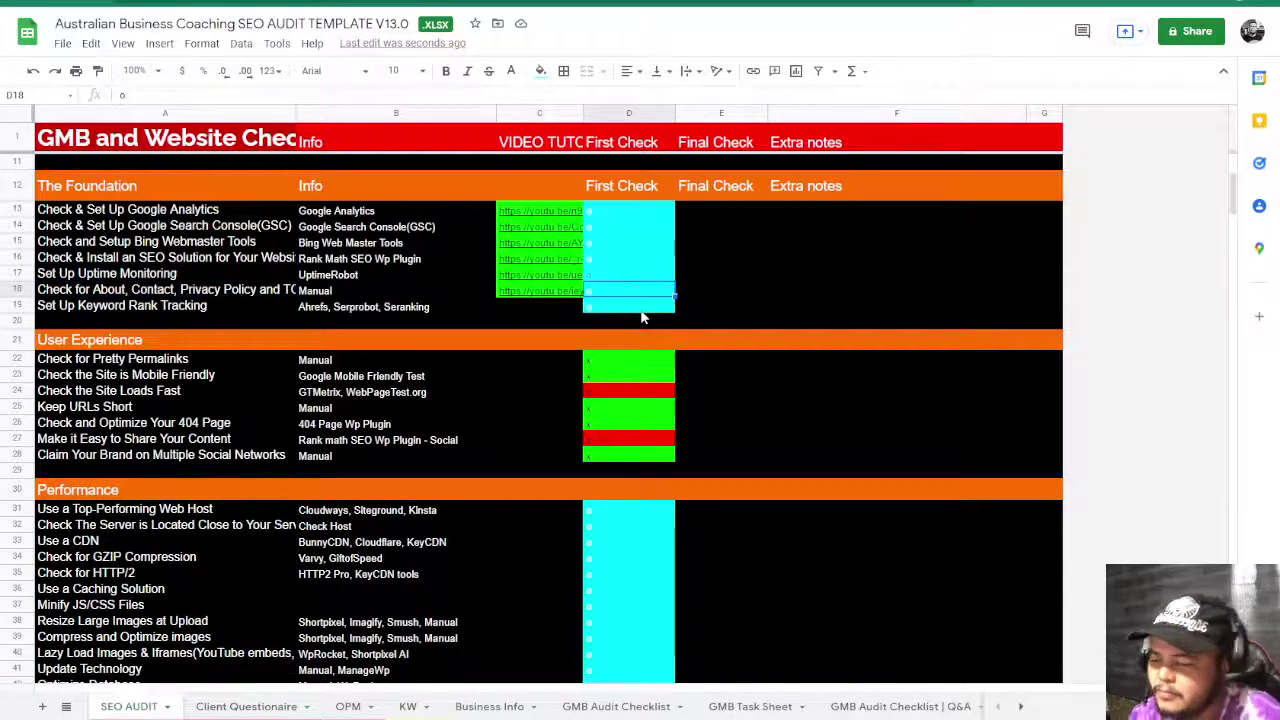
type("n")
left_click(790, 321)
scroll(733, 456, "down", 5)
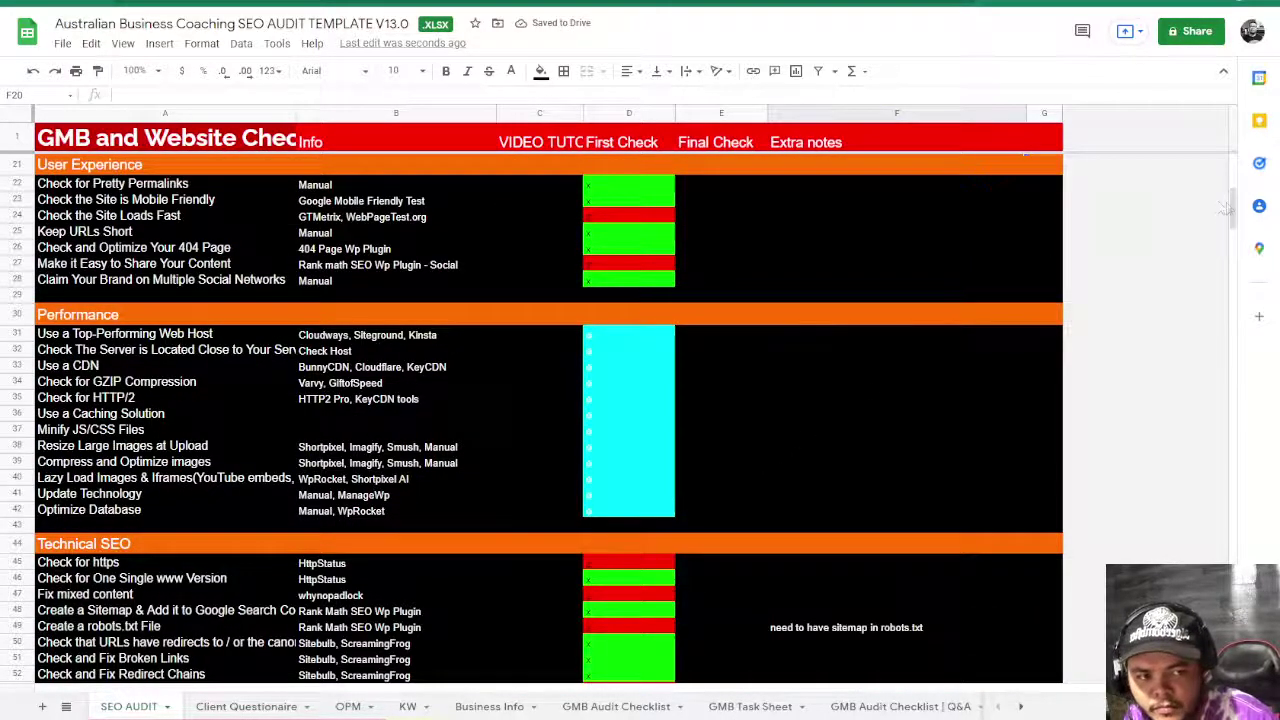
left_click_drag(1234, 215, 1249, 362)
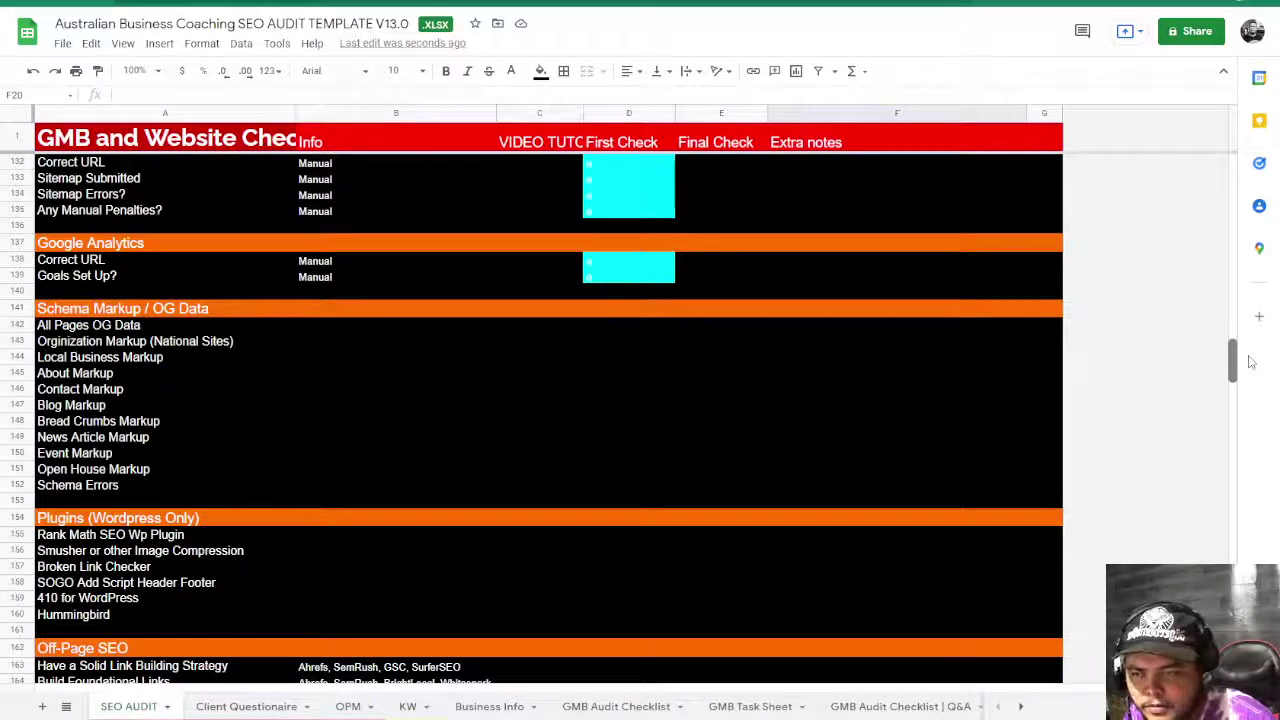
- Mark the Schema Markup and OG Data checks D142–D151 red and Schema Errors green
left_click(622, 328)
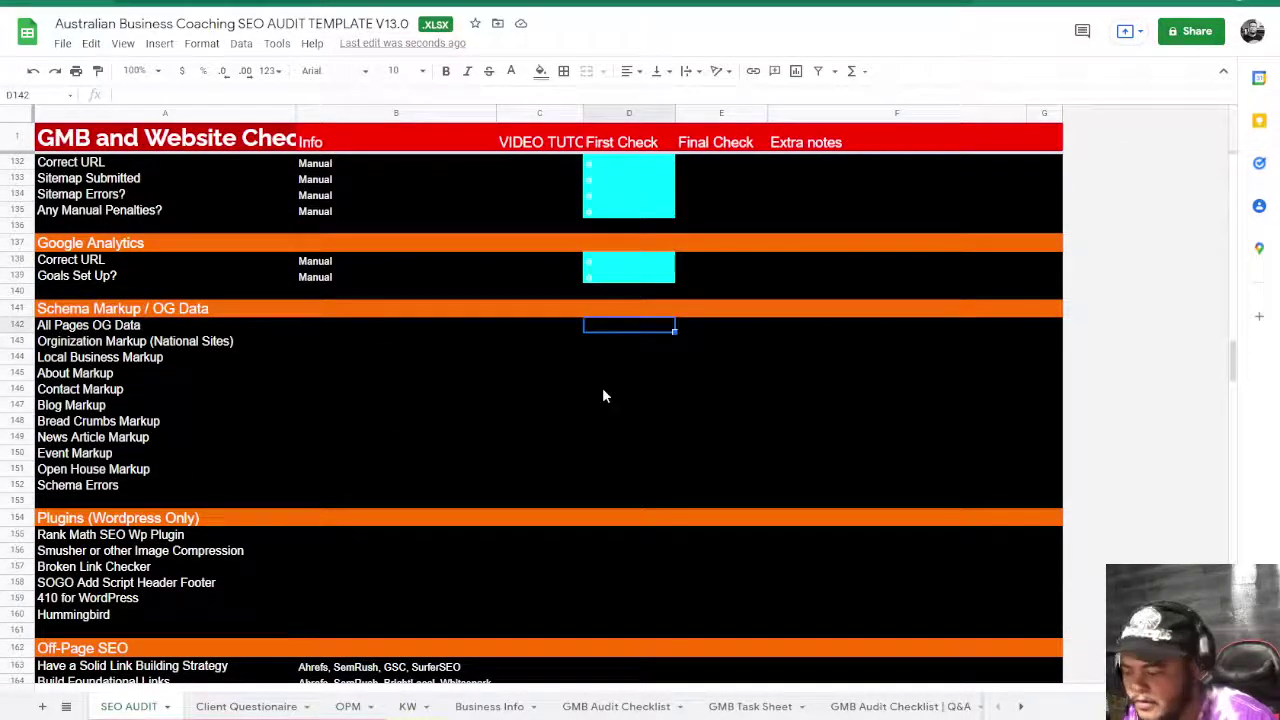
type("x x x x  x x x")
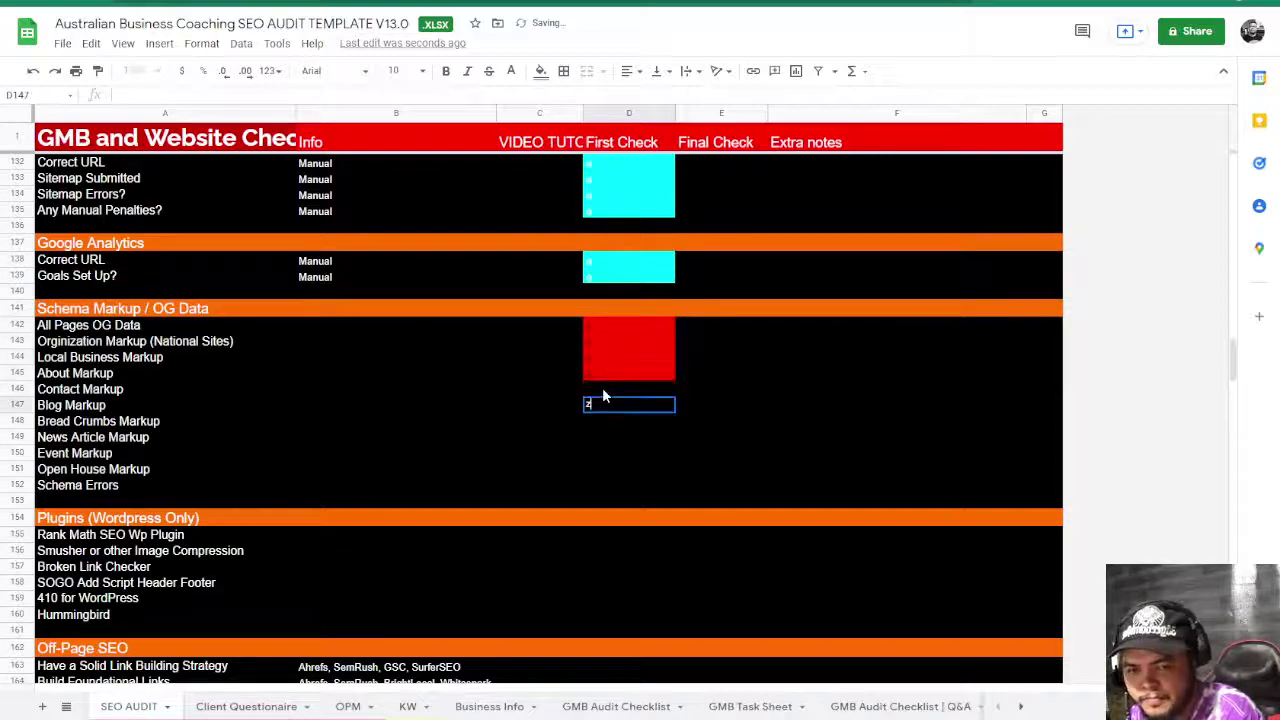
left_click(602, 395)
type("x")
key("Return")
key("Return")
key("Return")
key("Return")
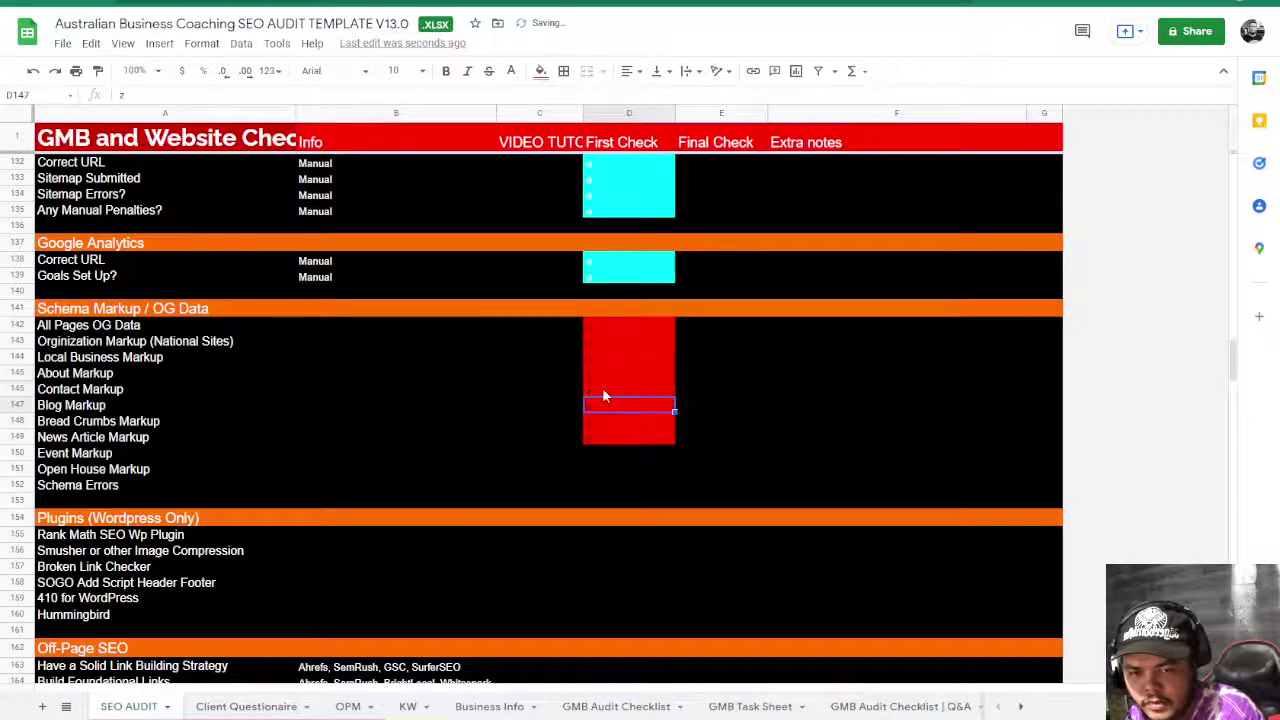
type("x")
key("Return")
key("Return")
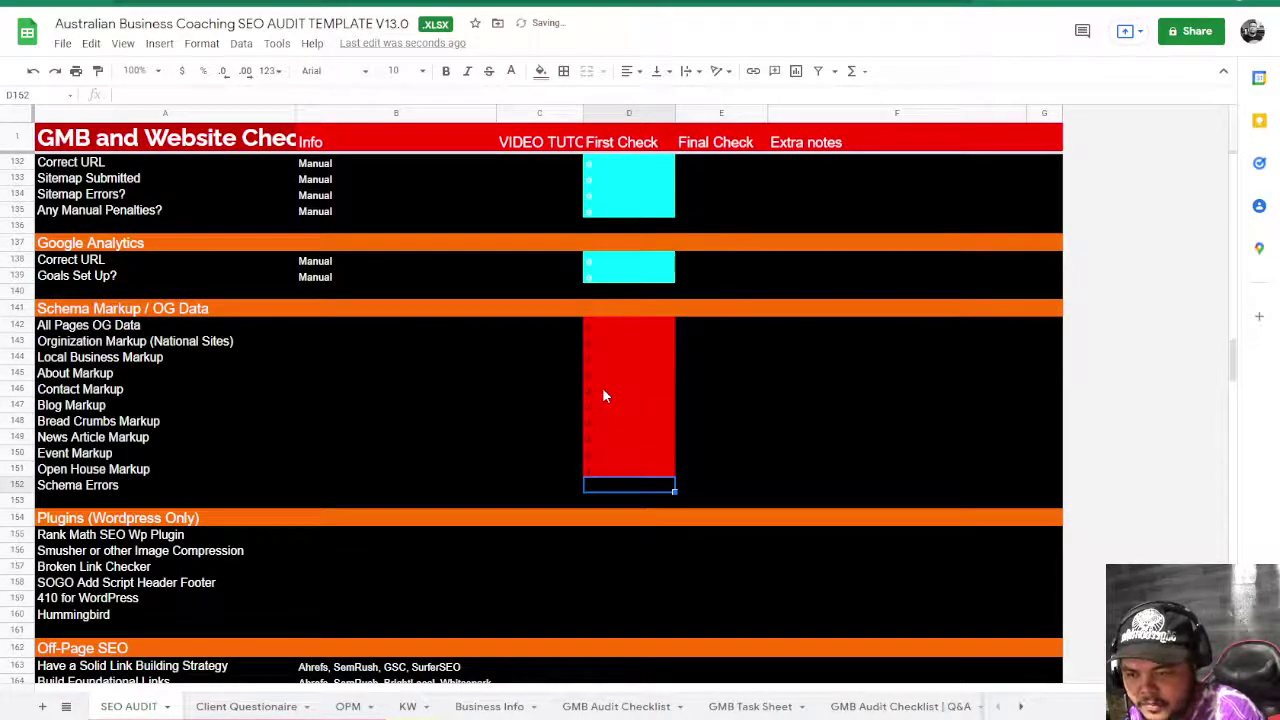
type("x")
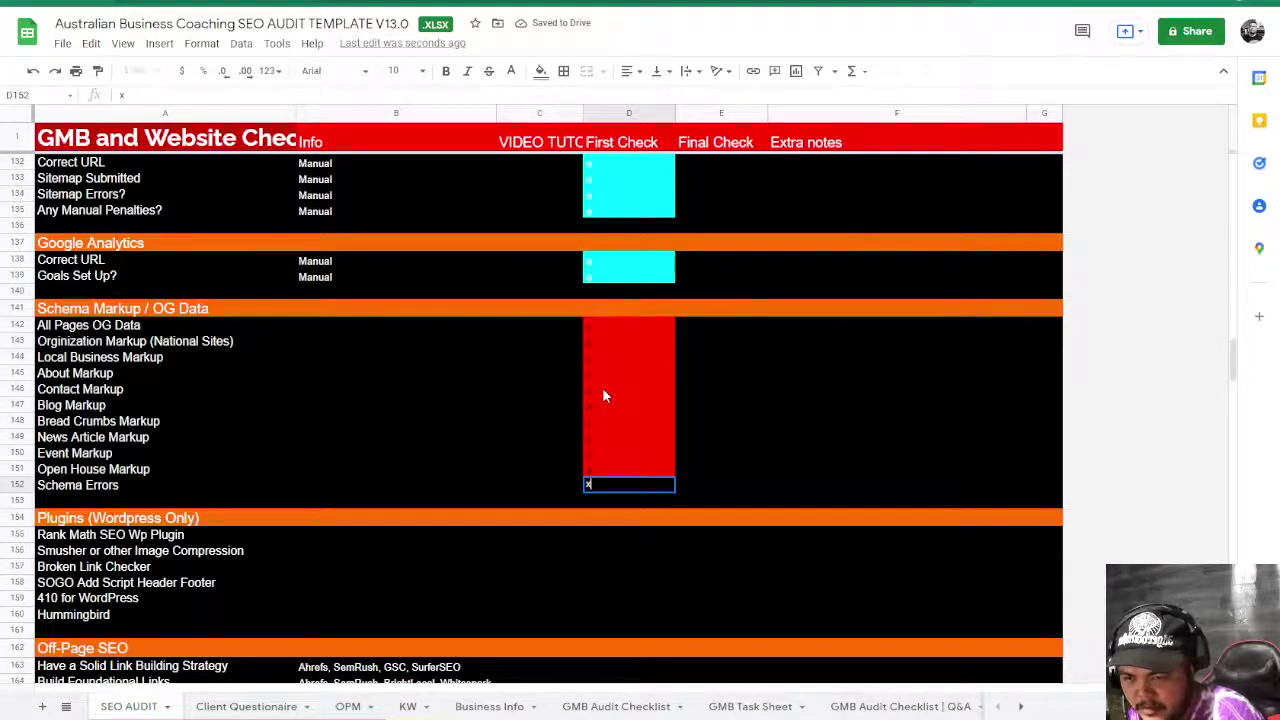
key("Return")
- Mark all six Plugins first checks green with x
key("Down")
key("Down")
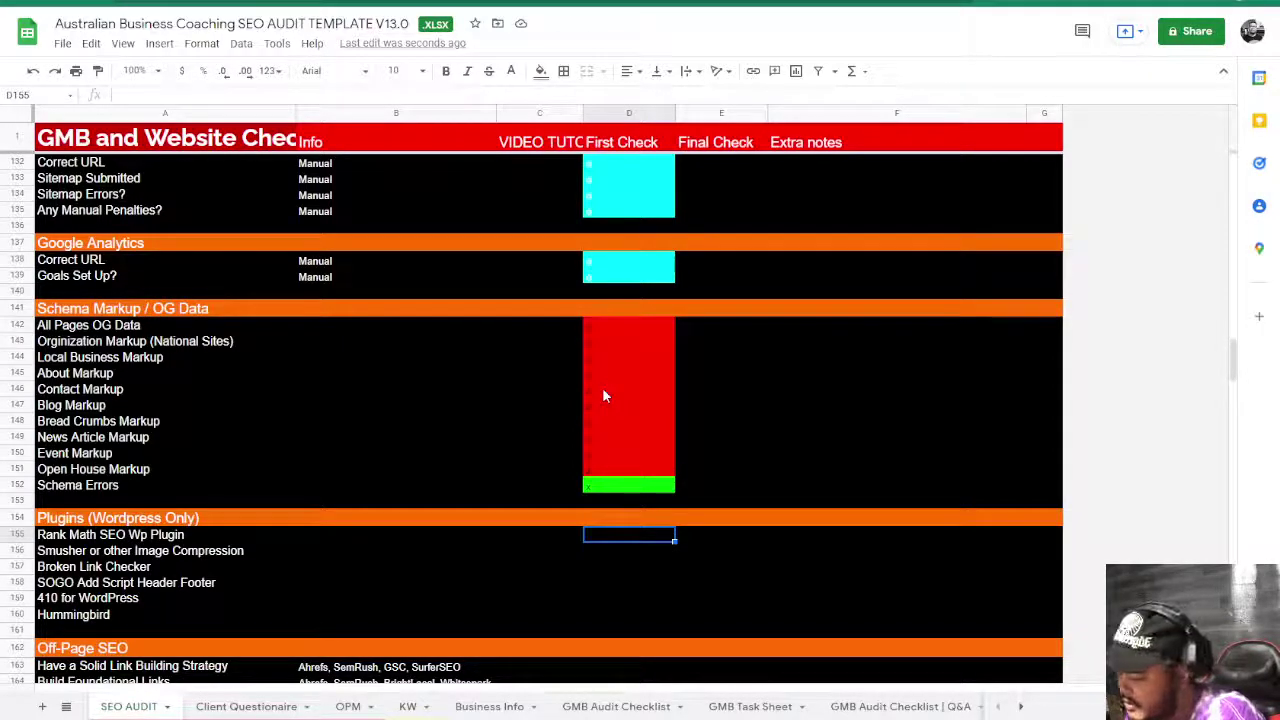
type("x")
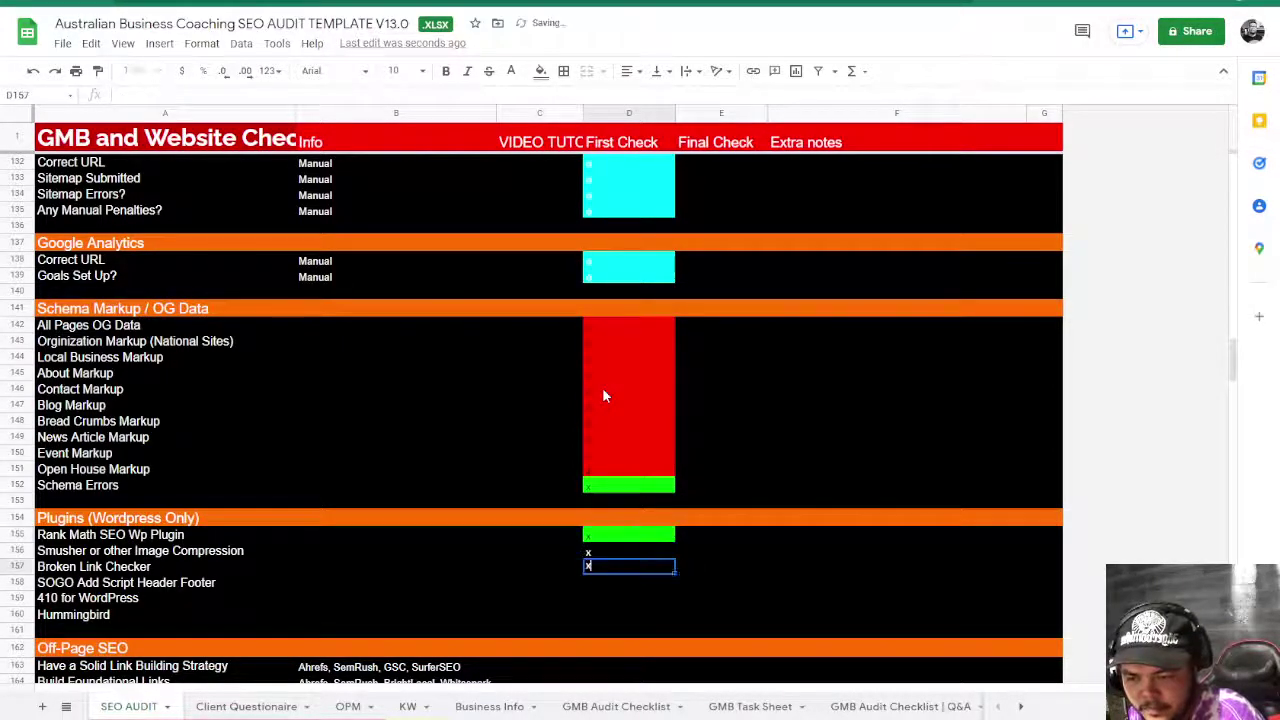
type(" x x x x x")
key("Right")
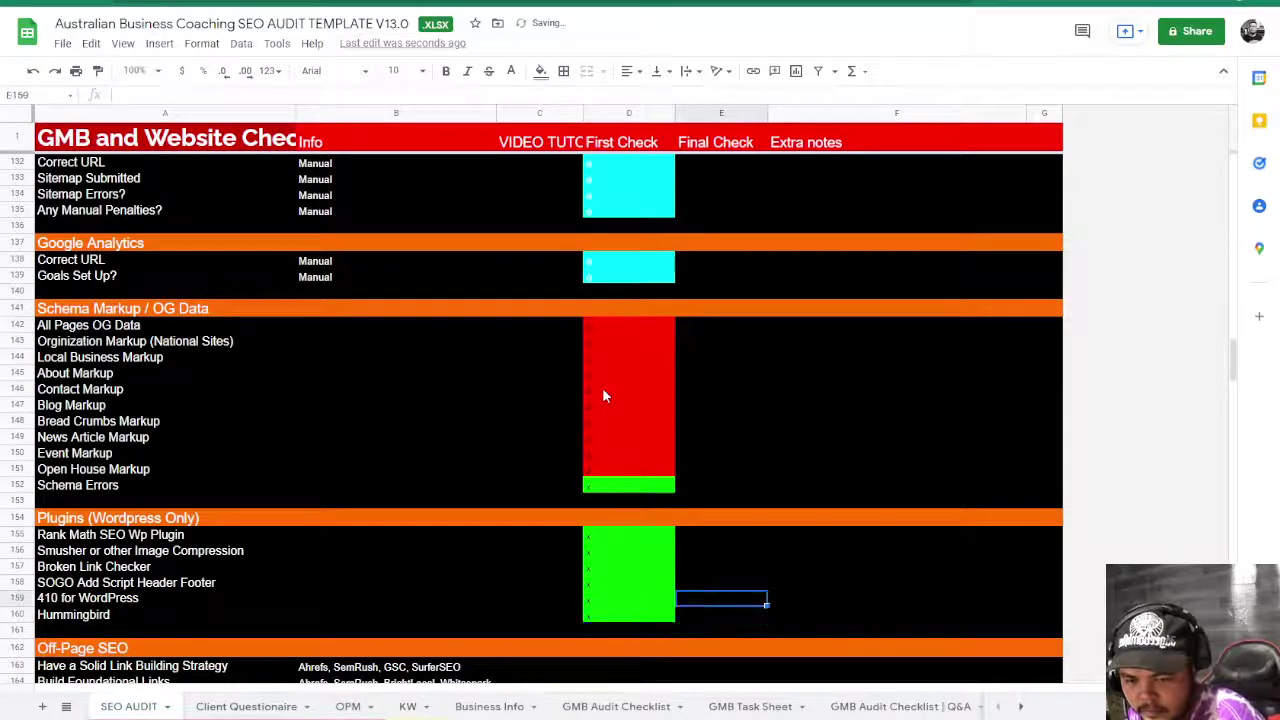
key("Left")
key("Left")
key("Right")
key("Right")
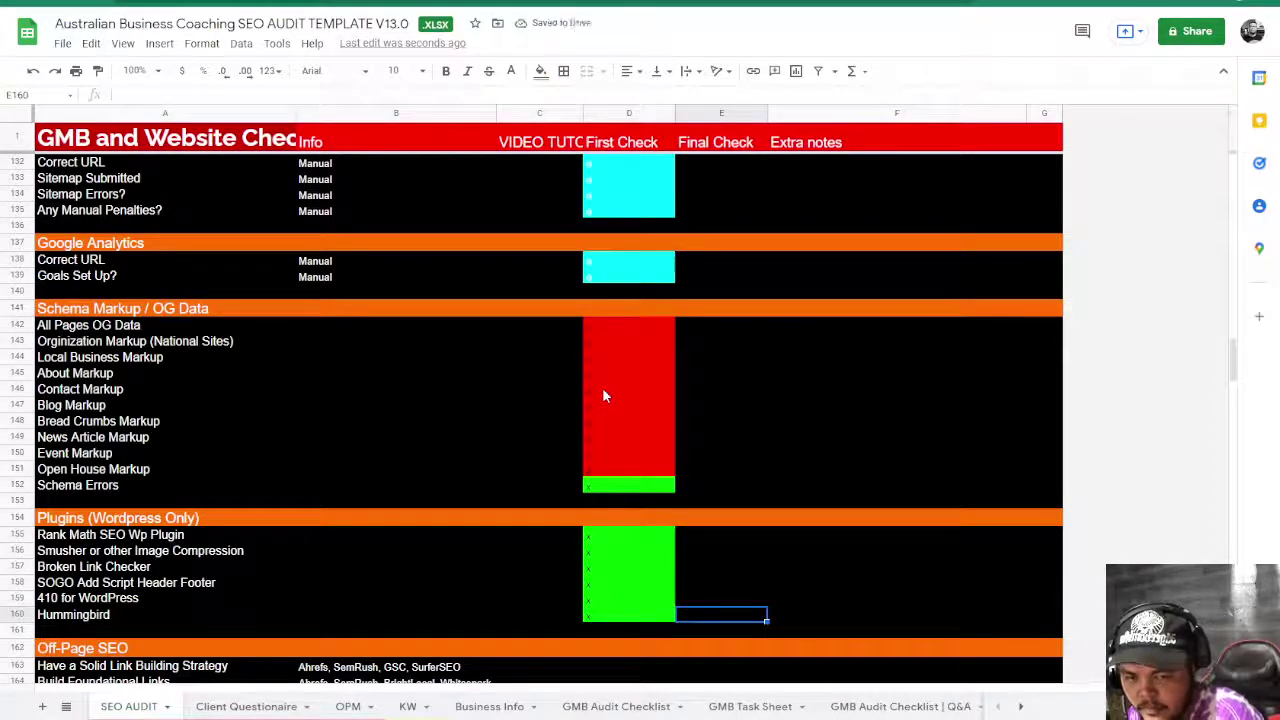
- Review the Plugins block A155:F160, picking out the SOGO Add Script Header Footer item
scroll(603, 396, "down", 3)
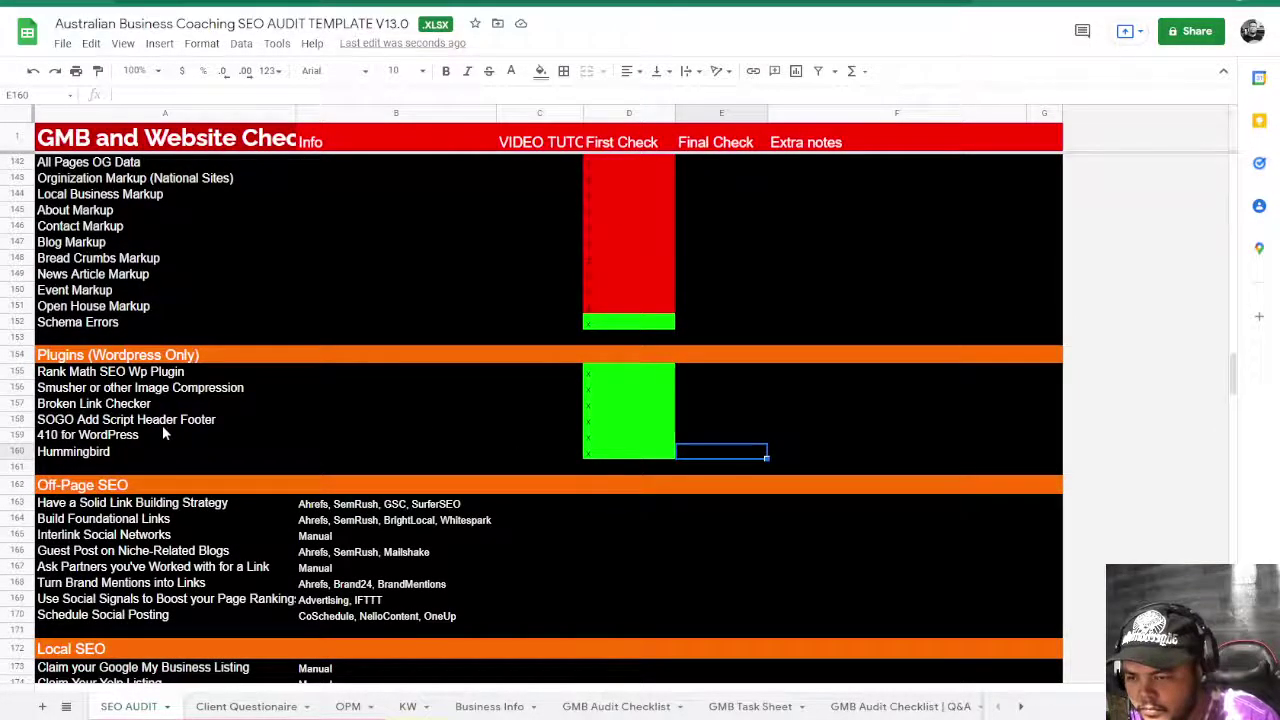
scroll(162, 425, "down", 2)
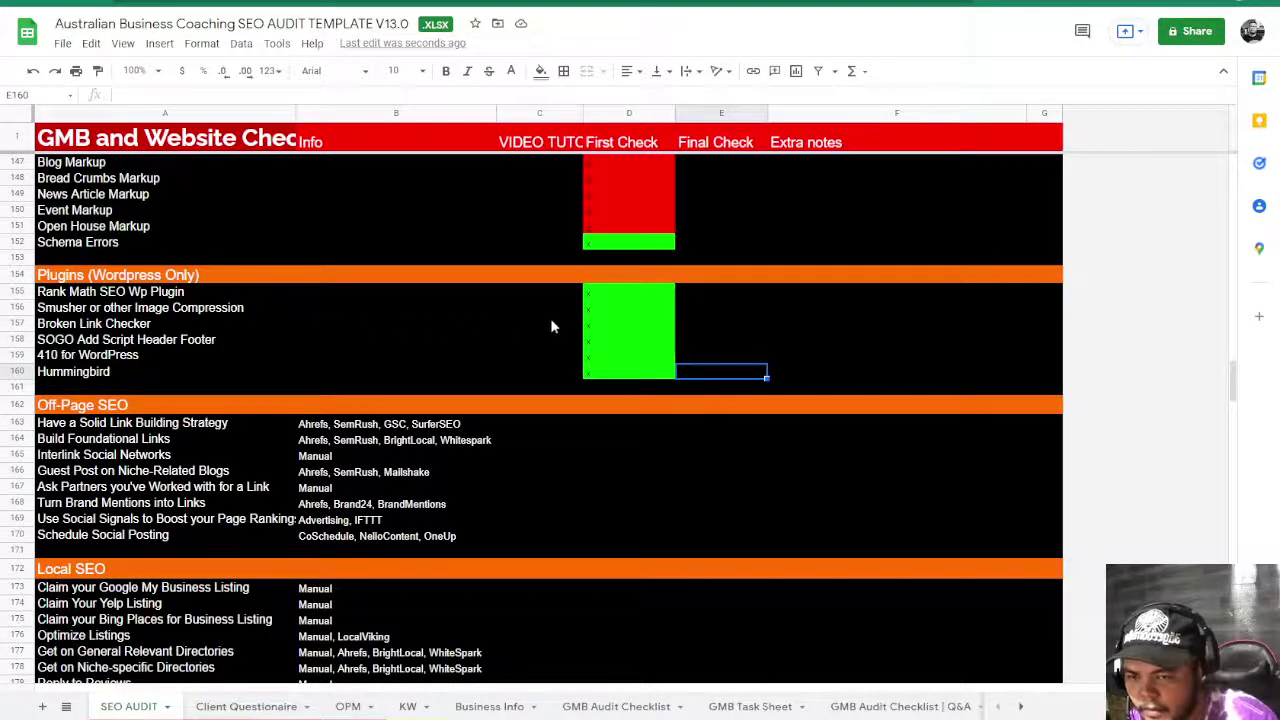
left_click_drag(260, 296, 800, 366)
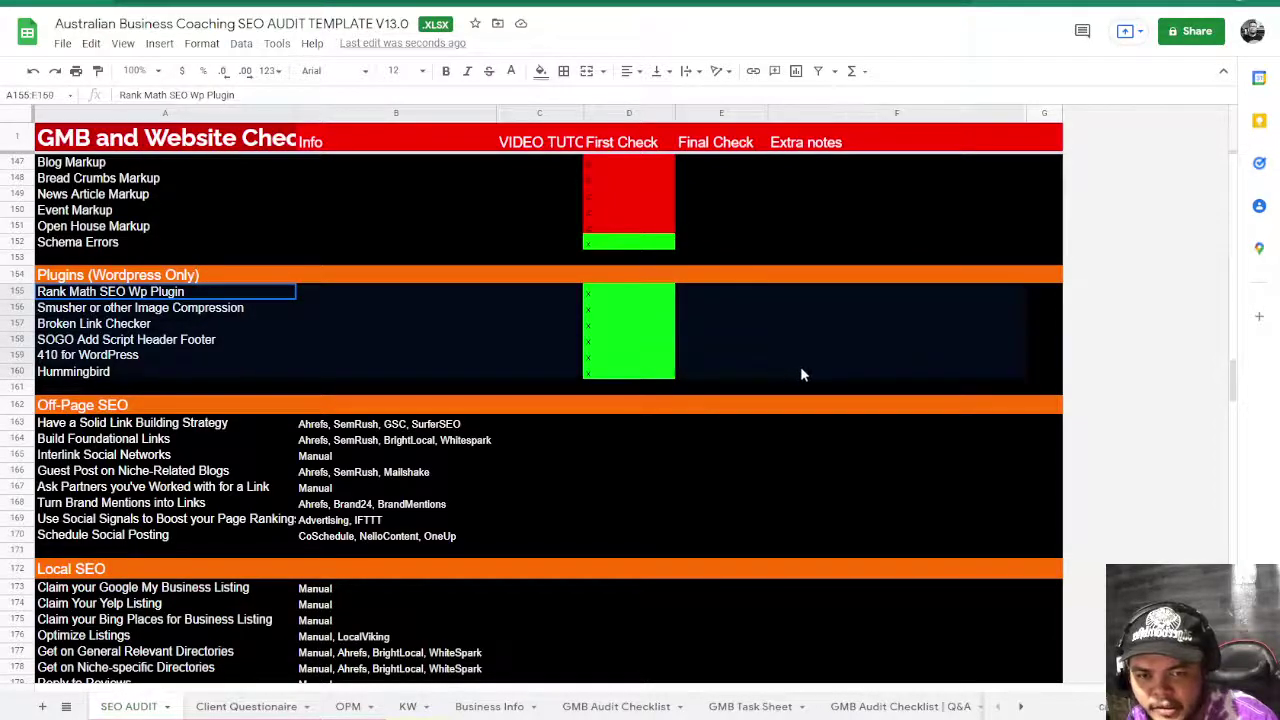
left_click(150, 291)
left_click(154, 340)
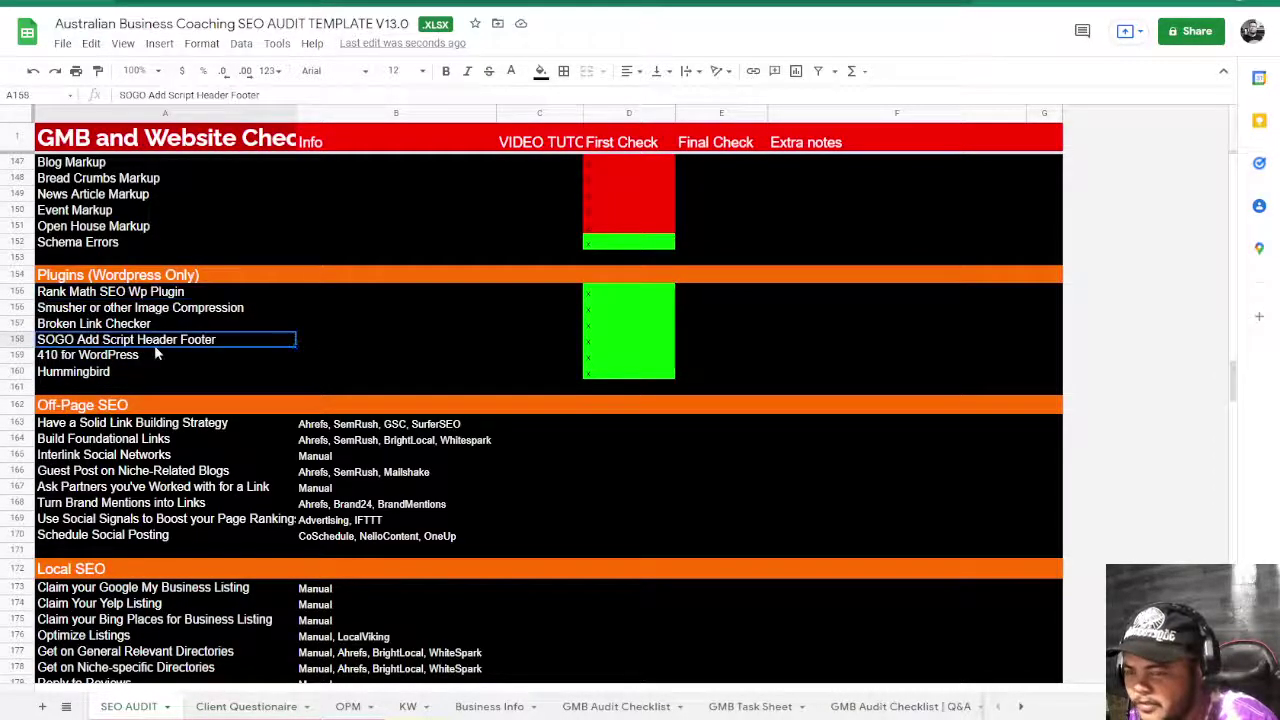
scroll(239, 375, "down", 3)
scroll(239, 375, "up", 1)
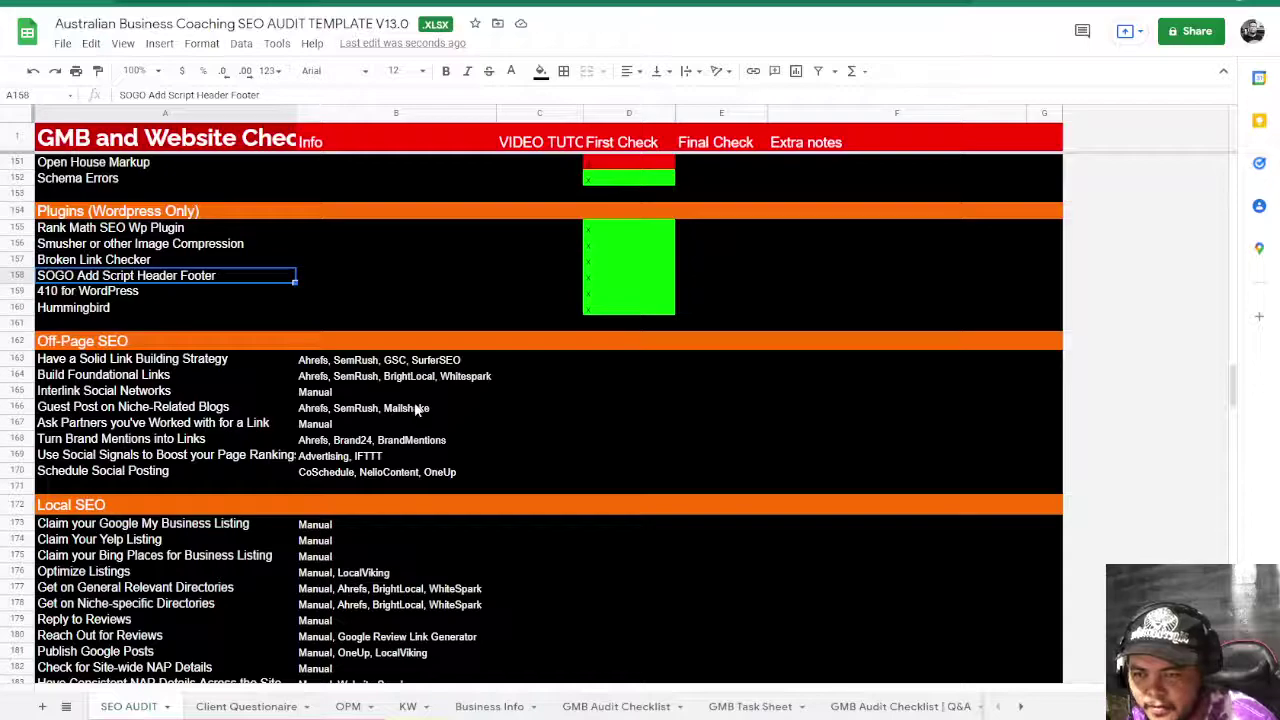
left_click(480, 392)
left_click(539, 360)
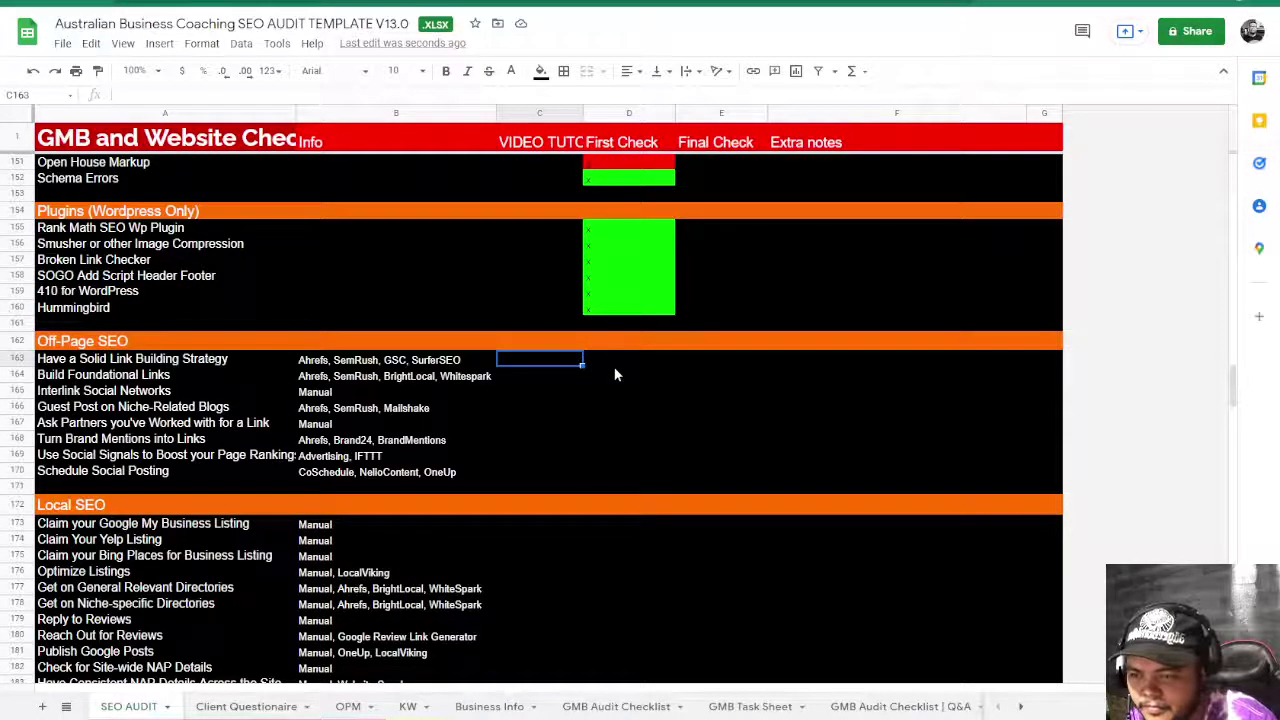
scroll(614, 373, "down", 3)
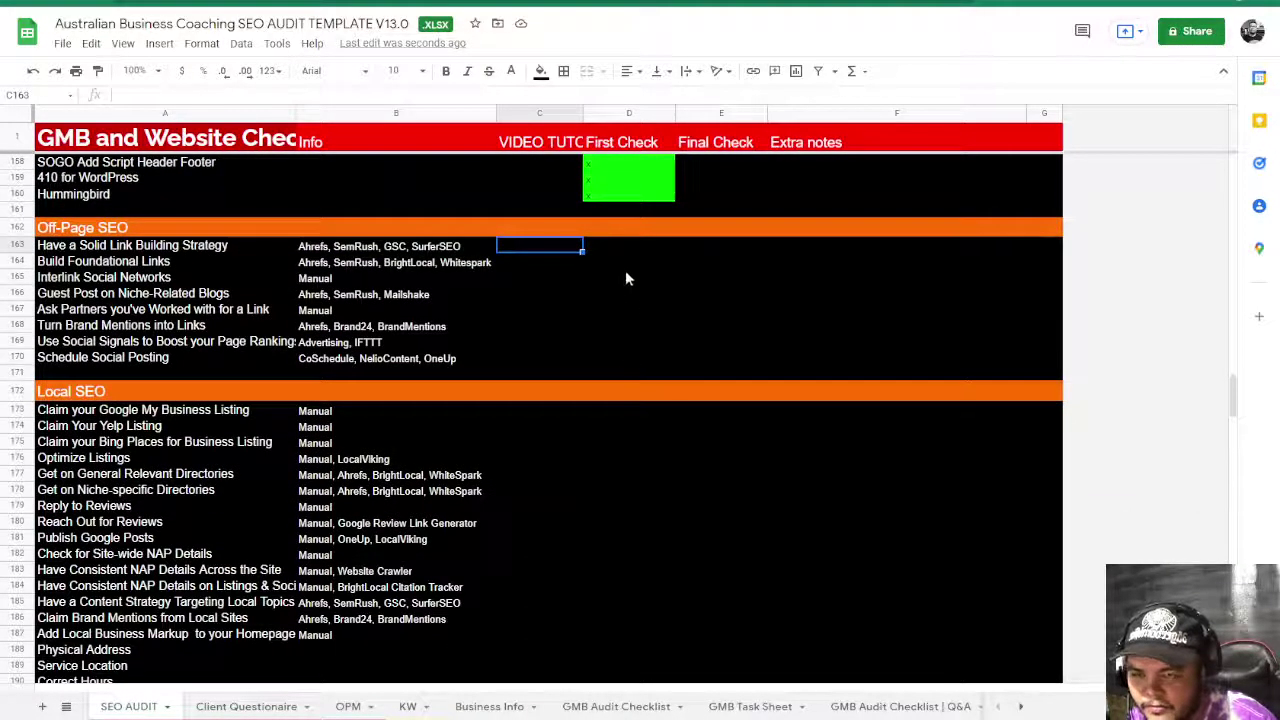
left_click(645, 248)
scroll(595, 392, "down", 10)
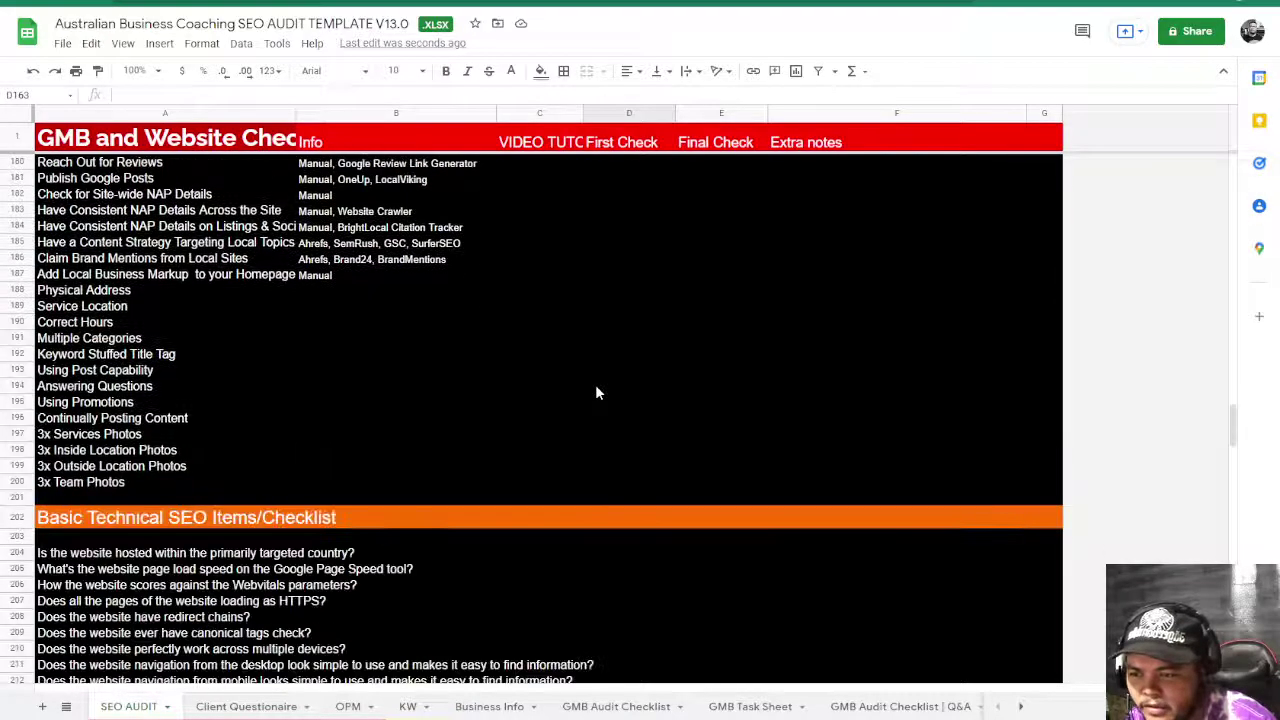
scroll(595, 392, "down", 3)
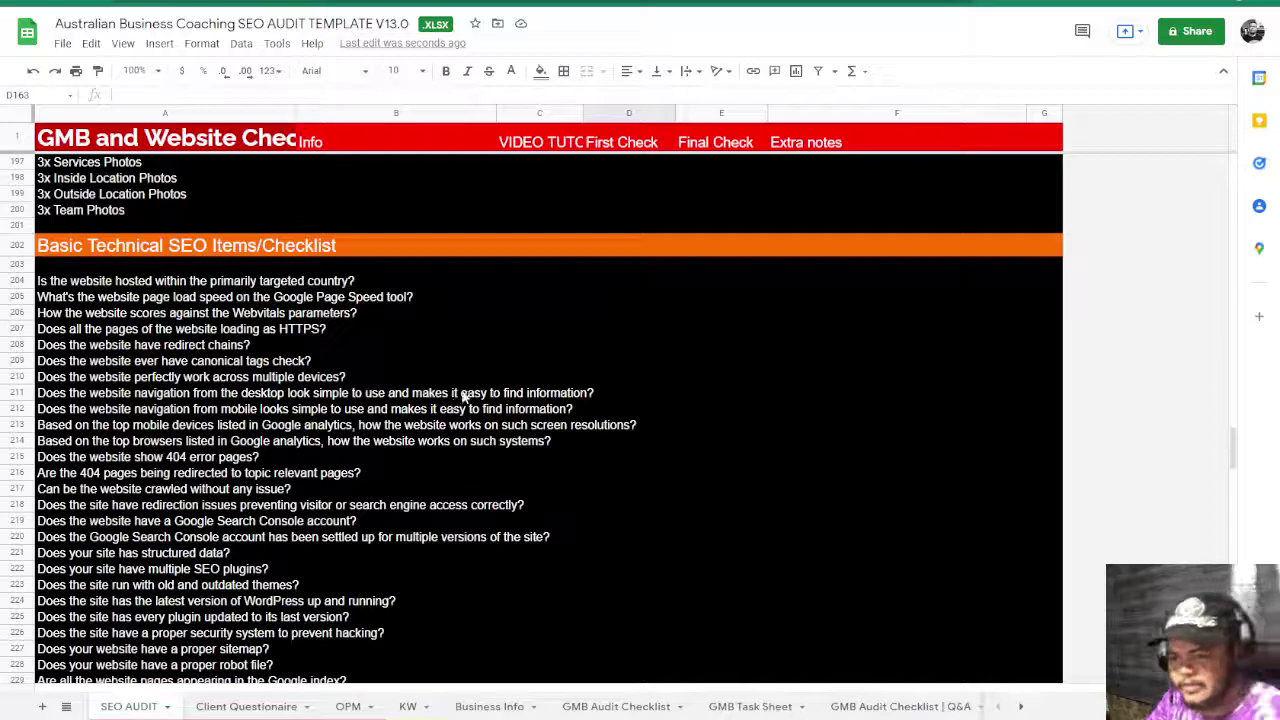
scroll(464, 397, "down", 9)
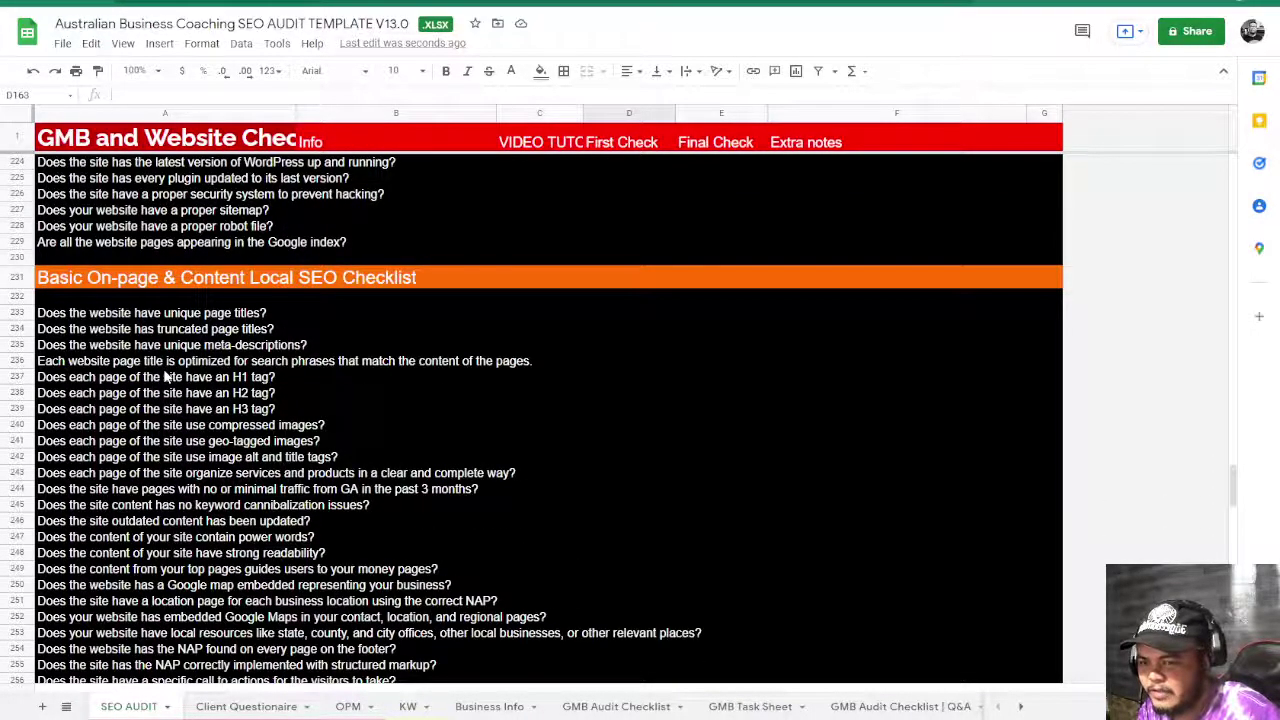
scroll(165, 376, "down", 7)
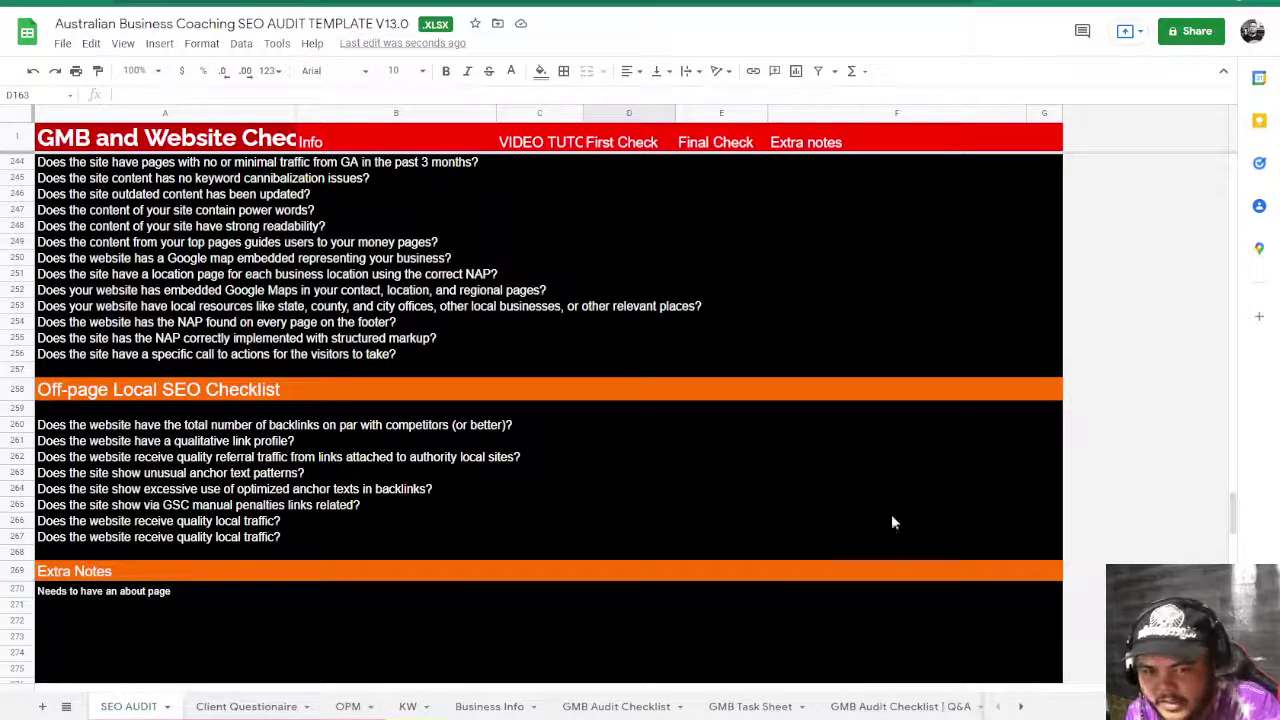
scroll(752, 443, "up", 12)
scroll(753, 443, "up", 10)
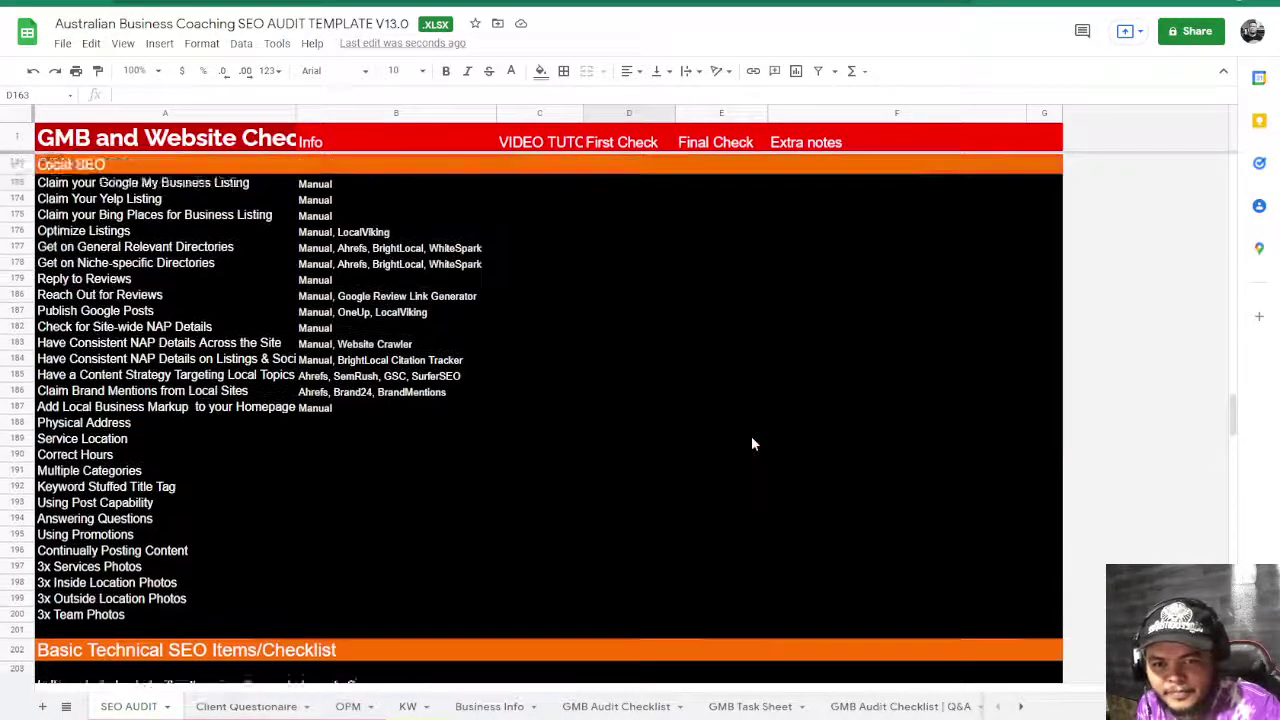
scroll(753, 443, "down", 2)
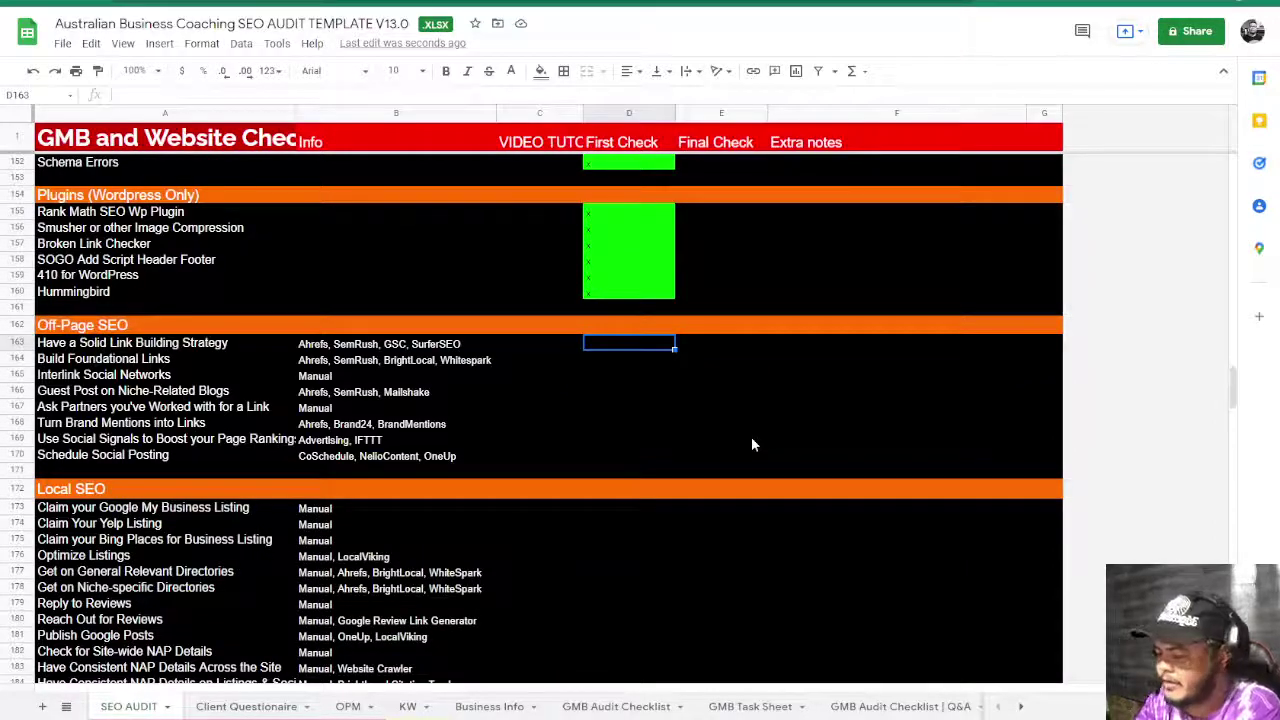
- Paste the cyan check into the Off-Page SEO (D163:D170) and Local SEO (D173:D198) First Check cells
key("ctrl+v")
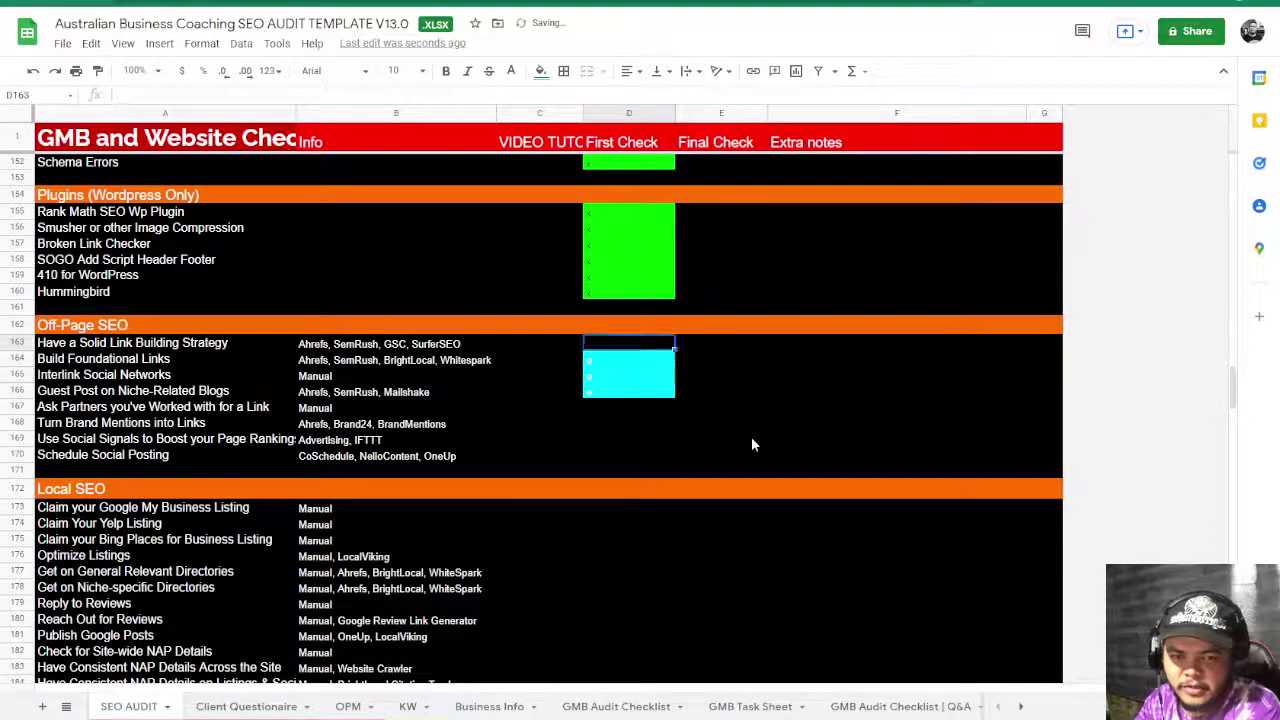
key("Down")
key("Down")
key("Down")
key("Down")
key("Down")
key("Down")
key("Down")
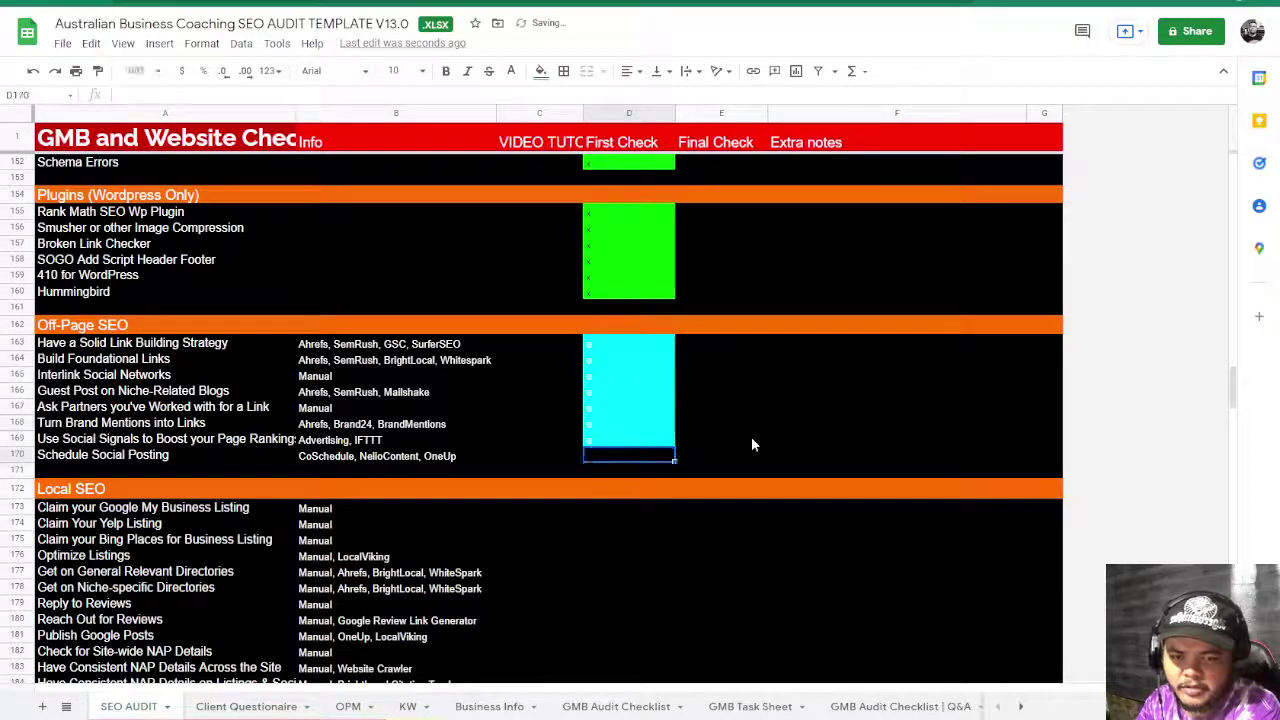
key("Down")
key("Down")
key("Down")
key("Down")
key("Up")
type("o")
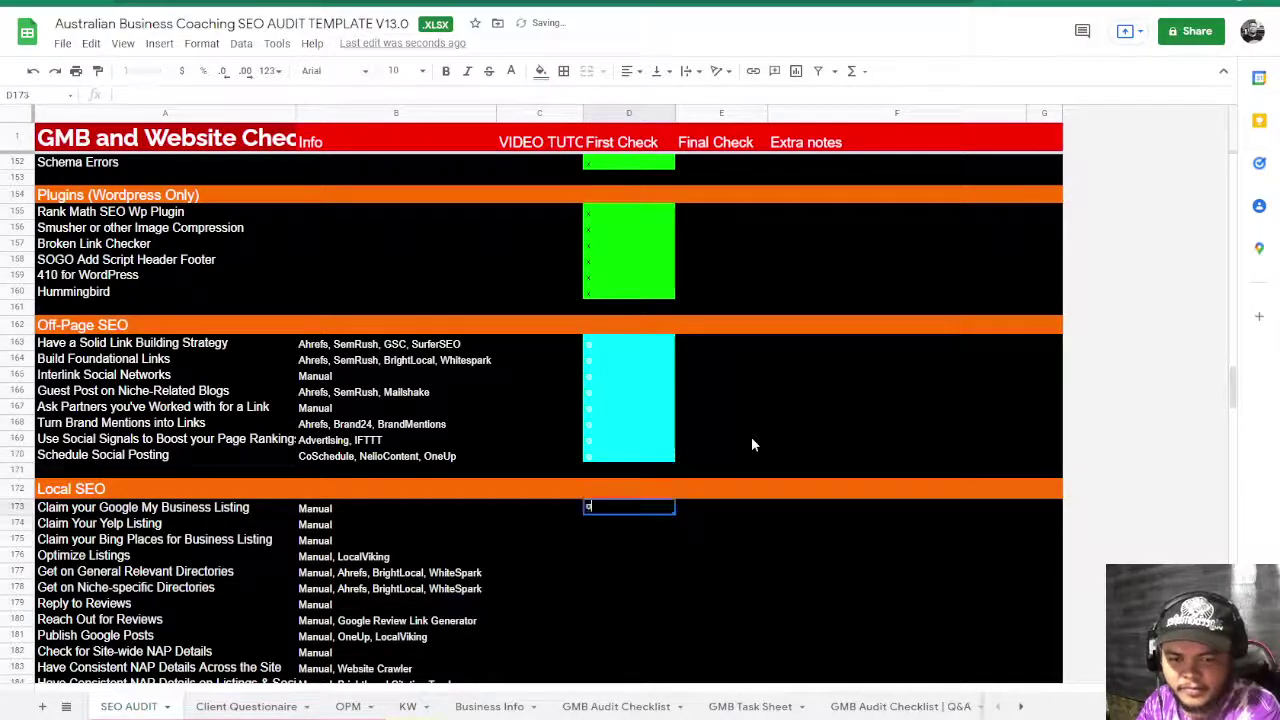
key("Down")
key("Down")
key("Down")
key("Down")
key("Down")
key("Down")
key("Down")
key("Down")
key("Down")
key("Down")
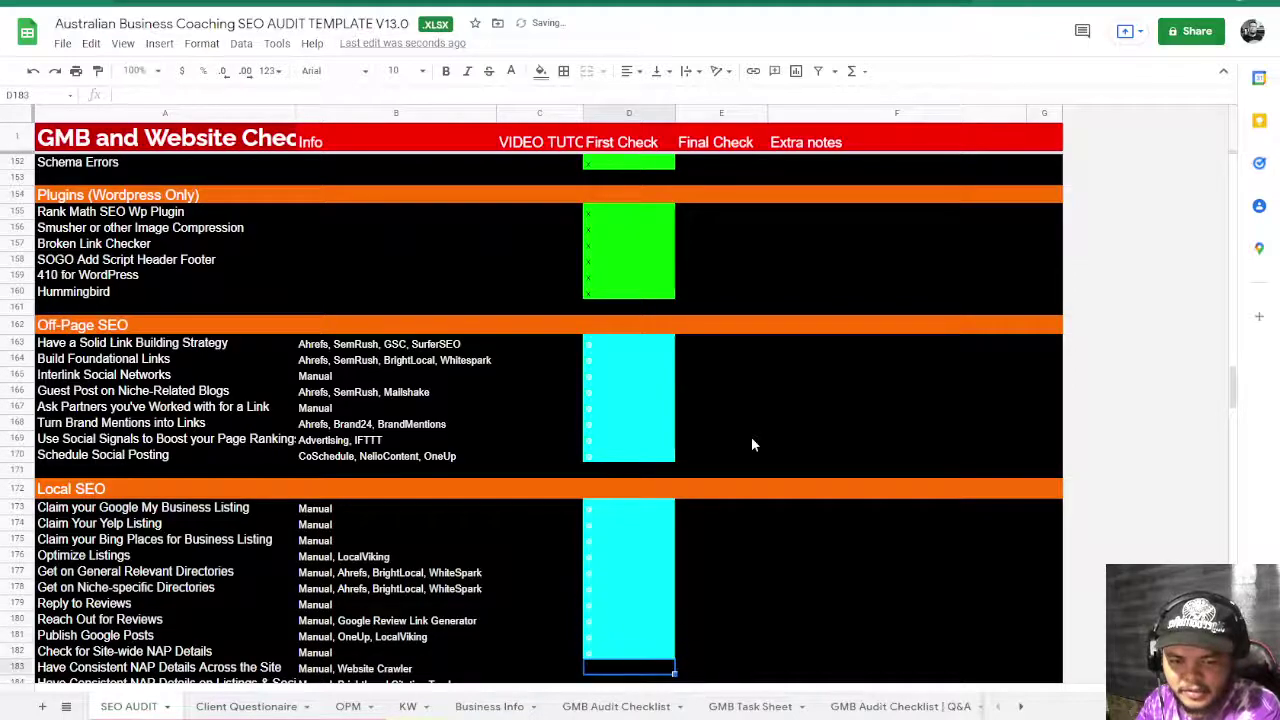
key("Down")
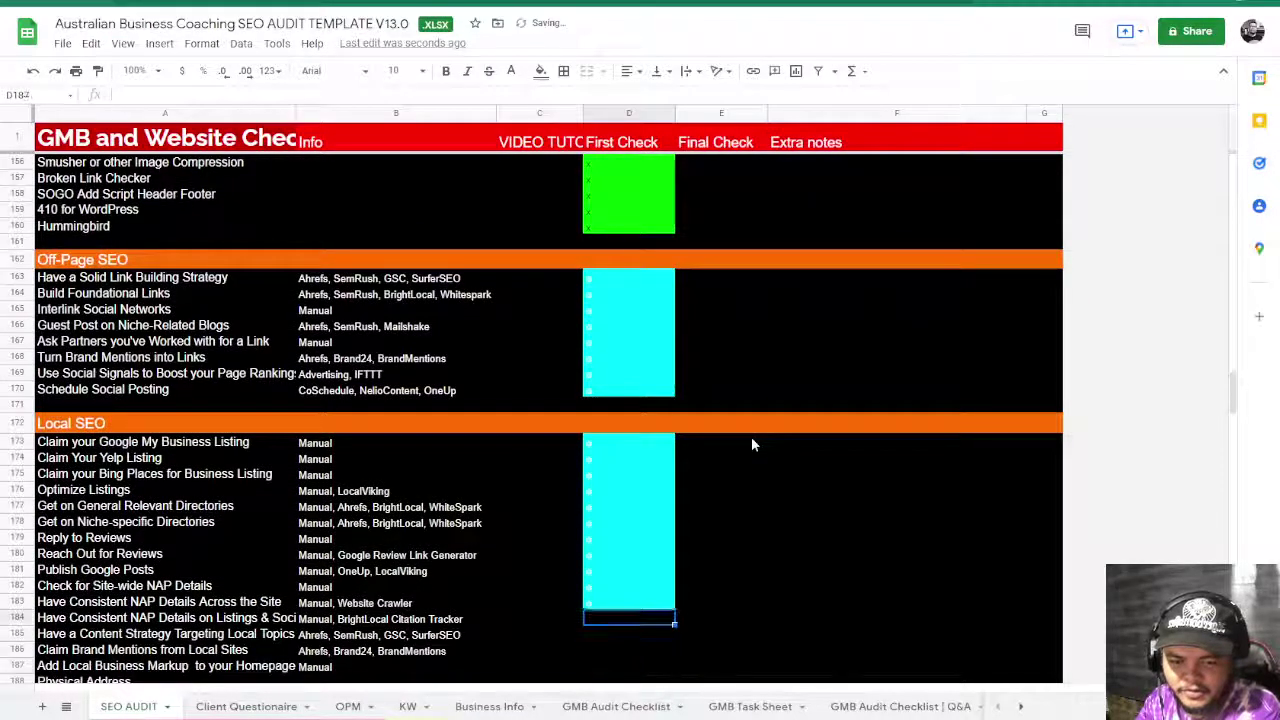
key("Down")
key("Down")
key("Down")
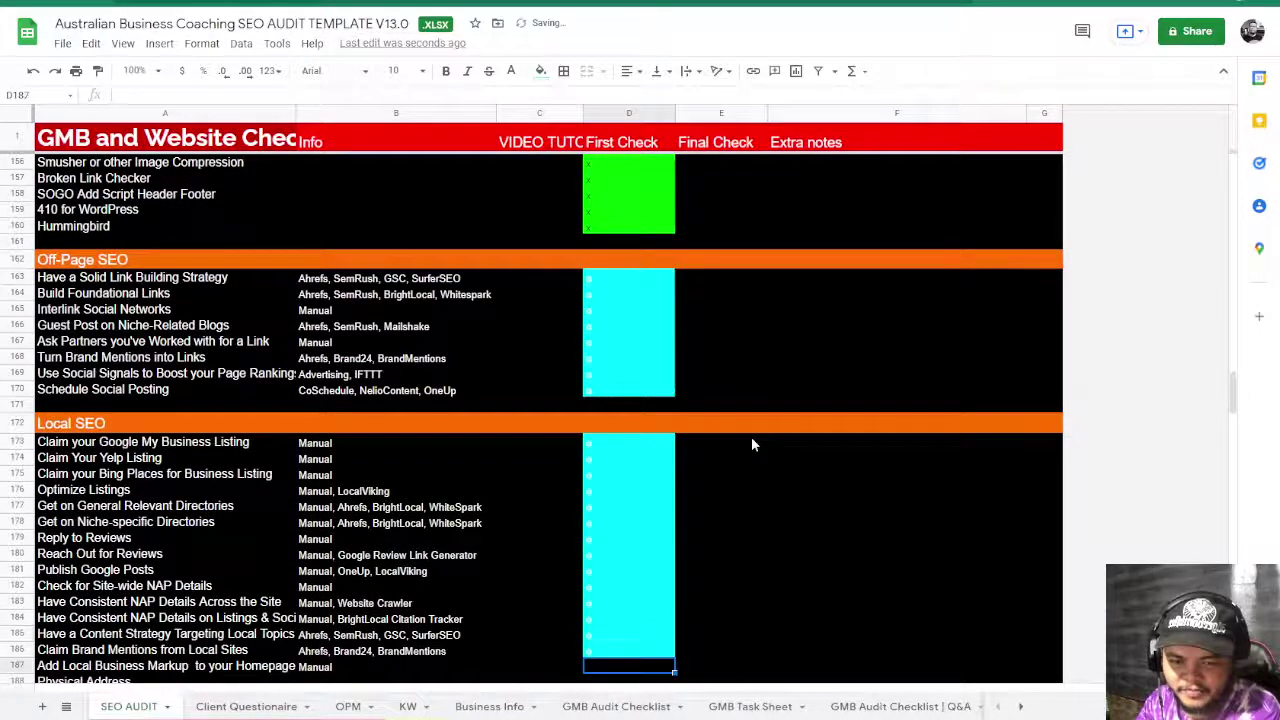
key("Down")
key("Down")
key("Down")
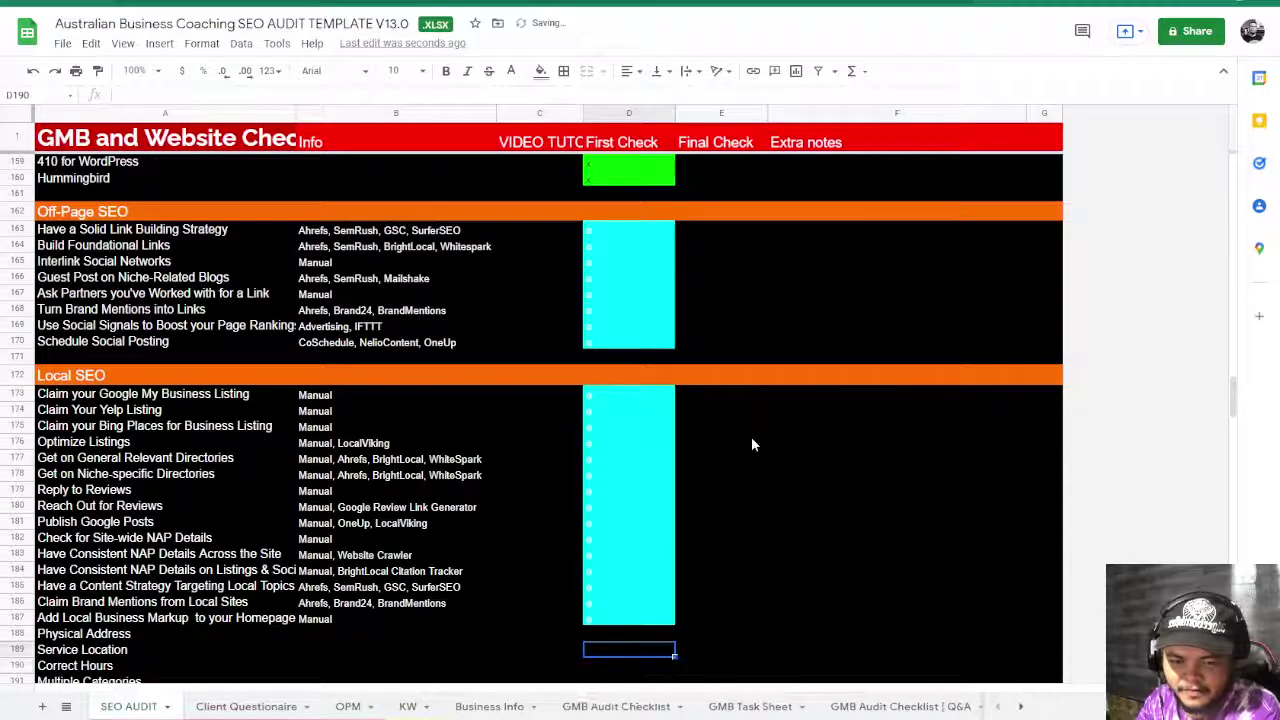
key("Down")
key("Down")
key("Down")
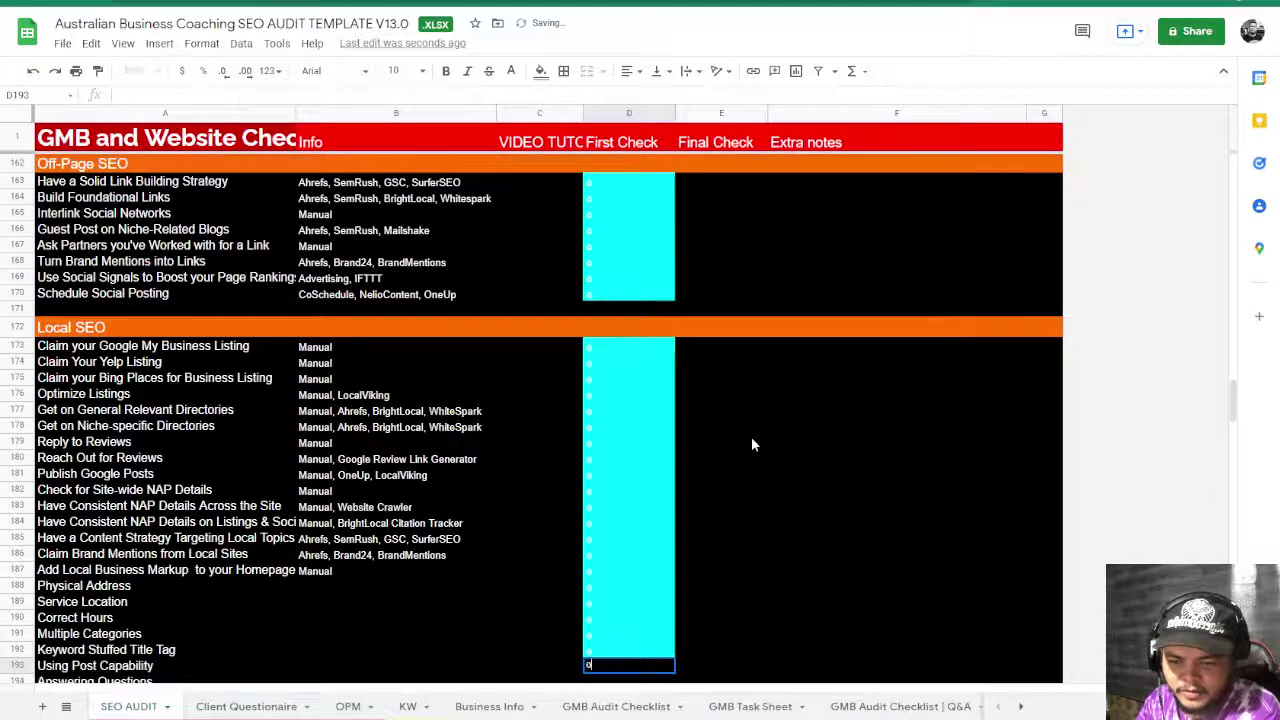
key("Down")
key("Down")
key("Down")
key("Down")
key("Down")
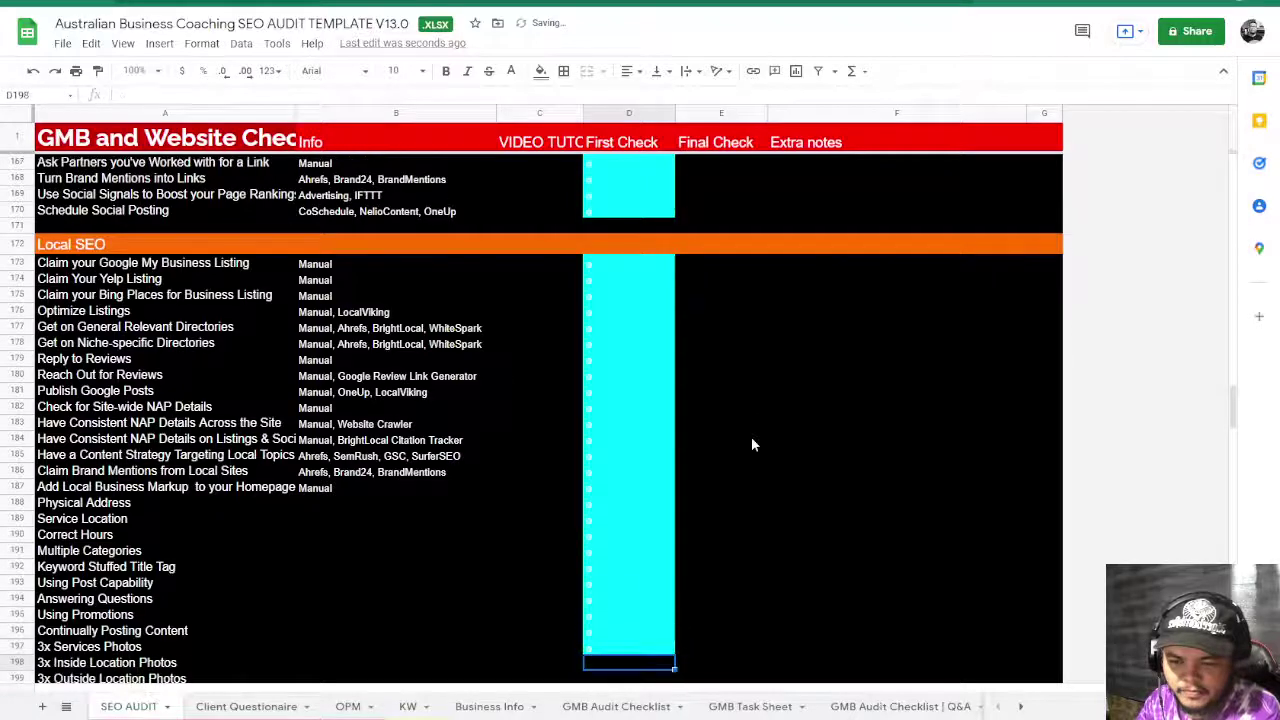
key("Down")
key("Down")
key("Down")
key("Down")
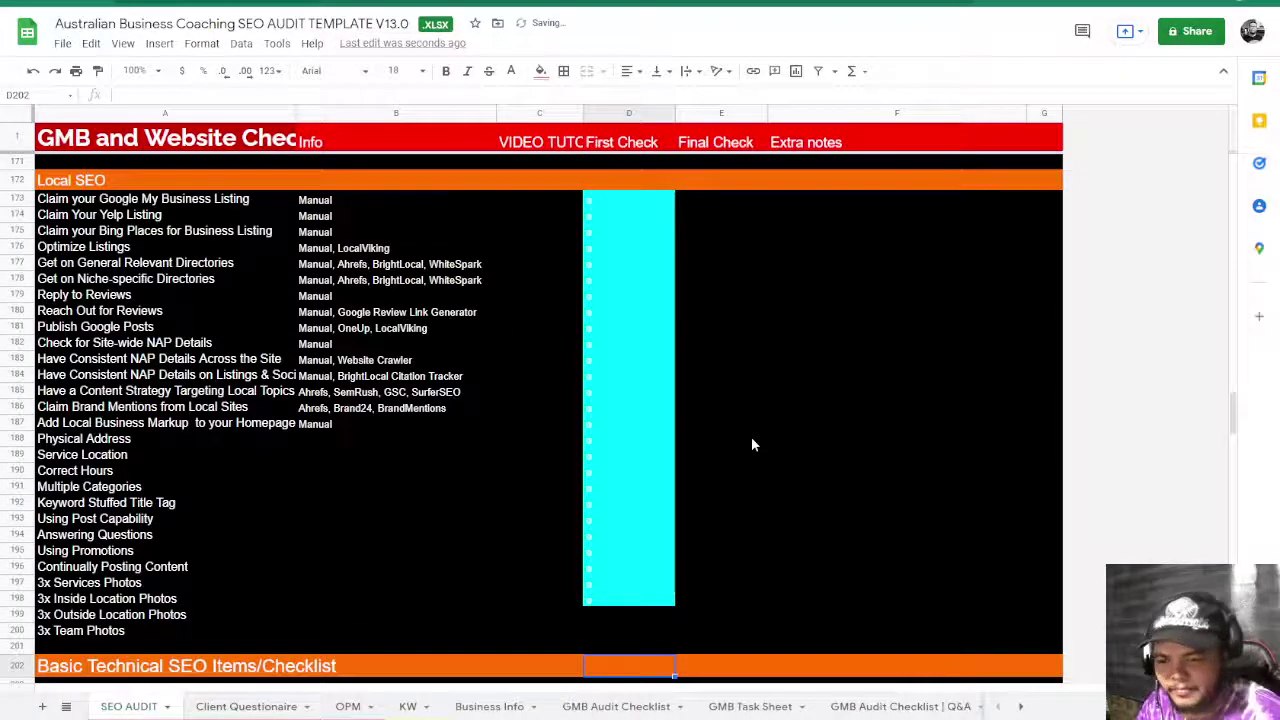
- Copy the cyan check from D198 into D199 and move on to D200
left_click(652, 600)
key("ctrl+c")
left_click(635, 614)
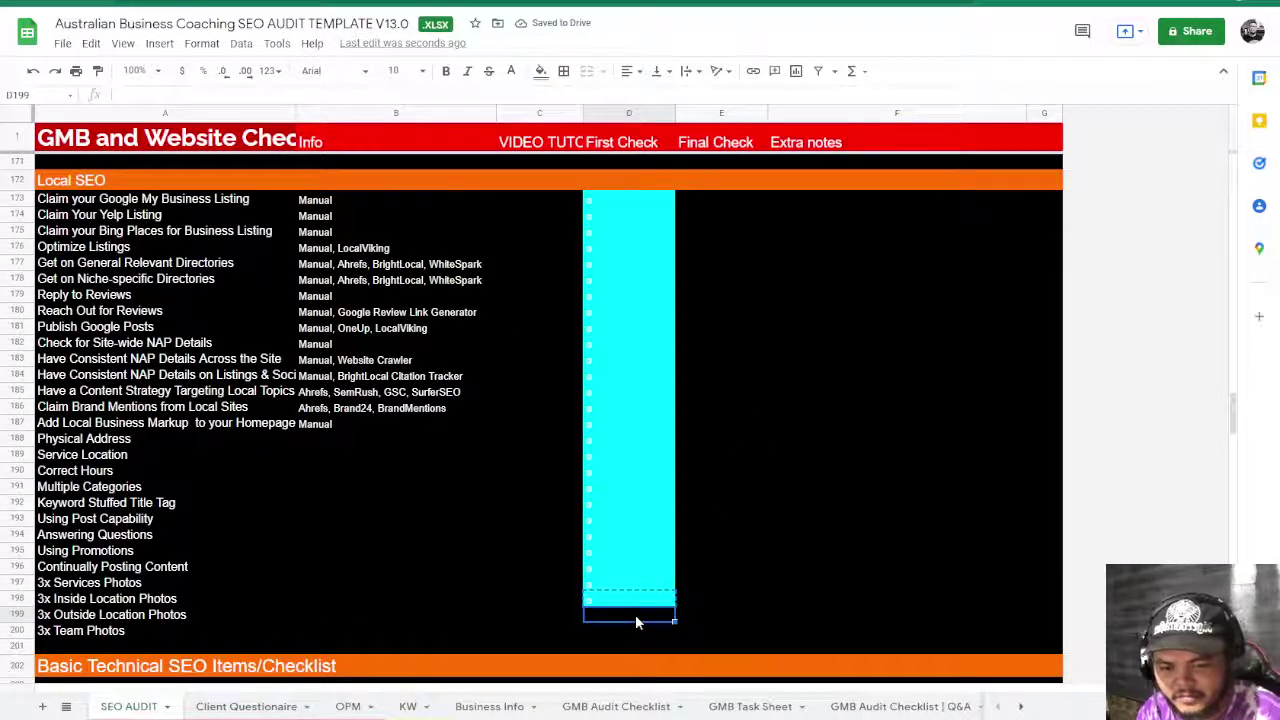
key("ctrl+v")
left_click(634, 628)
- Paste the cyan check into D200 and the Basic Technical SEO cells D204:D228
key("ctrl+v")
scroll(652, 650, "down", 2)
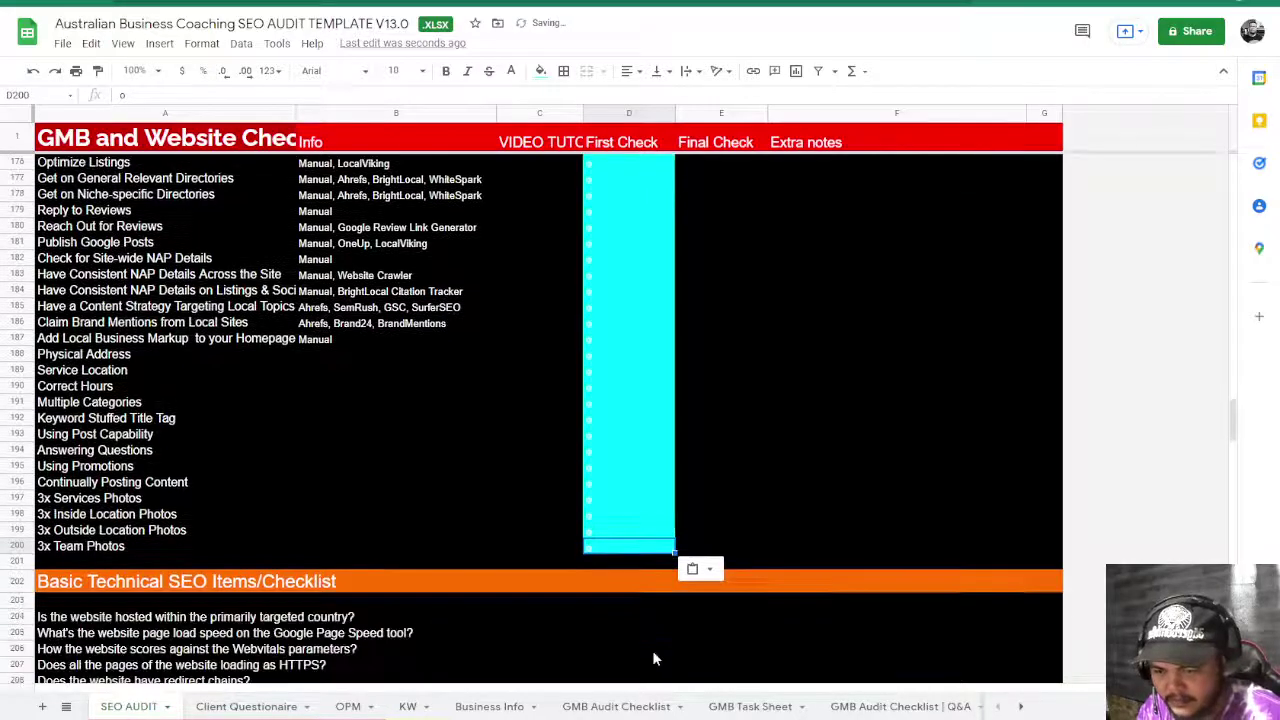
scroll(653, 658, "down", 5)
left_click_drag(605, 372, 608, 543)
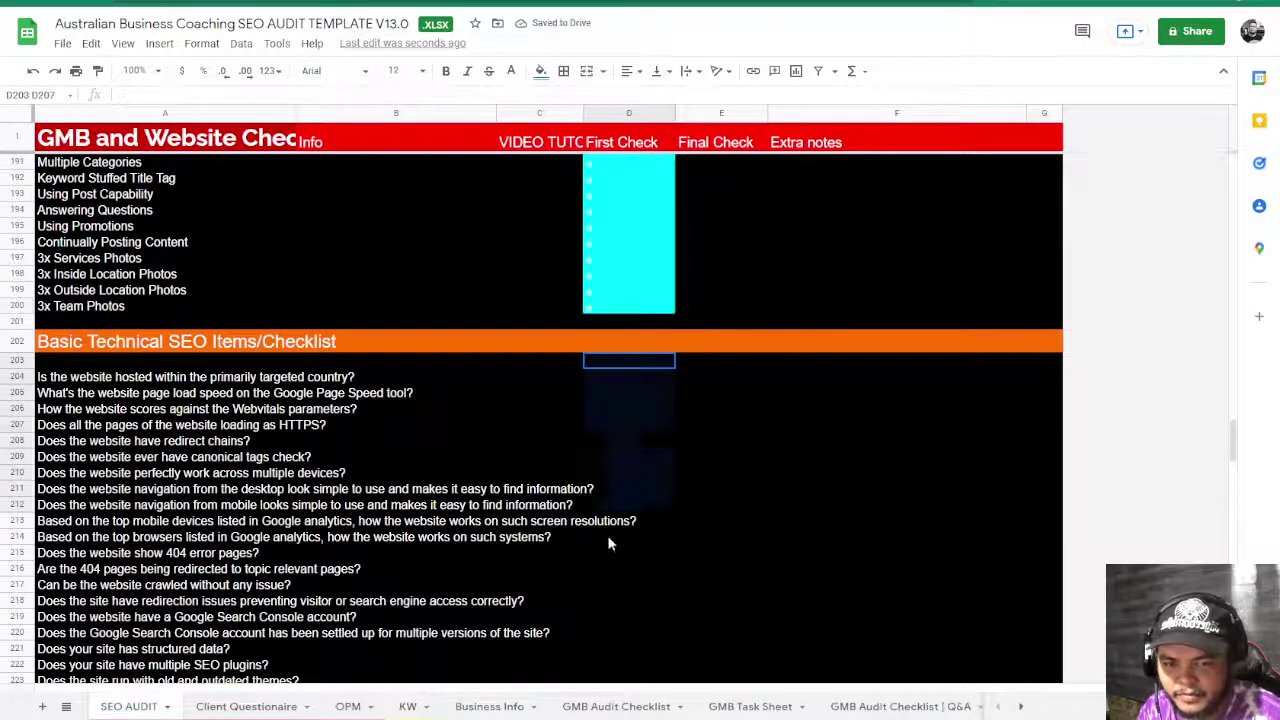
left_click(600, 452)
left_click_drag(614, 380, 623, 450)
key("ctrl+v")
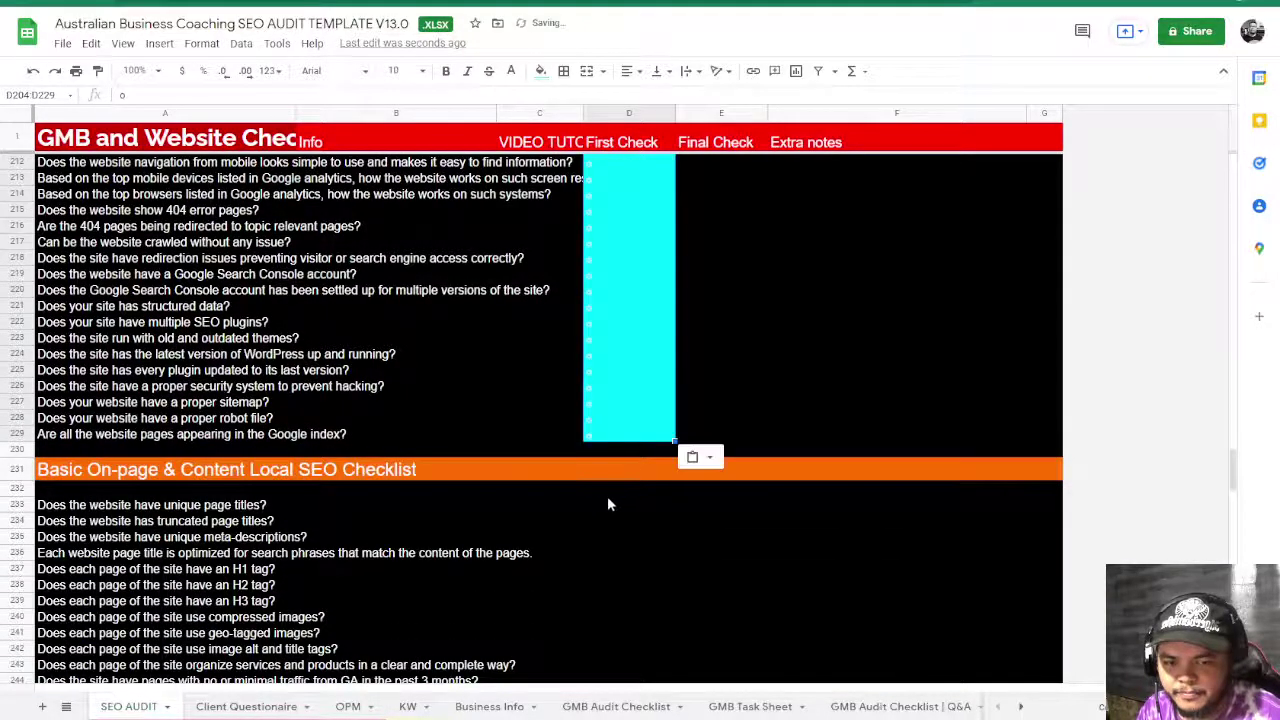
- Paste the cyan check into the On-page & Content (D233:D256) and Off-page Local SEO (D260:D267) cells
left_click_drag(607, 513, 609, 572)
left_click_drag(603, 516, 623, 486)
key("ctrl+v")
scroll(624, 496, "down", 2)
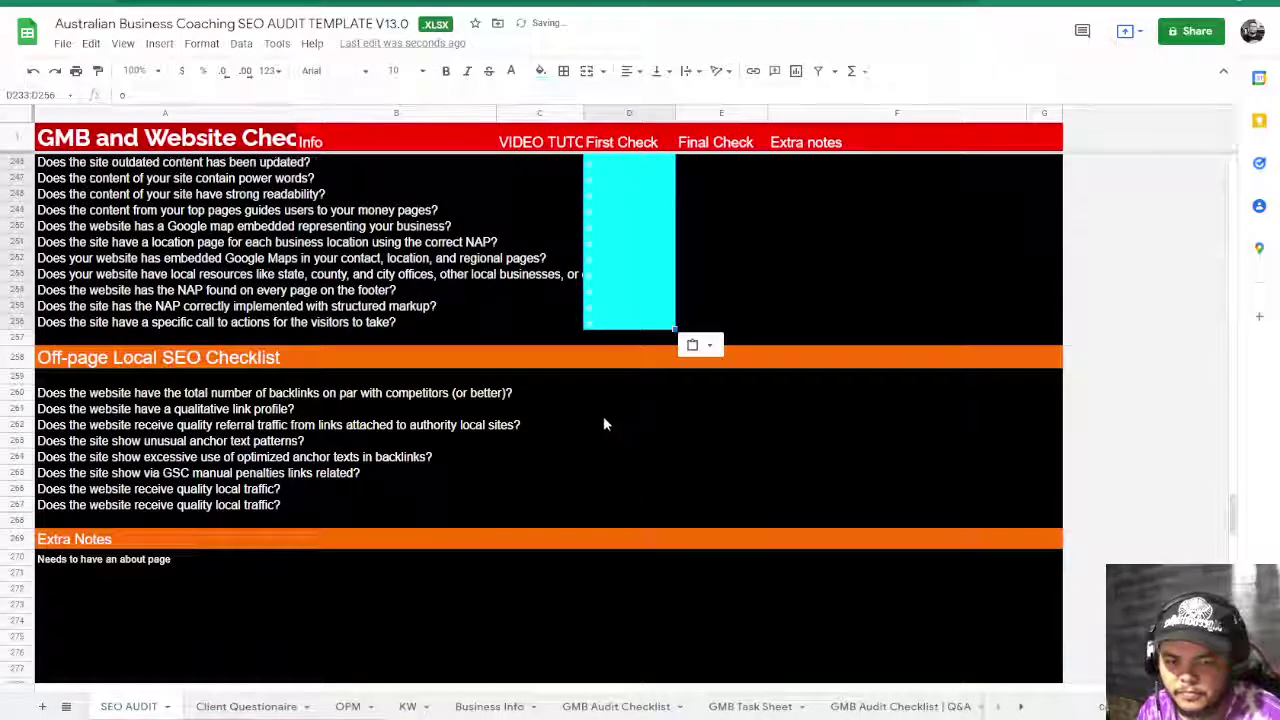
left_click(611, 441)
left_click_drag(602, 394, 603, 505)
key("ctrl+v")
left_click(701, 570)
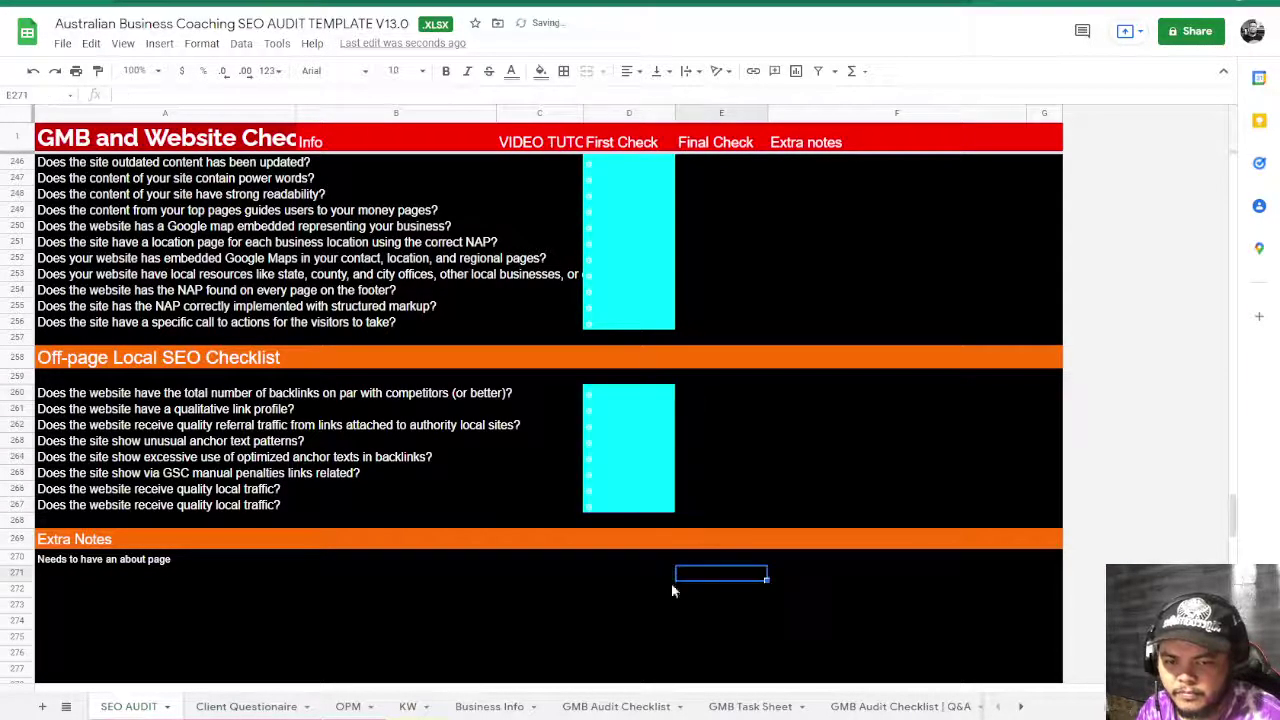
scroll(660, 620, "up", 15)
scroll(651, 655, "up", 15)
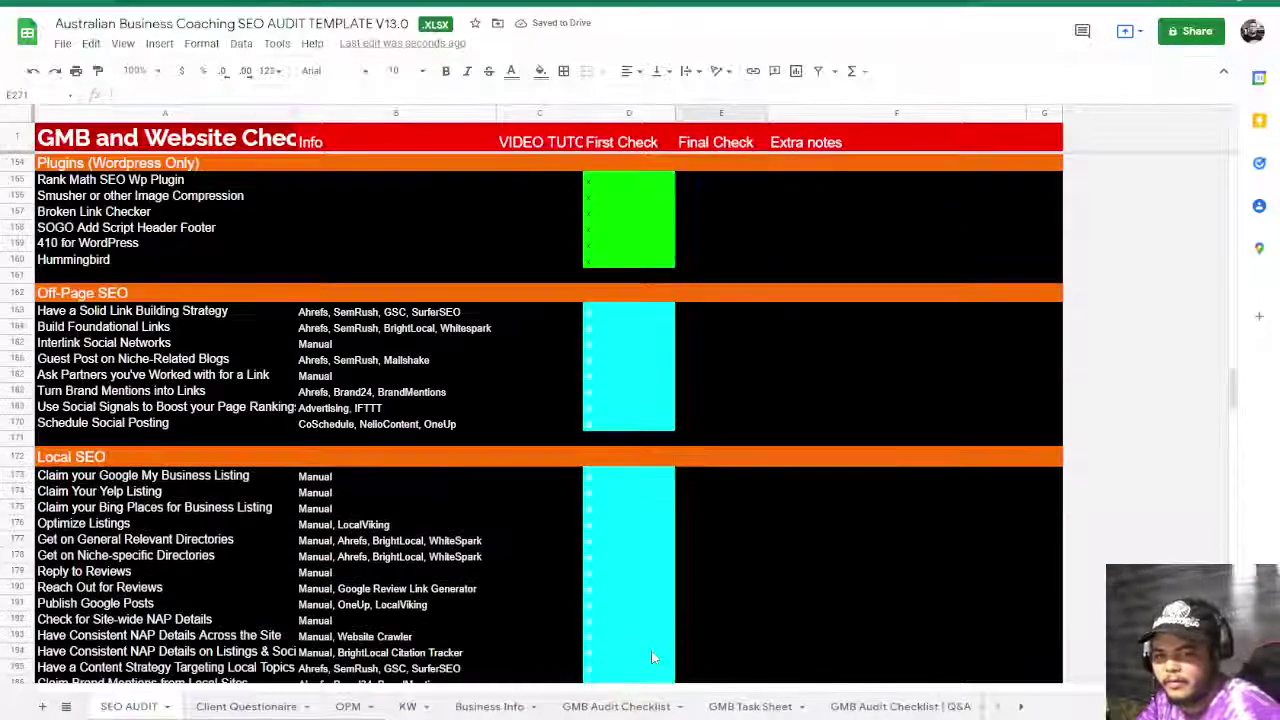
scroll(694, 582, "down", 3)
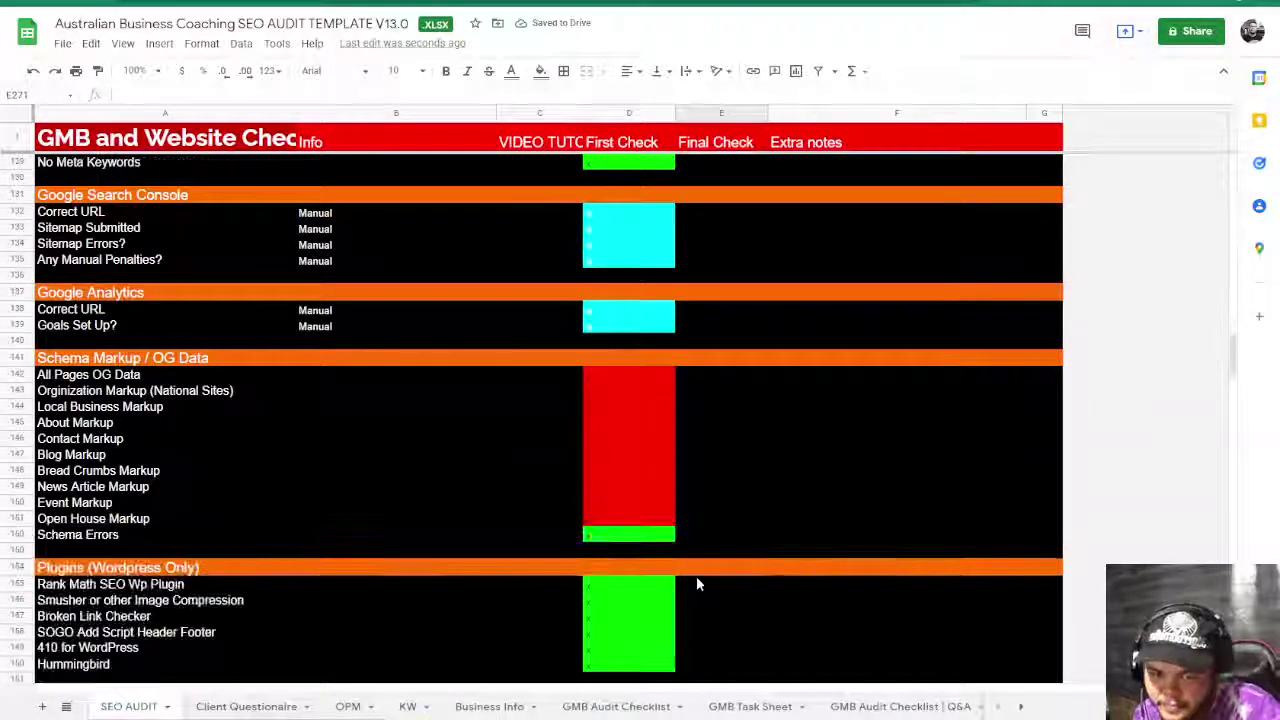
scroll(697, 584, "up", 6)
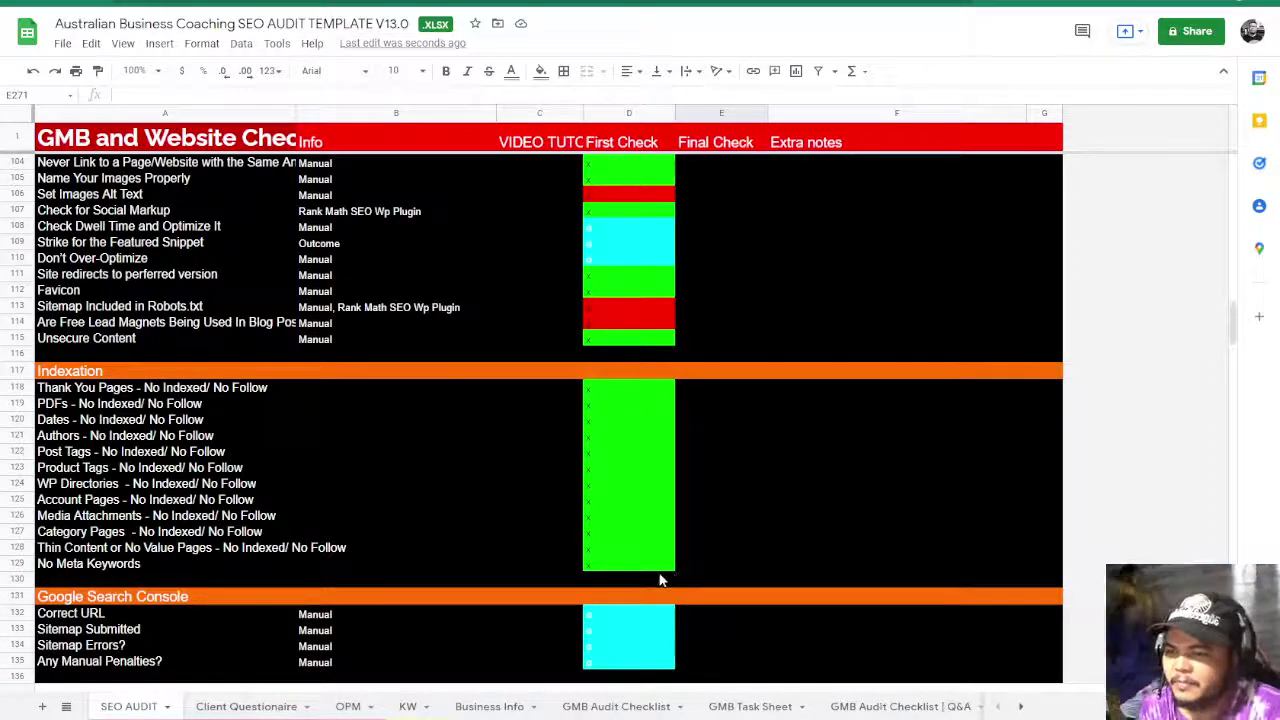
scroll(657, 580, "up", 3)
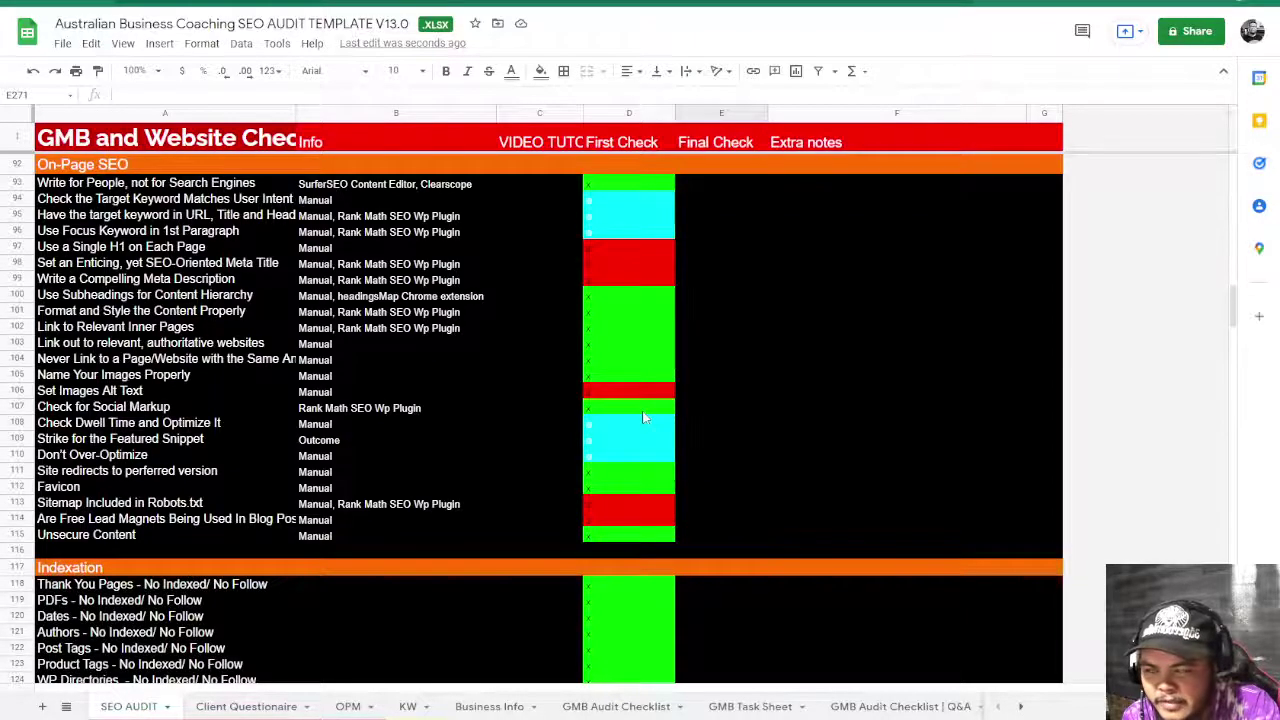
scroll(643, 418, "up", 1)
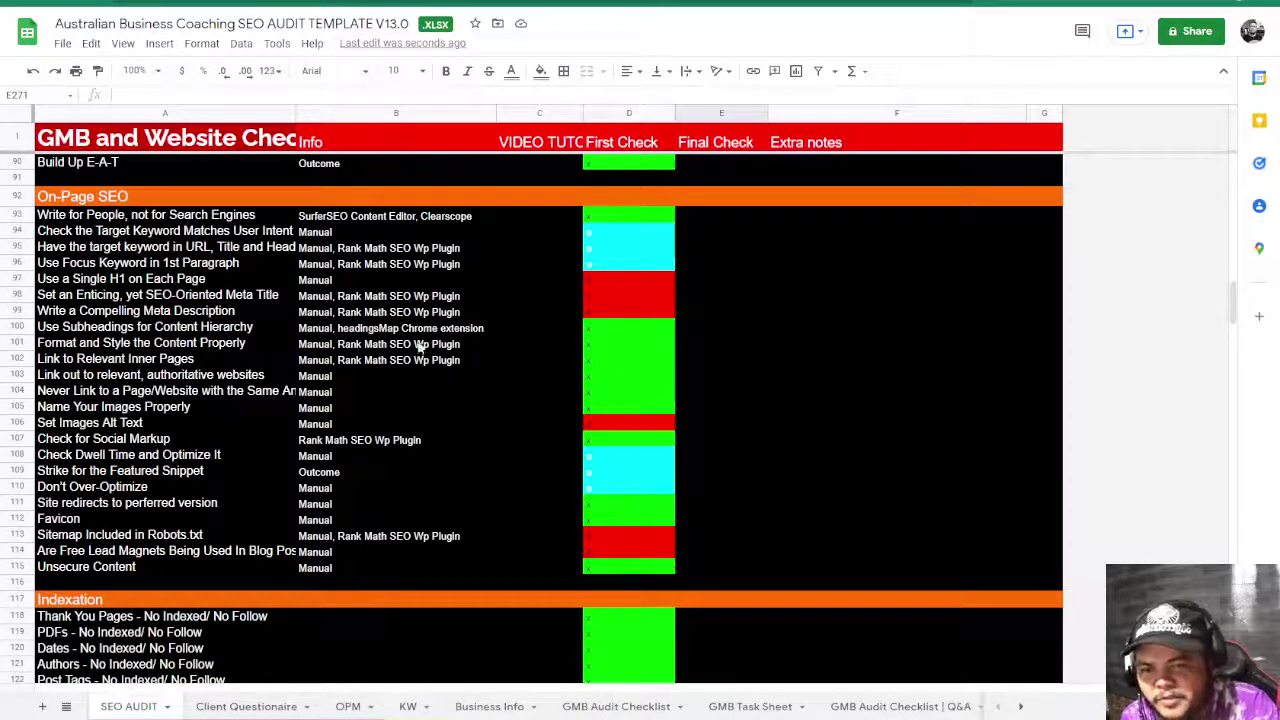
scroll(329, 345, "up", 5)
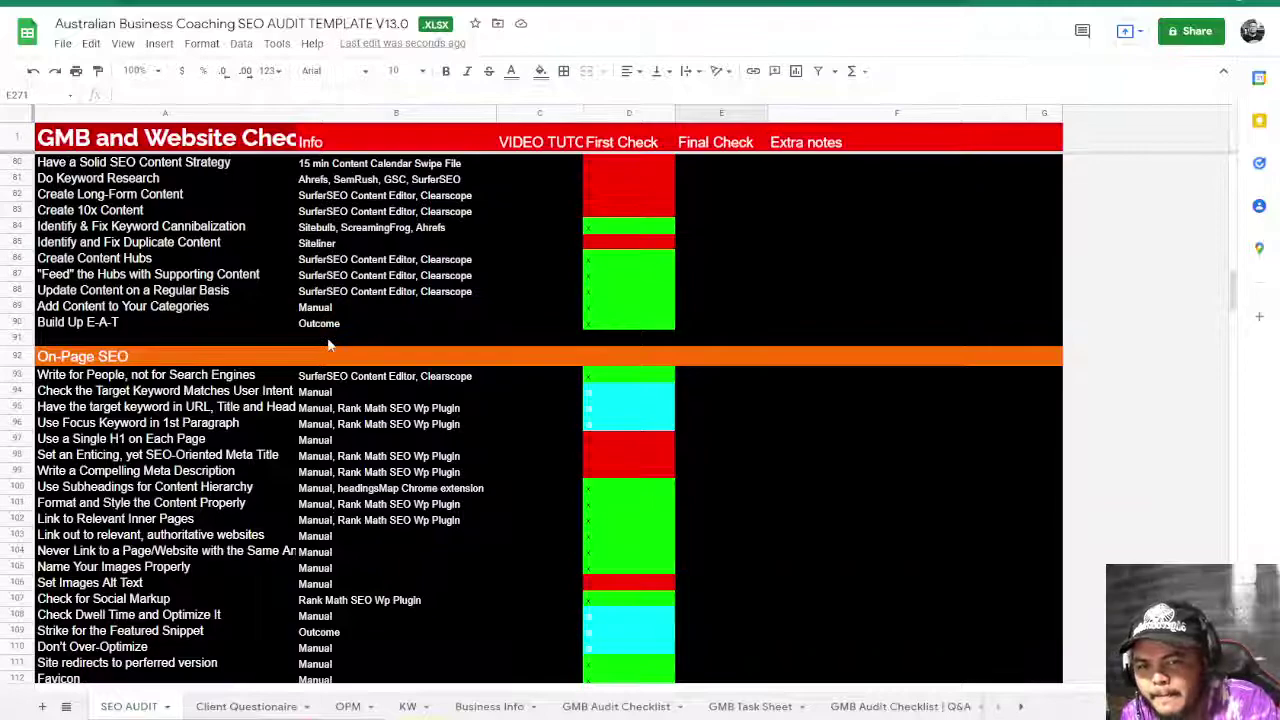
scroll(329, 345, "up", 3)
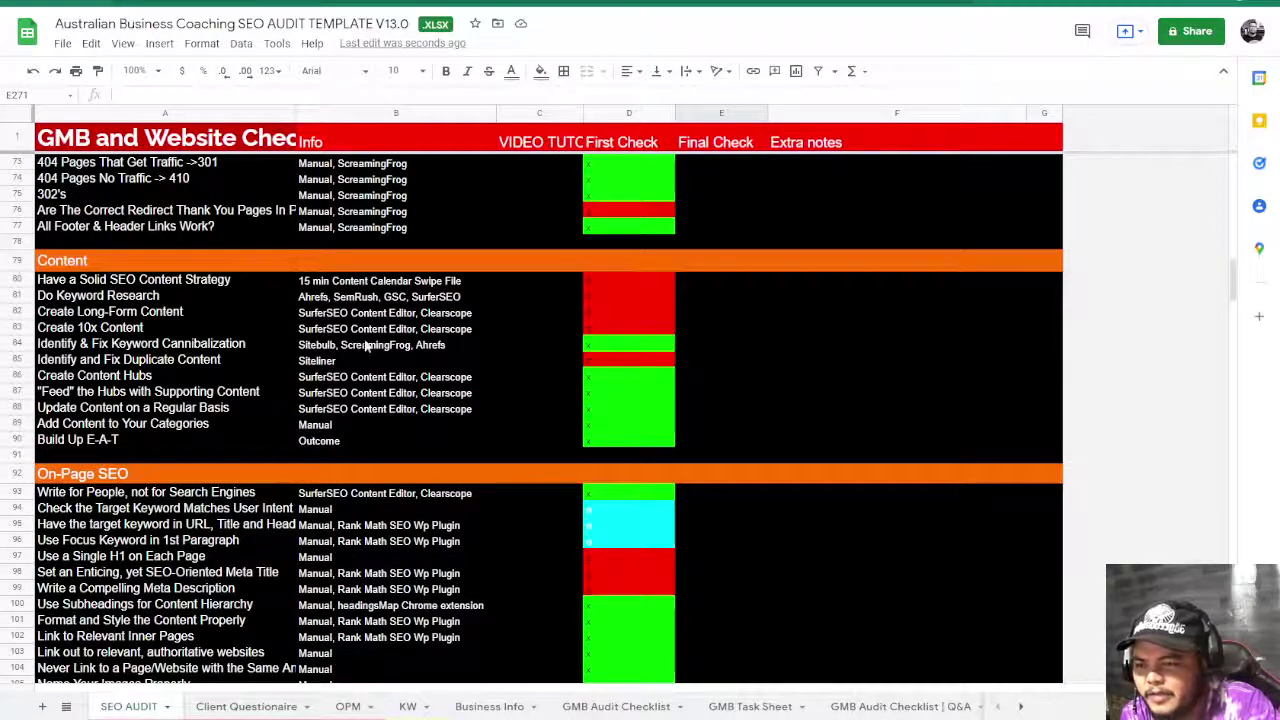
left_click(470, 297)
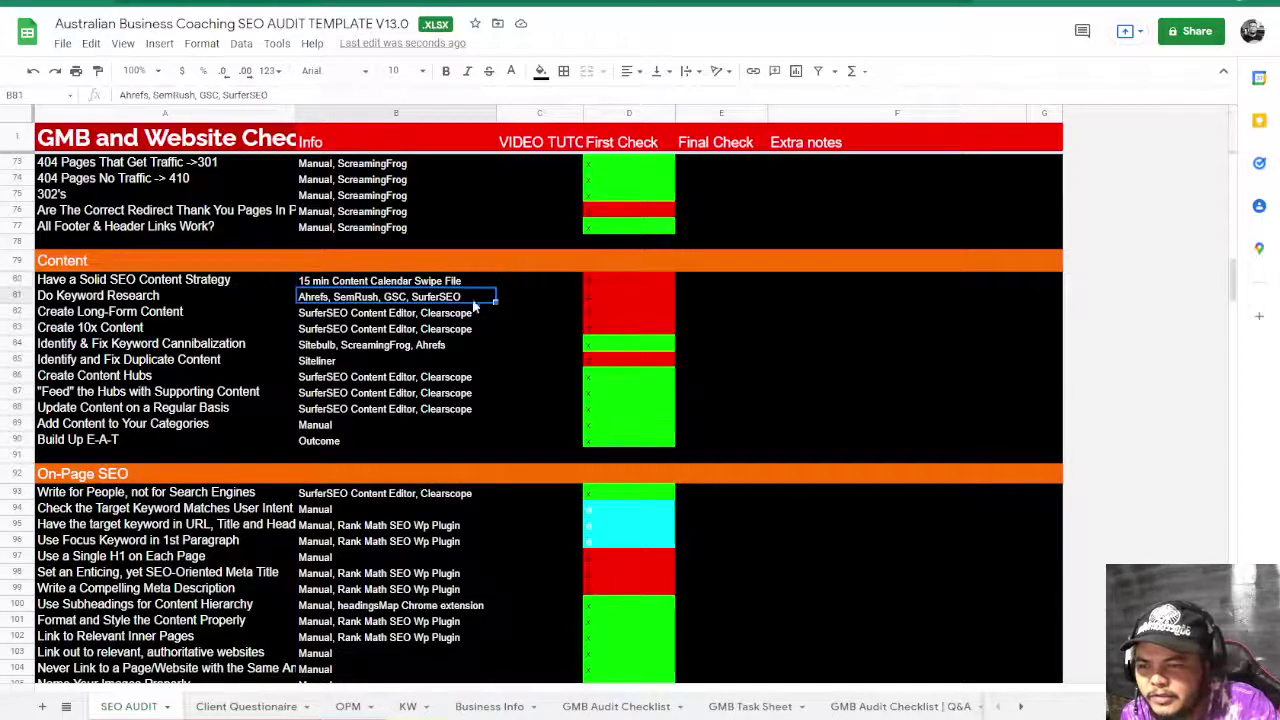
left_click(630, 301)
left_click(627, 311)
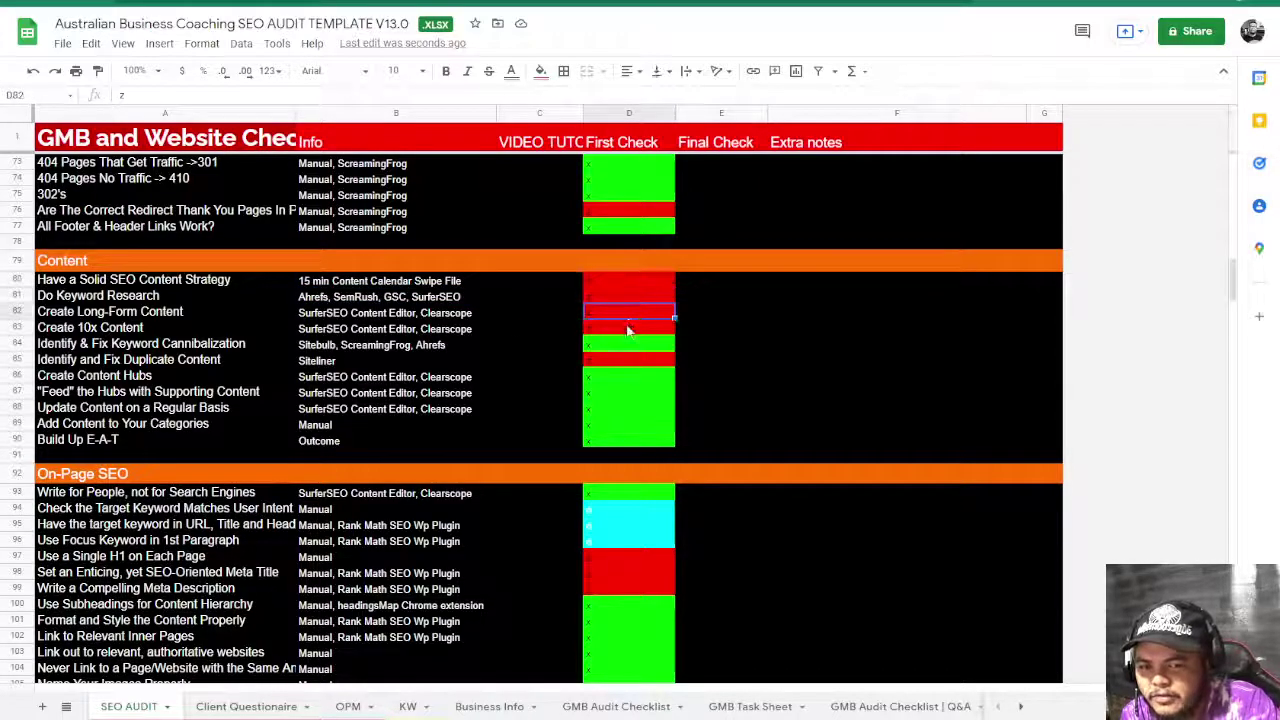
left_click(771, 344)
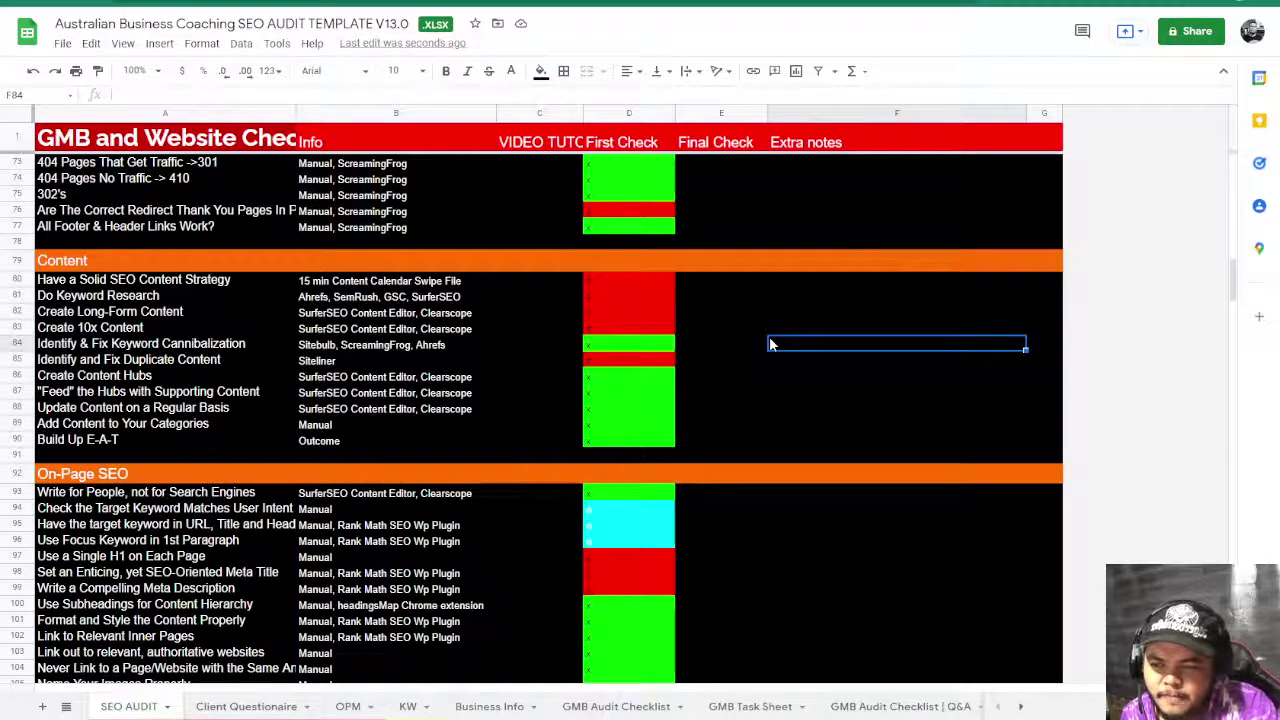
scroll(770, 344, "up", 3)
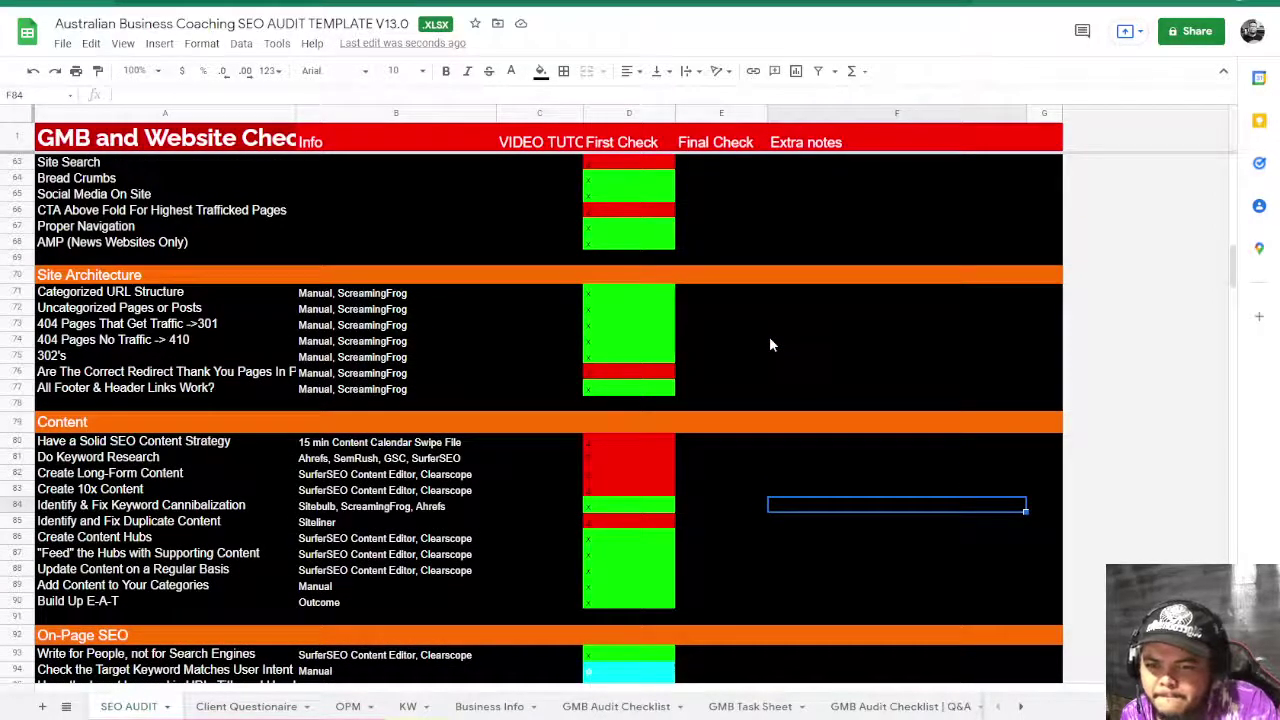
scroll(770, 344, "up", 2)
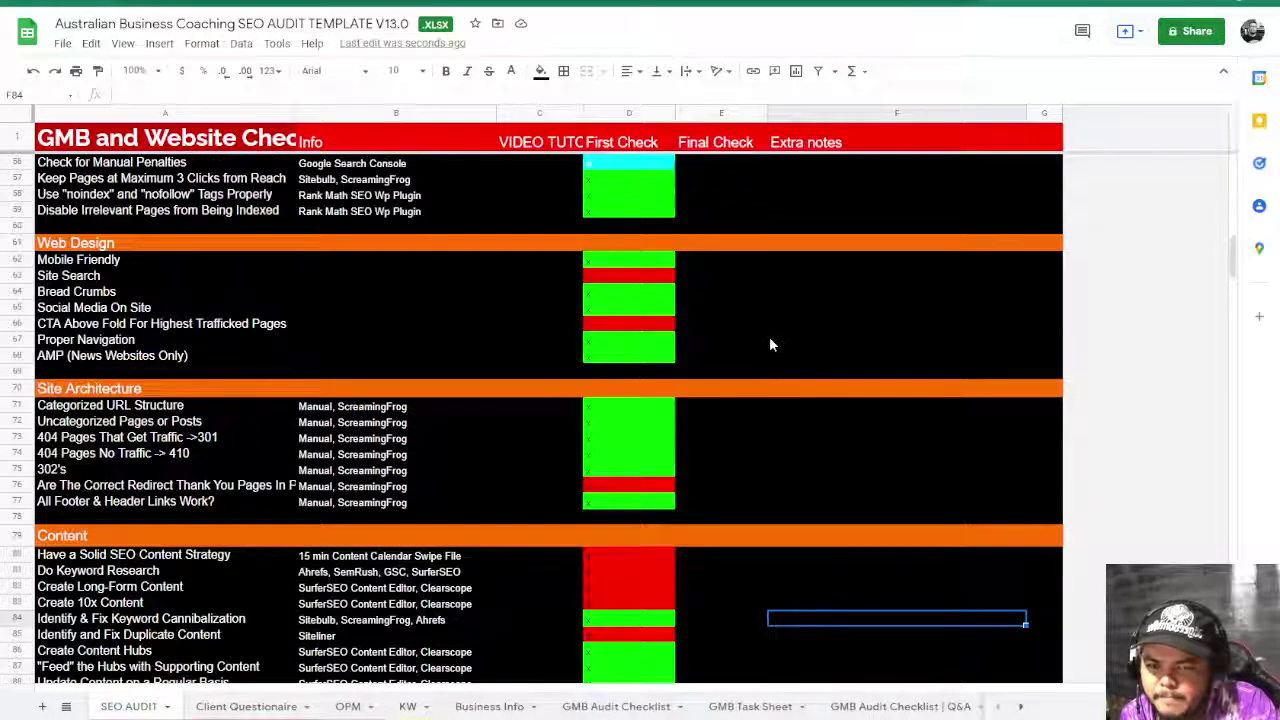
left_click(646, 492)
scroll(726, 482, "up", 2)
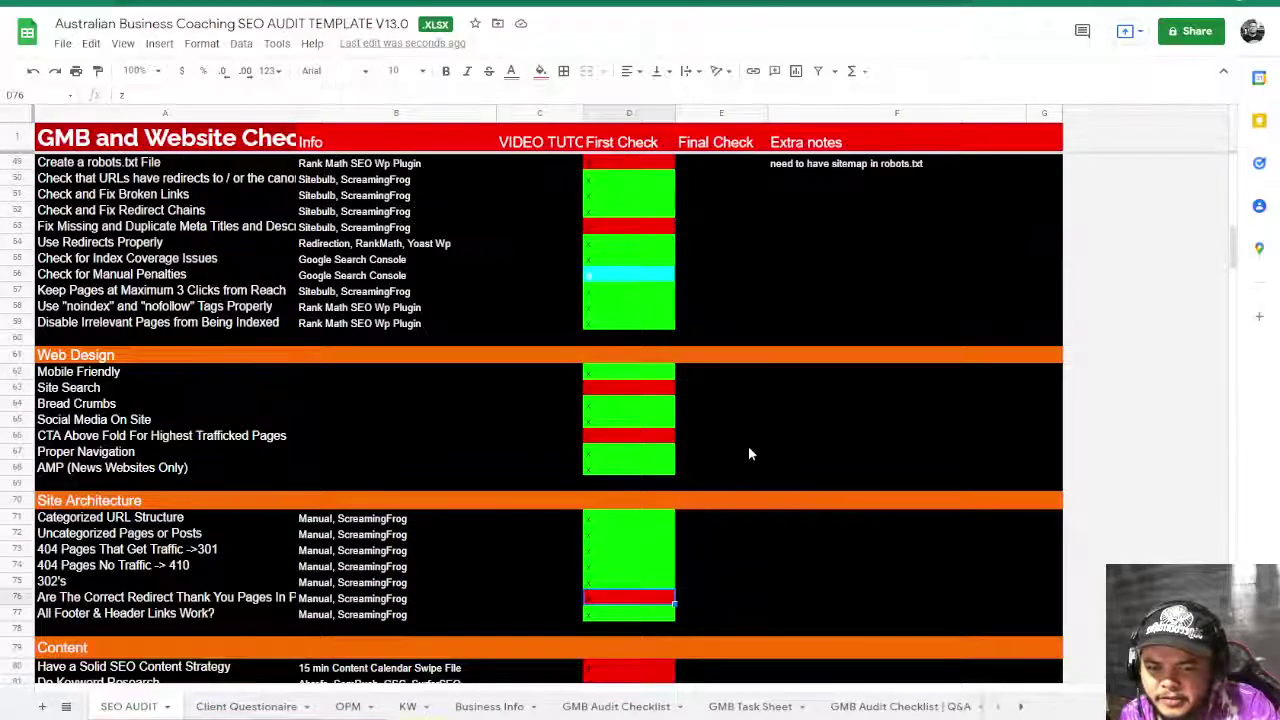
left_click(748, 440)
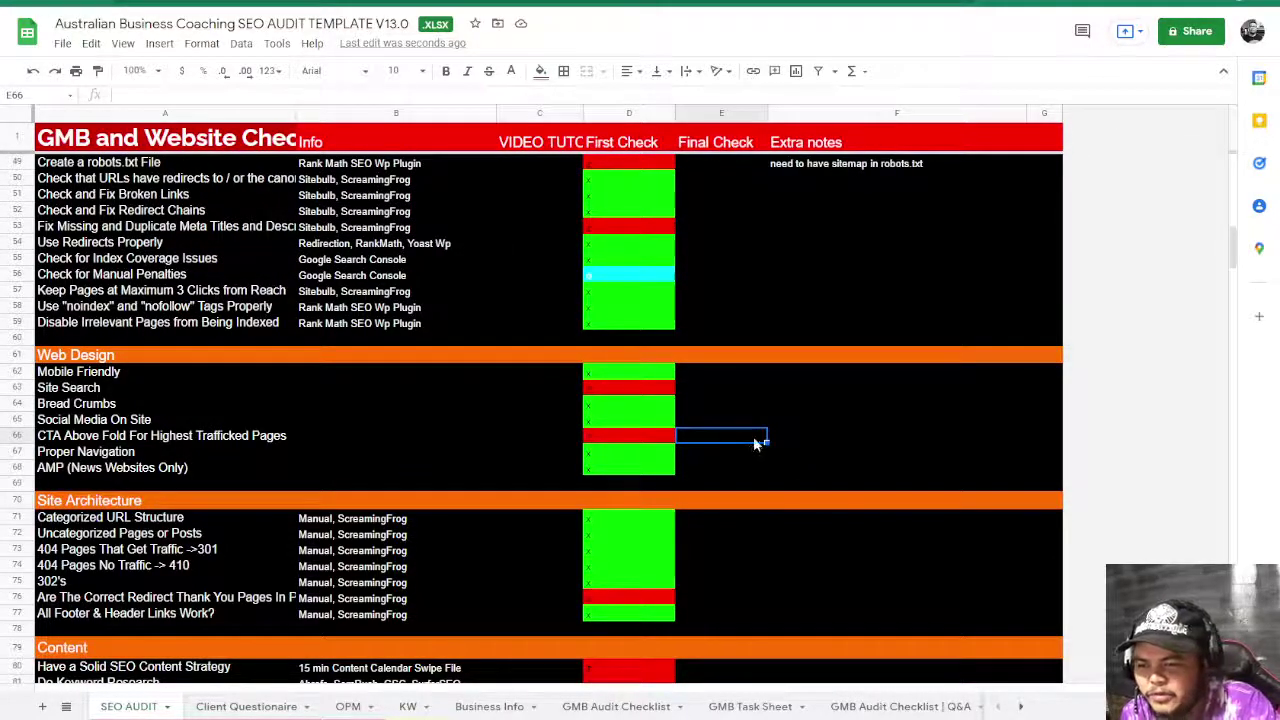
left_click(627, 436)
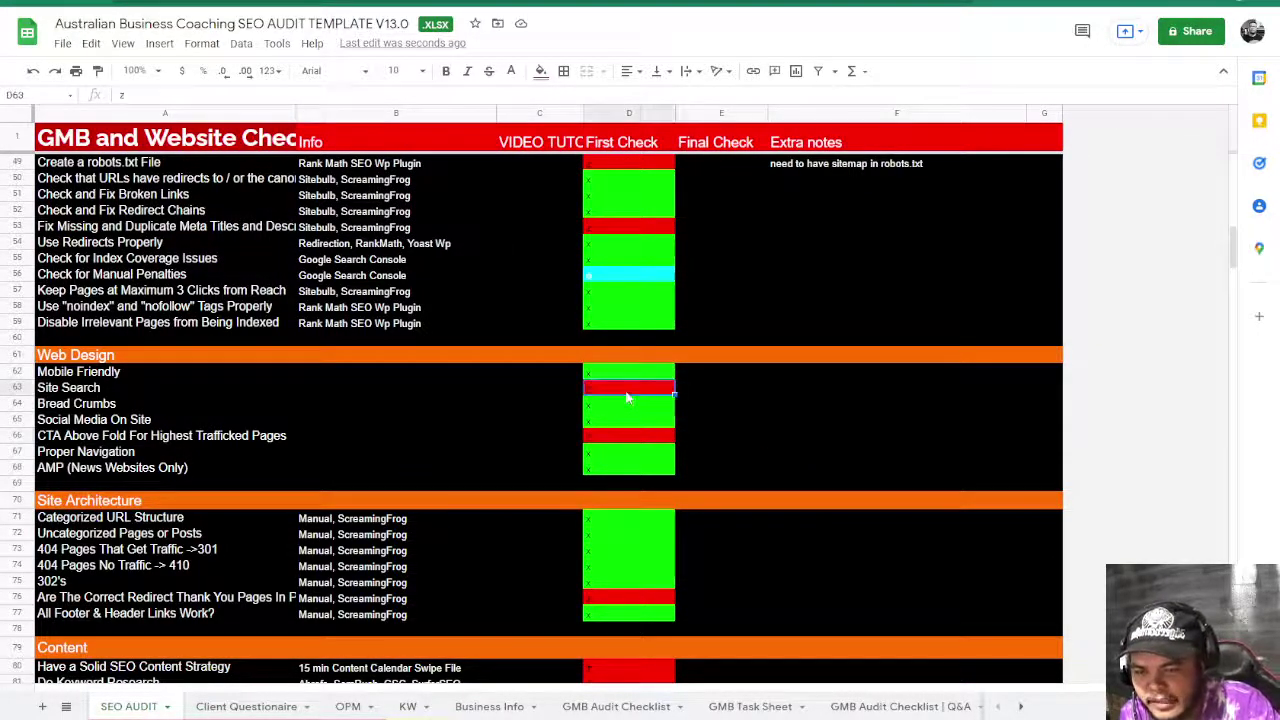
left_click(793, 422)
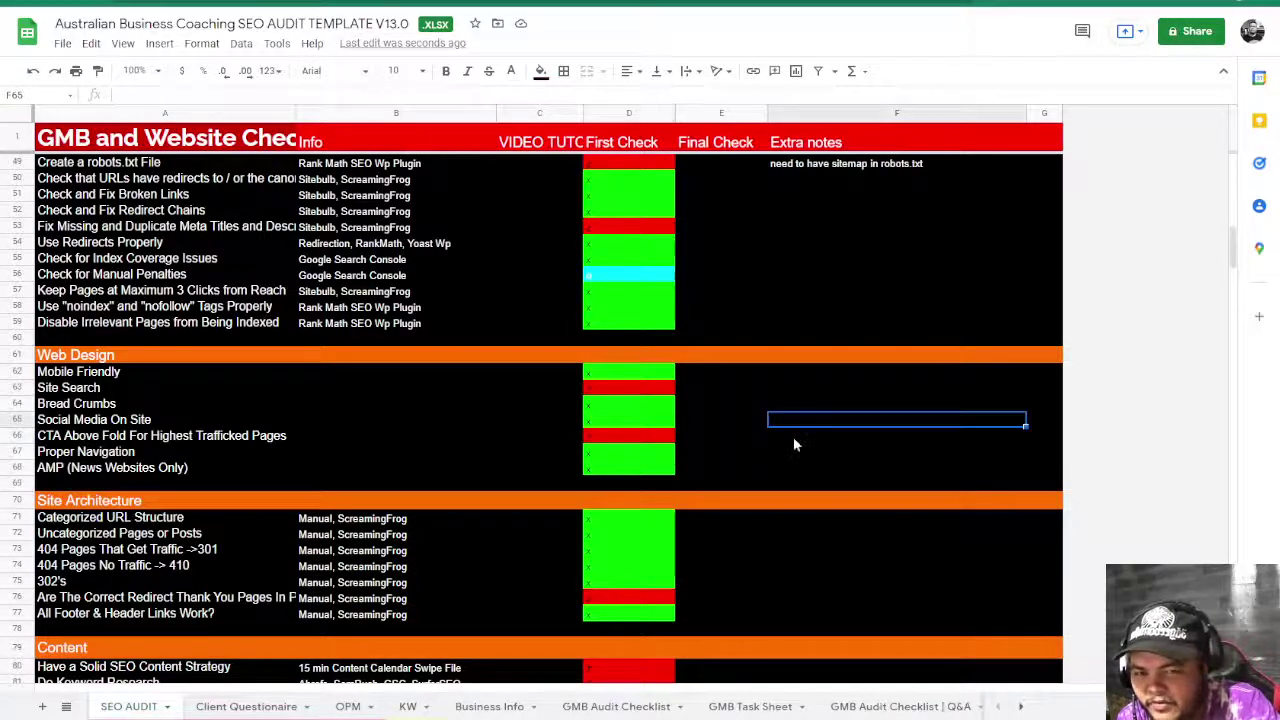
scroll(793, 436, "up", 3)
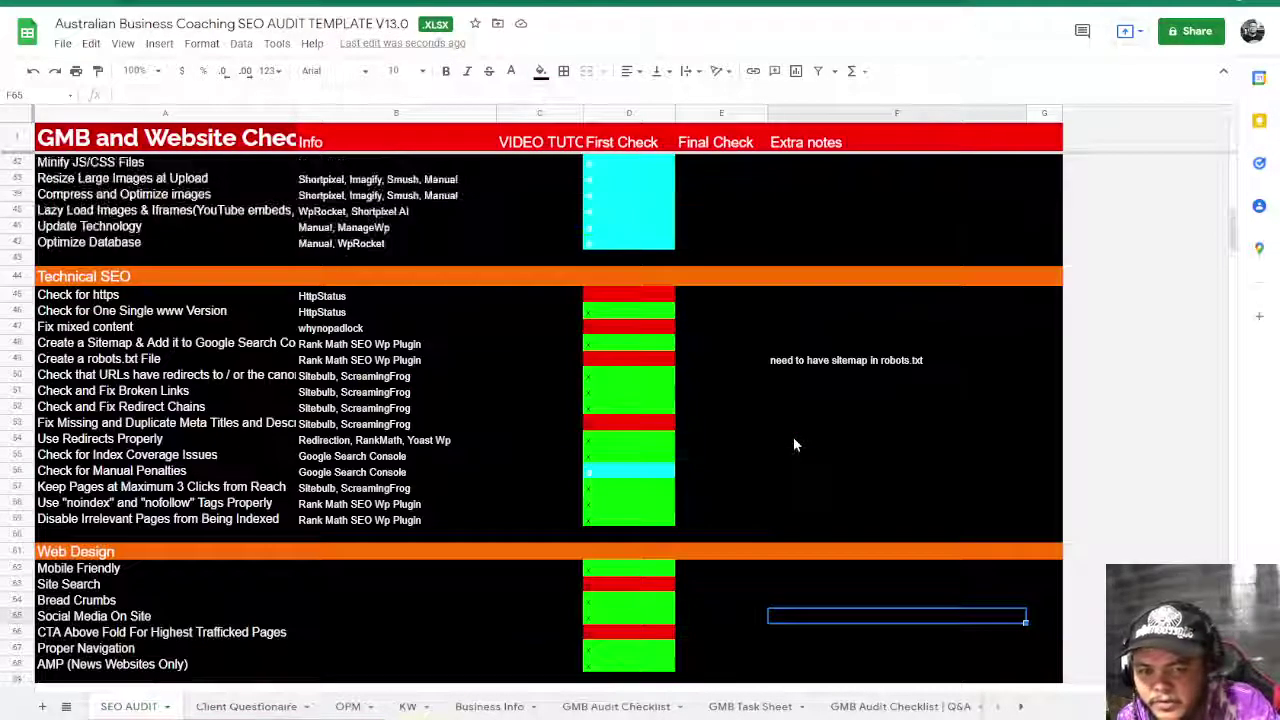
left_click(603, 424)
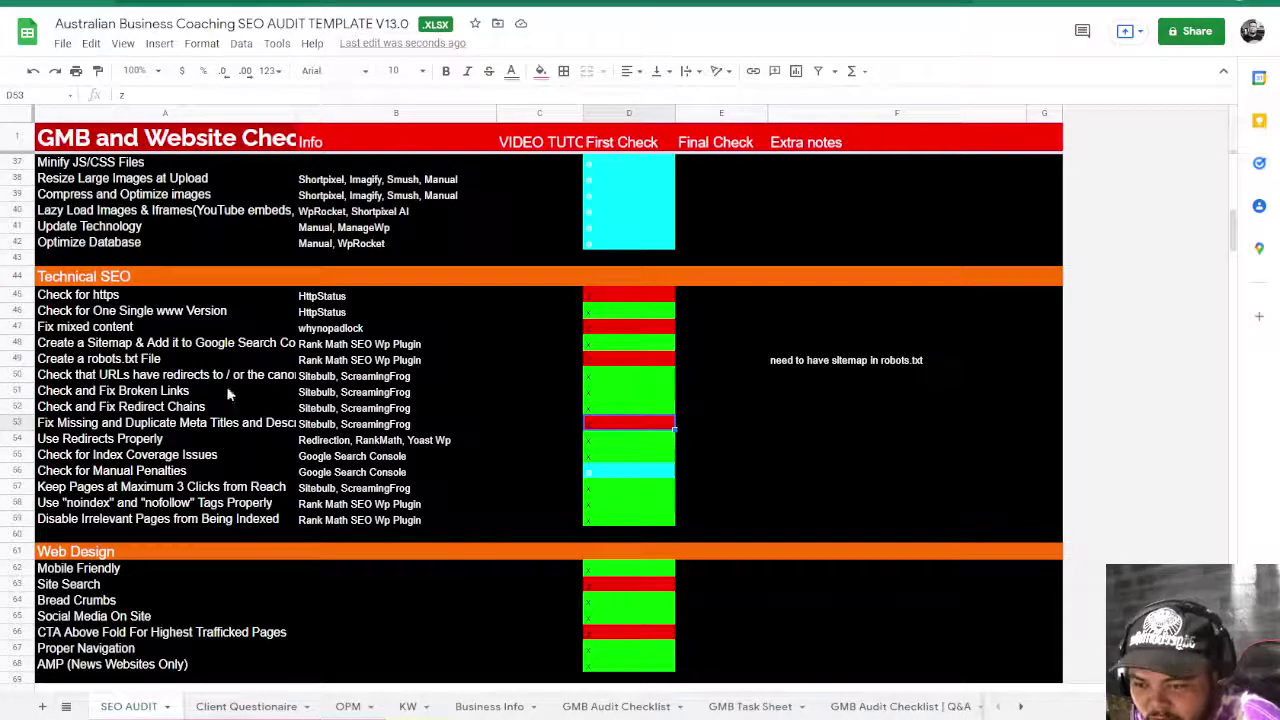
left_click(139, 364)
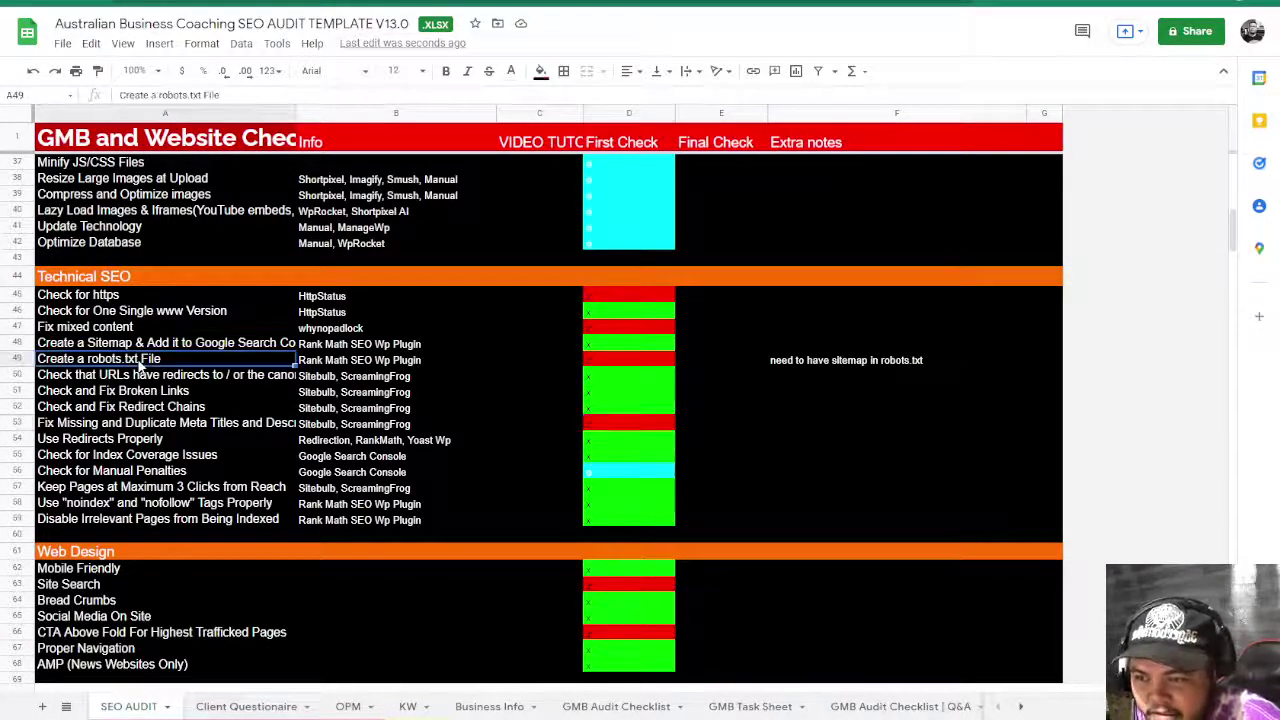
left_click(628, 360)
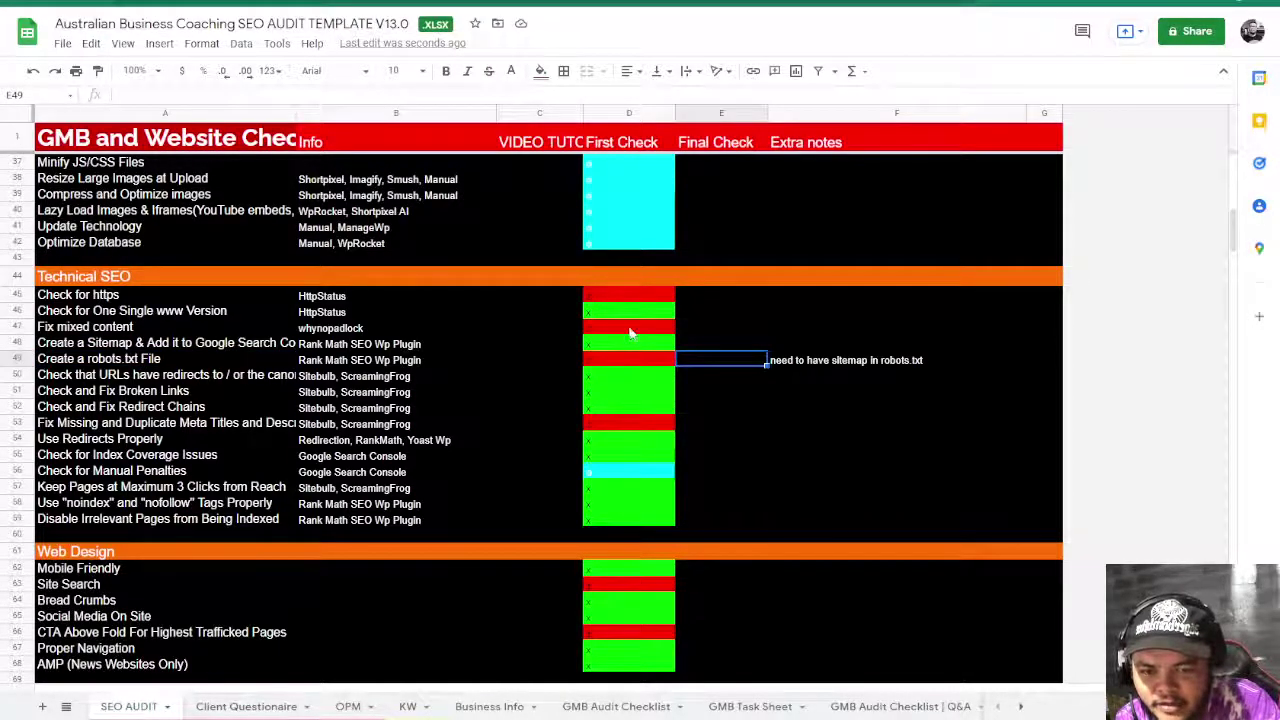
left_click(790, 362)
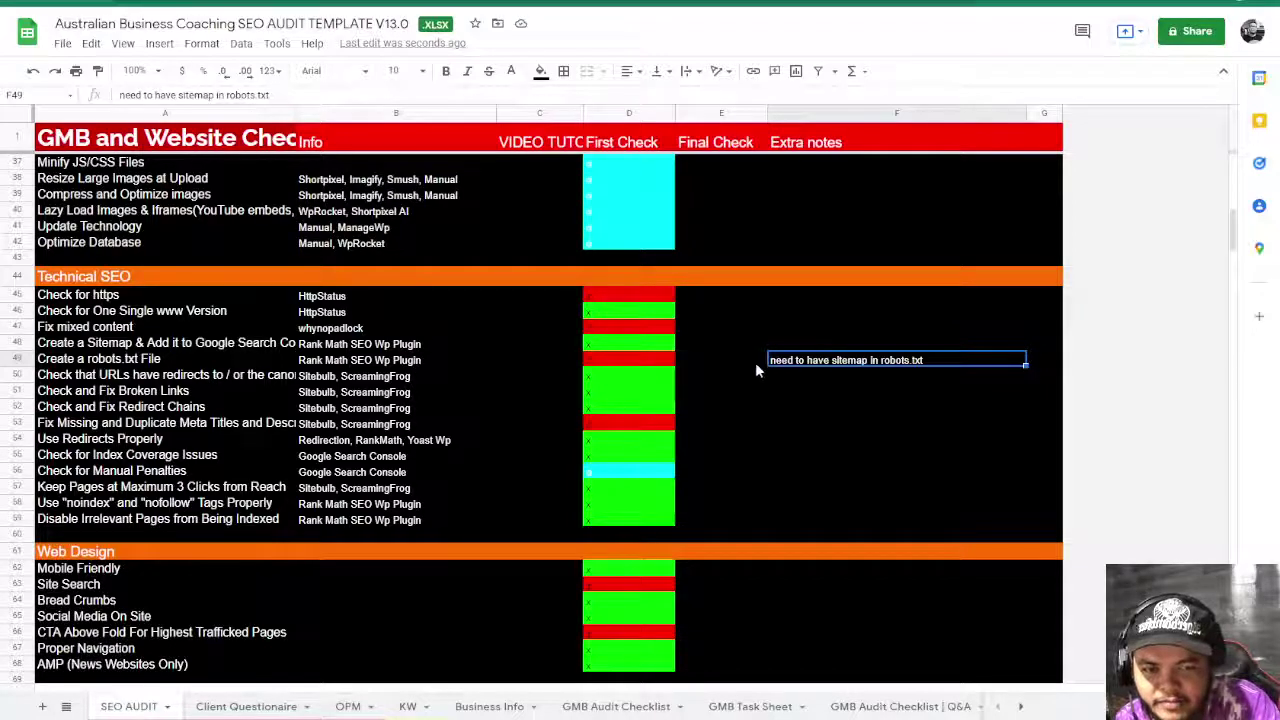
left_click(626, 333)
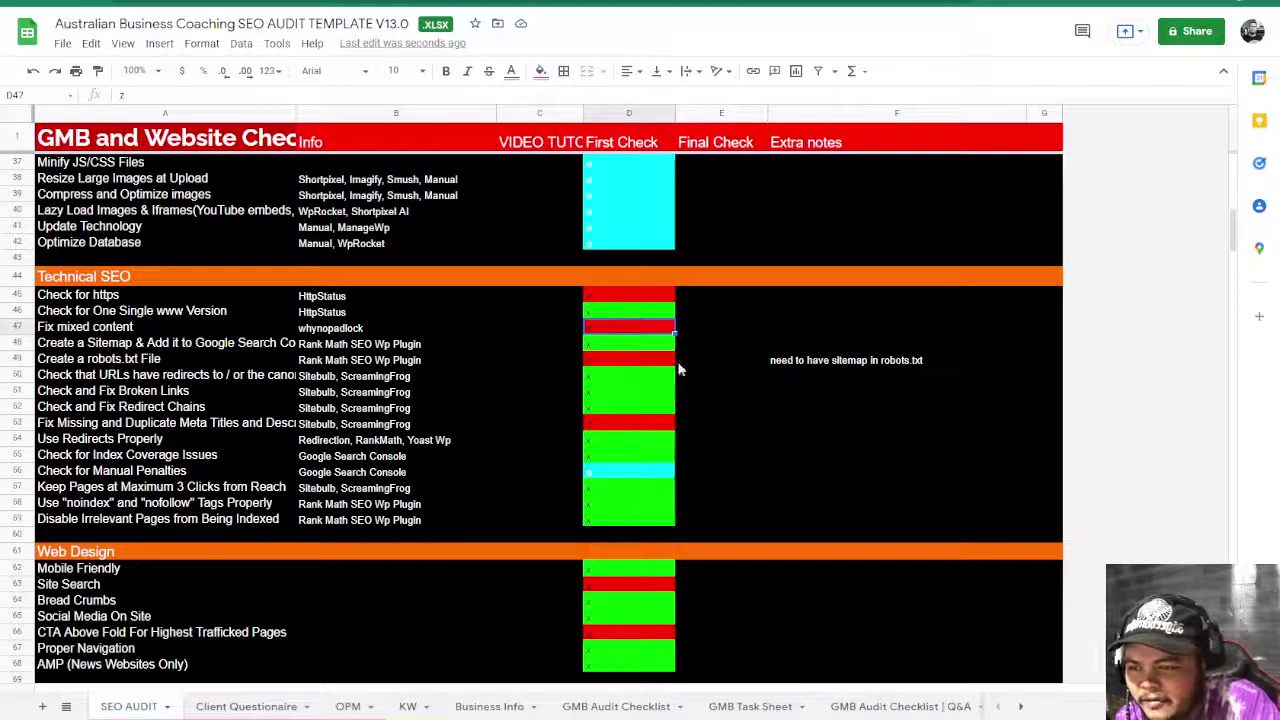
left_click(618, 297)
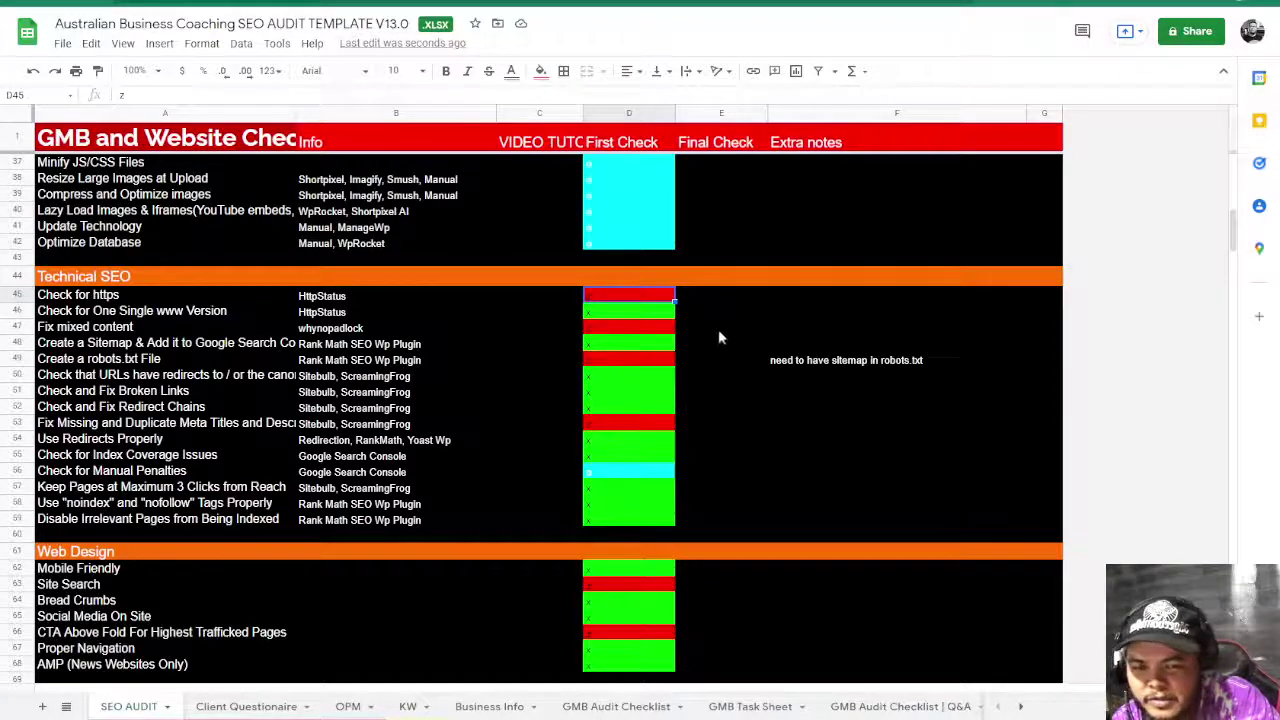
left_click(796, 300)
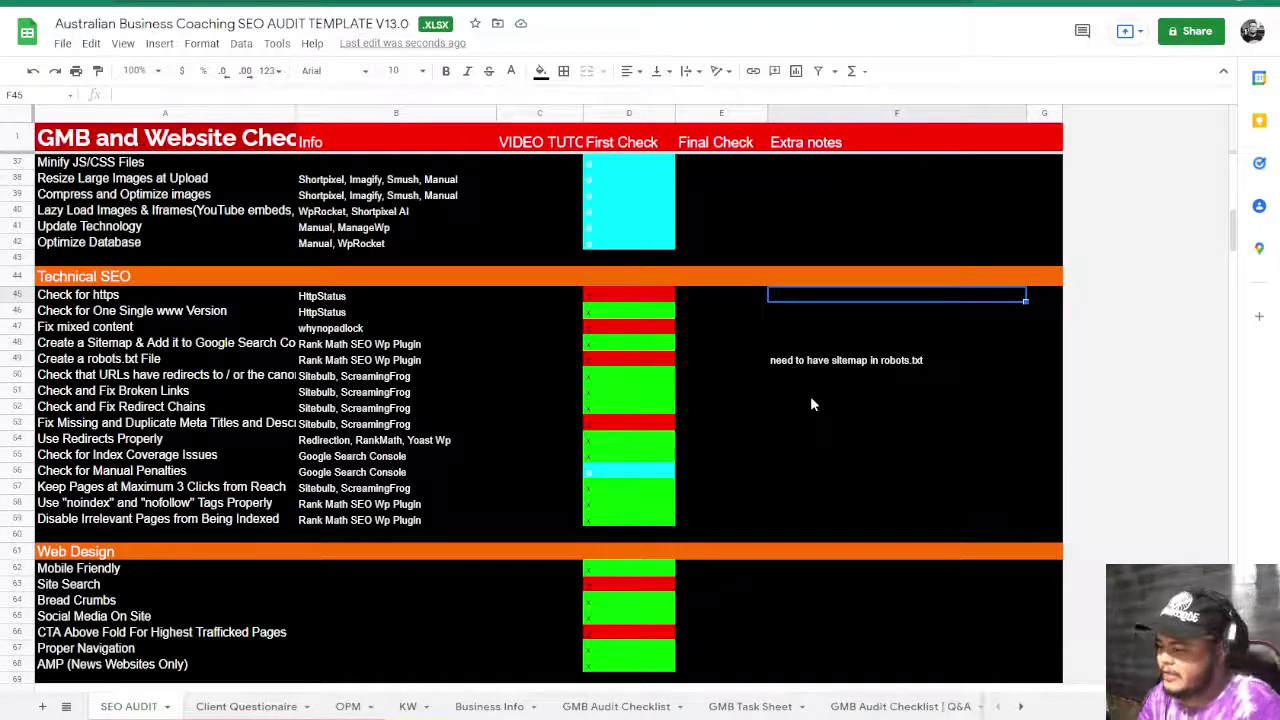
- Enter 'sub pages is having insecure content' in Extra notes cell F45 beside Check for https
type("sub pa")
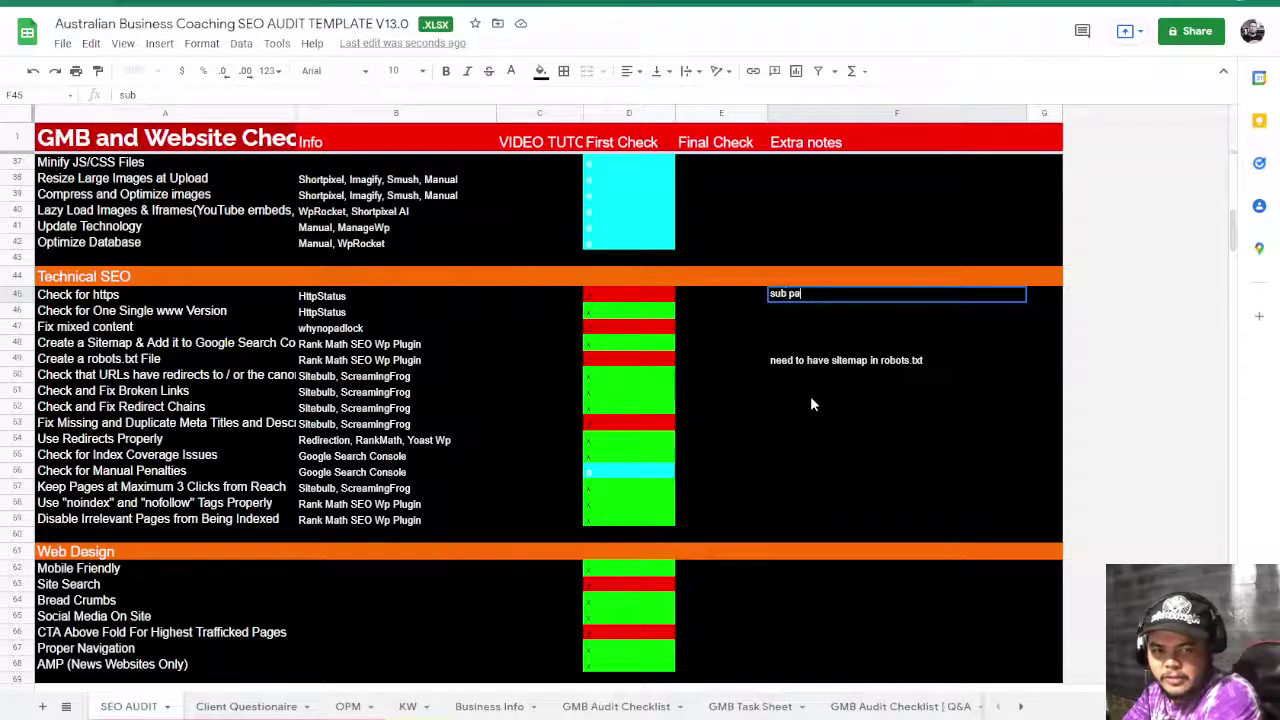
type("ges is having")
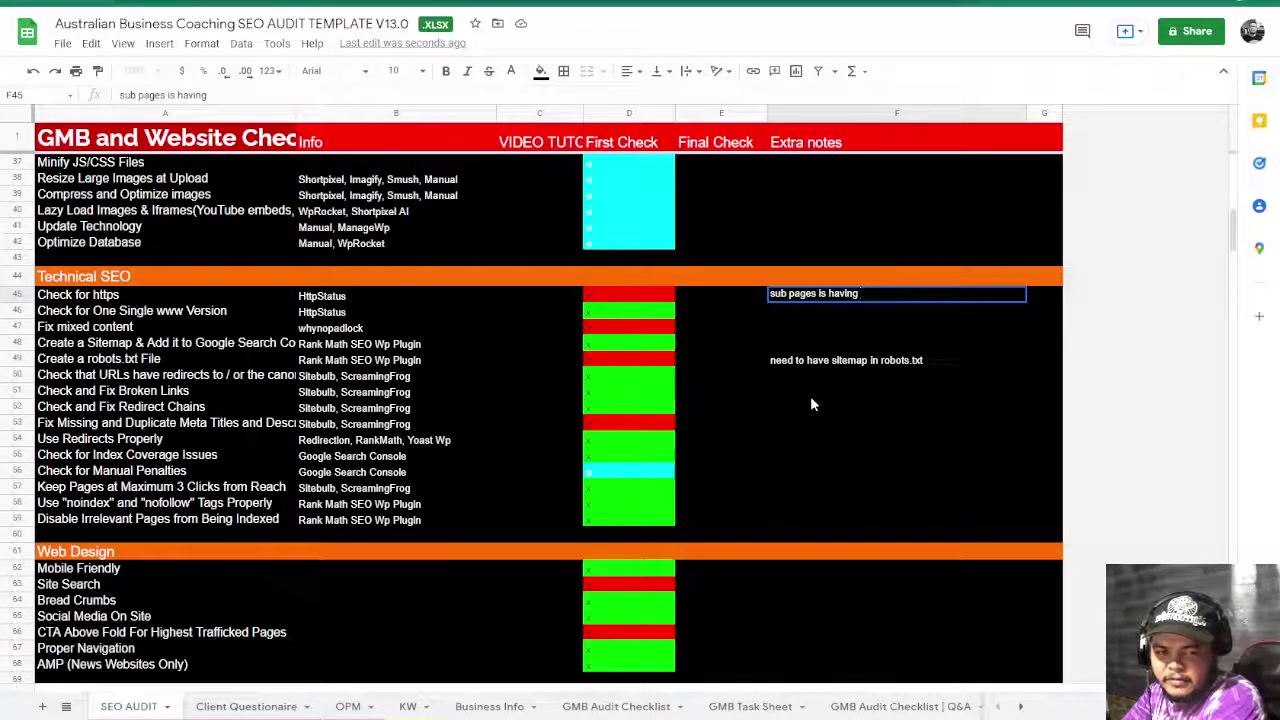
type(" insecure")
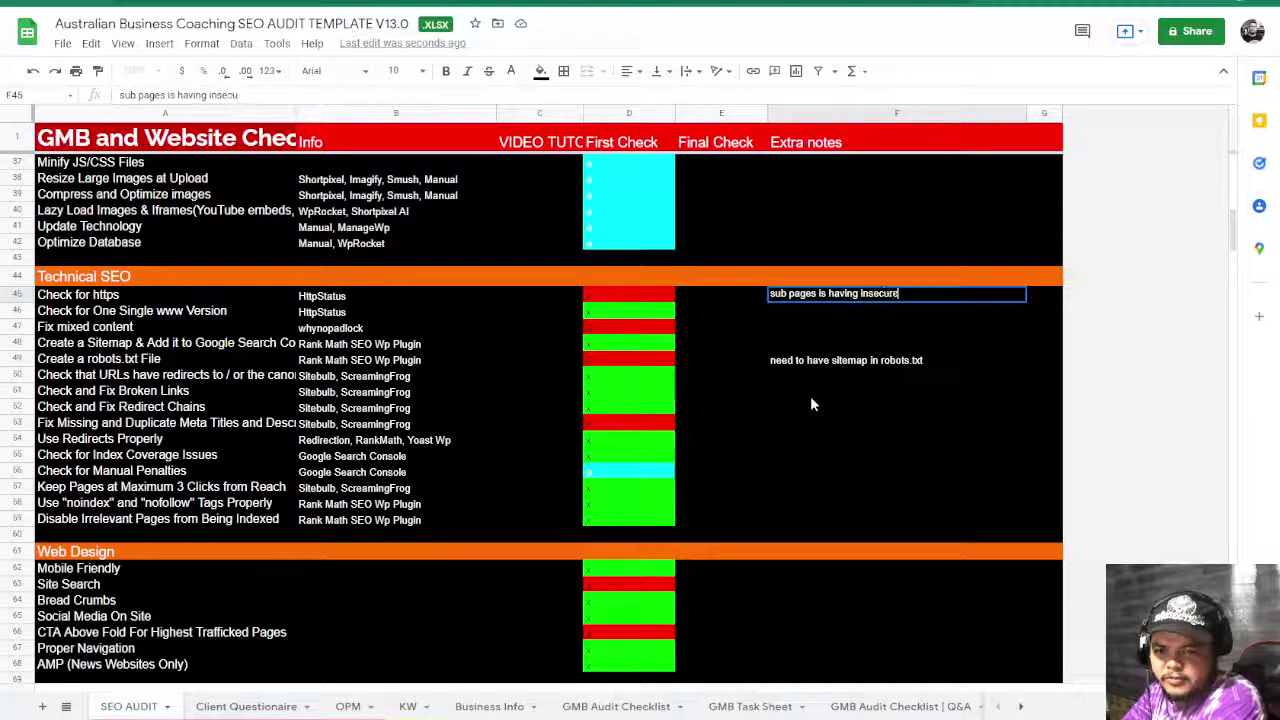
type(" content")
key("Return")
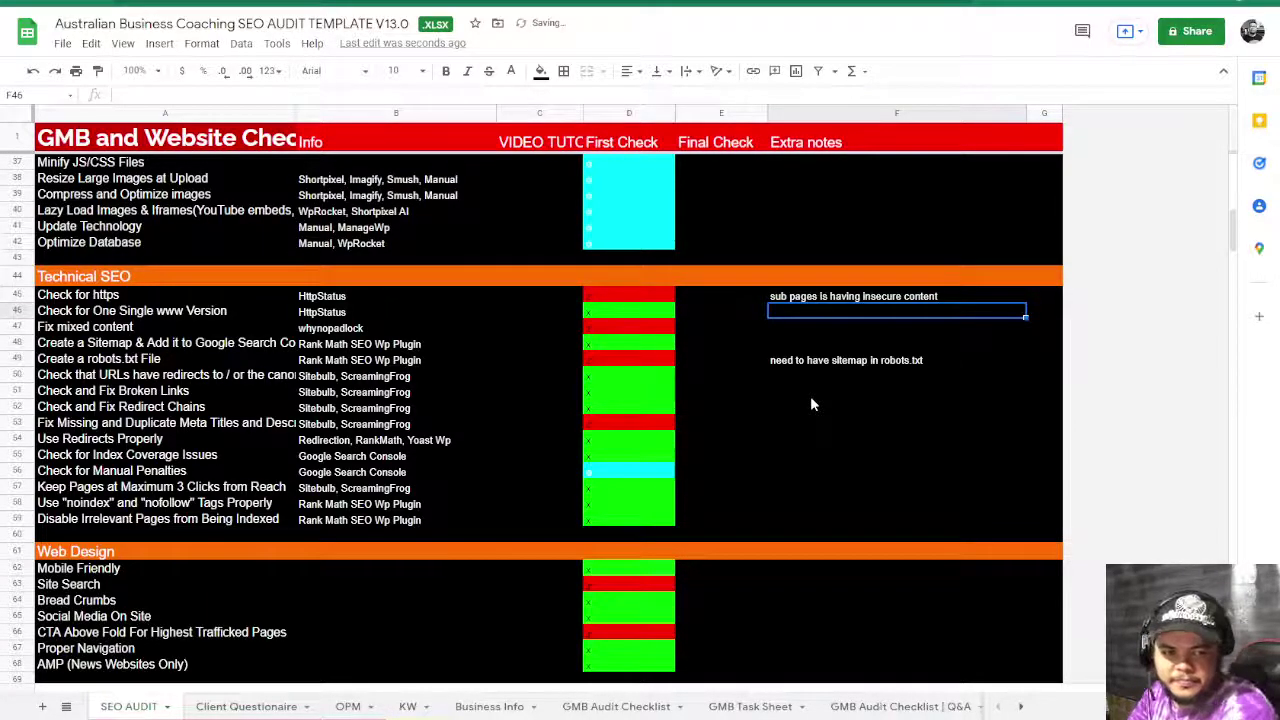
scroll(811, 404, "up", 7)
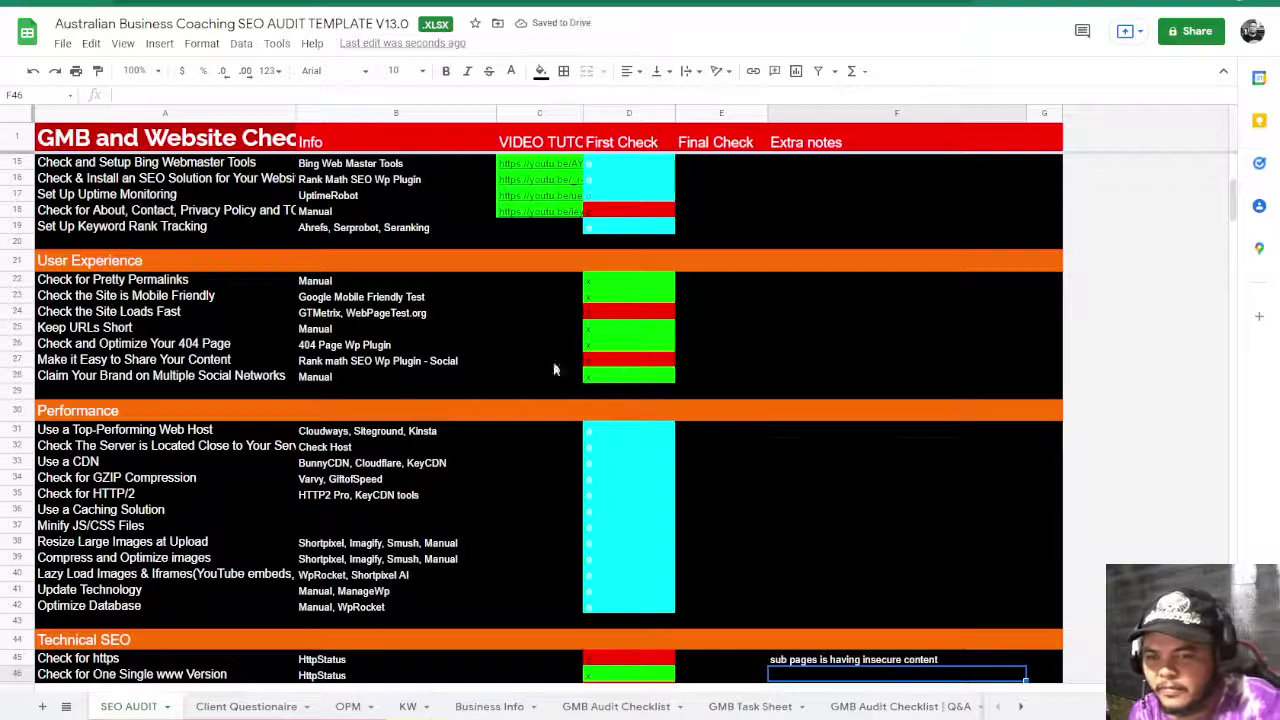
- Review the share-content, 404 page and site speed rows and their red First Checks
left_click(130, 362)
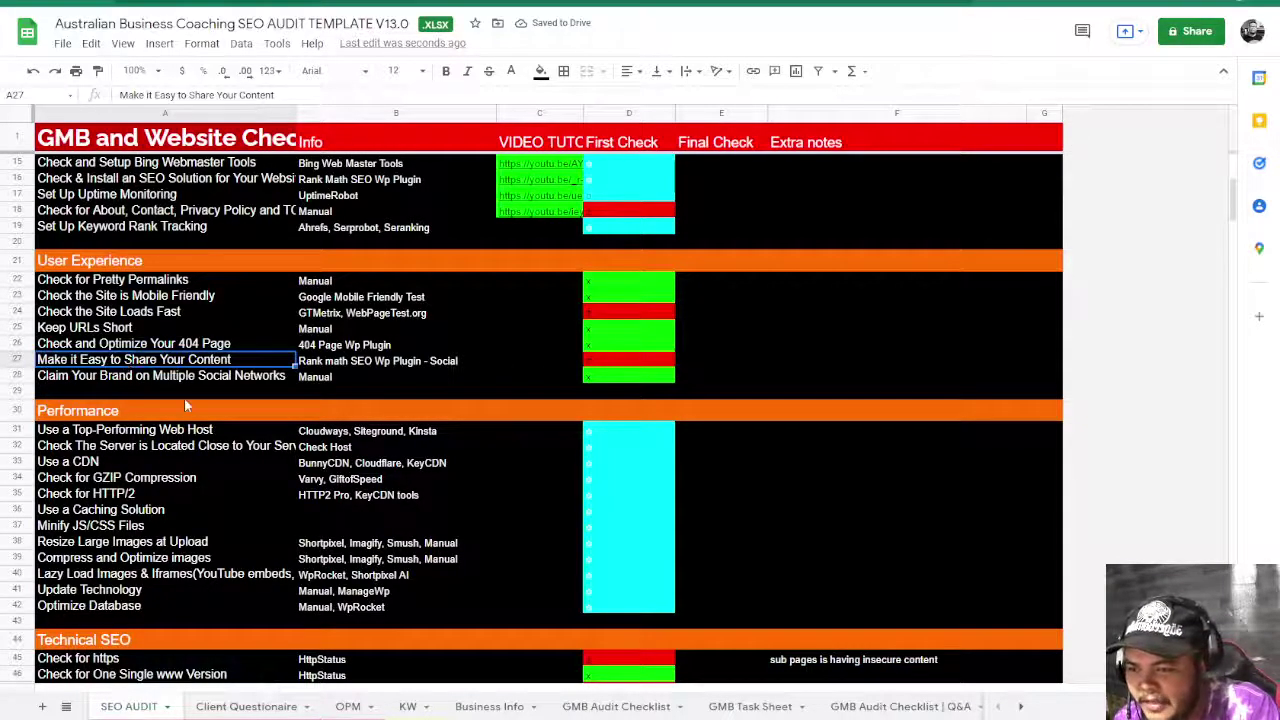
left_click(635, 365)
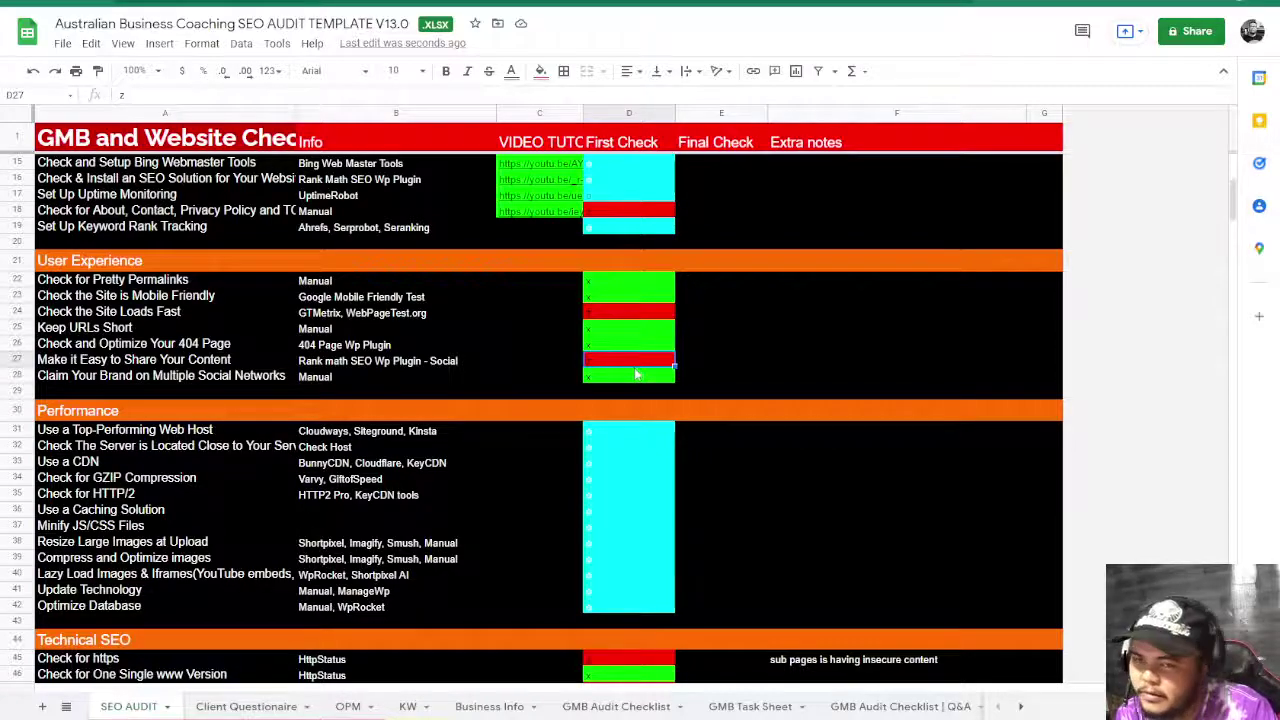
left_click(738, 346)
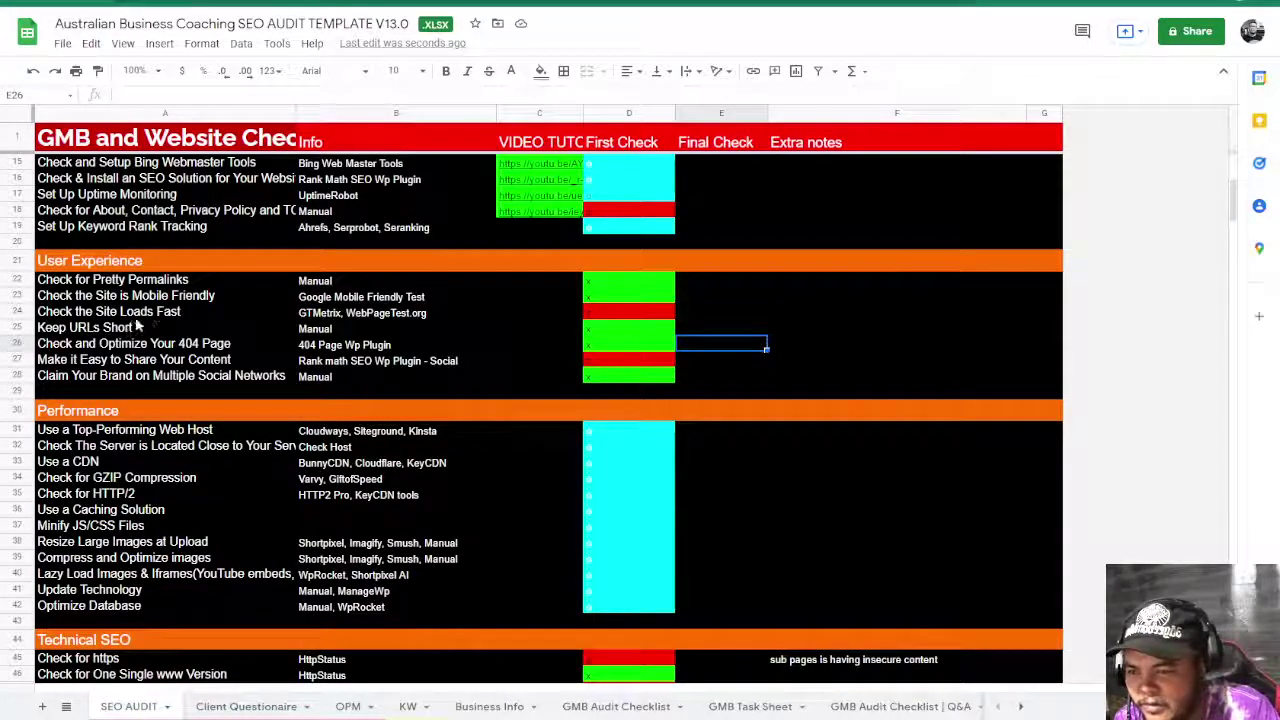
left_click(224, 314)
left_click(436, 314)
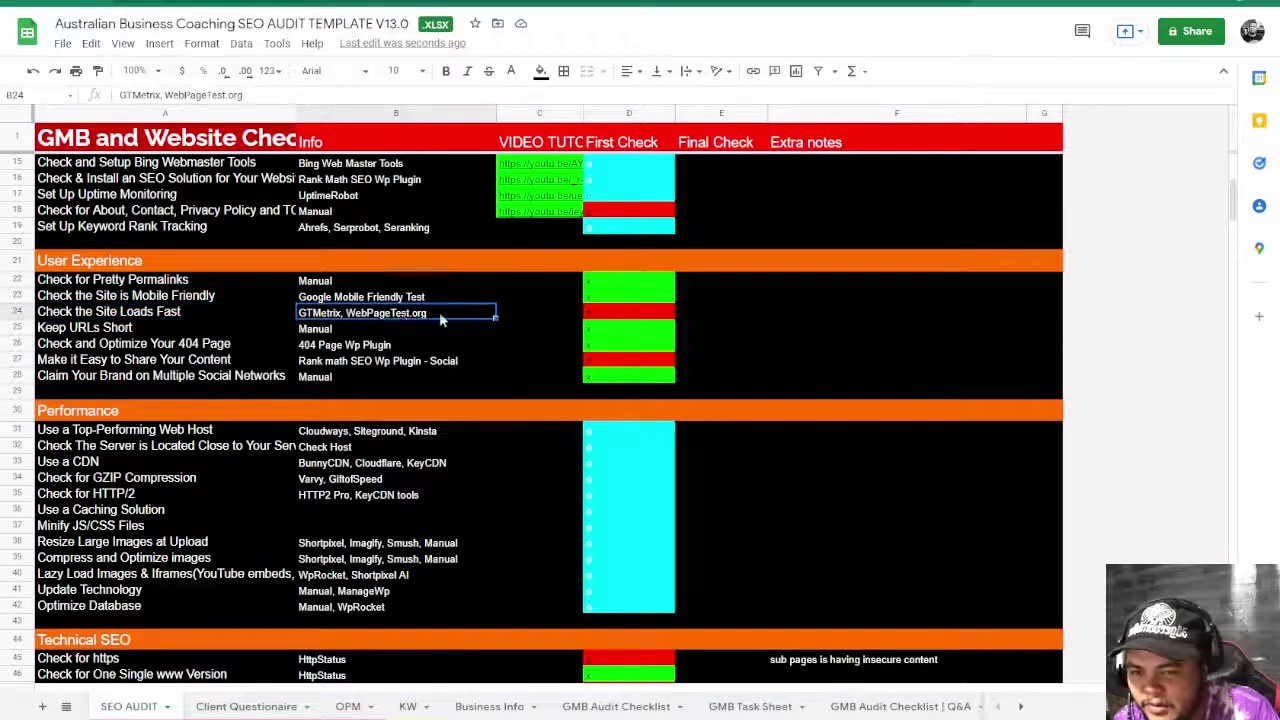
left_click(612, 312)
- Review the web host, server location and Google Analytics setup rows and their Extra notes
left_click(605, 431)
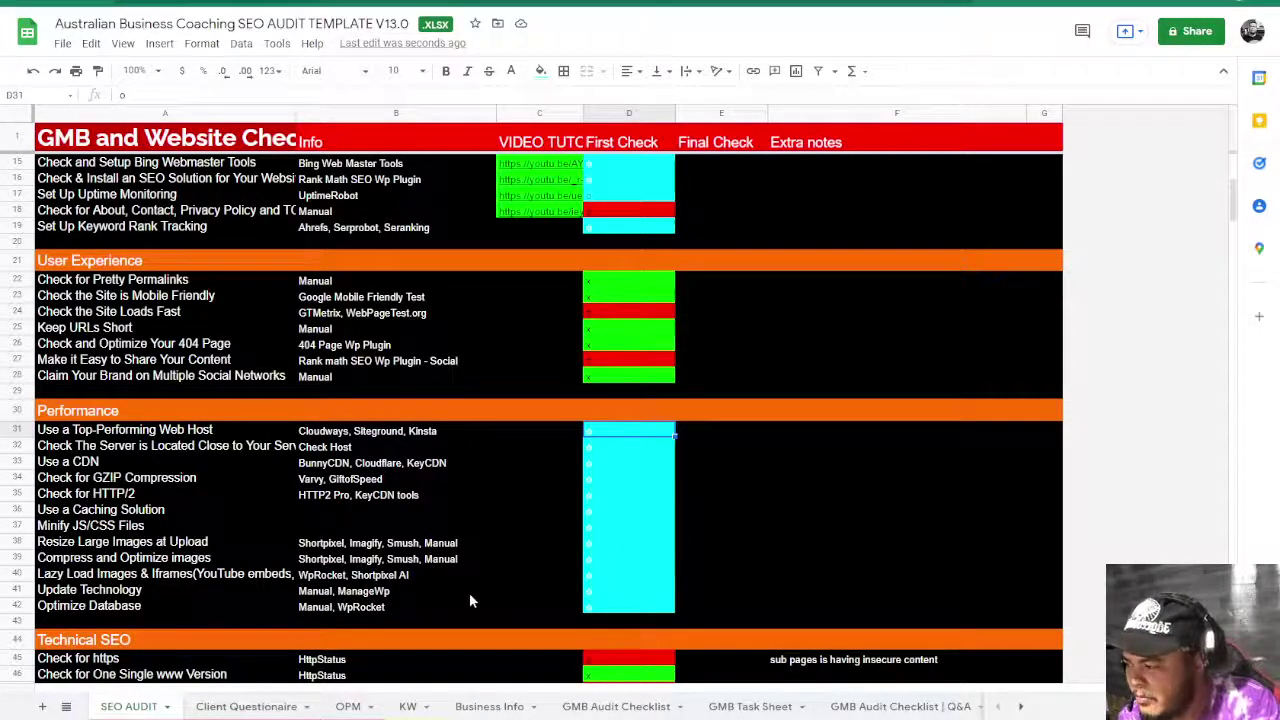
left_click(780, 447)
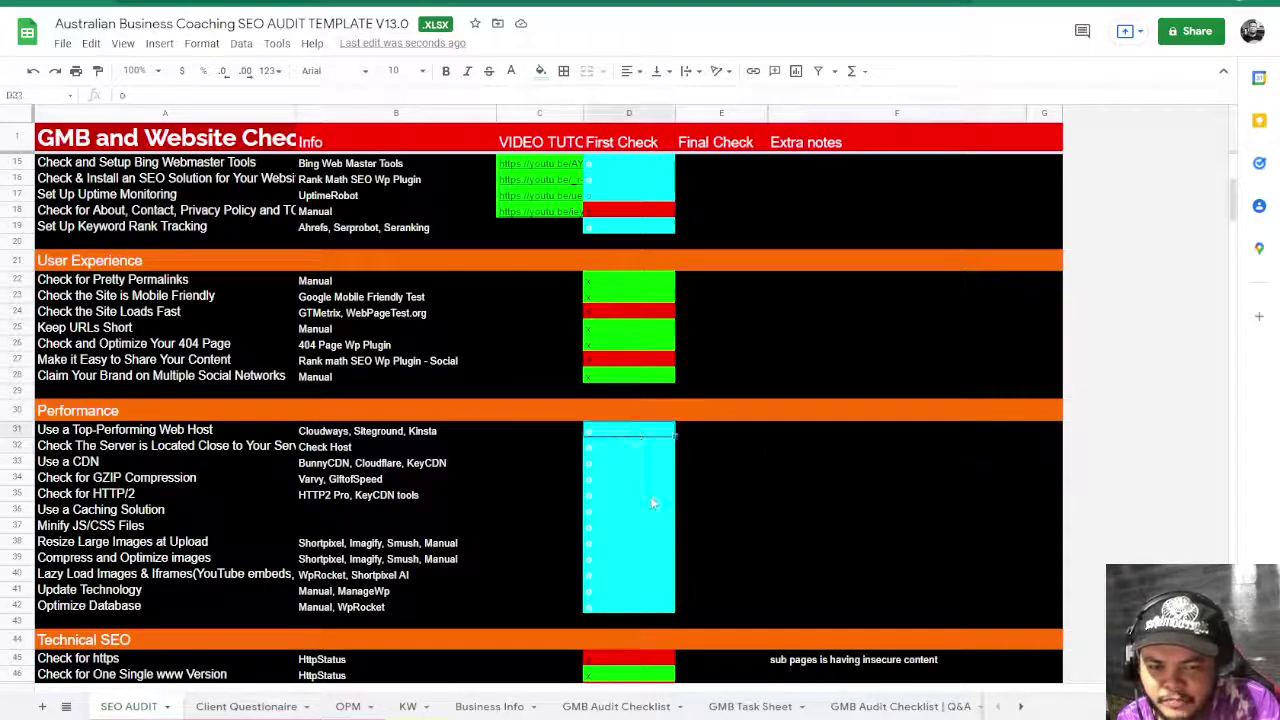
left_click(238, 448)
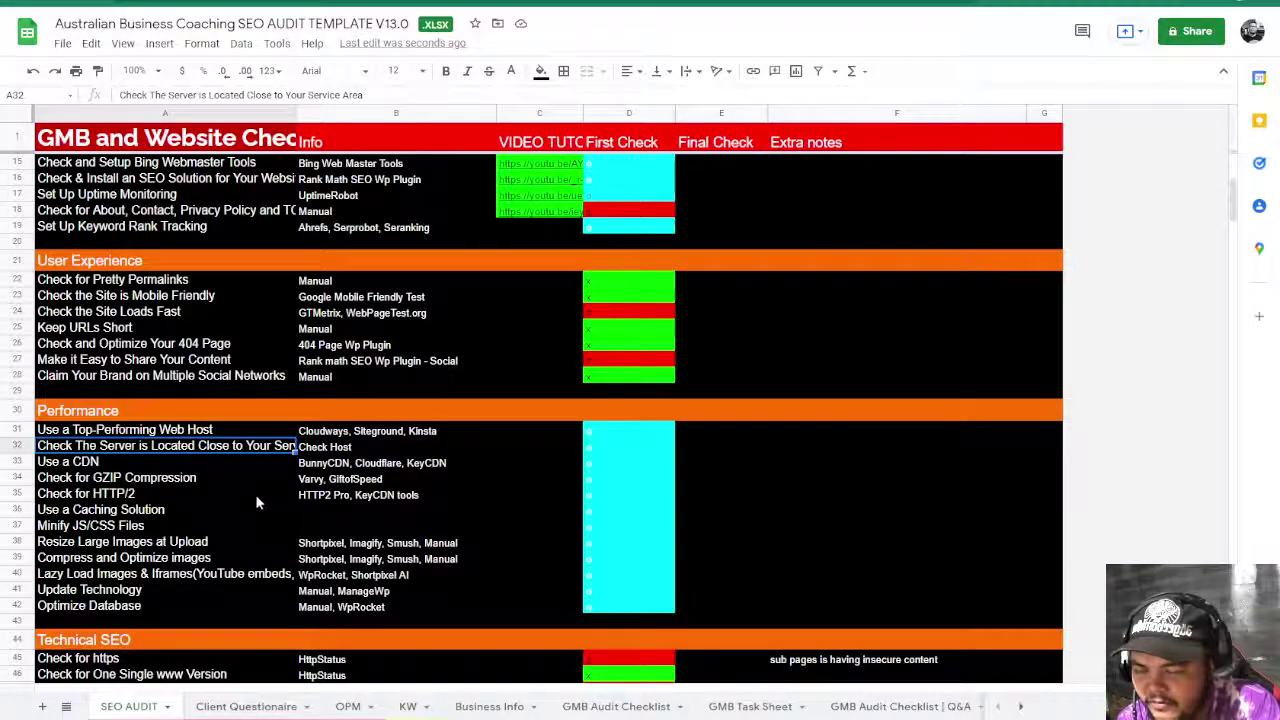
left_click(612, 451)
scroll(601, 480, "up", 3)
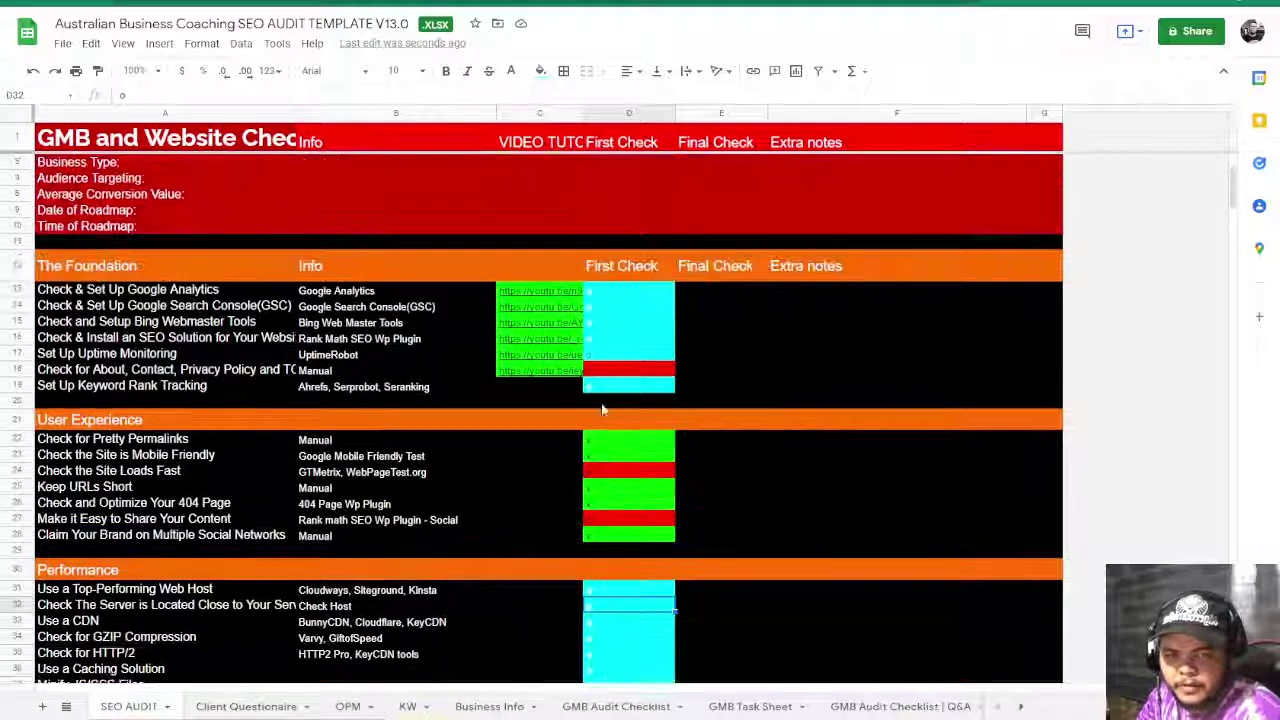
left_click(785, 340)
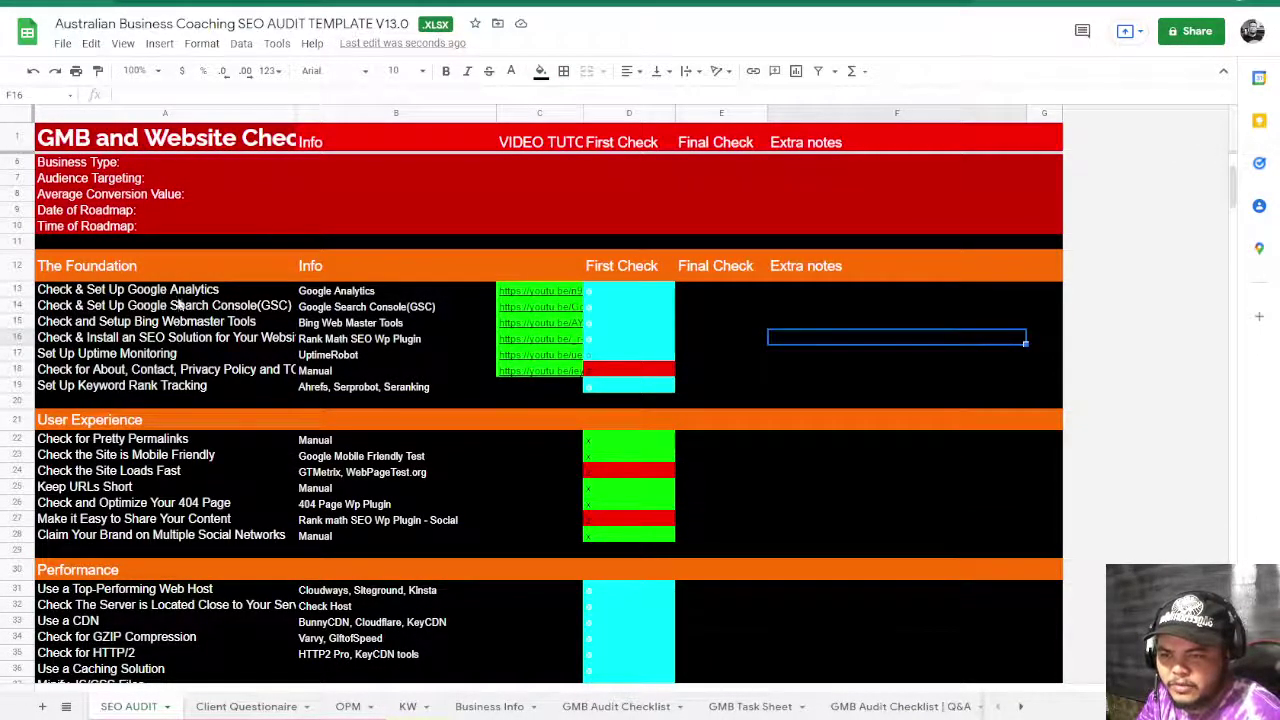
left_click(610, 293)
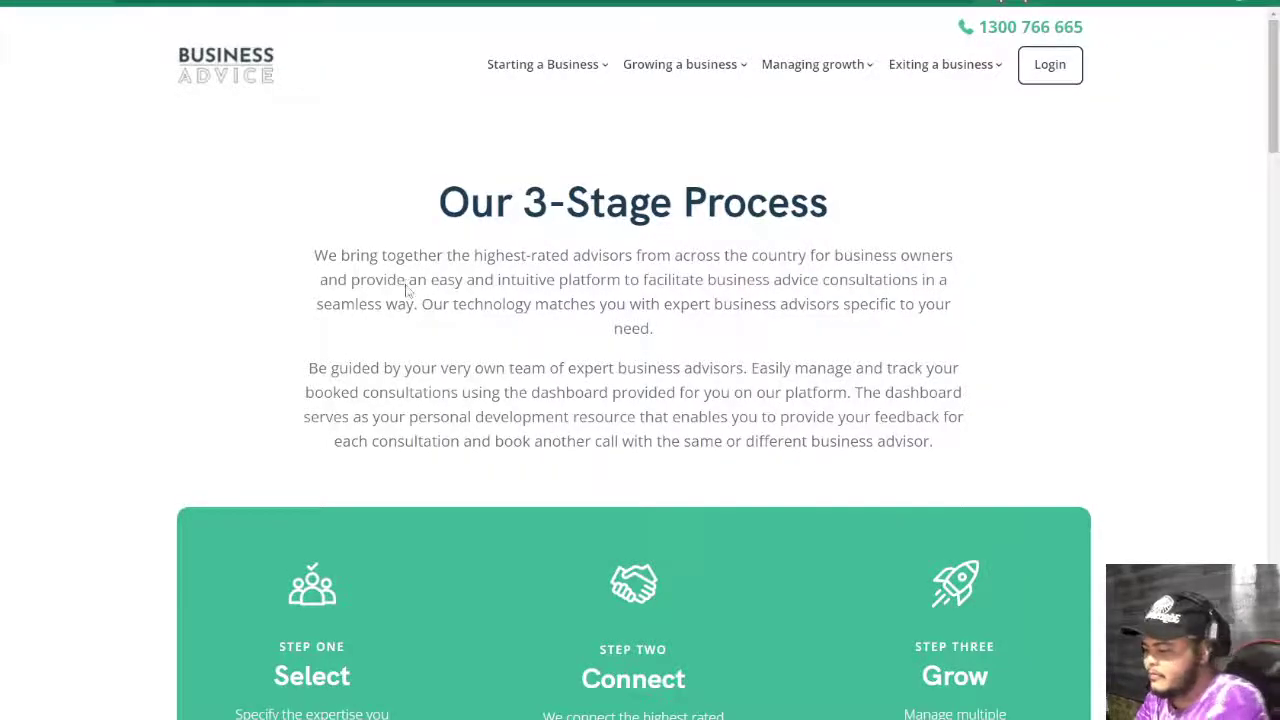
- View the Business Advice page's HTML source with Ctrl+U
key("ctrl+u")
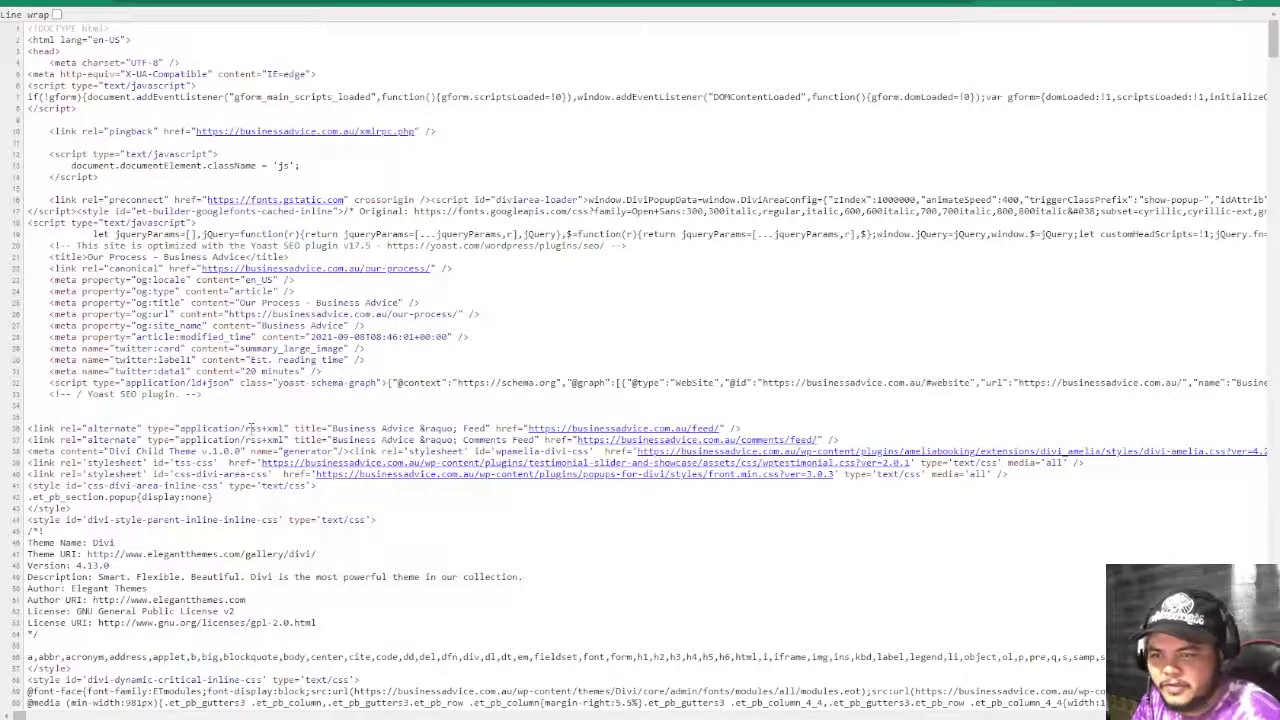
scroll(277, 421, "down", 3)
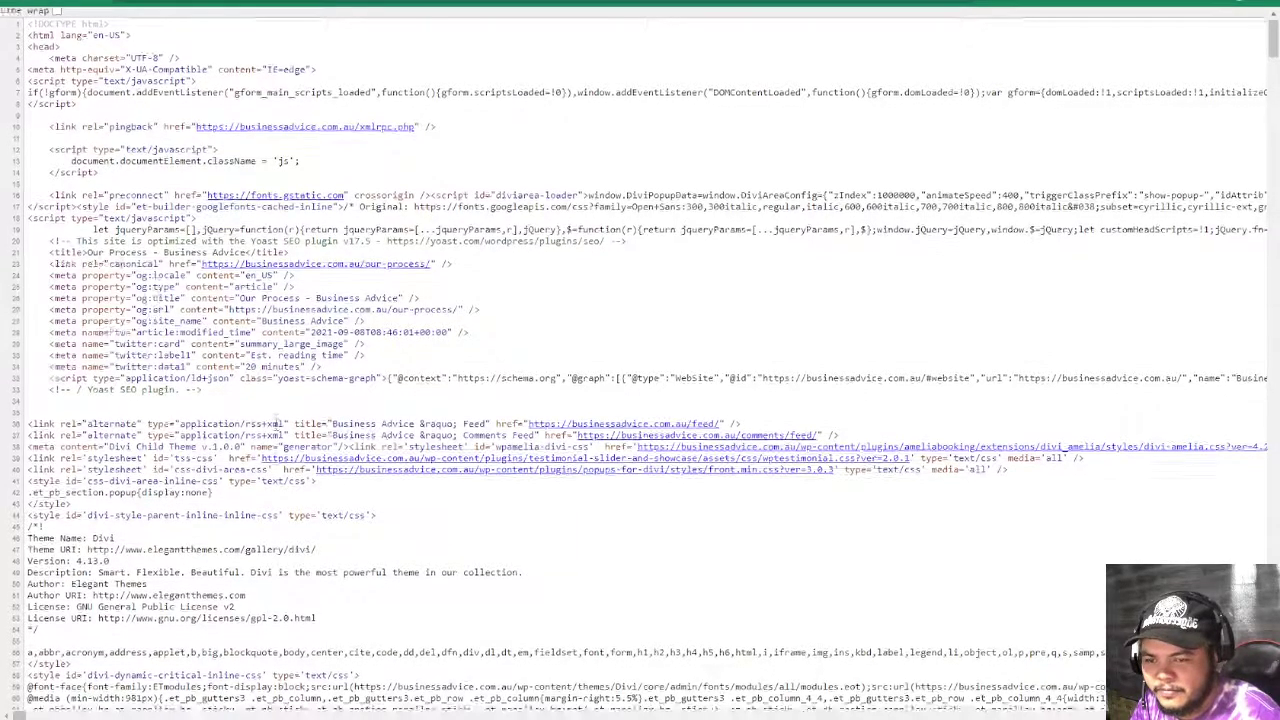
scroll(277, 421, "up", 3)
- Search the source for the analytics tag and copy the G- measurement ID from the gtag config
key("ctrl+f")
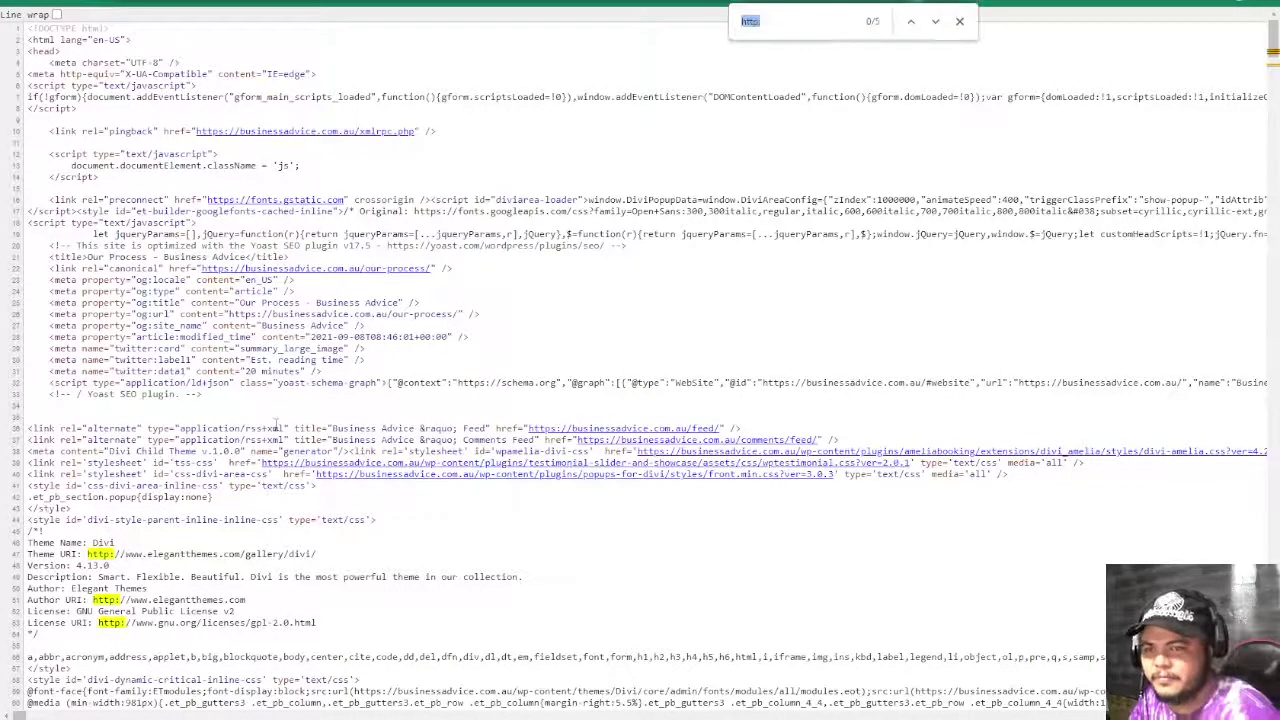
type("googl")
key("BackSpace")
key("BackSpace")
key("BackSpace")
key("BackSpace")
key("BackSpace")
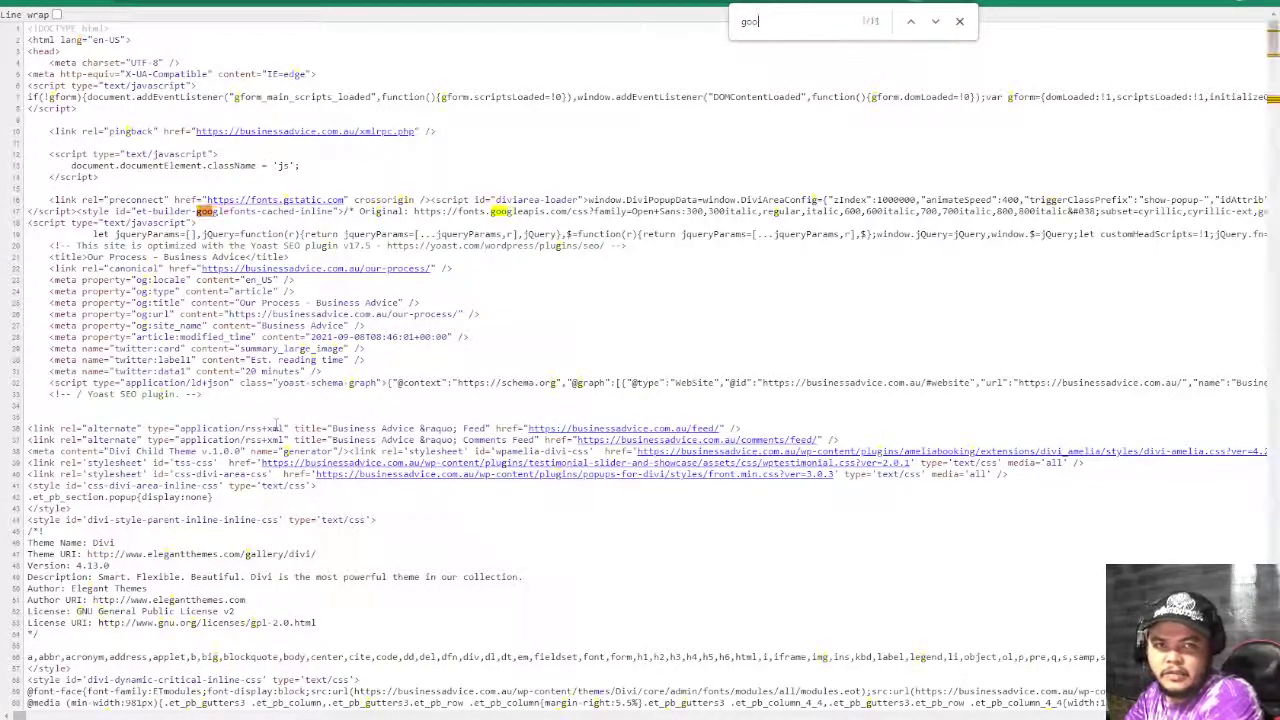
type("acalytics")
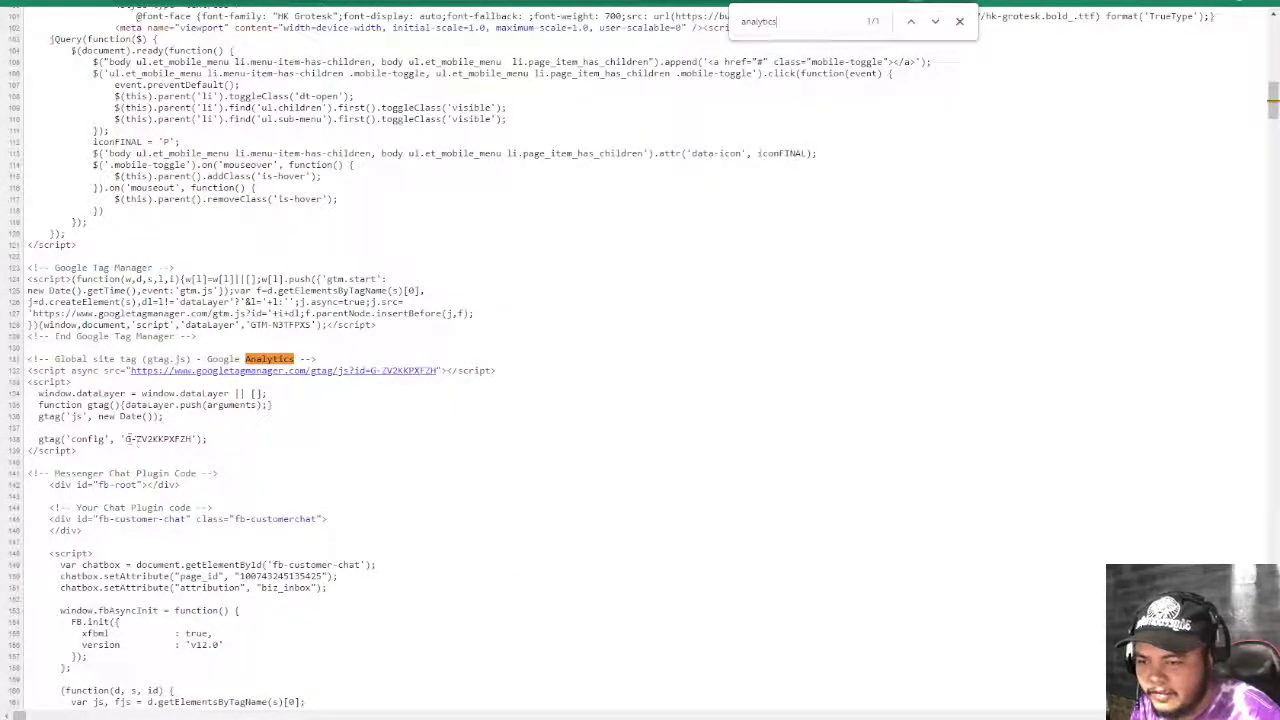
left_click_drag(153, 441, 191, 439)
key("ctrl+c")
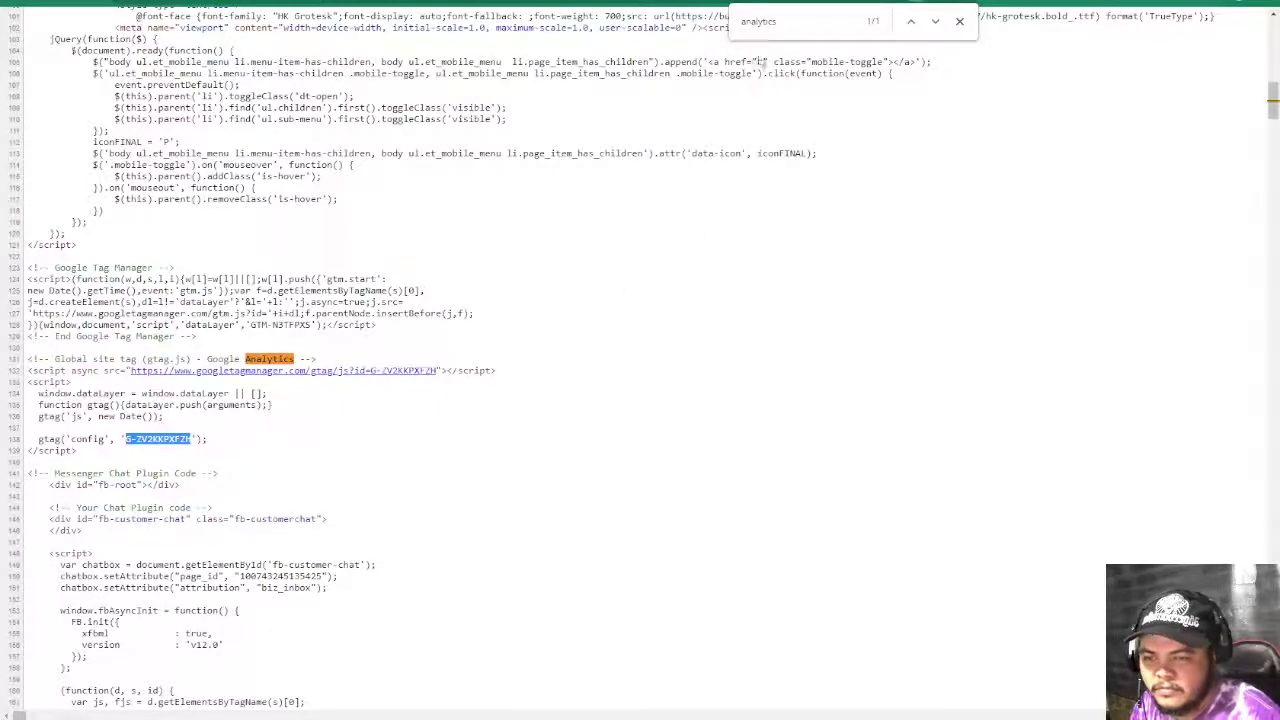
left_click(839, 20)
key("Return")
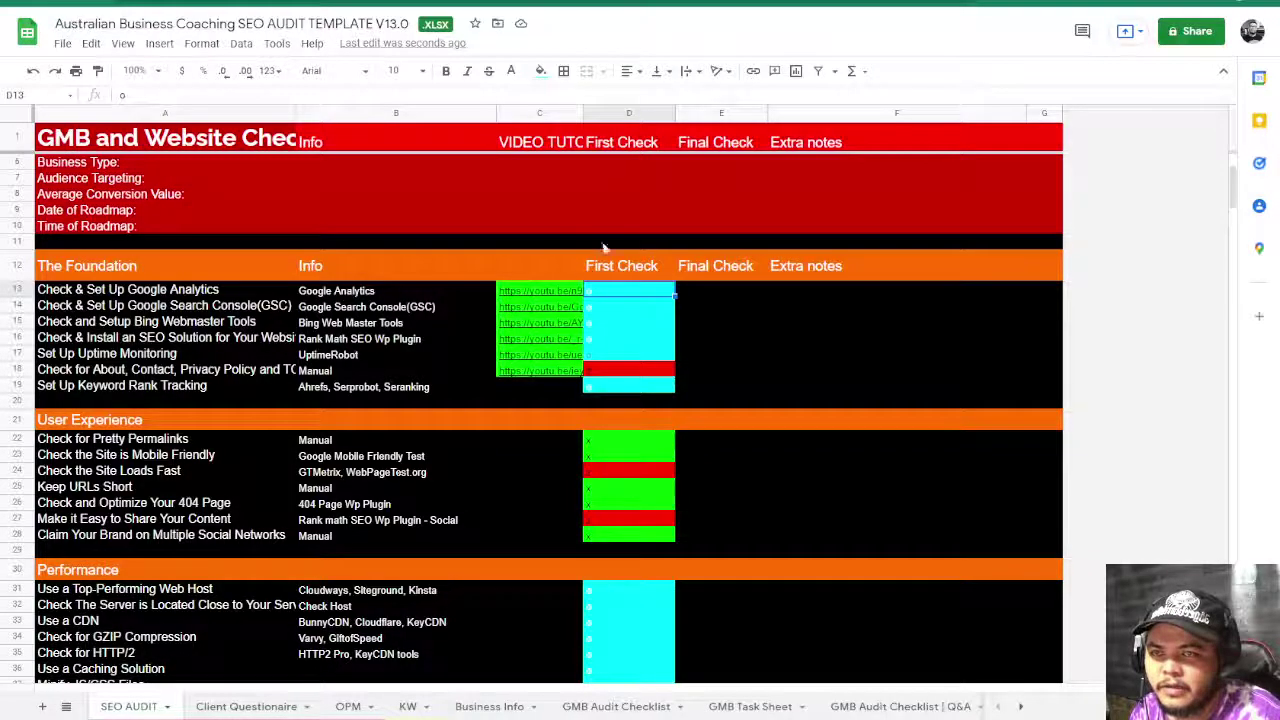
- Paste the Google Analytics ID into Extra notes cell F13, then open a new browser tab
left_click(800, 369)
left_click(716, 290)
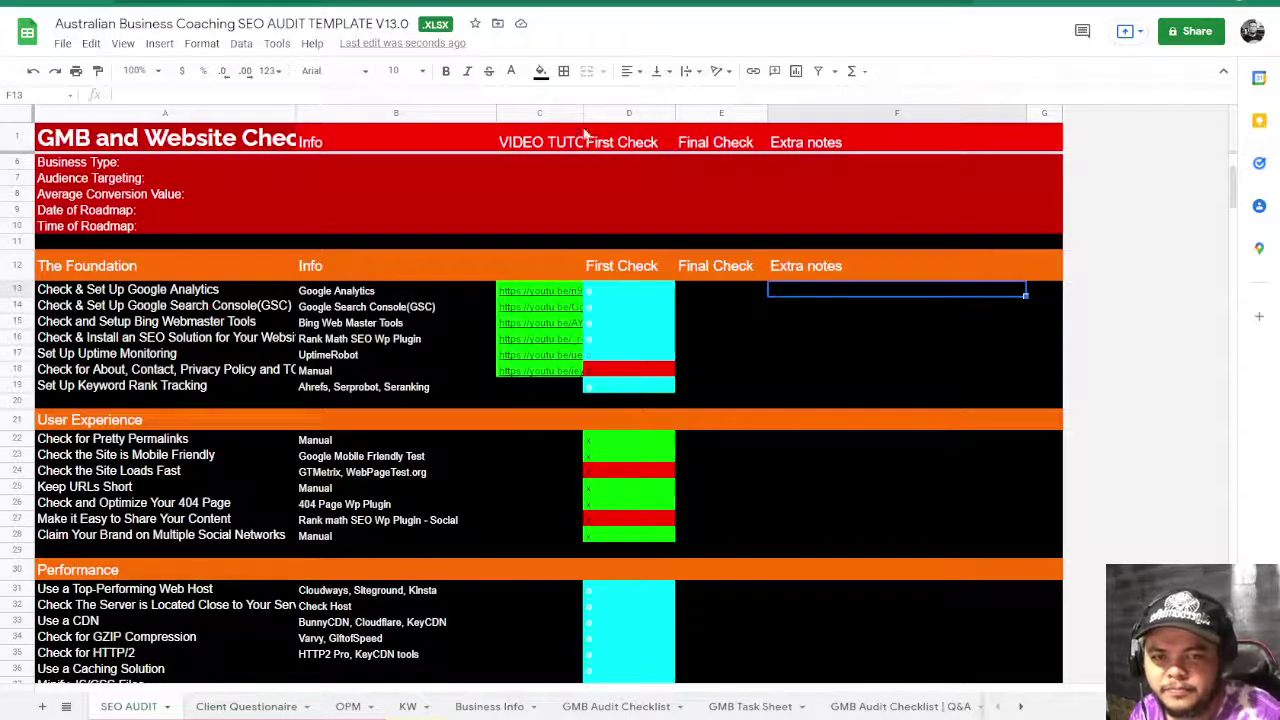
key("ctrl+v")
left_click(817, 389)
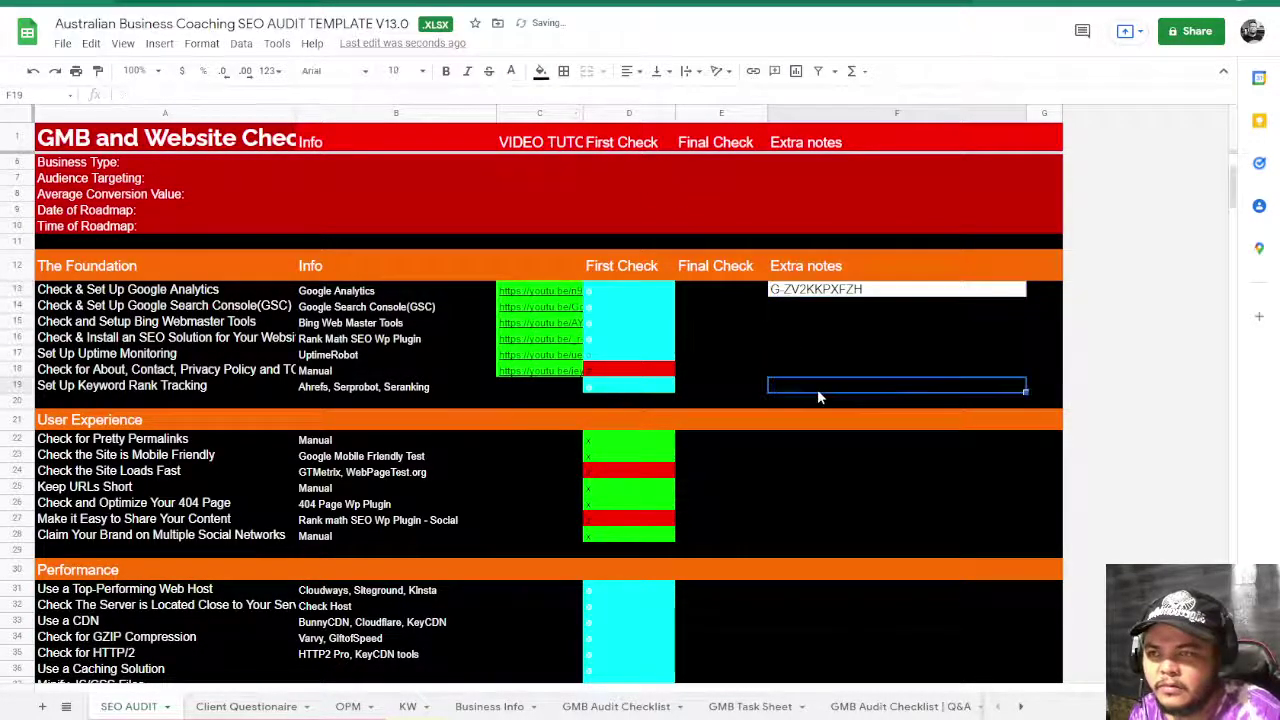
scroll(832, 360, "down", 10)
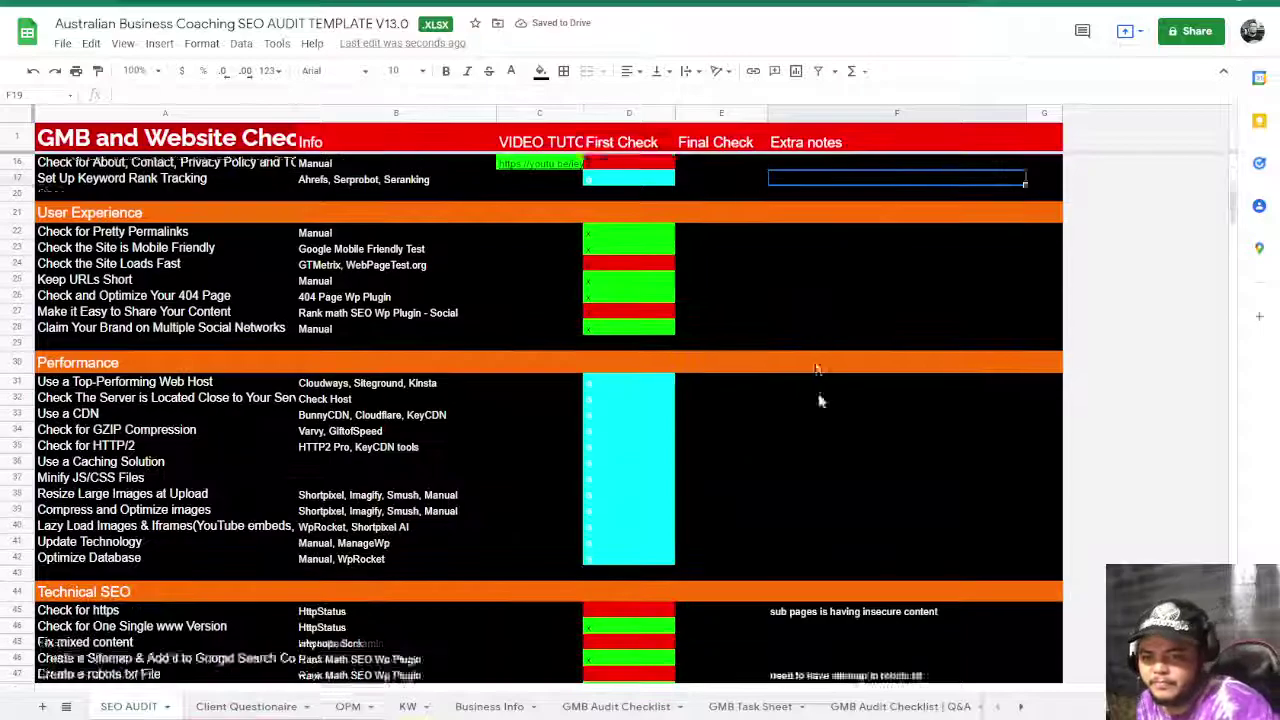
scroll(813, 403, "down", 15)
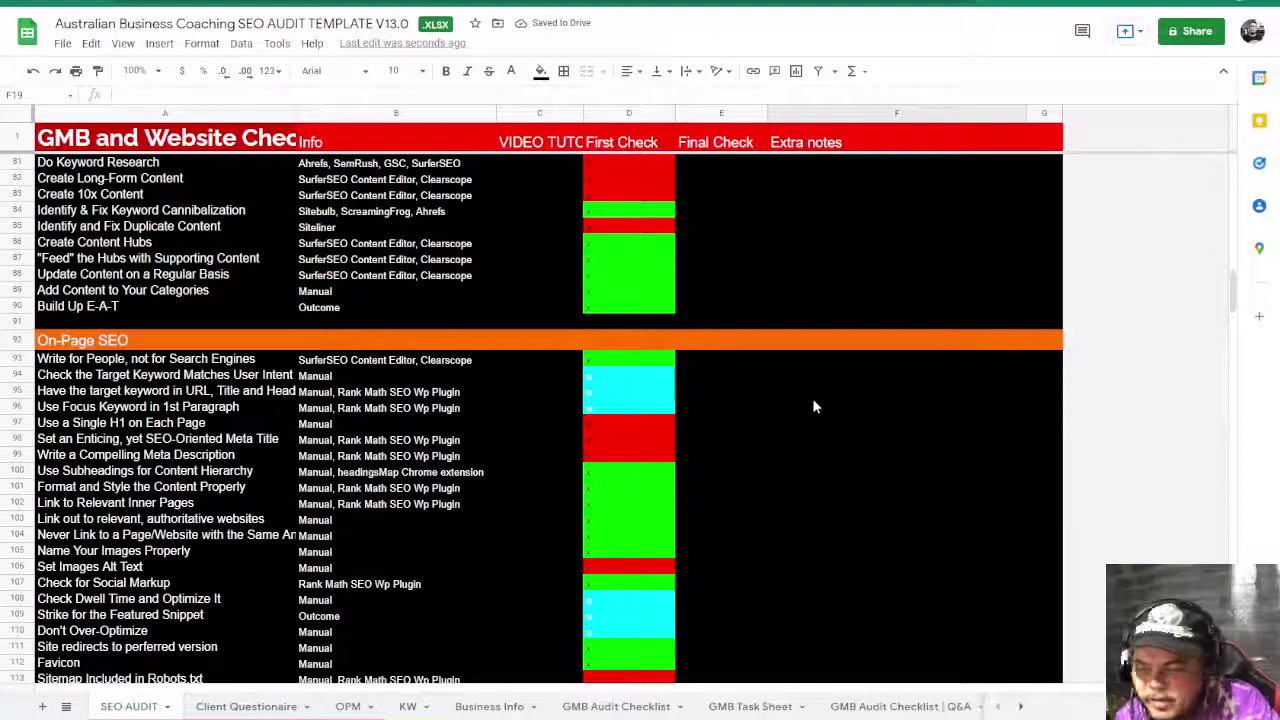
scroll(813, 406, "down", 15)
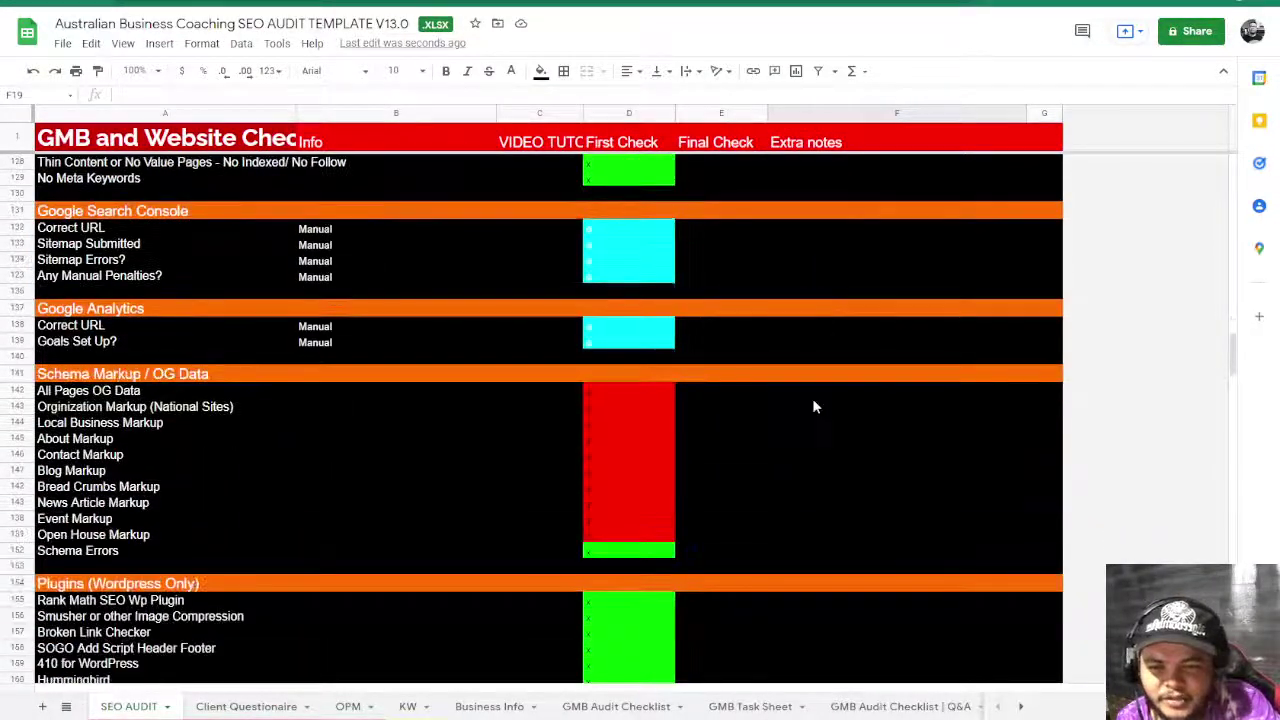
scroll(813, 406, "up", 13)
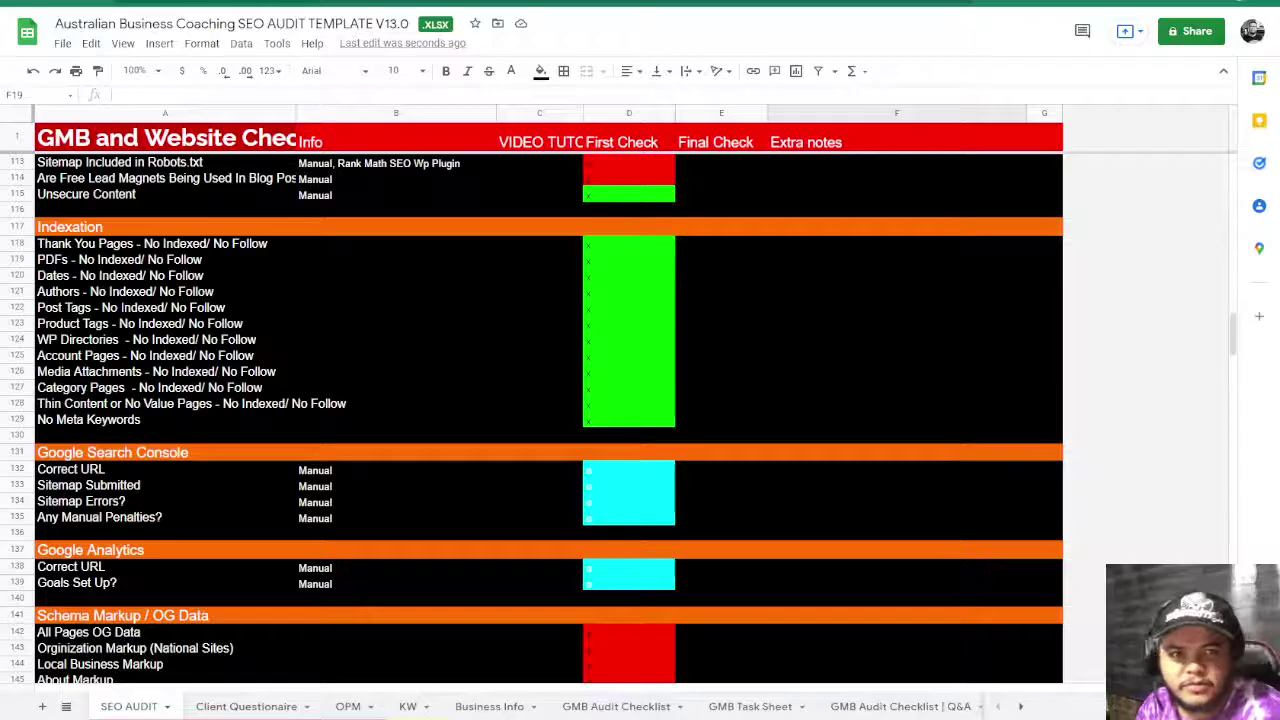
key("ctrl+t")
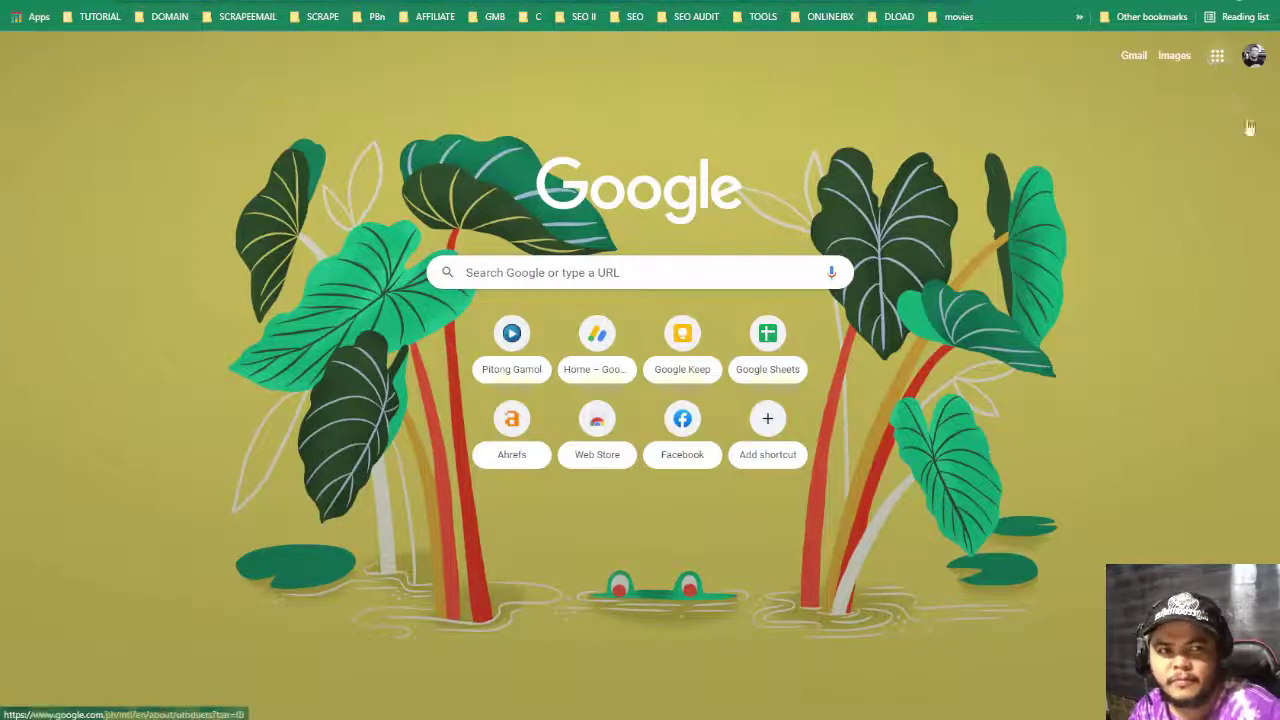
- Search 'wpgio', open the Wpgio SEO Portfolio page and follow its 'FILL UP THIS FORM' link
left_click(1214, 60)
key("ctrl+l")
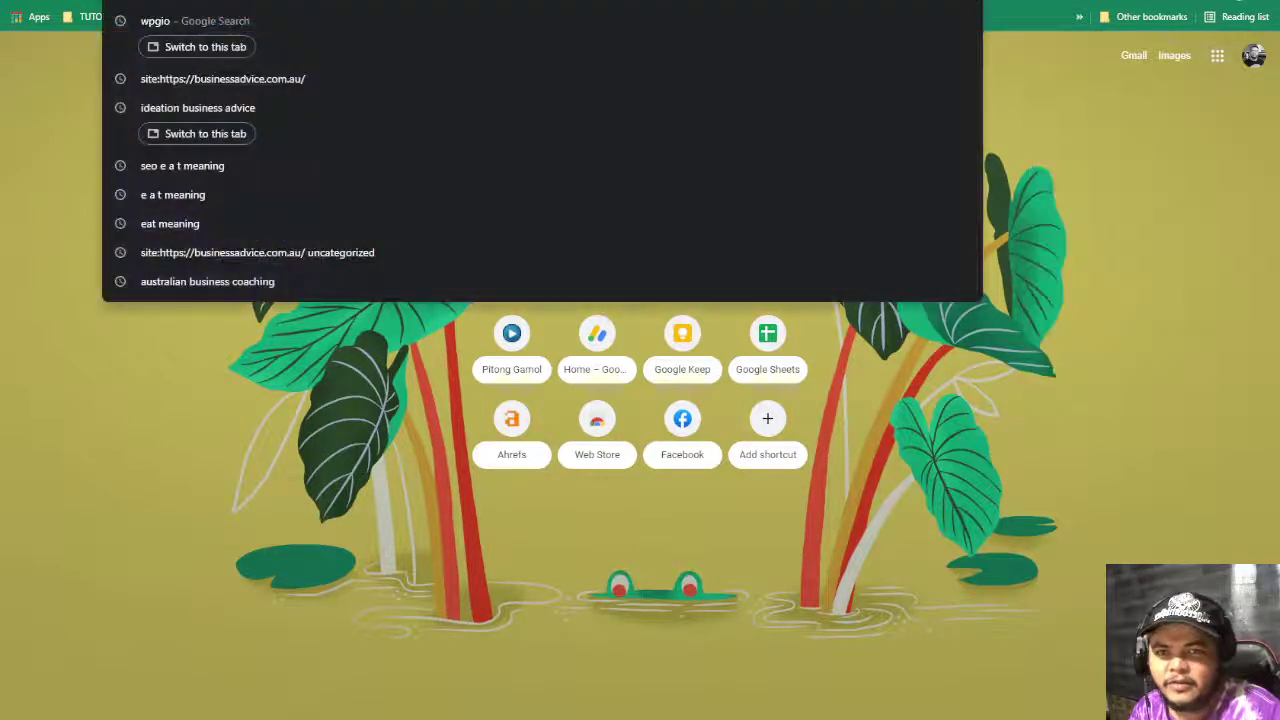
type("wpgio")
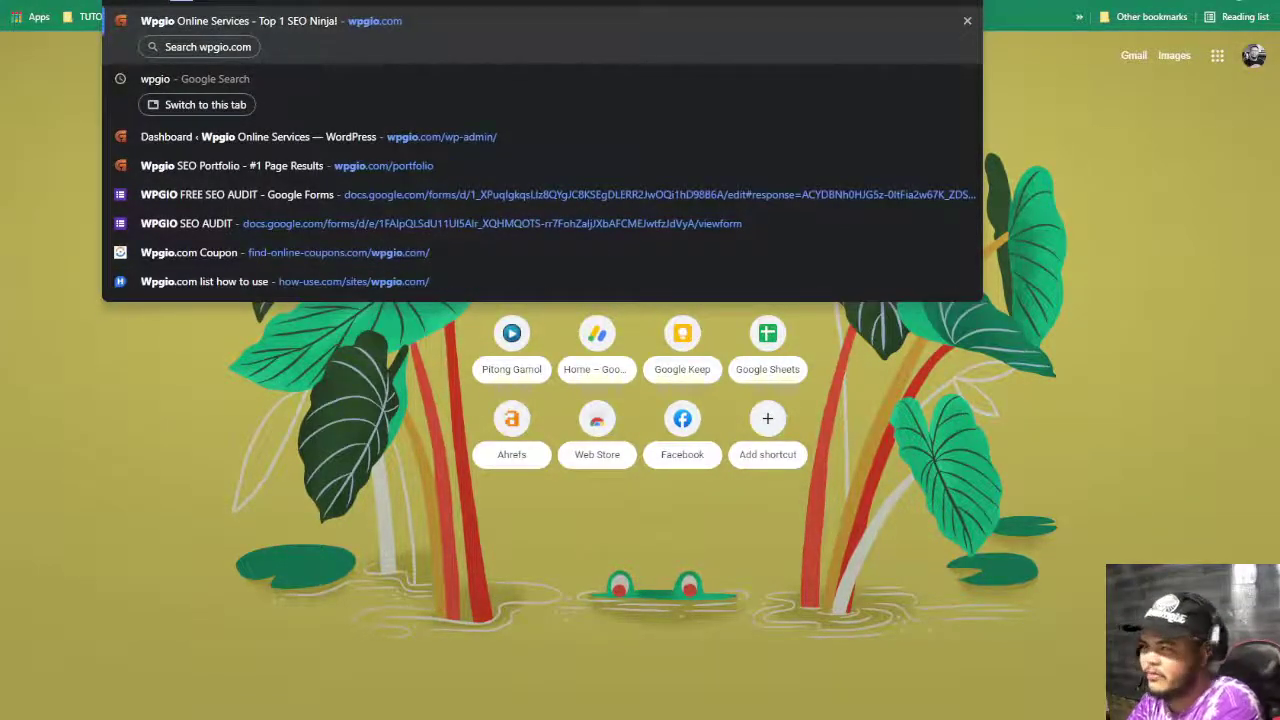
left_click(400, 172)
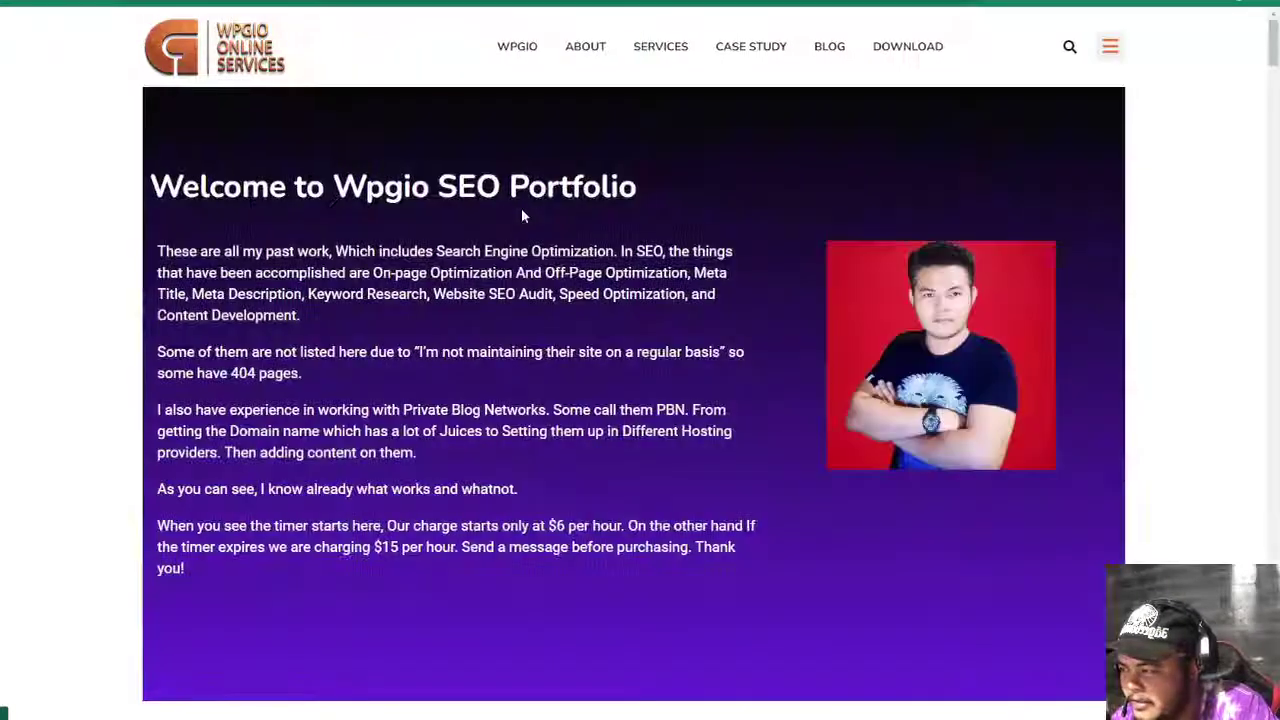
scroll(535, 422, "down", 12)
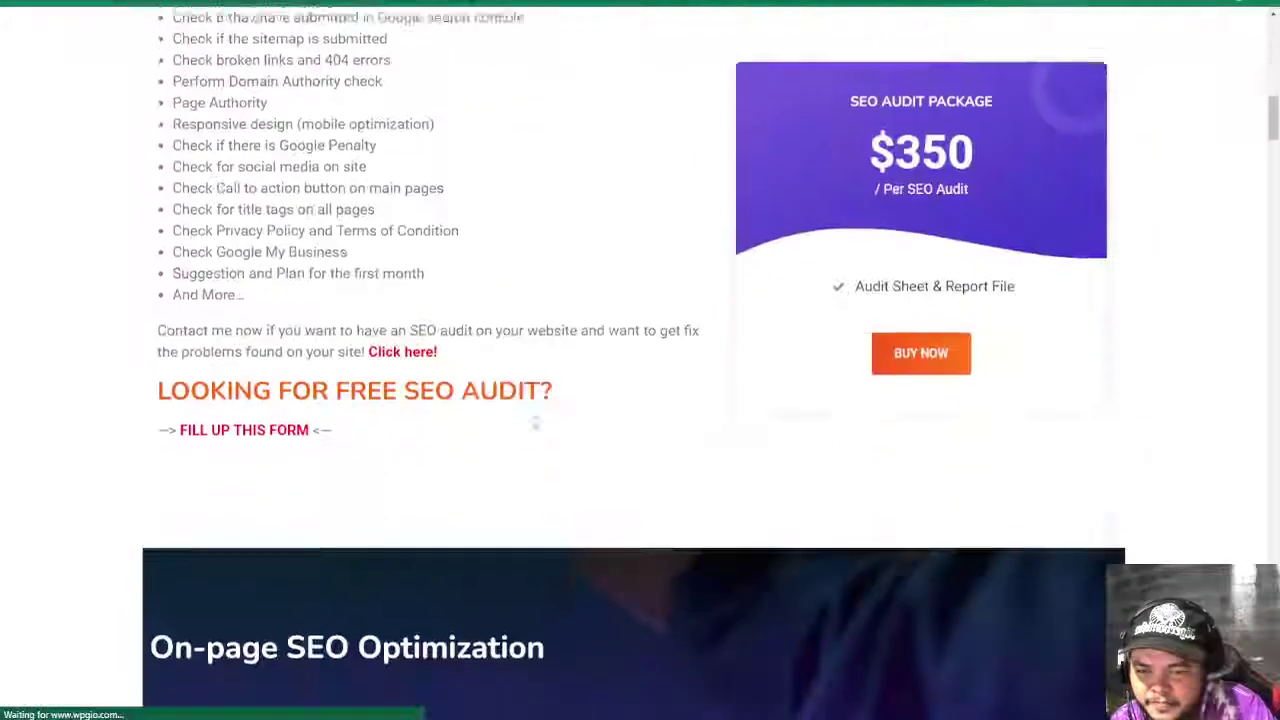
scroll(470, 465, "up", 1)
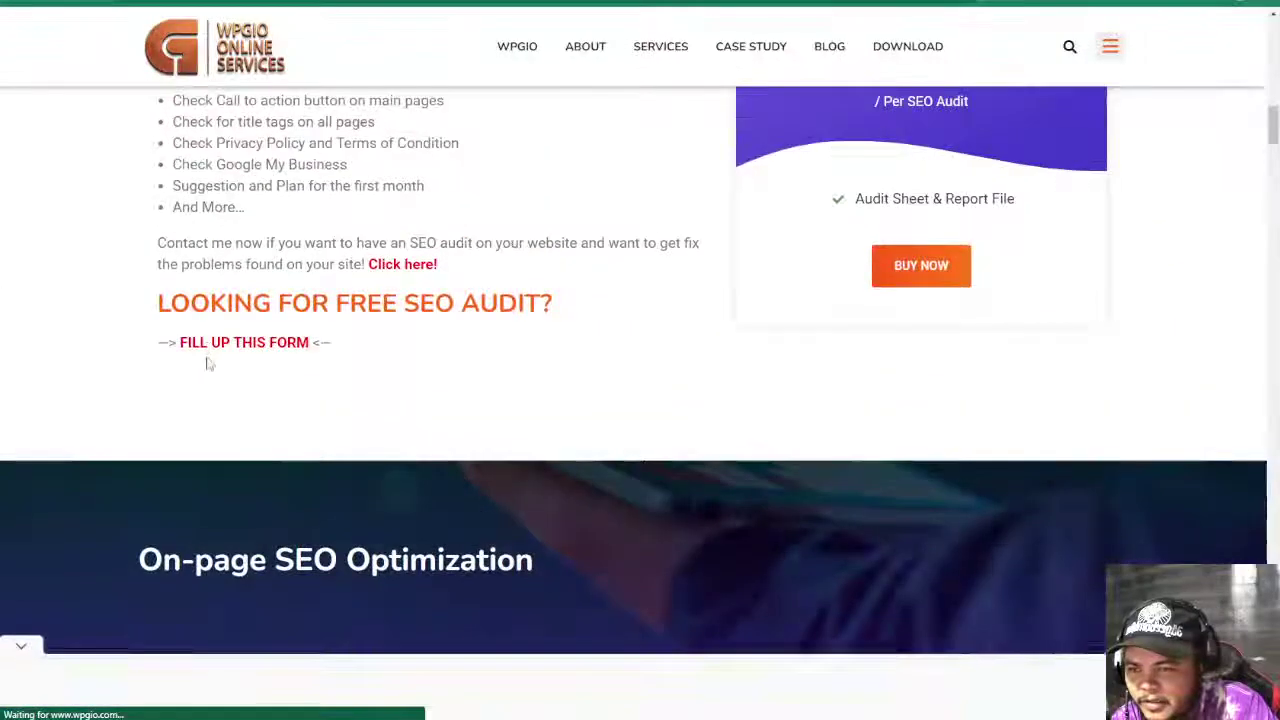
left_click(217, 345)
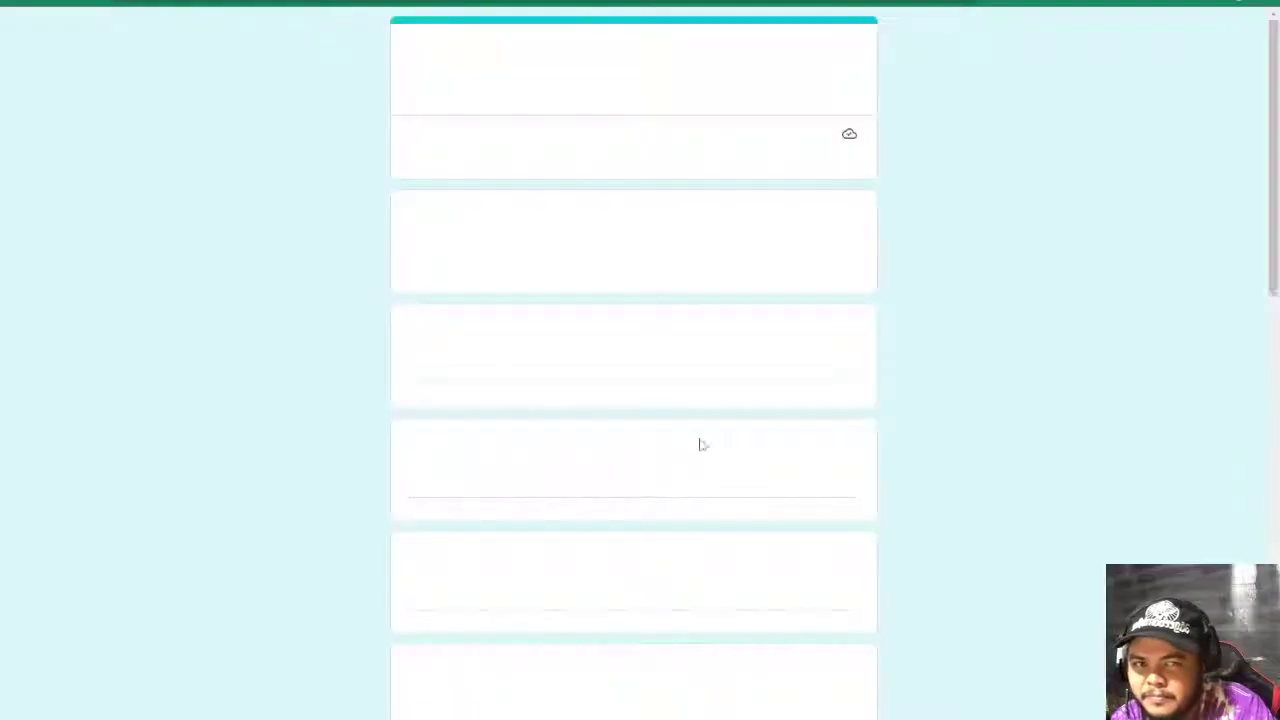
- Scroll through the WPGIO SEO AUDIT form's Email, Website URL and business description questions
left_click(477, 262)
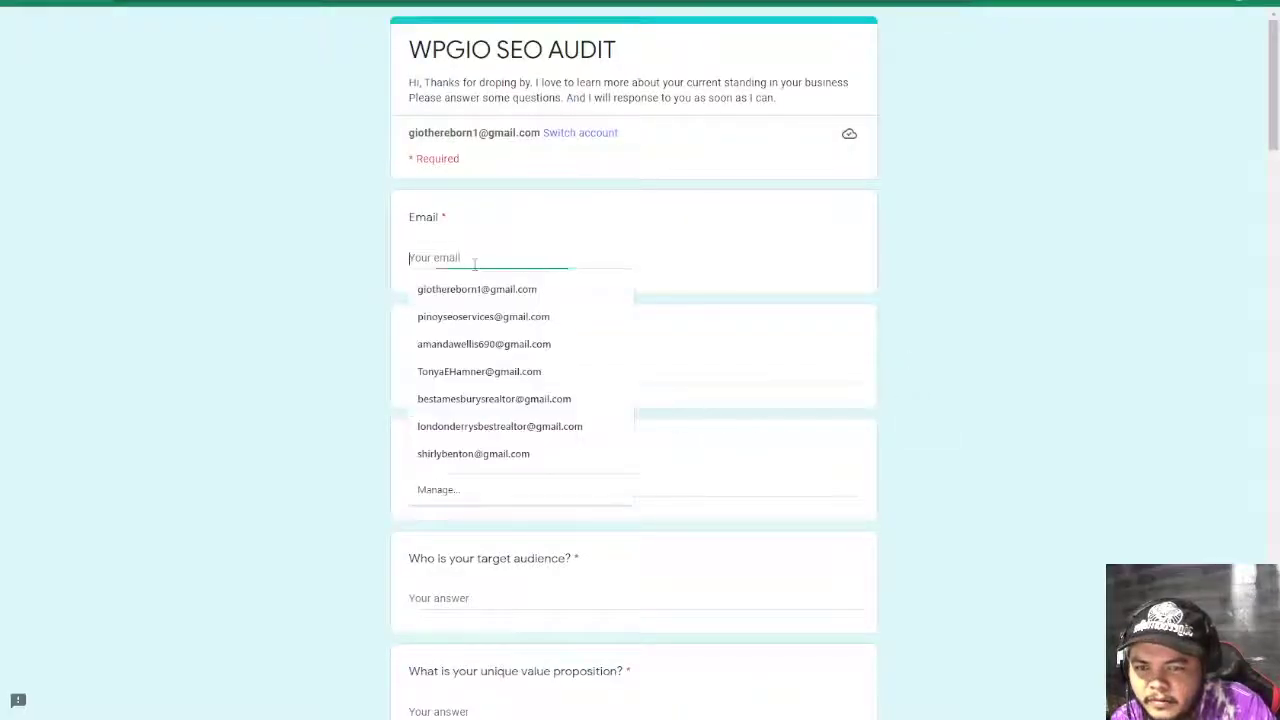
left_click(1049, 466)
scroll(565, 172, "down", 2)
left_click(497, 163)
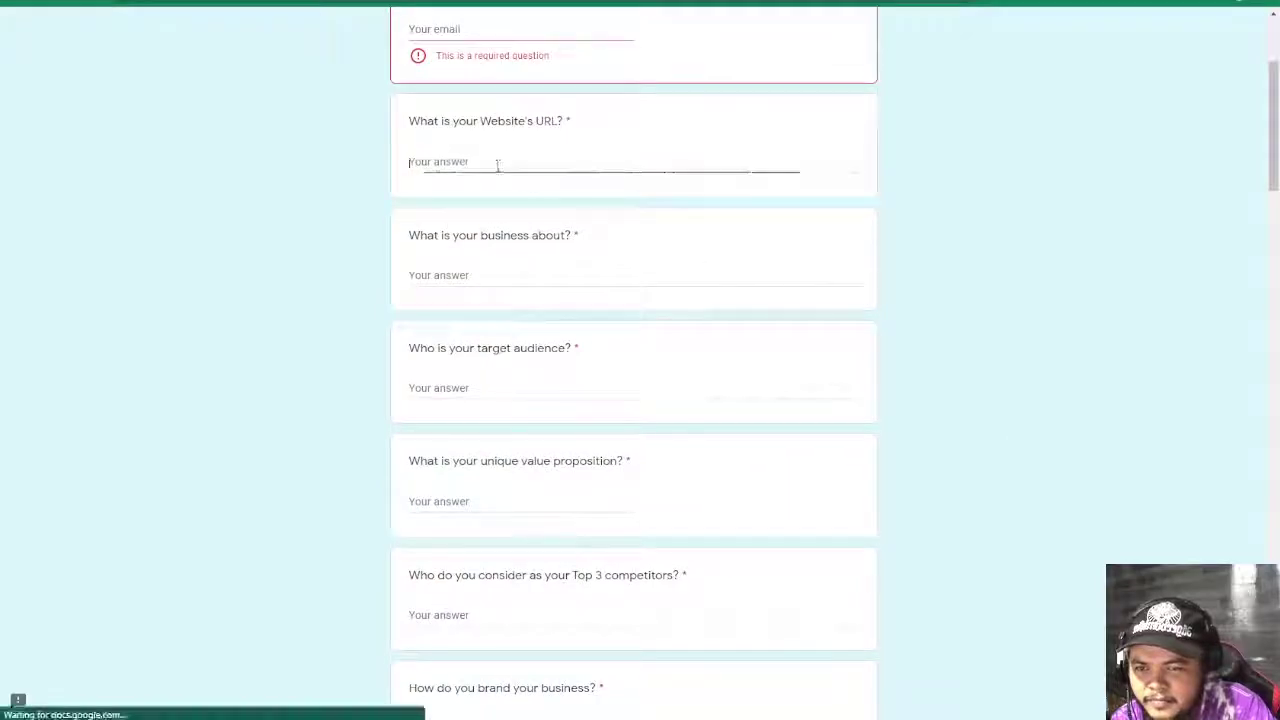
left_click(474, 277)
scroll(771, 310, "down", 3)
scroll(478, 351, "down", 10)
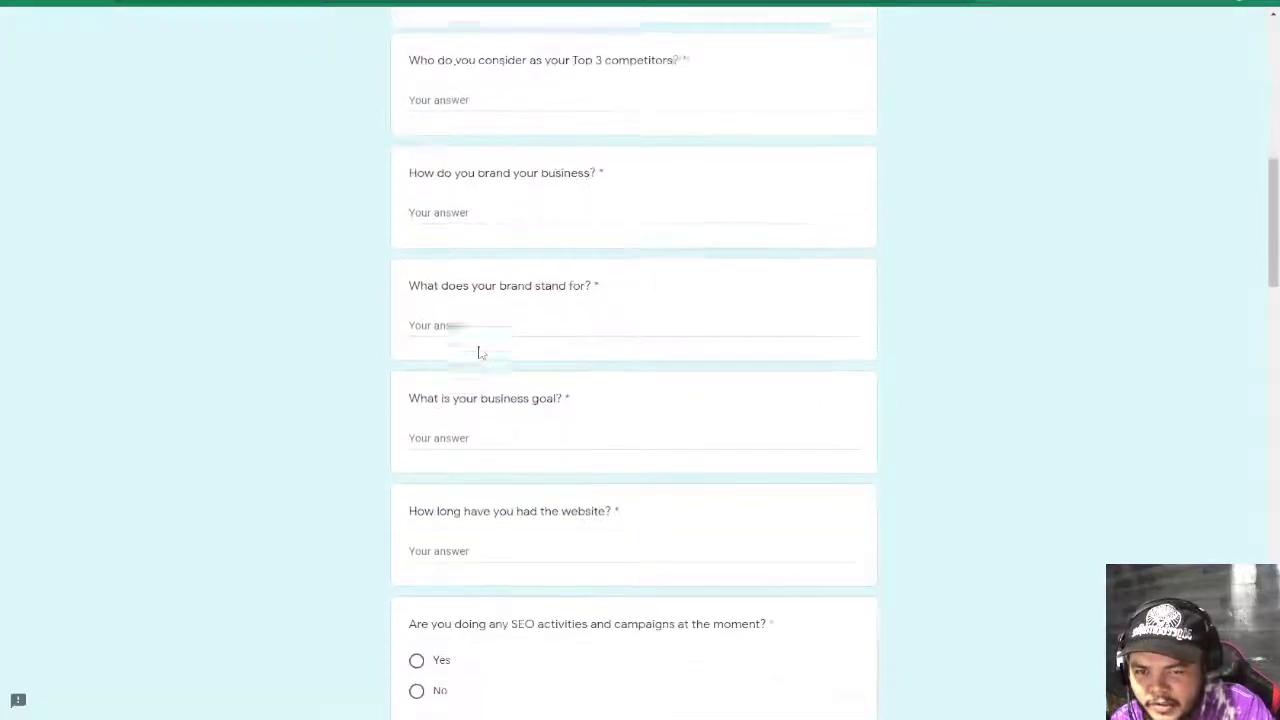
scroll(478, 351, "down", 5)
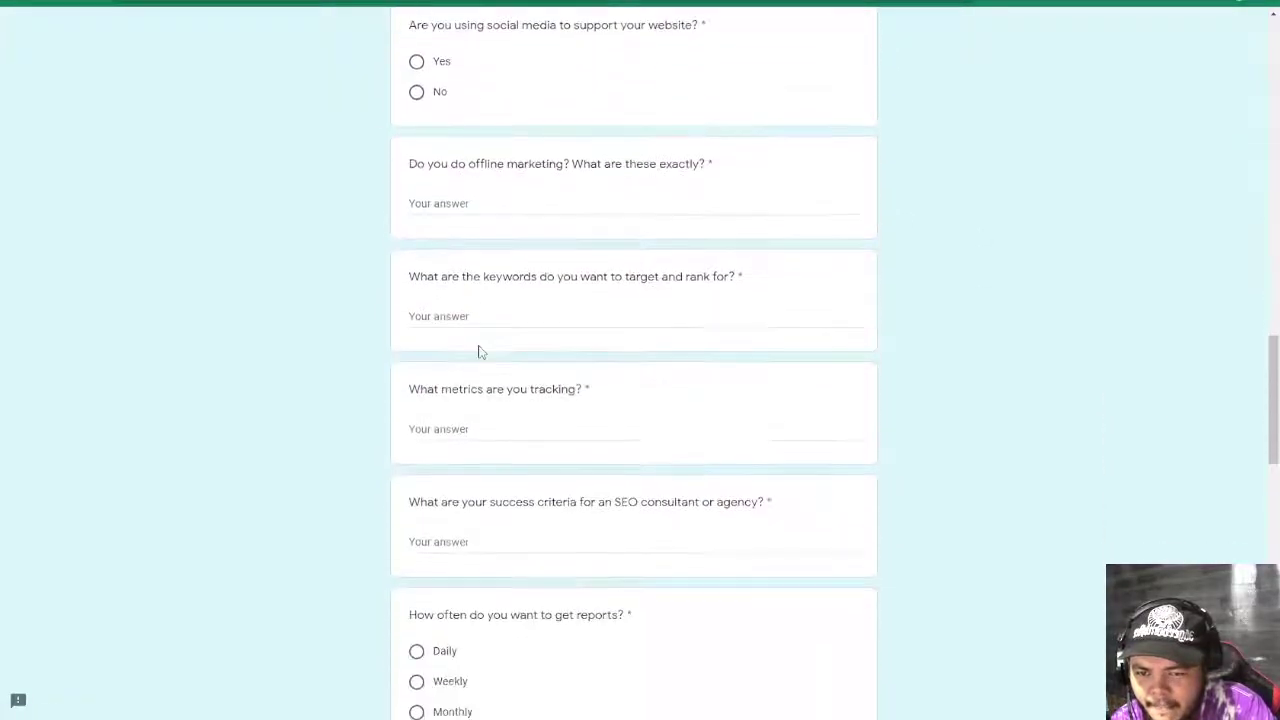
scroll(478, 351, "down", 3)
scroll(478, 351, "down", 5)
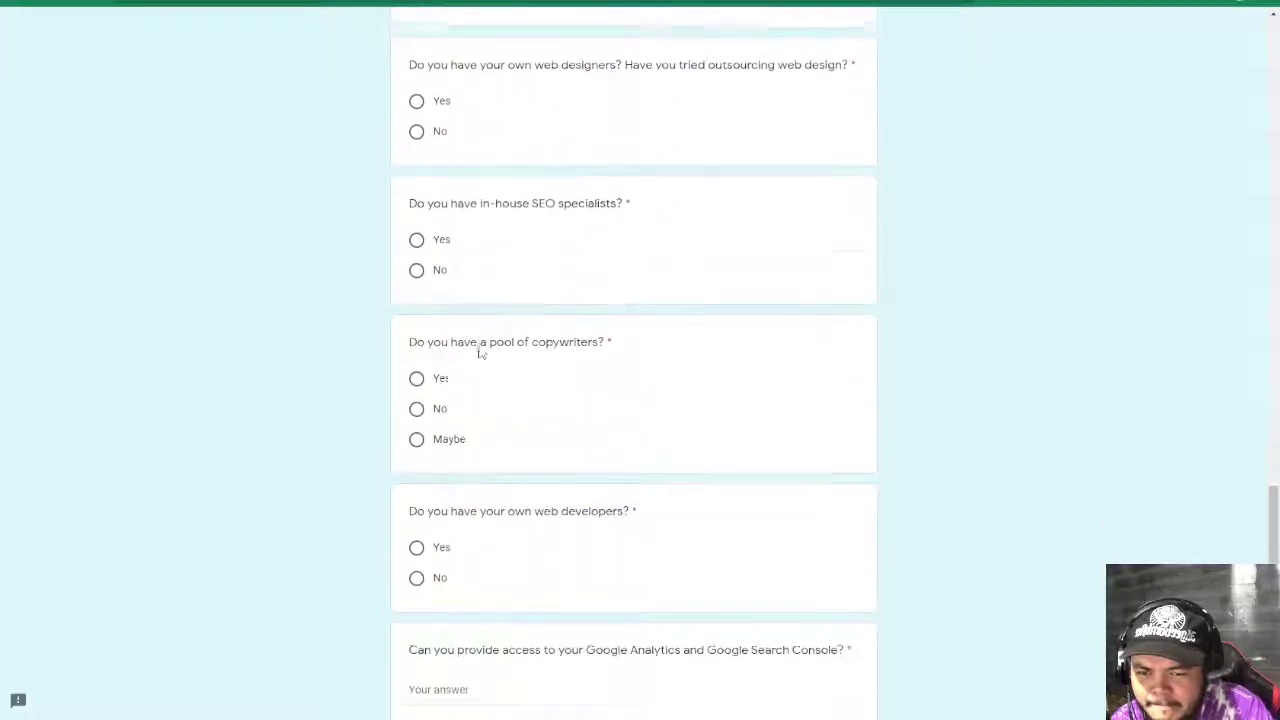
scroll(480, 345, "down", 3)
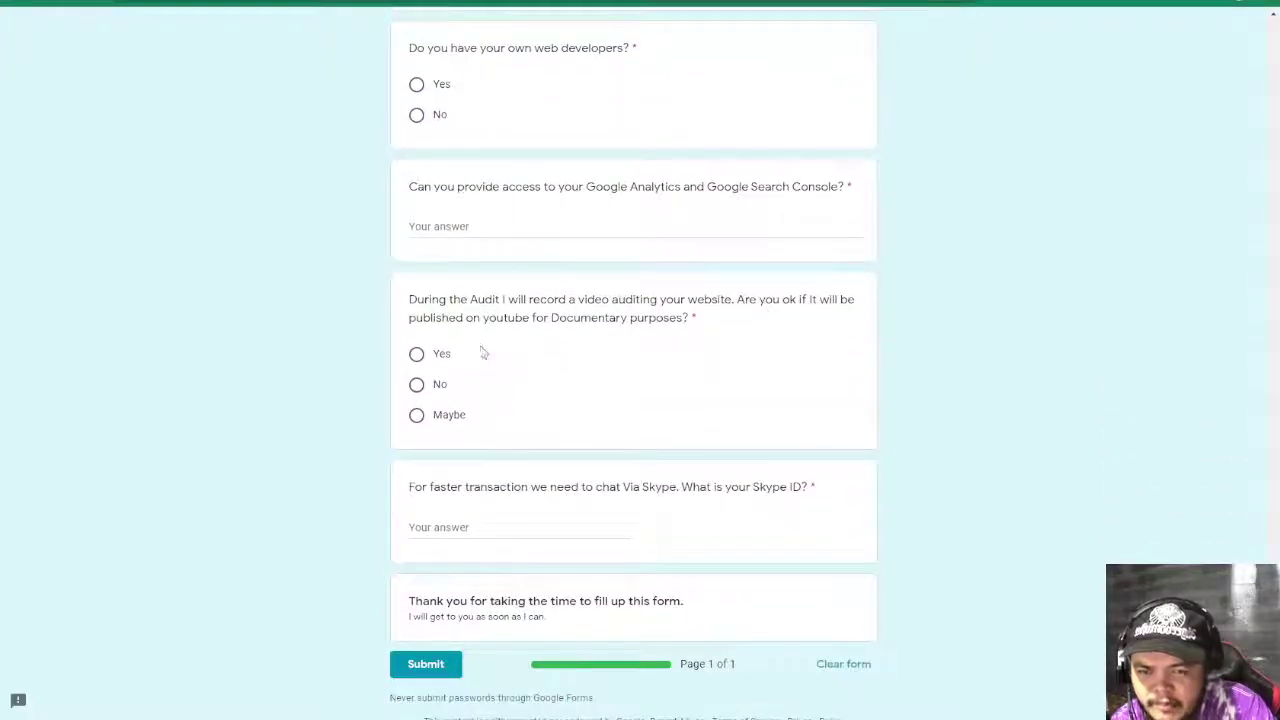
scroll(851, 369, "down", 1)
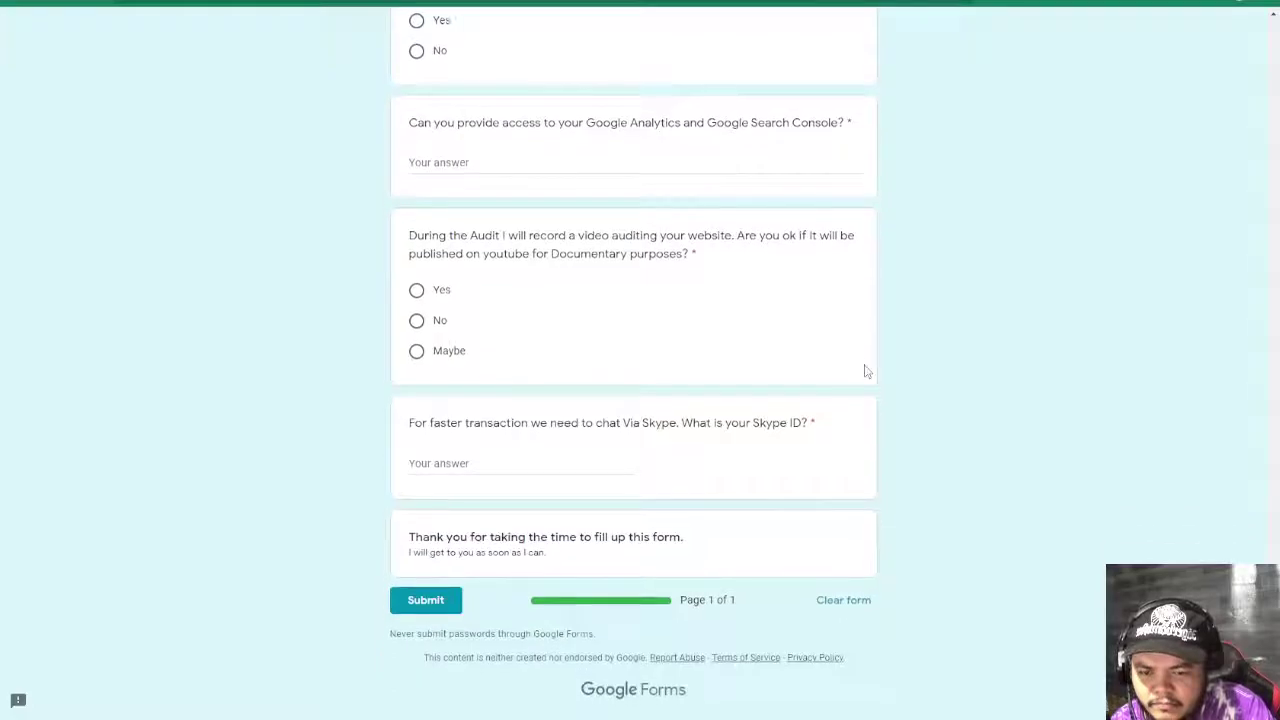
scroll(866, 371, "up", 5)
scroll(866, 370, "up", 2)
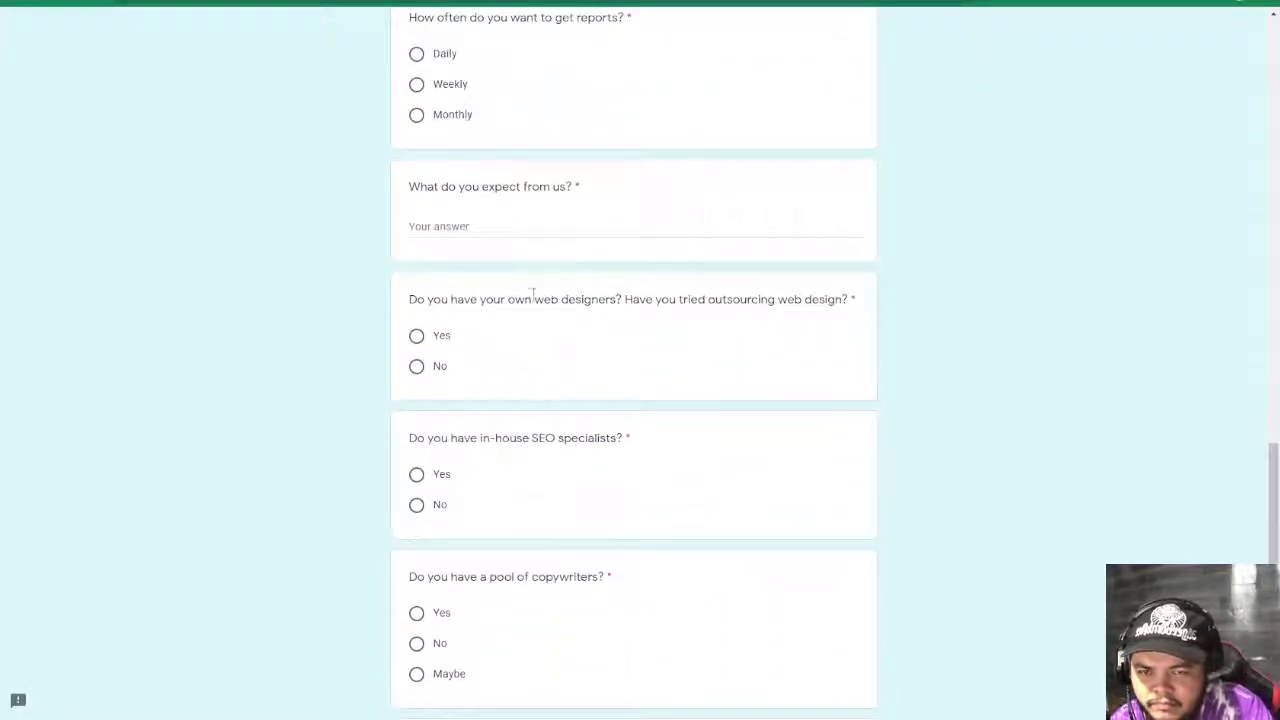
scroll(529, 310, "up", 4)
scroll(529, 314, "up", 4)
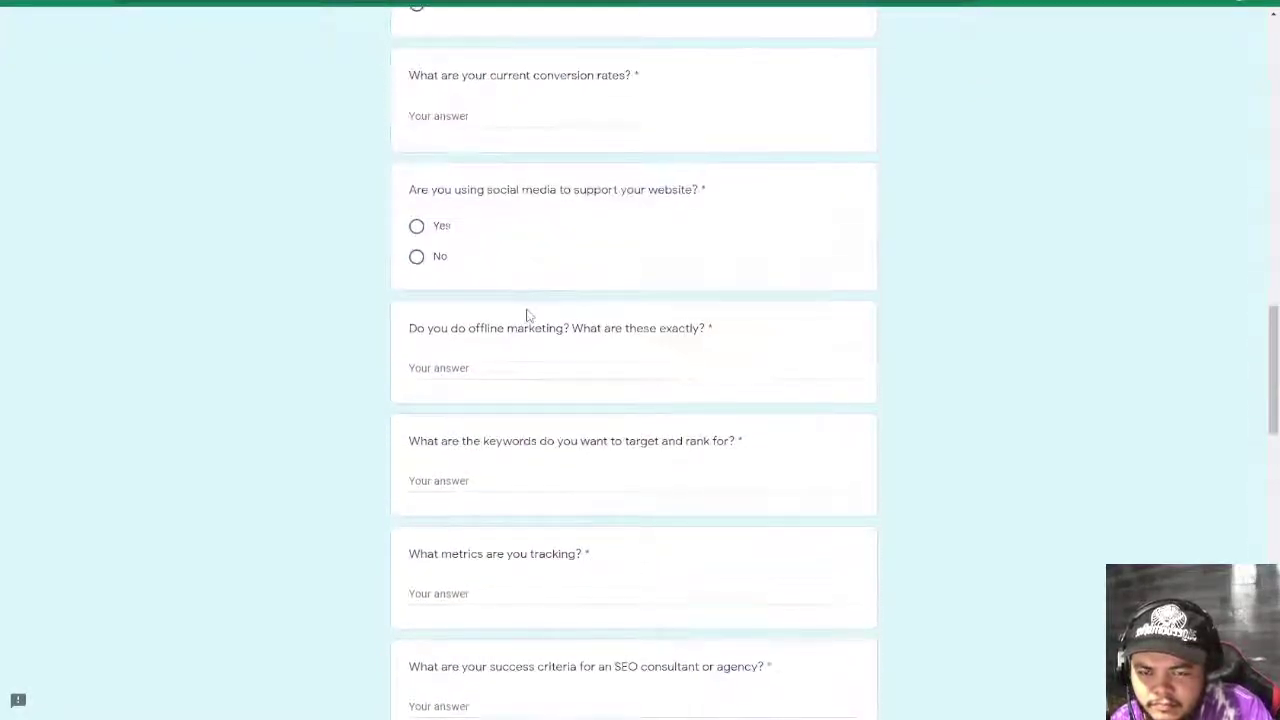
- Find 'goo' to locate the Google Analytics access question, then return to the spreadsheet tab
key("ctrl+f")
type("goo")
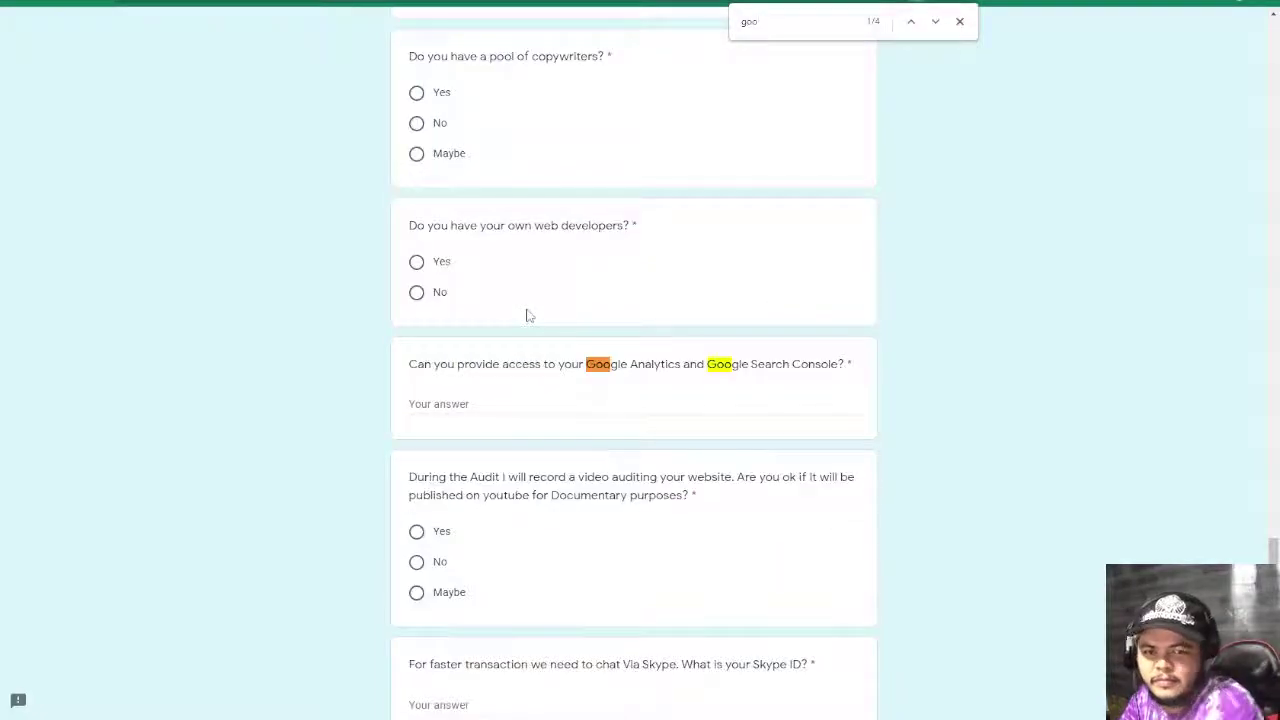
left_click_drag(393, 372, 853, 371)
left_click(965, 285)
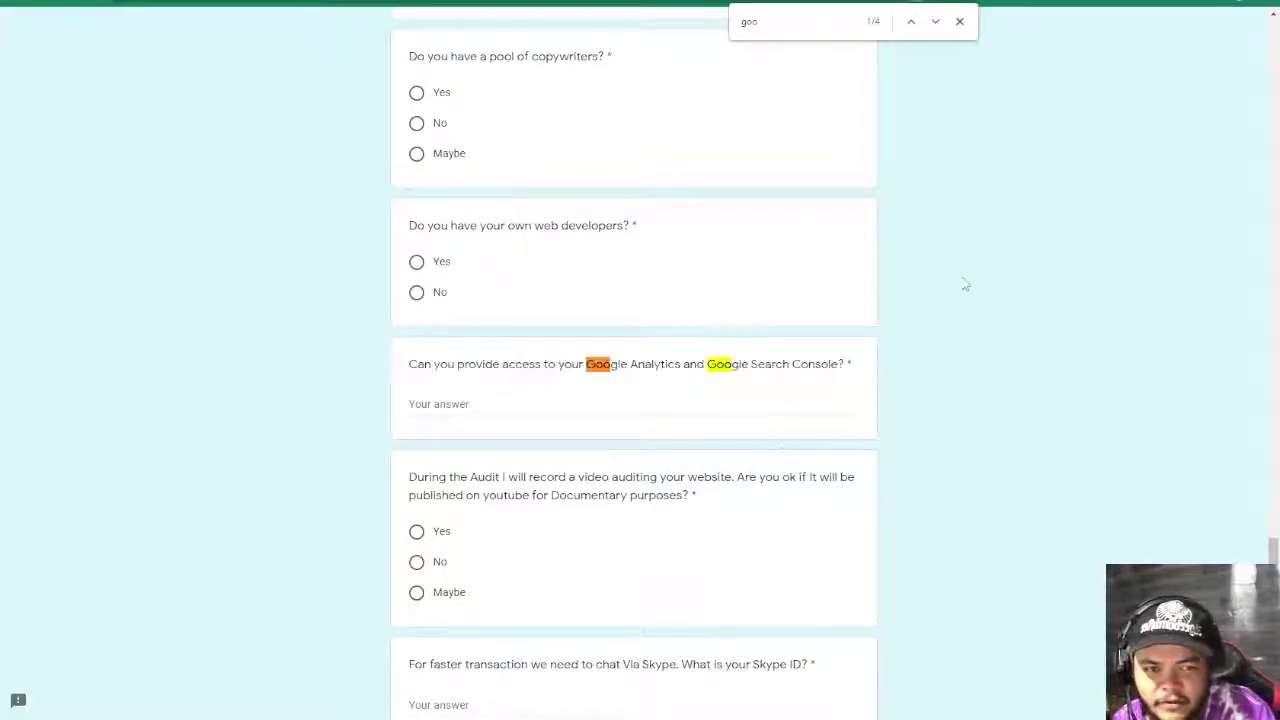
left_click(959, 21)
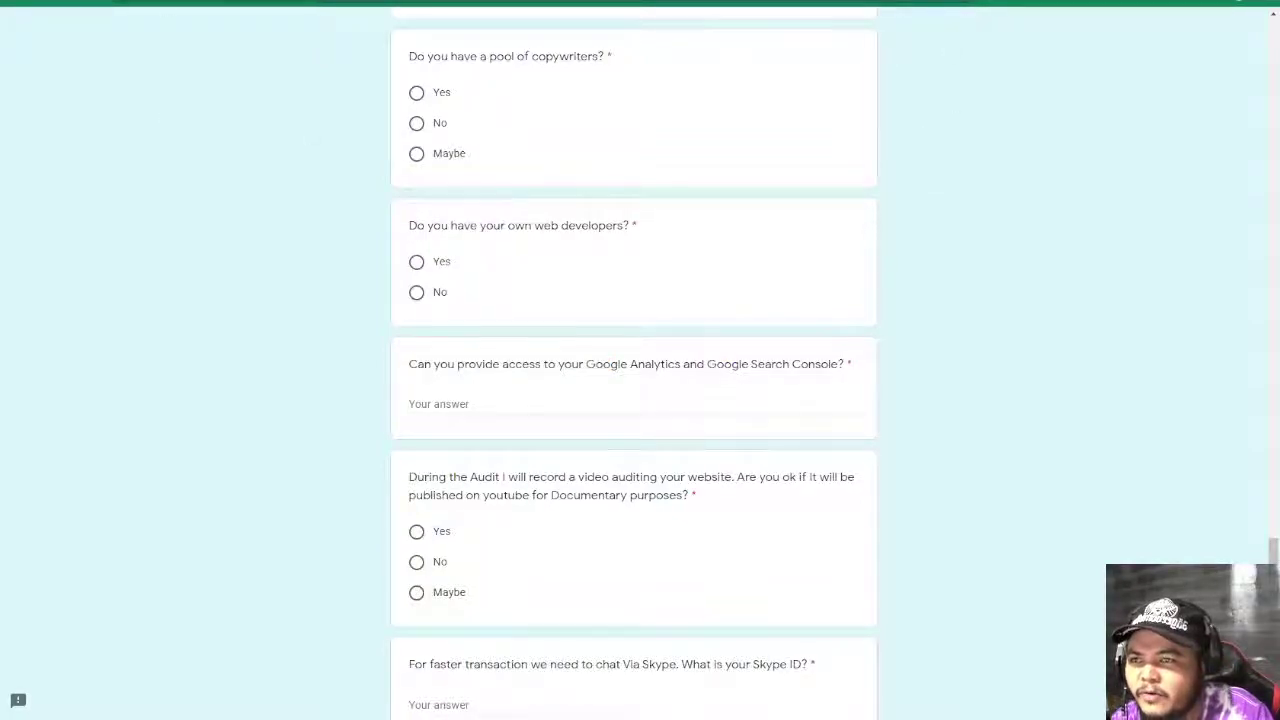
key("ctrl+Tab")
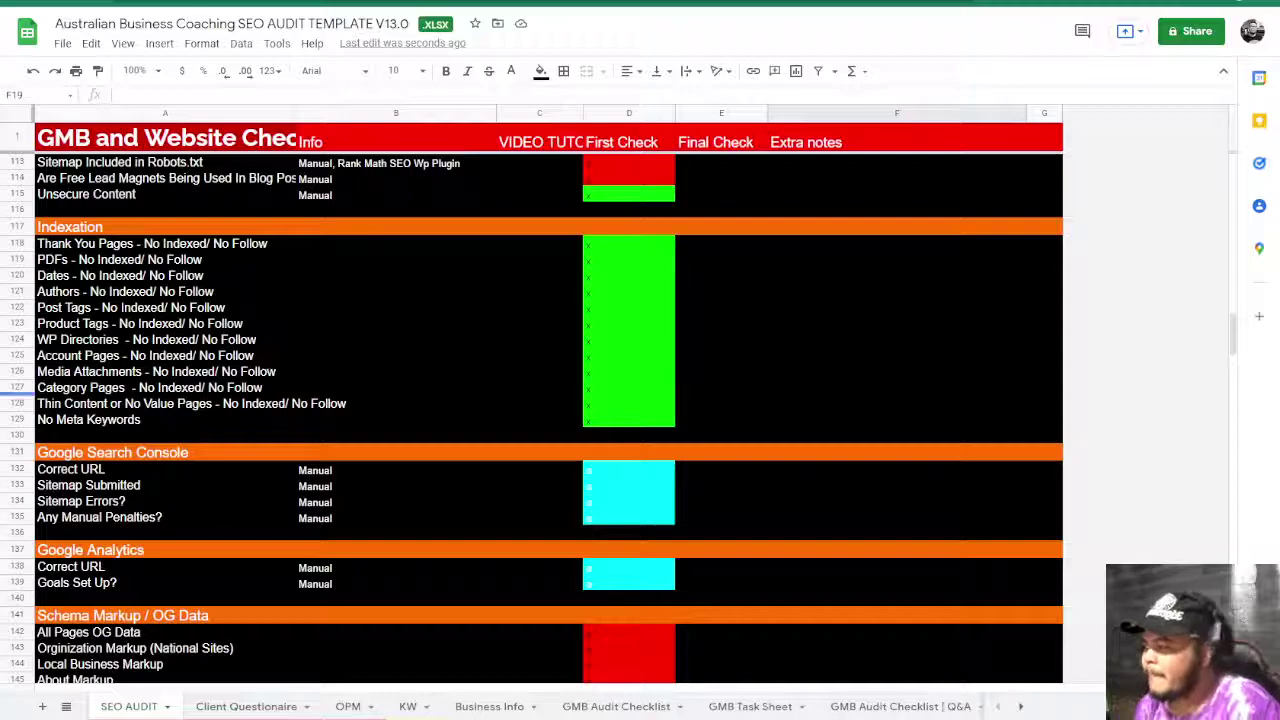